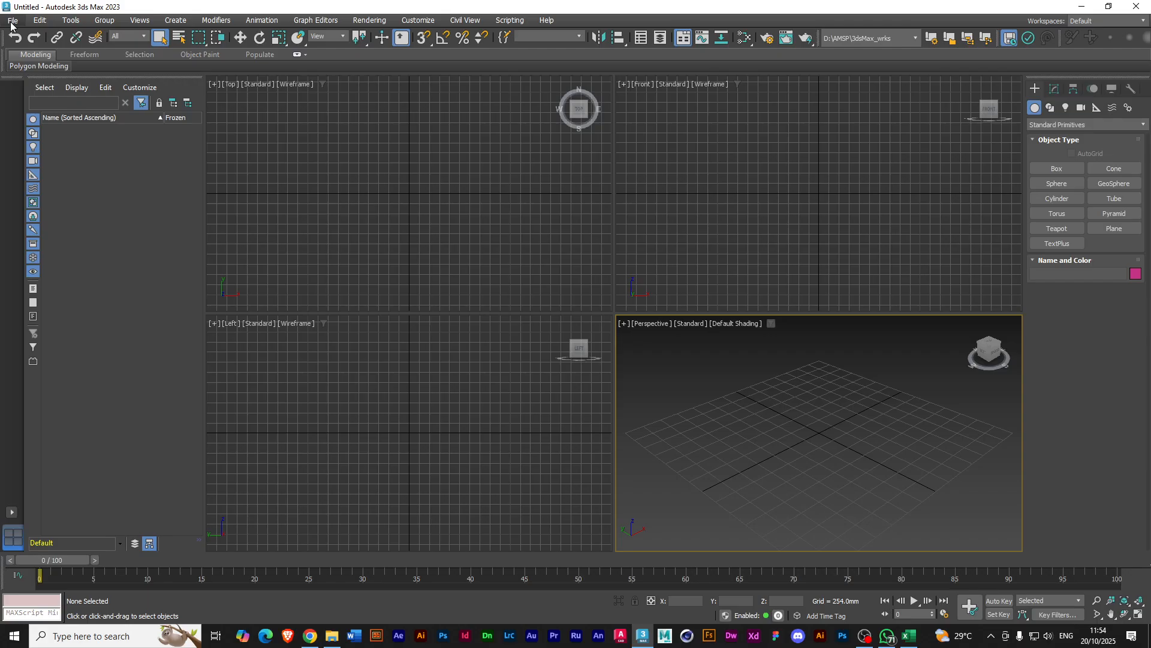
Open the recent scene file House Start.max
click(11, 23)
mouse_move(52, 84)
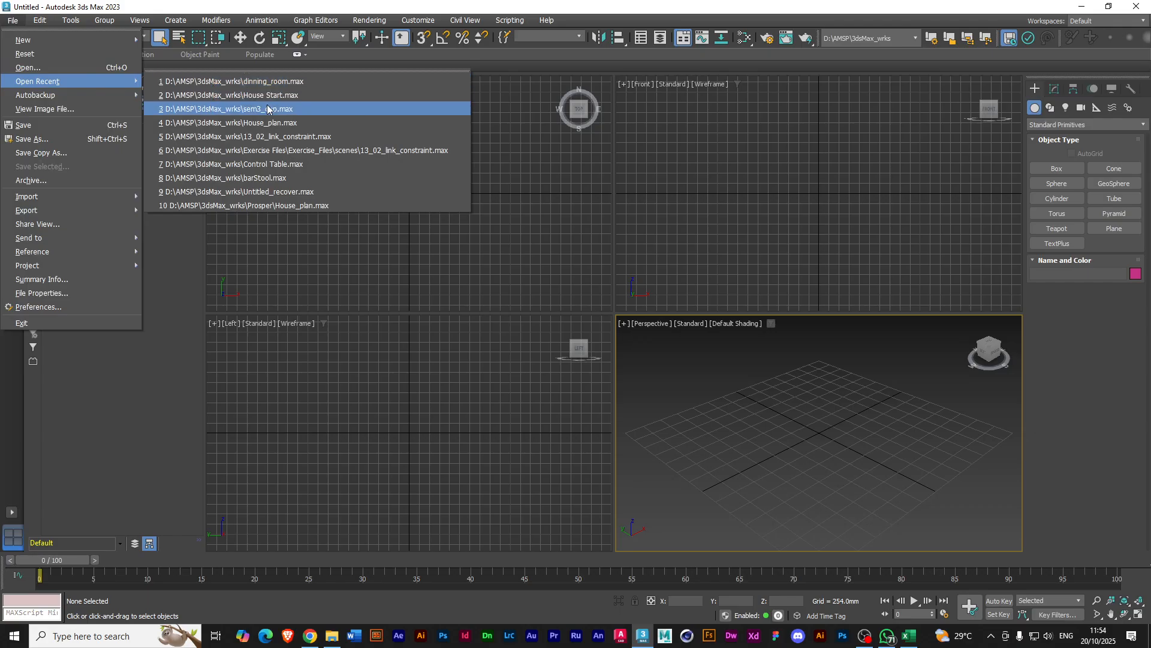
click(259, 96)
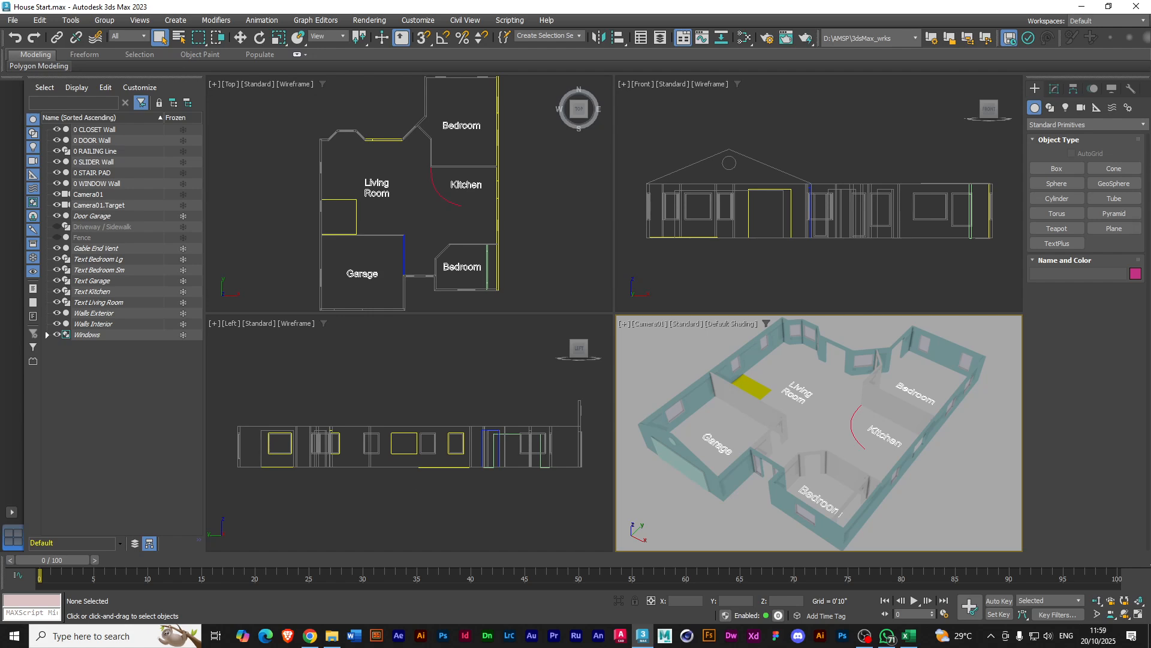
Switch the Camera01 viewport to the Perspective view
click(863, 636)
click(655, 325)
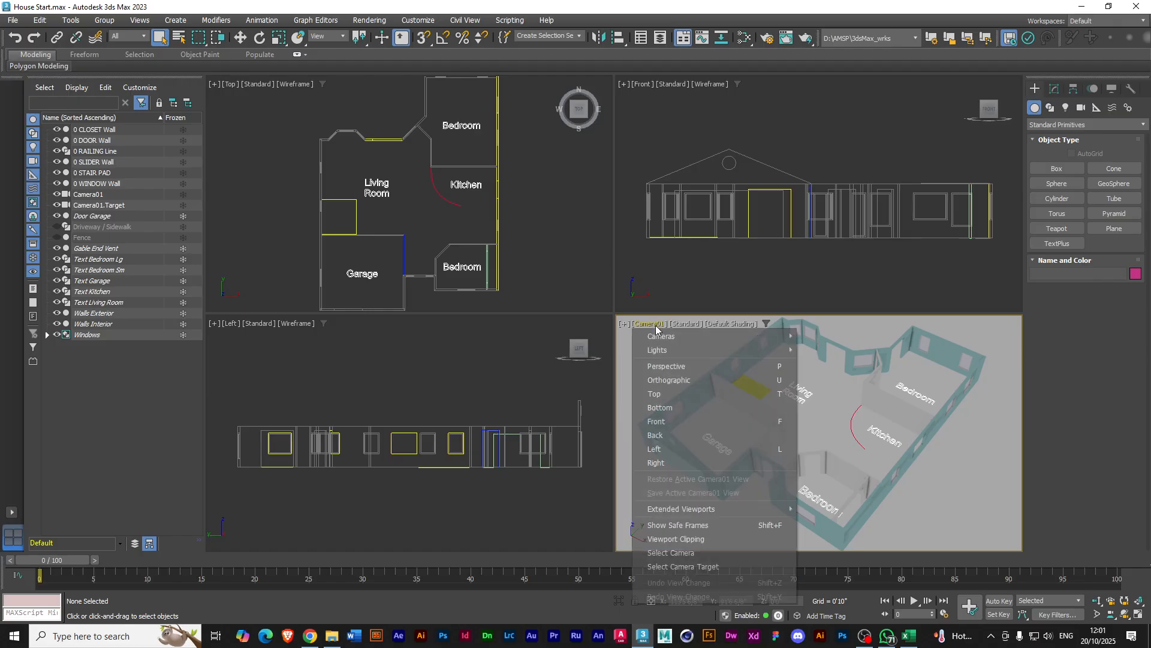
click(669, 367)
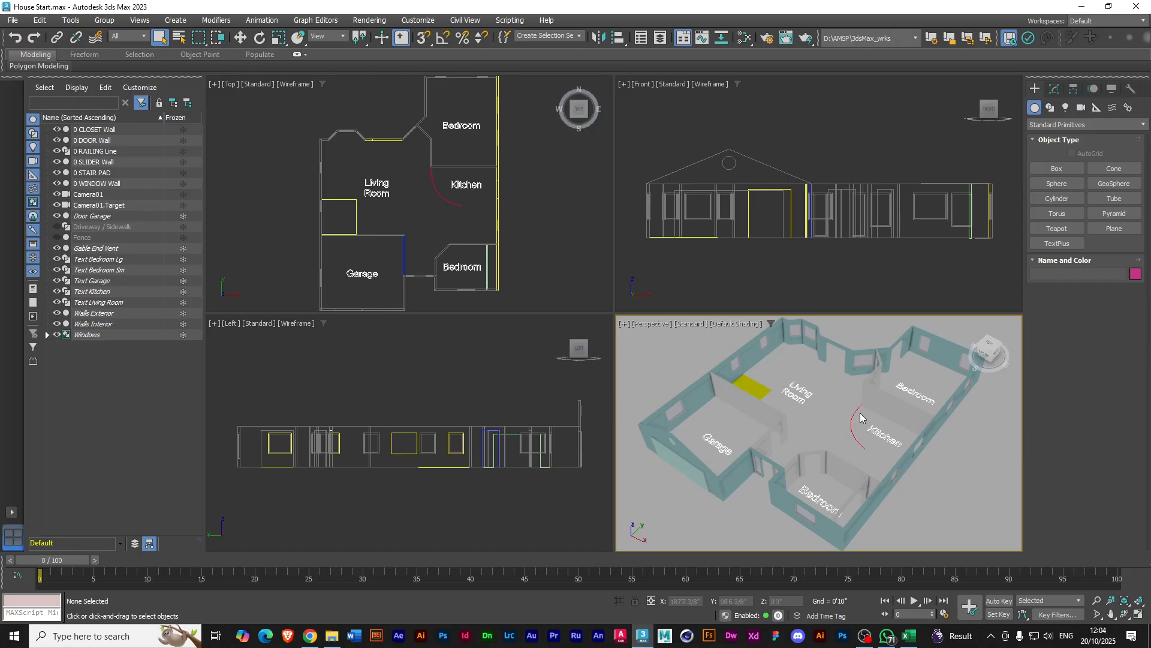
Create an AEC Extended railing that uses the curved line beside the Kitchen label as its railing path
alt+middle_drag(811, 419, 838, 409)
scroll(812, 449, up, 6)
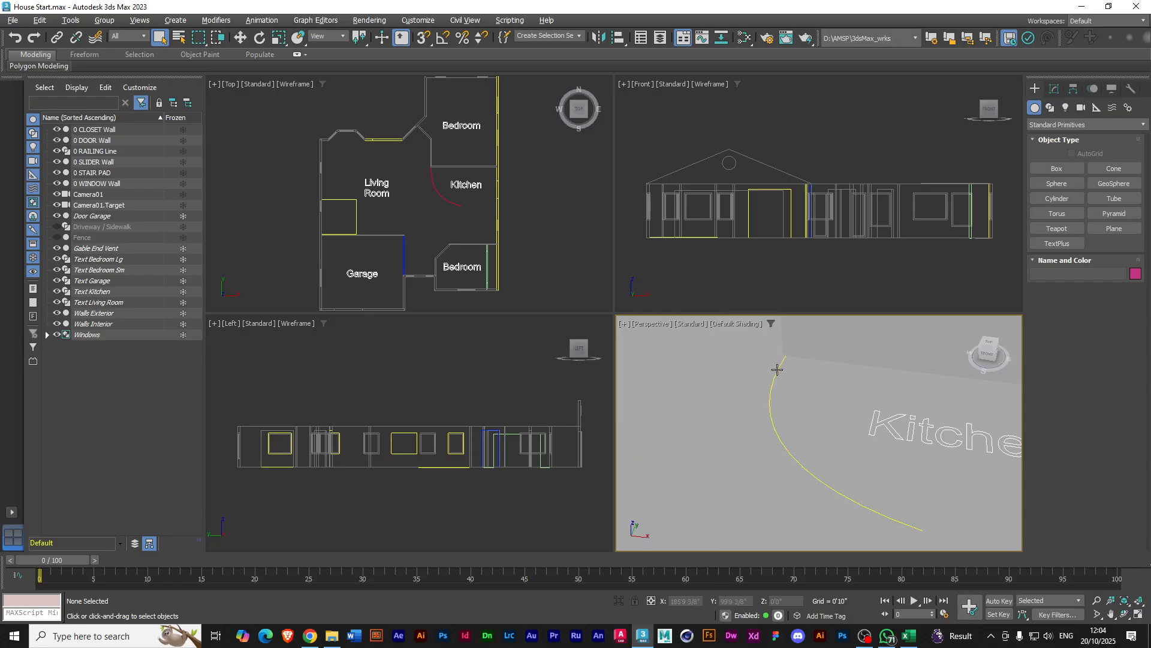
scroll(780, 387, down, 2)
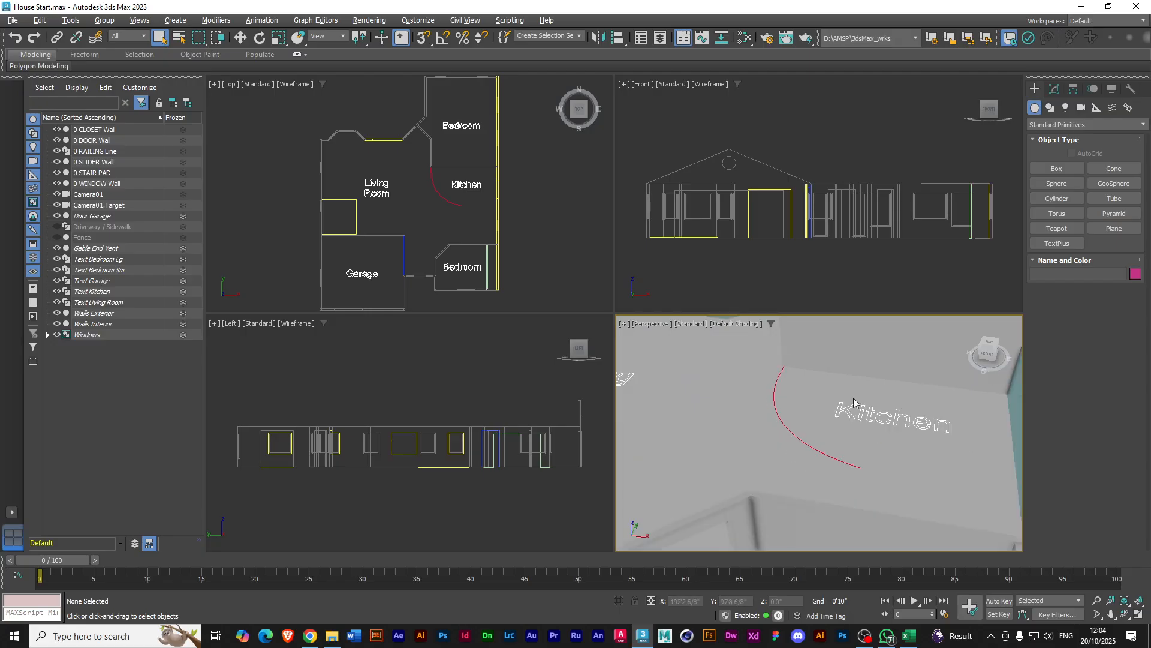
scroll(854, 406, down, 1)
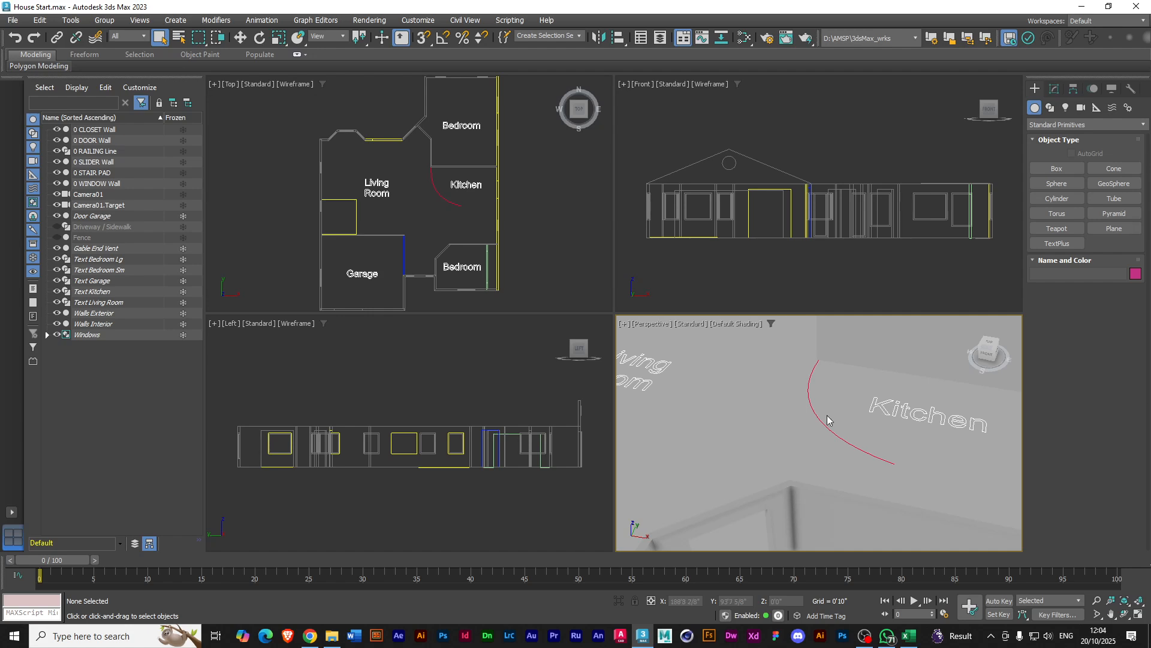
scroll(839, 420, down, 2)
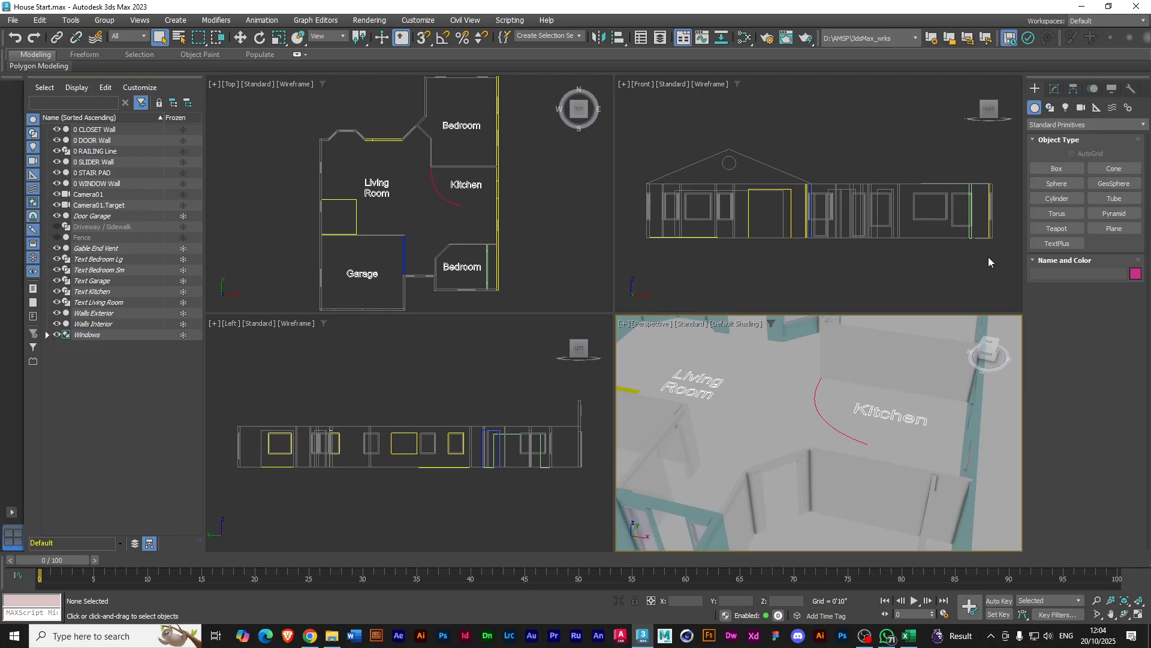
click(1053, 125)
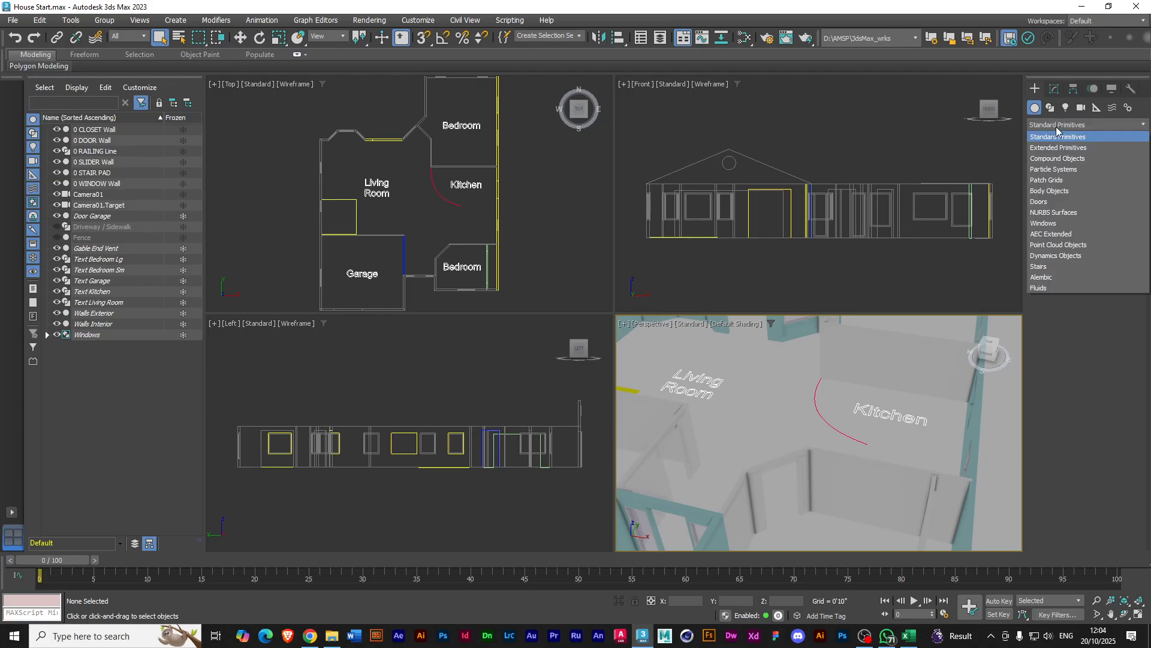
click(1041, 234)
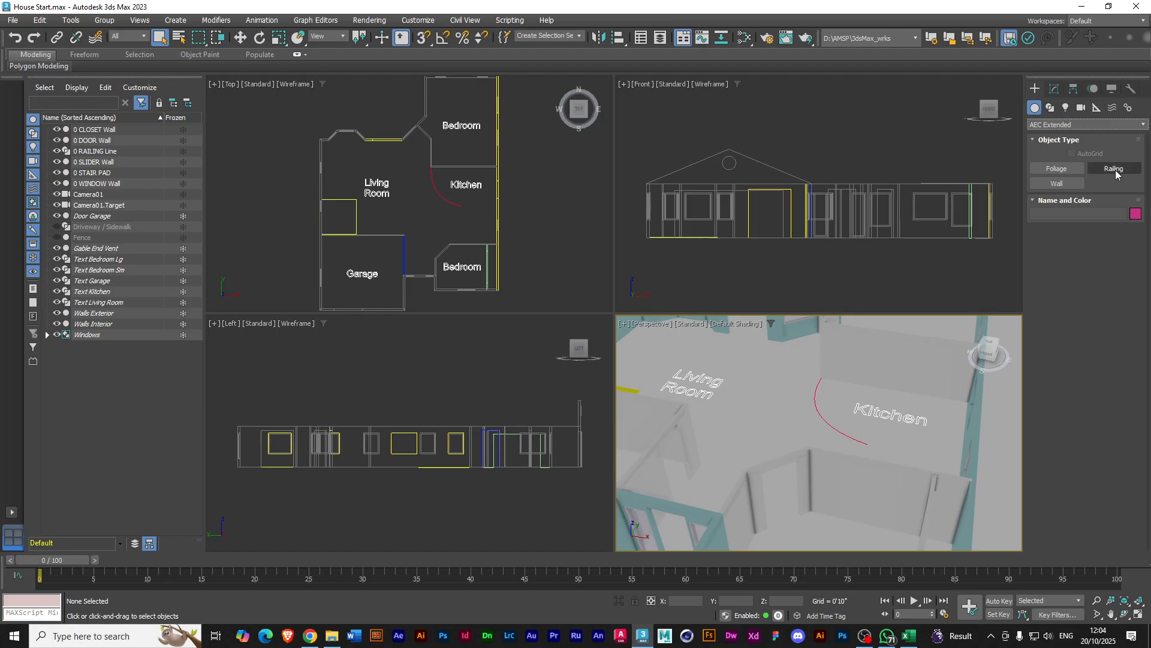
click(1113, 126)
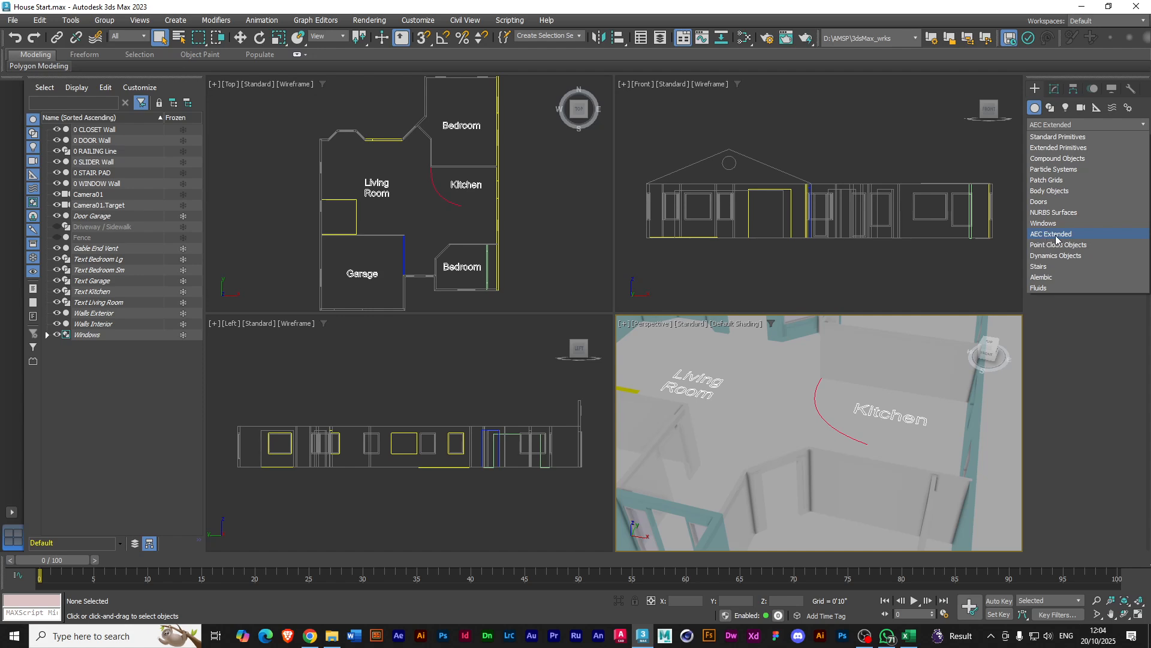
click(1089, 312)
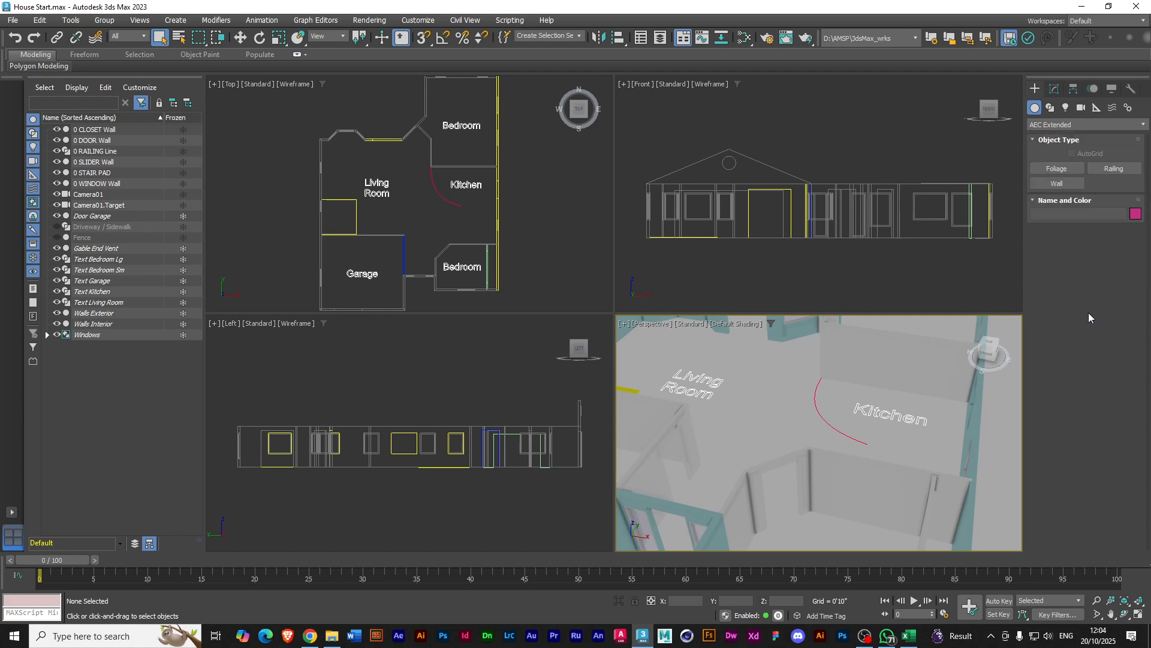
click(1103, 170)
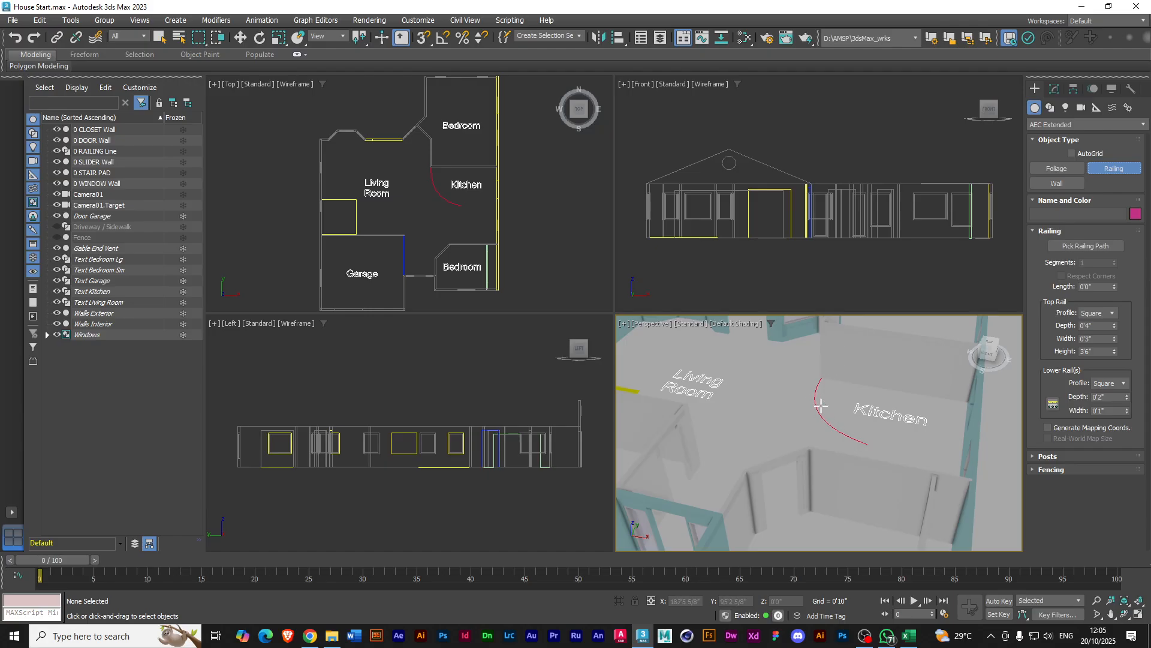
click(1071, 247)
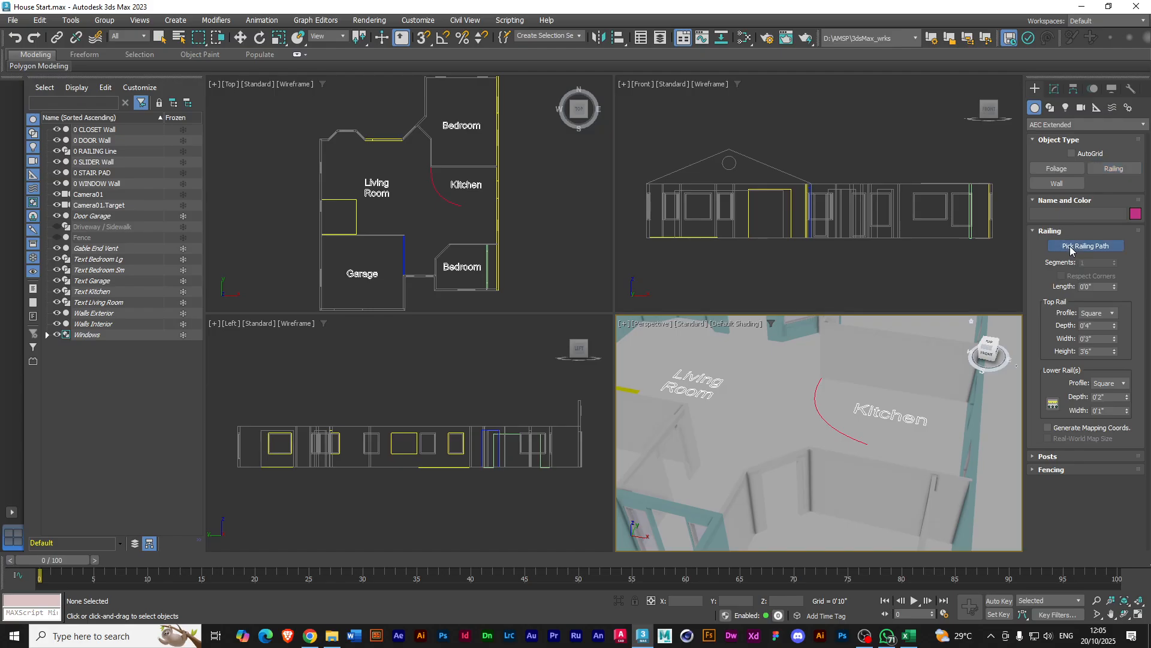
click(817, 398)
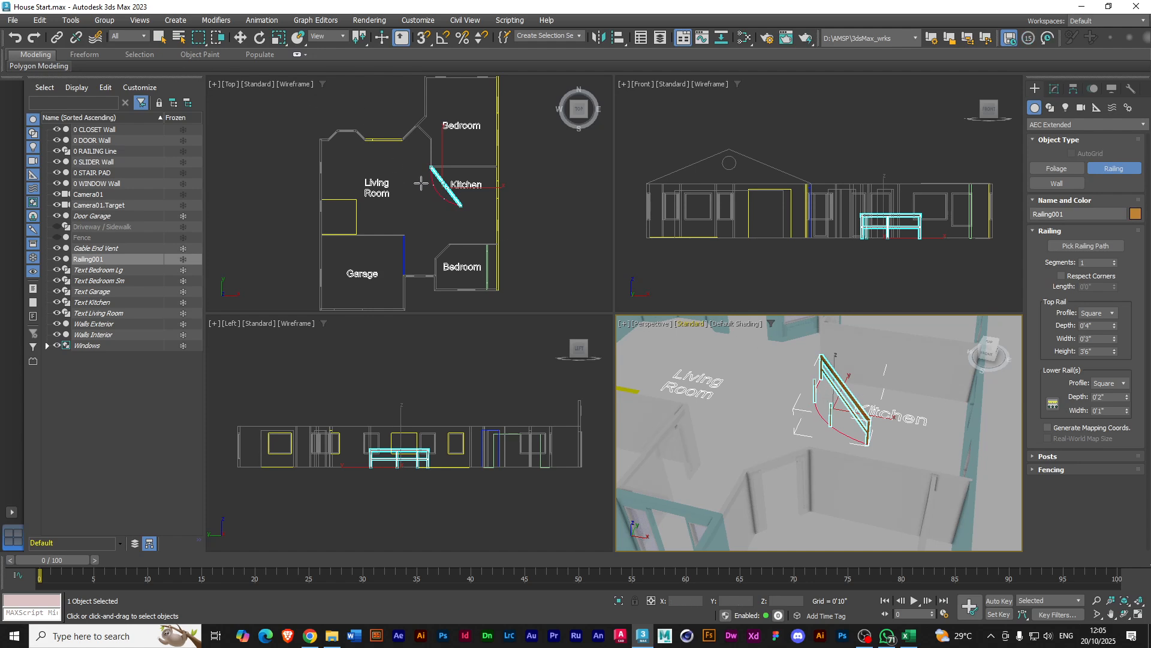
Raise the kitchen railing's segments to 4 so it bends along the curved path
scroll(421, 183, up, 4)
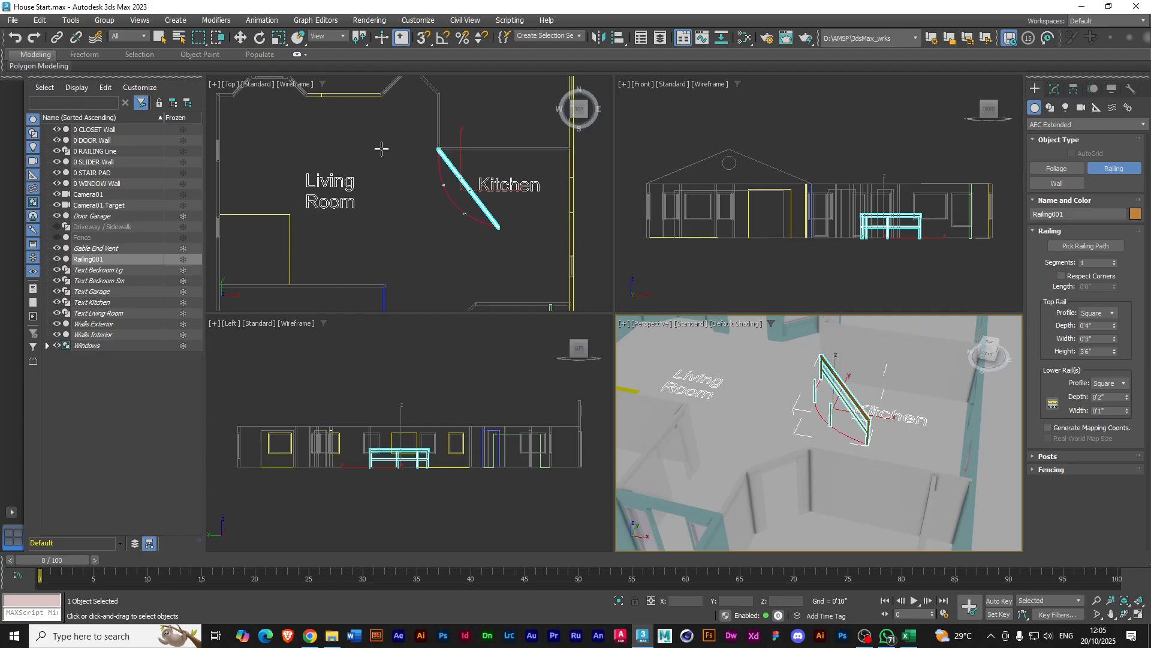
click(1115, 260)
click(1114, 261)
click(1115, 262)
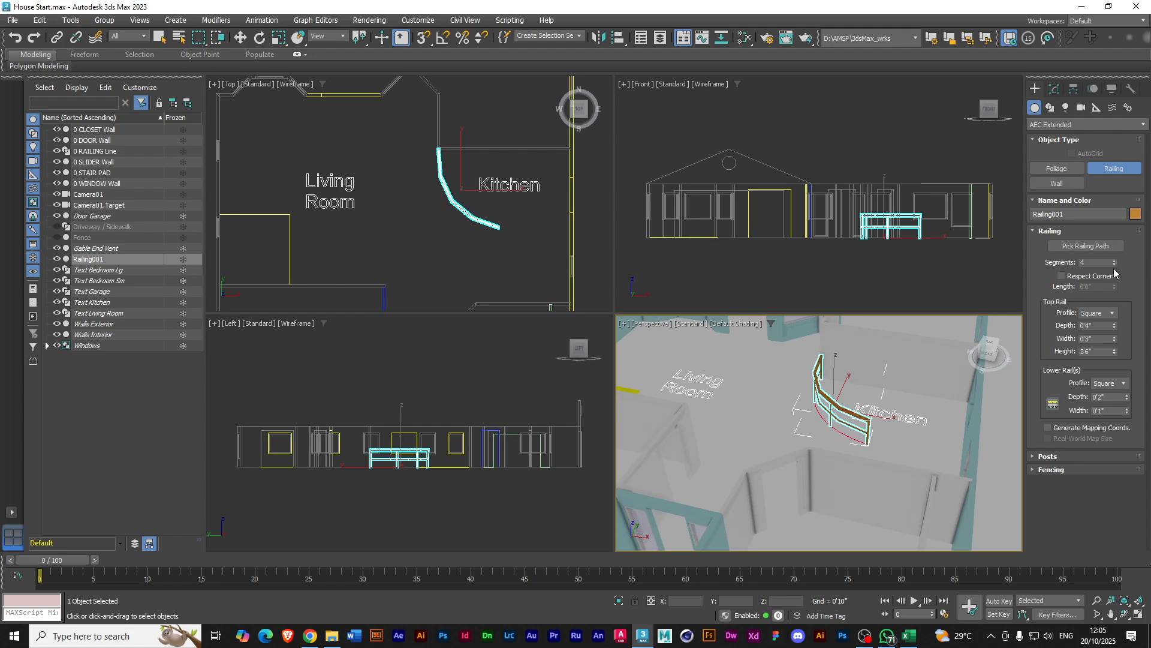
Lower the railing's segments to 2 and compare its shape with the curved path in the Top view
click(1115, 265)
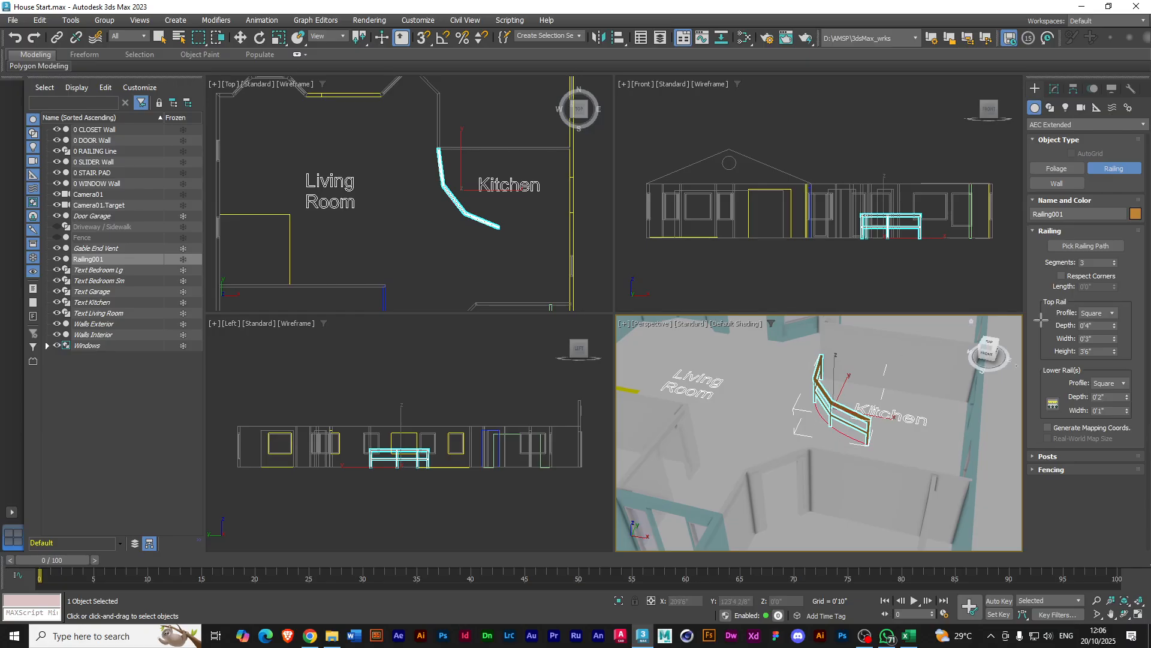
click(1114, 265)
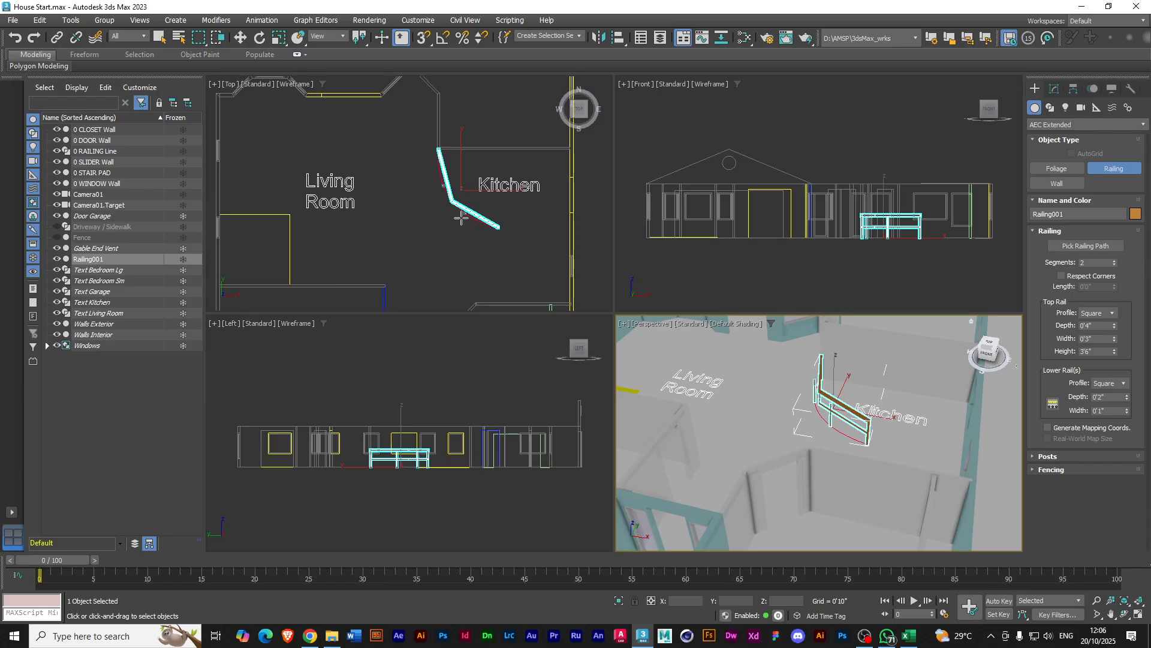
scroll(442, 187, up, 3)
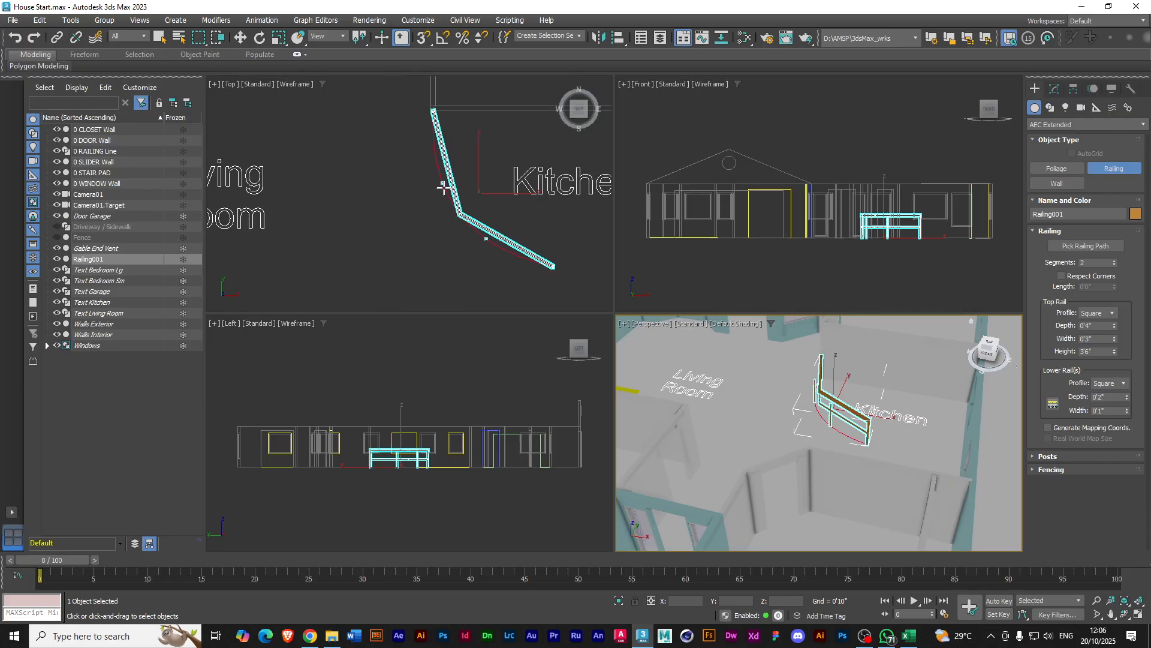
scroll(443, 187, up, 2)
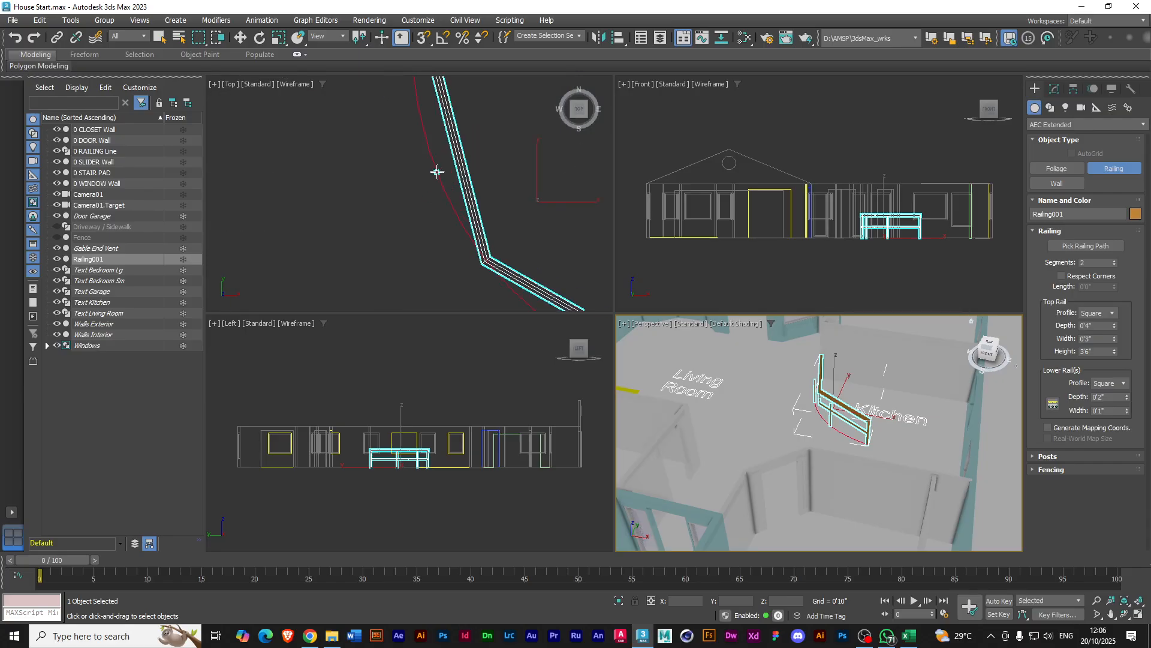
middle_drag(449, 255, 400, 194)
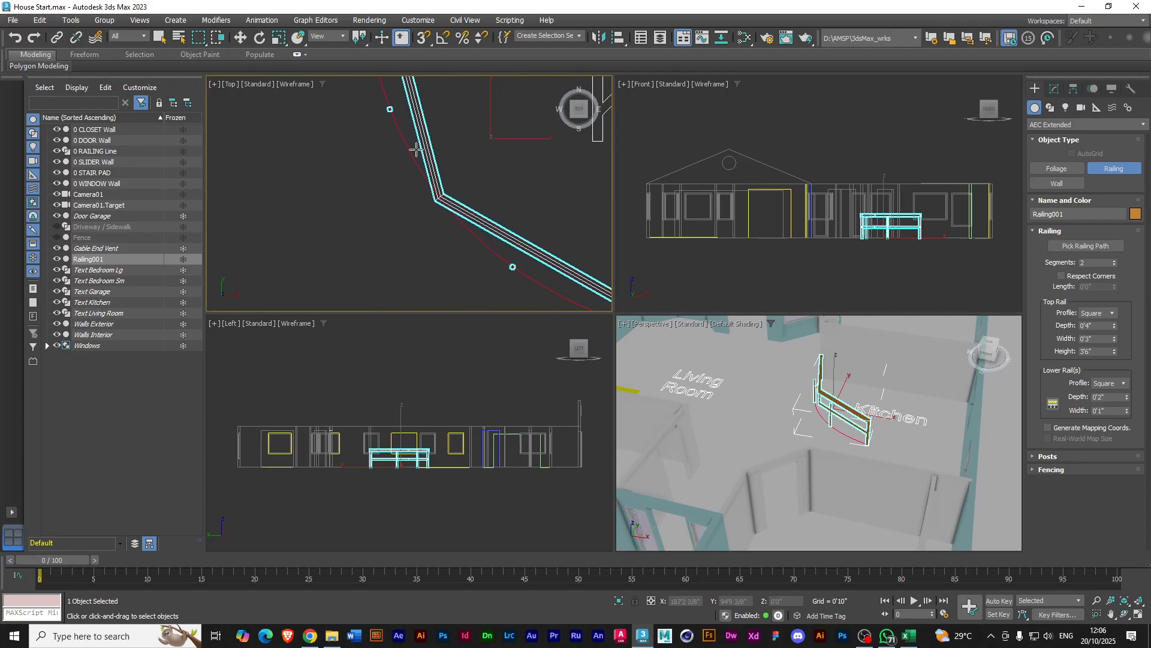
middle_drag(355, 128, 375, 166)
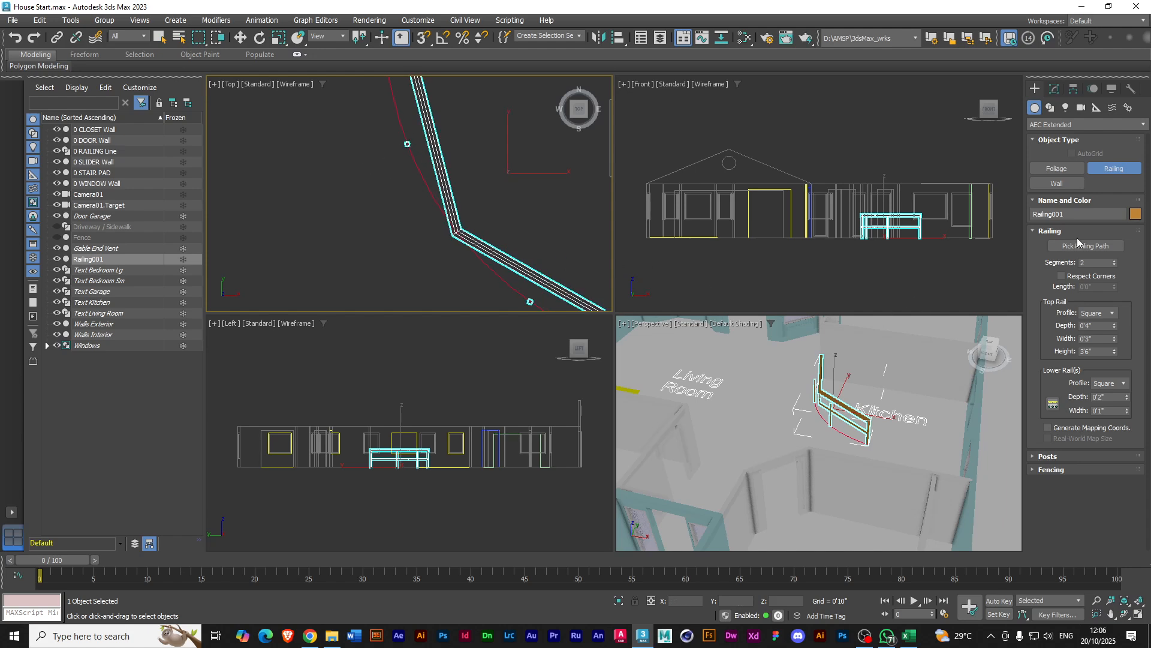
Increase the railing's segments first to 3, and on up to 9, for a smoother curve
click(1114, 261)
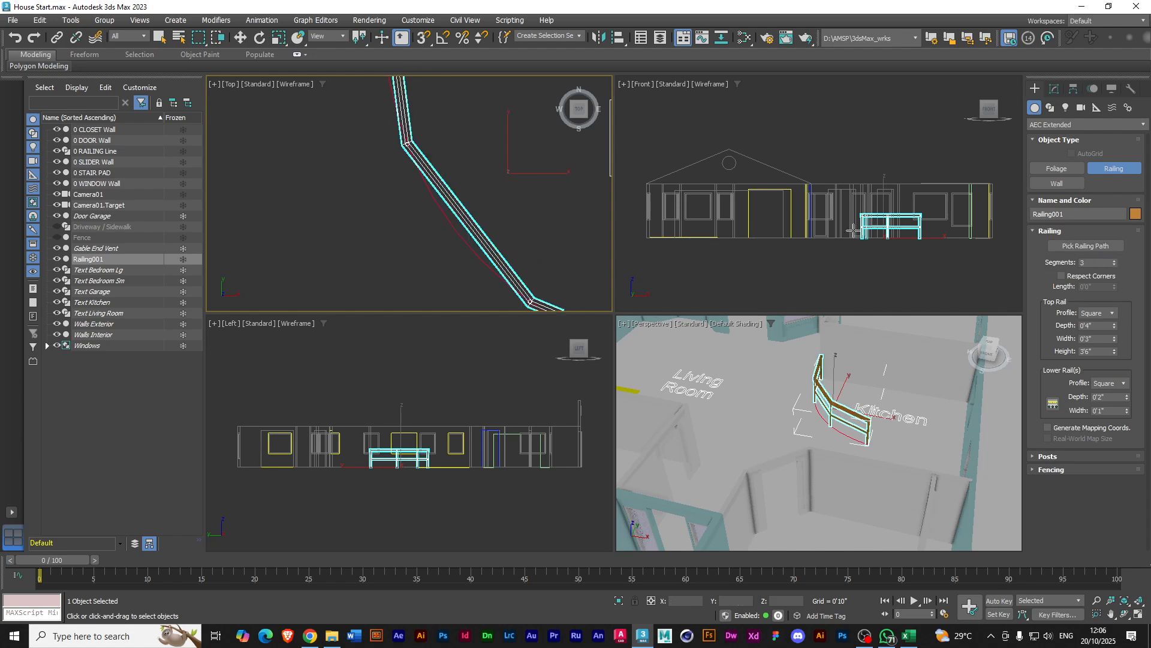
scroll(433, 172, down, 2)
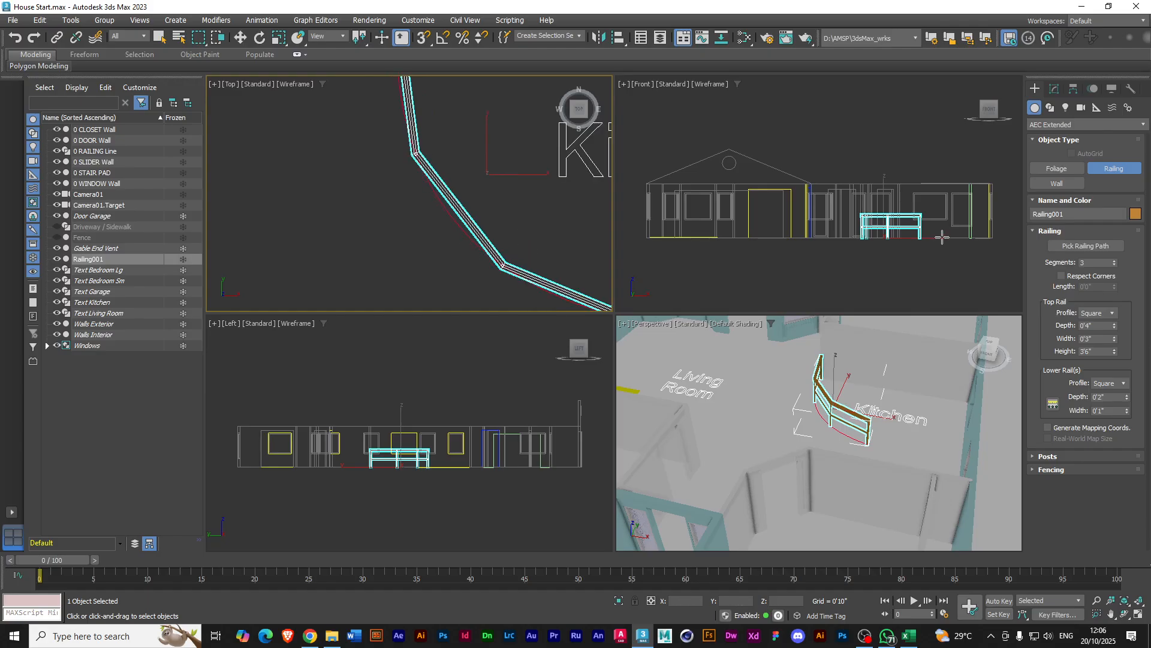
click(1114, 261)
click(1114, 262)
click(1114, 262)
click(1114, 261)
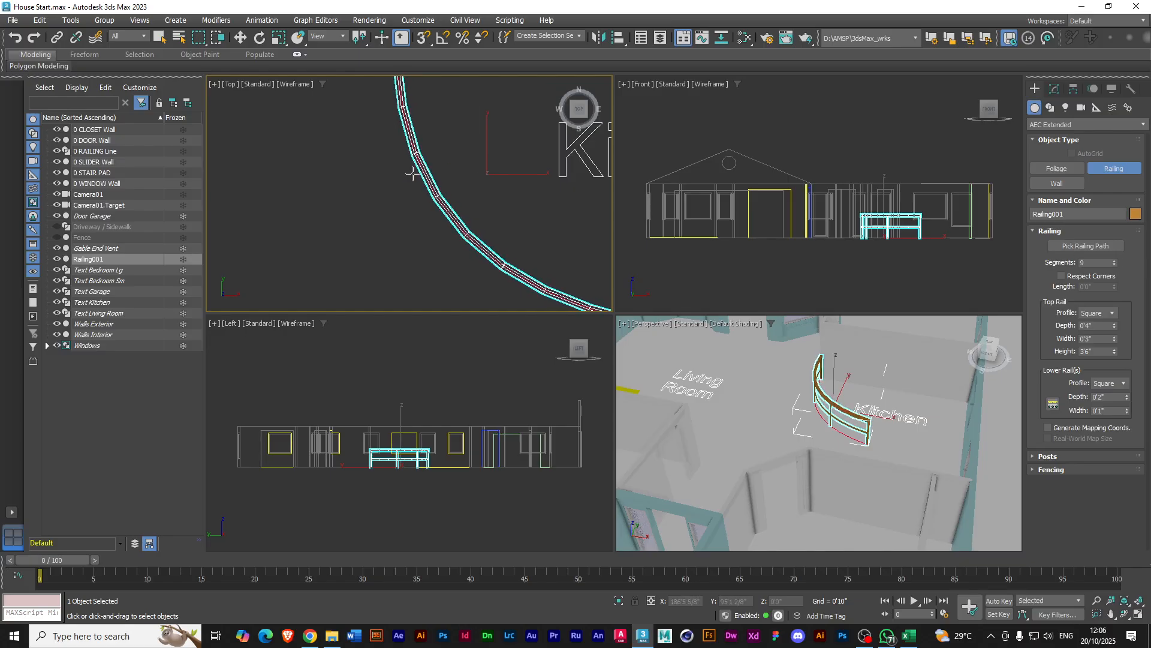
Reduce the railing's segments to 1 so it runs straight between the path's ends
scroll(408, 175, down, 3)
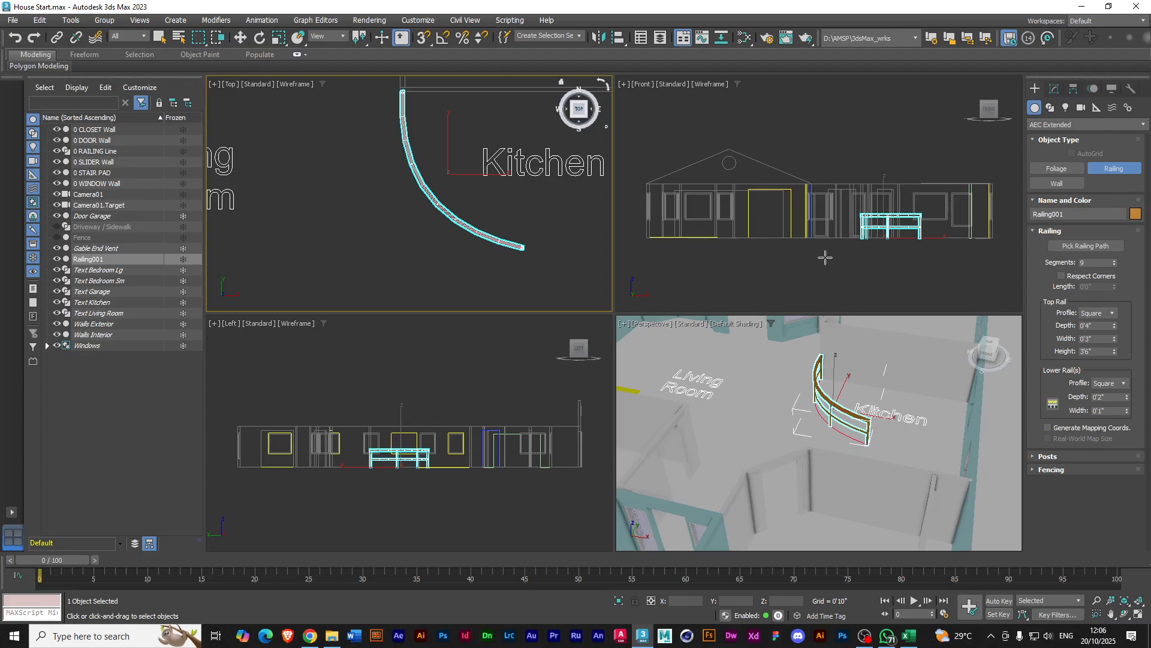
click(1114, 265)
click(1114, 265)
click(1114, 265)
click(1114, 265)
click(1114, 265)
click(1114, 265)
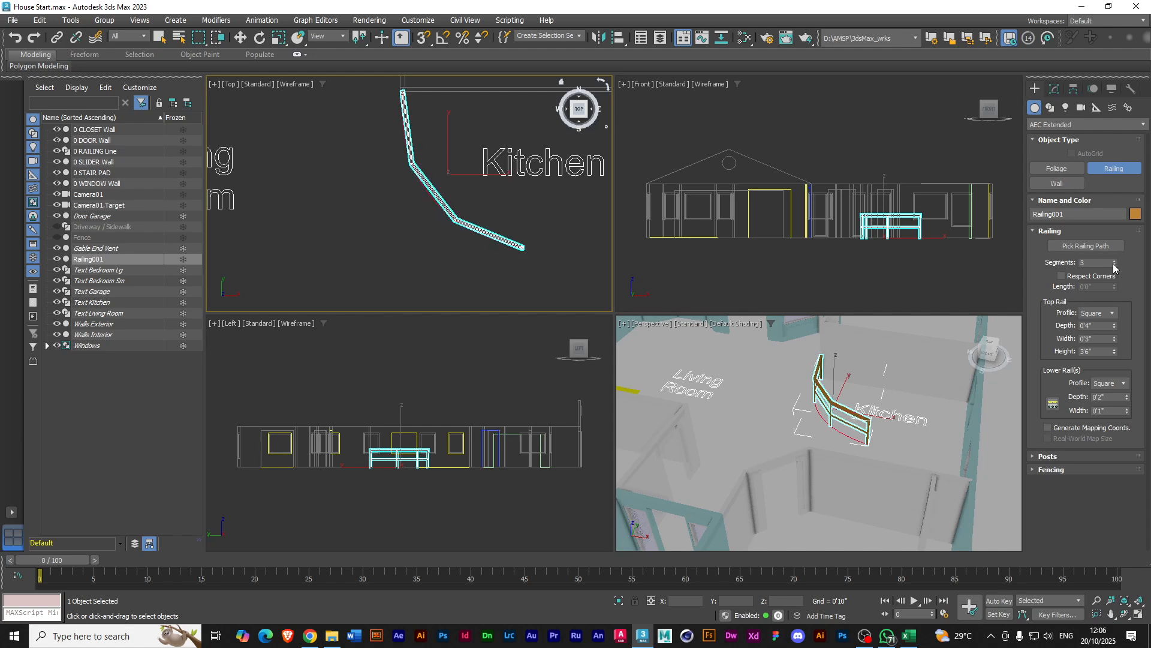
click(1114, 265)
click(1114, 265)
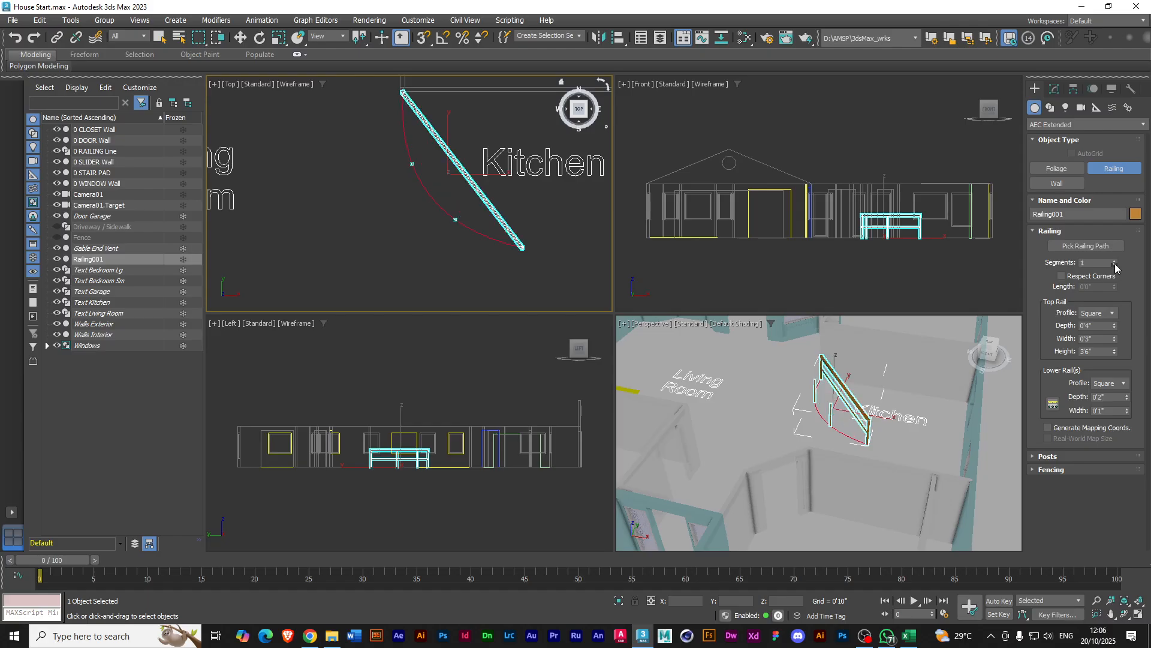
Raise the railing's segments to 14 to follow the curved path closely
click(1114, 261)
click(1114, 261)
click(1114, 261)
click(1114, 261)
click(1114, 261)
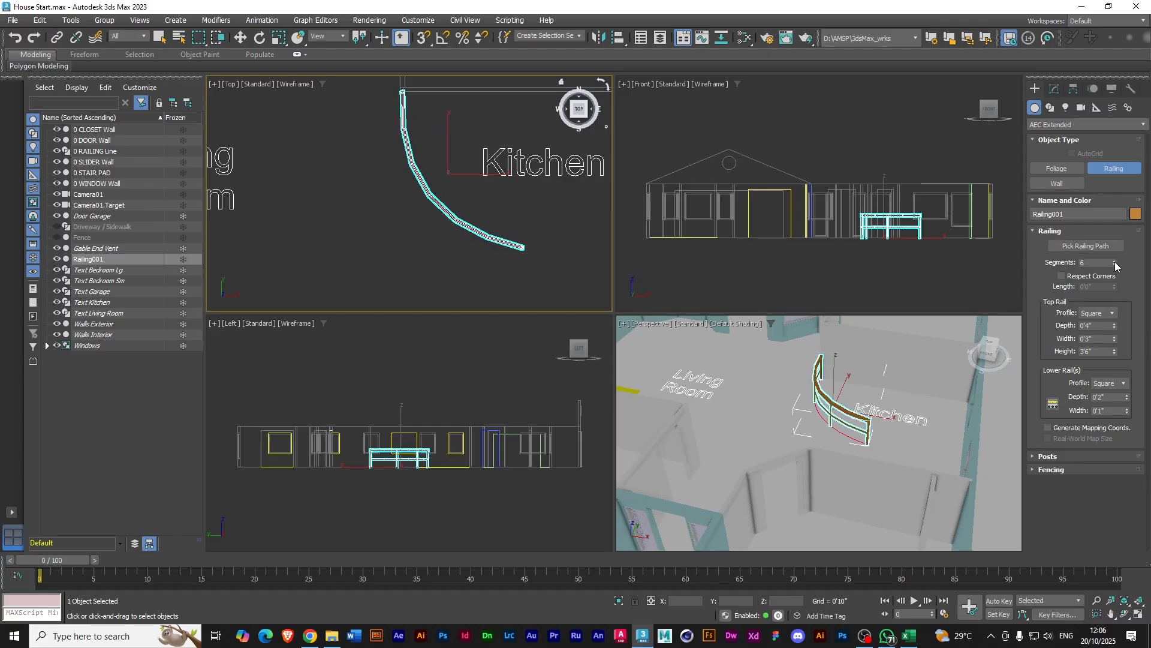
click(1114, 261)
click(1114, 262)
click(1114, 262)
click(1114, 261)
click(1114, 262)
click(1114, 262)
click(1114, 262)
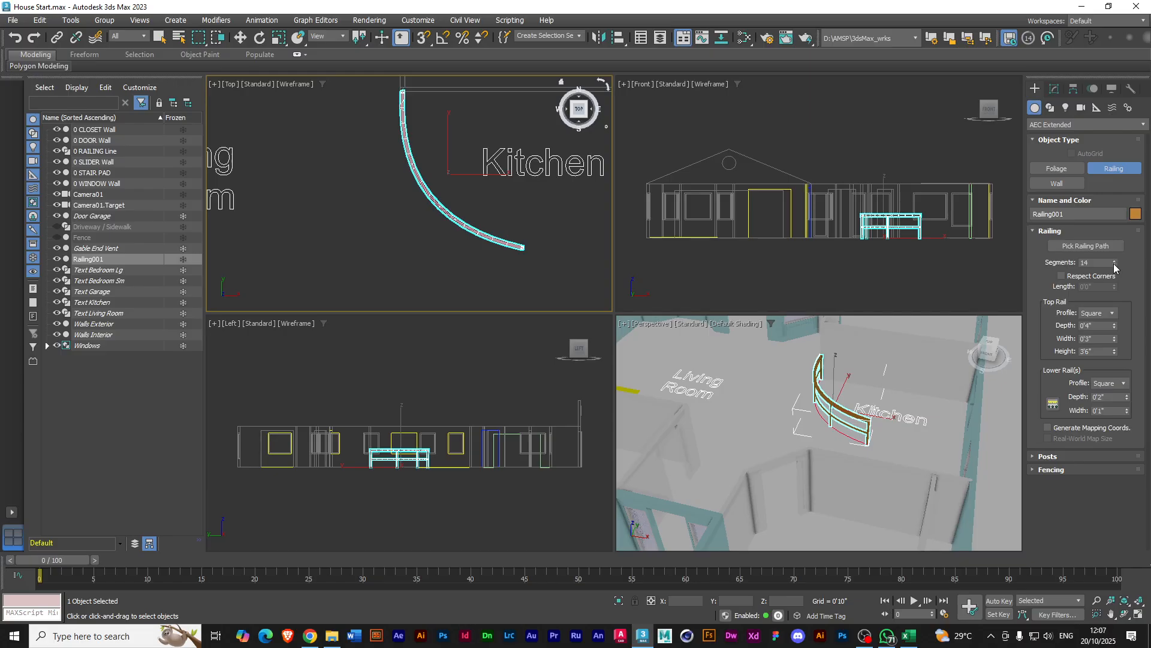
Inspect the railing's curve closely in the Top view and set its segments to 10
click(1114, 265)
click(1114, 261)
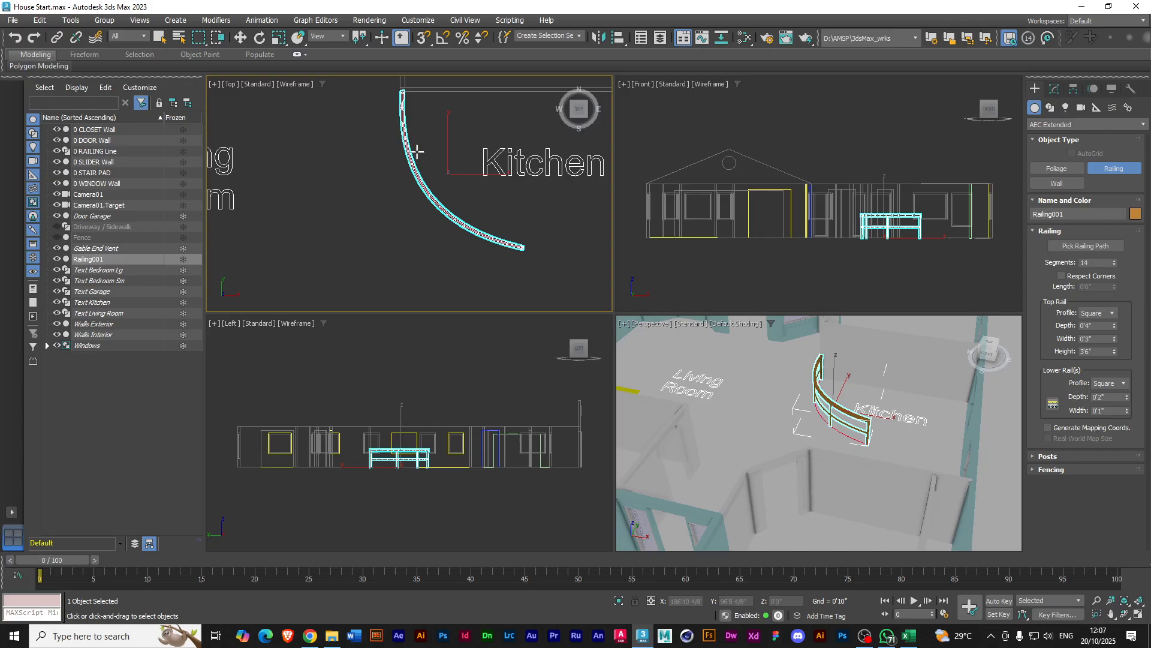
scroll(418, 152, up, 4)
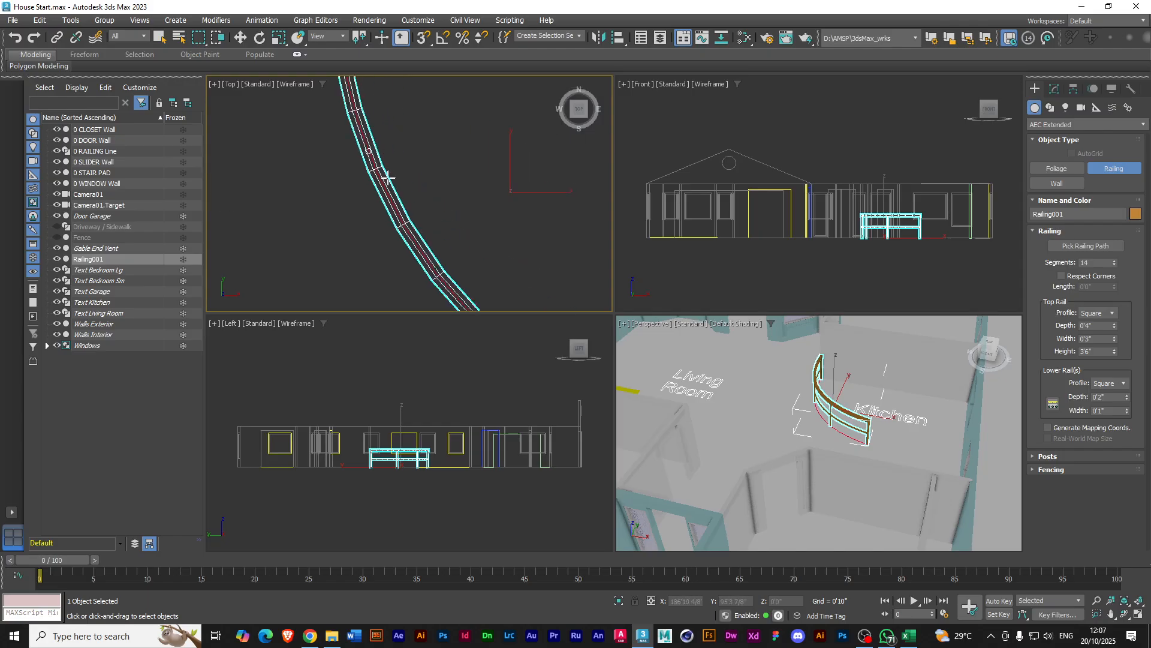
scroll(389, 177, down, 5)
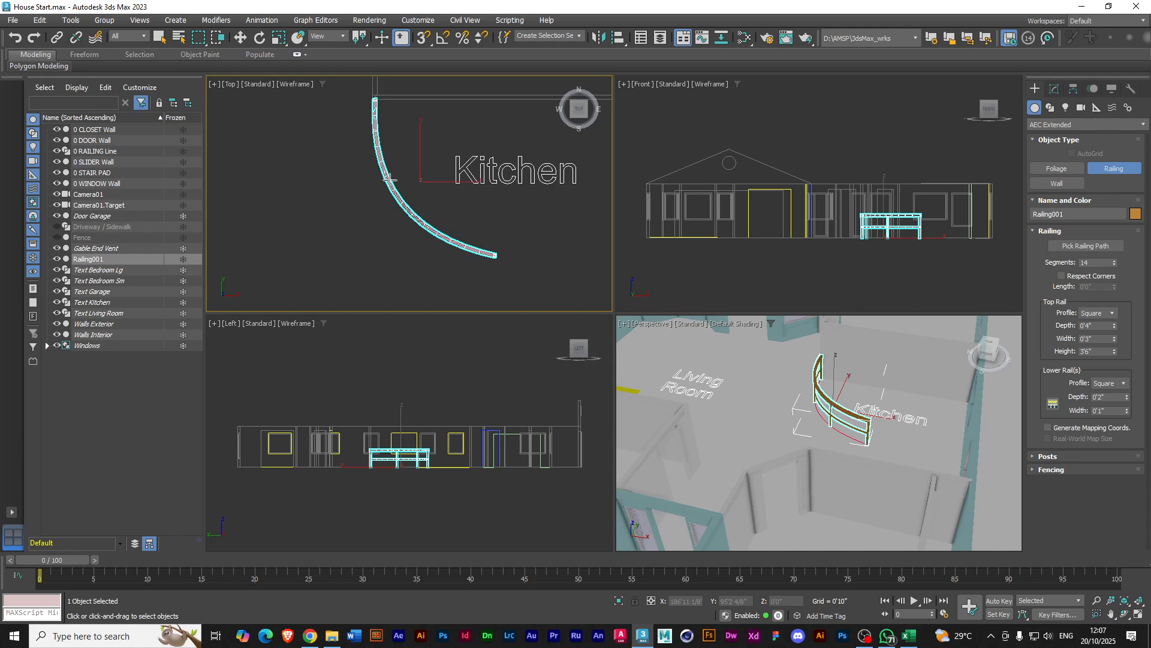
click(1114, 265)
click(1115, 265)
click(1114, 265)
click(1114, 265)
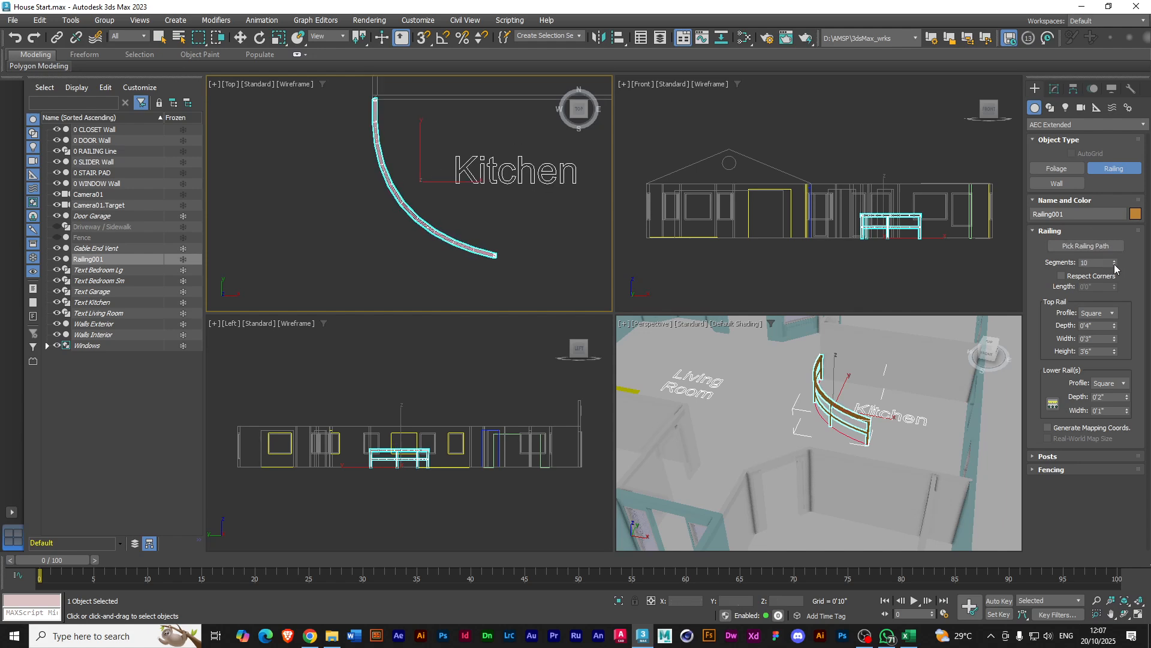
Reduce the railing's segments to 3
scroll(375, 193, up, 3)
scroll(414, 192, down, 3)
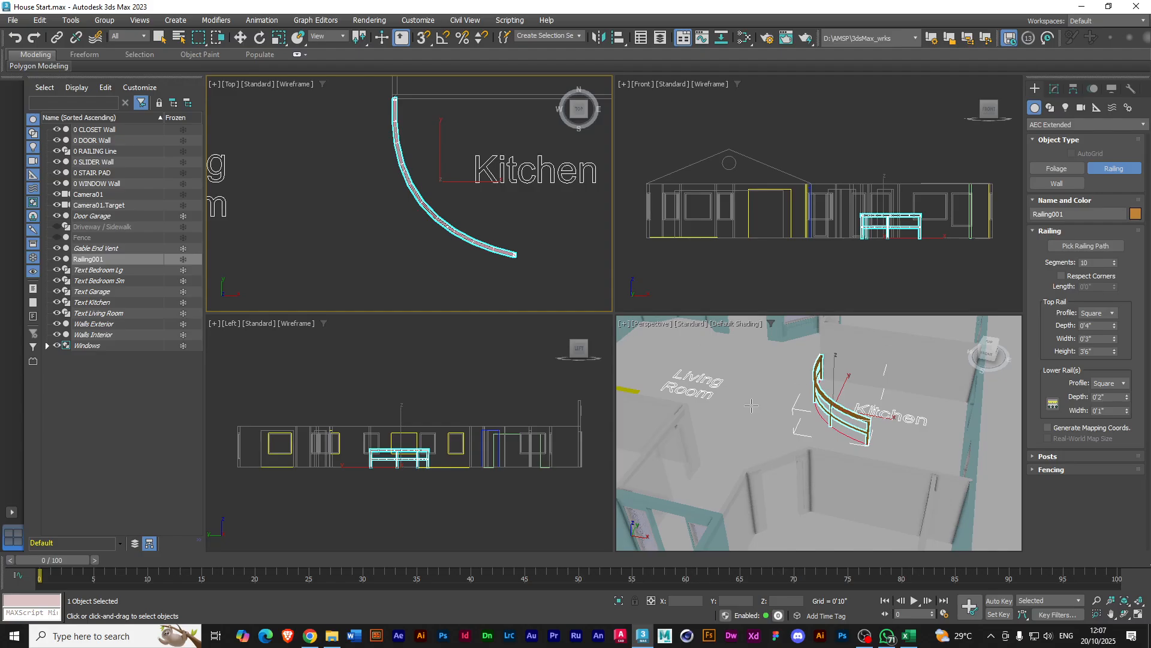
alt+middle_drag(722, 404, 773, 393)
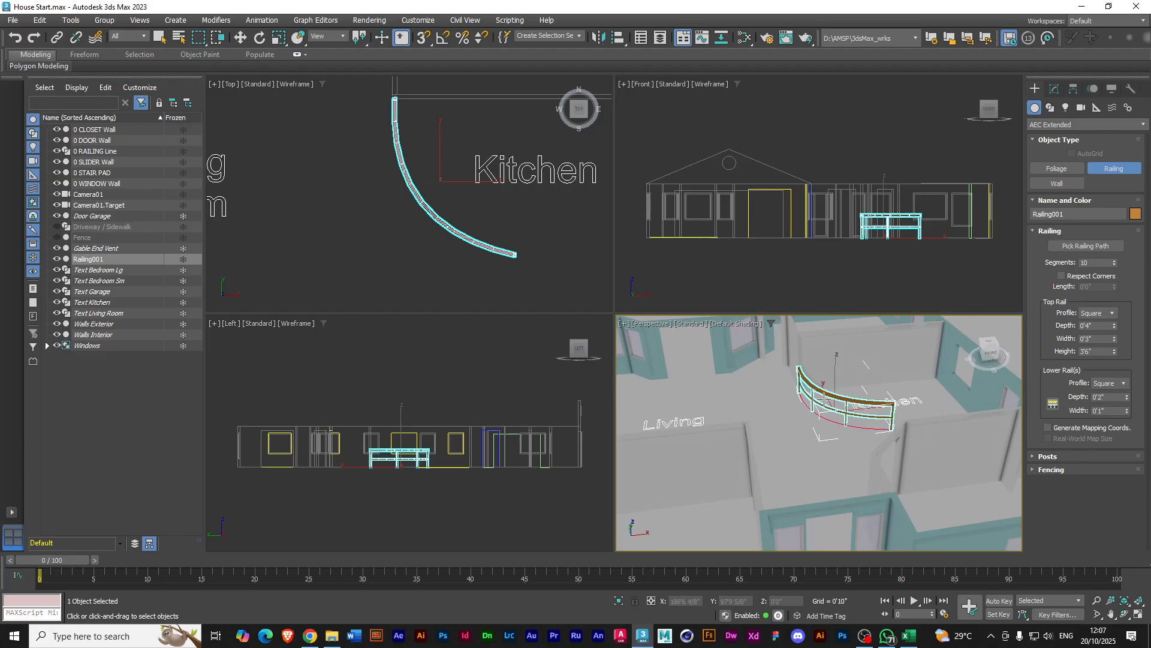
click(1115, 265)
click(1115, 265)
click(1115, 265)
click(1115, 264)
click(1114, 264)
click(1115, 265)
click(1115, 264)
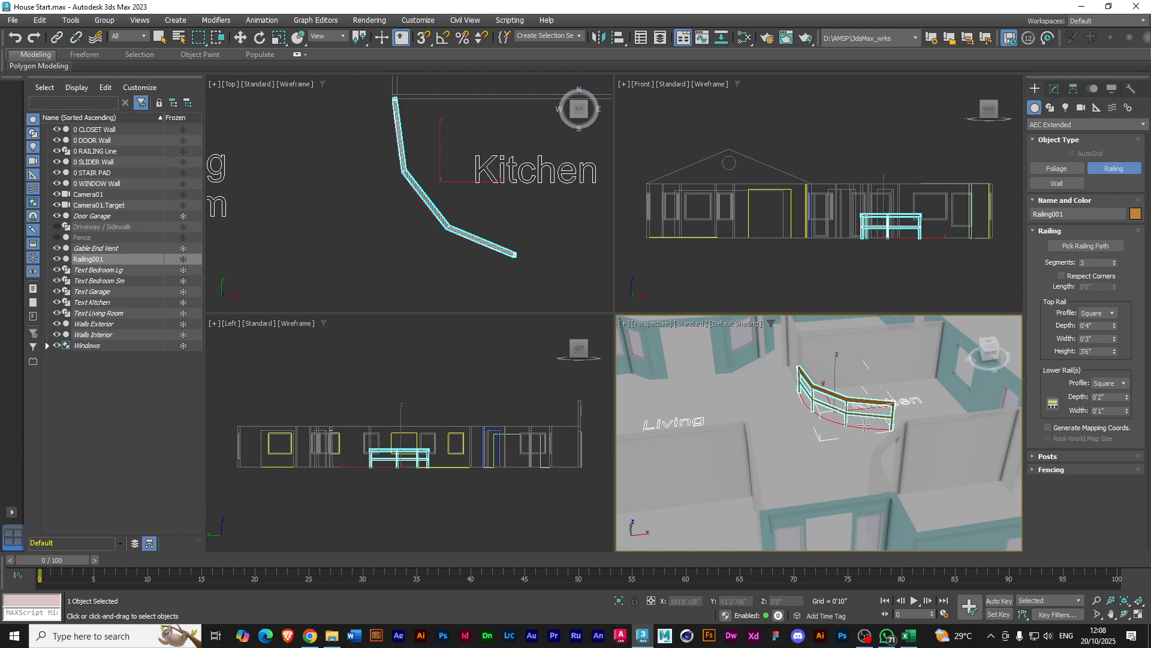
Change the railing's fencing type from pickets to Solid Fill
click(1033, 468)
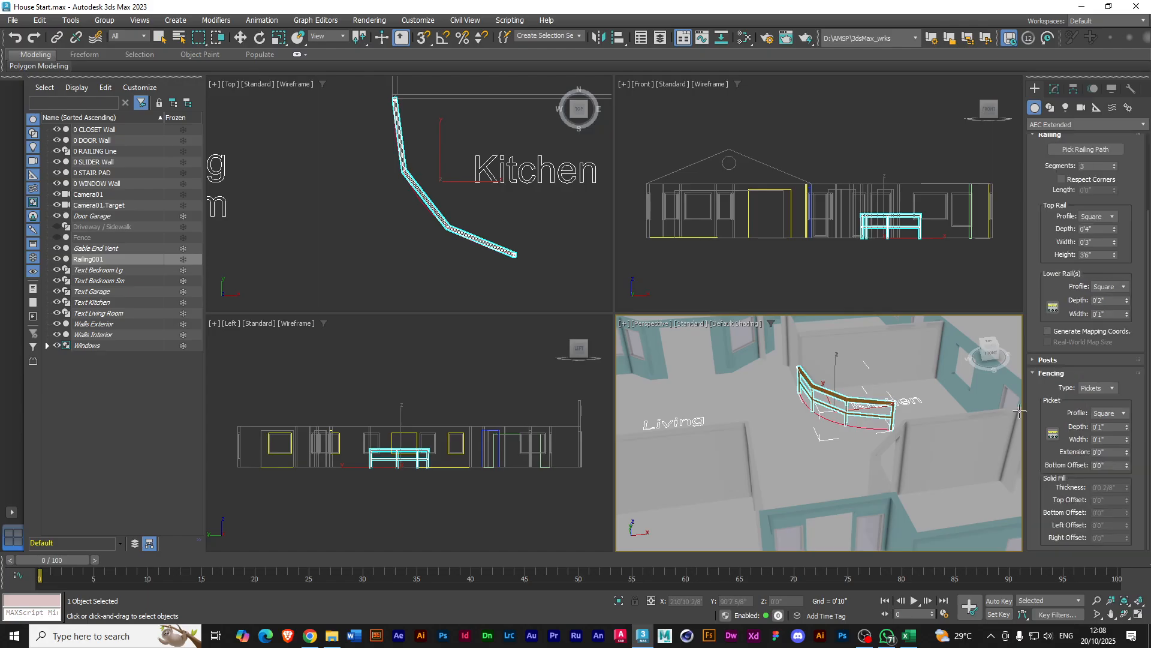
click(1109, 390)
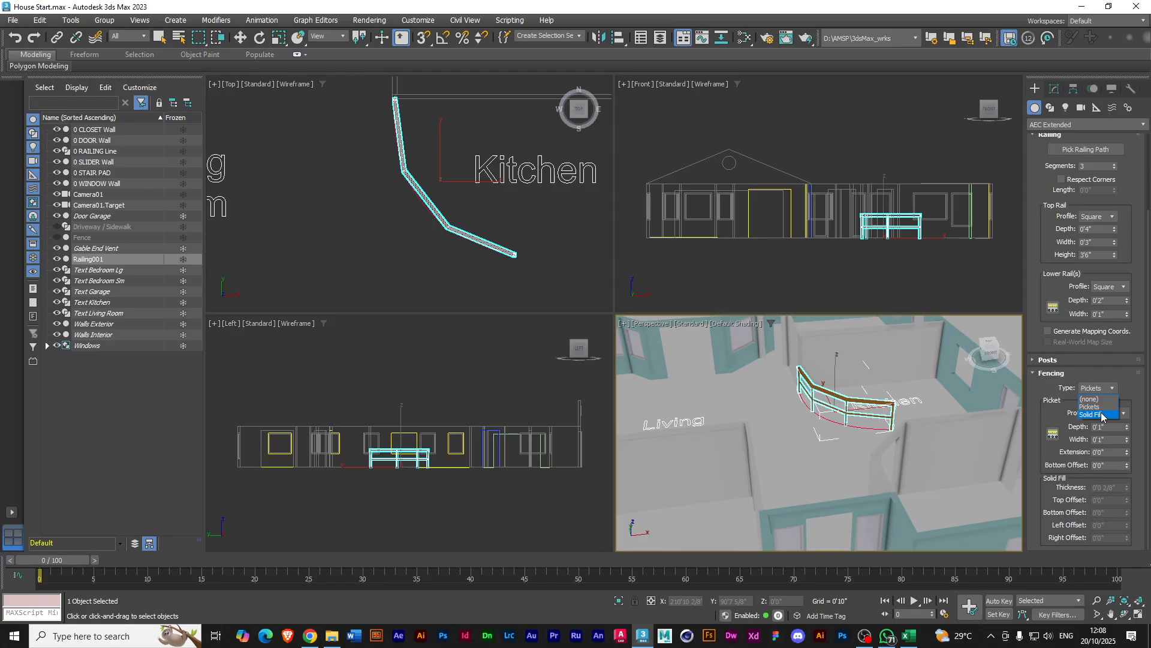
click(1101, 414)
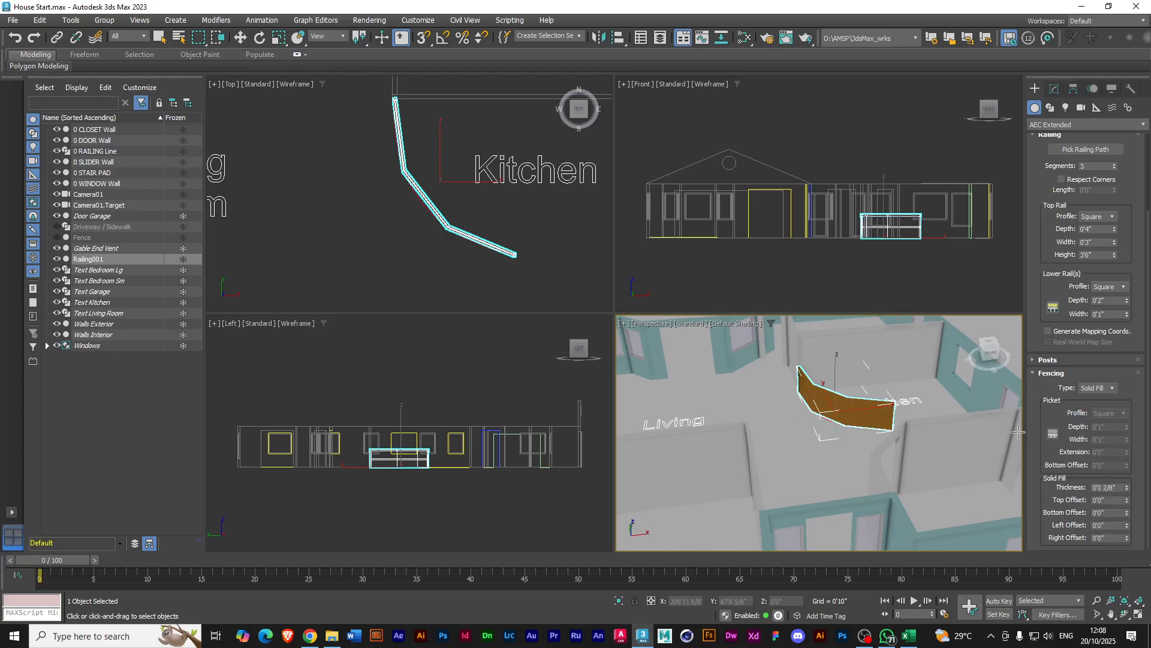
click(1112, 390)
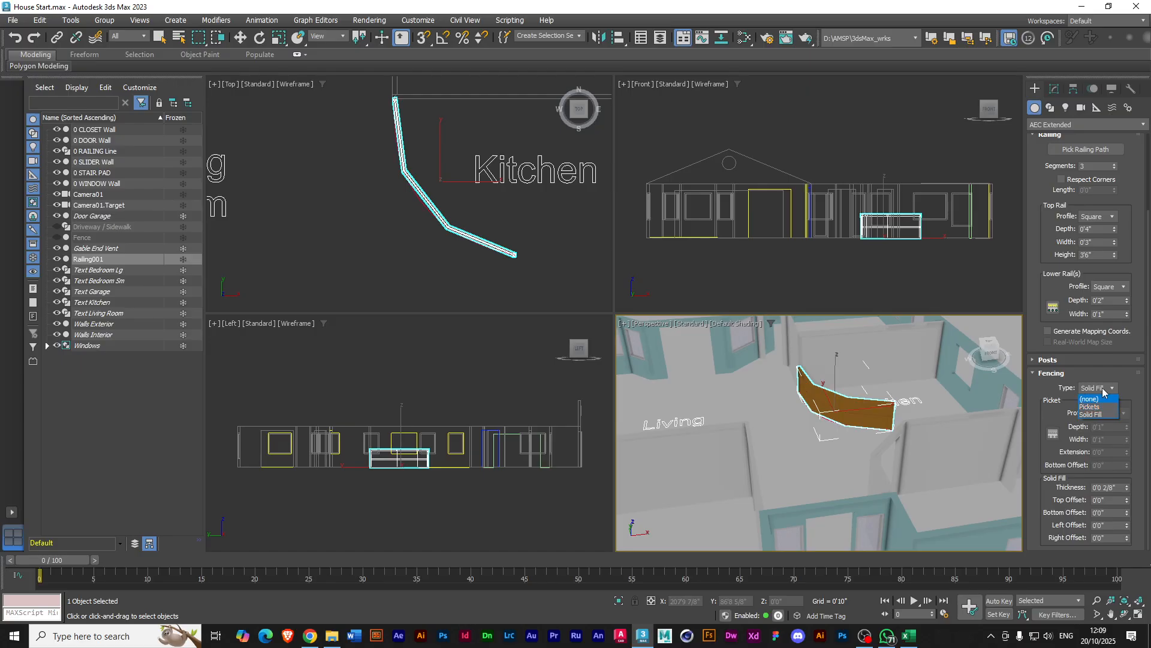
click(1128, 393)
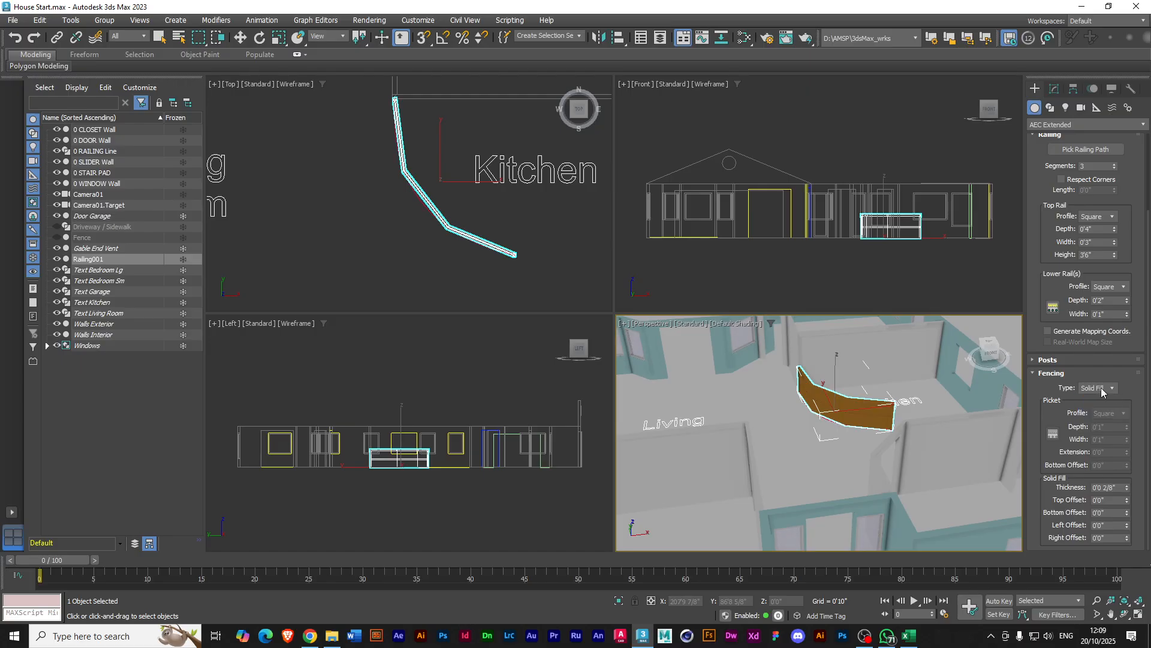
click(1034, 373)
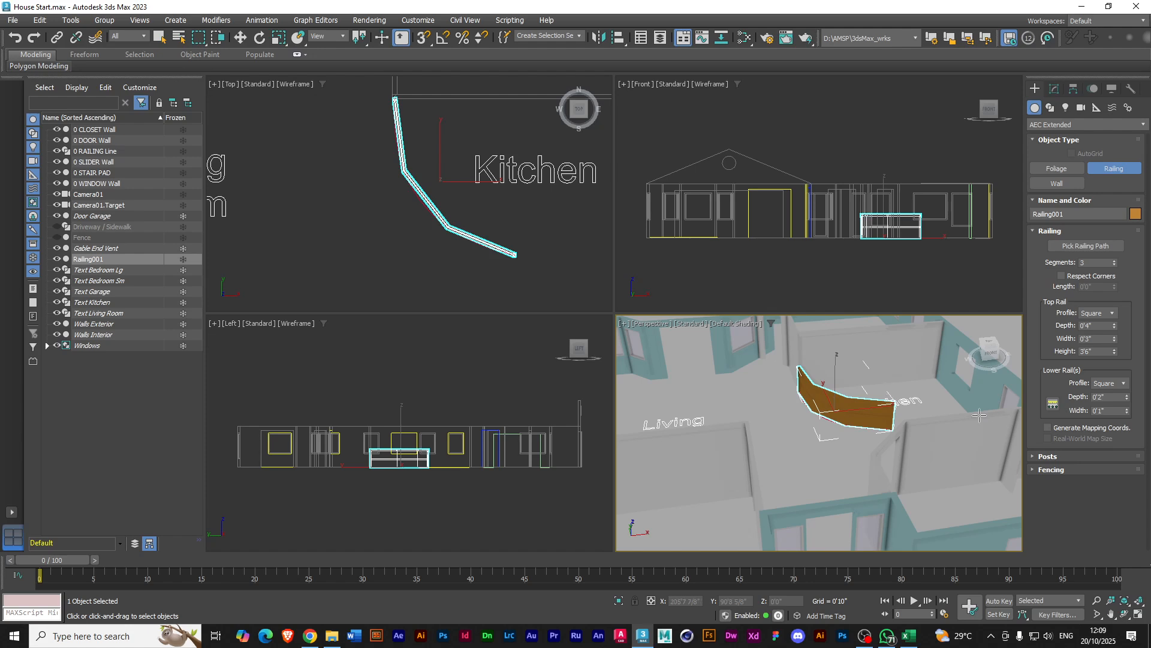
Widen the railing's top rail to 1'5 4/8" while keeping its Square profile
mouse_move(1115, 329)
mouse_down()
mouse_move(1113, 291)
mouse_move(1120, 335)
mouse_up()
click(1043, 457)
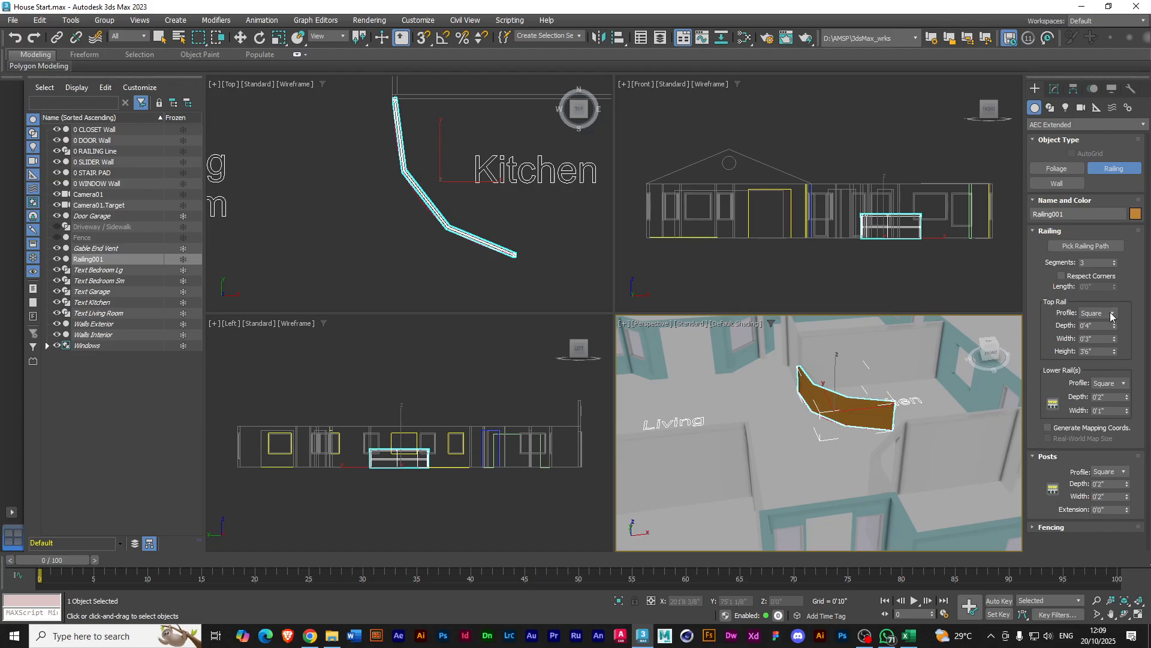
click(1115, 341)
drag(1115, 342, 1113, 257)
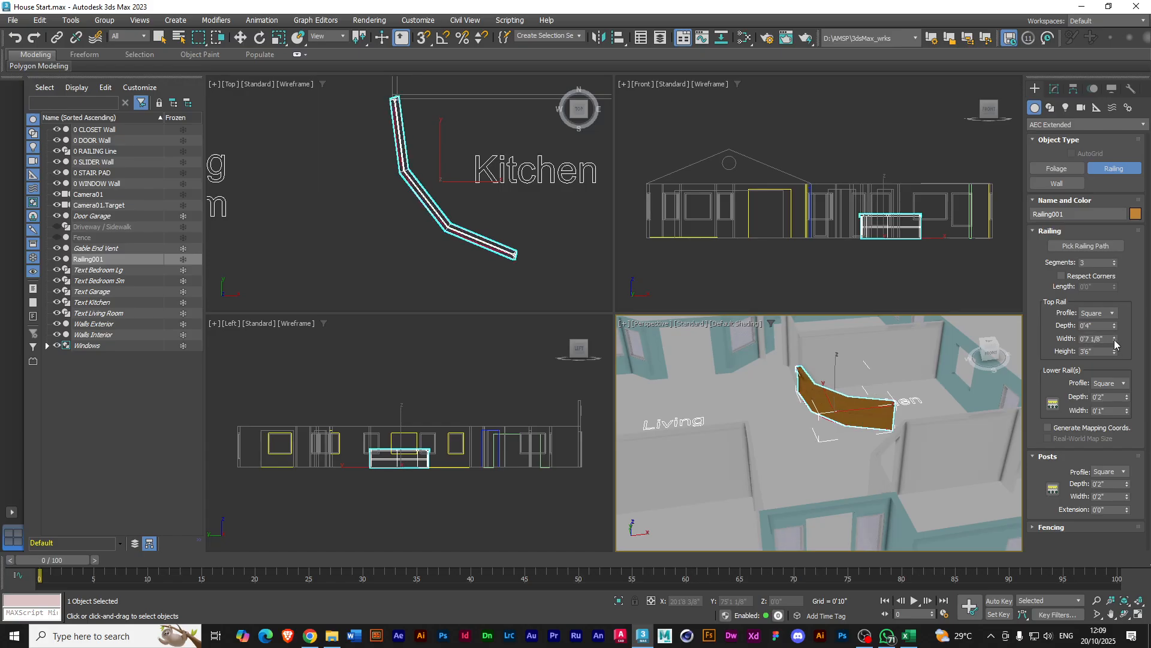
drag(1115, 341, 1110, 252)
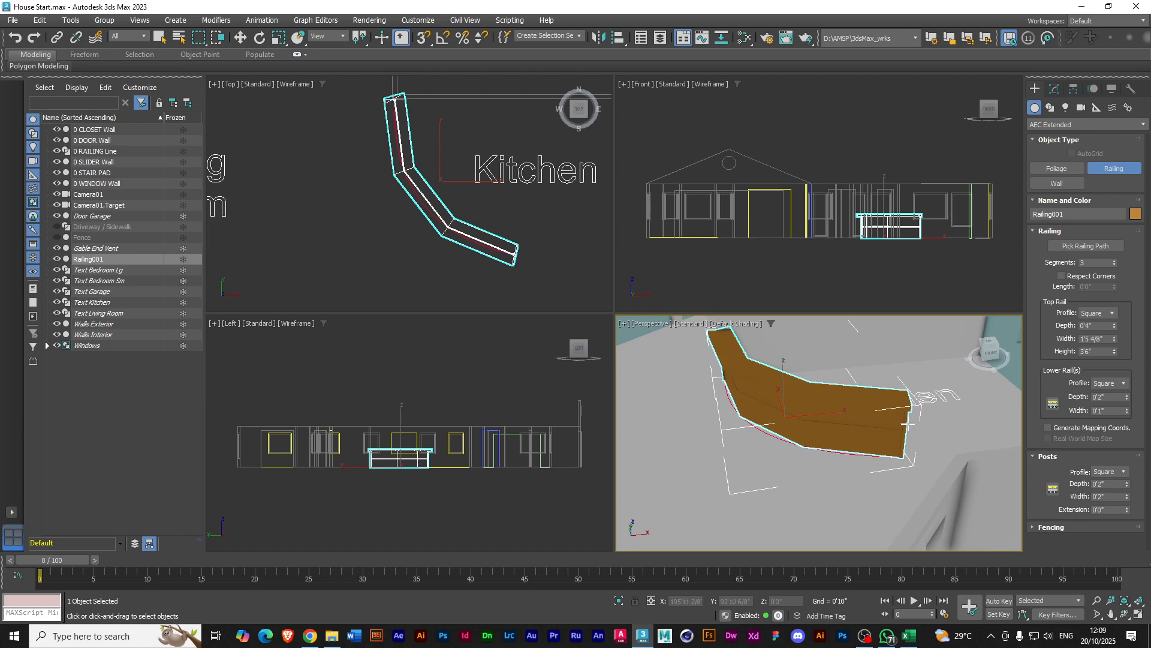
Show edged faces on the shaded models in the Perspective viewport
mouse_move(900, 420)
alt+middle_down()
mouse_move(894, 406)
mouse_move(890, 415)
alt+middle_up()
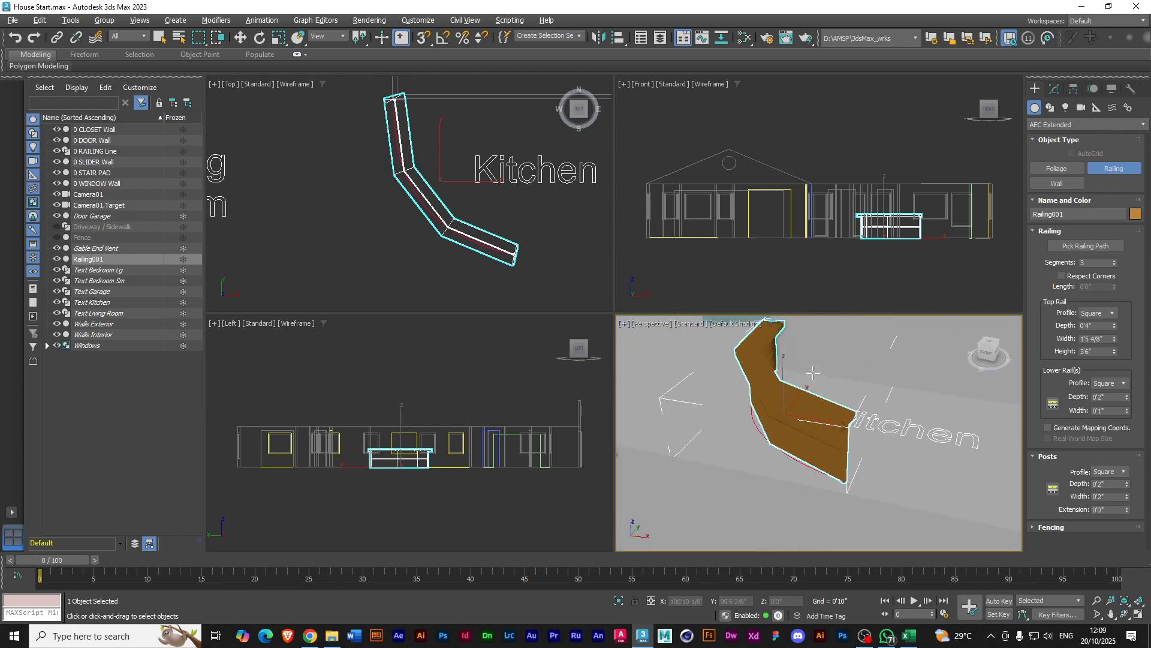
click(725, 324)
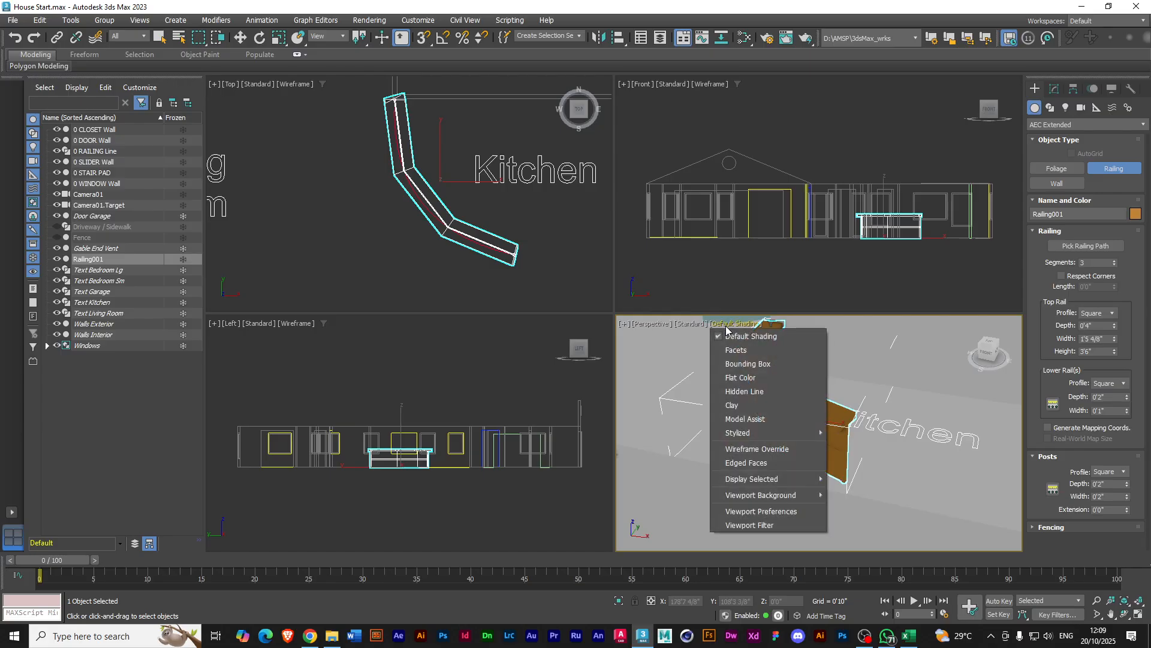
click(742, 463)
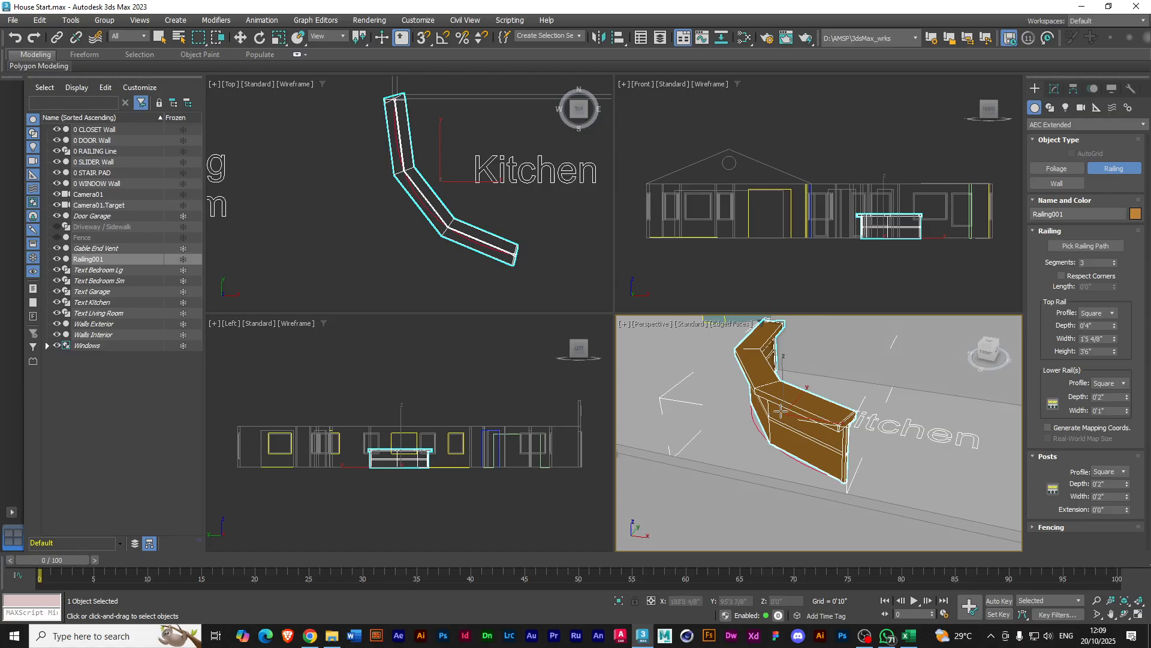
Widen the railing's top rail to 1'9 4/8"
alt+middle_drag(767, 409, 734, 424)
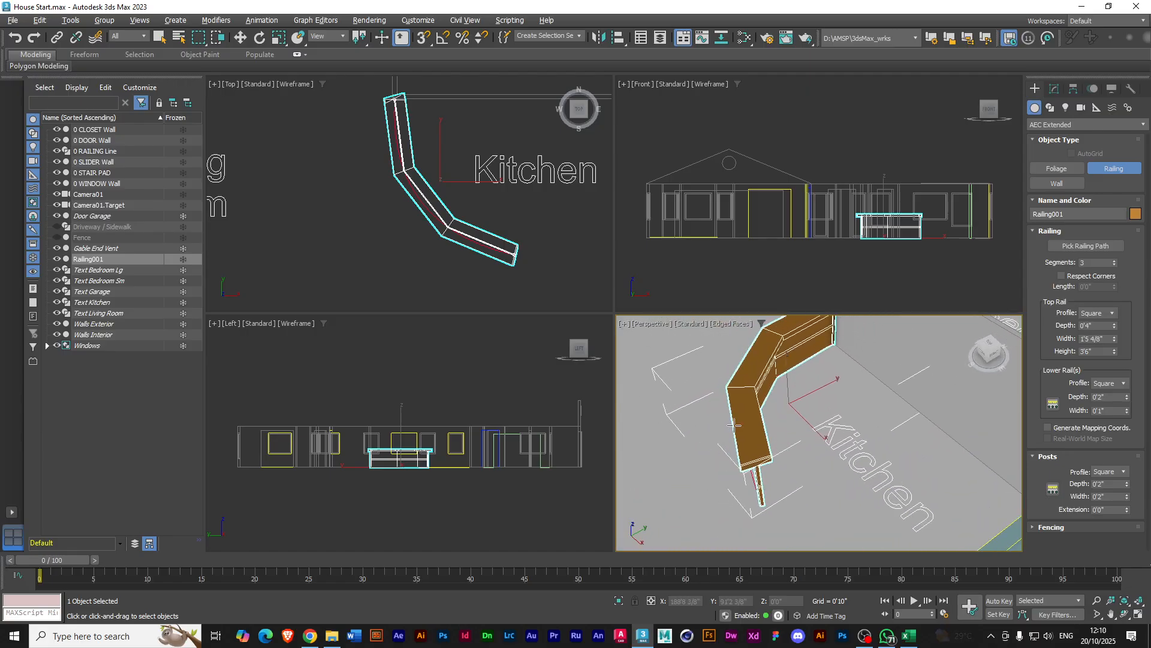
click(1114, 337)
drag(1114, 340, 1111, 324)
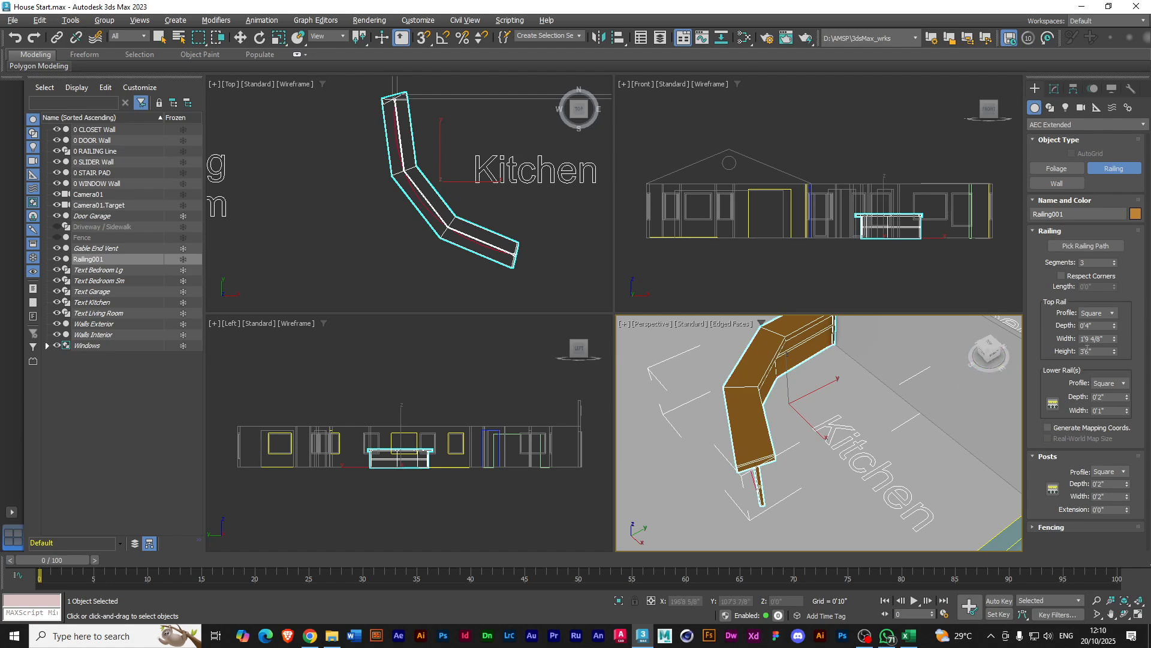
Raise the railing's segments to 13 to smooth the widened counter-like curve
click(1114, 261)
click(1114, 262)
click(1114, 261)
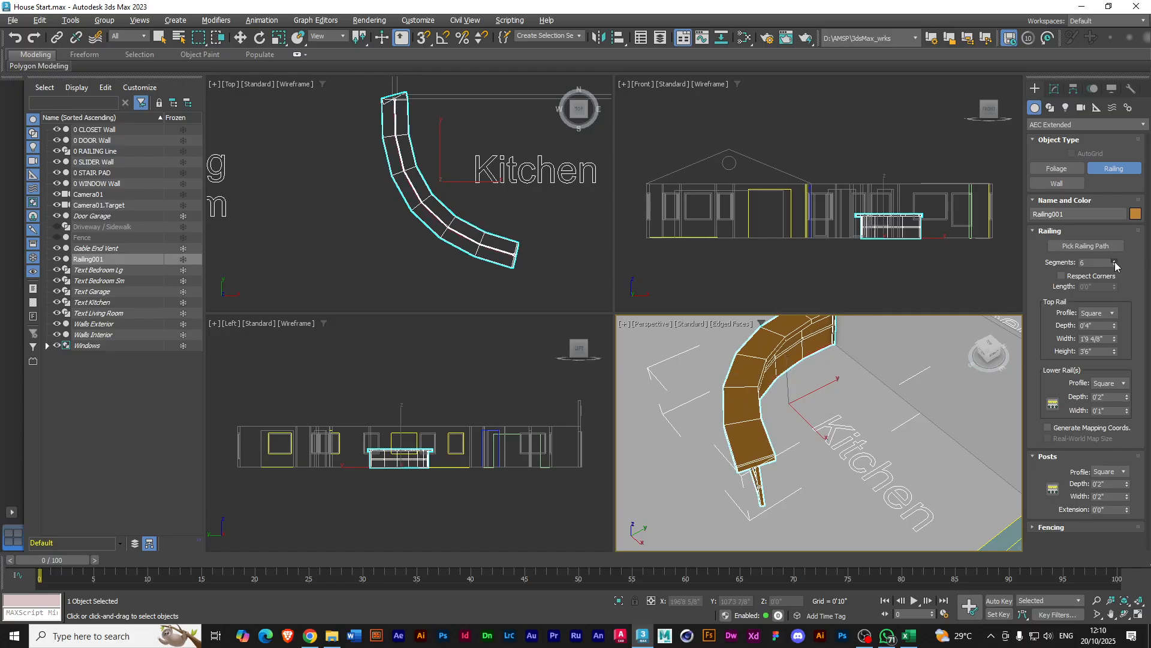
click(1114, 262)
click(1114, 261)
click(1114, 261)
click(1114, 261)
click(1114, 261)
click(1114, 262)
click(1115, 262)
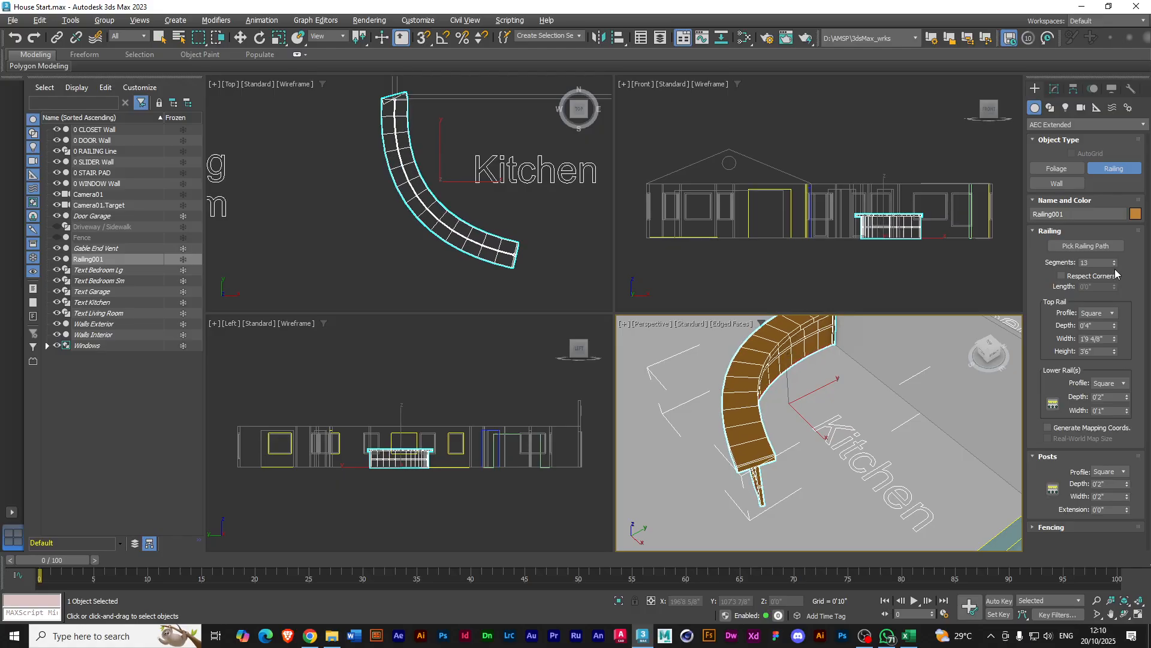
Set the railing's segments to 8 for a simpler curve
click(1114, 265)
click(1114, 264)
click(1114, 265)
click(1114, 265)
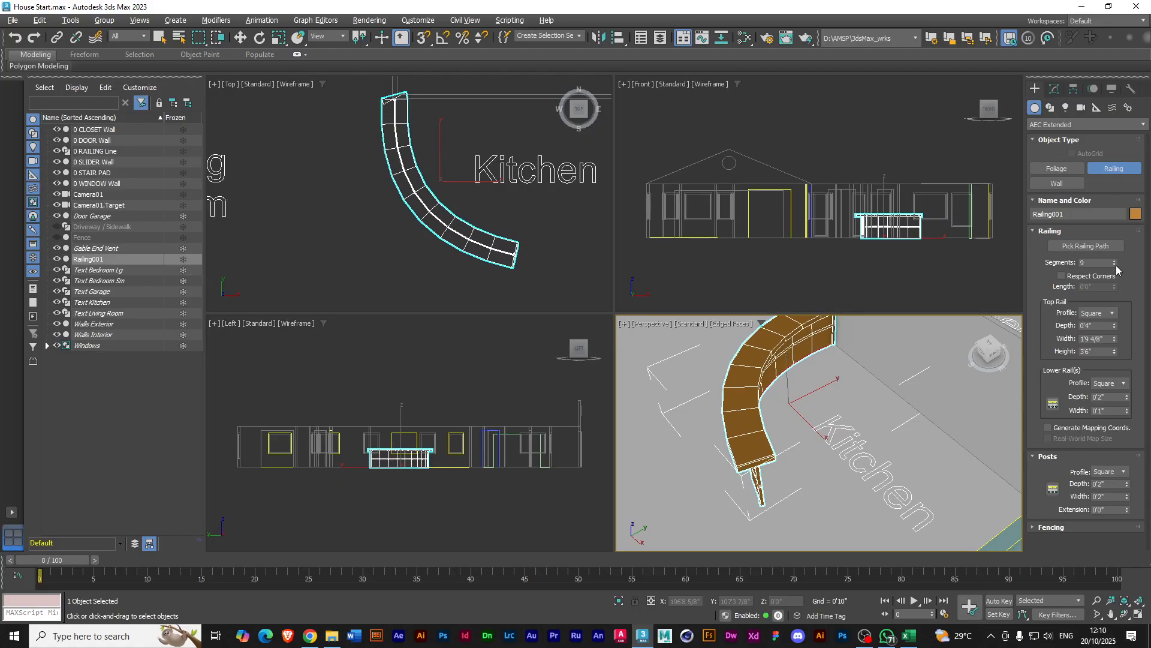
click(1115, 265)
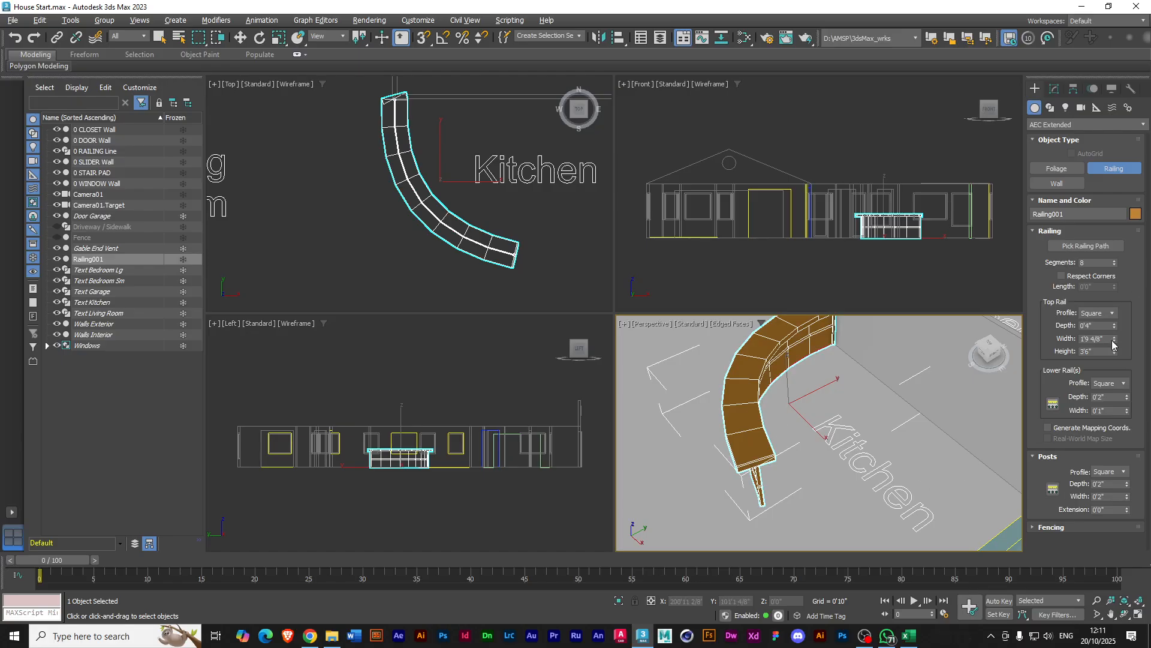
Set the railing's top rail width to 2'0 1/8" and finish the Railing command
drag(1114, 340, 1115, 331)
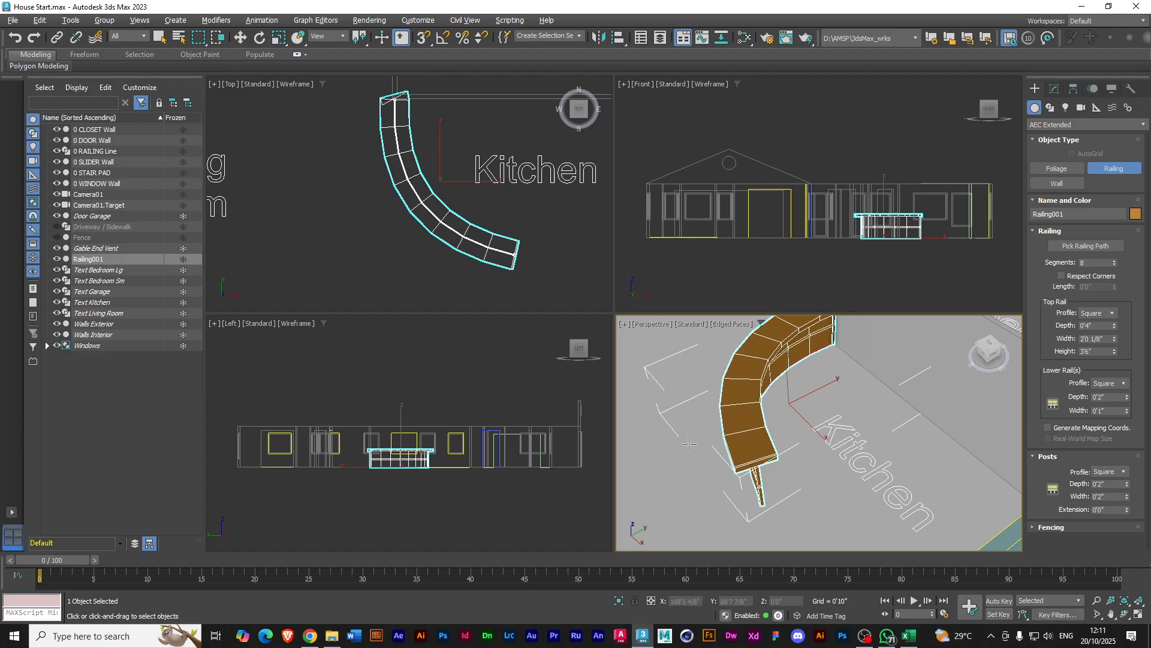
alt+middle_drag(762, 487, 778, 466)
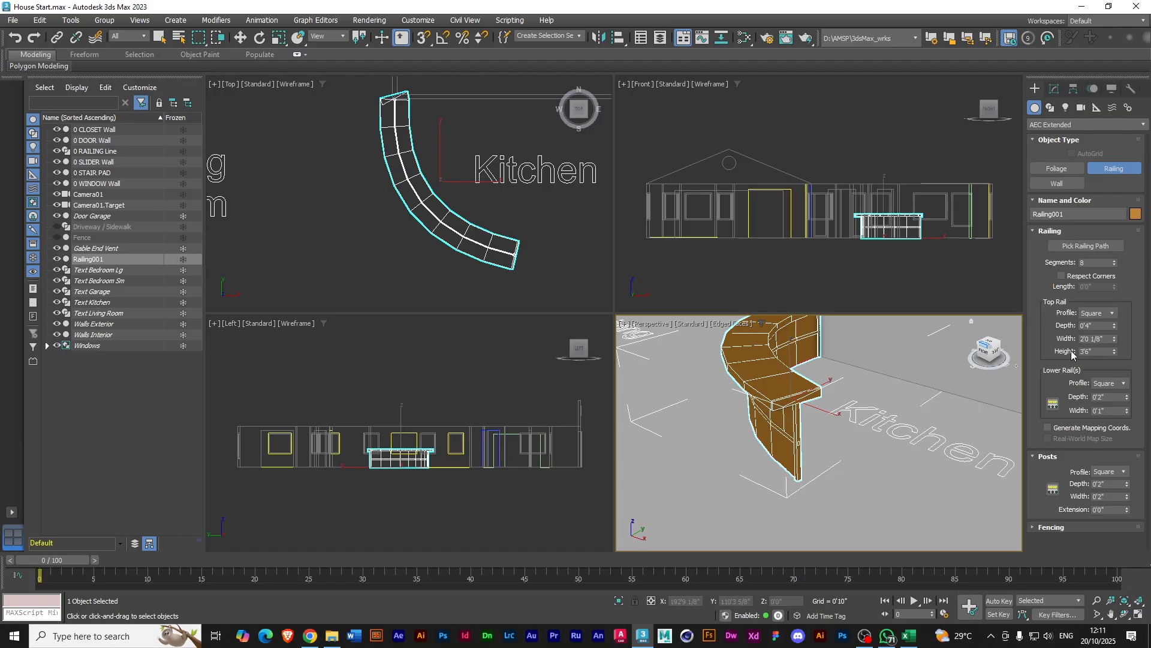
scroll(871, 362, down, 5)
scroll(871, 363, up, 2)
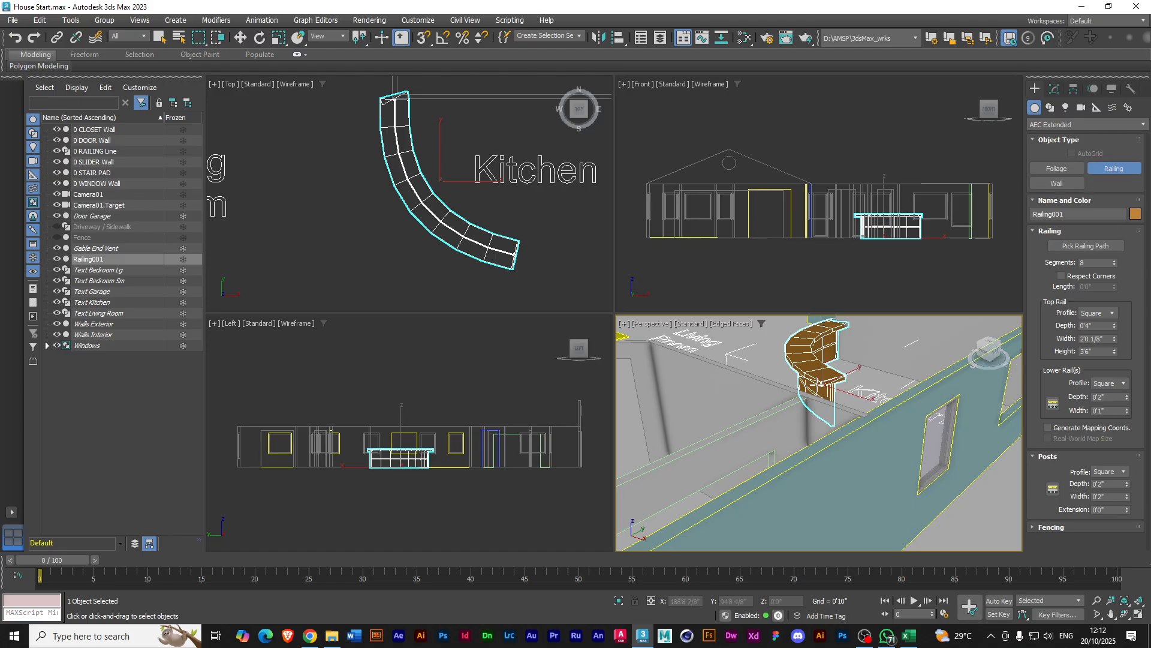
right_click(856, 349)
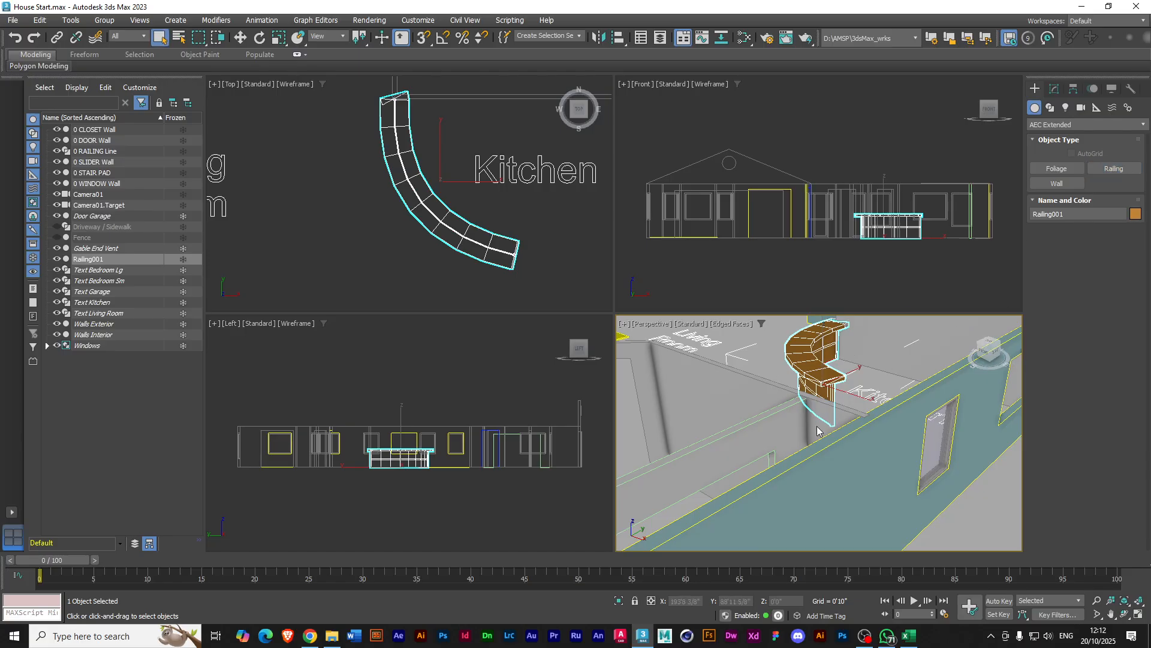
Examine the kitchen railing's shape and placement within the whole house in the Perspective and Top views
scroll(746, 375, down, 3)
alt+middle_drag(752, 384, 826, 394)
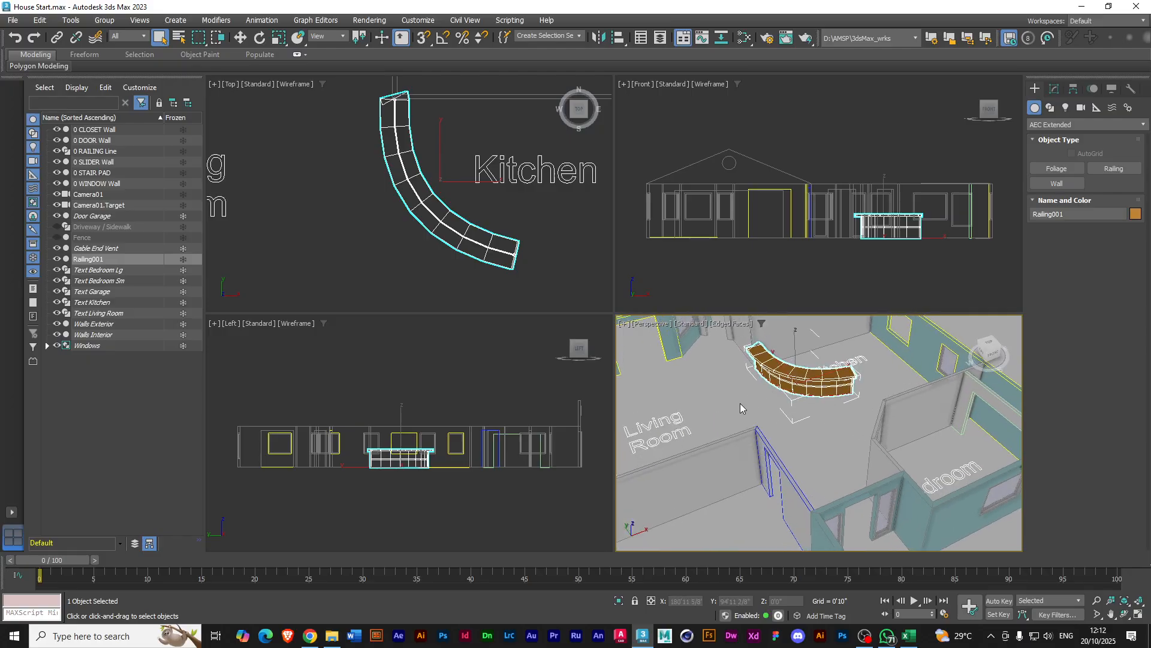
middle_drag(732, 397, 762, 425)
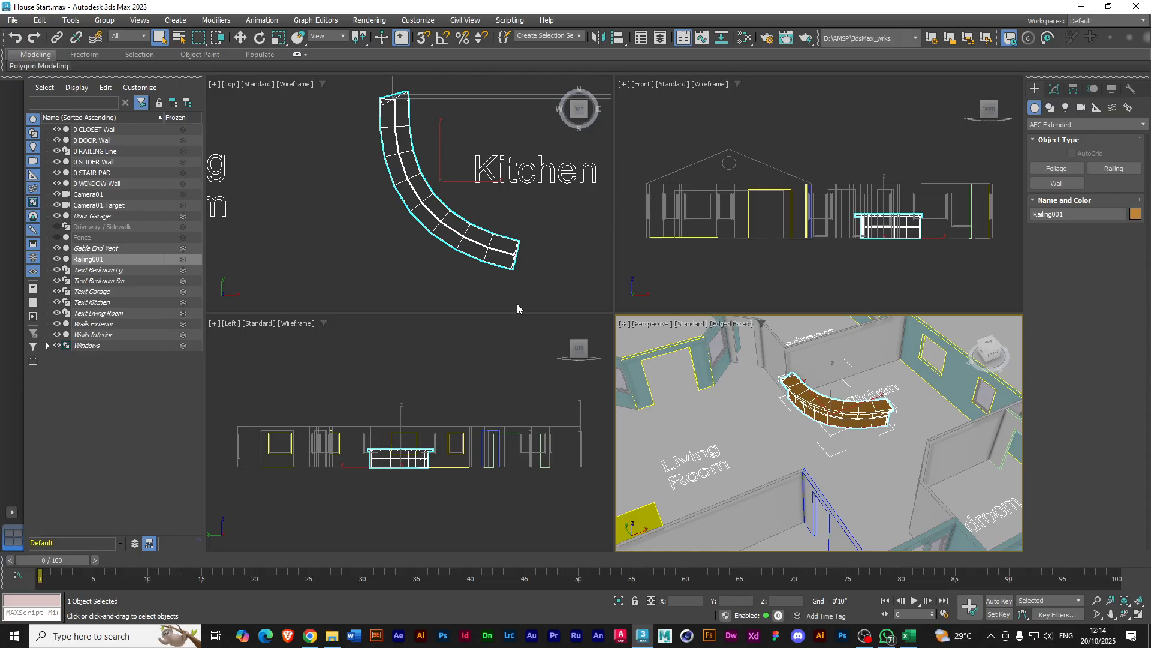
scroll(750, 458, down, 5)
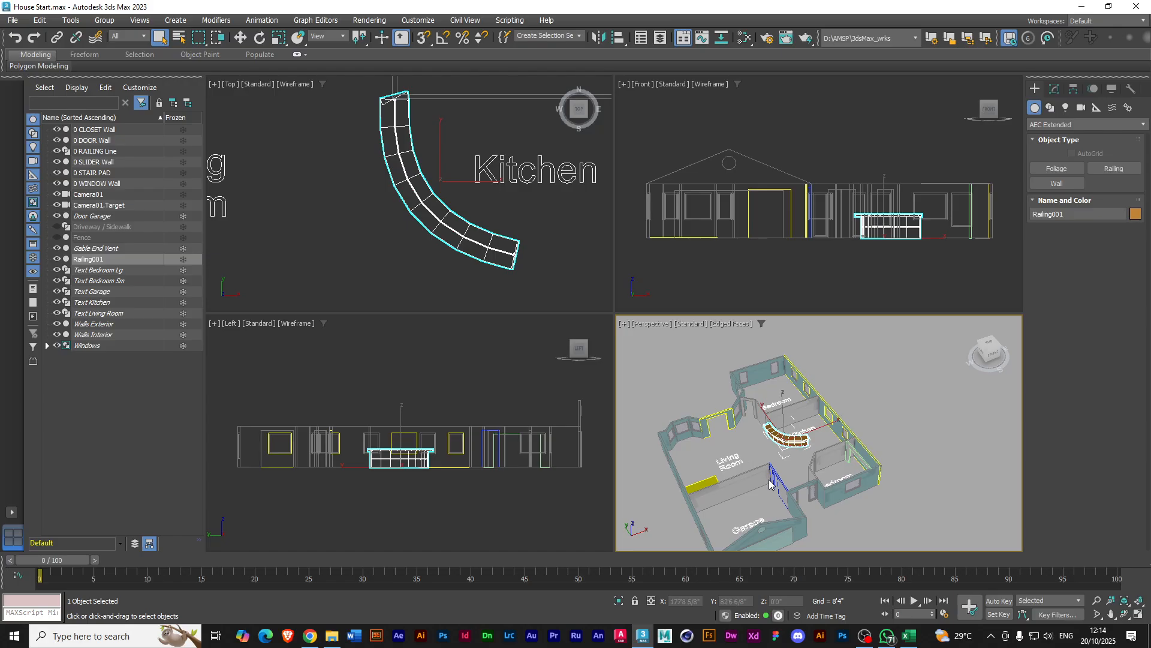
alt+middle_drag(790, 473, 738, 465)
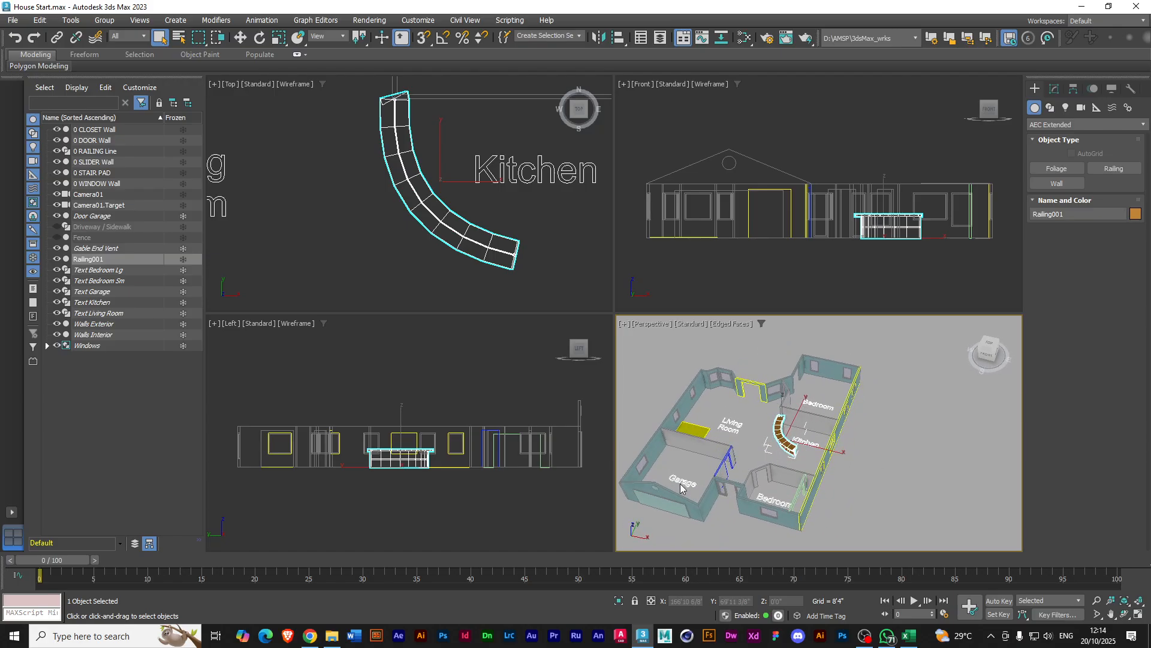
scroll(649, 476, up, 3)
scroll(811, 494, down, 3)
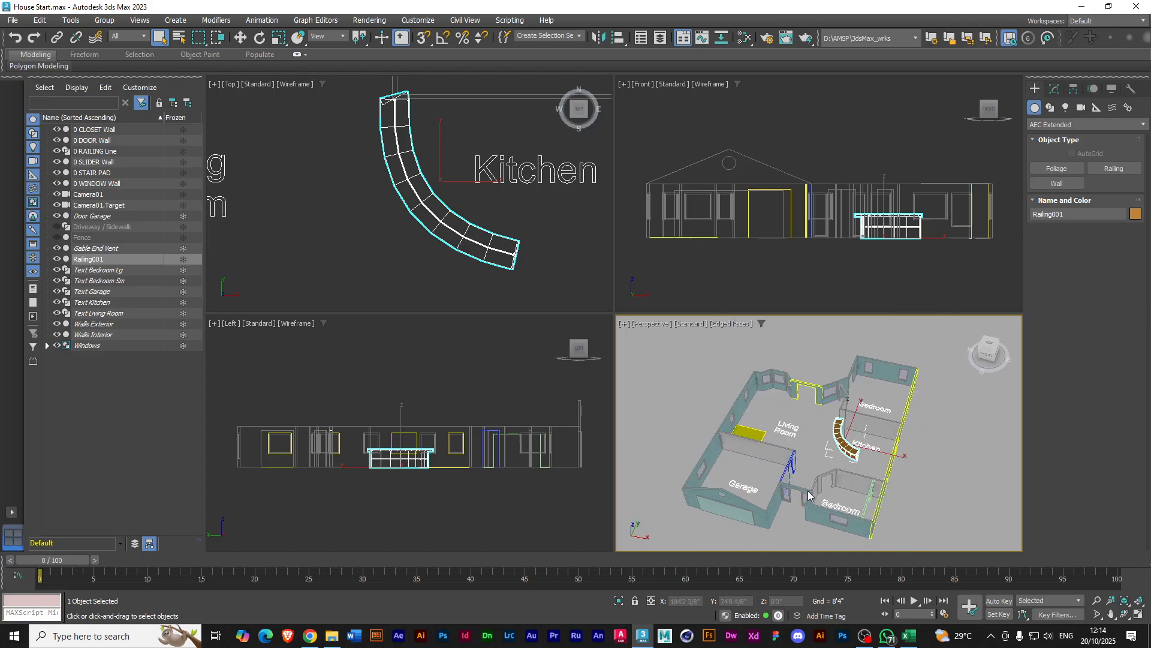
scroll(809, 495, up, 3)
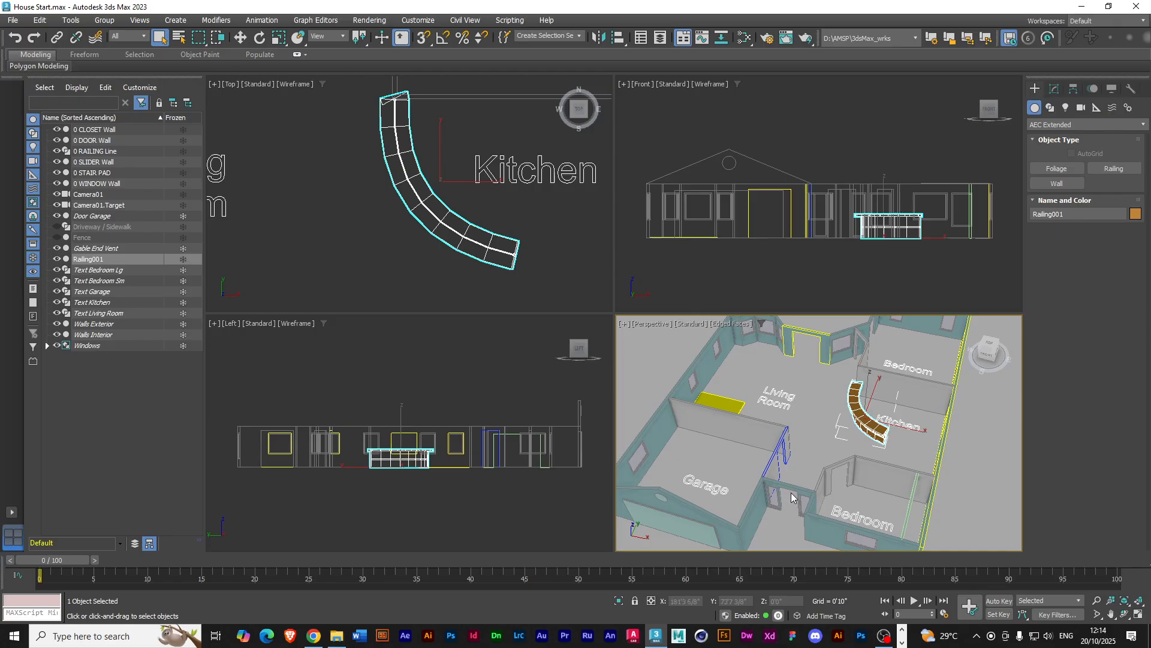
scroll(791, 497, down, 3)
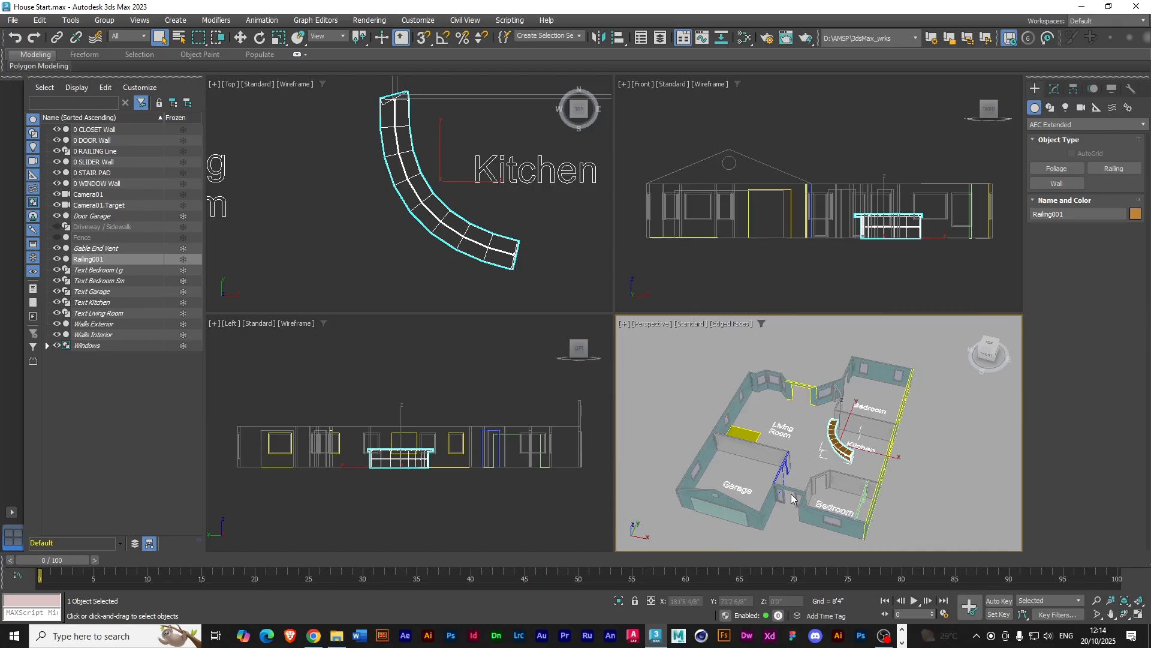
scroll(792, 497, up, 3)
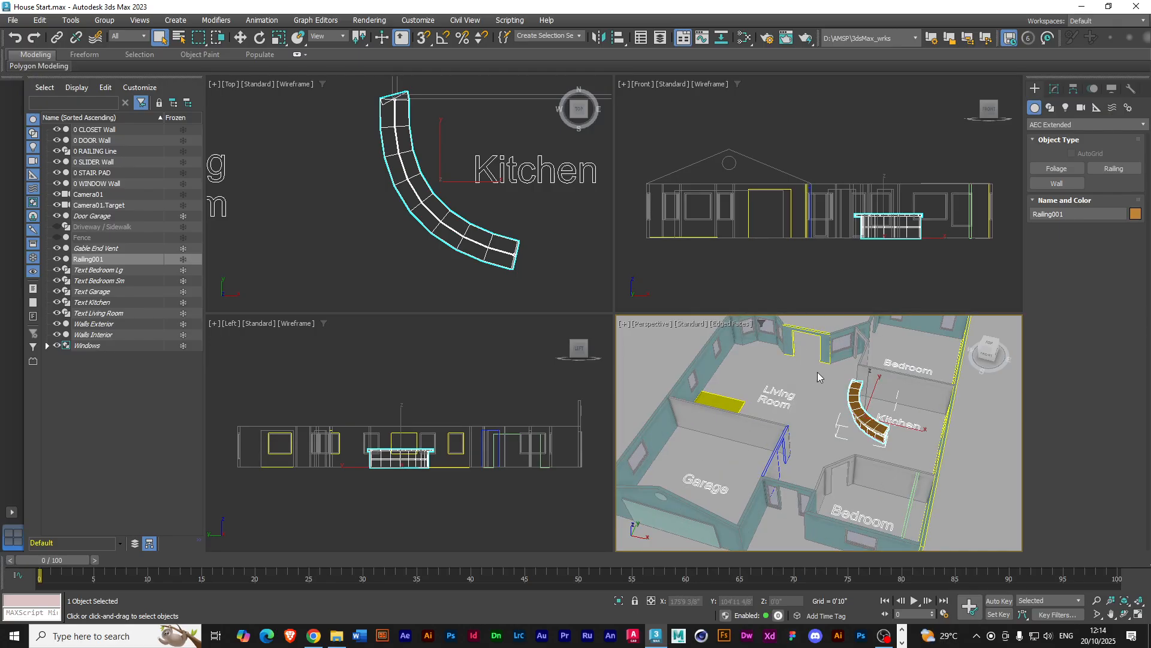
scroll(426, 249, down, 4)
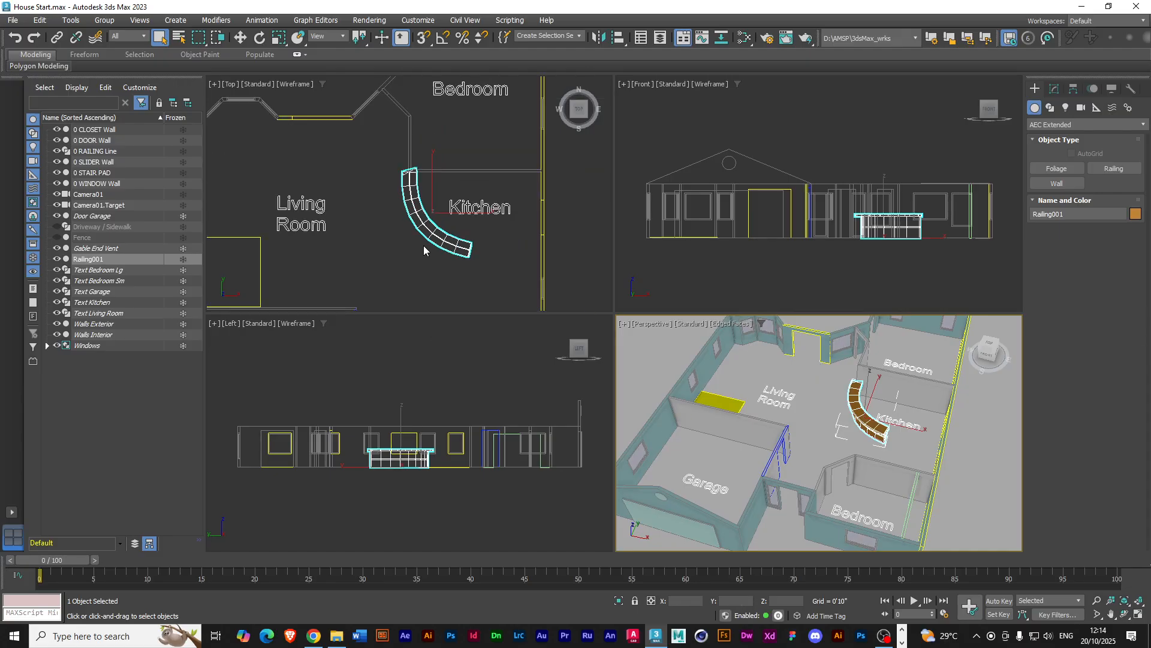
middle_drag(408, 254, 446, 213)
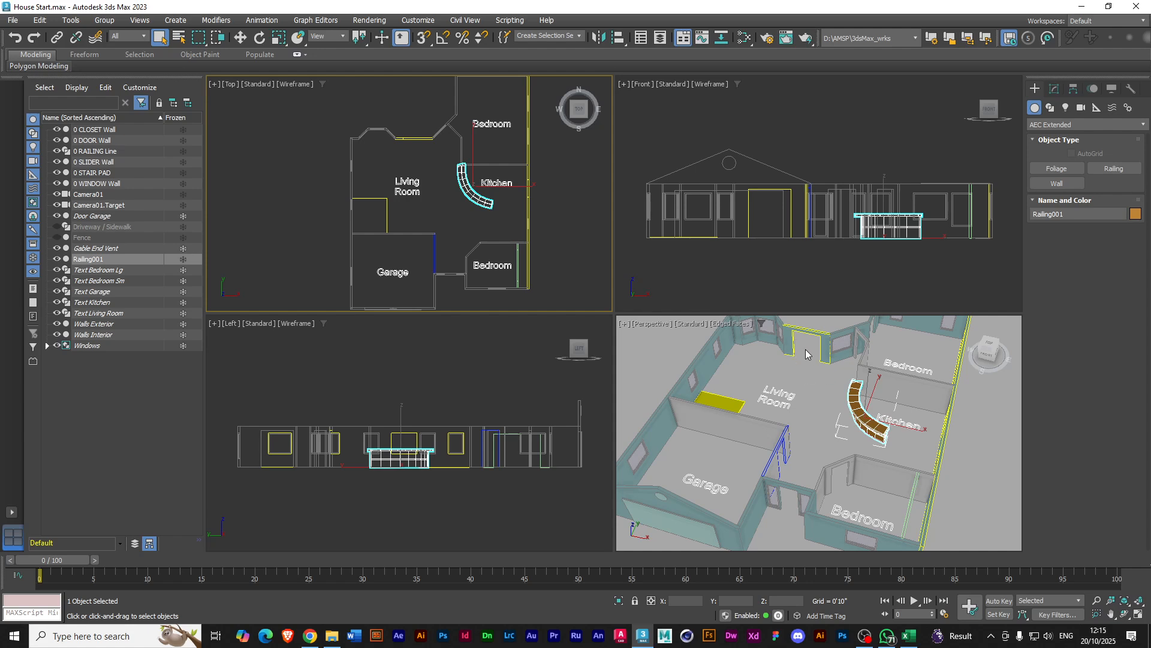
Create a Pivot door in the entry opening between the two windows, about 3'5 2/8" wide, 0'4 7/8" deep and 7'1 4/8" high
click(1056, 126)
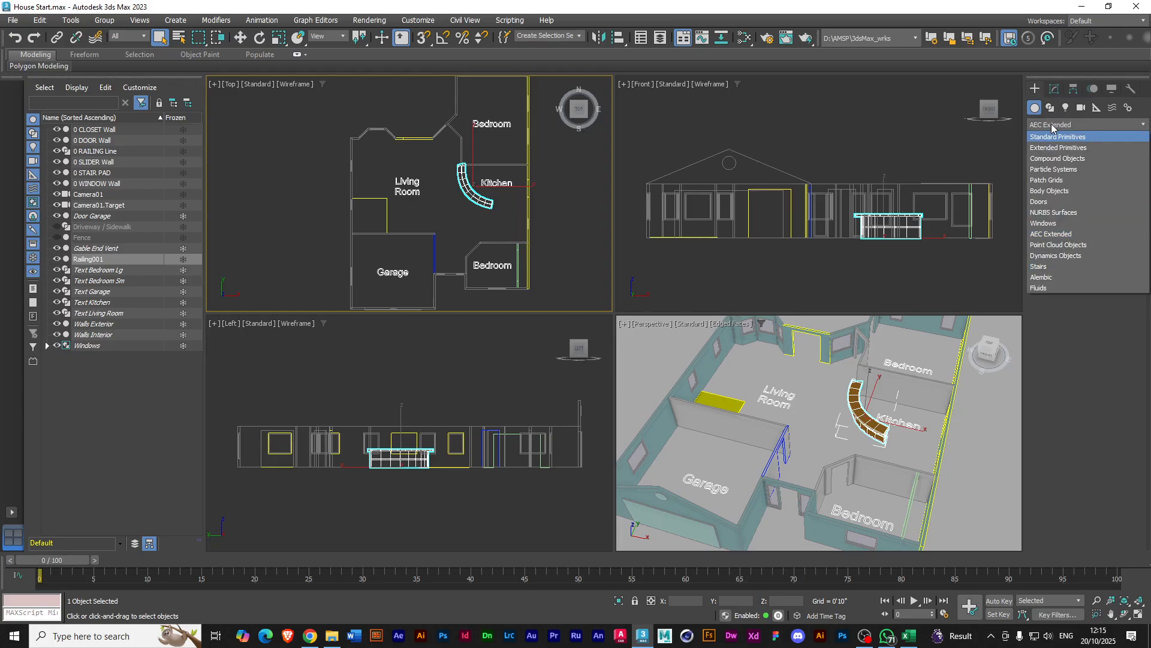
click(1042, 203)
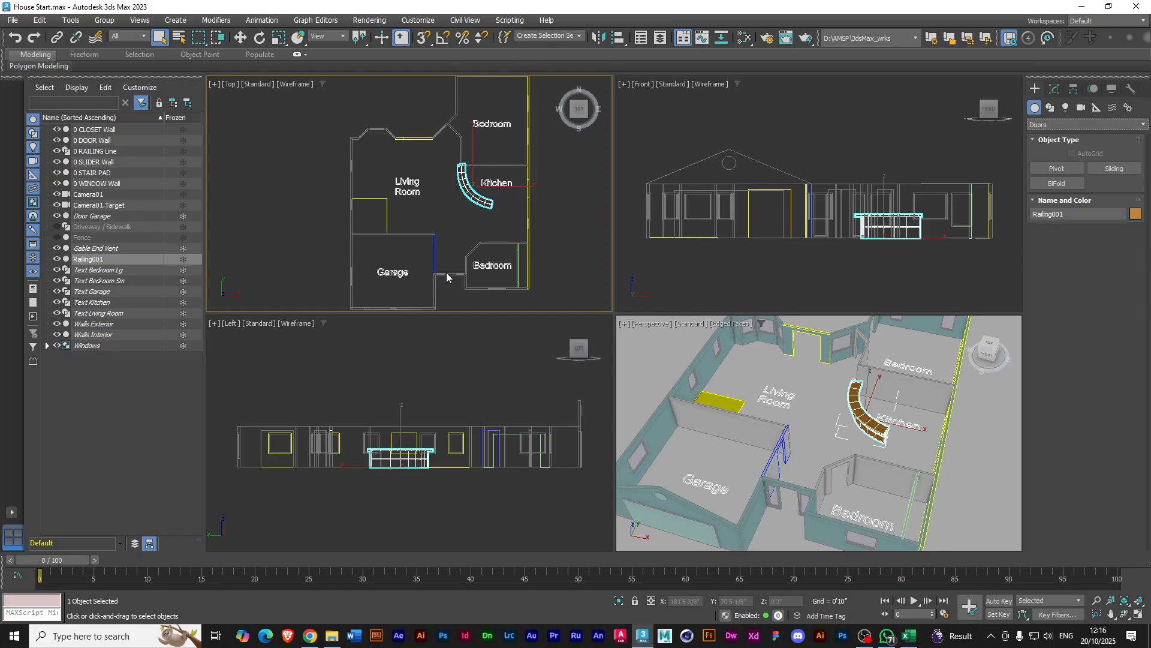
scroll(446, 289, up, 8)
middle_drag(458, 277, 385, 277)
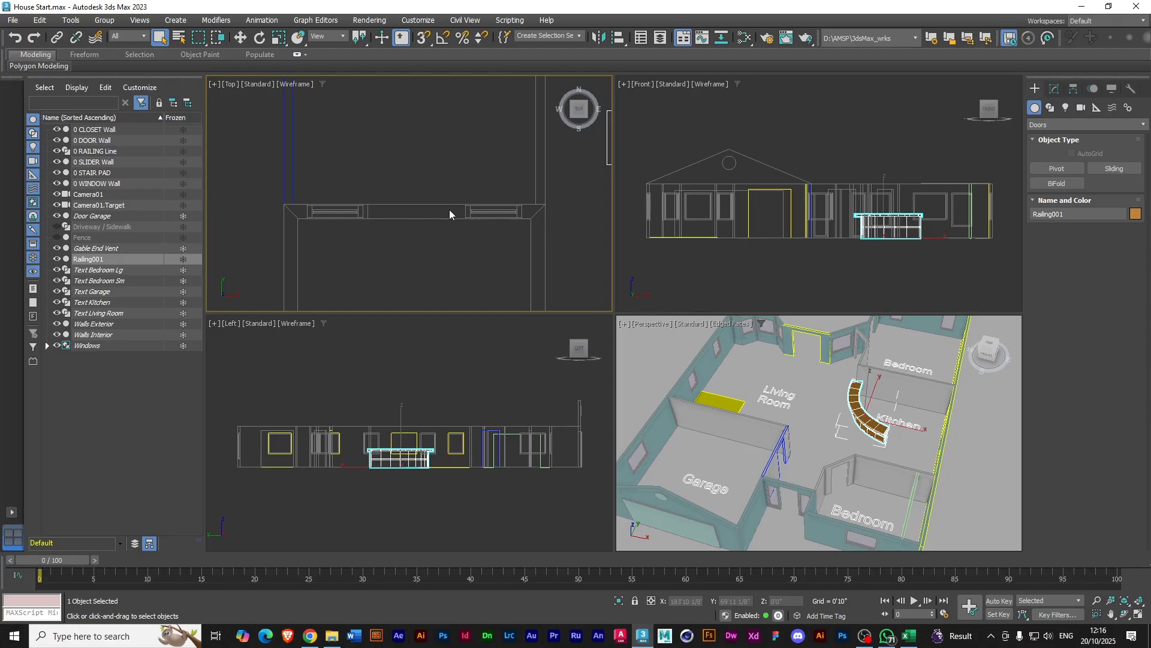
scroll(790, 516, up, 6)
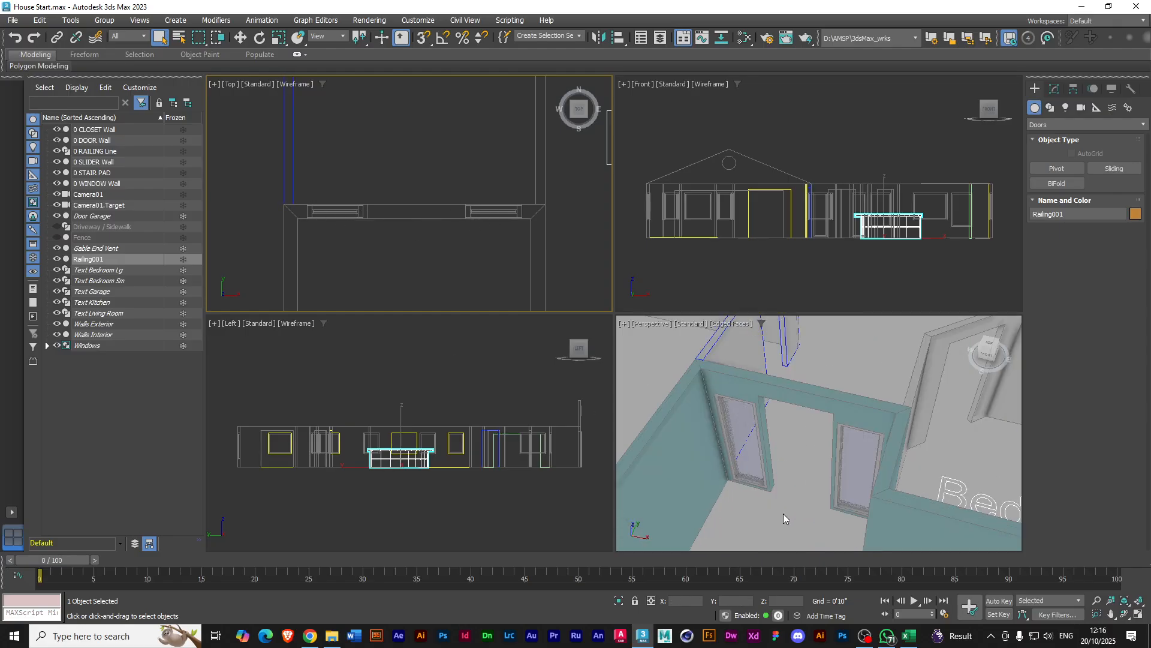
middle_drag(809, 492, 807, 480)
scroll(807, 480, up, 3)
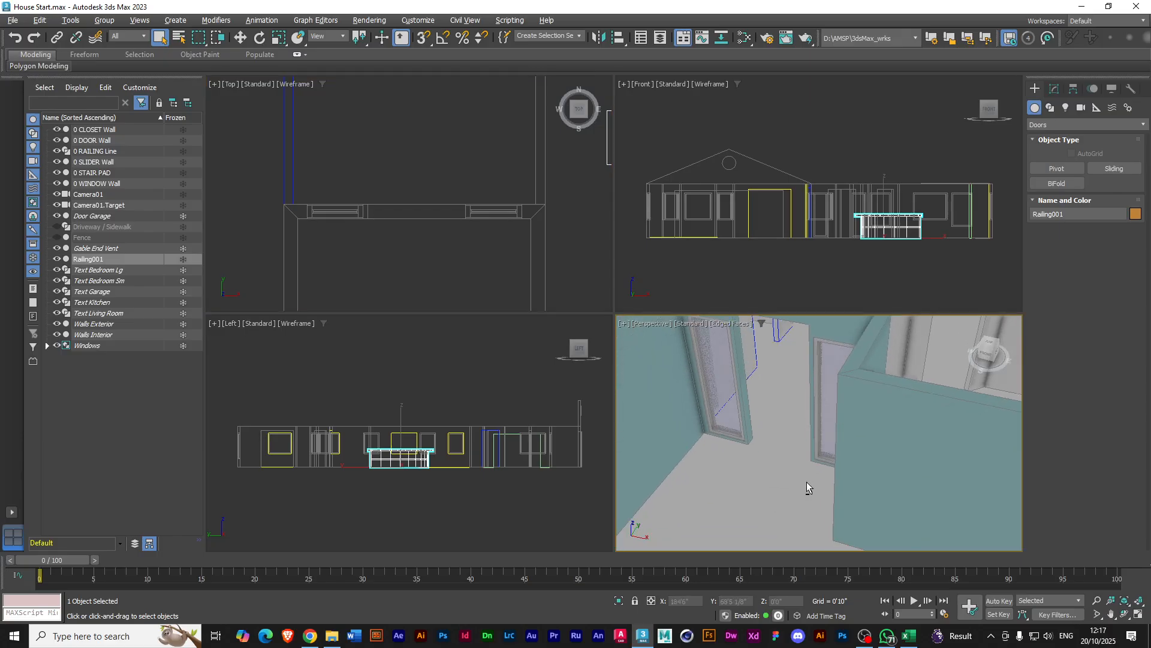
scroll(810, 483, down, 2)
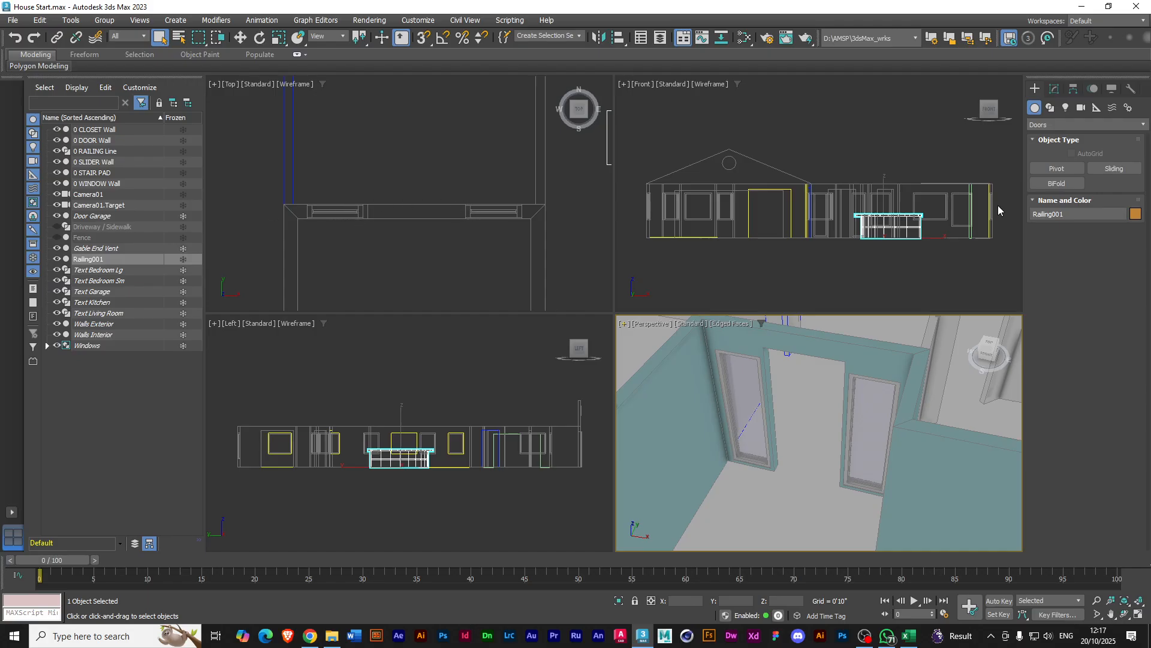
click(1040, 171)
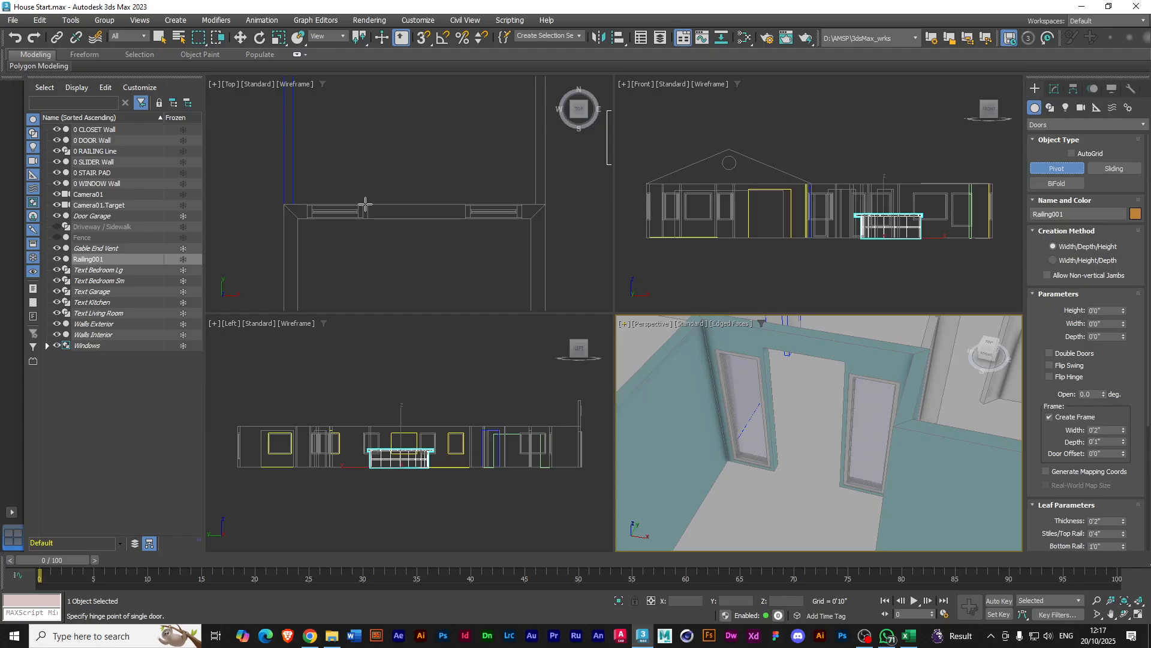
drag(365, 203, 464, 204)
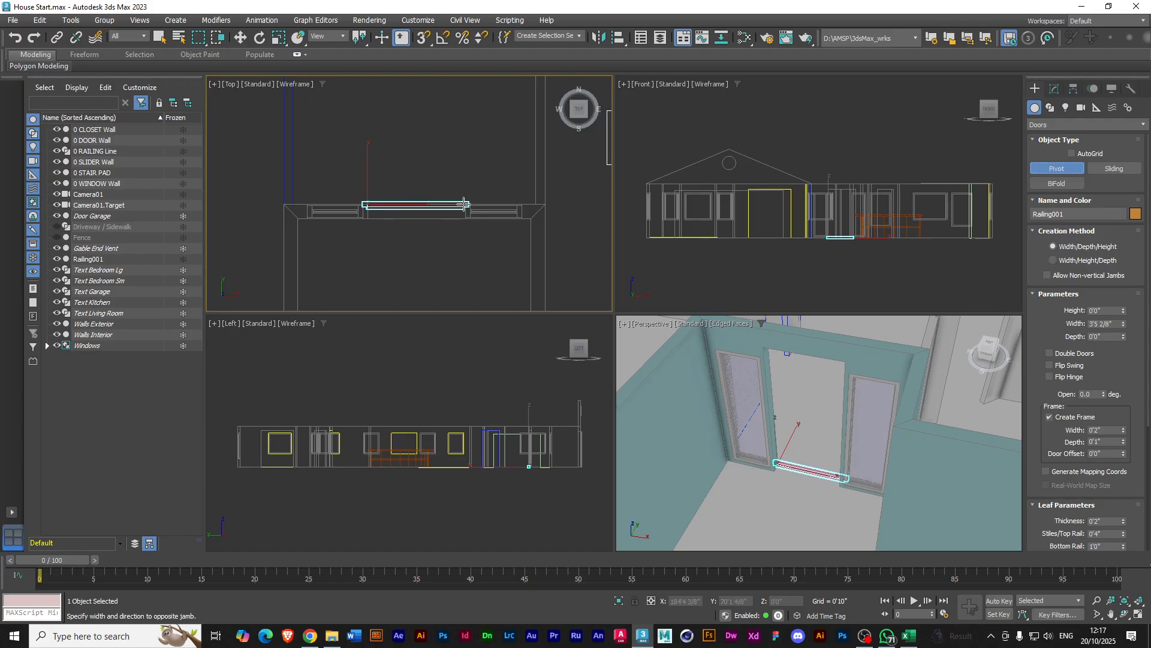
drag(464, 204, 464, 205)
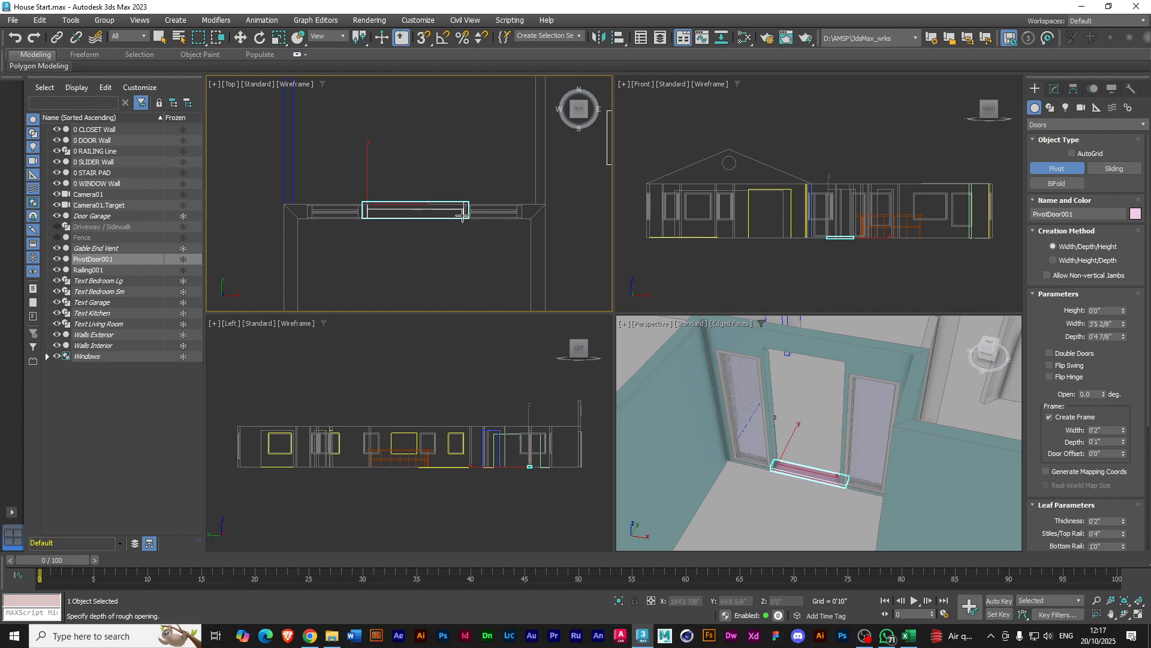
click(462, 217)
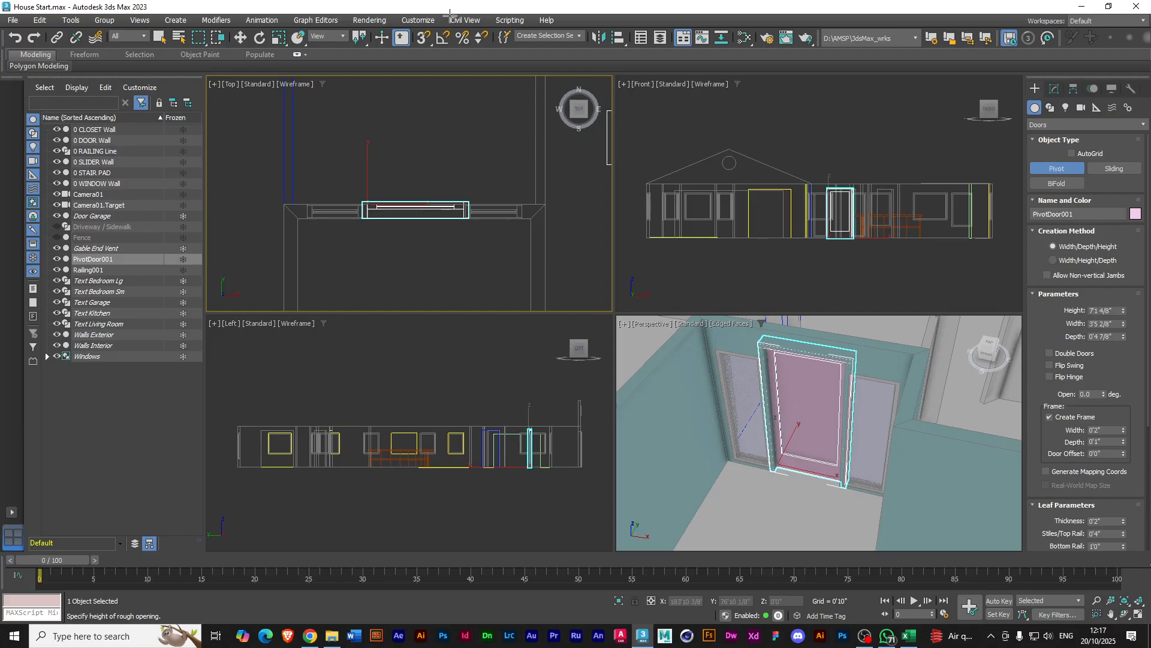
click(447, 191)
Reduce the pivot door's depth to 0'4" to suit the thickness of the entry wall
alt+middle_drag(836, 477, 704, 422)
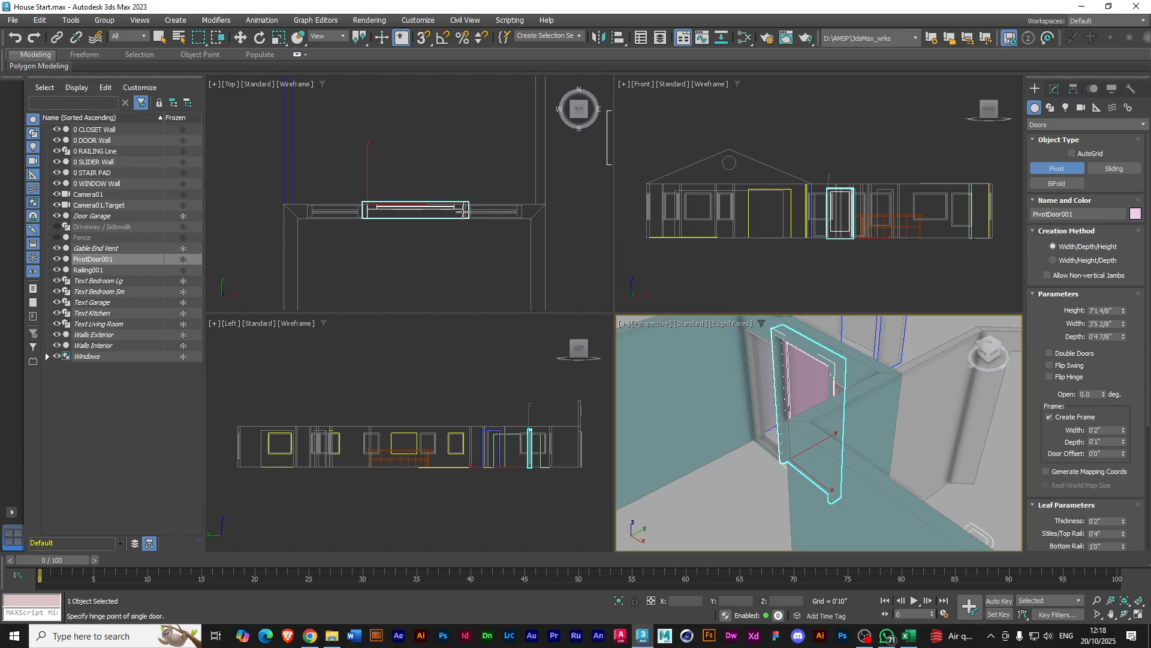
scroll(406, 224, up, 3)
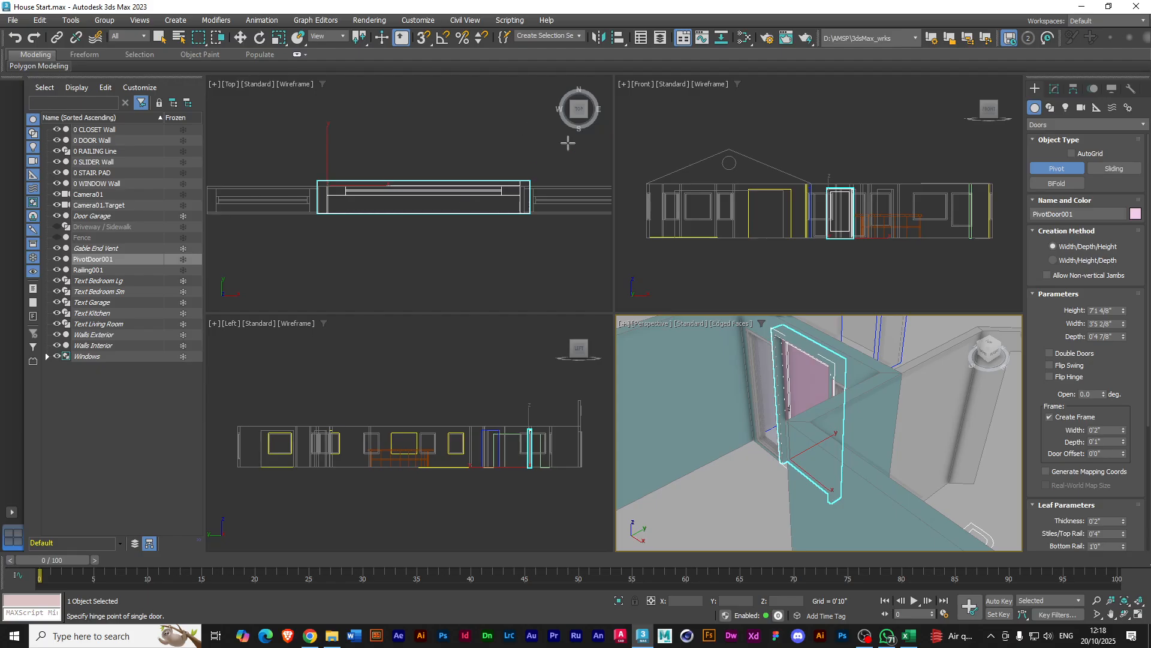
click(1123, 339)
click(1123, 338)
click(1123, 339)
click(1123, 339)
click(1123, 339)
click(1123, 339)
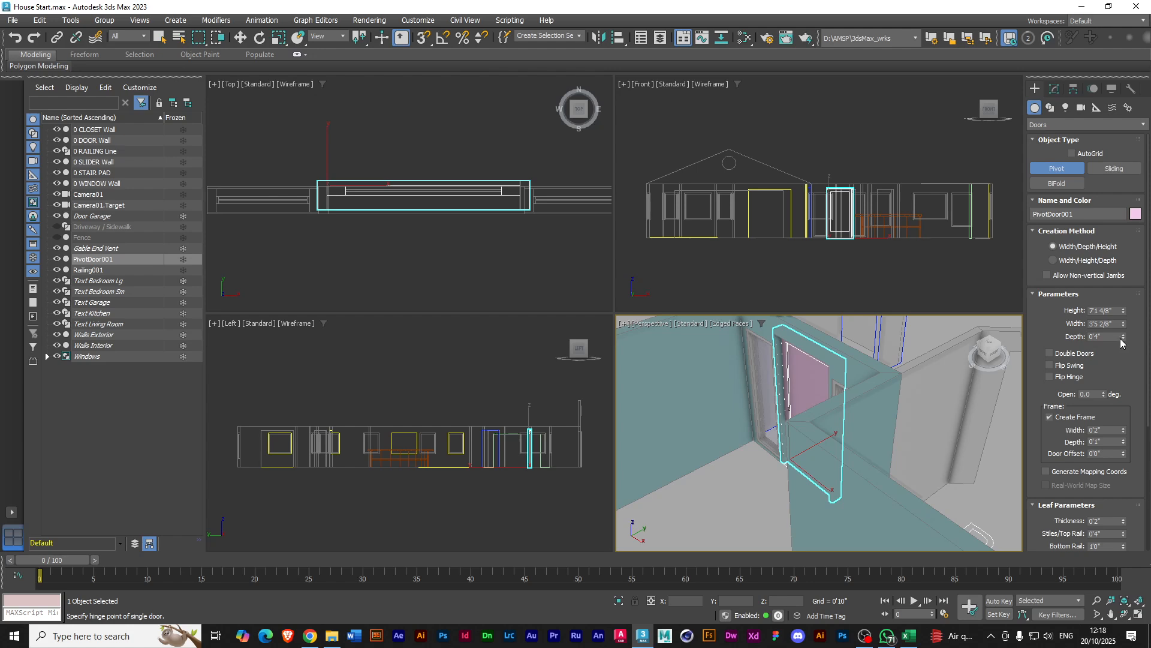
Move the pivot door along Y to 70'0 3/8" so it sits within the entry wall
key(e)
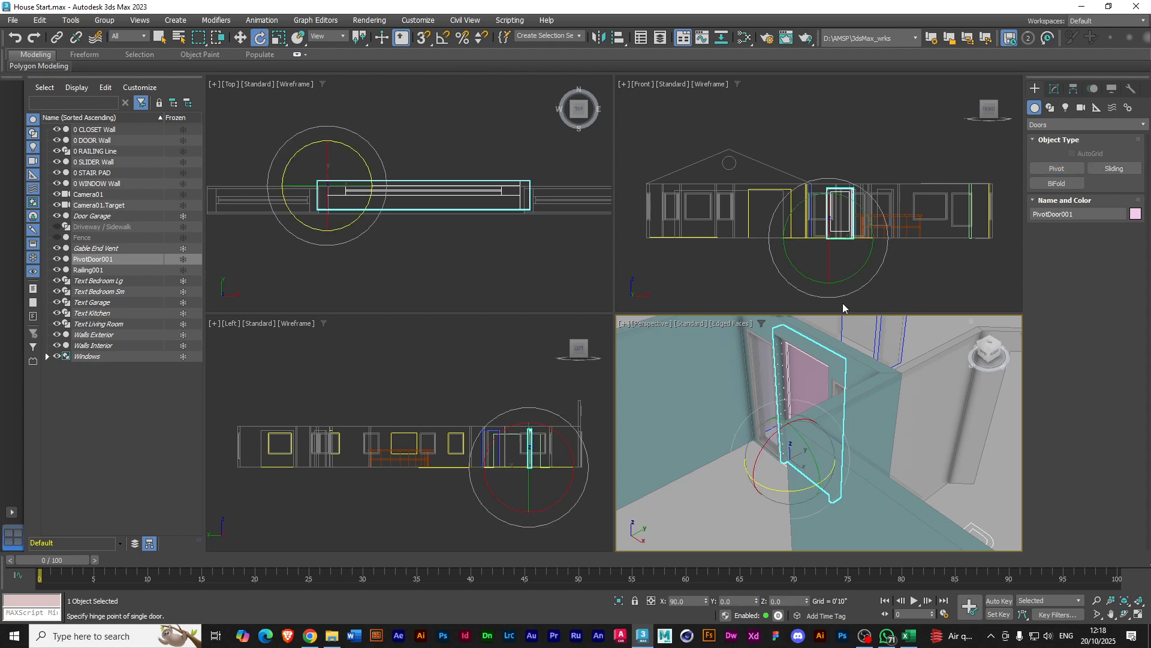
click(240, 37)
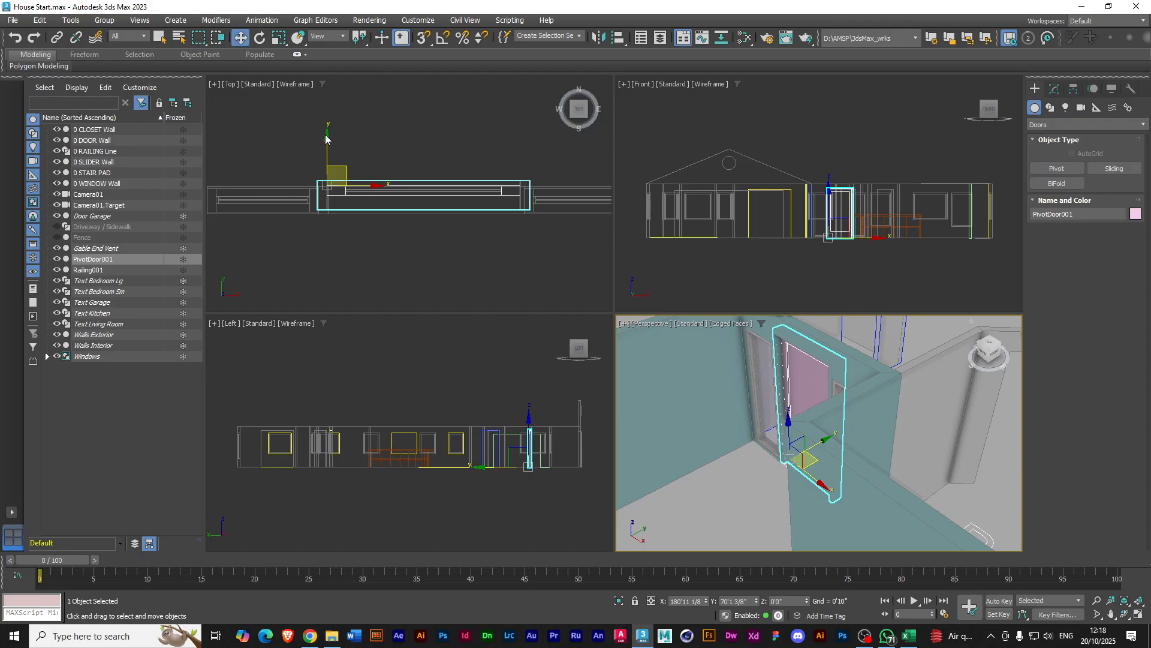
drag(328, 140, 329, 146)
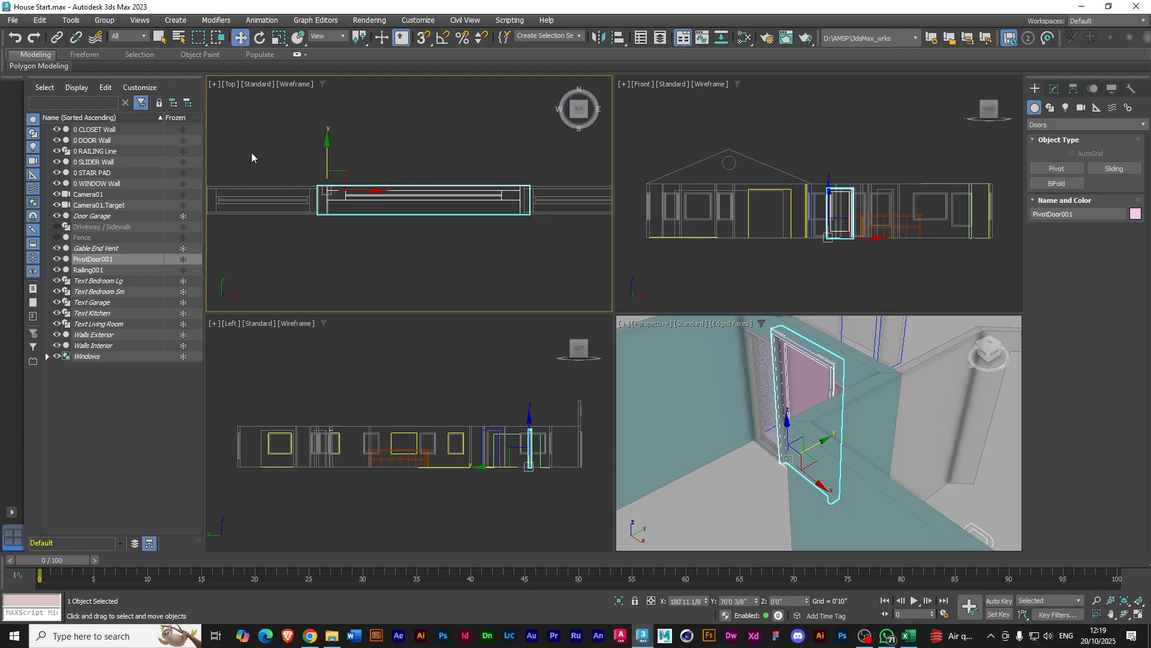
click(865, 635)
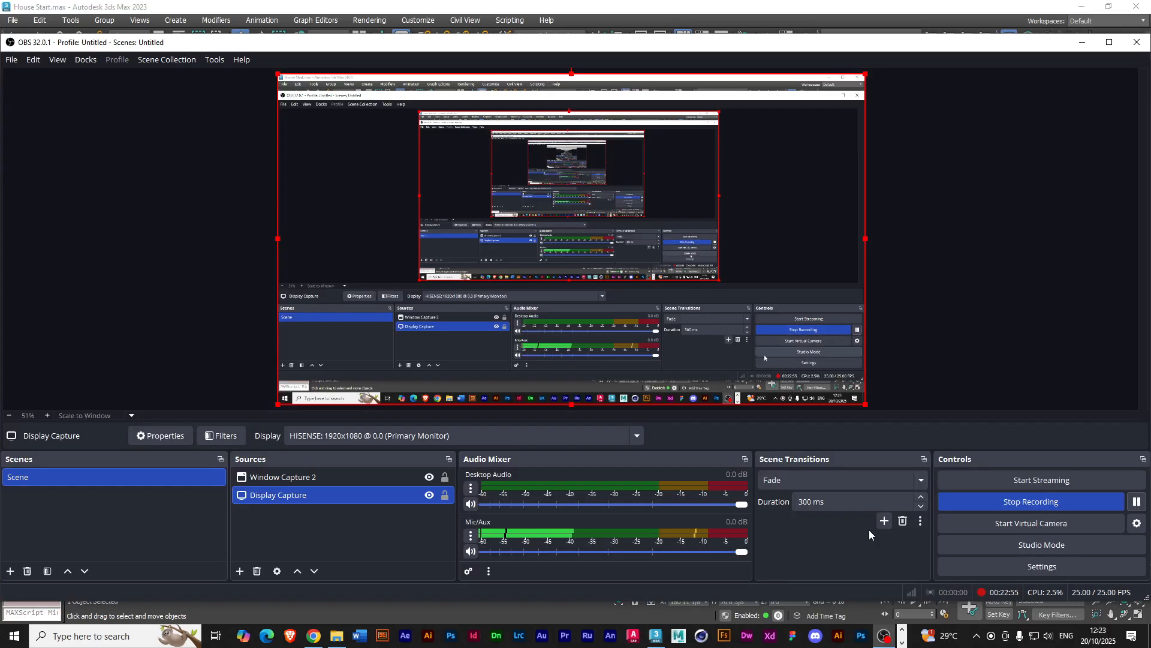
click(899, 9)
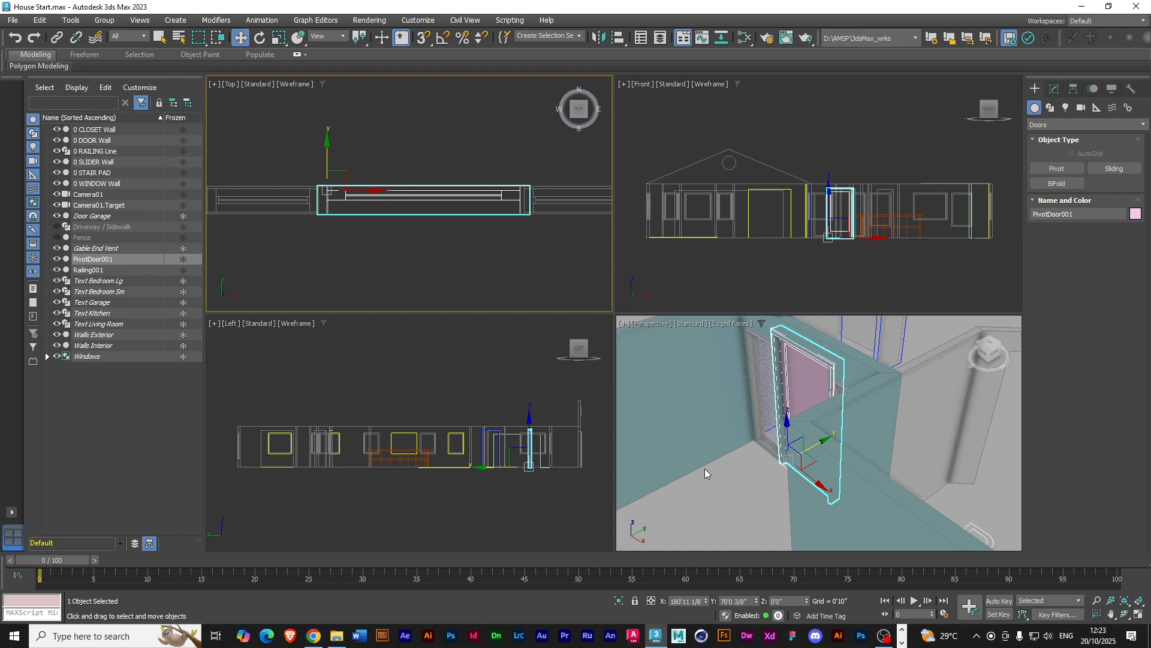
Examine the pivot door's fit in the entry wall from both sides in Perspective and in the Top view
right_click(737, 434)
key(alt+w)
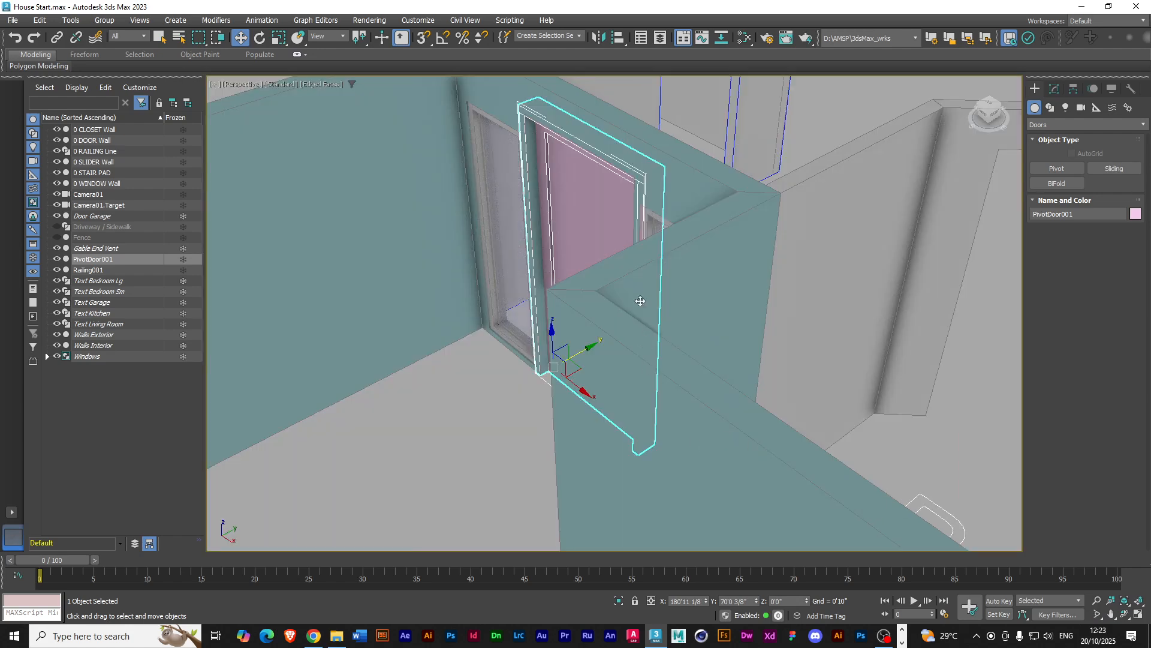
alt+middle_drag(691, 283, 564, 274)
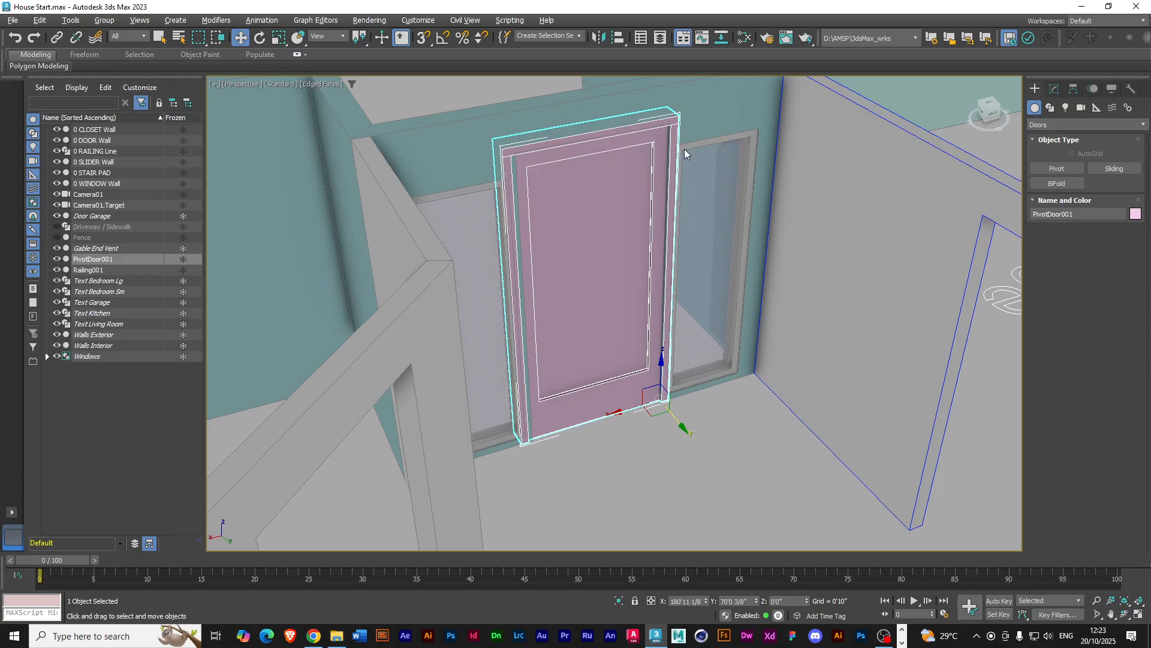
scroll(686, 154, up, 3)
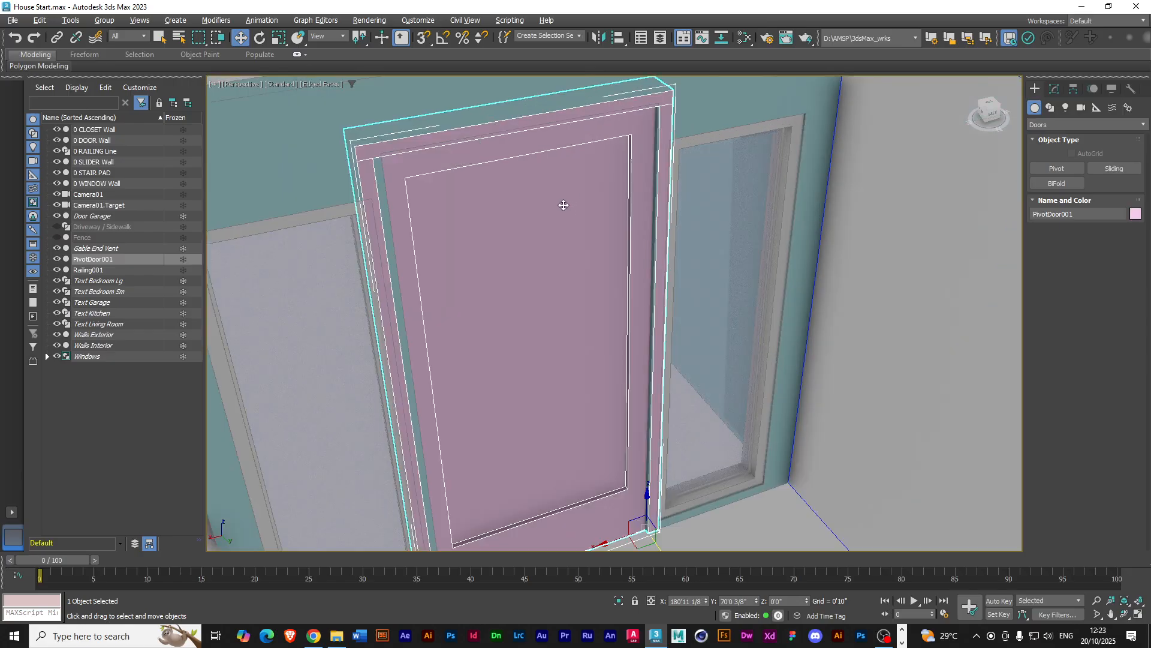
alt+middle_drag(500, 196, 617, 193)
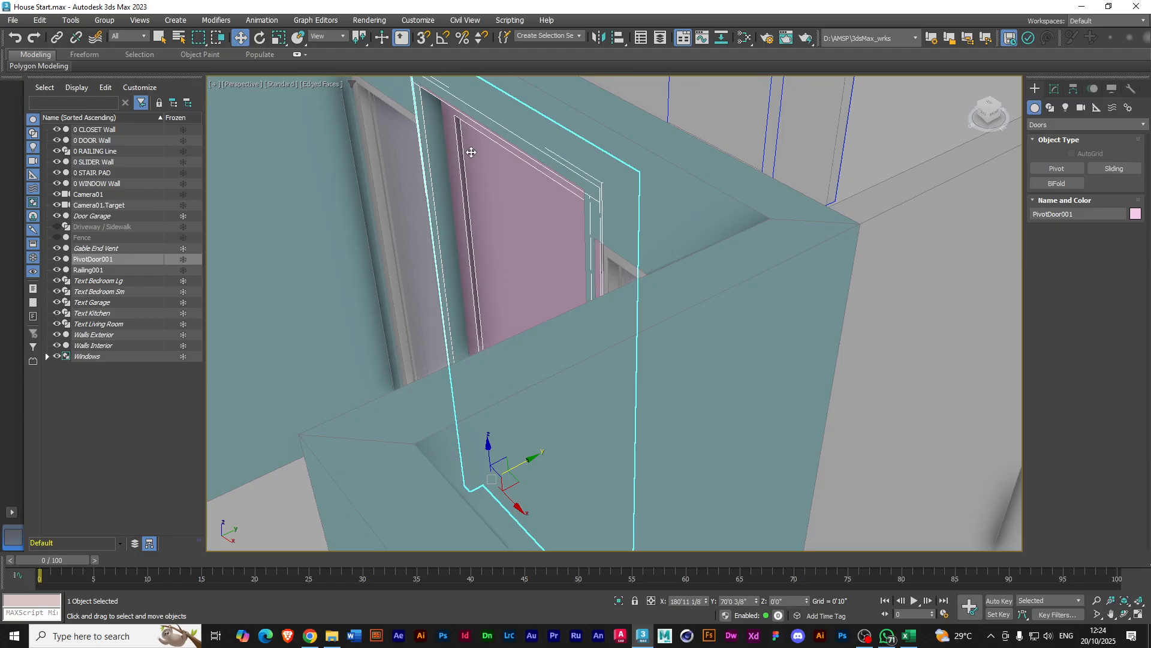
scroll(492, 160, down, 2)
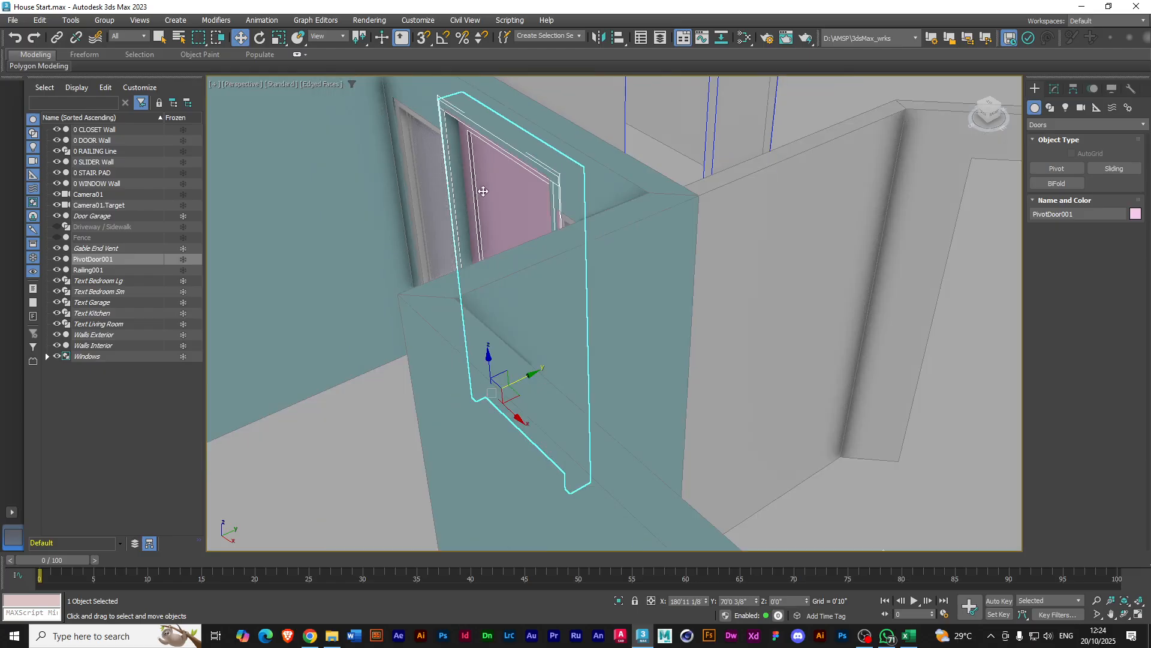
alt+middle_drag(464, 201, 486, 265)
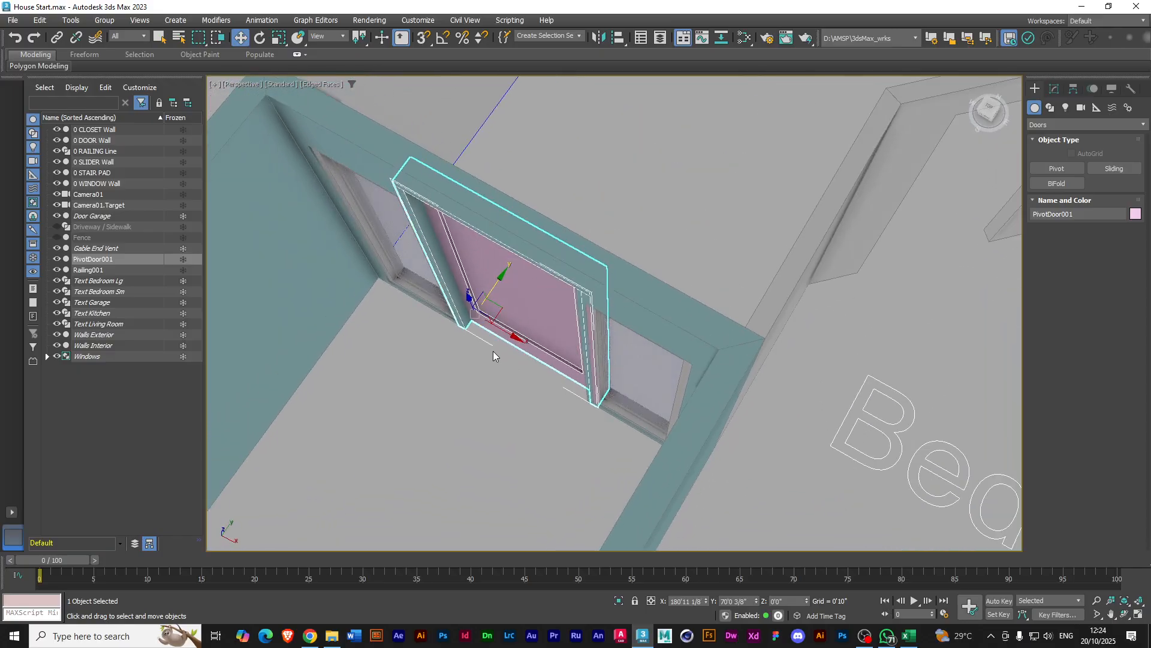
key(alt+w)
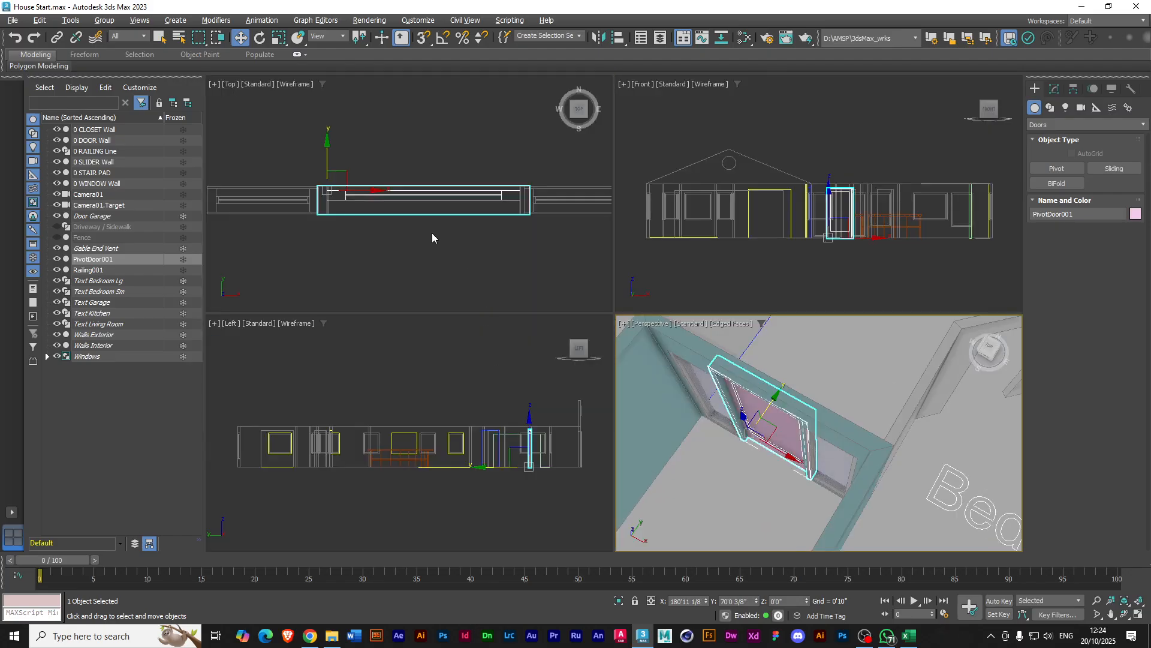
scroll(432, 234, down, 3)
scroll(415, 223, up, 3)
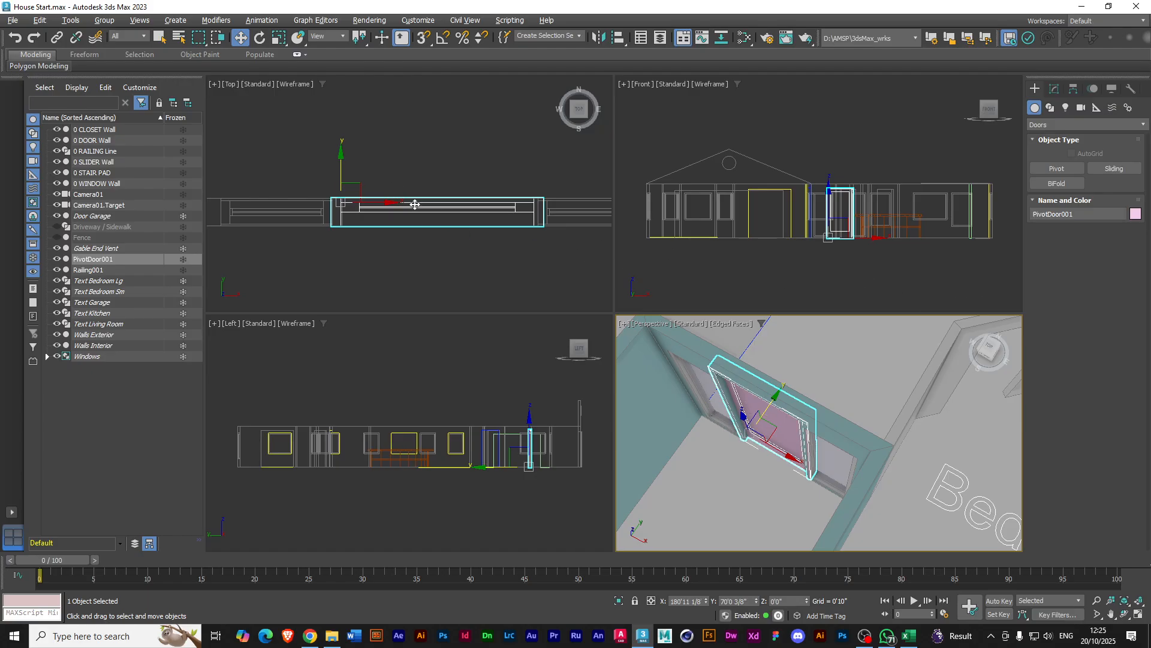
Set the pivot door's Open angle to 50 degrees
click(1053, 90)
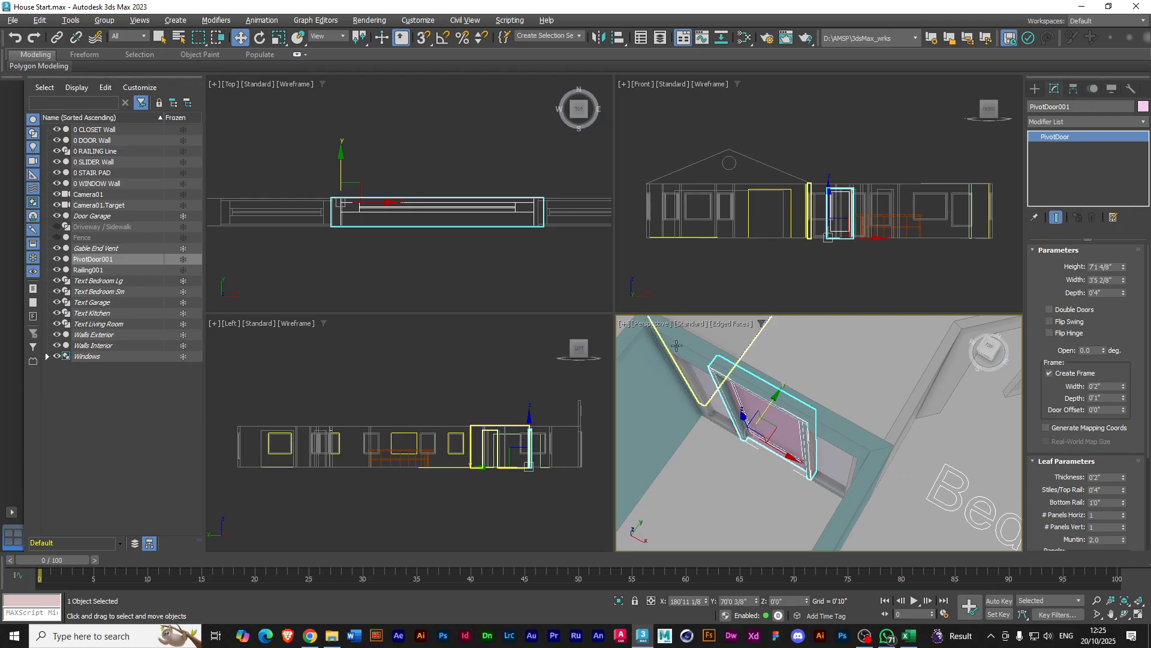
drag(1103, 349, 1096, 288)
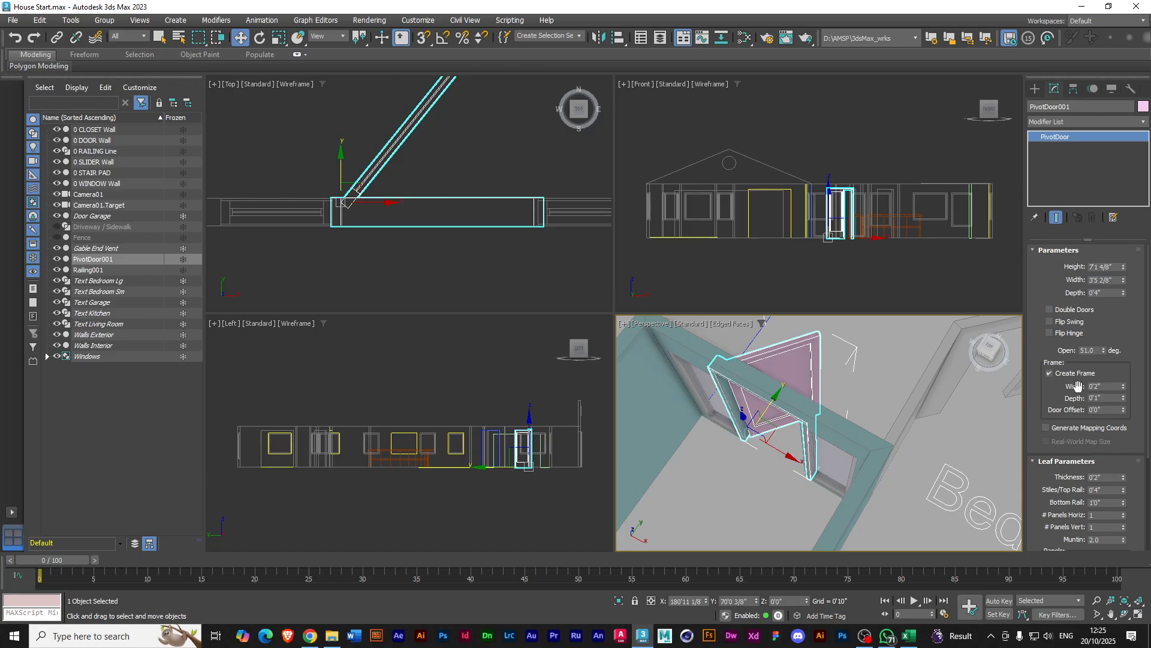
mouse_move(1103, 350)
mouse_down()
mouse_move(1105, 337)
mouse_move(1109, 351)
mouse_up()
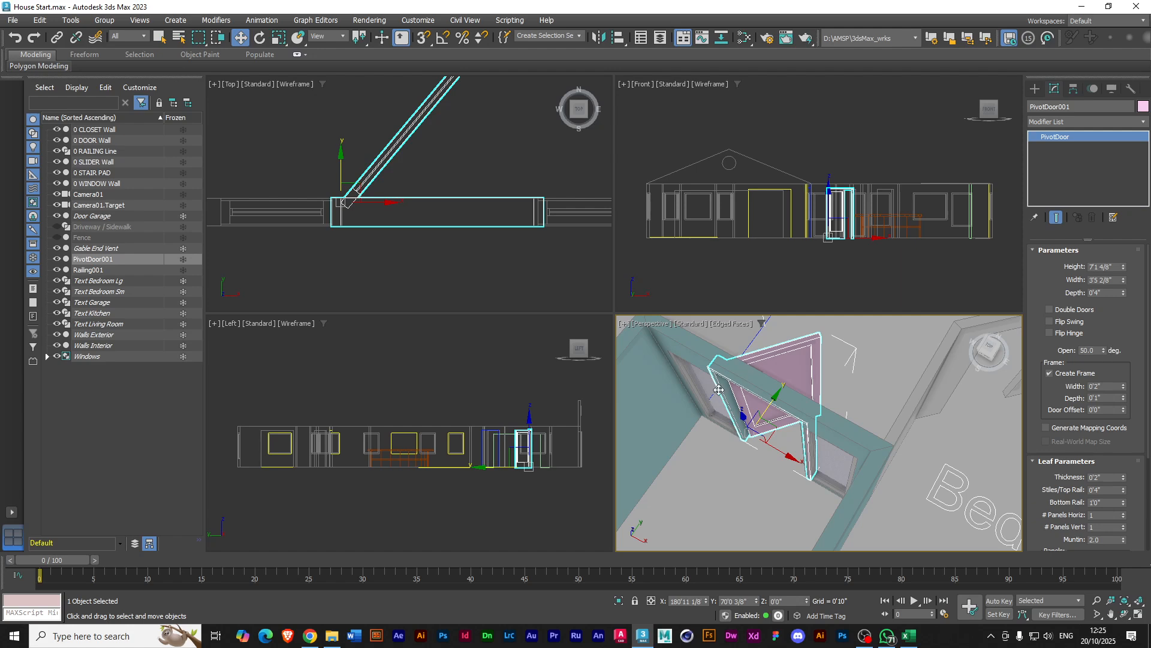
alt+middle_drag(724, 463, 749, 430)
scroll(710, 429, down, 3)
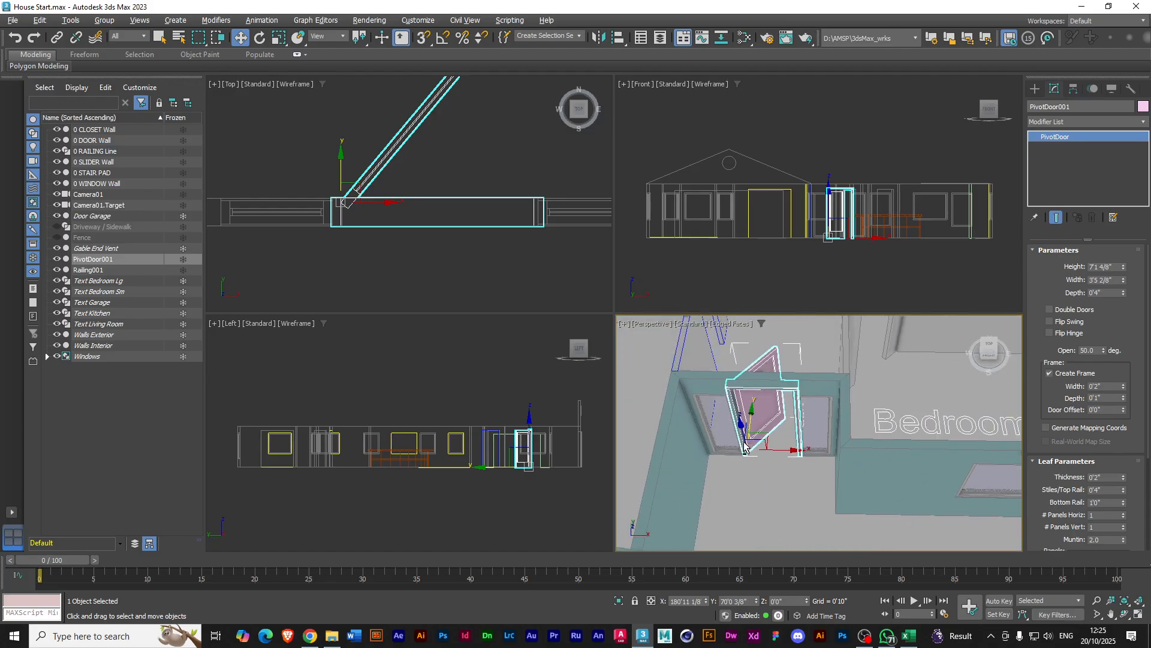
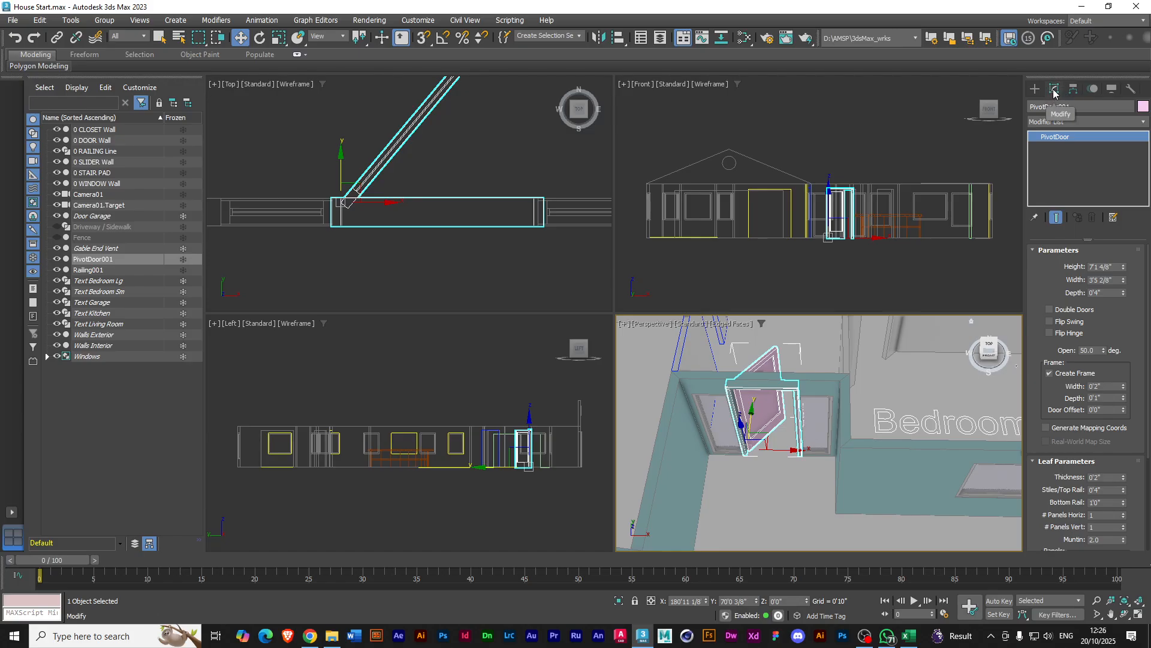
Enable Flip Swing on the pivot door so it opens toward the opposite side of the entry wall
click(1036, 88)
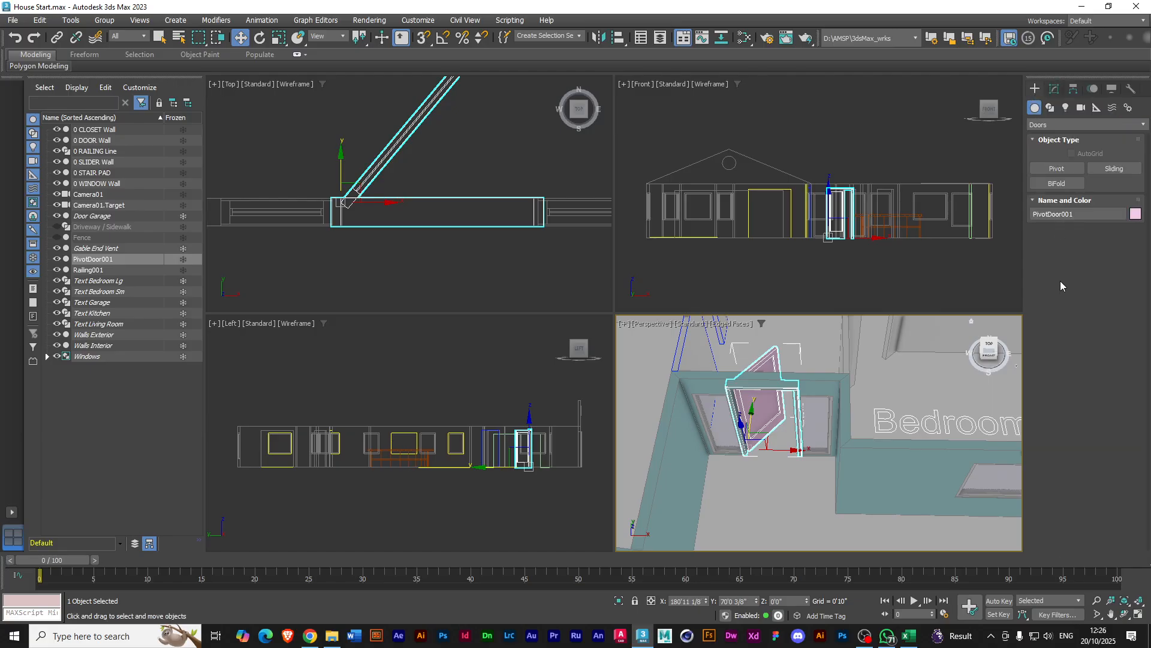
click(1054, 89)
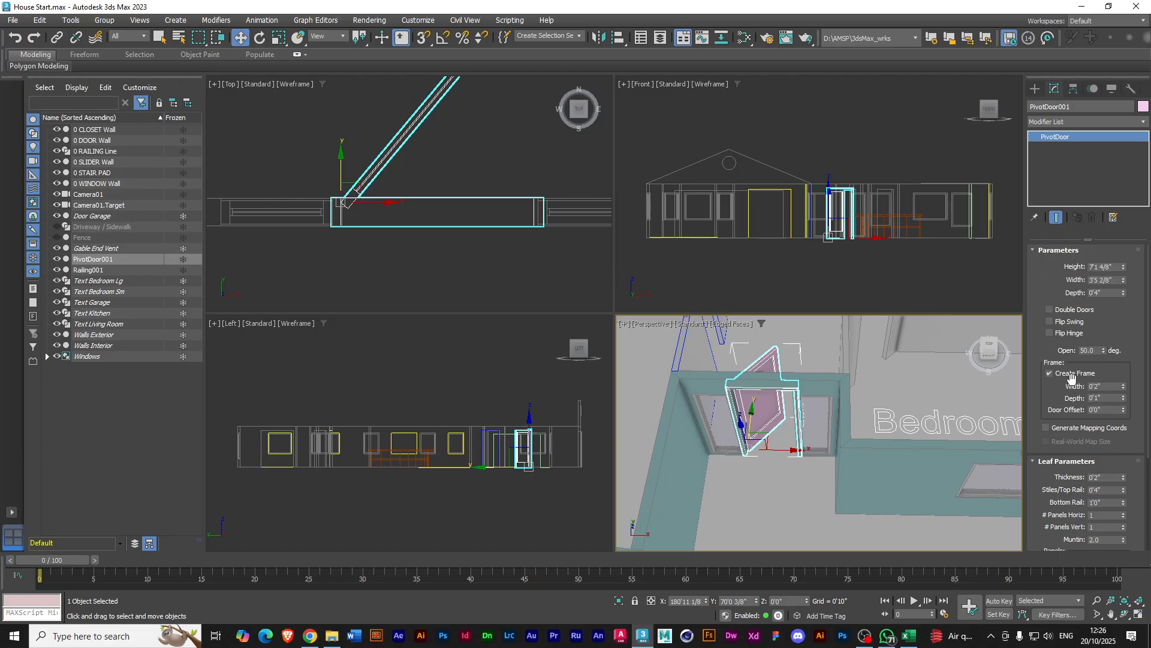
scroll(1044, 390, down, 1)
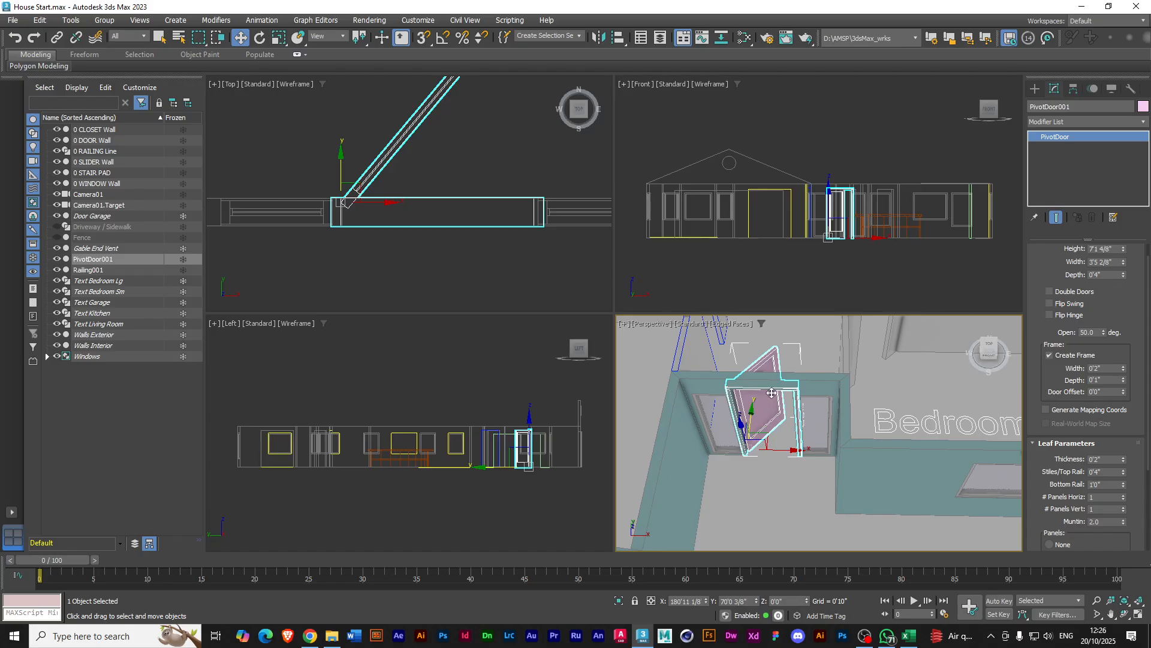
click(1049, 304)
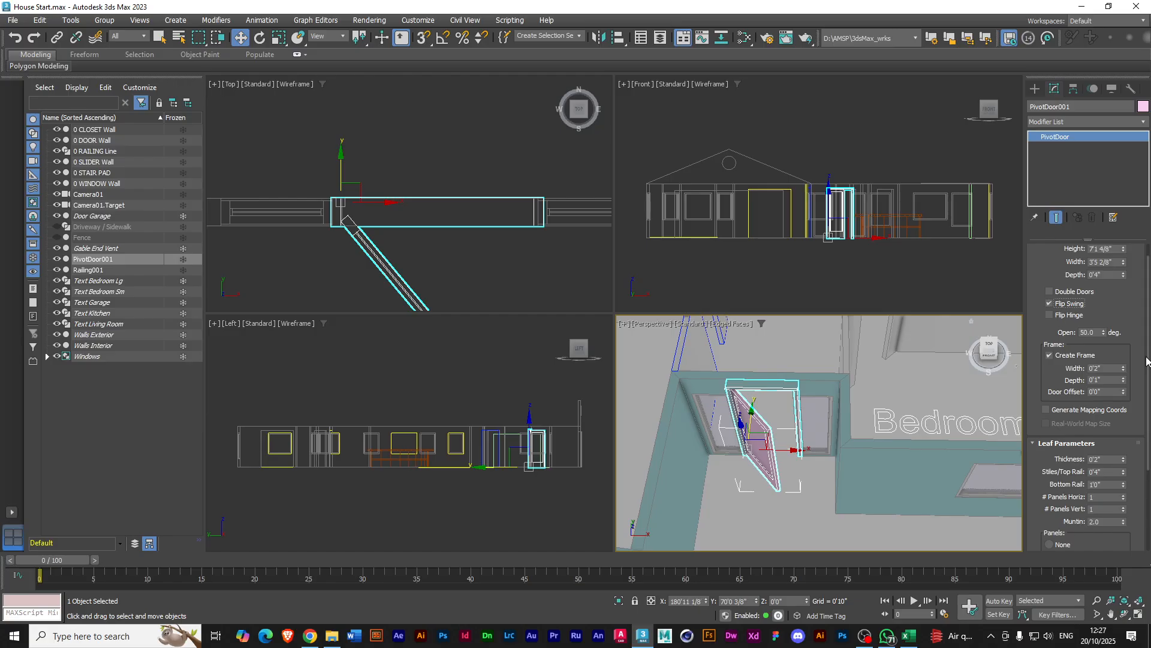
Turn off Flip Swing on the entry's pivot door, then try Flip Hinge and switch it back off
click(1049, 305)
click(1049, 305)
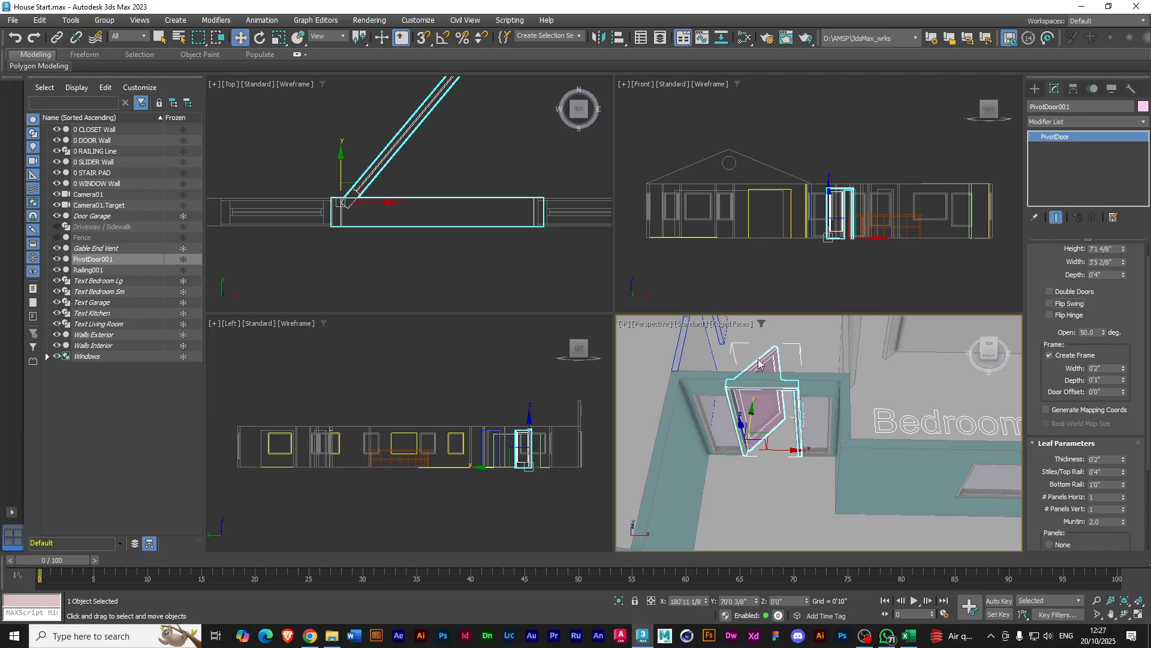
click(1046, 313)
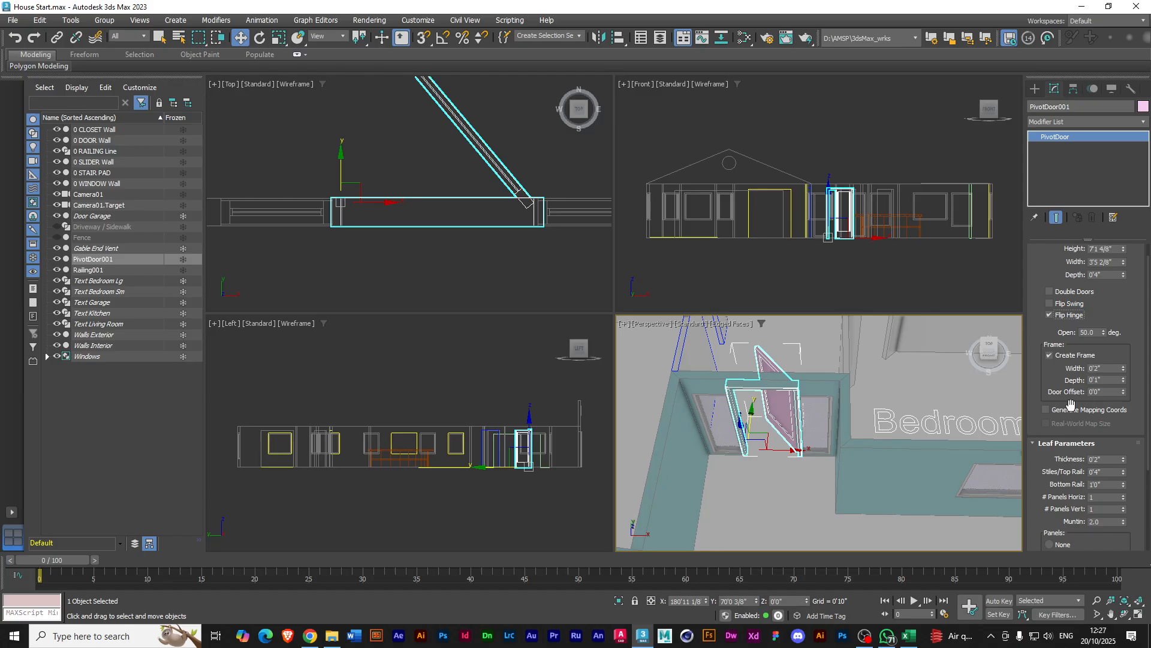
click(1049, 315)
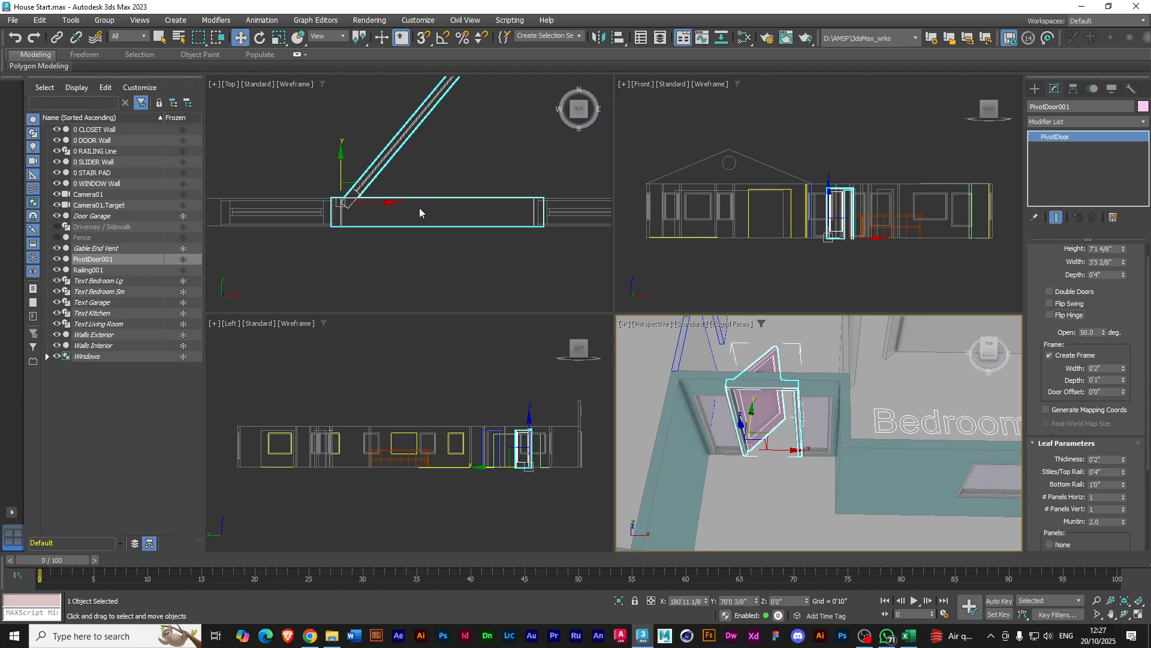
Enable Flip Hinge on the entry's pivot door and set its Open angle to 68.5 degrees
scroll(419, 207, down, 5)
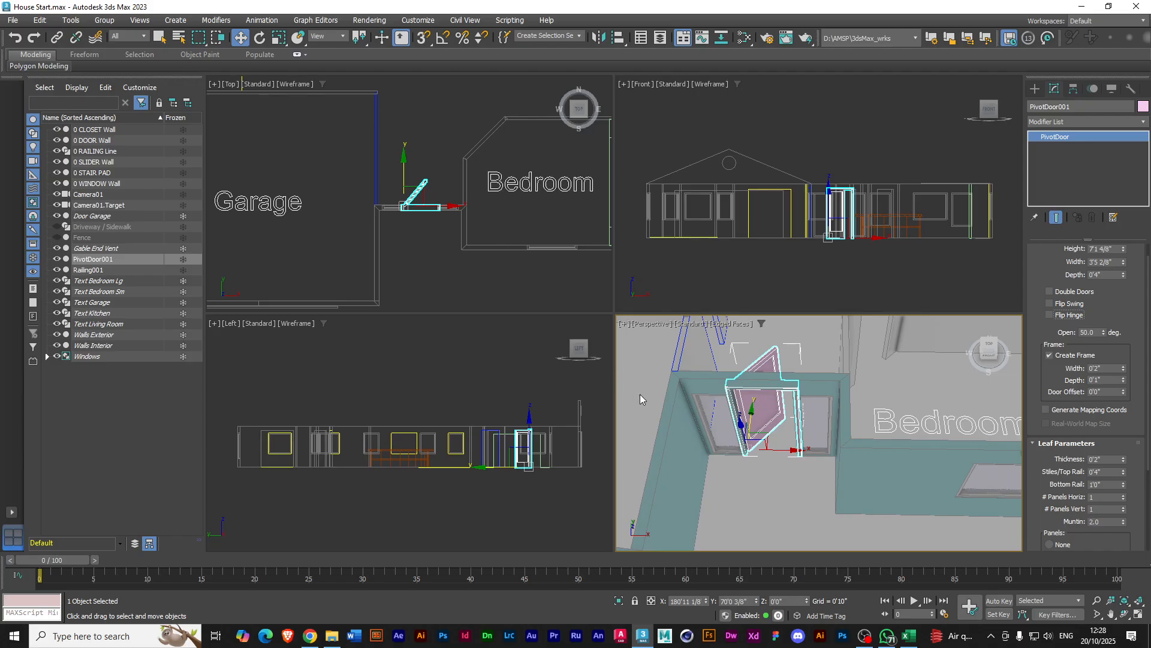
scroll(905, 406, down, 5)
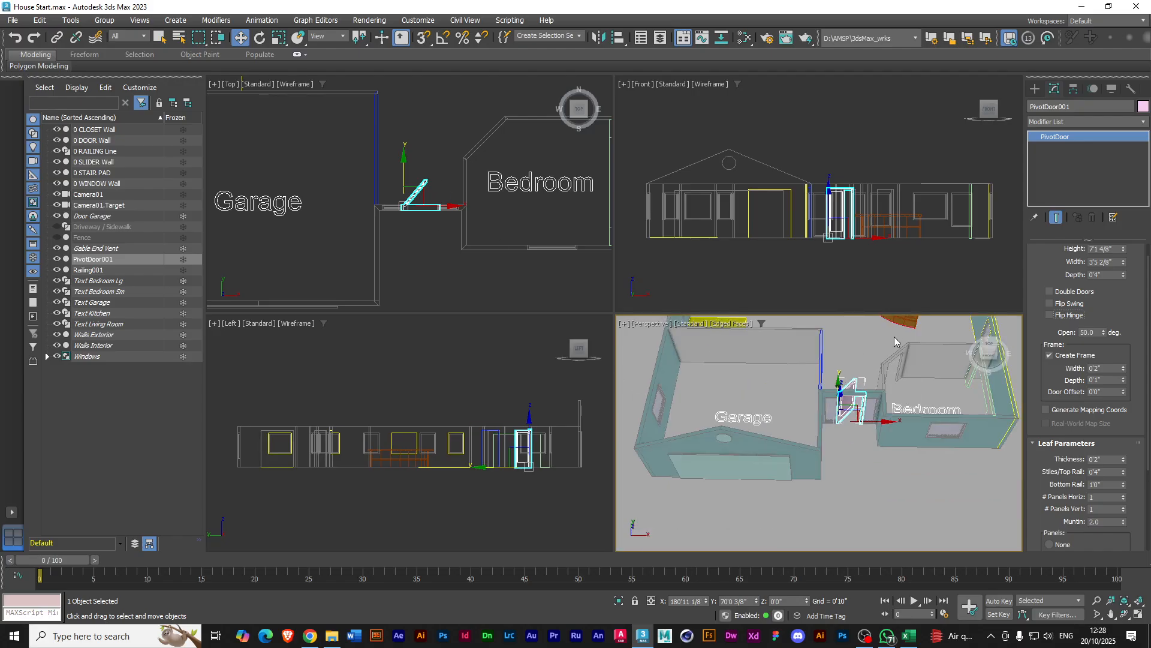
alt+middle_drag(874, 422, 879, 373)
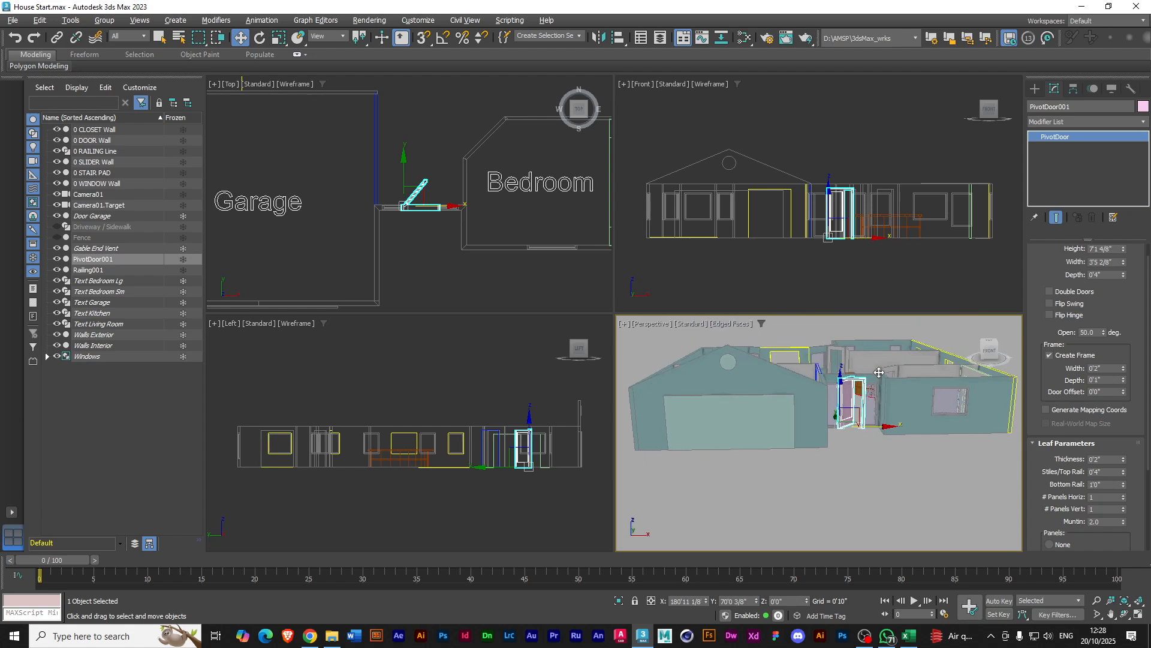
scroll(863, 402, up, 8)
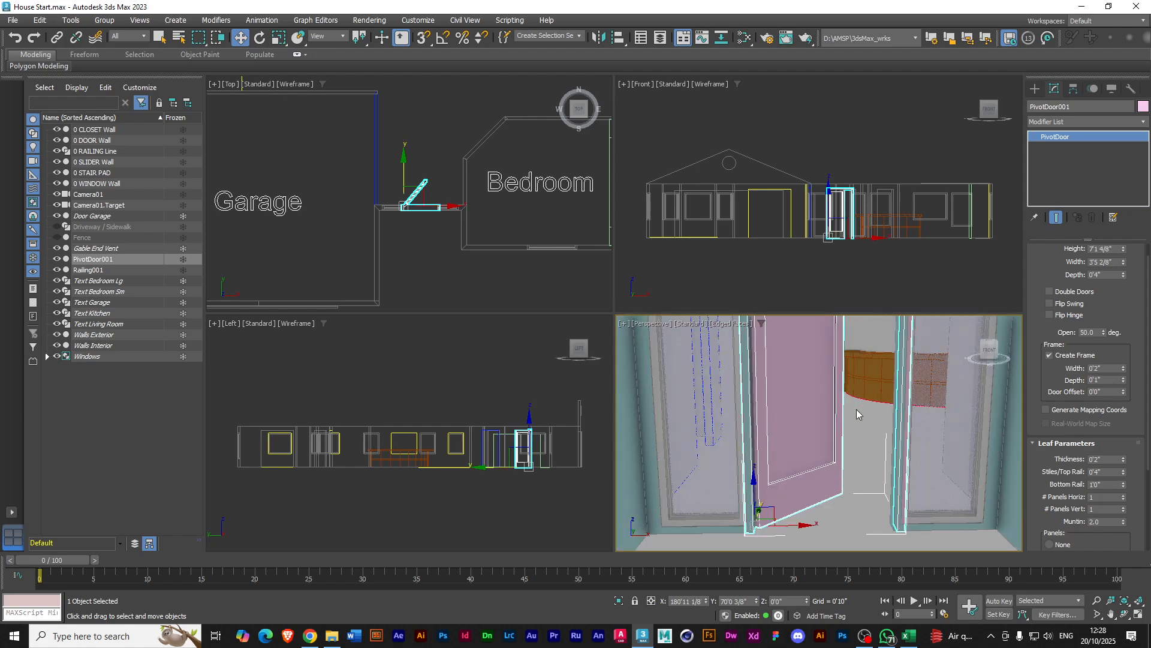
scroll(858, 408, up, 5)
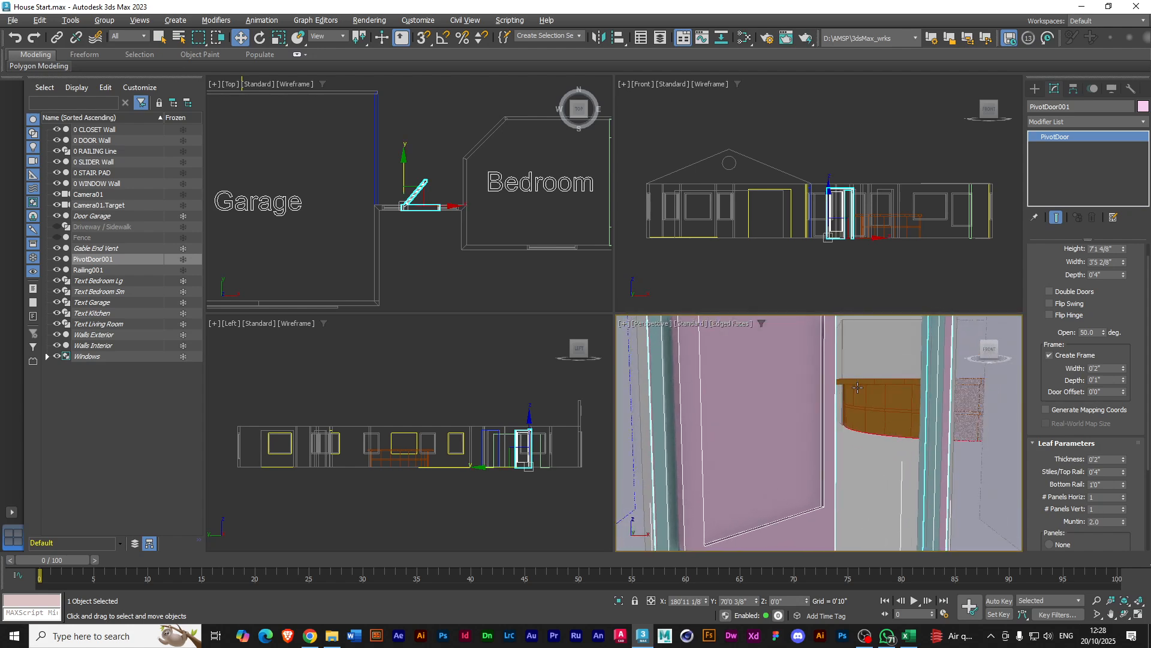
middle_drag(861, 370, 864, 421)
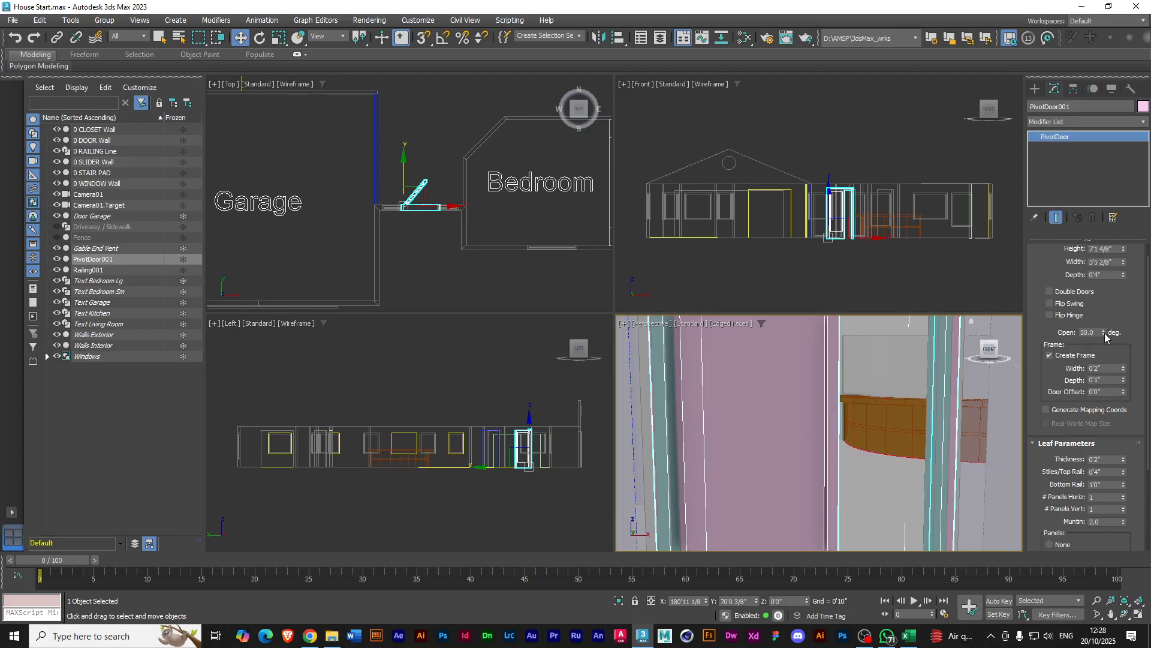
mouse_move(1103, 333)
mouse_down()
mouse_move(1095, 295)
mouse_move(1095, 329)
mouse_up()
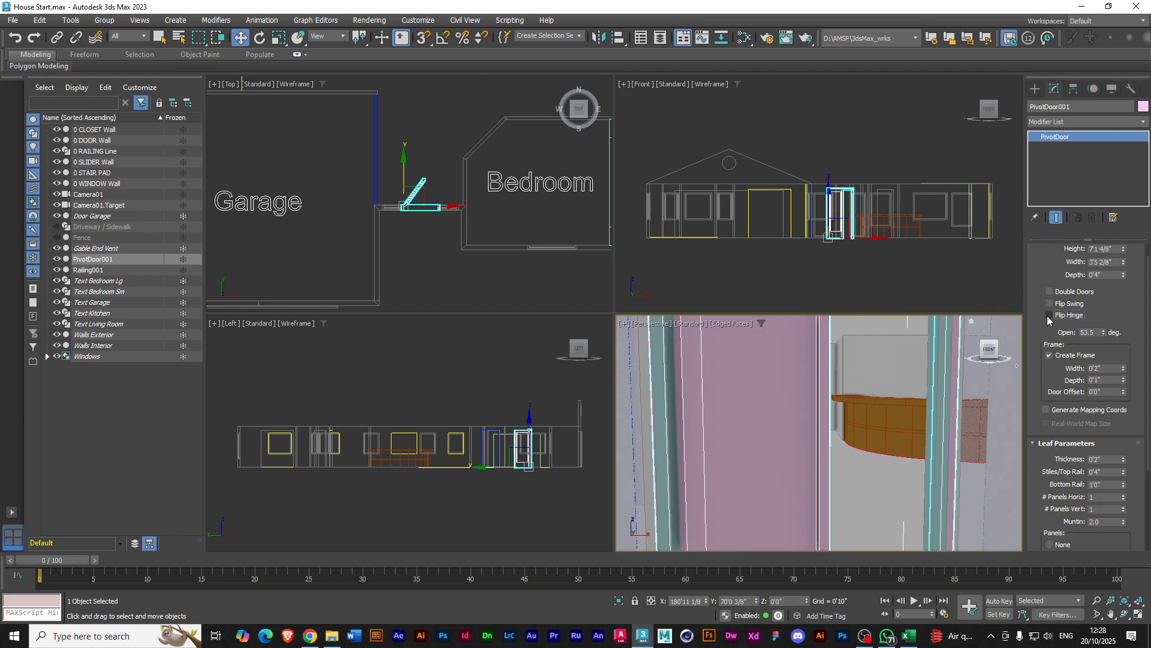
click(1049, 315)
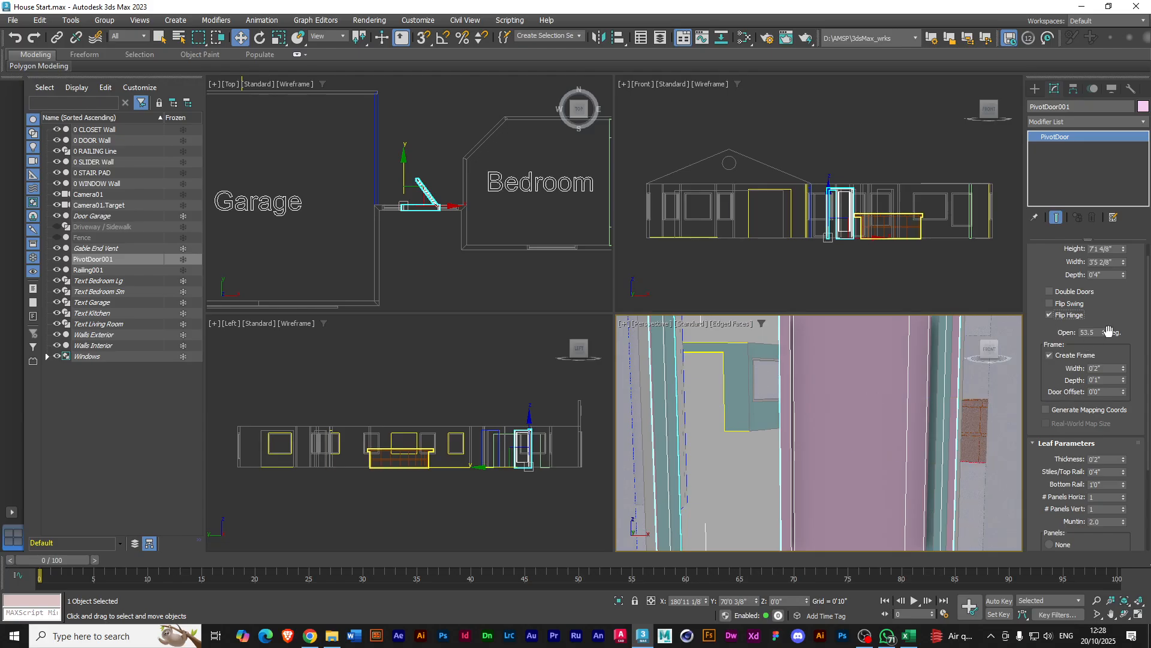
drag(1103, 332, 1104, 309)
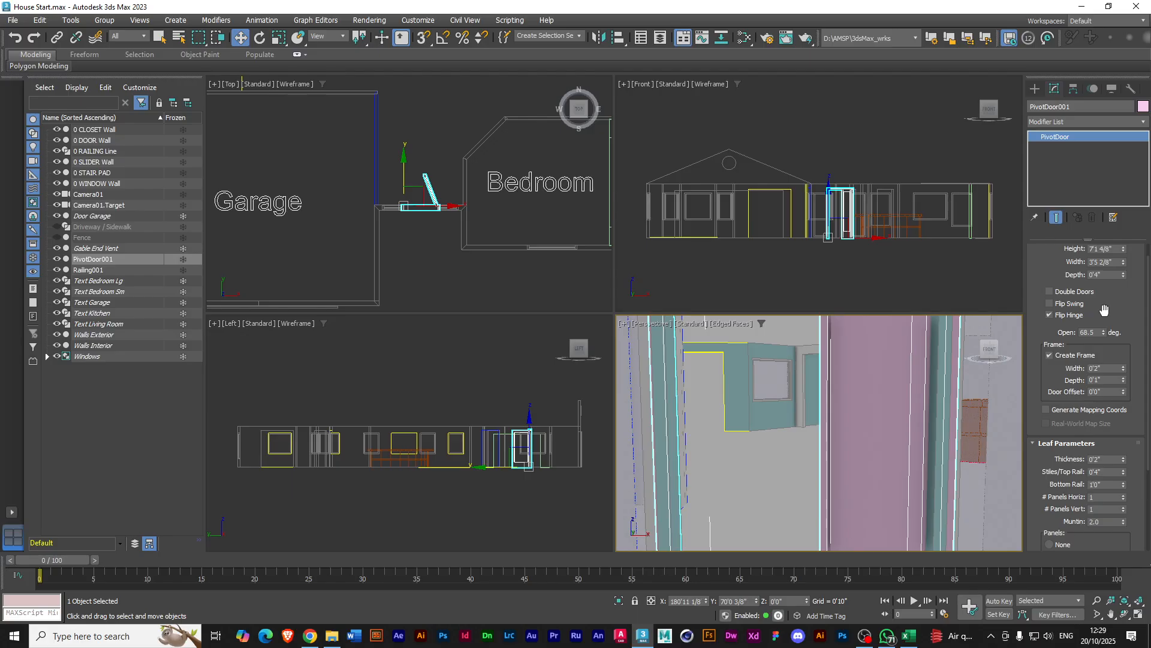
Turn off Flip Hinge on the pivot door so it hinges on the garage side of the entry
scroll(501, 246, down, 3)
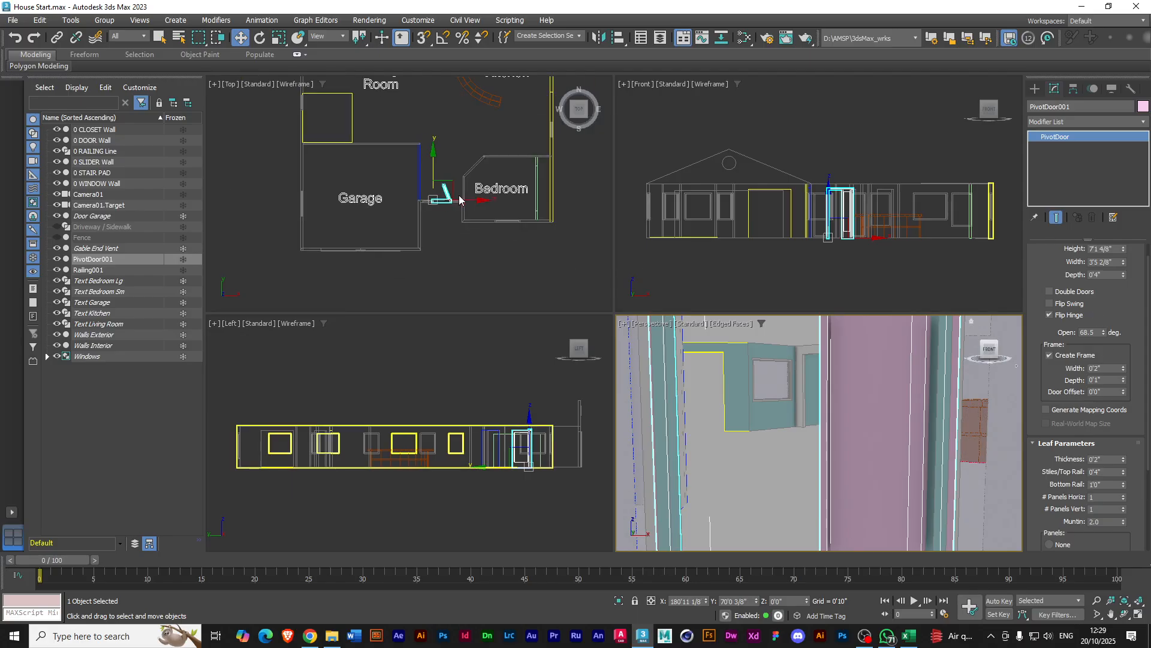
scroll(463, 135, down, 2)
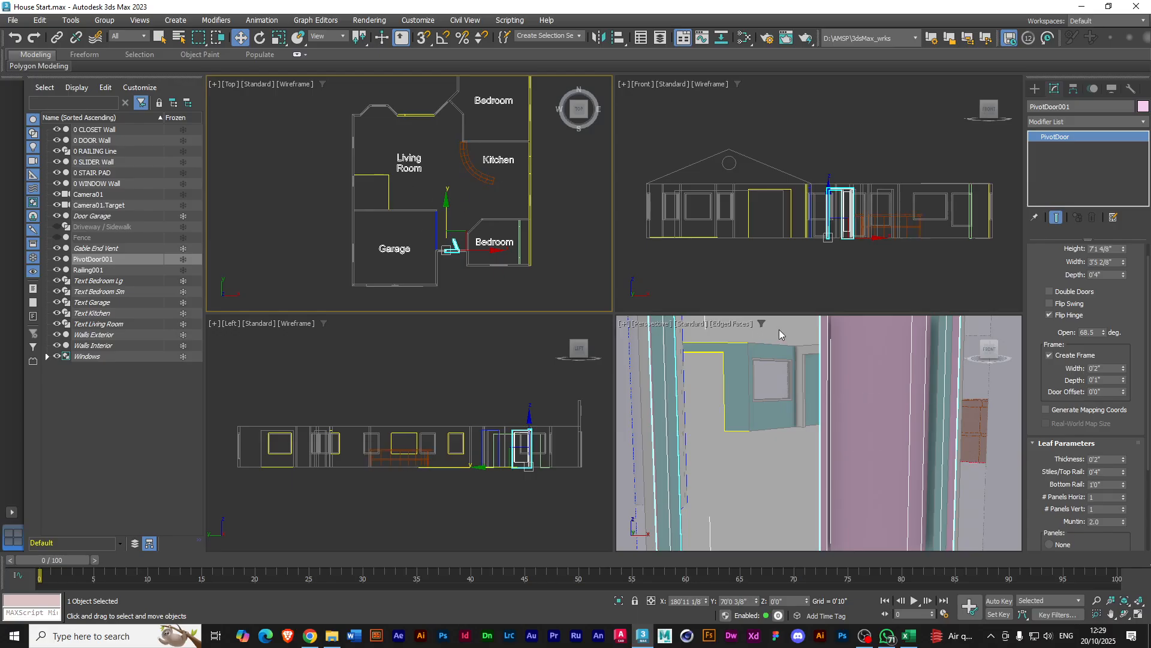
click(1050, 315)
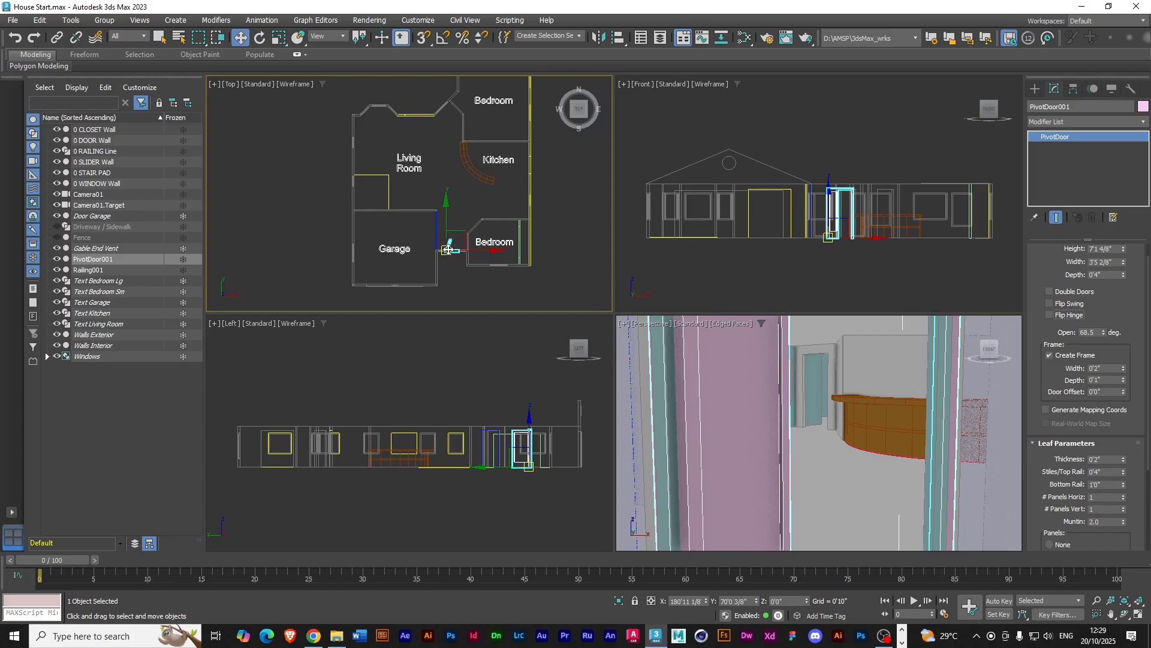
Examine the opened entry door in Perspective and the angled doorway of the bedroom beside the entry
key(z)
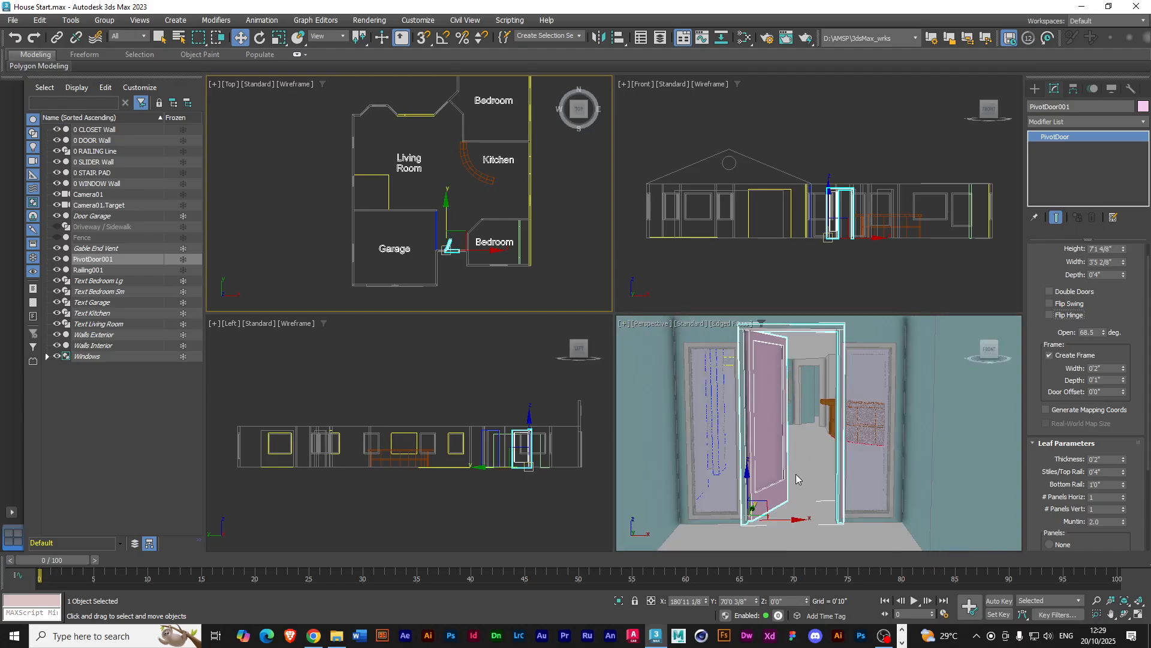
scroll(786, 420, down, 3)
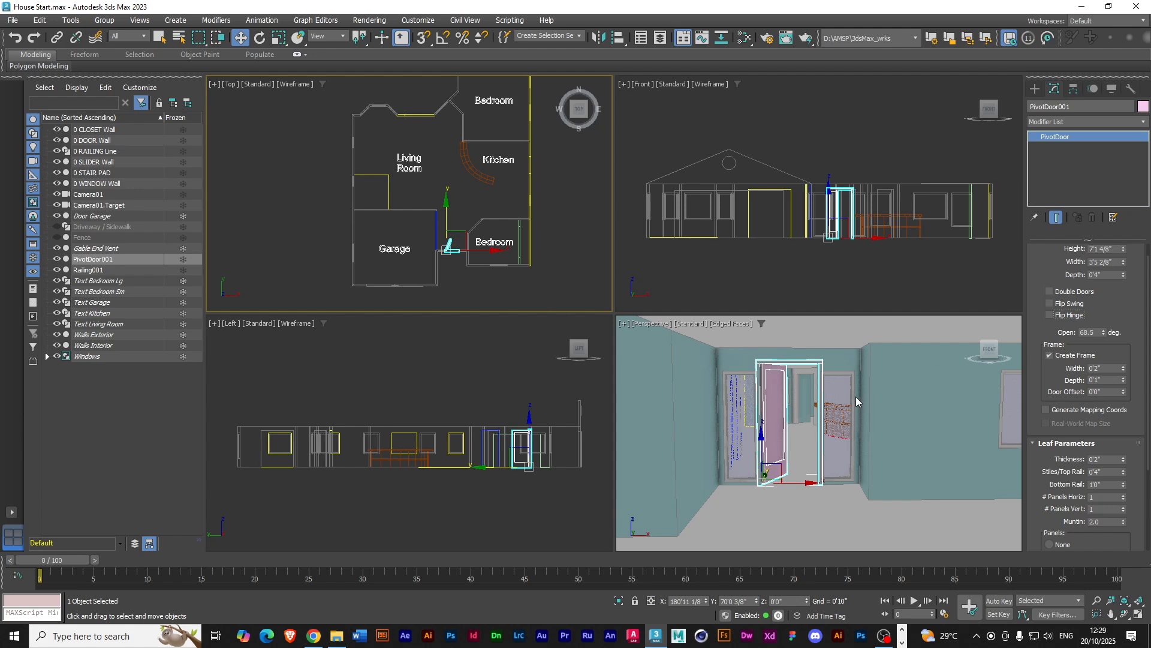
alt+middle_drag(990, 421, 940, 444)
scroll(890, 425, down, 5)
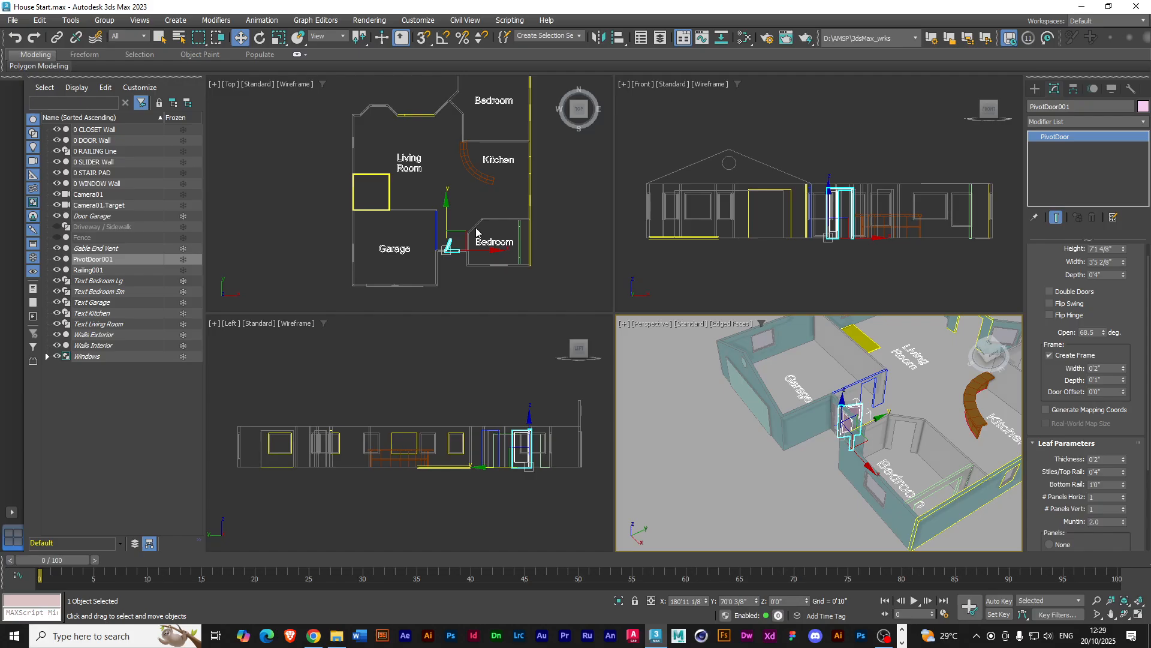
scroll(477, 232, up, 6)
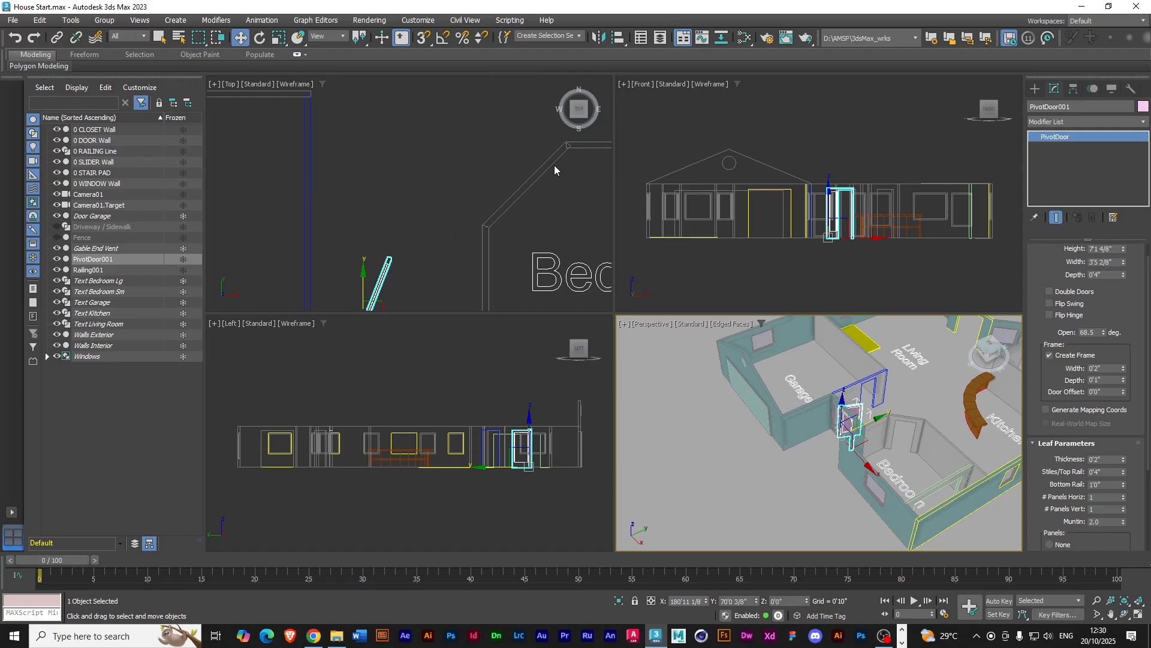
scroll(929, 443, up, 2)
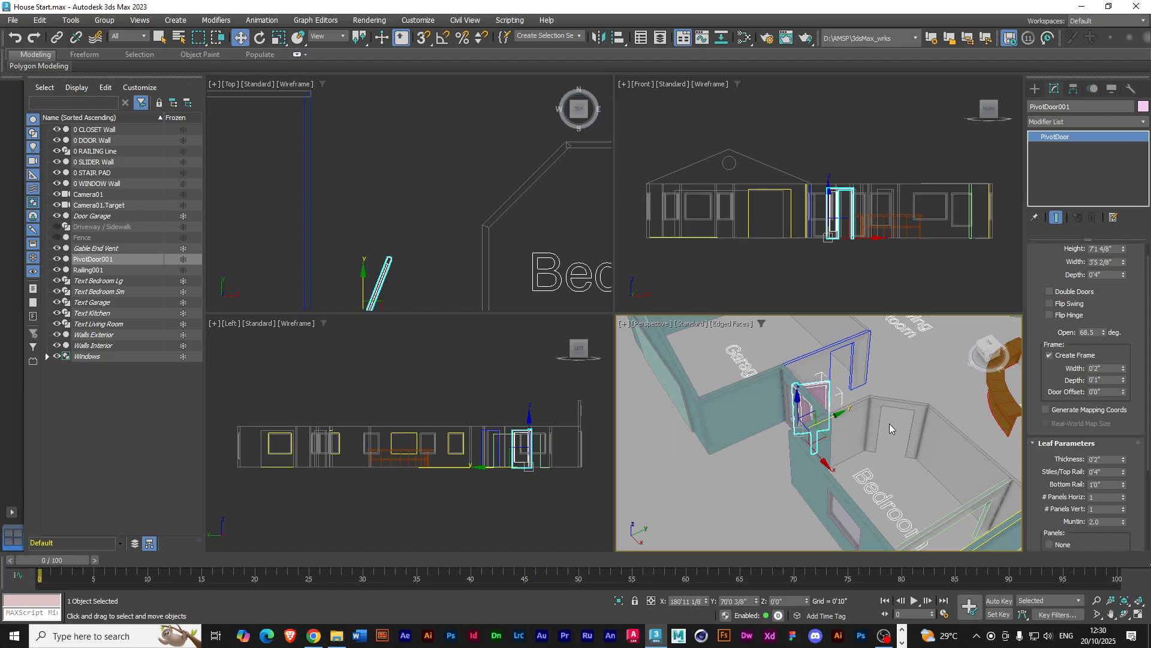
scroll(889, 423, up, 2)
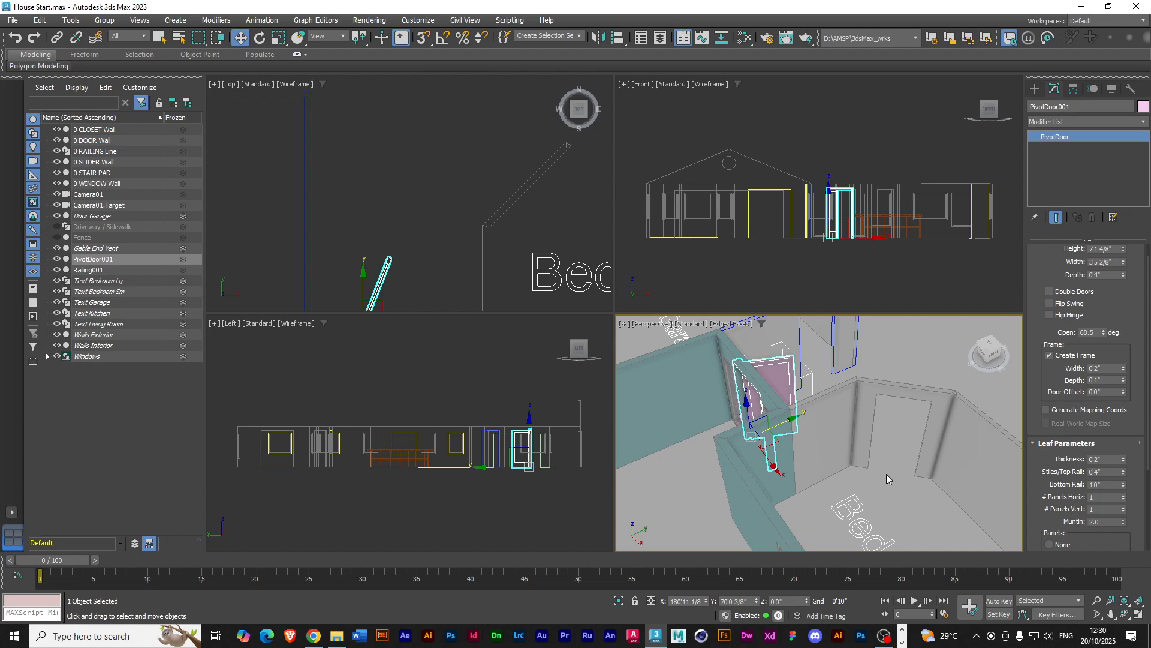
alt+middle_drag(896, 456, 867, 467)
scroll(873, 491, up, 5)
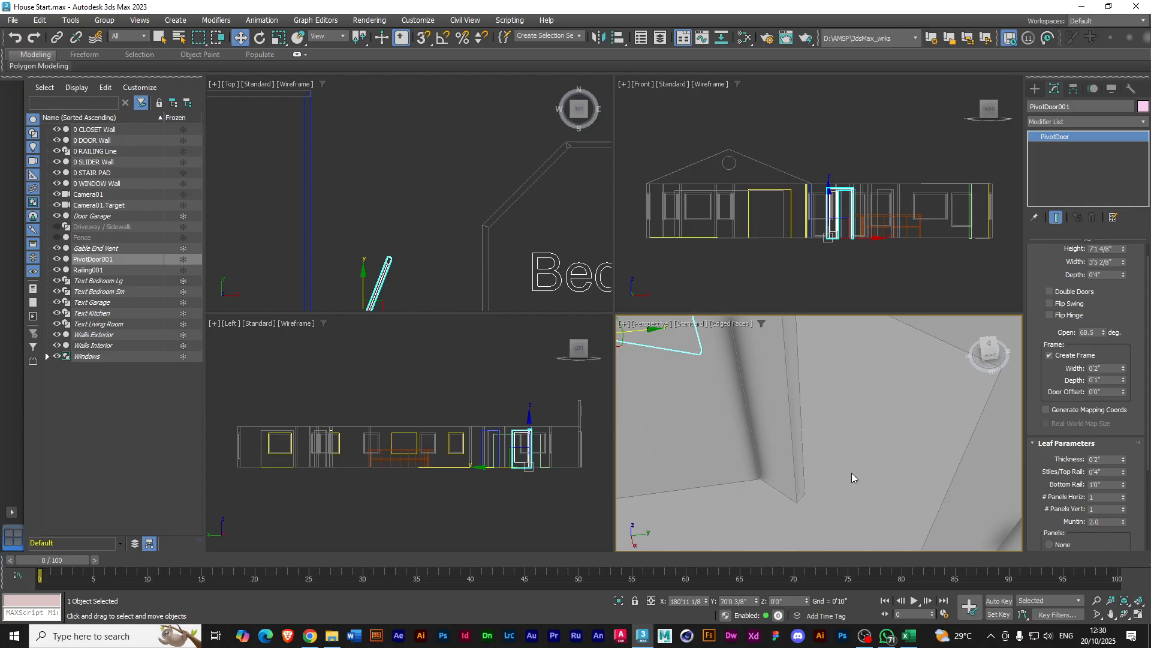
middle_drag(851, 472, 808, 420)
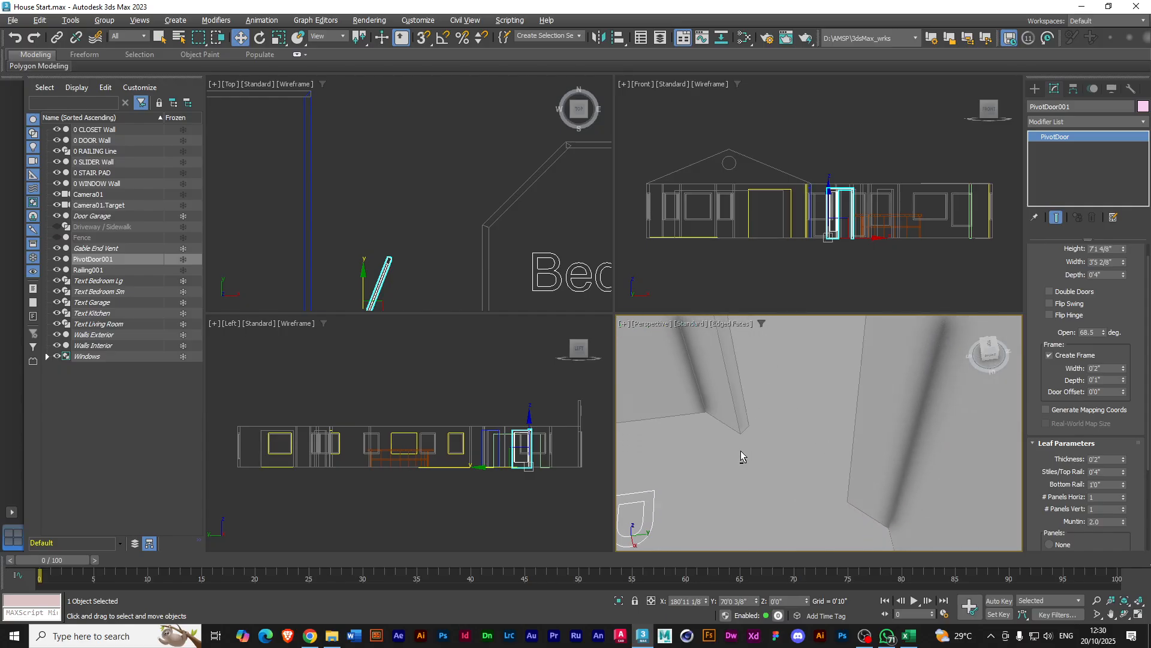
alt+middle_drag(741, 455, 753, 459)
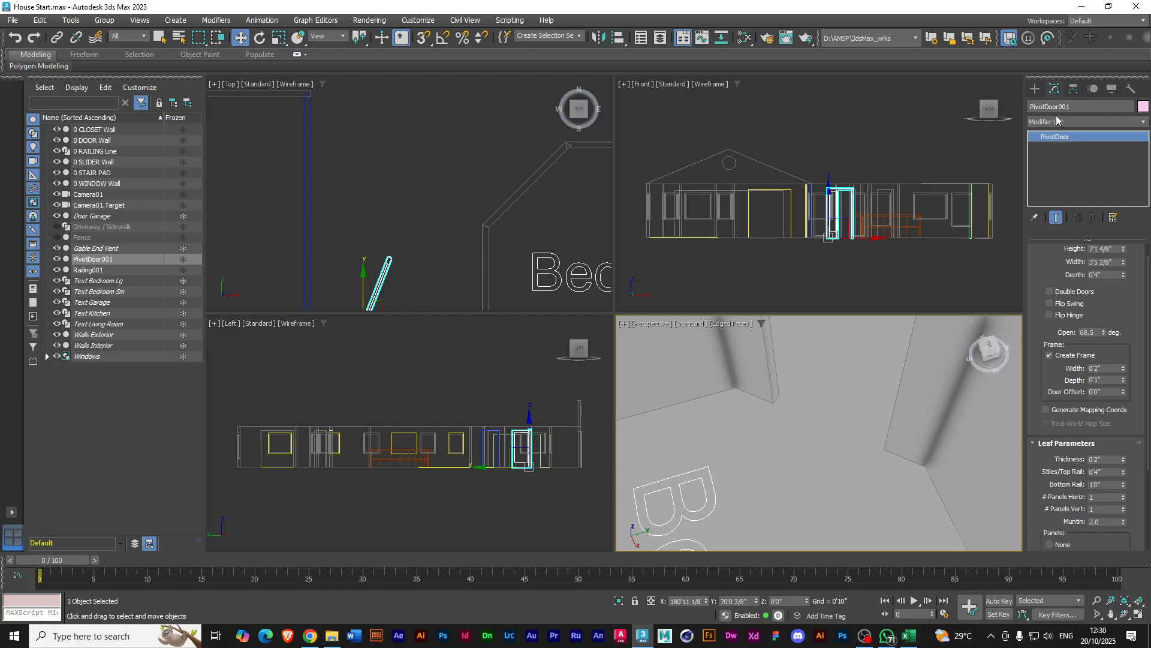
Create a second pivot door in the bedroom's angled doorway, about 3'2 6/8" wide, 0'2 4/8" deep and 7'1 4/8" high
click(1034, 88)
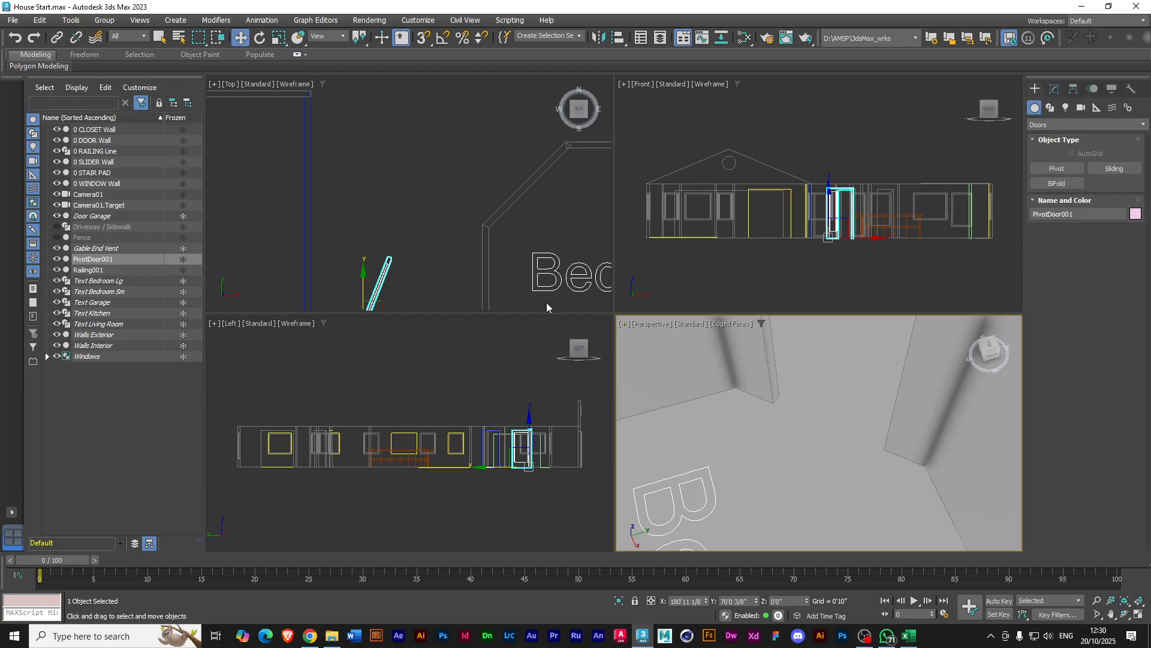
alt+middle_drag(734, 447, 732, 496)
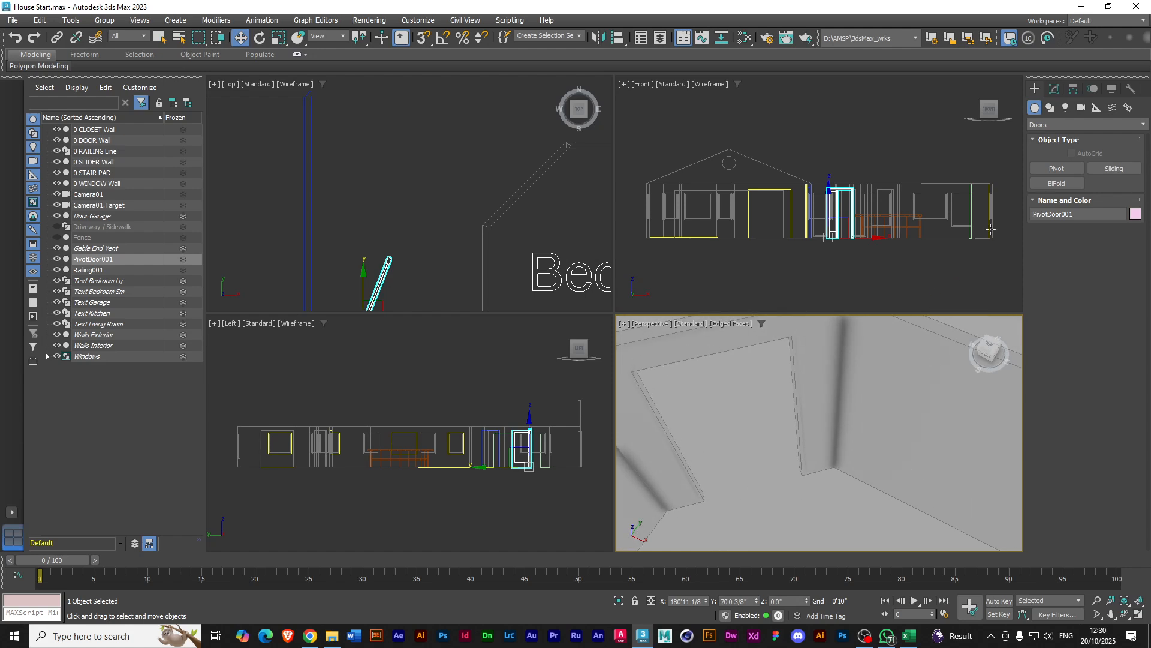
click(1060, 170)
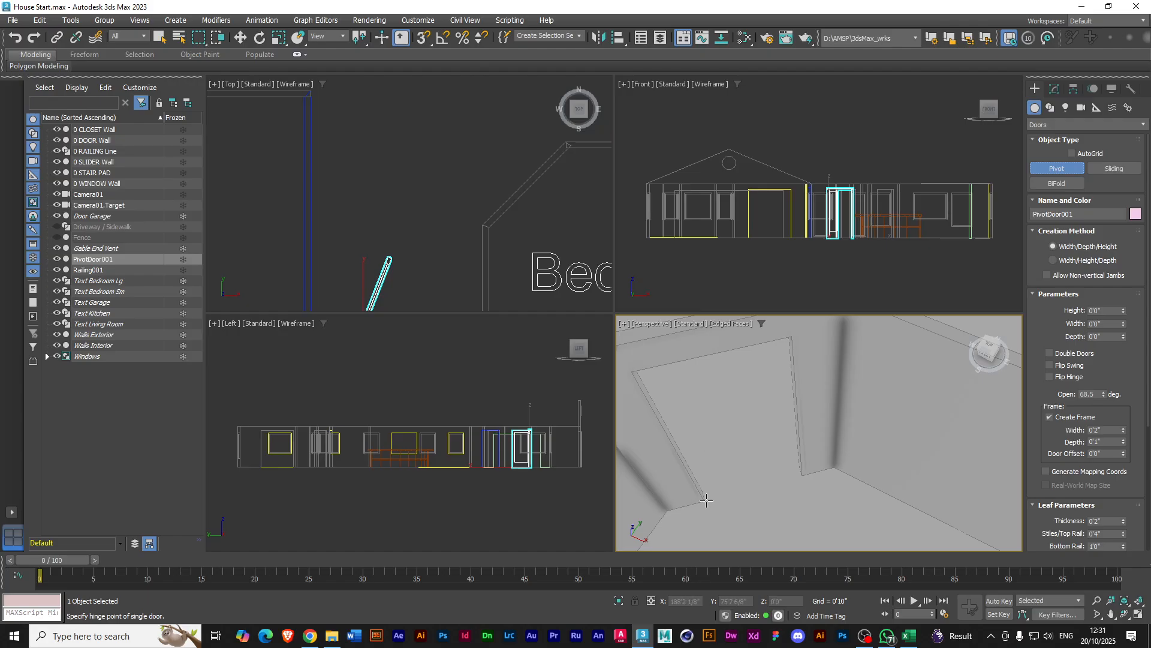
drag(704, 500, 800, 479)
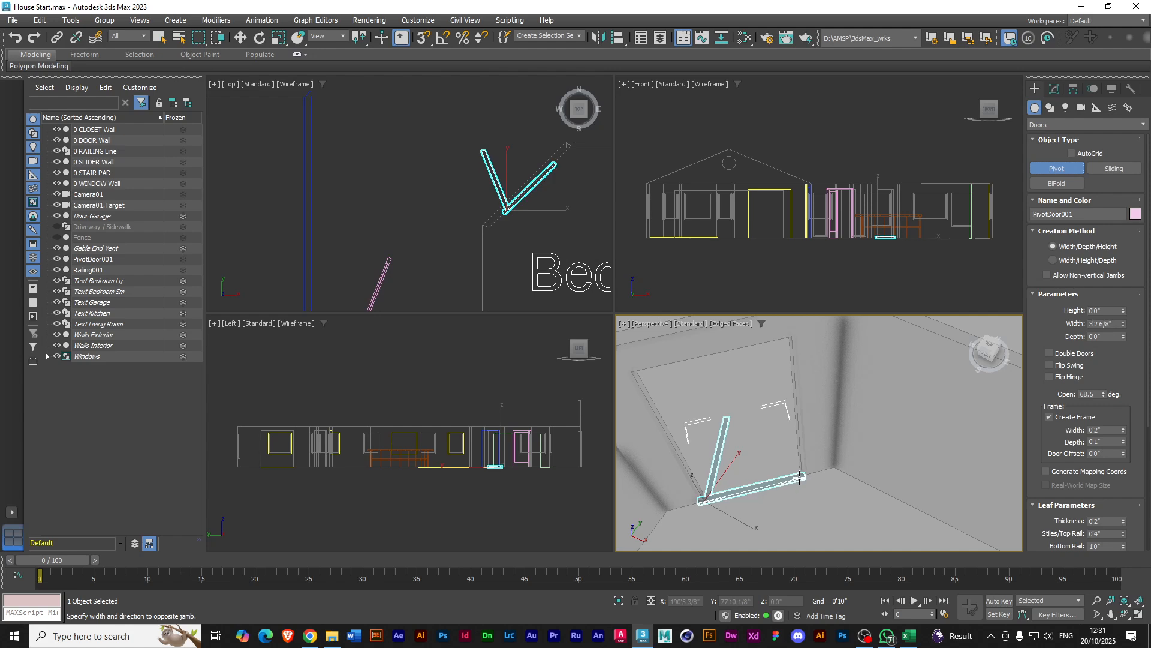
drag(800, 479, 799, 479)
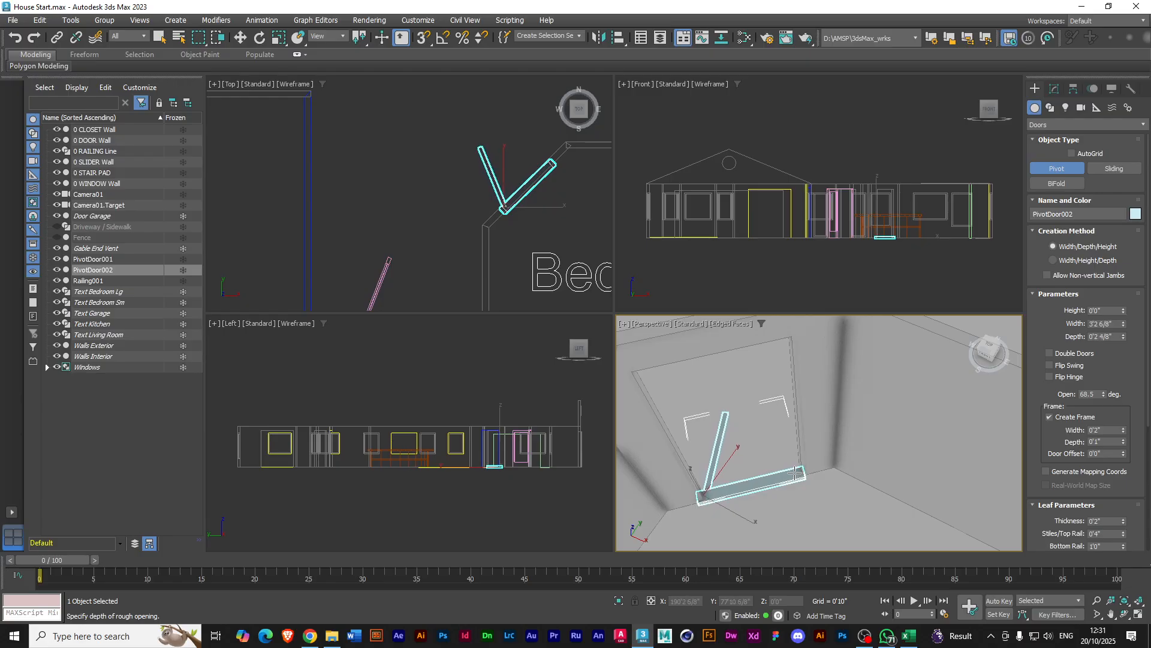
click(795, 473)
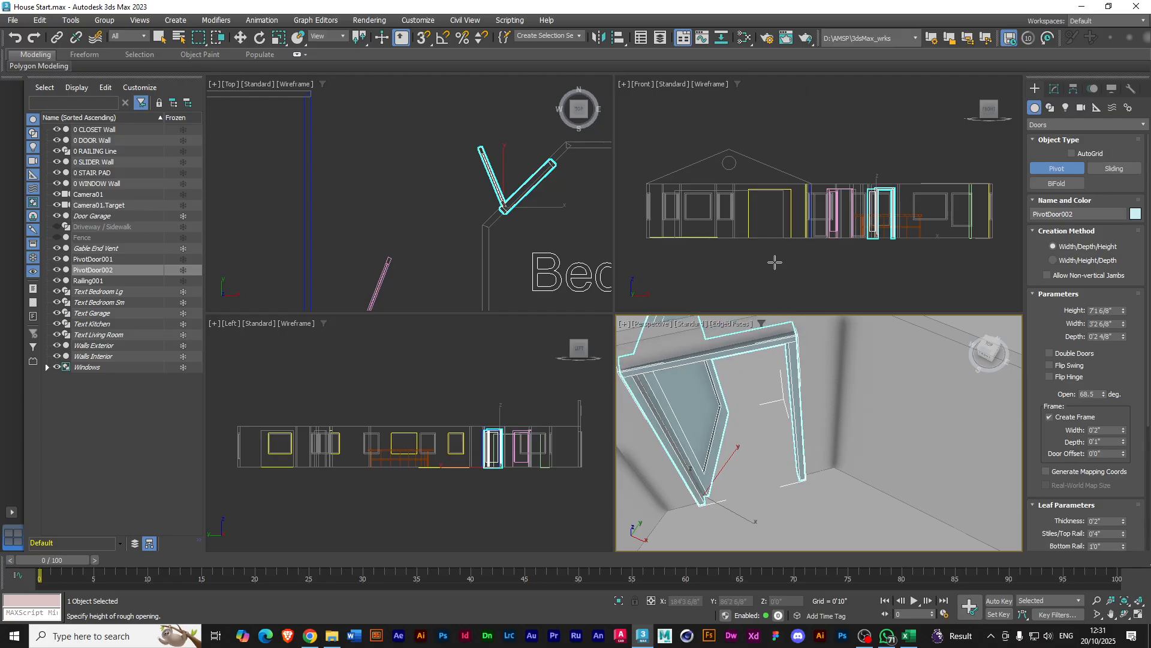
click(774, 262)
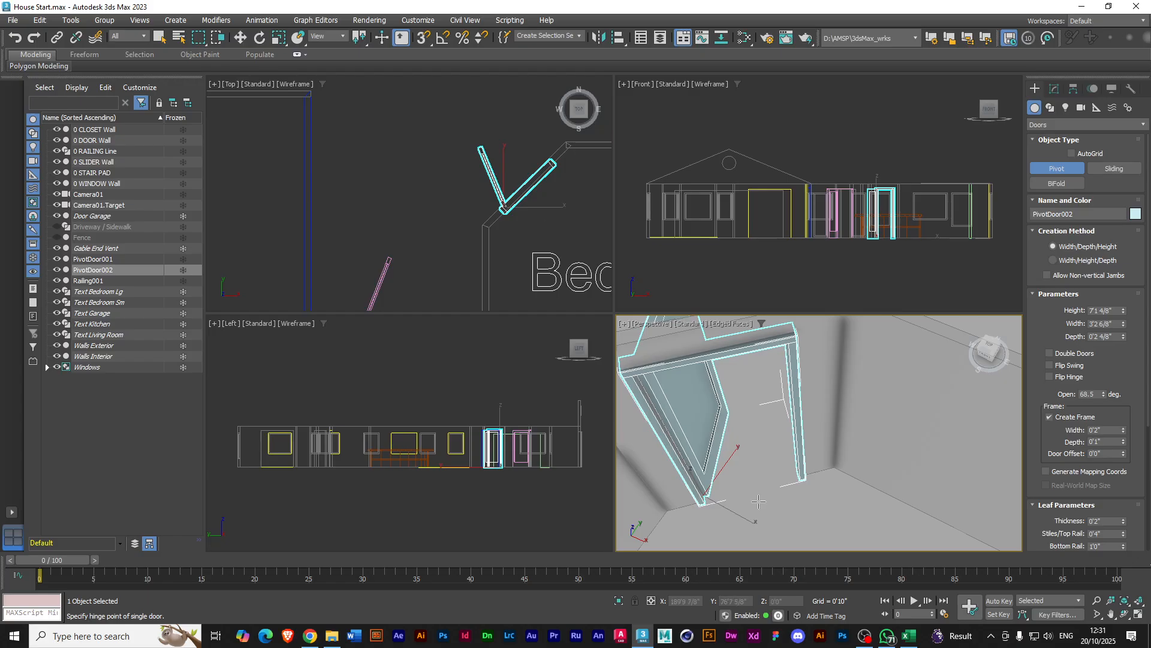
Enable Flip Swing on the bedroom's pivot door so it opens into the bedroom, and check it in the floor plan
click(1050, 365)
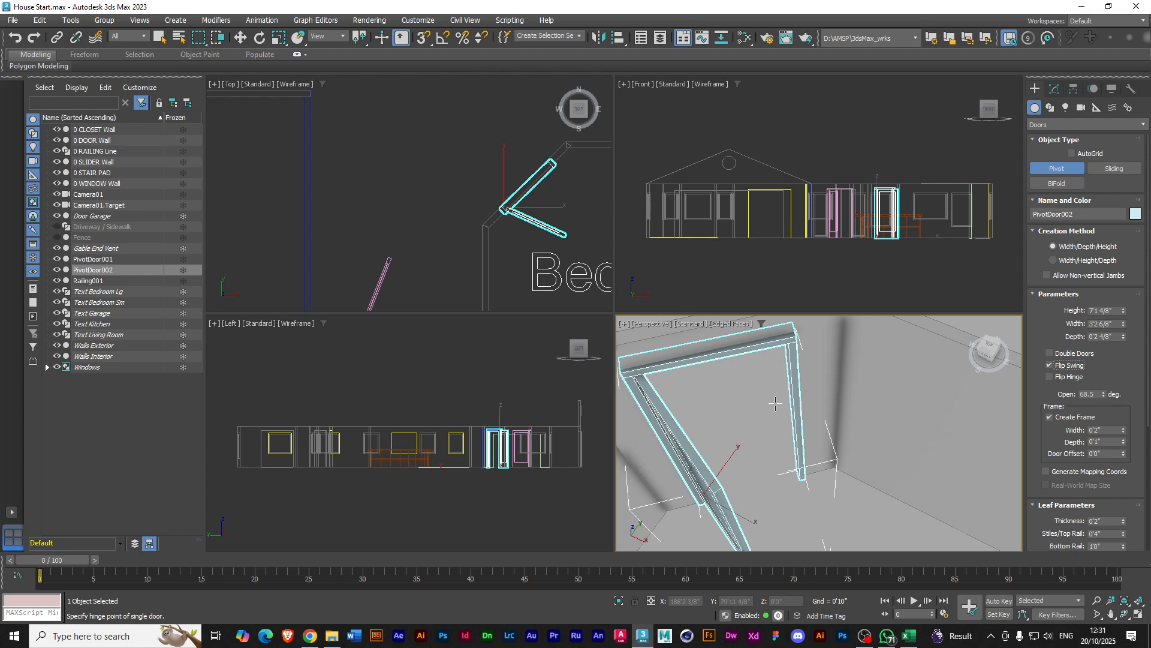
scroll(810, 391, down, 5)
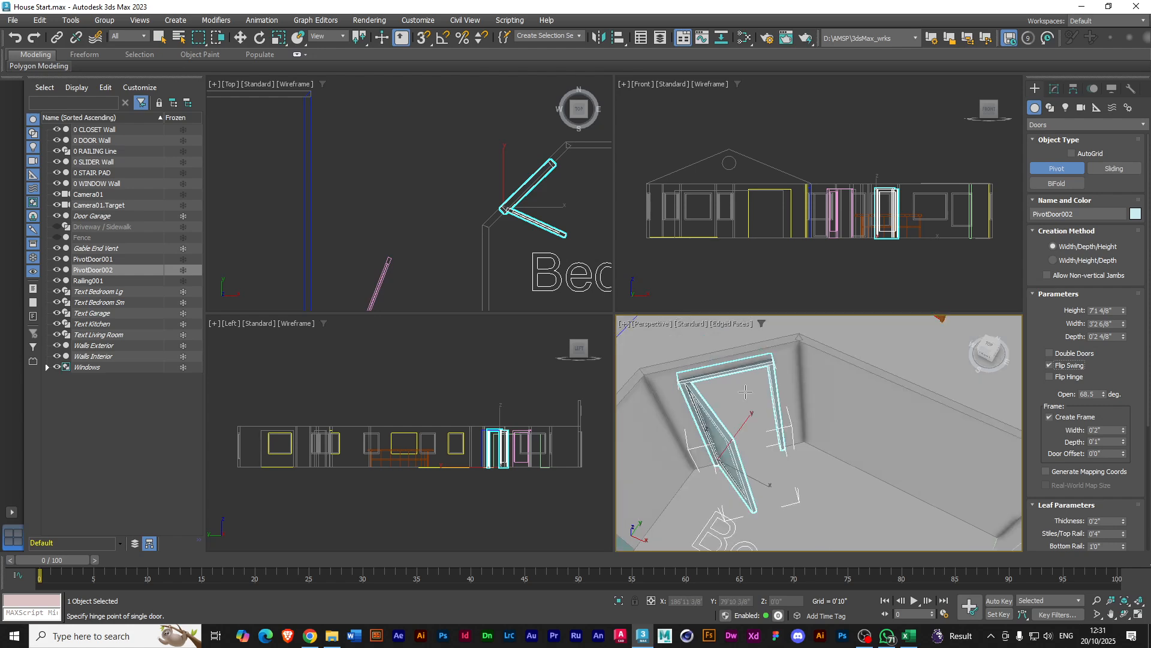
scroll(518, 231, down, 2)
scroll(518, 231, down, 2)
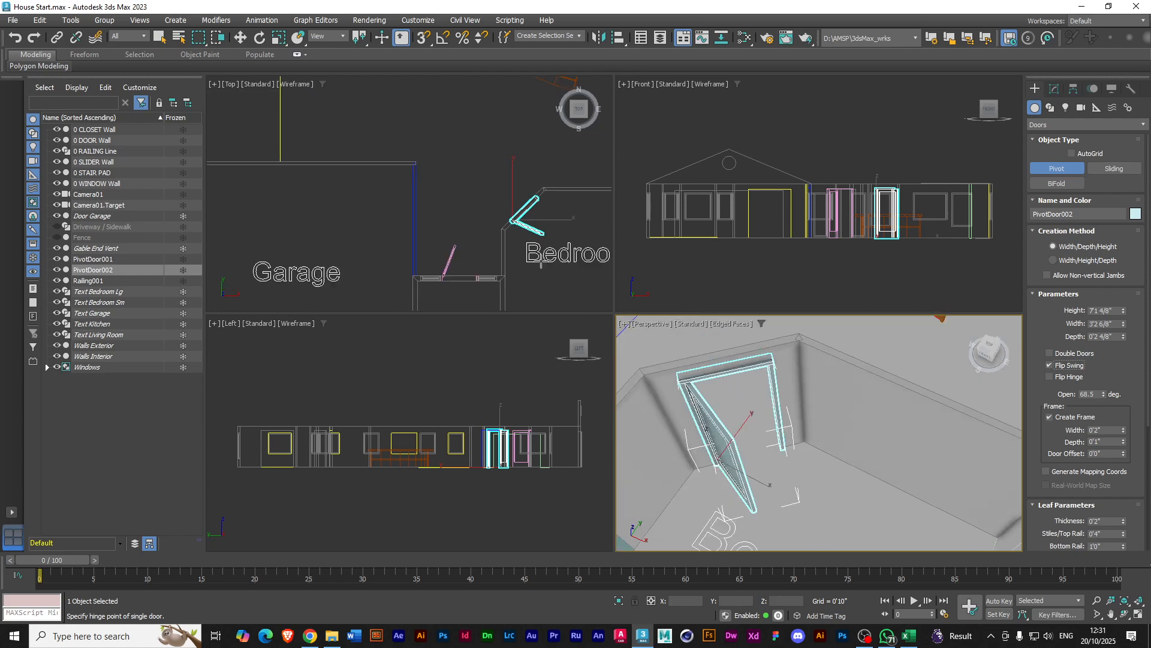
scroll(540, 261, down, 3)
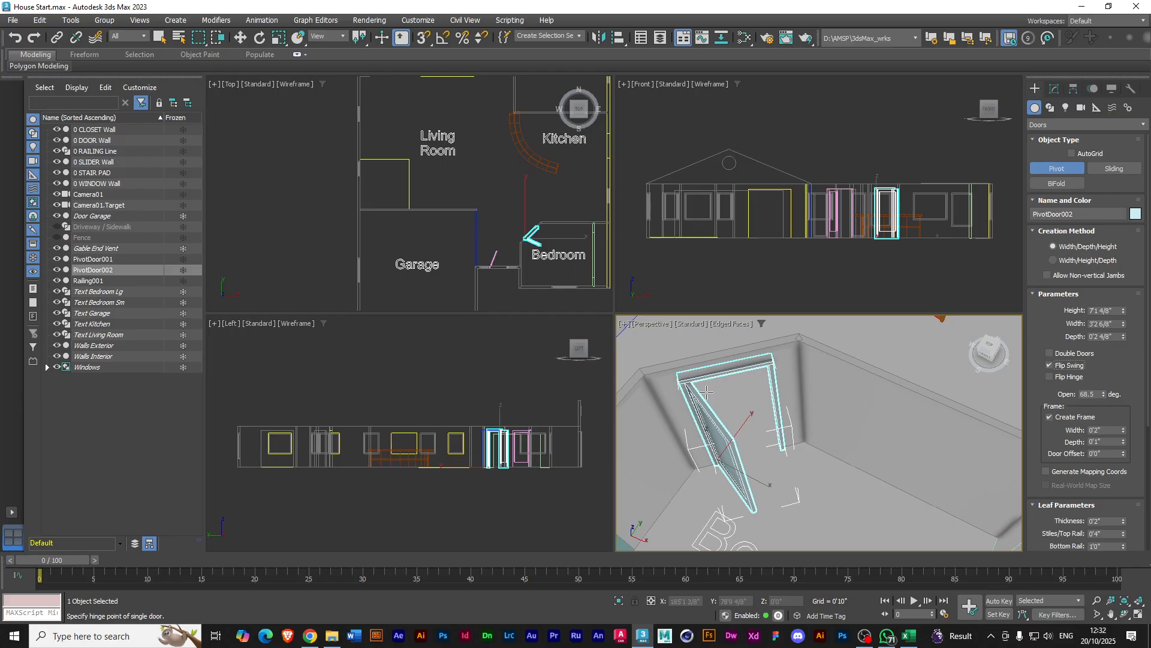
Undo the bedroom's pivot door and redraw it in the angled doorway, about 3'4 2/8" wide, 0'2 3/8" deep and 6'10 3/8" high
key(ctrl+z)
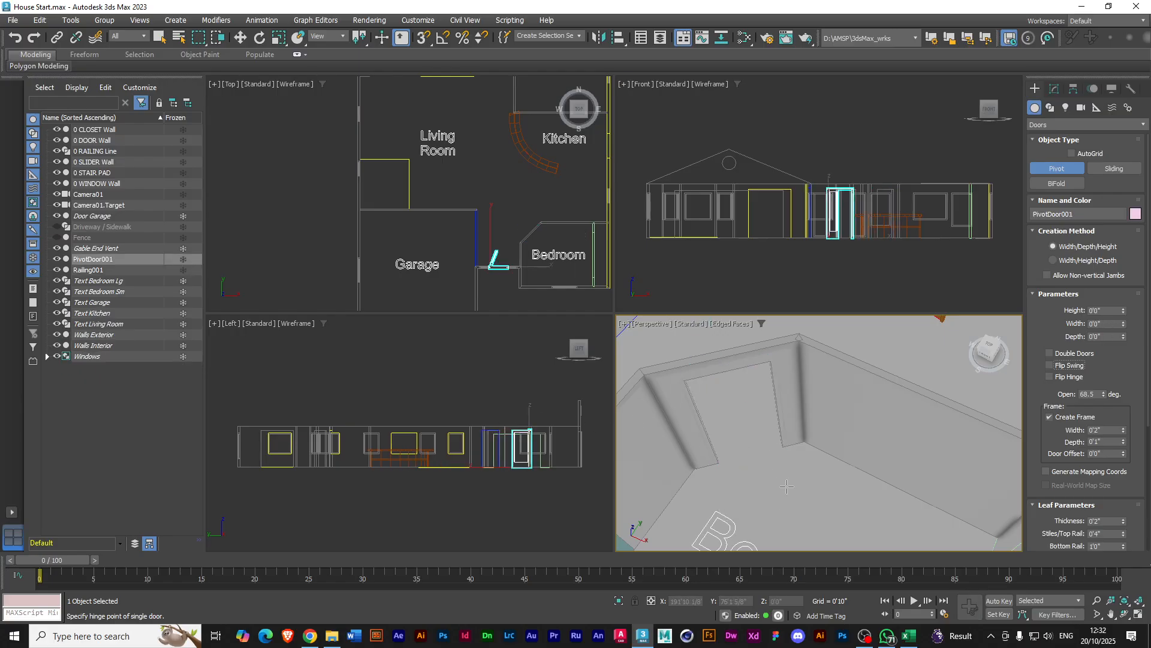
scroll(786, 477, up, 2)
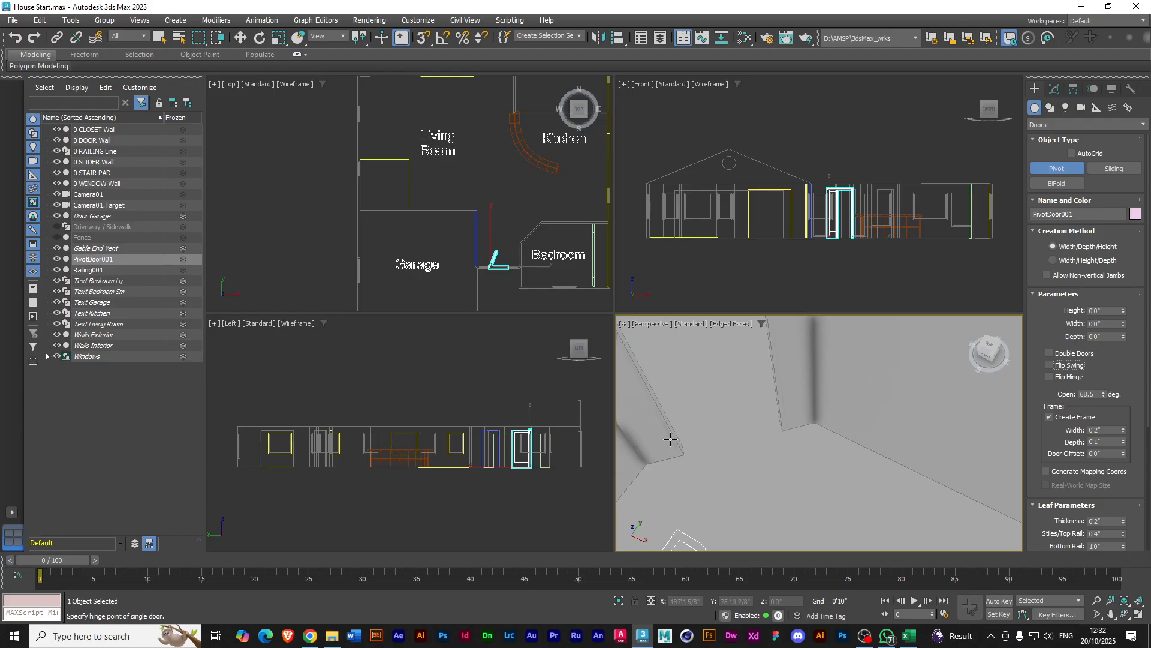
scroll(773, 439, up, 1)
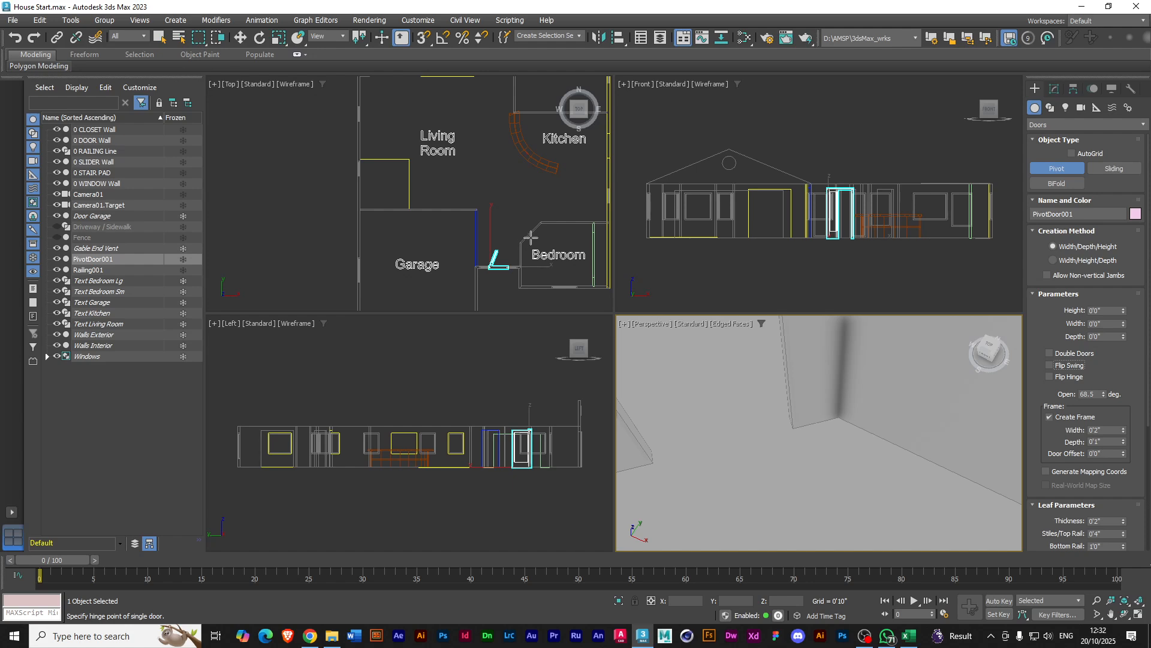
scroll(539, 234, up, 5)
middle_drag(745, 422, 781, 457)
scroll(779, 463, up, 1)
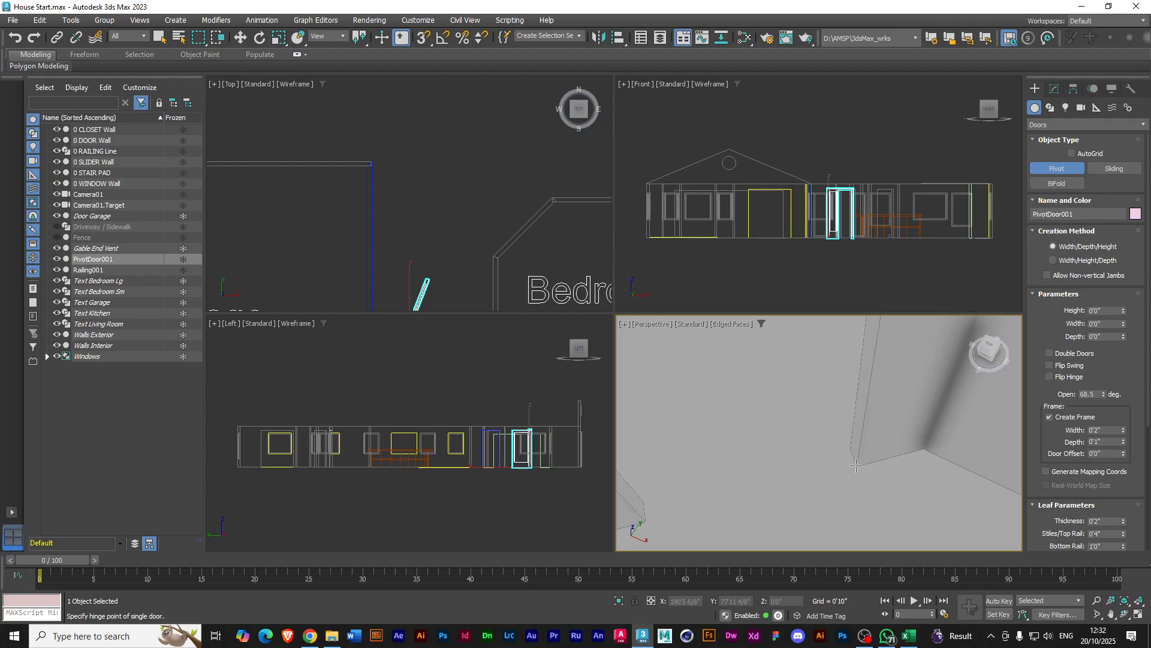
middle_drag(807, 479, 842, 459)
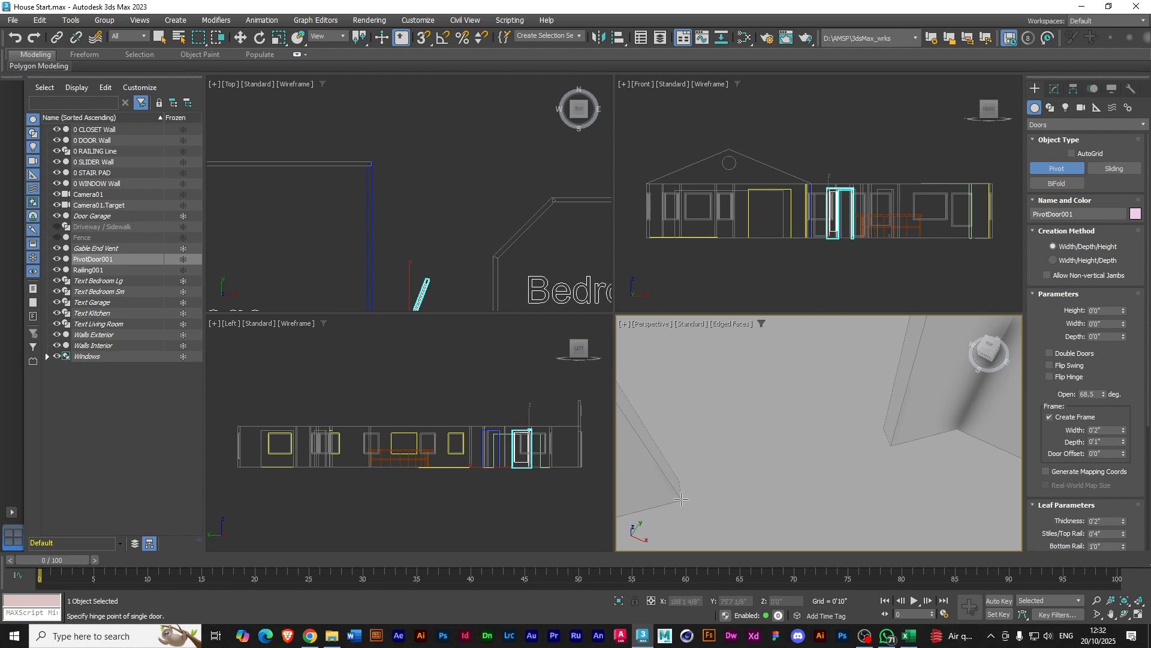
drag(681, 499, 892, 442)
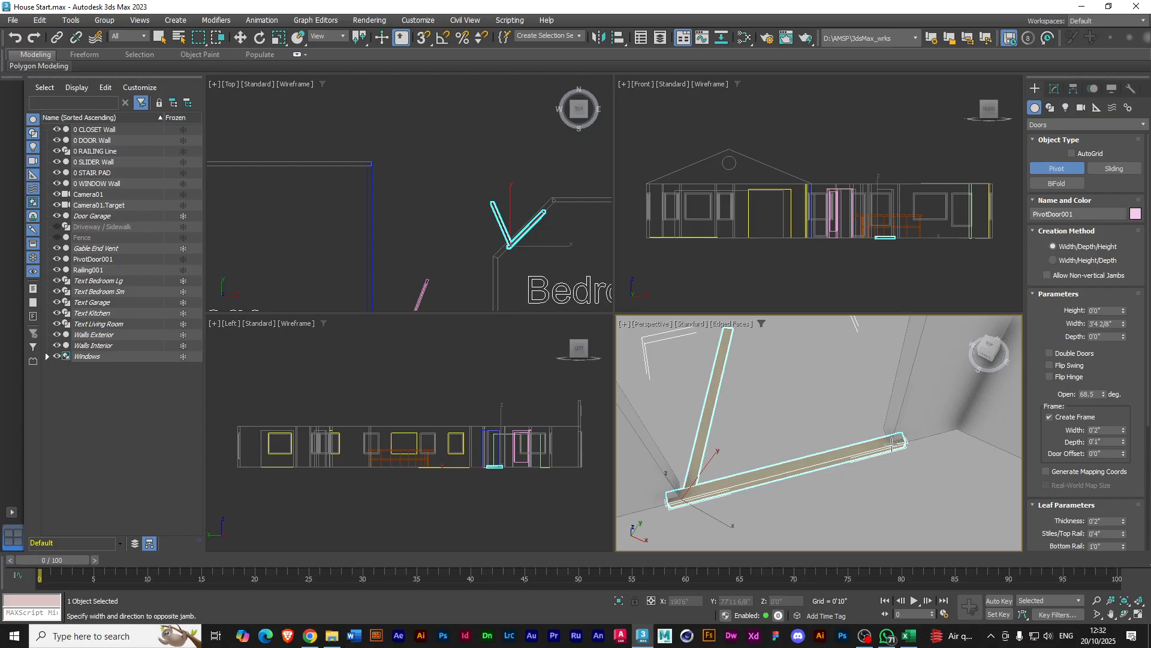
drag(892, 442, 891, 442)
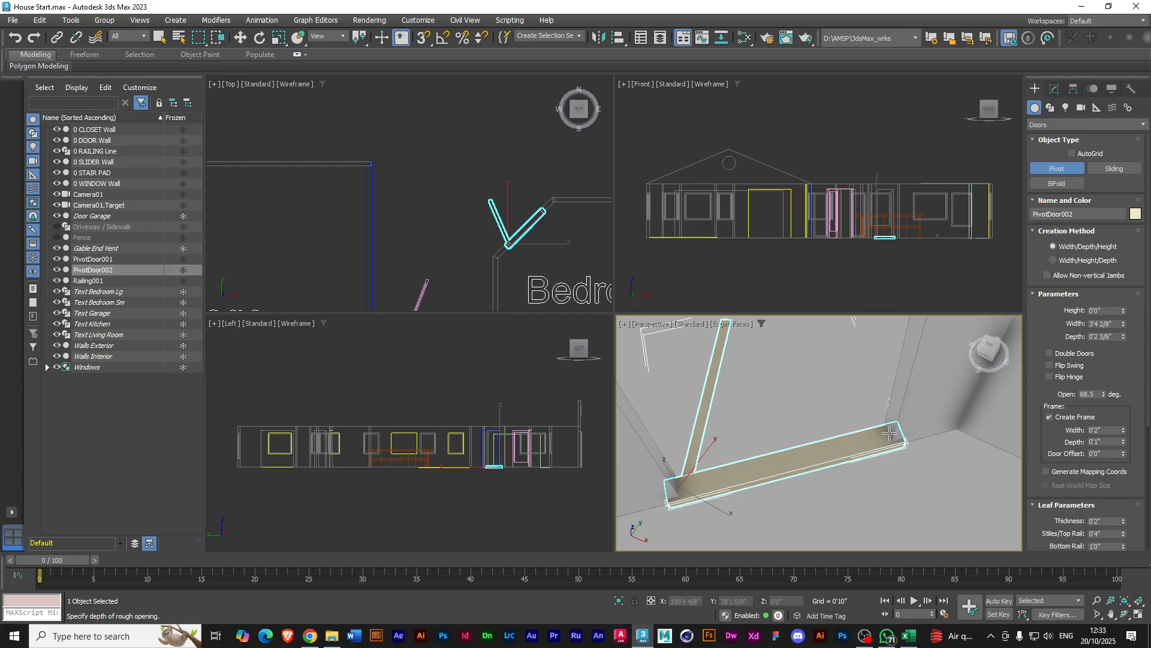
click(890, 433)
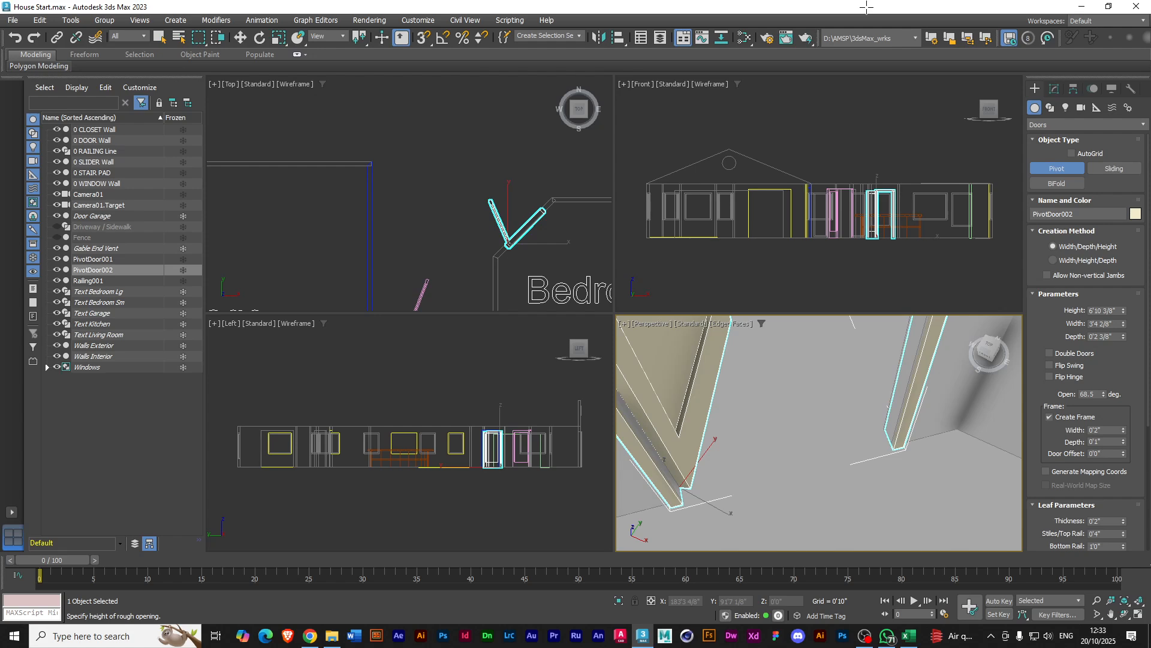
click(870, 14)
scroll(777, 490, down, 3)
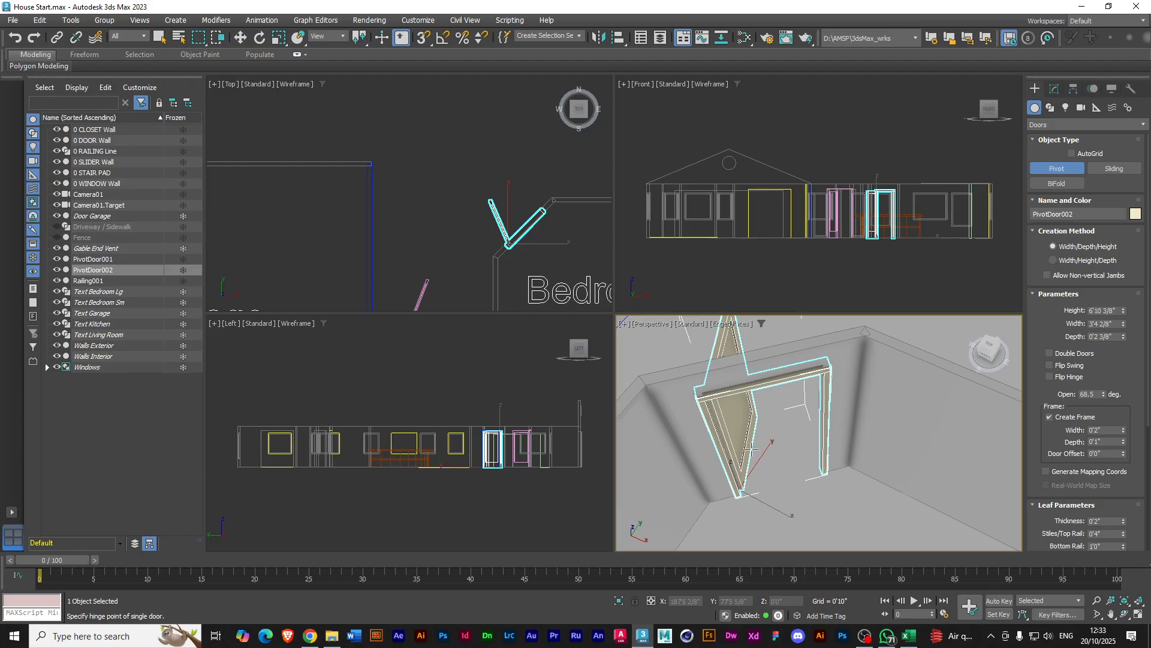
Enable Flip Swing and Flip Hinge on the bedroom's pivot door, and check its swing in the floor plan
alt+middle_drag(711, 420, 823, 427)
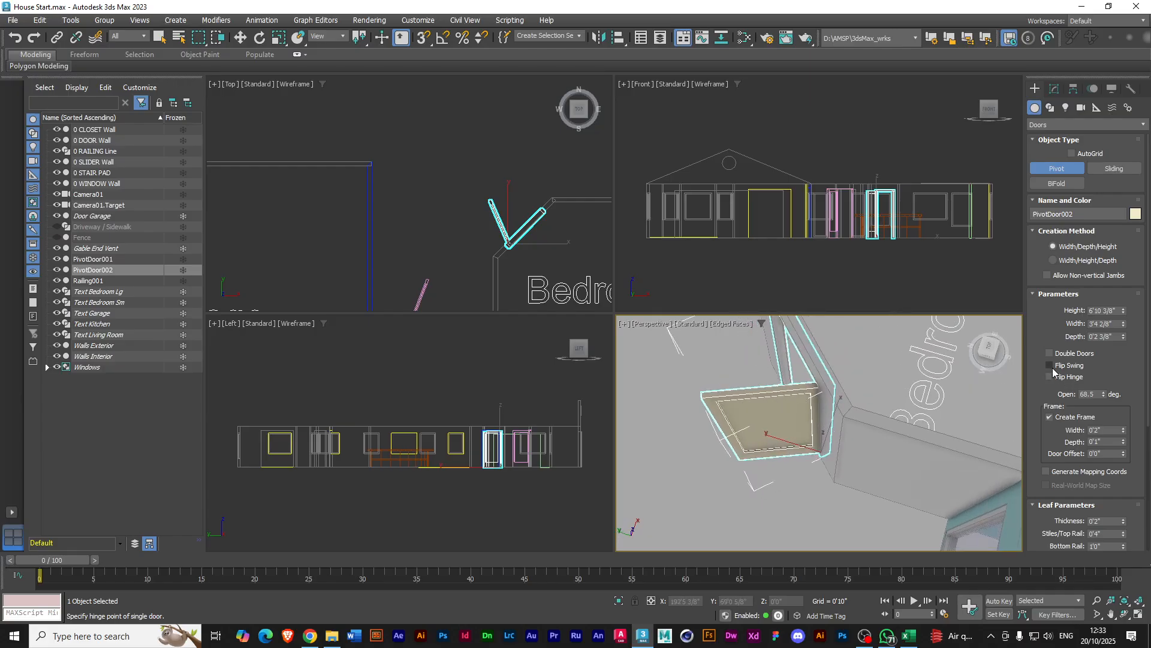
click(1050, 365)
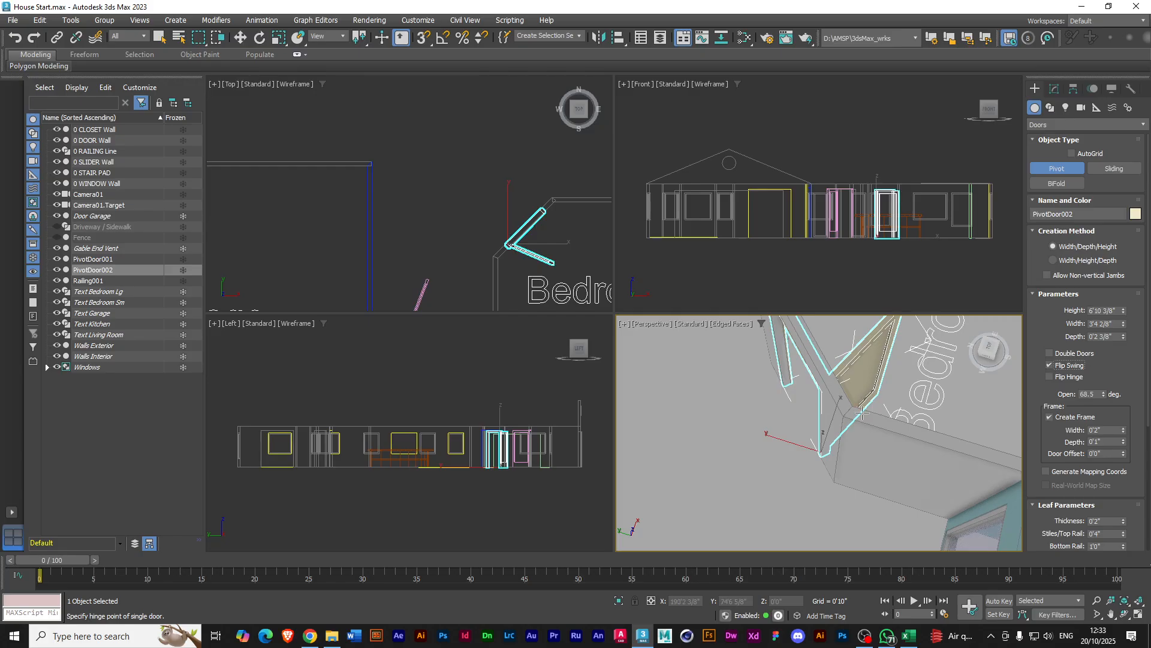
alt+middle_drag(877, 421, 795, 396)
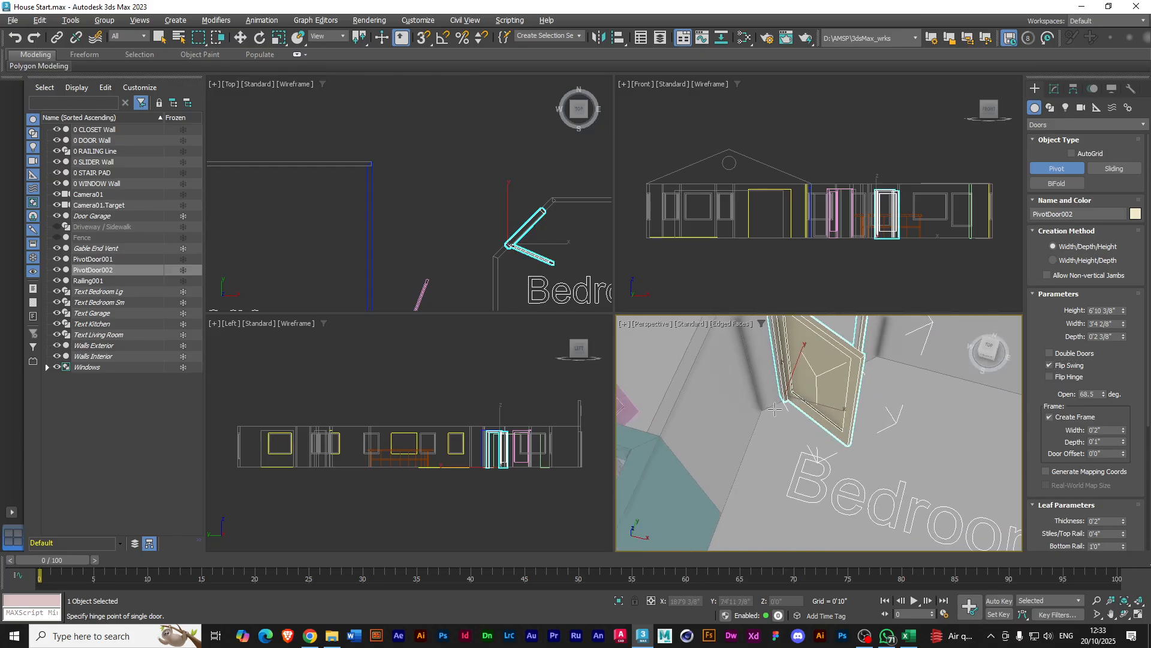
click(1050, 377)
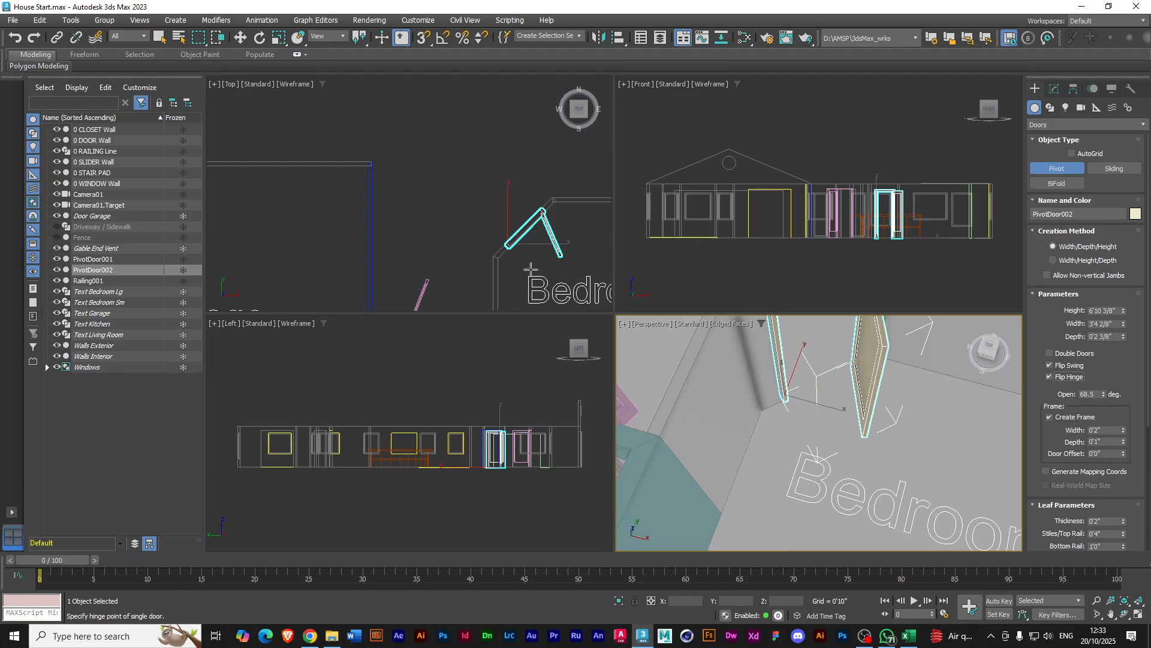
scroll(531, 271, down, 1)
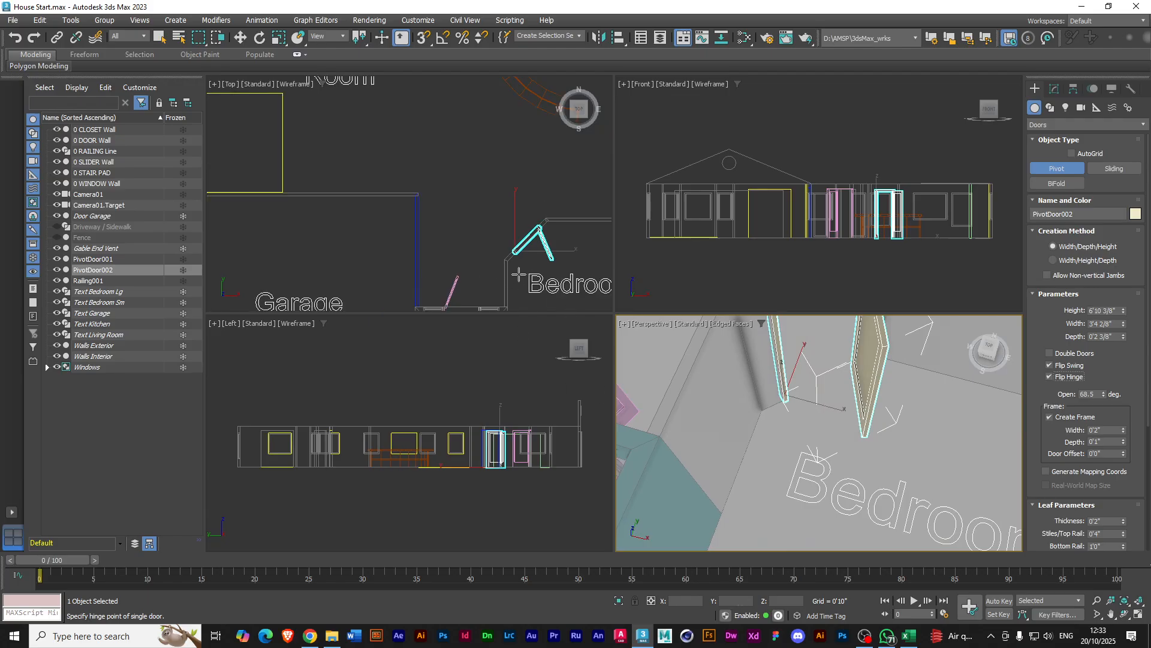
scroll(523, 261, down, 1)
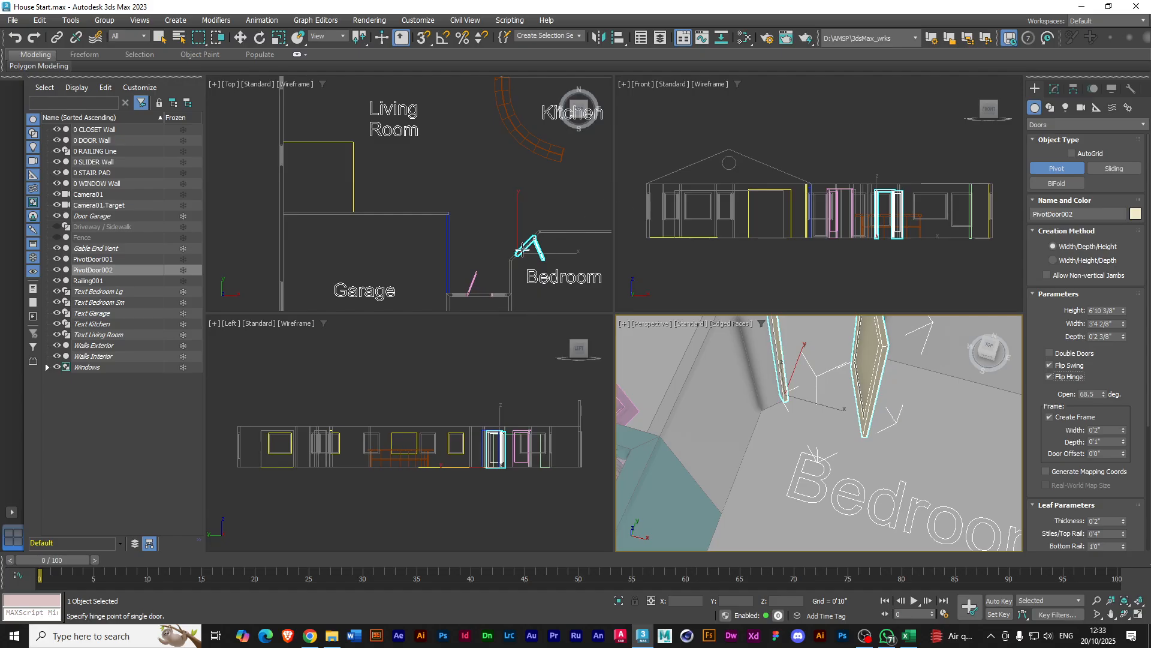
middle_drag(544, 257, 480, 233)
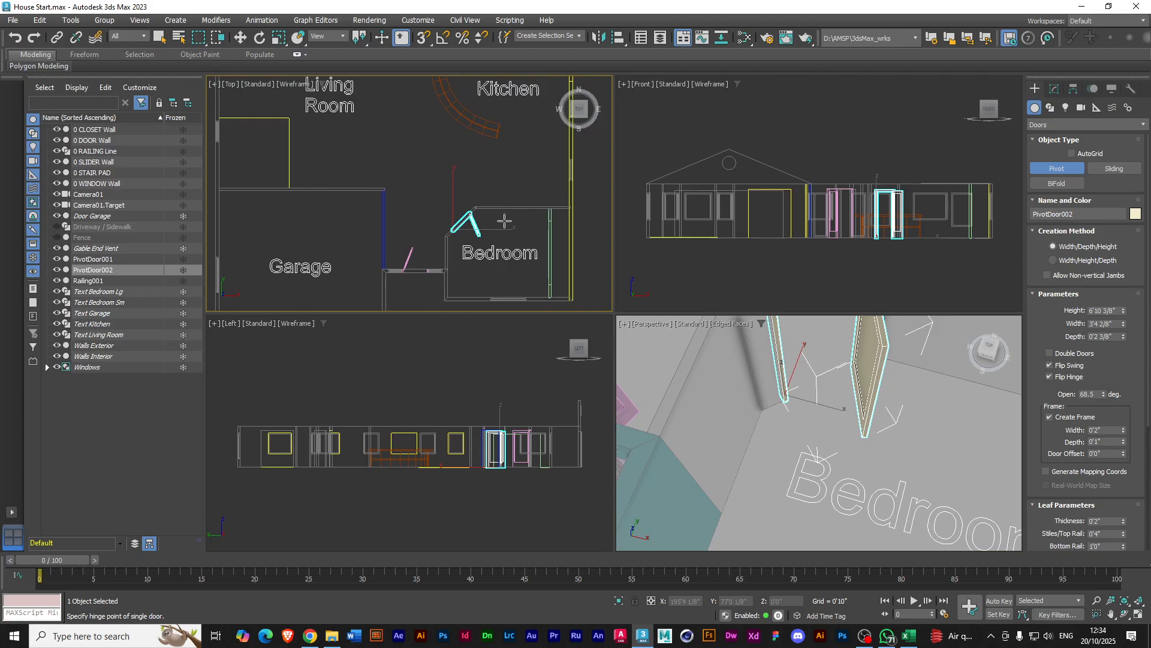
middle_drag(404, 191, 424, 220)
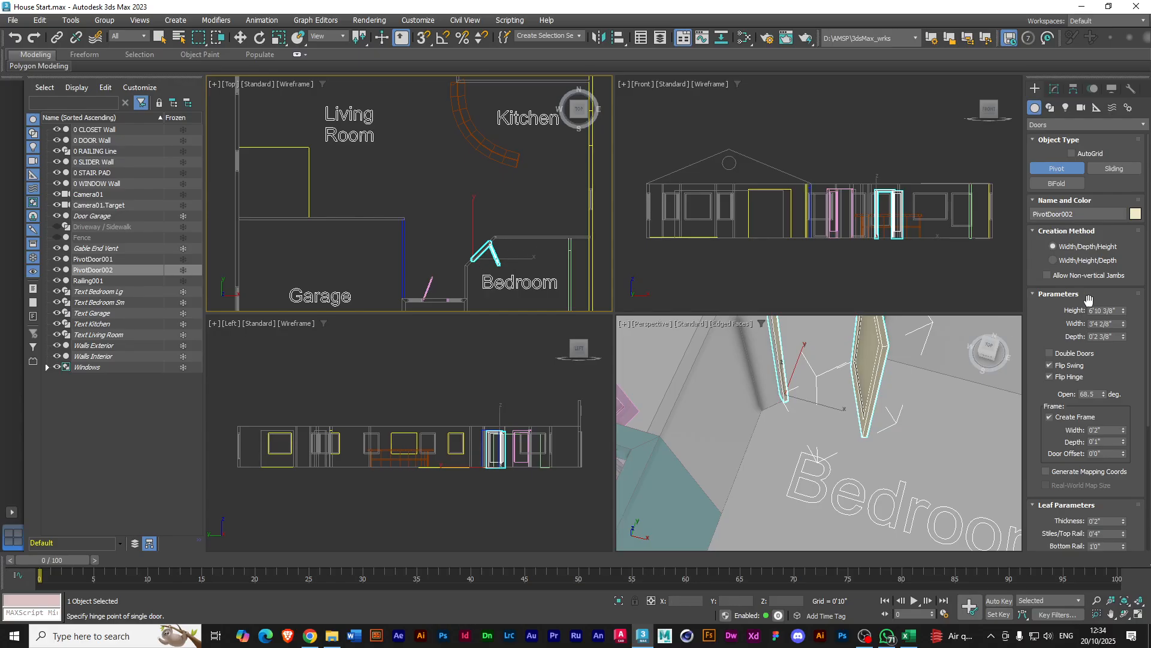
Set the bedroom door's opening angle to 139 degrees and turn off Flip Hinge, checking it from above the bedroom
drag(1102, 394, 1090, 302)
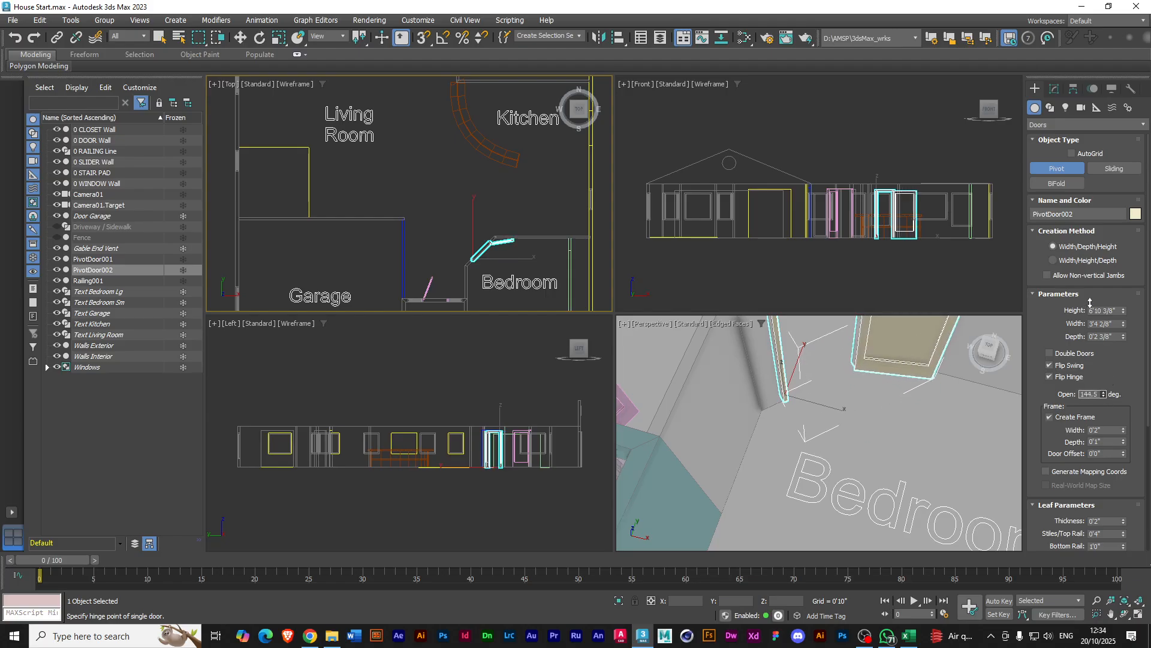
drag(1091, 303, 1090, 309)
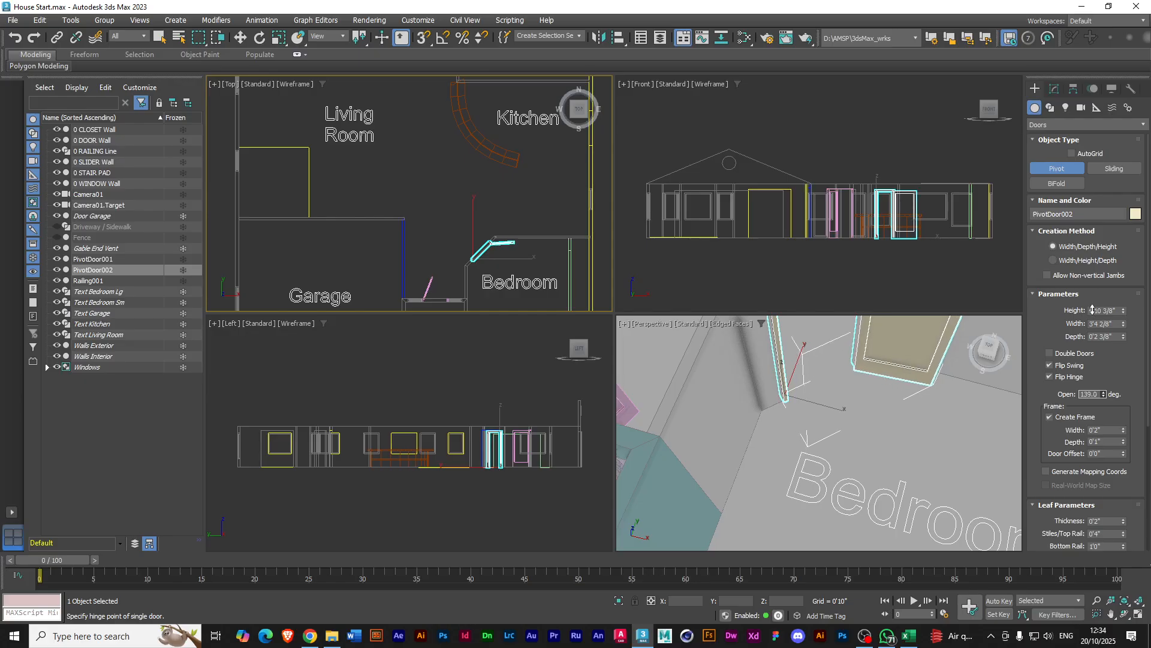
click(1050, 377)
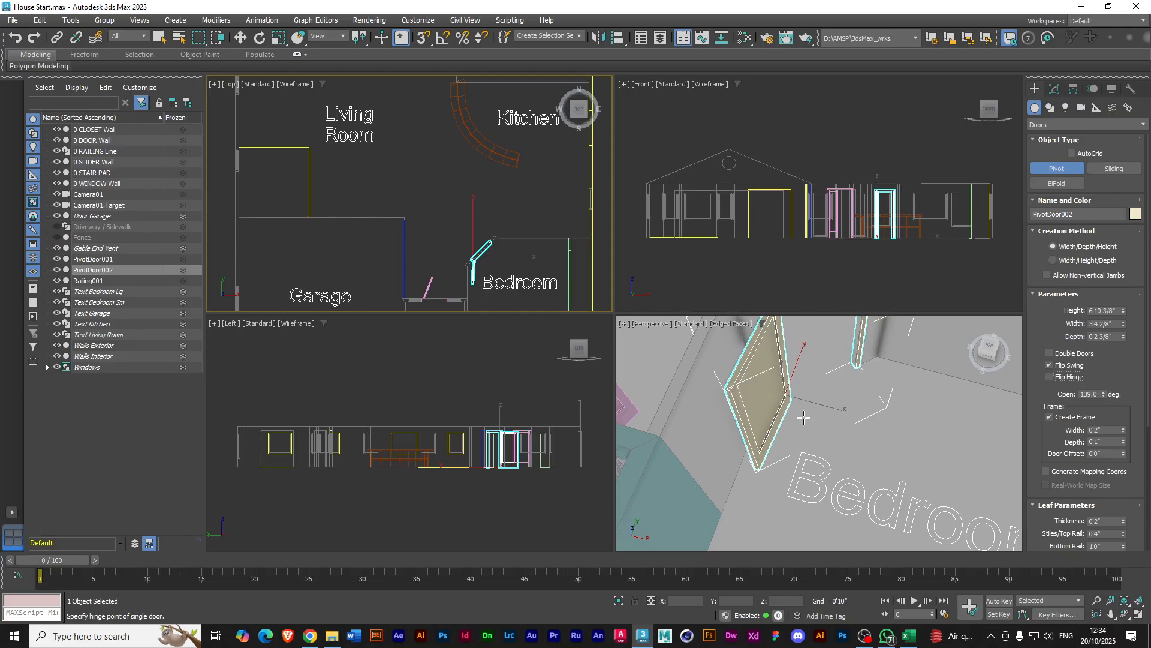
mouse_move(741, 445)
alt+middle_down()
mouse_move(761, 444)
mouse_move(747, 454)
alt+middle_up()
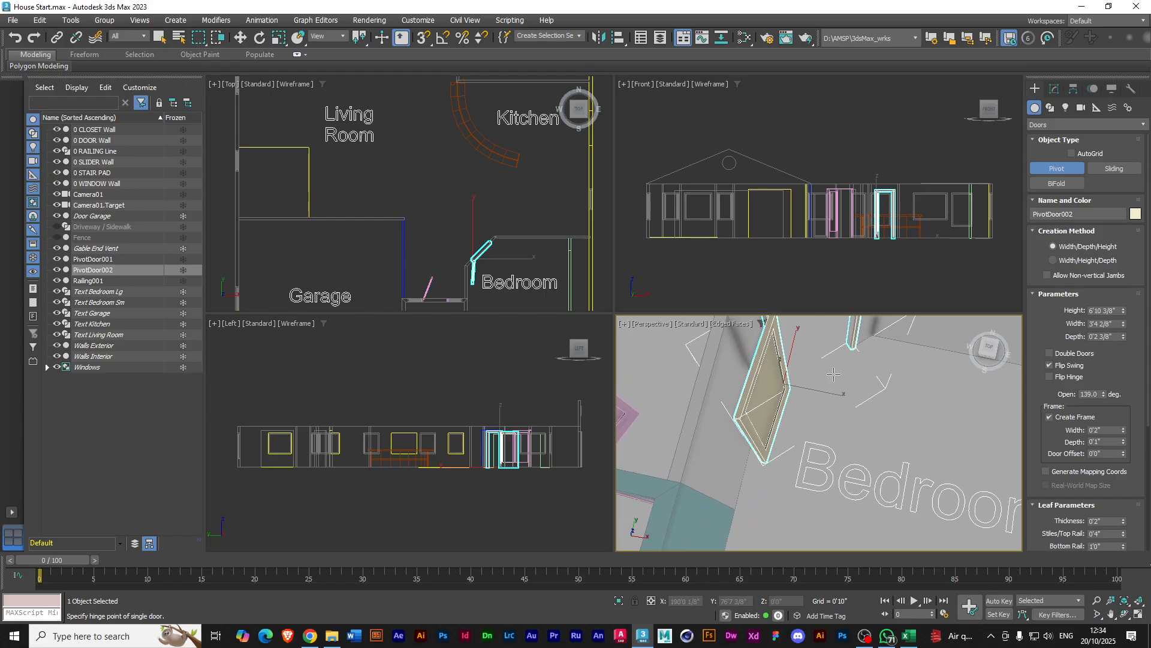
scroll(833, 373, down, 5)
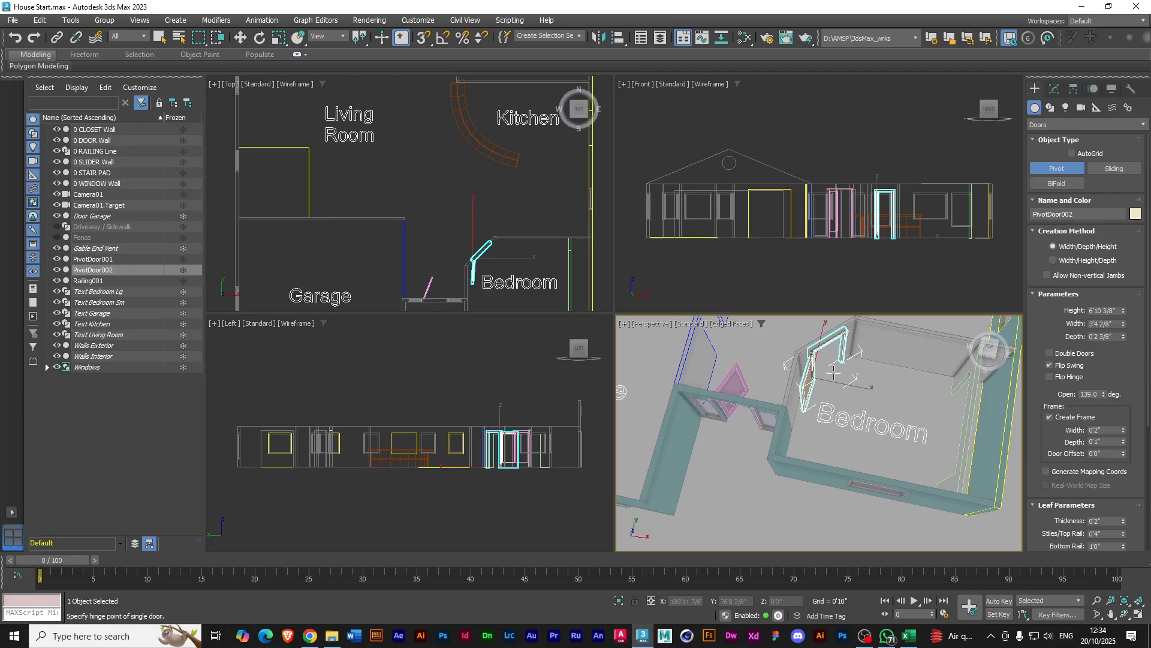
scroll(833, 373, down, 3)
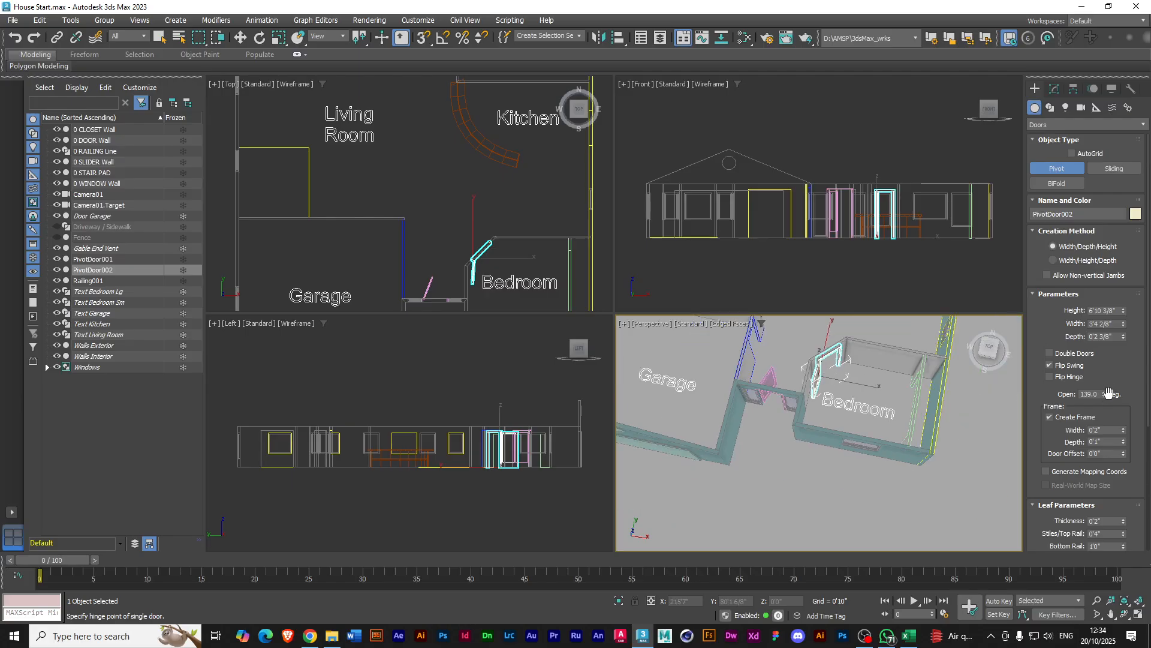
Set the bedroom door's opening angle to 83 degrees and check it by looking through the doorway
drag(1104, 395, 1109, 462)
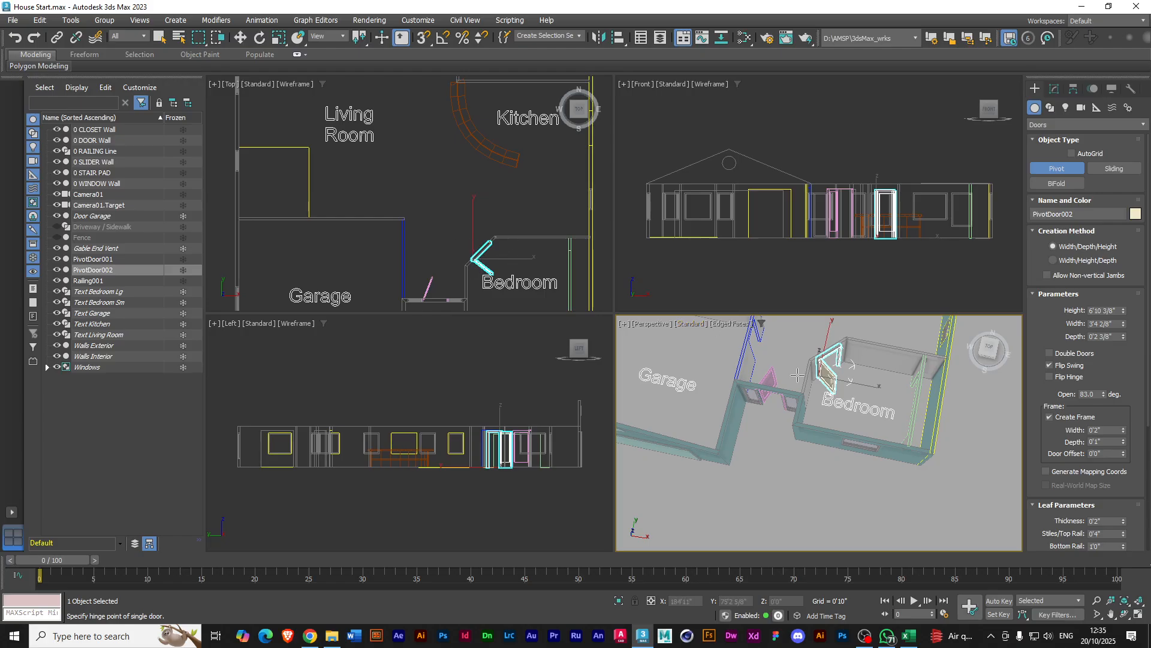
scroll(887, 399, up, 8)
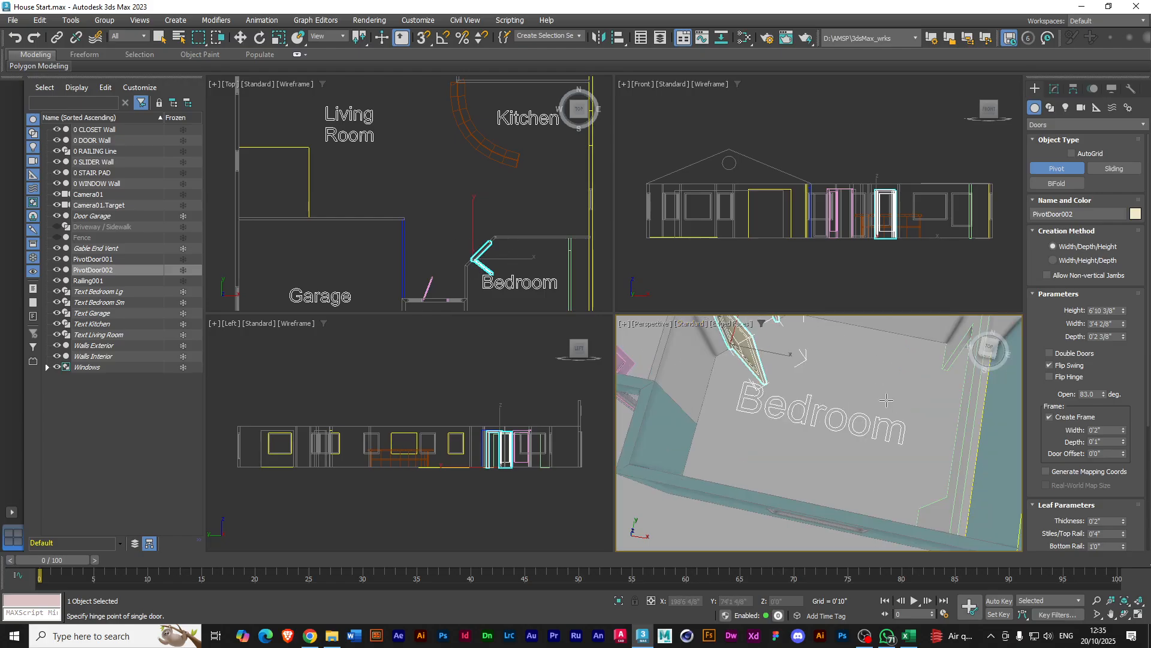
alt+middle_drag(757, 410, 881, 499)
alt+middle_drag(811, 484, 812, 453)
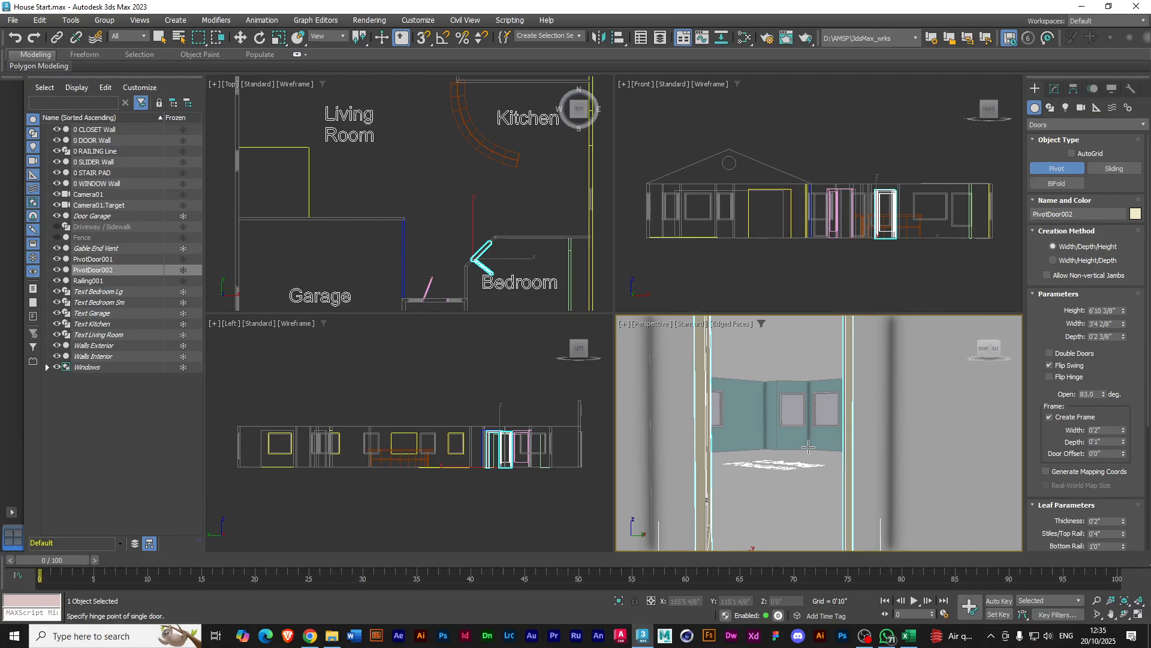
Turn Flip Hinge back on for the bedroom door and set its opening angle to 86 degrees
click(1049, 378)
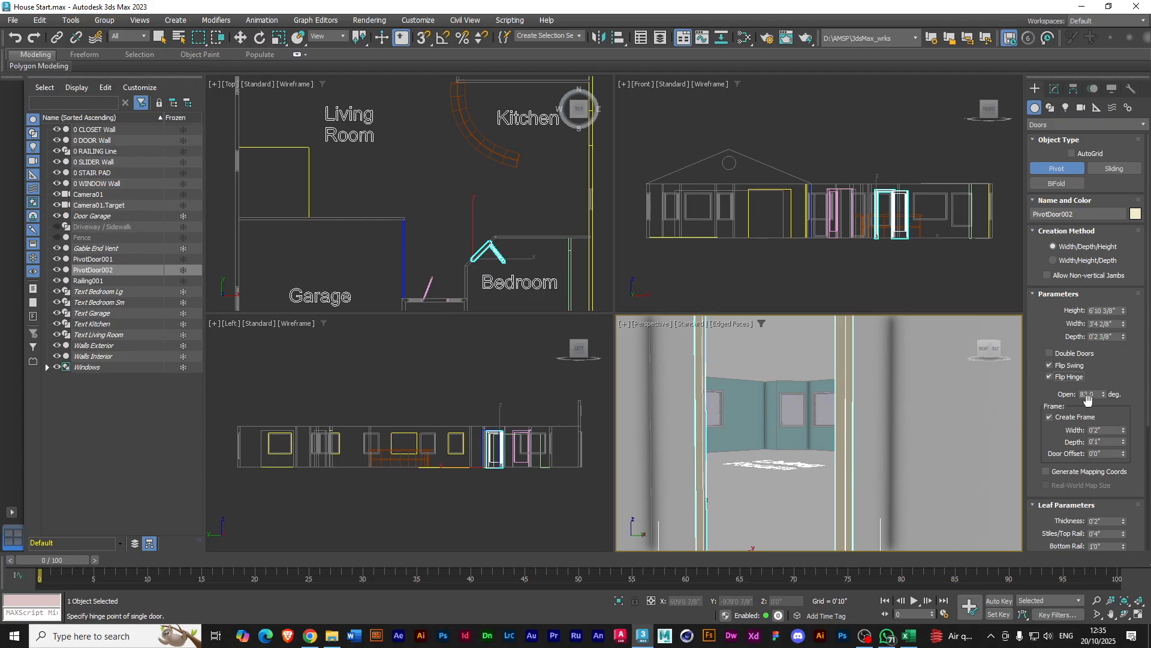
mouse_move(1103, 394)
mouse_down()
mouse_move(1095, 465)
mouse_move(1084, 391)
mouse_up()
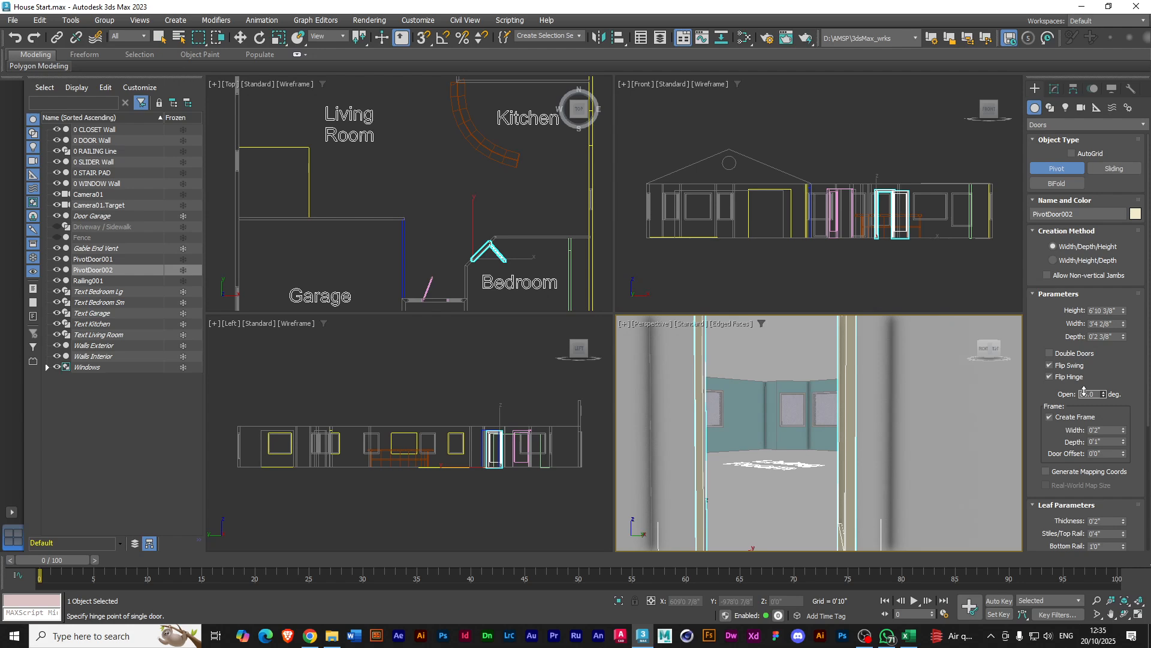
key(z)
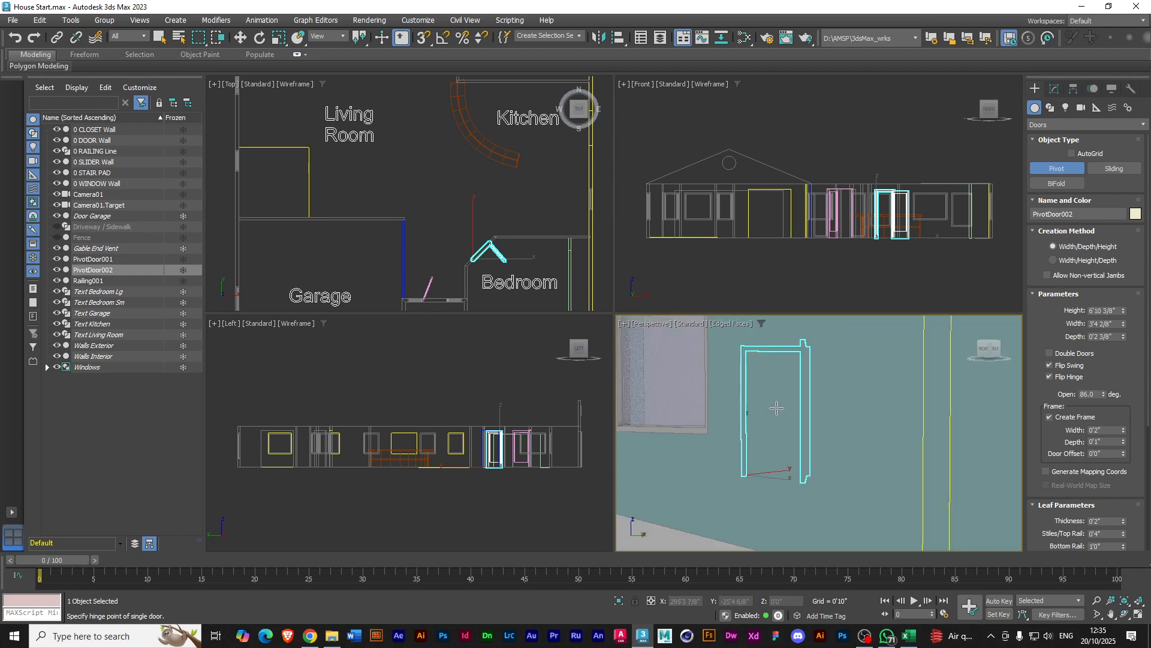
scroll(776, 408, down, 3)
alt+middle_drag(773, 376, 796, 459)
scroll(762, 384, down, 3)
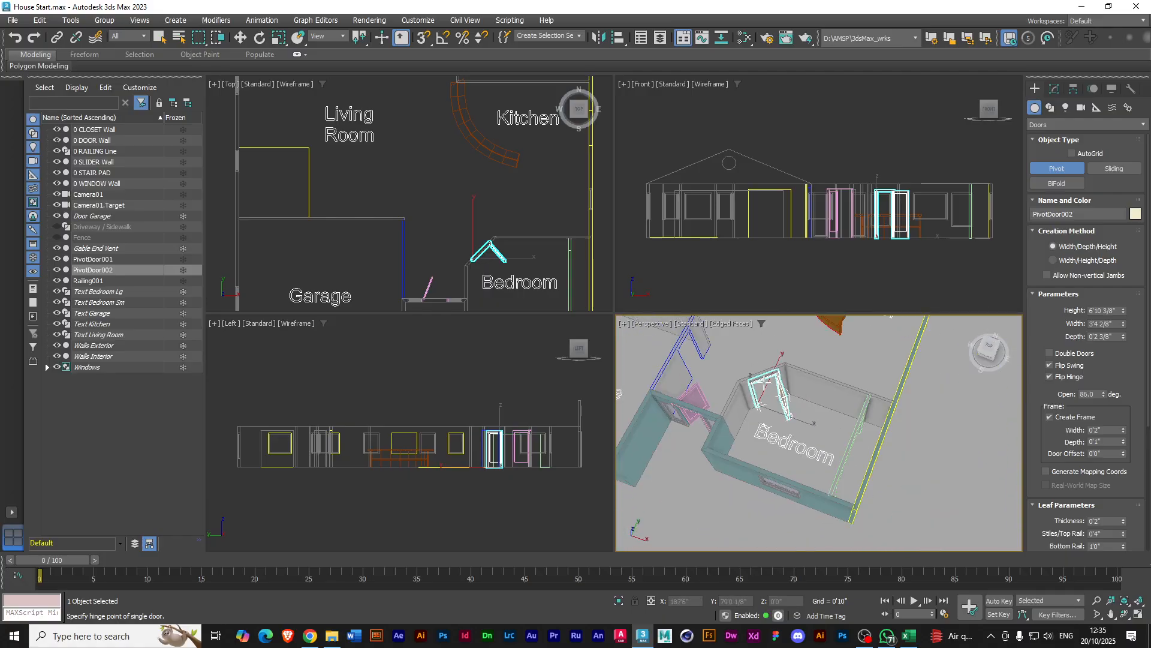
Examine the wide closet opening in the bedroom's interior wall from above and from inside the room
alt+middle_drag(842, 457, 928, 443)
middle_drag(845, 330, 785, 444)
scroll(782, 443, up, 3)
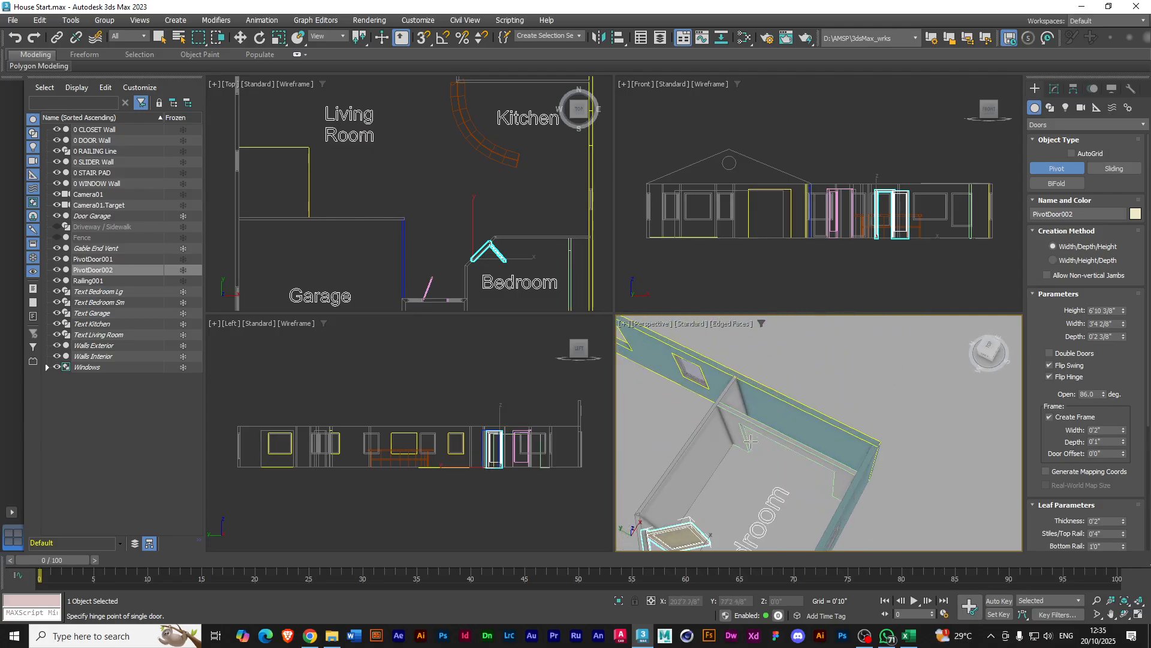
alt+middle_drag(804, 449, 800, 459)
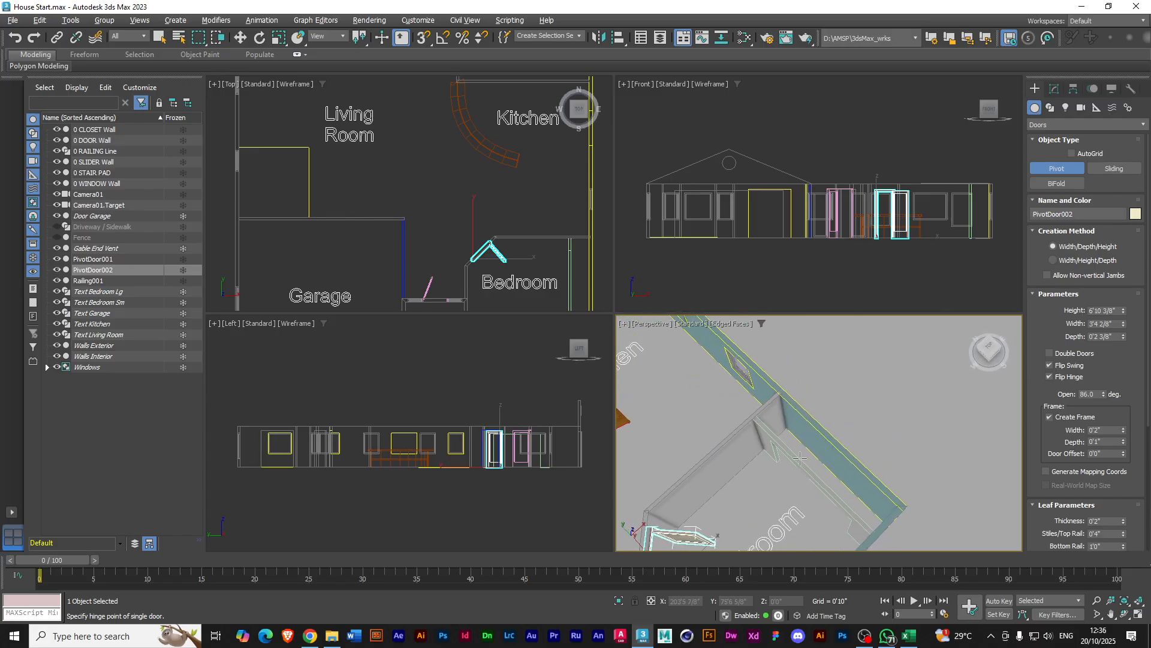
scroll(770, 448, down, 5)
middle_drag(693, 384, 813, 379)
scroll(799, 448, up, 8)
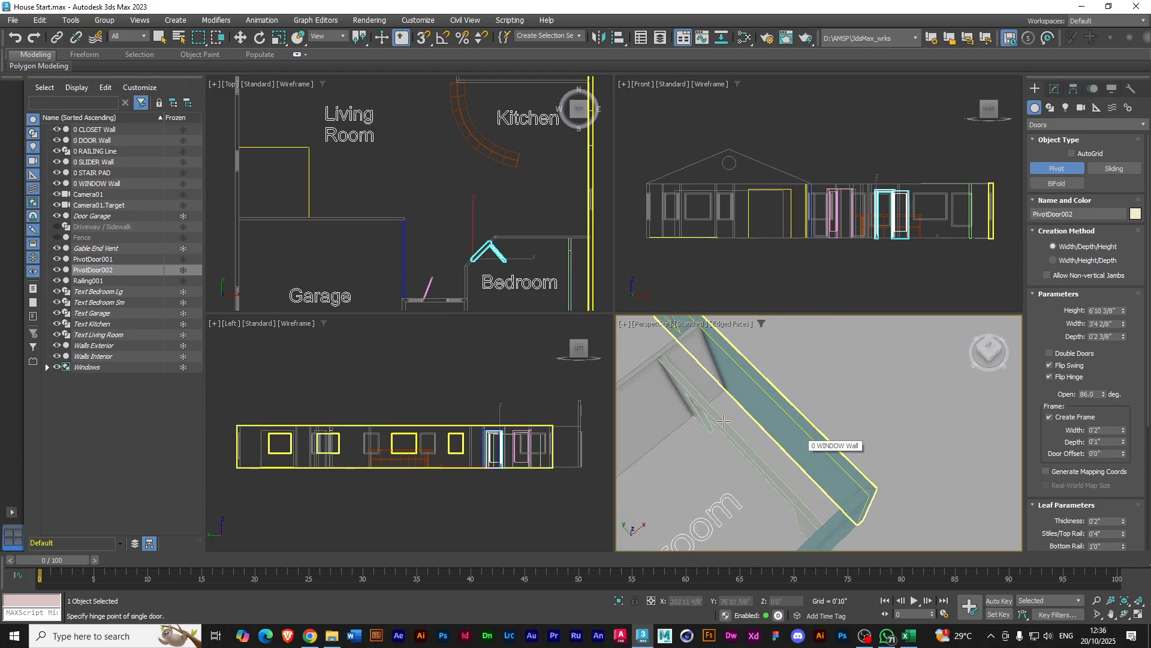
mouse_move(720, 450)
alt+middle_down()
mouse_move(750, 432)
mouse_move(711, 414)
mouse_move(735, 434)
alt+middle_up()
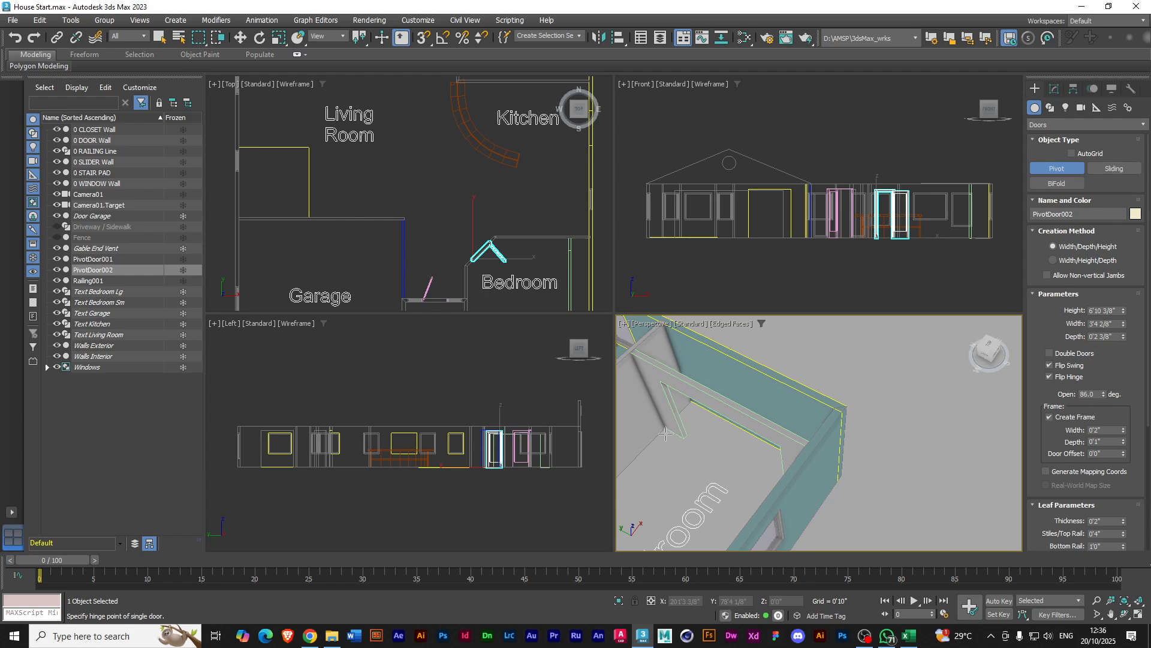
scroll(690, 426, up, 2)
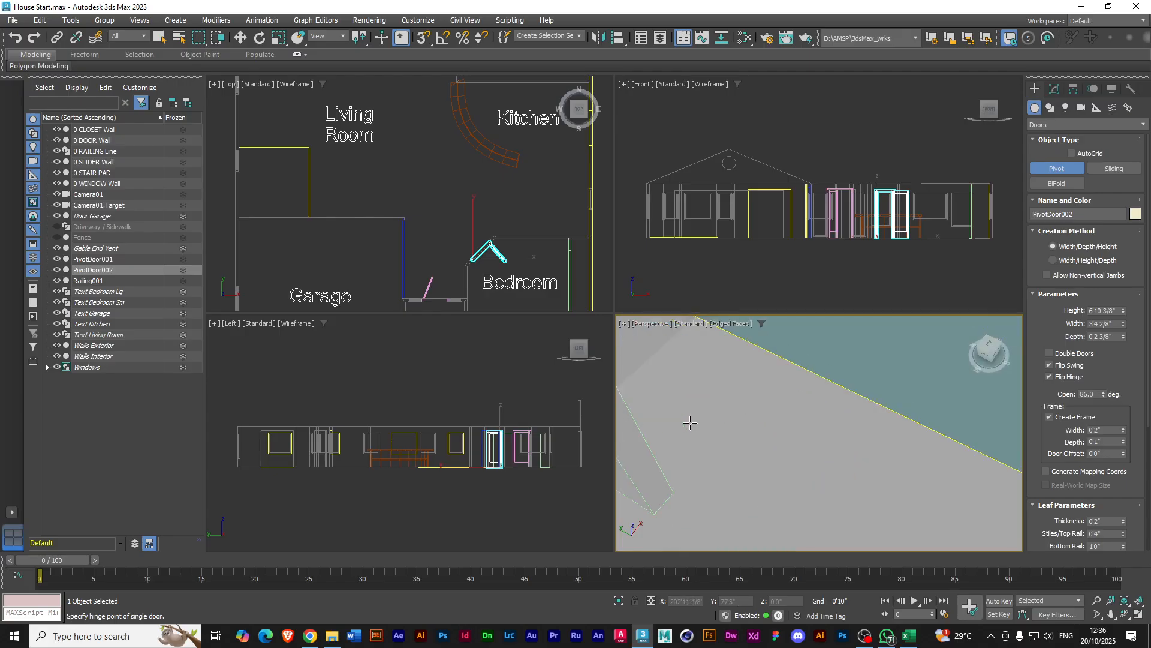
scroll(689, 433, down, 2)
alt+middle_drag(687, 440, 795, 451)
scroll(816, 455, up, 2)
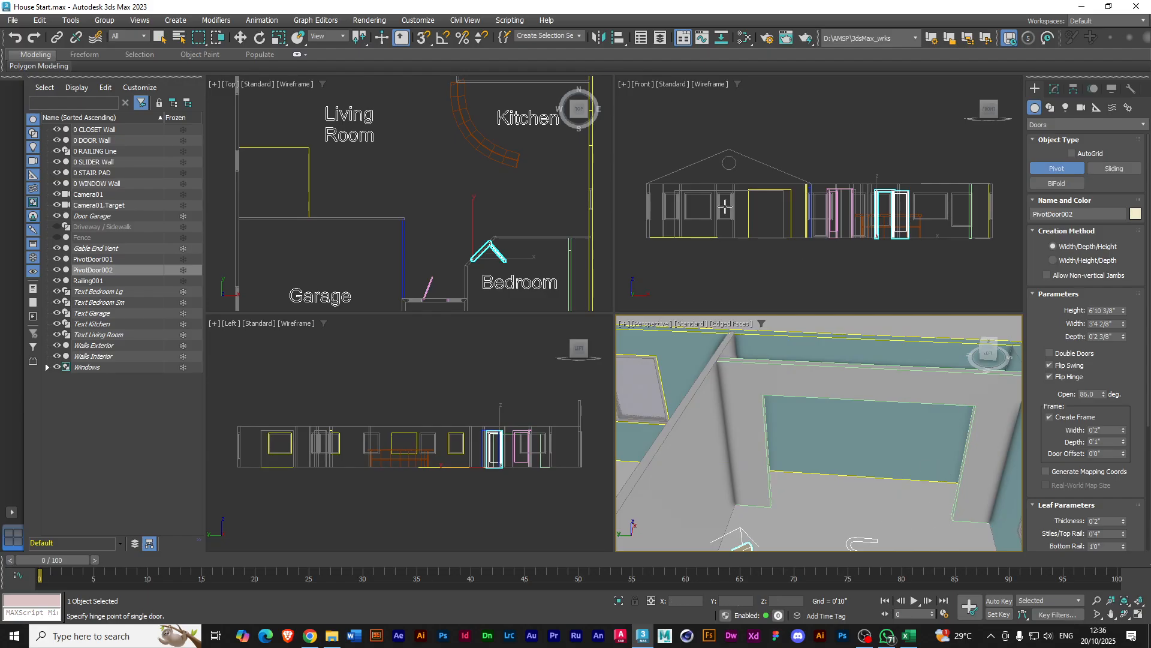
scroll(560, 277, up, 4)
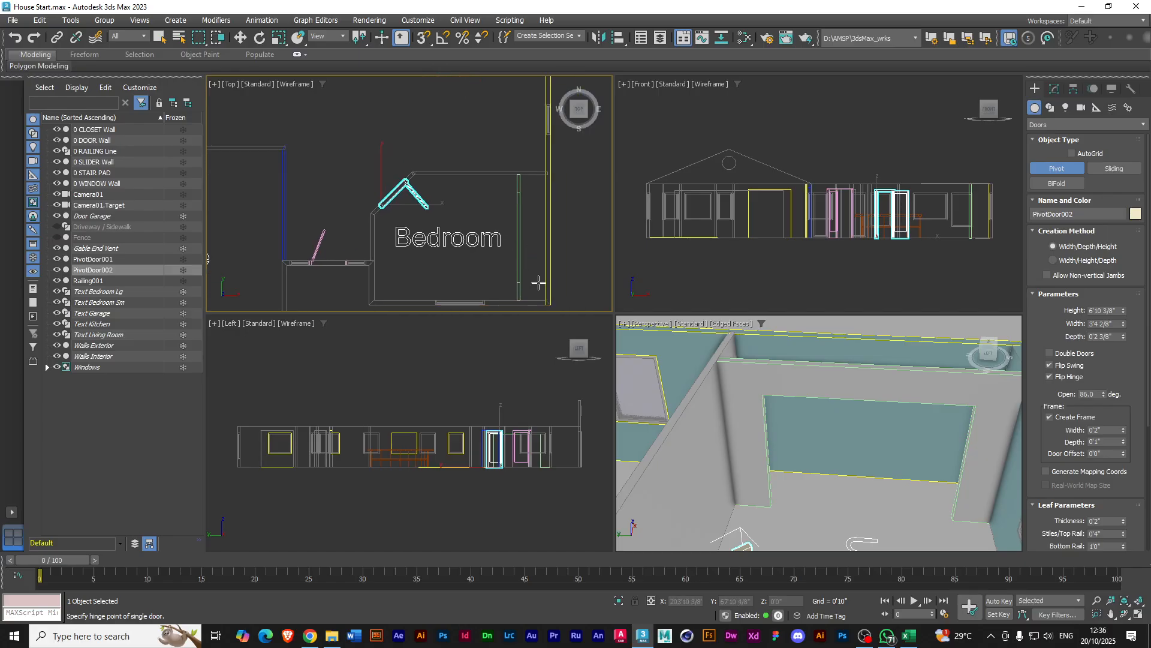
scroll(521, 262, up, 3)
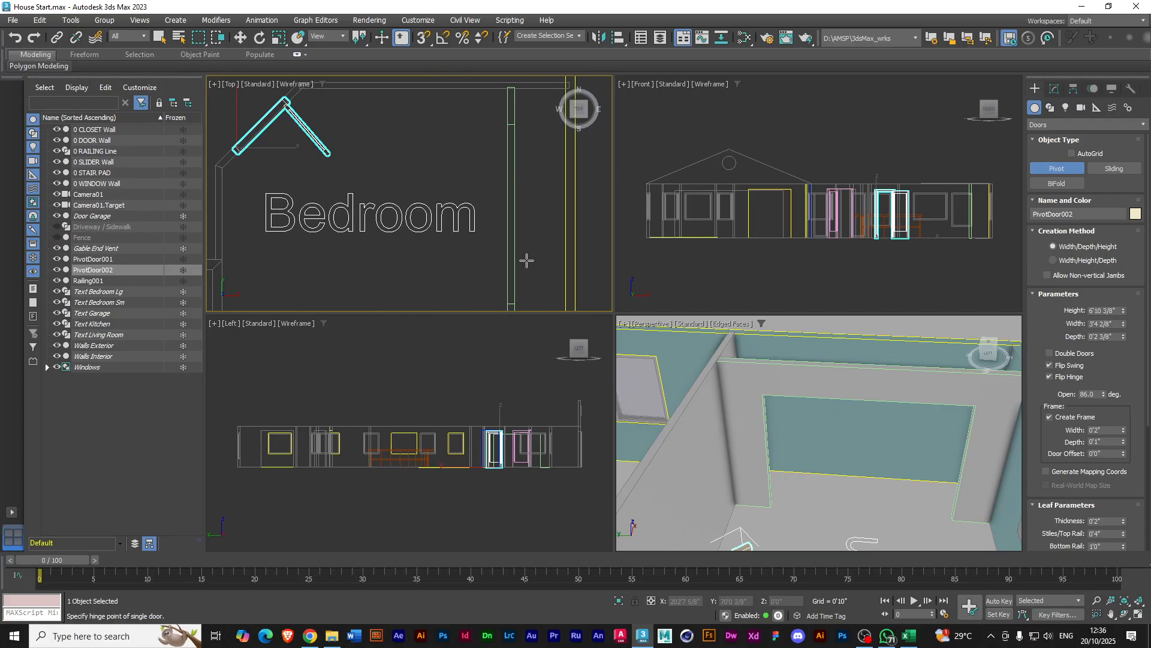
middle_drag(525, 257, 514, 239)
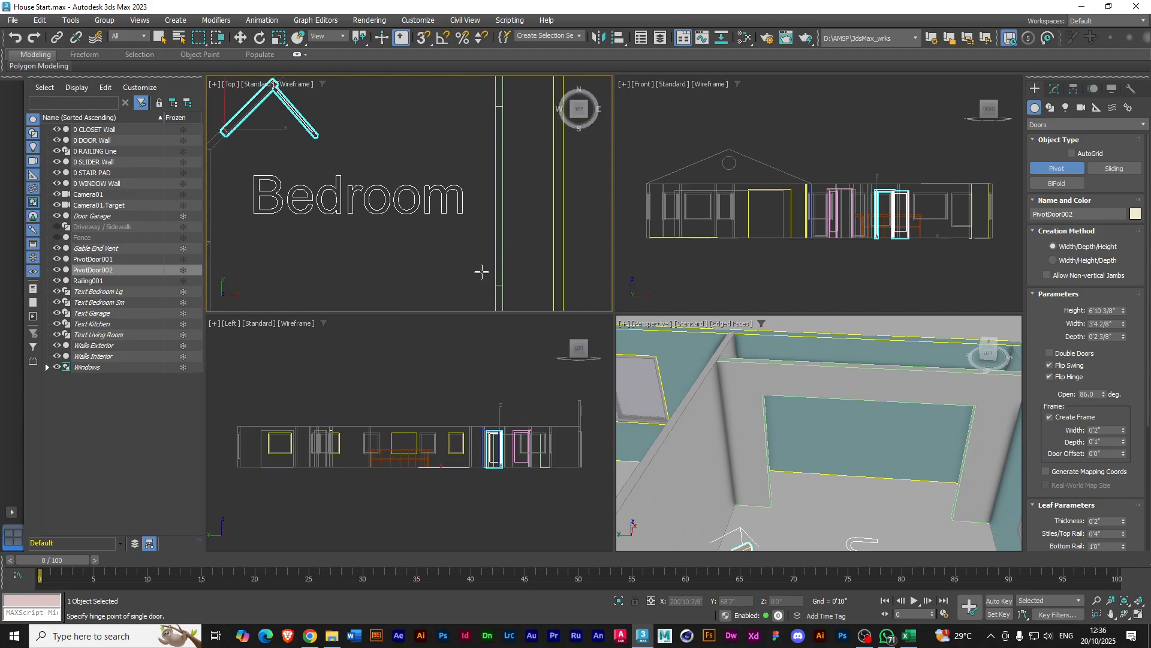
click(1105, 171)
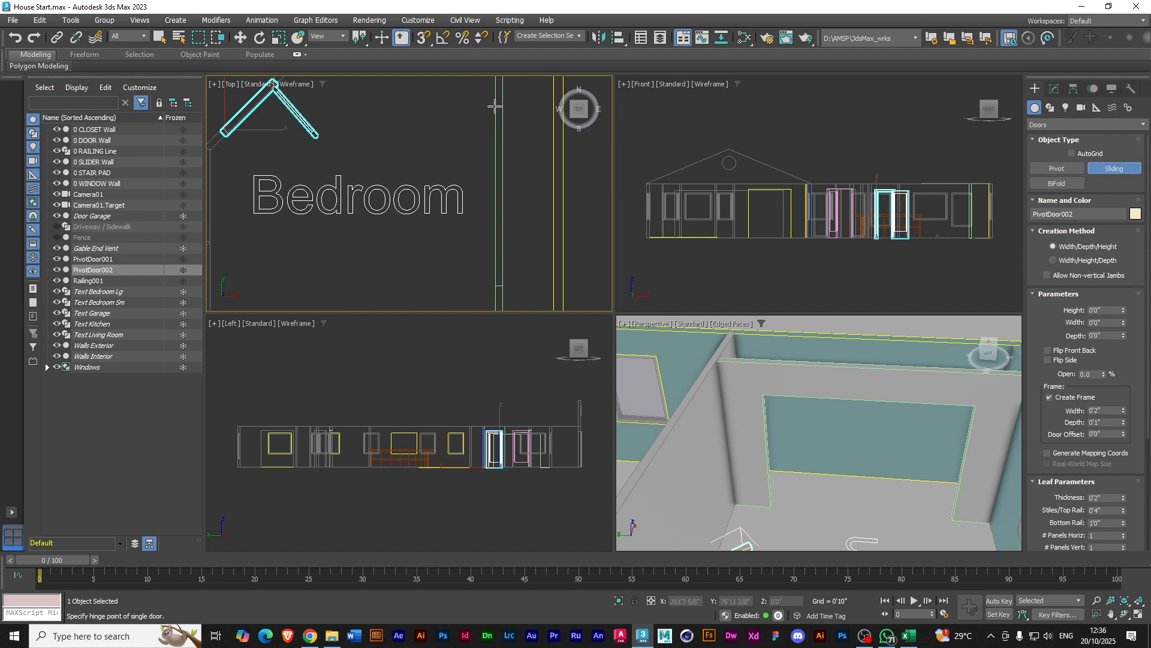
drag(495, 105, 496, 286)
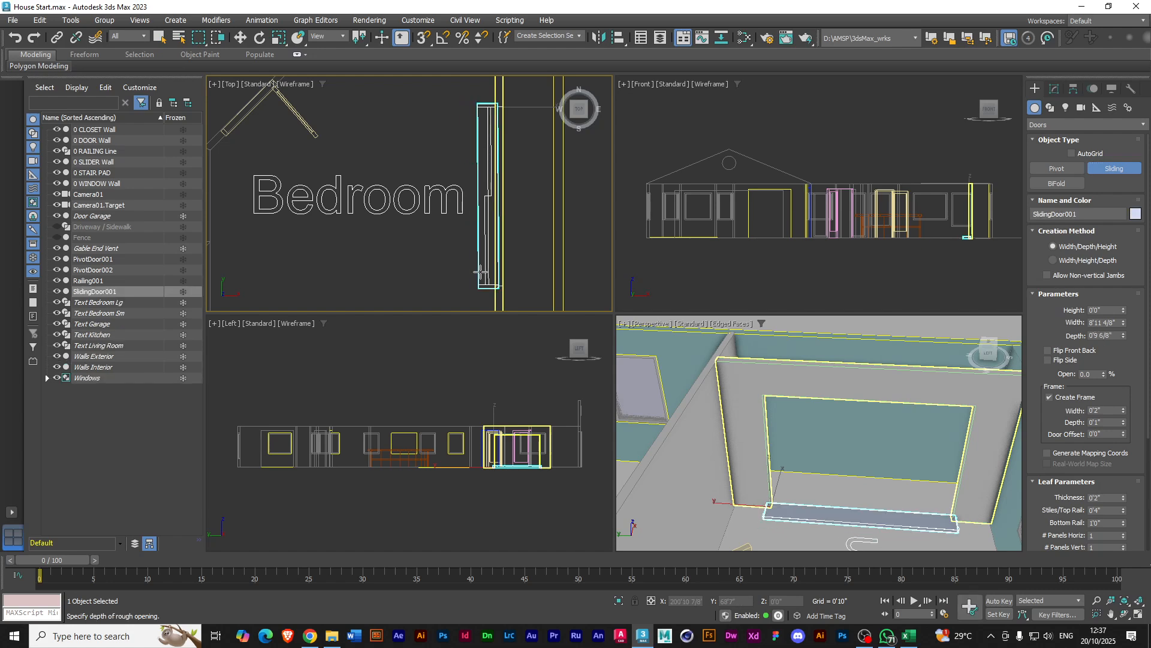
right_click(481, 272)
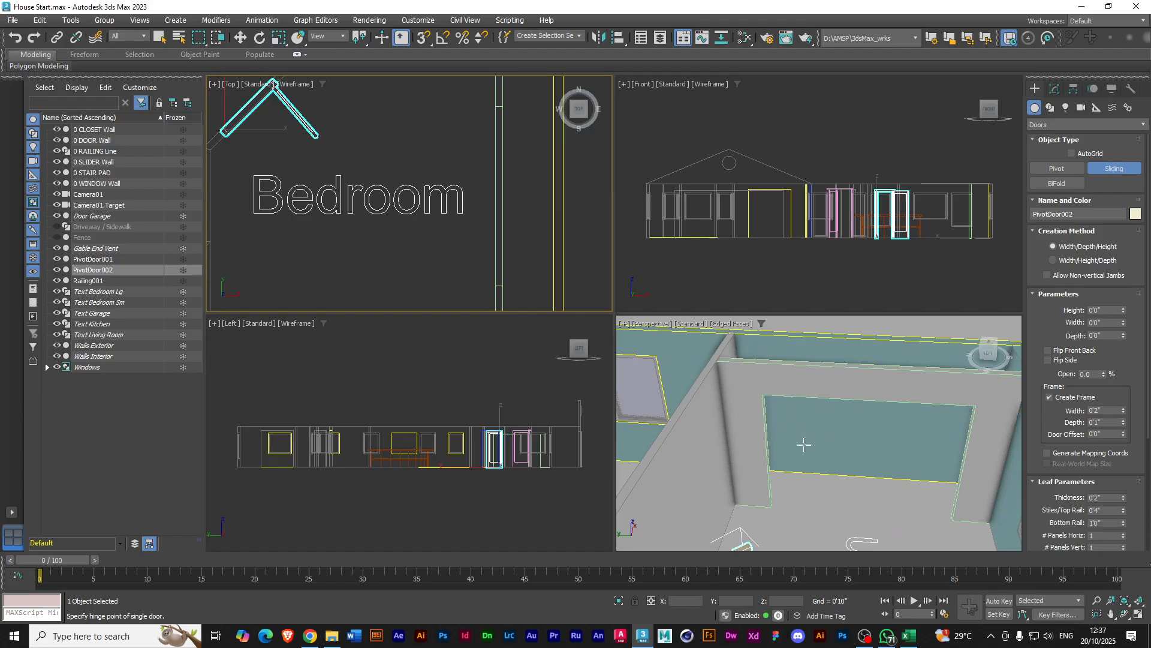
Examine the bedroom's closet opening and its surroundings in an enlarged perspective view
key(alt+w)
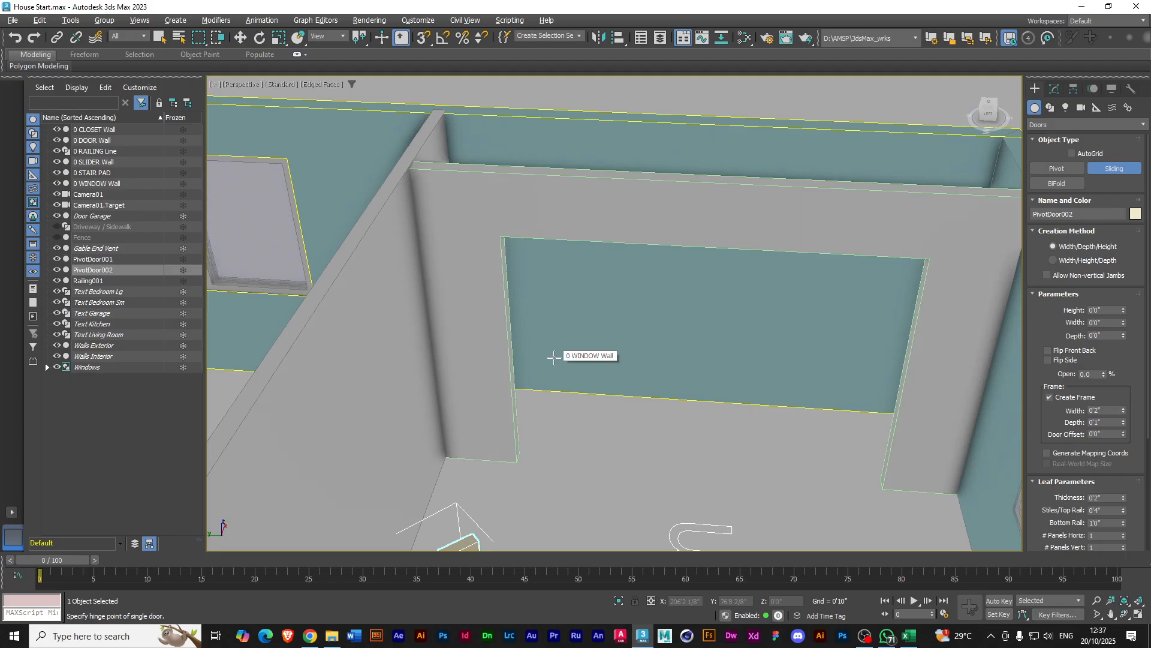
middle_drag(658, 402, 711, 412)
middle_drag(642, 414, 671, 414)
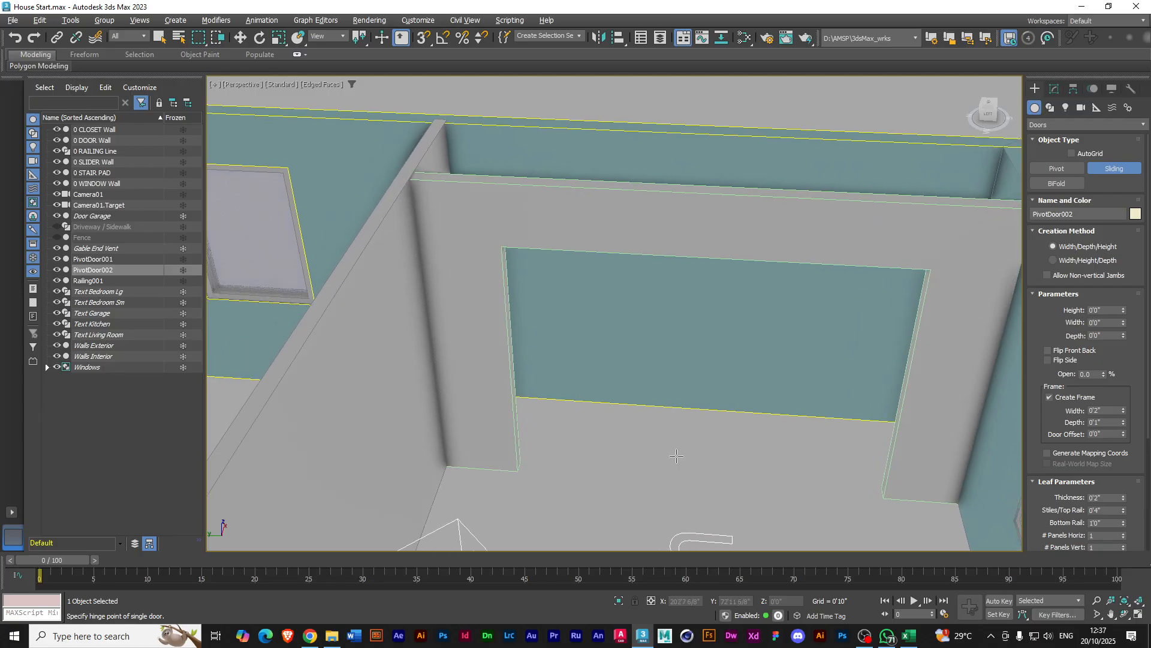
scroll(677, 456, up, 7)
scroll(670, 448, down, 10)
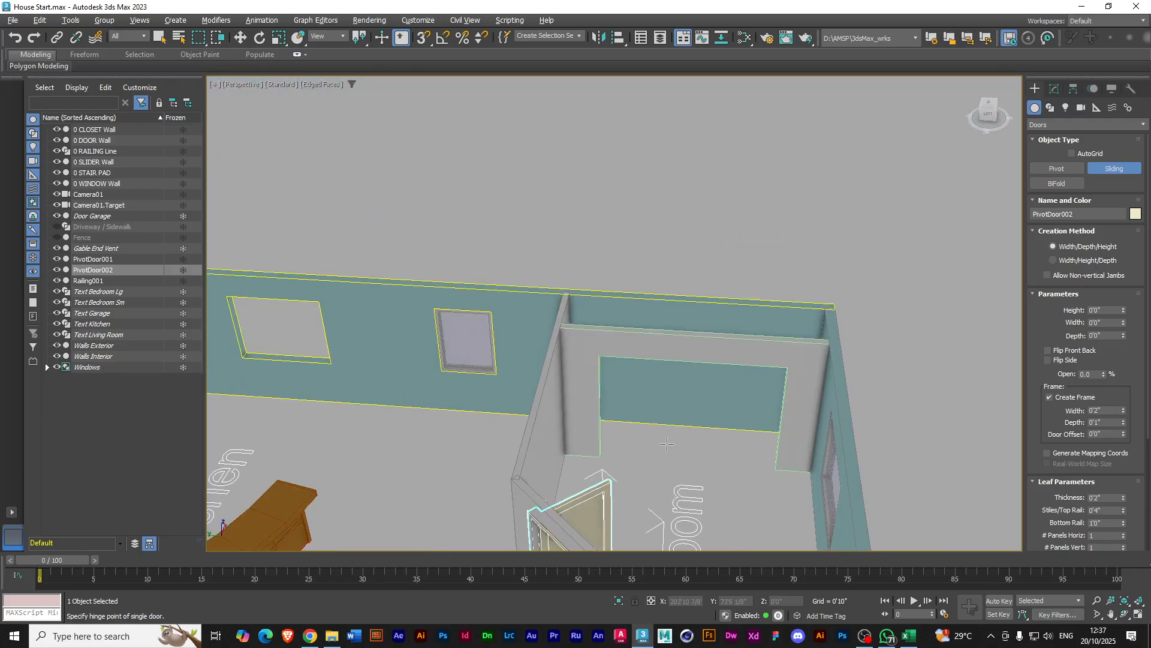
scroll(667, 444, up, 5)
scroll(665, 435, down, 6)
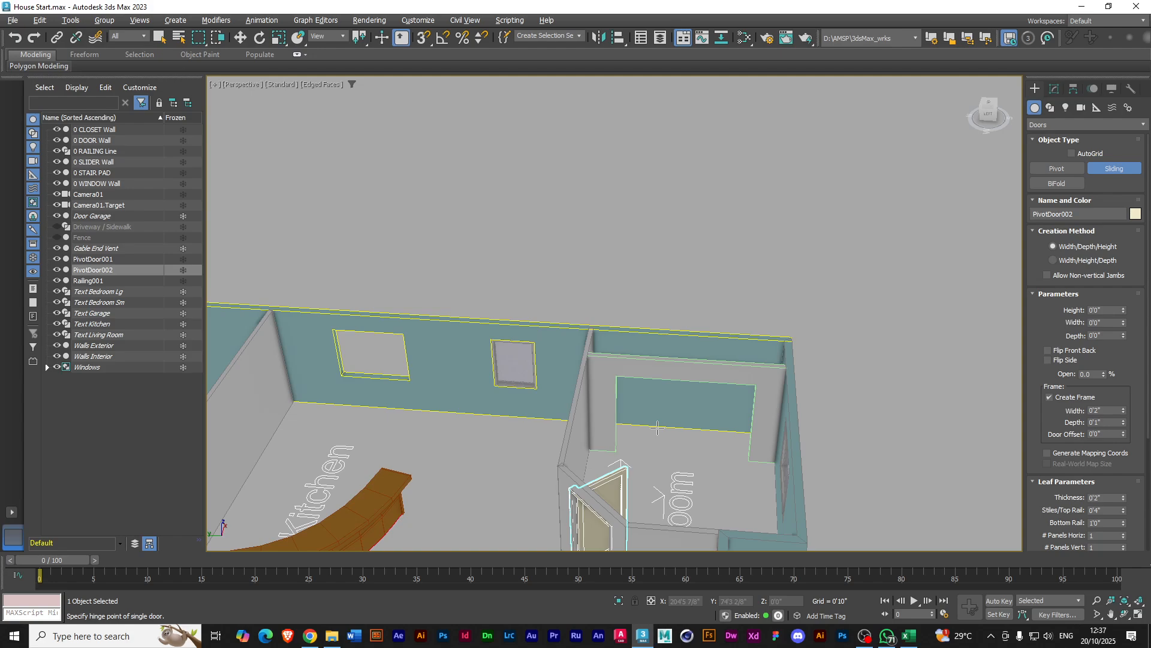
alt+middle_drag(657, 427, 627, 427)
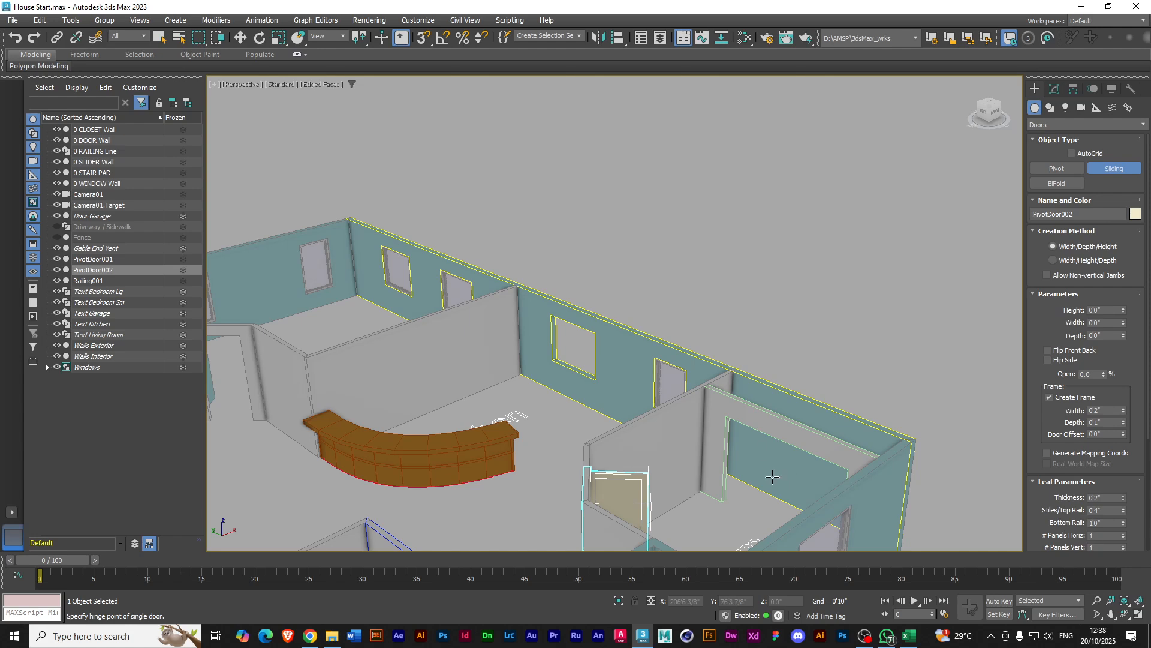
Create a sliding door across the bedroom's closet opening, about 9'0" wide, 0'5 1/8" deep and 6'5 1/8" high
alt+middle_drag(739, 459, 783, 484)
scroll(740, 432, up, 5)
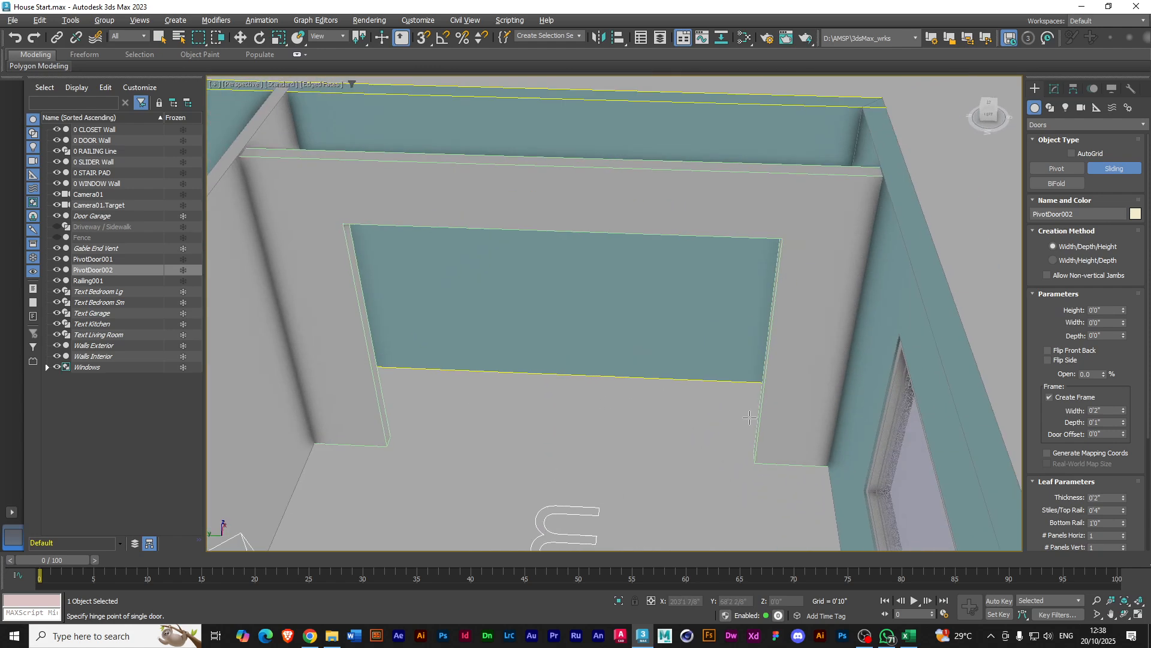
scroll(677, 440, up, 1)
alt+middle_drag(654, 460, 663, 410)
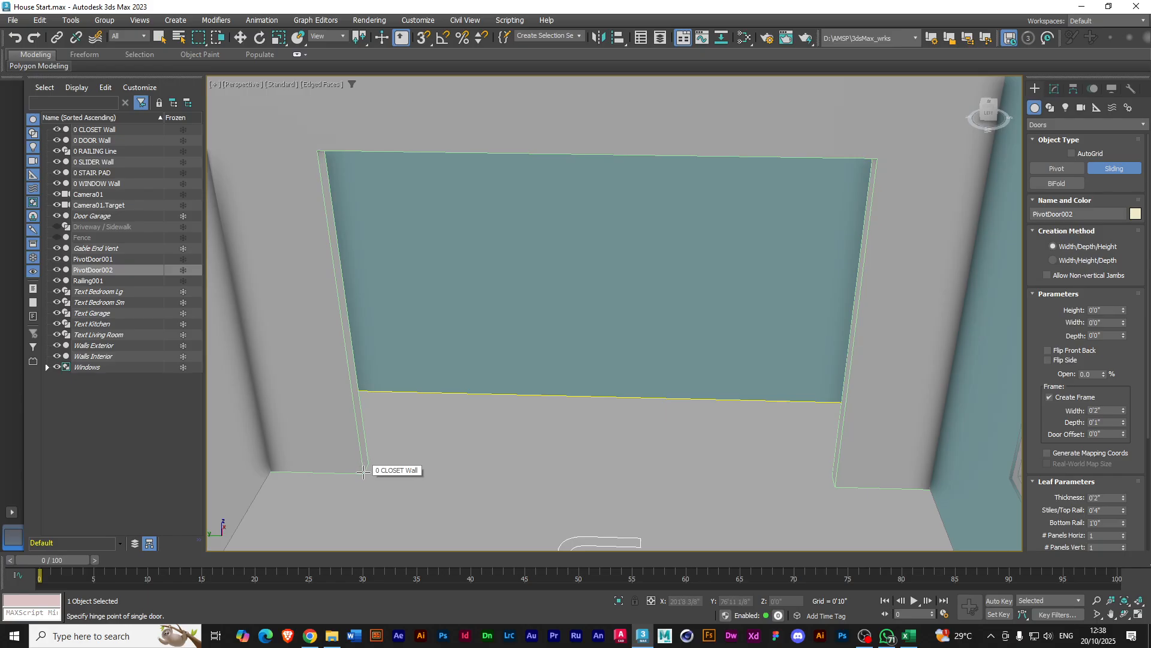
drag(363, 472, 835, 487)
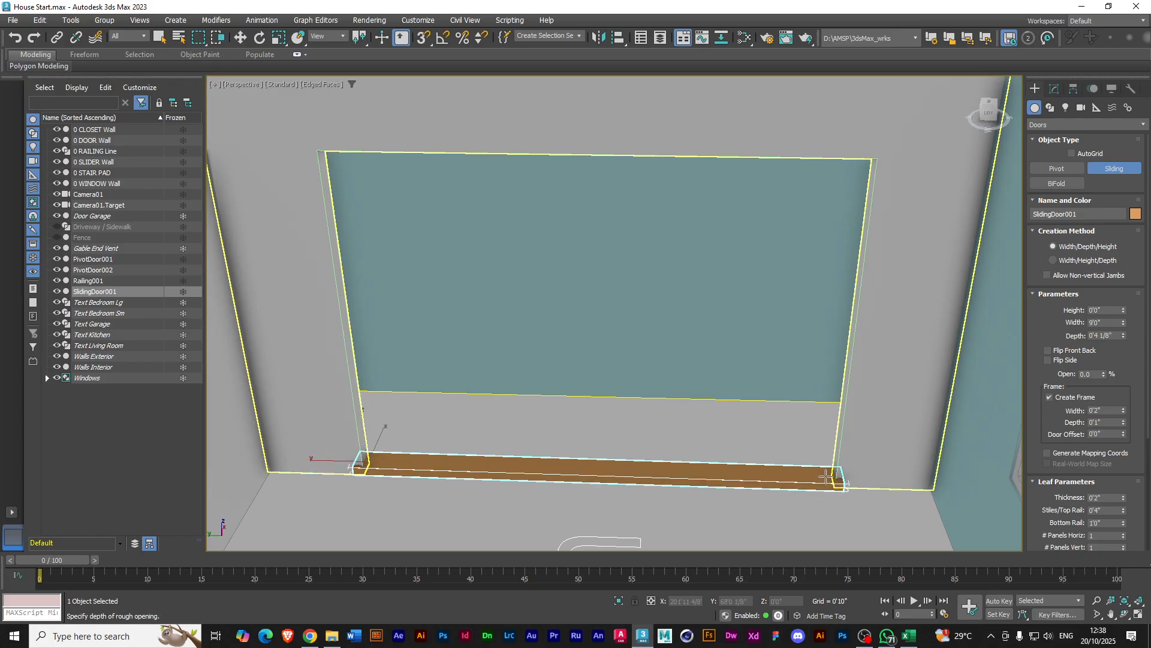
alt+middle_drag(827, 470, 834, 504)
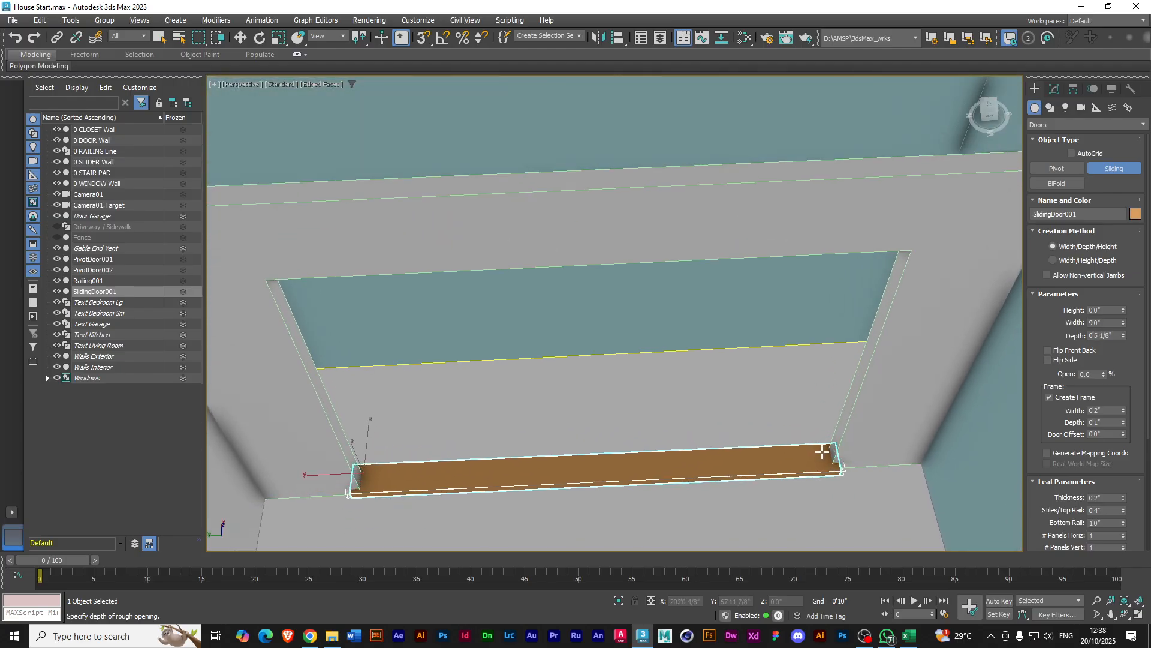
click(822, 452)
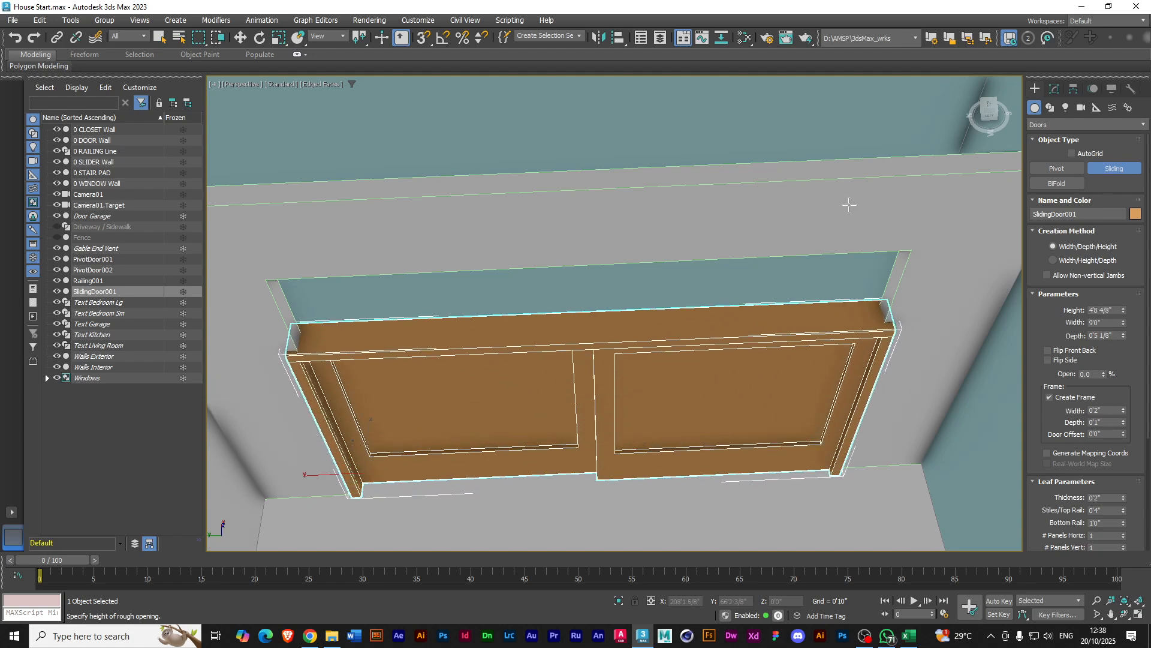
click(862, 124)
Check the closet's sliding door from outside the bedroom and set its leaf panels to Glass
alt+middle_drag(871, 364, 850, 327)
scroll(634, 370, down, 4)
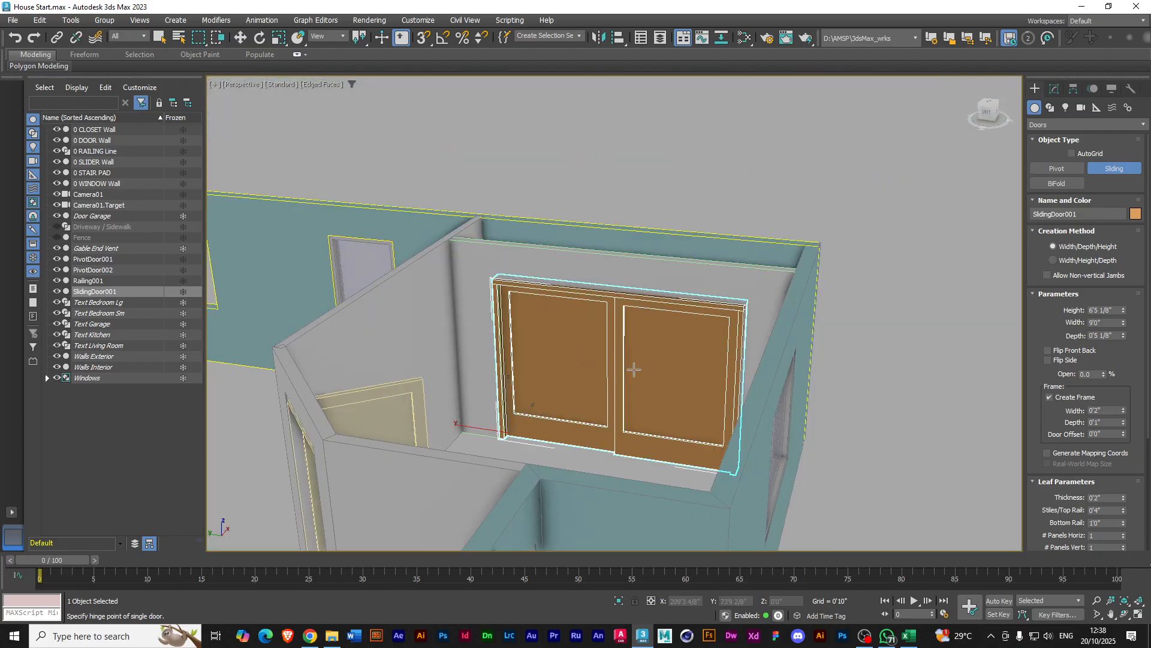
scroll(634, 370, down, 2)
mouse_move(577, 378)
alt+middle_down()
mouse_move(700, 413)
mouse_move(592, 386)
alt+middle_up()
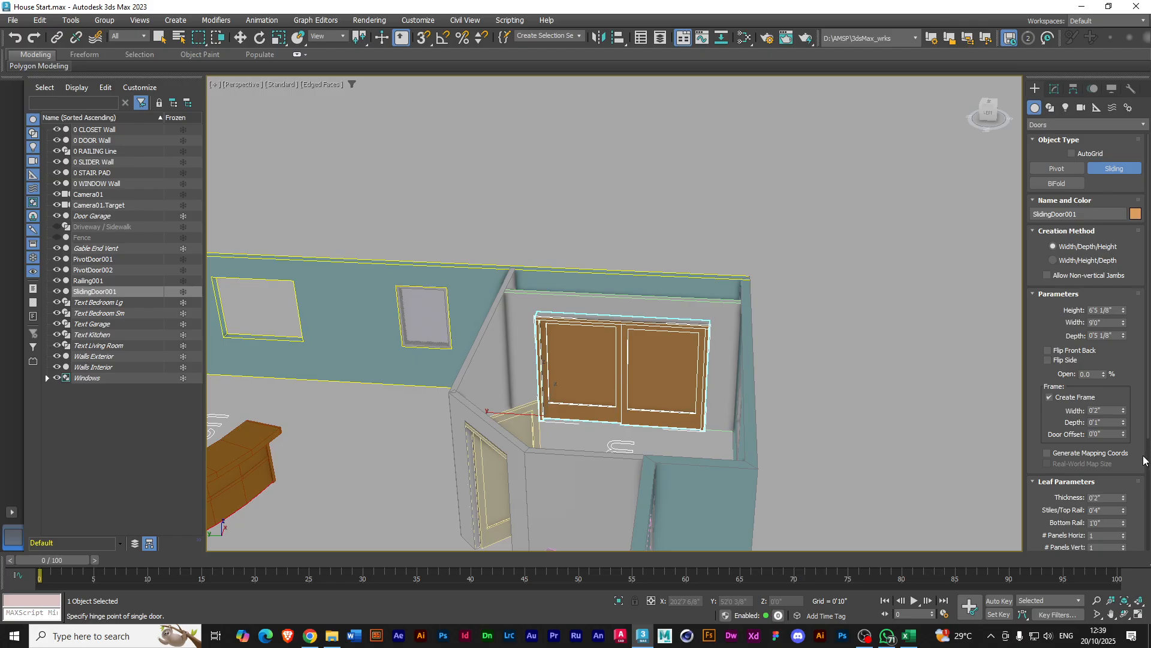
scroll(1147, 454, down, 5)
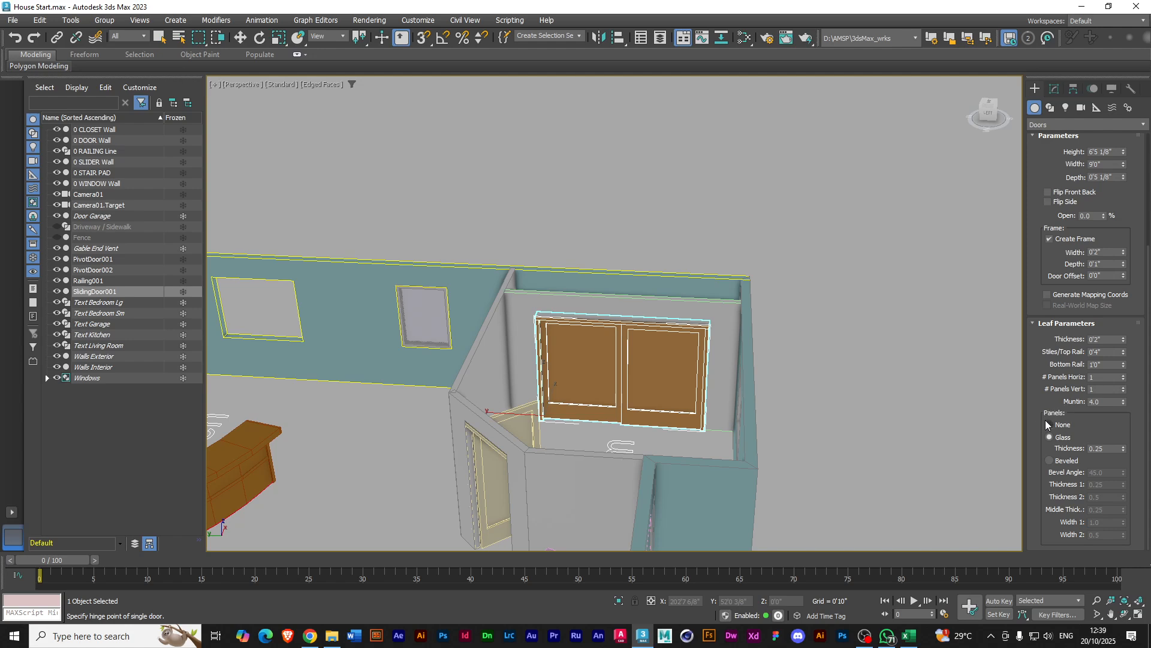
click(1050, 437)
Survey the house from several angles and examine the doorway opening in the garage's interior wall
scroll(558, 395, down, 3)
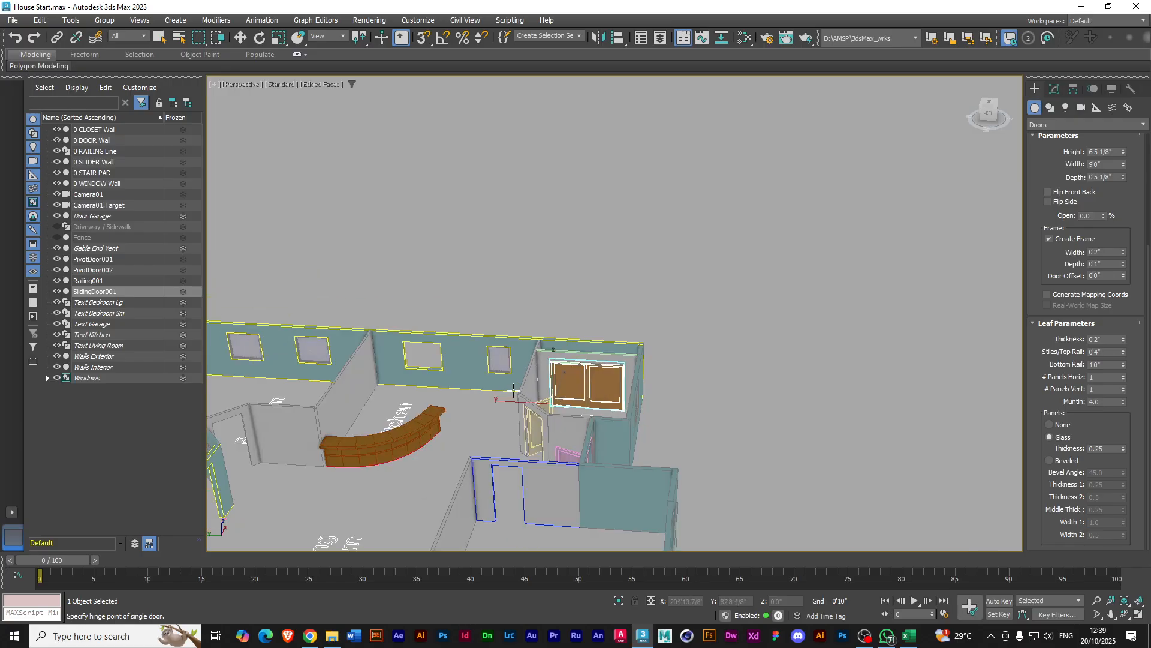
scroll(514, 391, down, 3)
scroll(516, 395, up, 4)
alt+middle_drag(527, 391, 451, 367)
alt+middle_drag(355, 318, 463, 359)
scroll(517, 426, up, 2)
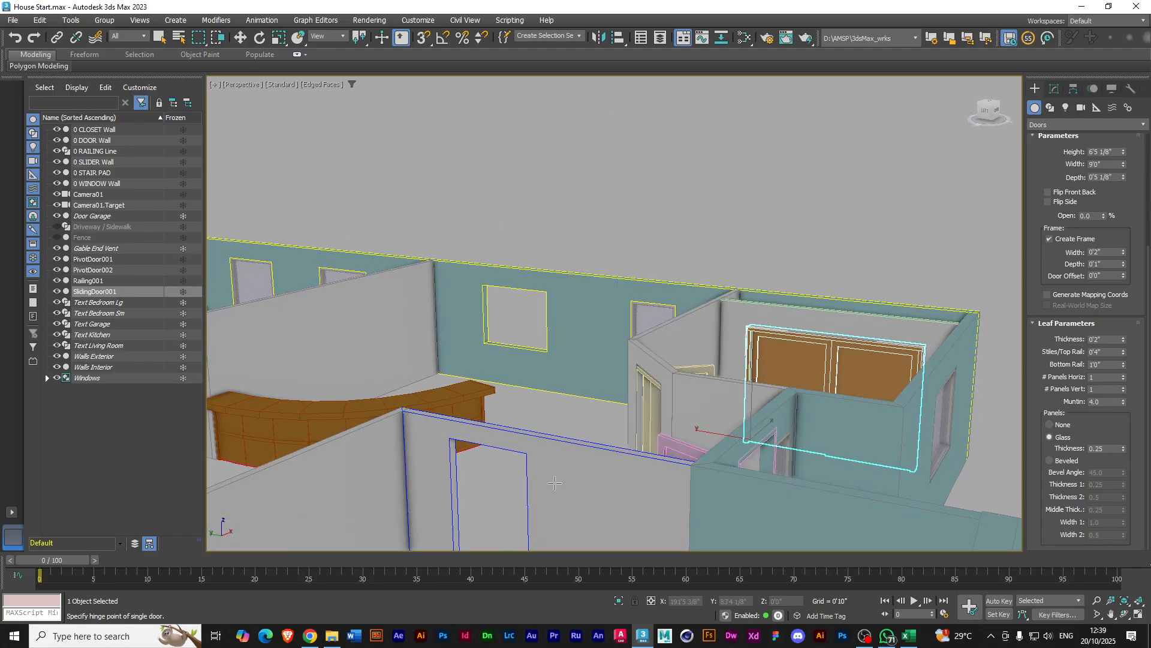
middle_drag(555, 481, 583, 369)
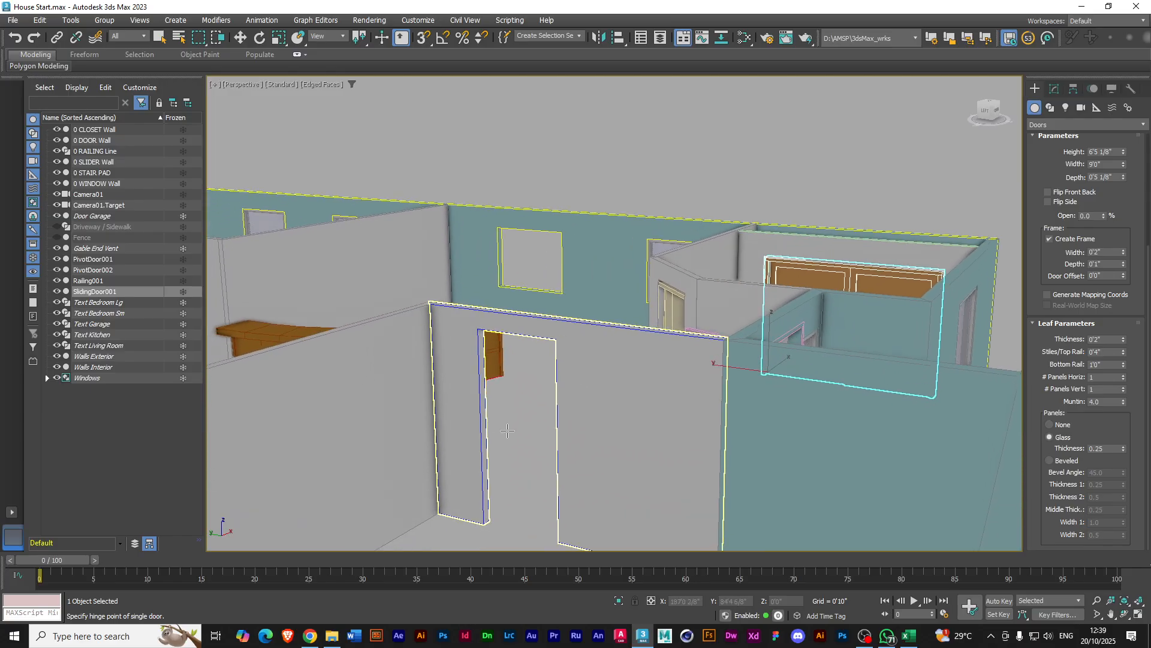
scroll(506, 444, down, 6)
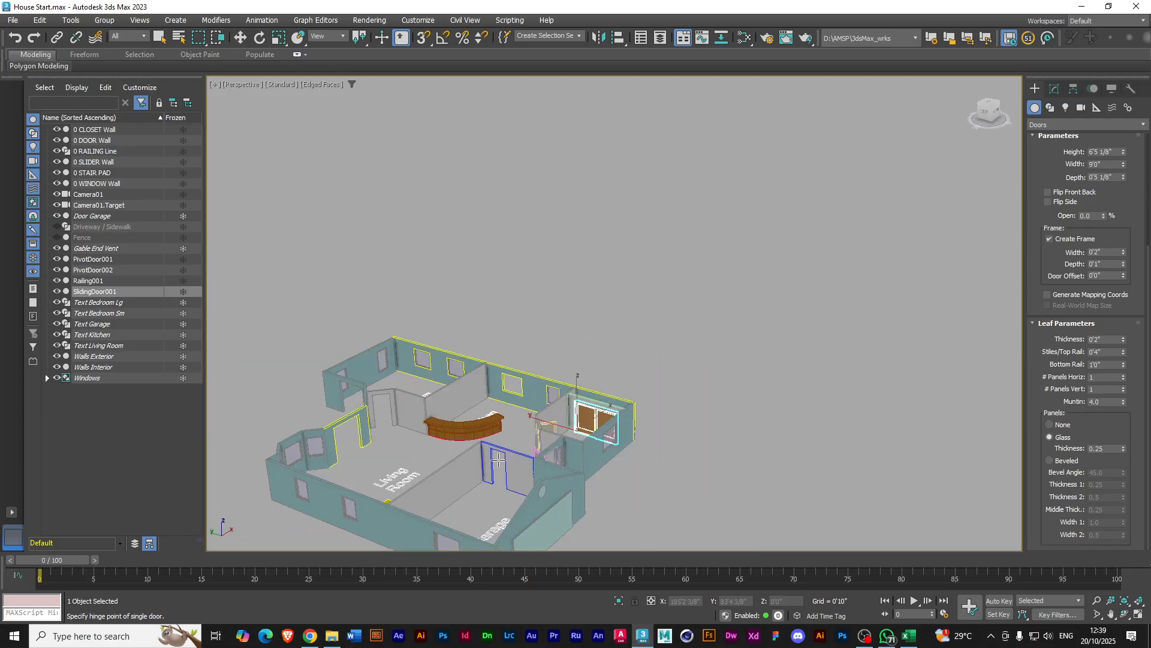
alt+middle_drag(479, 500, 470, 525)
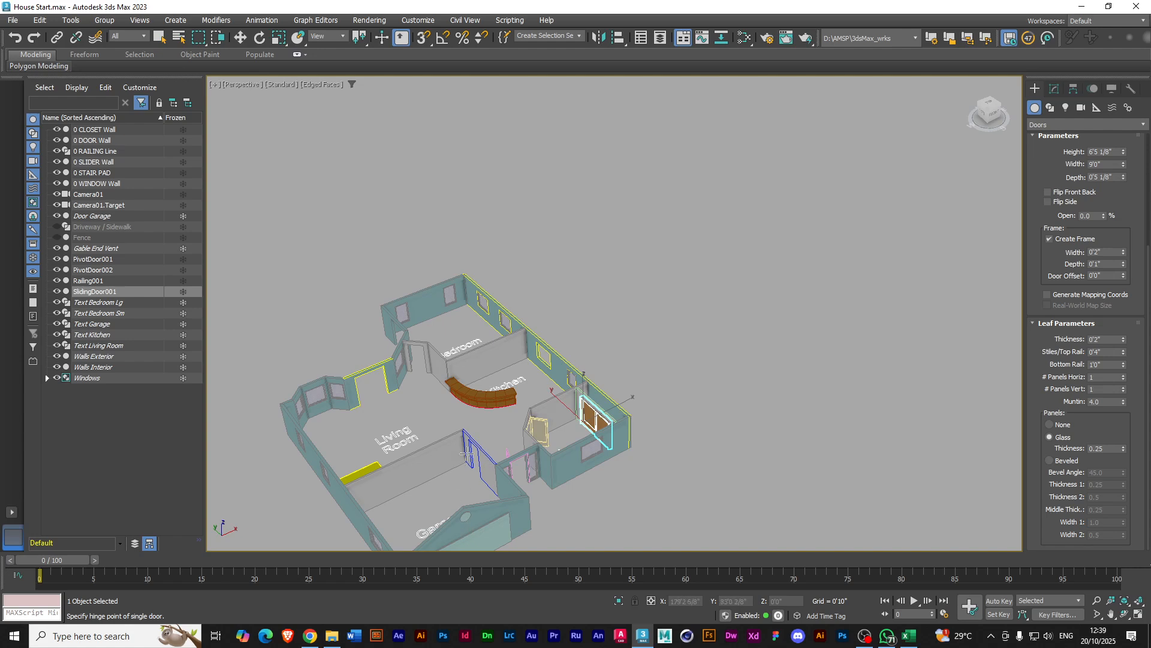
scroll(471, 471, up, 3)
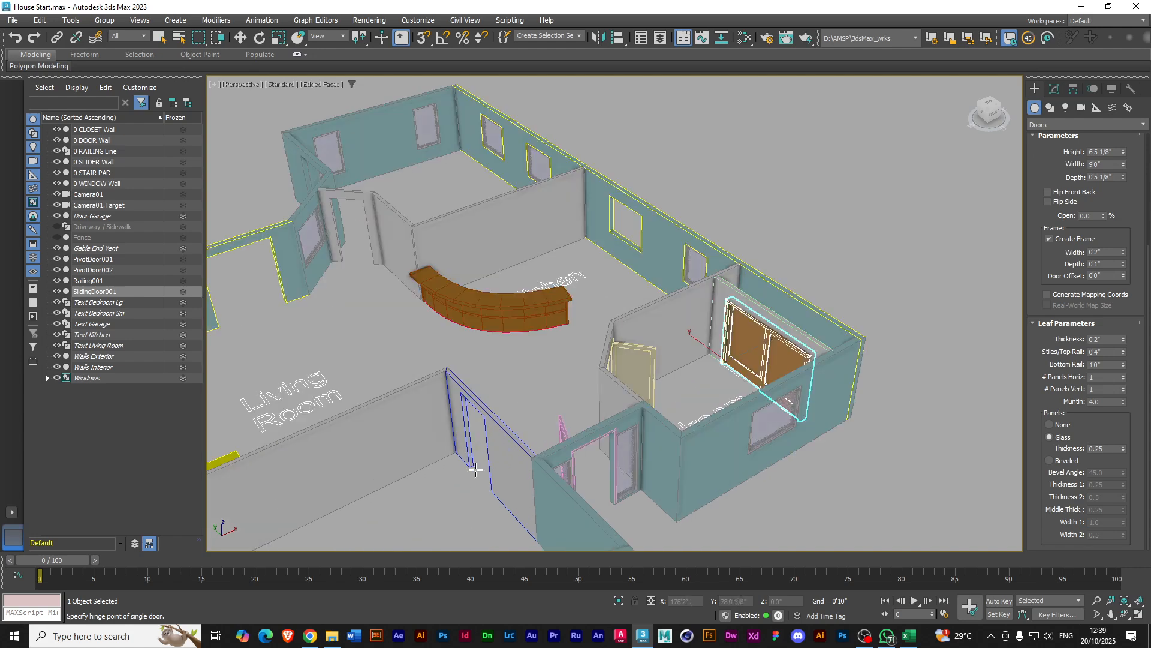
scroll(473, 471, up, 4)
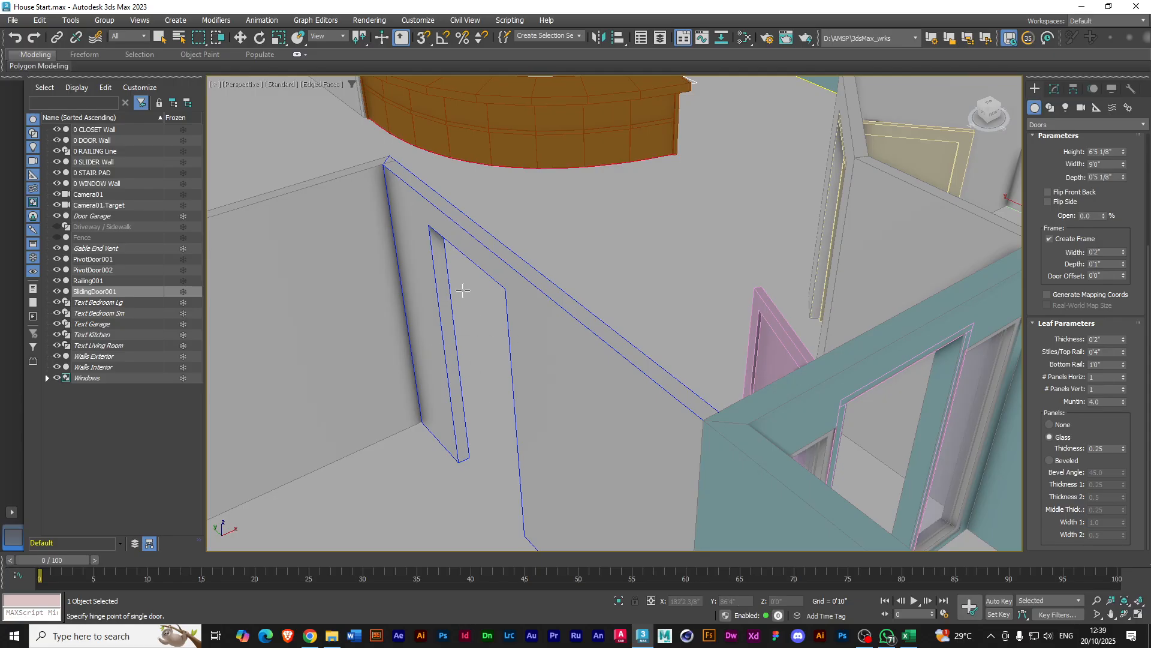
Examine the garage's interior doorway in plan and in perspective, down to its jambs at floor level
key(alt+w)
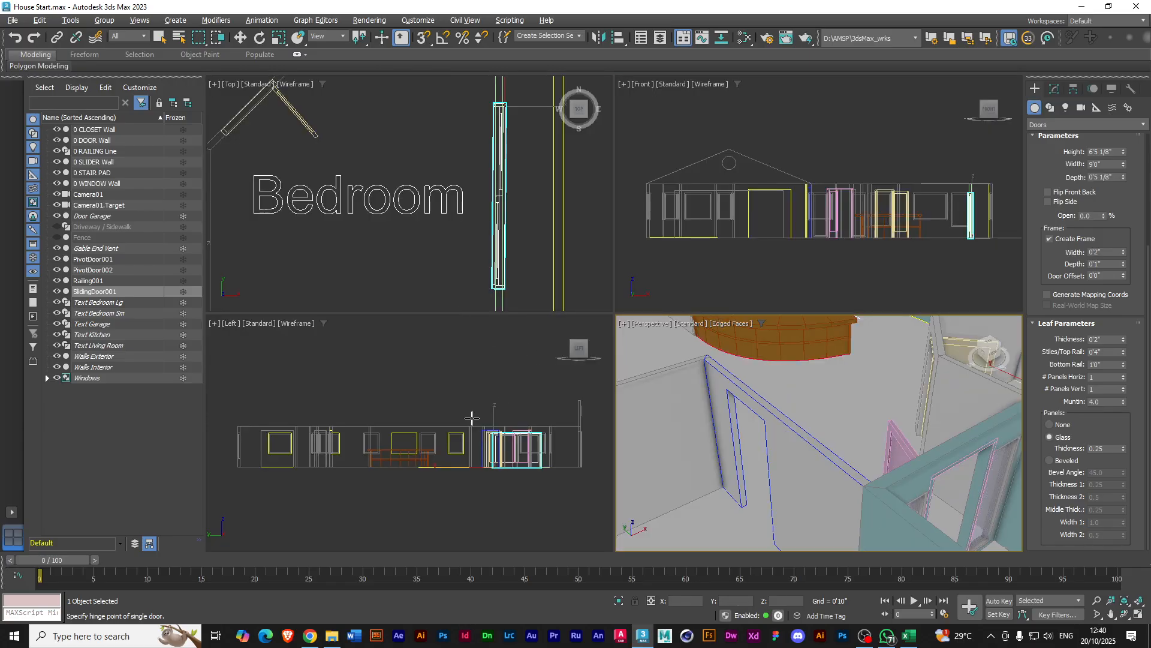
scroll(344, 234, down, 5)
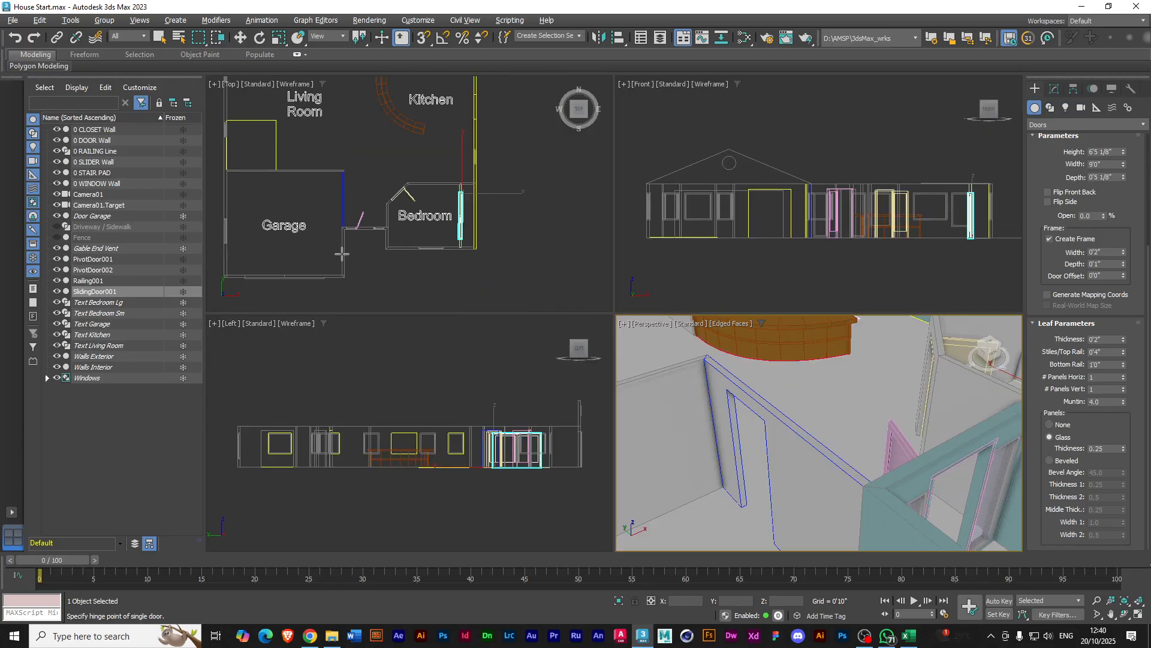
scroll(342, 254, up, 8)
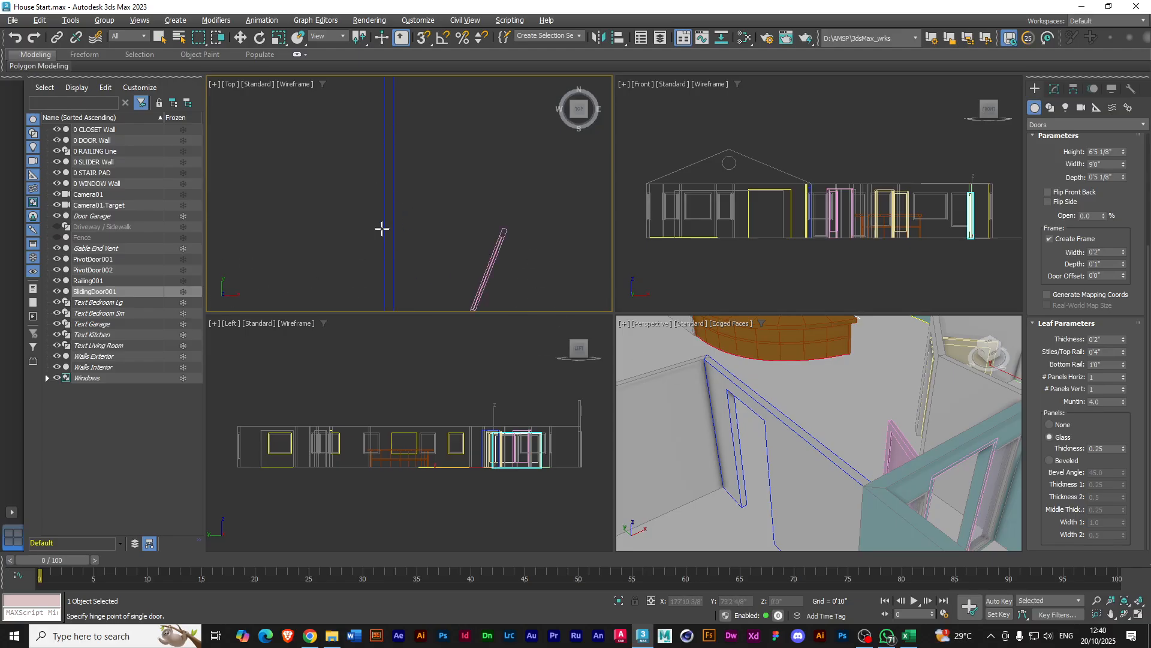
scroll(381, 229, down, 4)
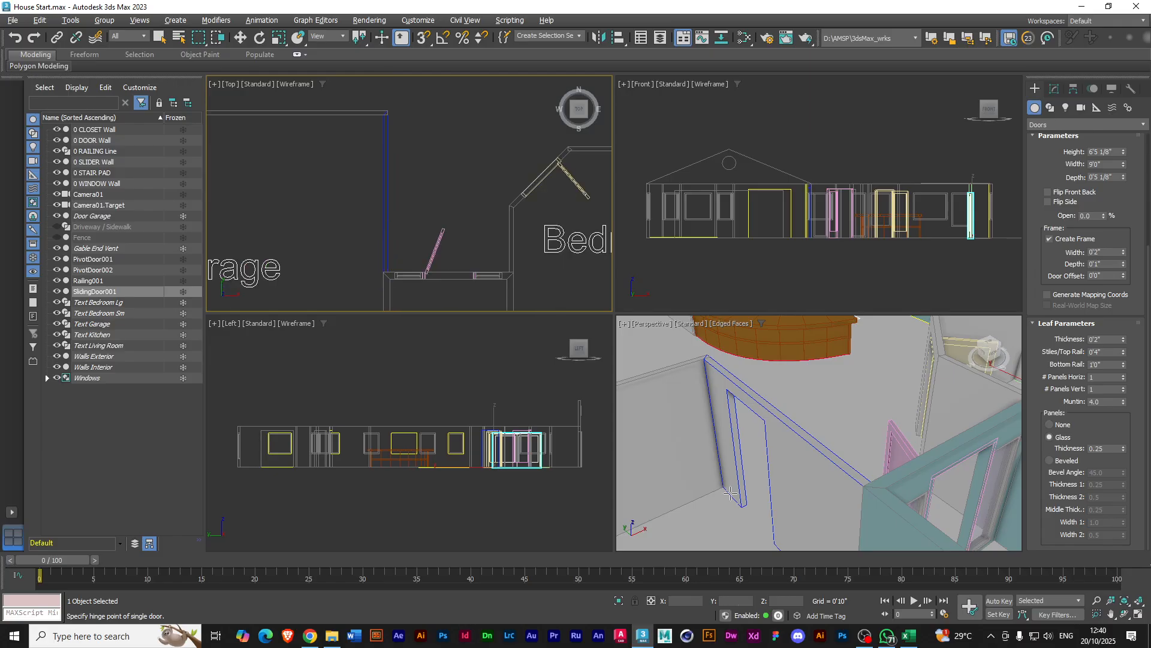
alt+middle_drag(721, 528, 761, 527)
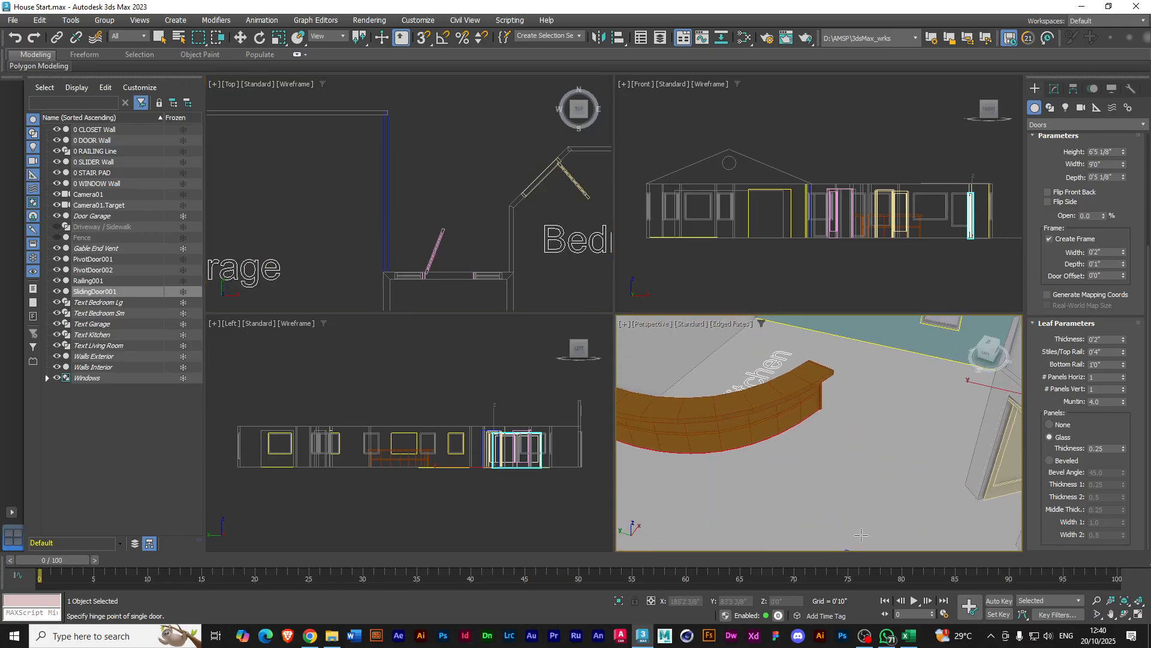
middle_drag(861, 534, 789, 482)
alt+middle_drag(712, 511, 753, 508)
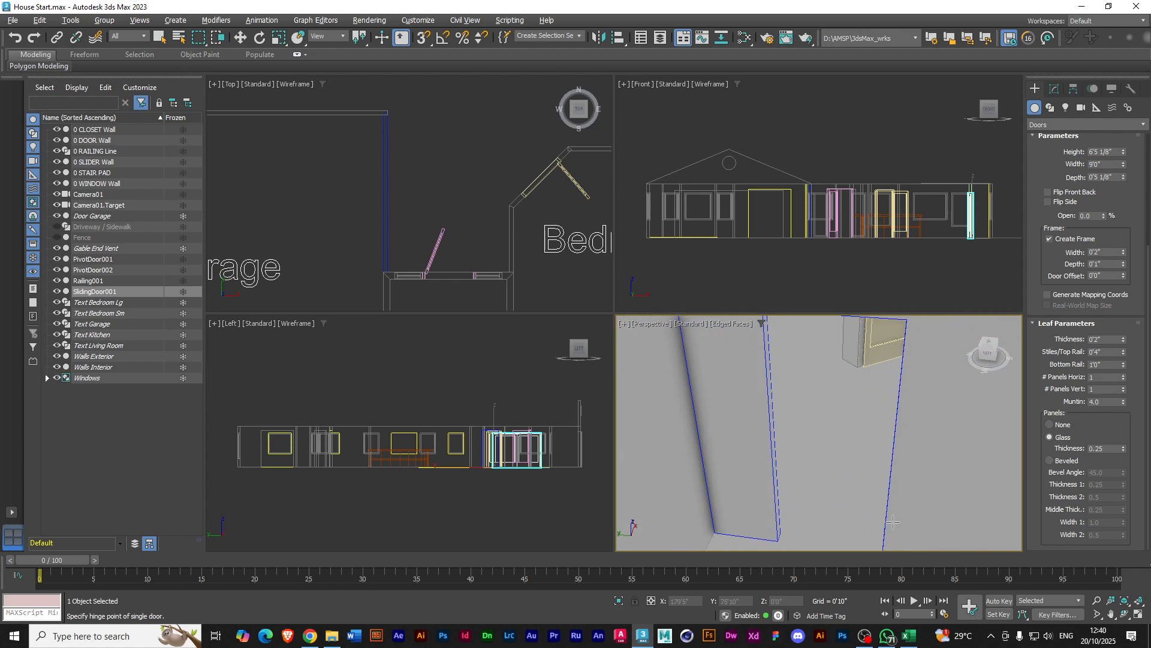
key(alt+w)
scroll(663, 466, down, 4)
alt+middle_drag(643, 481, 653, 478)
middle_drag(797, 481, 582, 484)
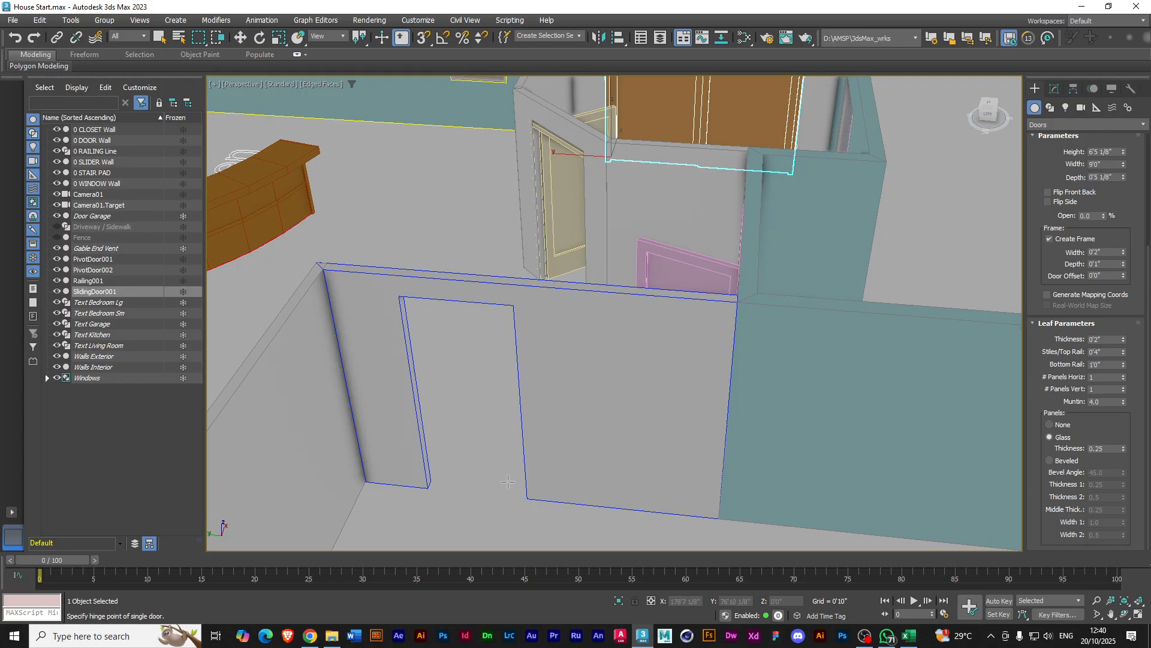
scroll(510, 482, up, 3)
alt+middle_drag(401, 528, 409, 523)
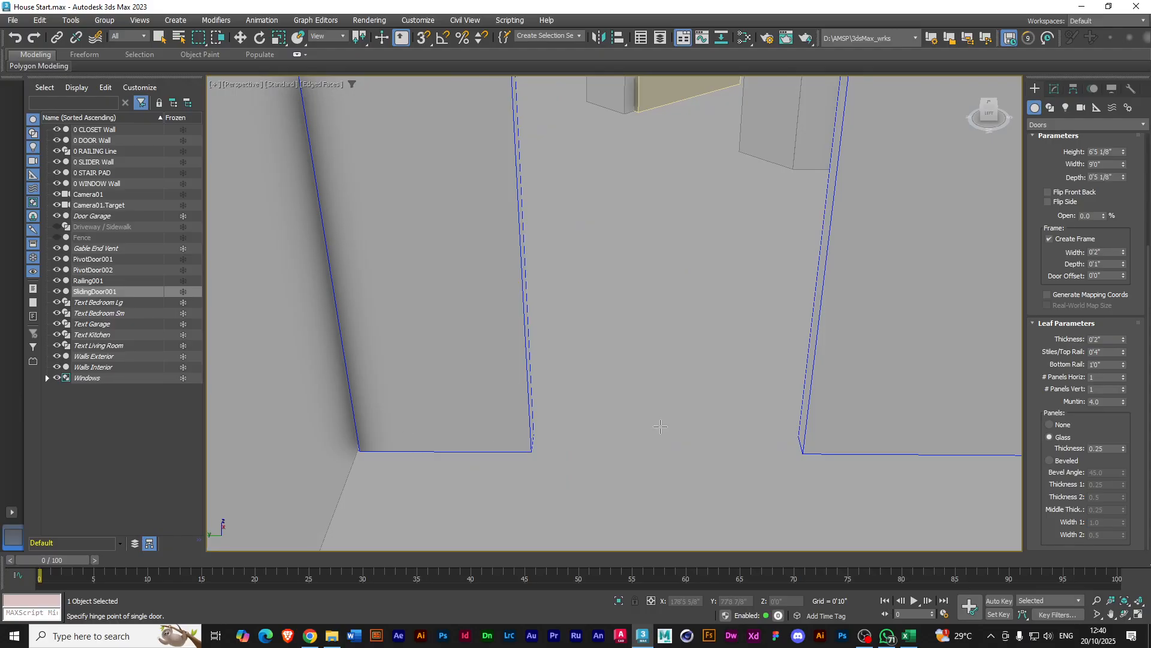
Create a pivot door in the garage's interior doorway, about 3'2 3/8" wide, 0'4" deep and 7'3 4/8" high
scroll(1097, 205, up, 3)
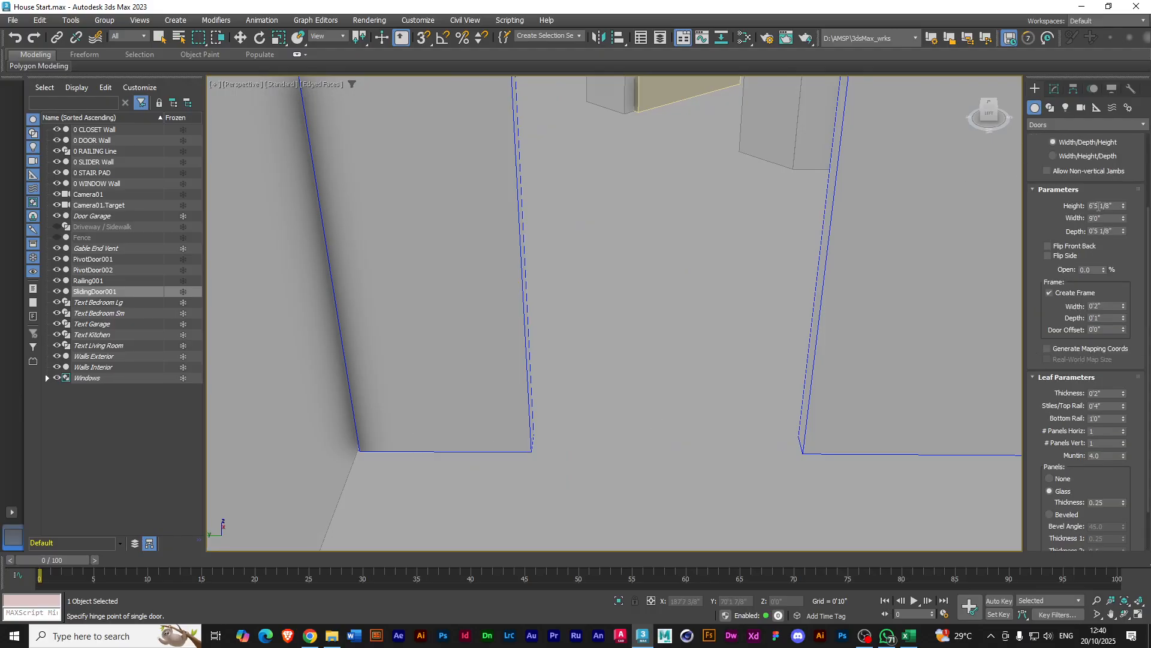
scroll(1149, 200, up, 5)
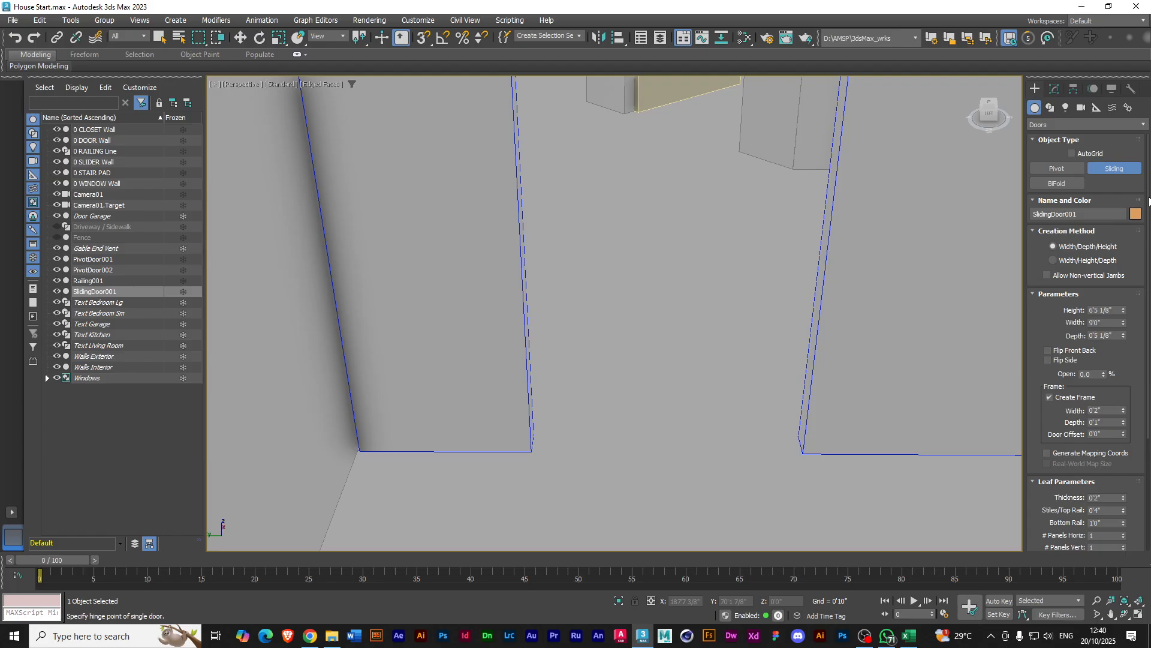
click(1058, 169)
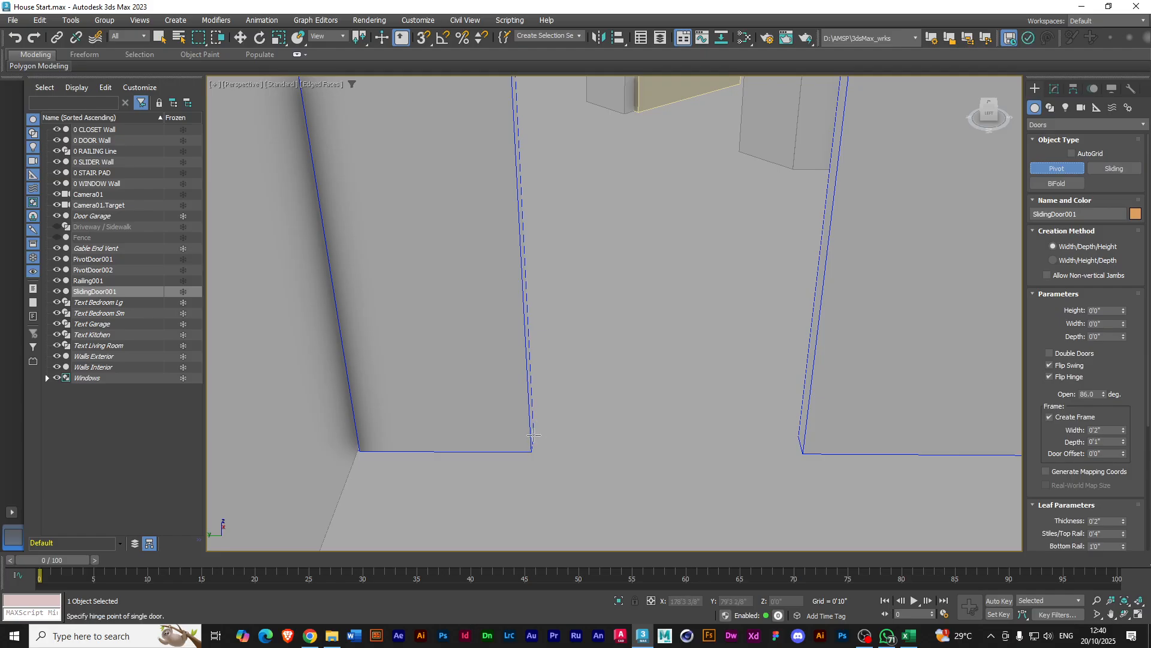
drag(533, 433, 799, 433)
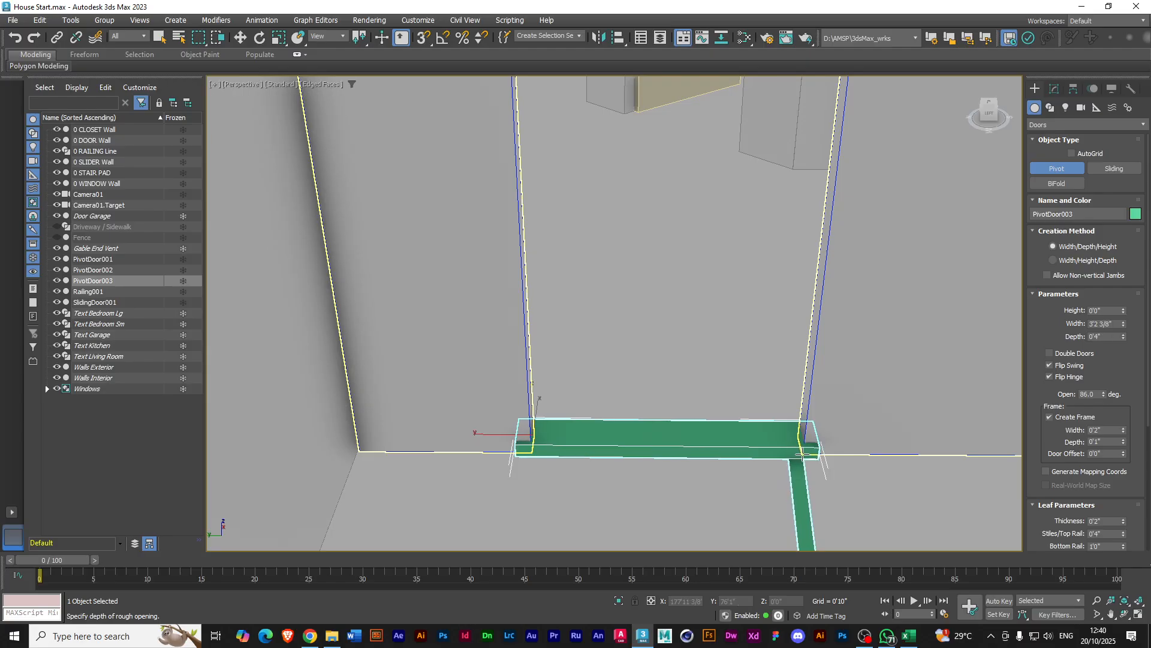
click(802, 454)
scroll(806, 276, down, 2)
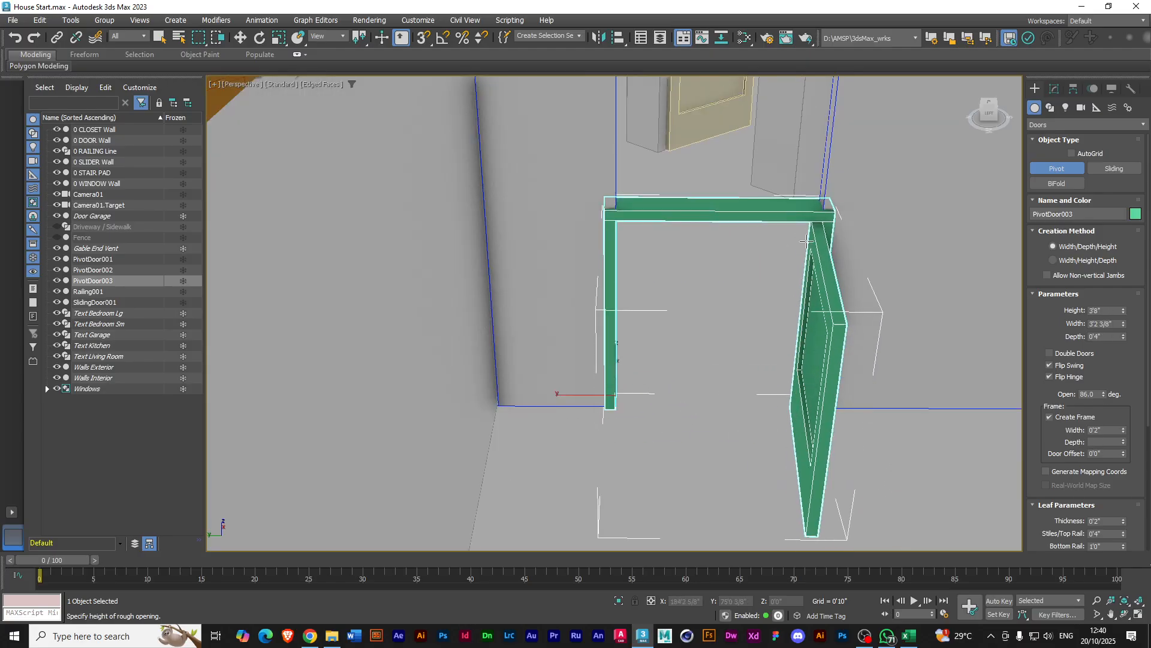
middle_drag(807, 240, 805, 253)
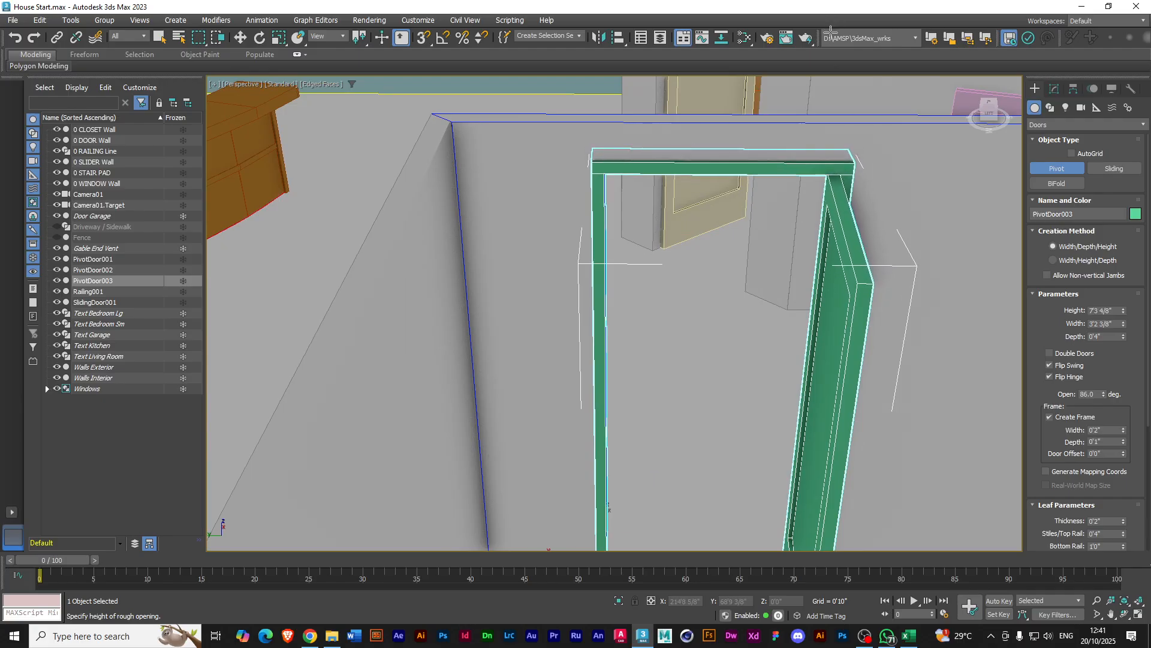
click(858, 170)
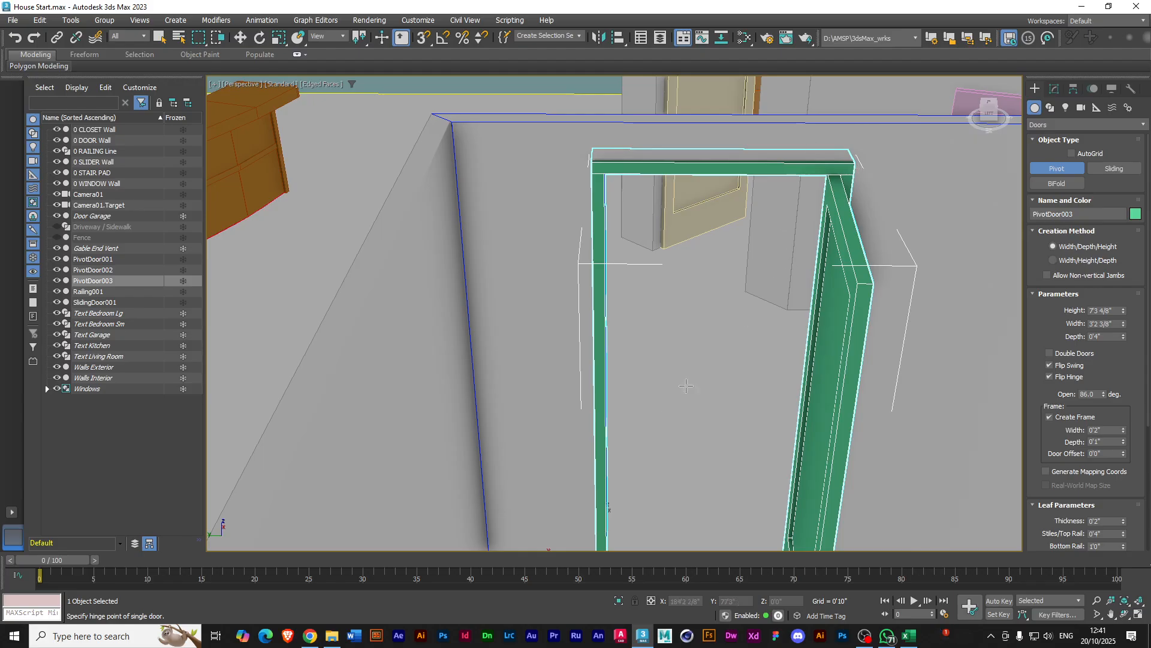
Check the garage's new pivot door from several sides and look over the large bedroom's doorways from above
scroll(630, 477, down, 4)
alt+middle_drag(666, 481, 622, 464)
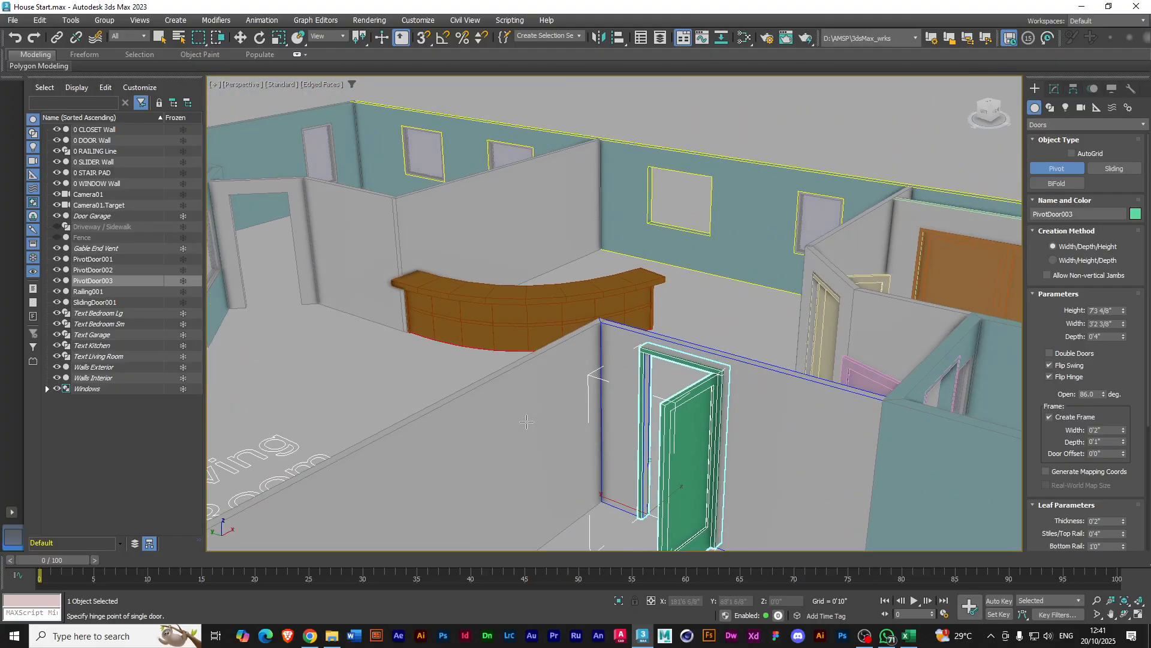
scroll(629, 439, down, 3)
alt+middle_drag(654, 450, 462, 439)
scroll(628, 423, down, 5)
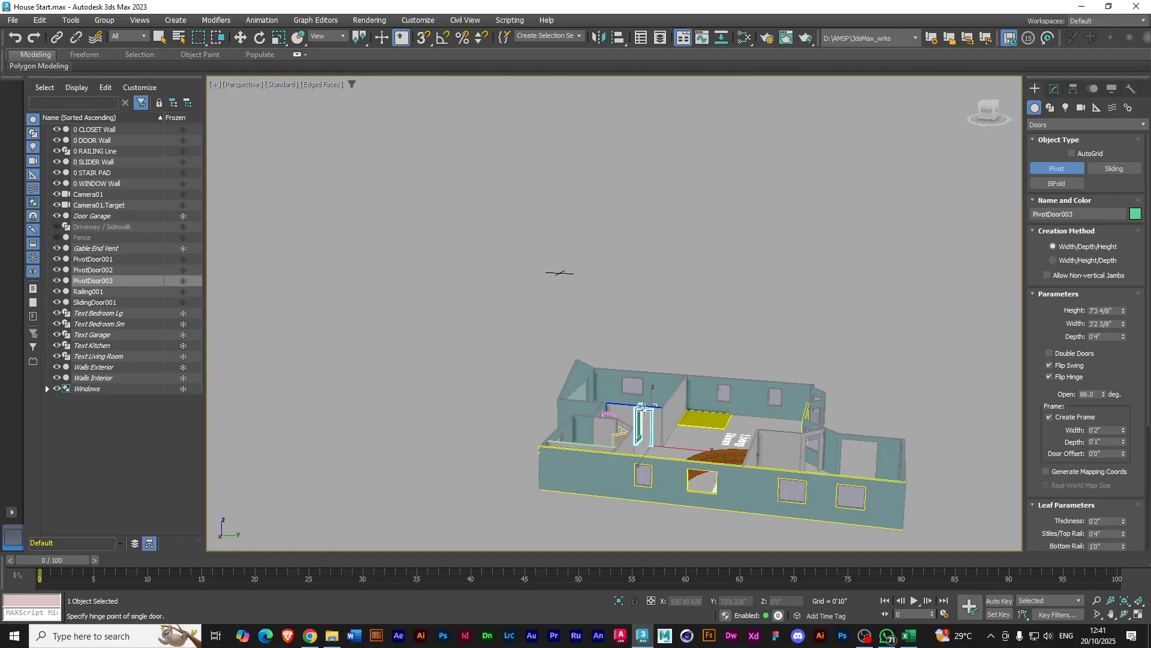
alt+middle_drag(652, 431, 828, 465)
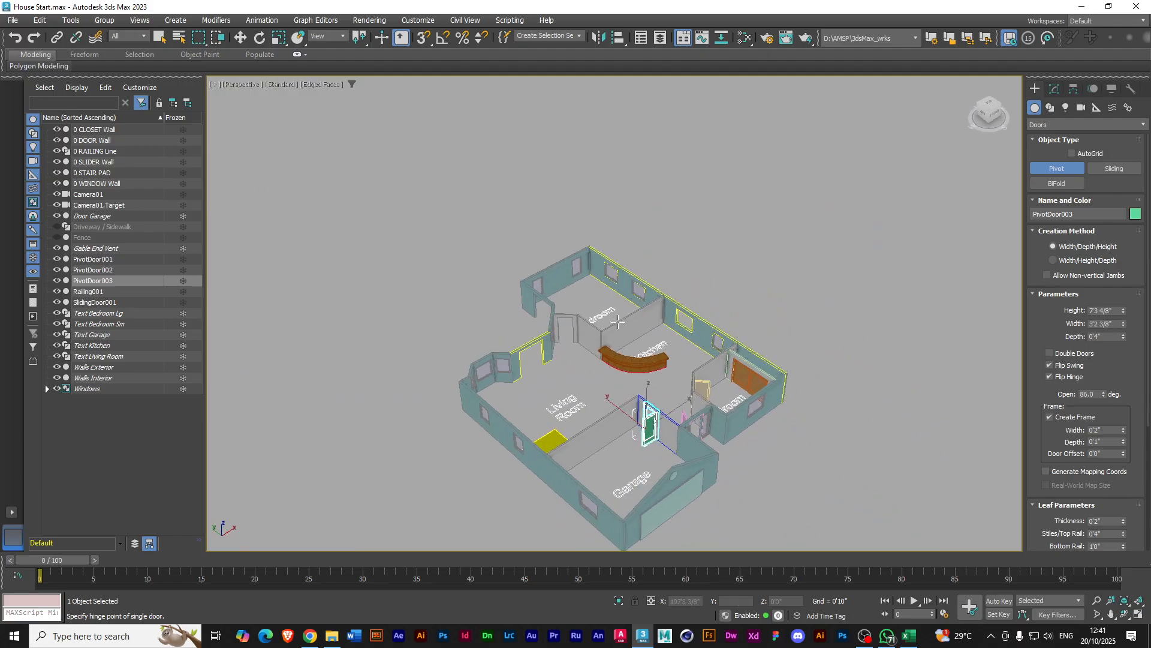
scroll(549, 320, up, 10)
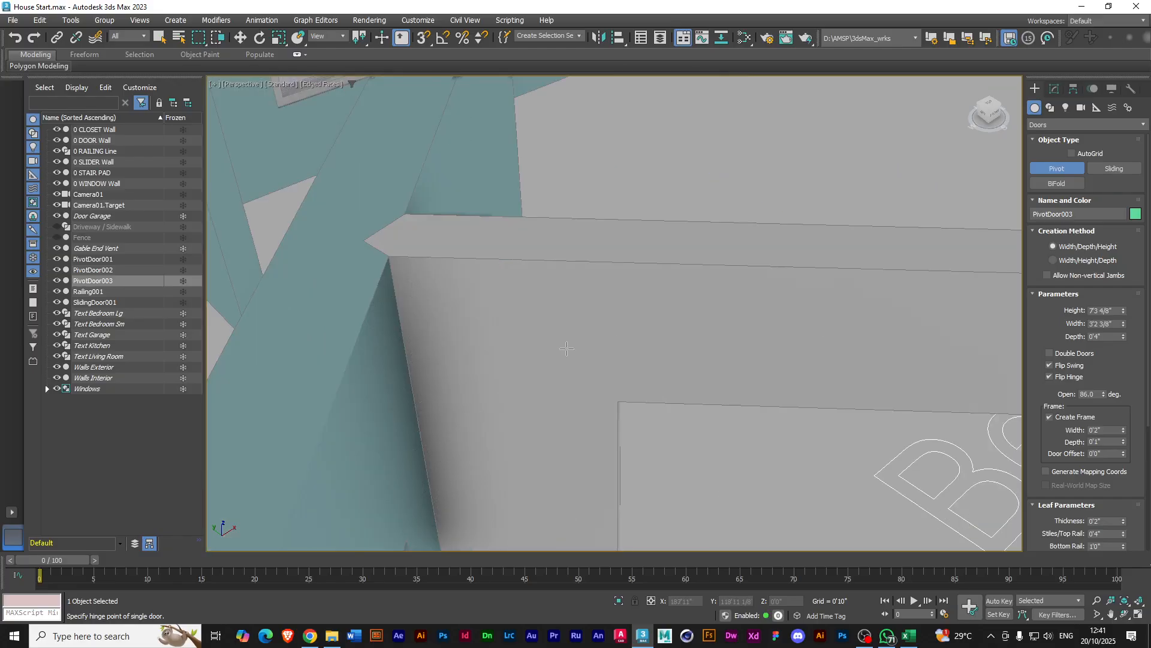
scroll(599, 402, down, 5)
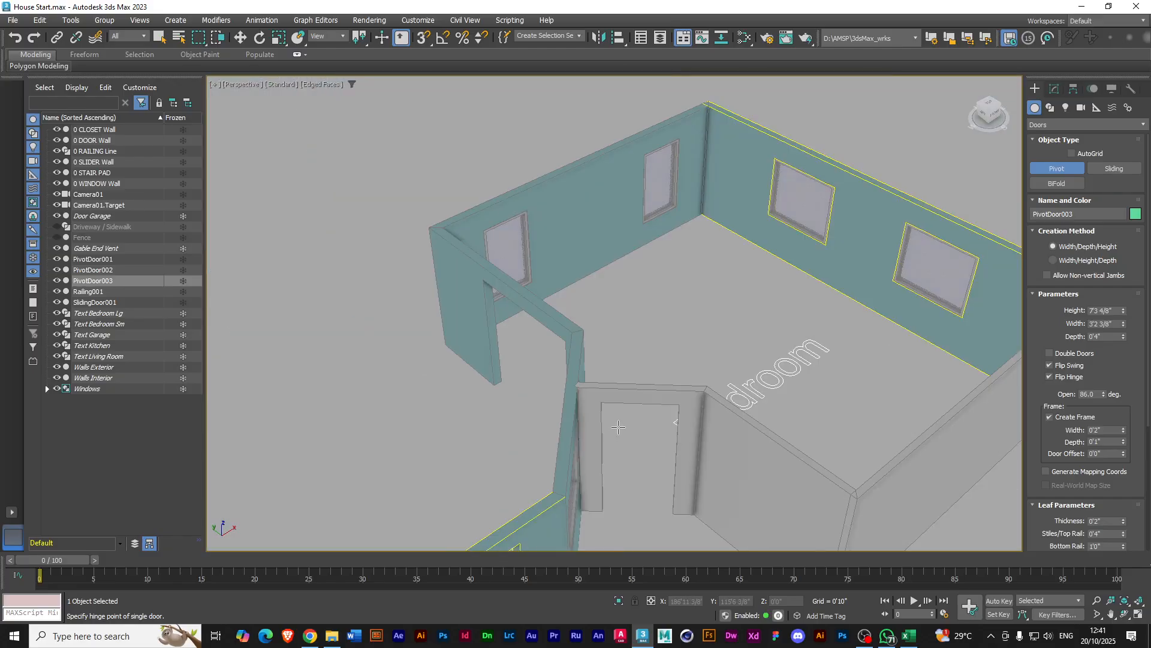
Examine the large bedroom's angled walls in plan and its exterior wall opening in perspective
key(alt+w)
middle_drag(537, 145, 458, 306)
scroll(507, 116, down, 2)
middle_drag(507, 116, 514, 281)
scroll(491, 169, down, 2)
middle_drag(490, 170, 501, 236)
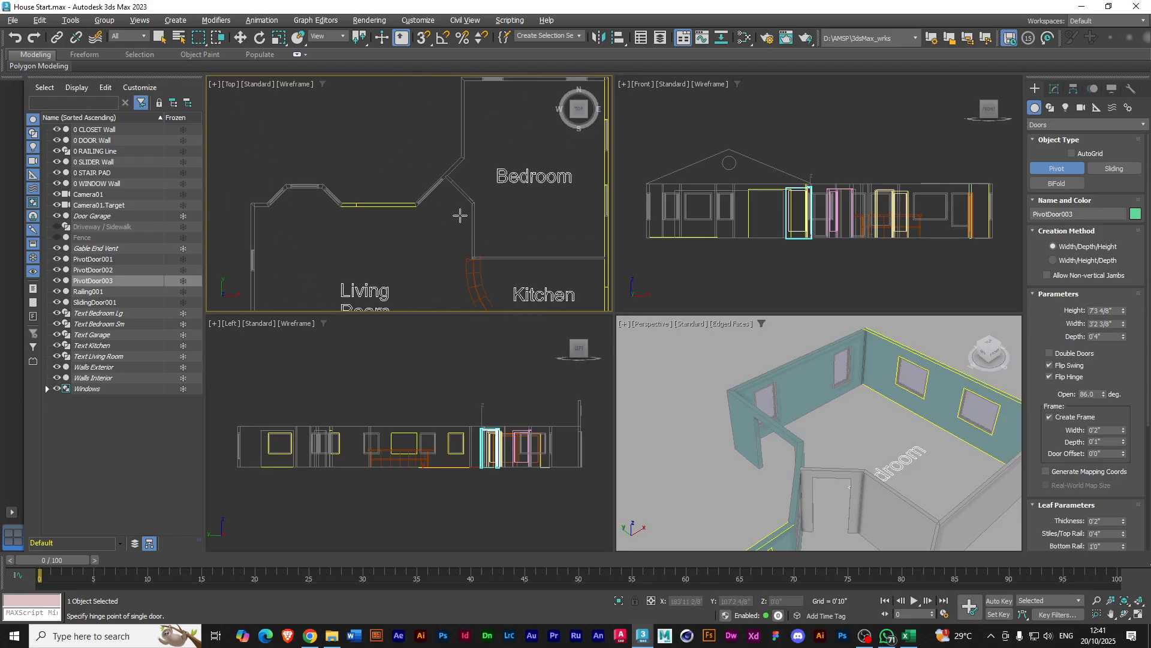
scroll(459, 214, up, 6)
middle_drag(783, 447, 764, 434)
scroll(764, 434, up, 3)
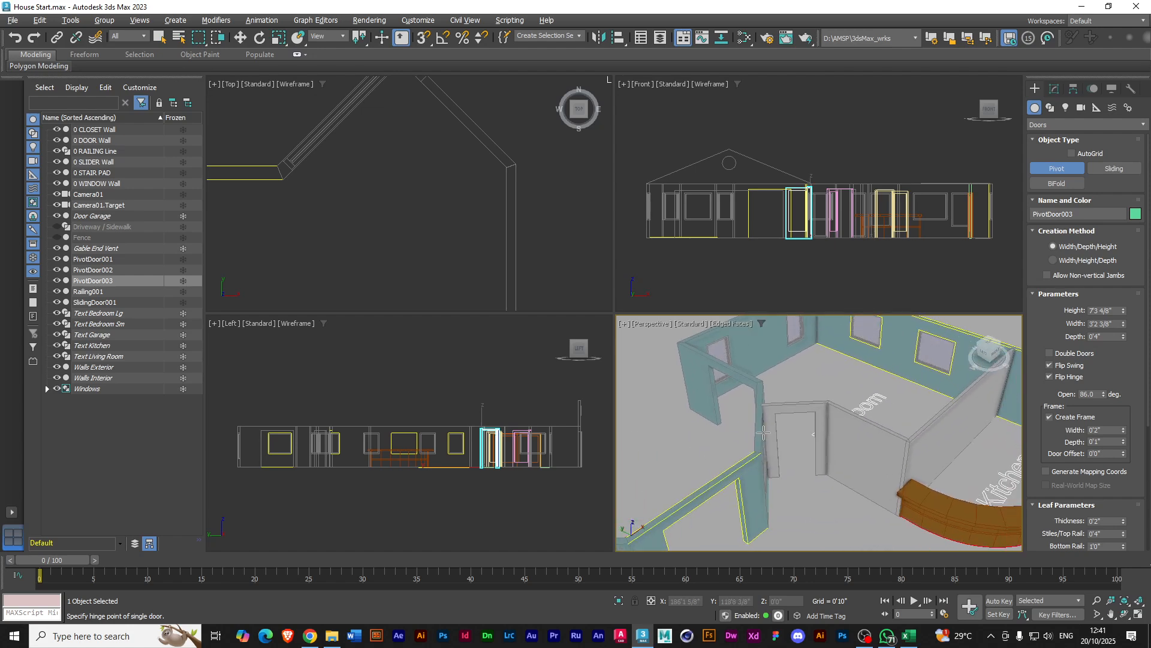
middle_drag(711, 462, 810, 476)
mouse_move(761, 448)
alt+middle_down()
mouse_move(793, 441)
mouse_move(779, 462)
alt+middle_up()
middle_drag(771, 524, 796, 438)
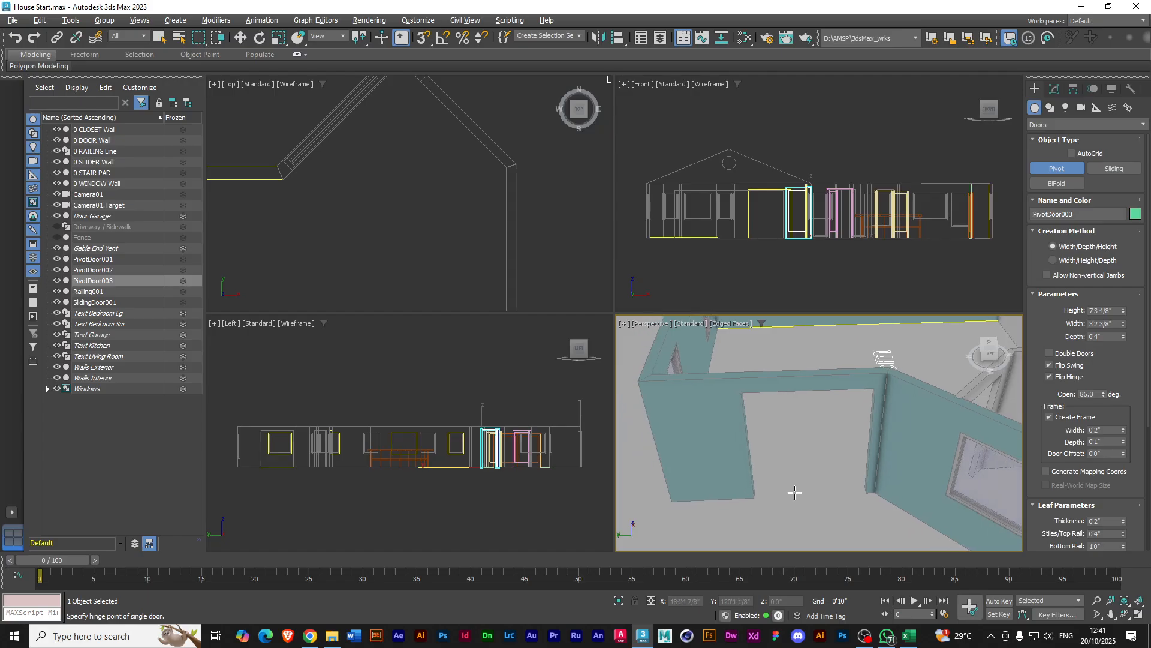
Examine the large bedroom's exterior wall opening and its angled interior doorway in the perspective view, down to the jambs at floor level
key(alt+w)
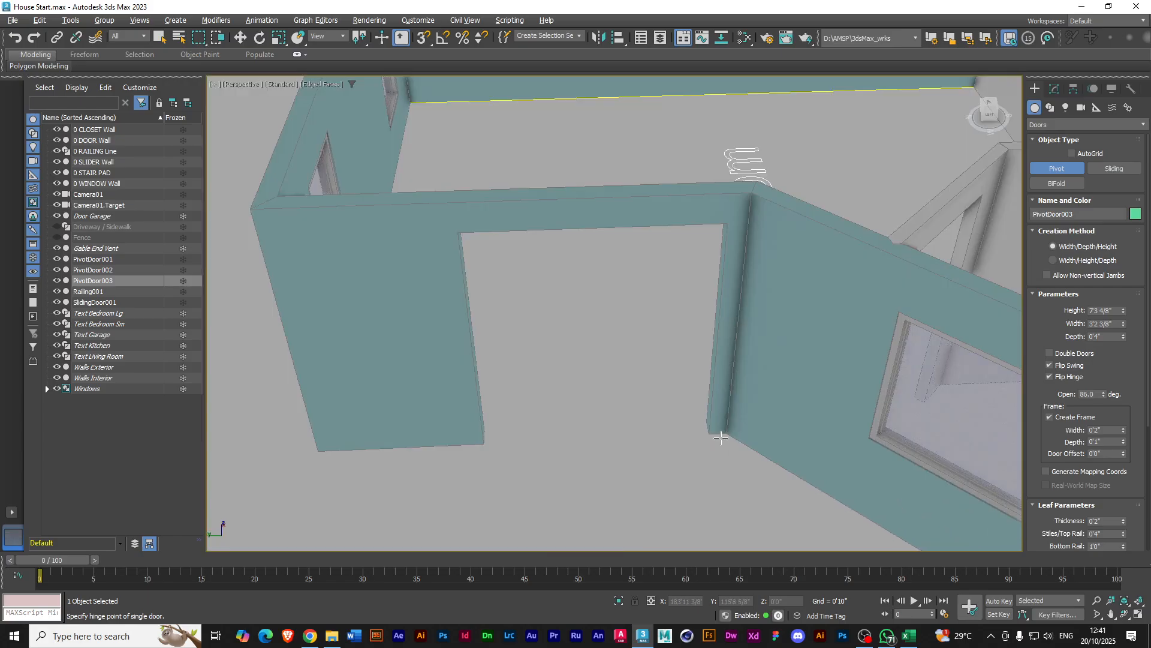
scroll(721, 439, down, 3)
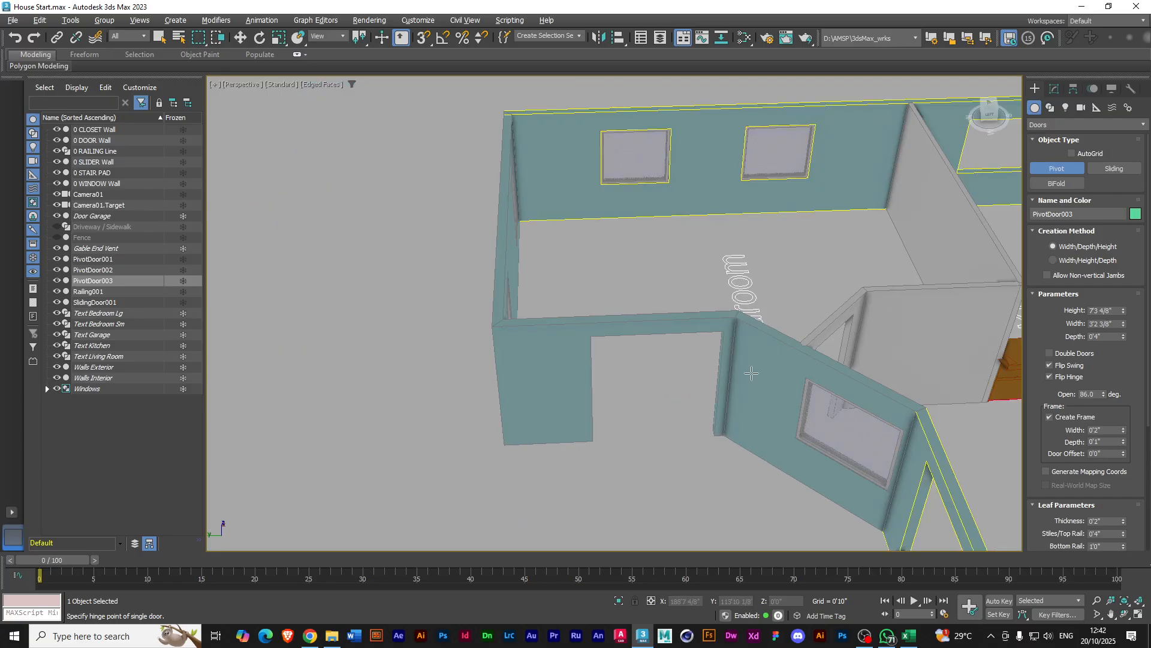
alt+middle_drag(841, 390, 761, 389)
middle_drag(908, 311, 705, 429)
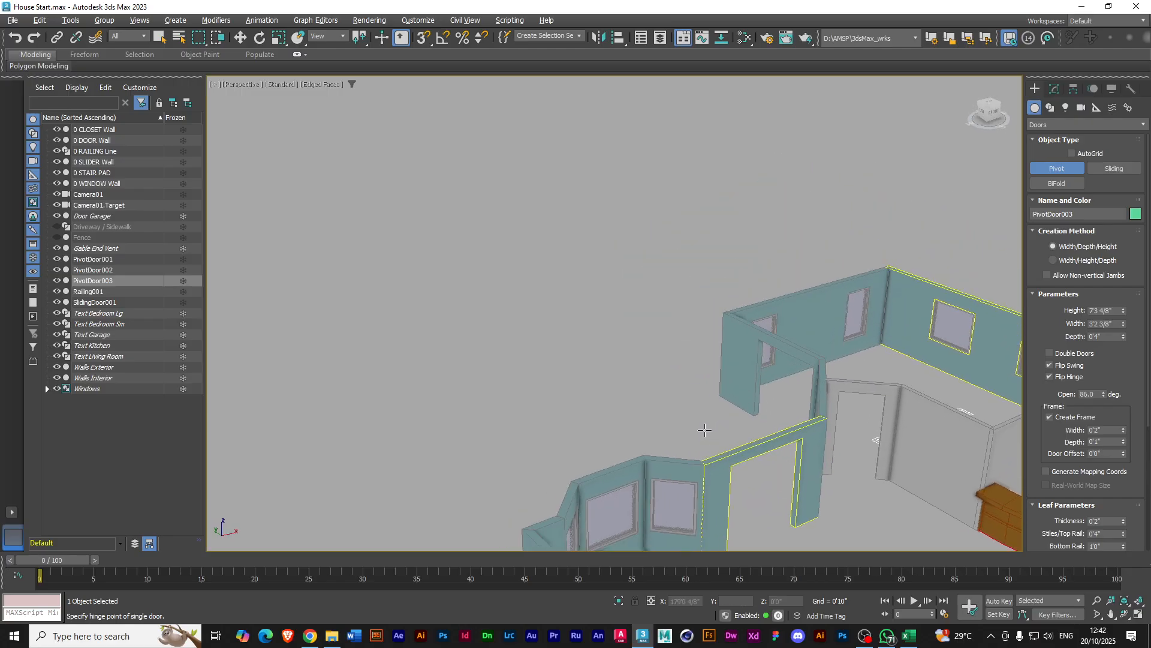
middle_drag(878, 431, 761, 472)
scroll(719, 497, up, 3)
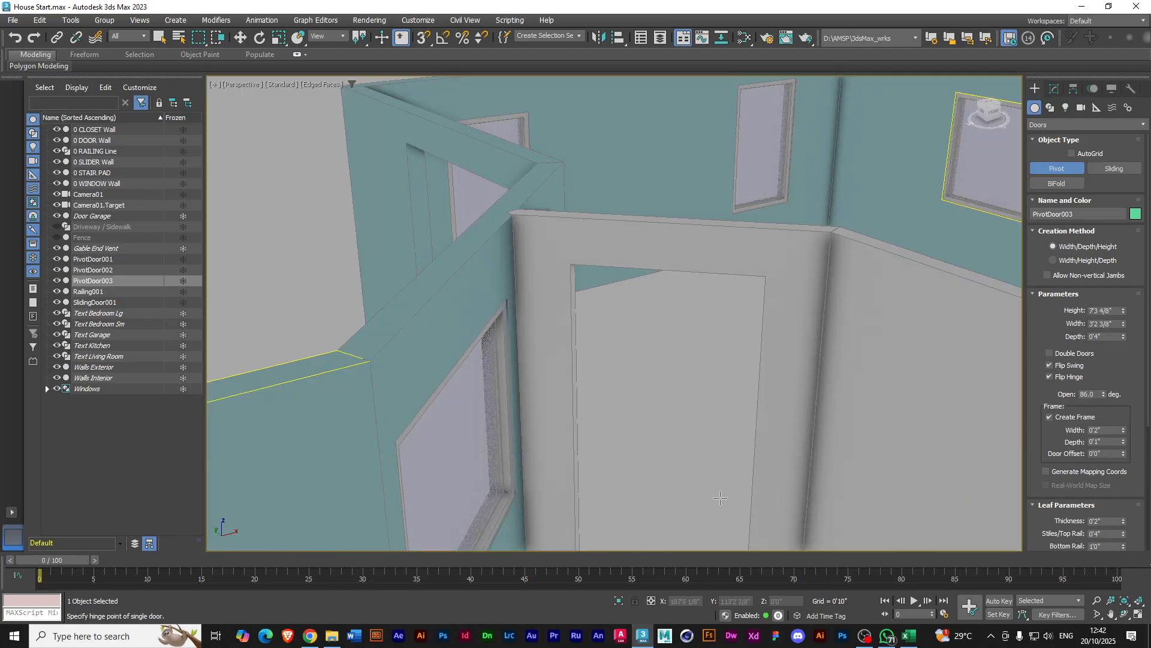
scroll(714, 506, down, 2)
scroll(714, 507, down, 2)
middle_drag(713, 507, 708, 475)
scroll(702, 476, up, 3)
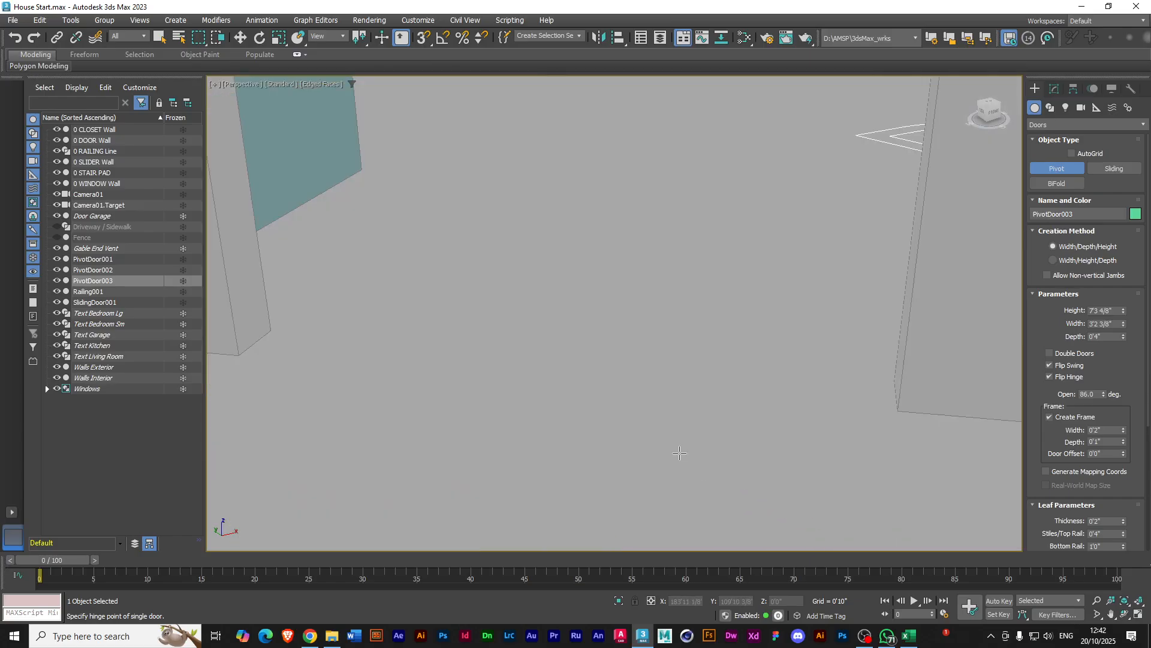
scroll(679, 452, up, 2)
scroll(606, 407, down, 2)
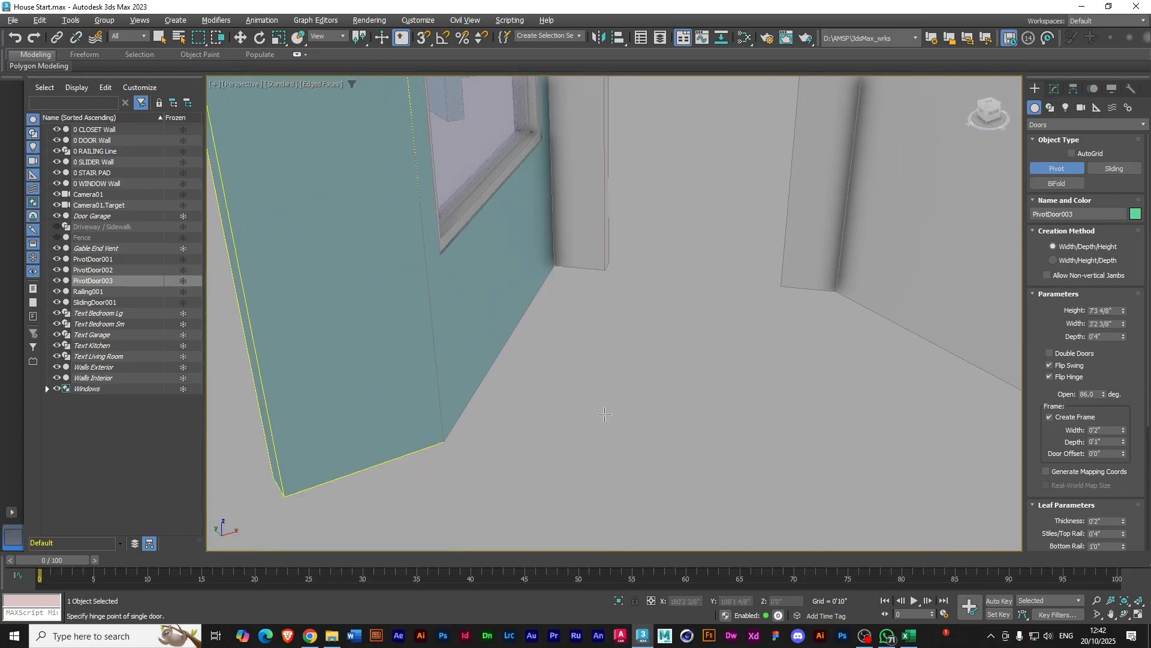
Create a pivot door in the large bedroom's angled interior doorway, about 3'4 1/8" wide, 0'4 2/8" deep and 7'1 4/8" high
middle_drag(698, 281, 596, 441)
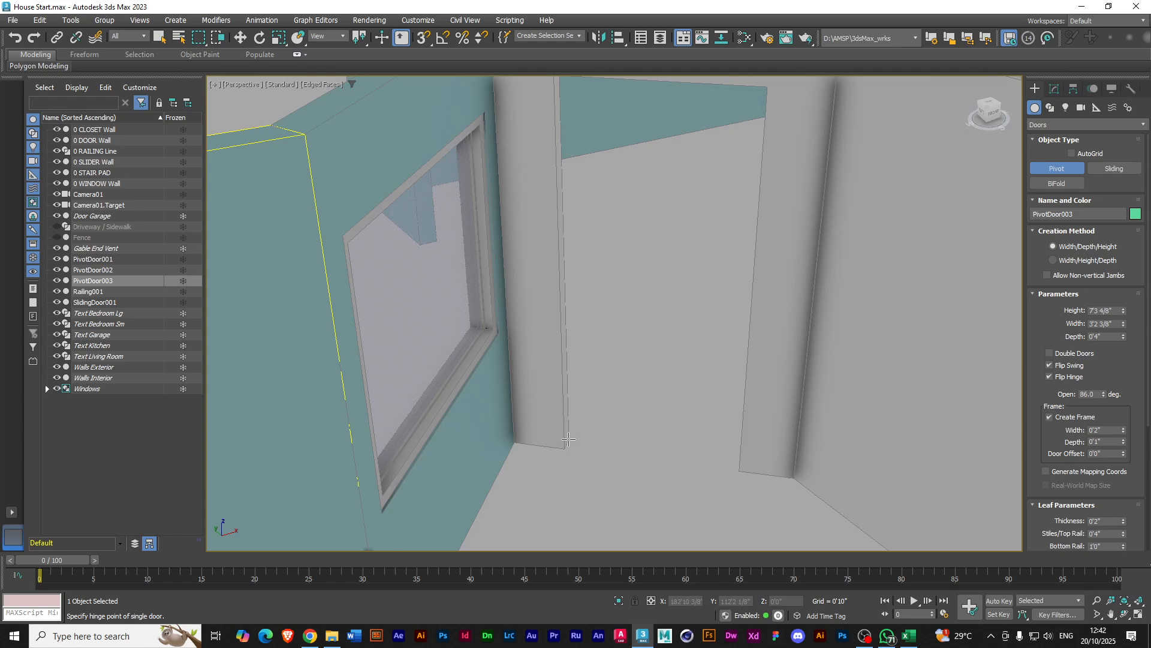
drag(568, 439, 742, 457)
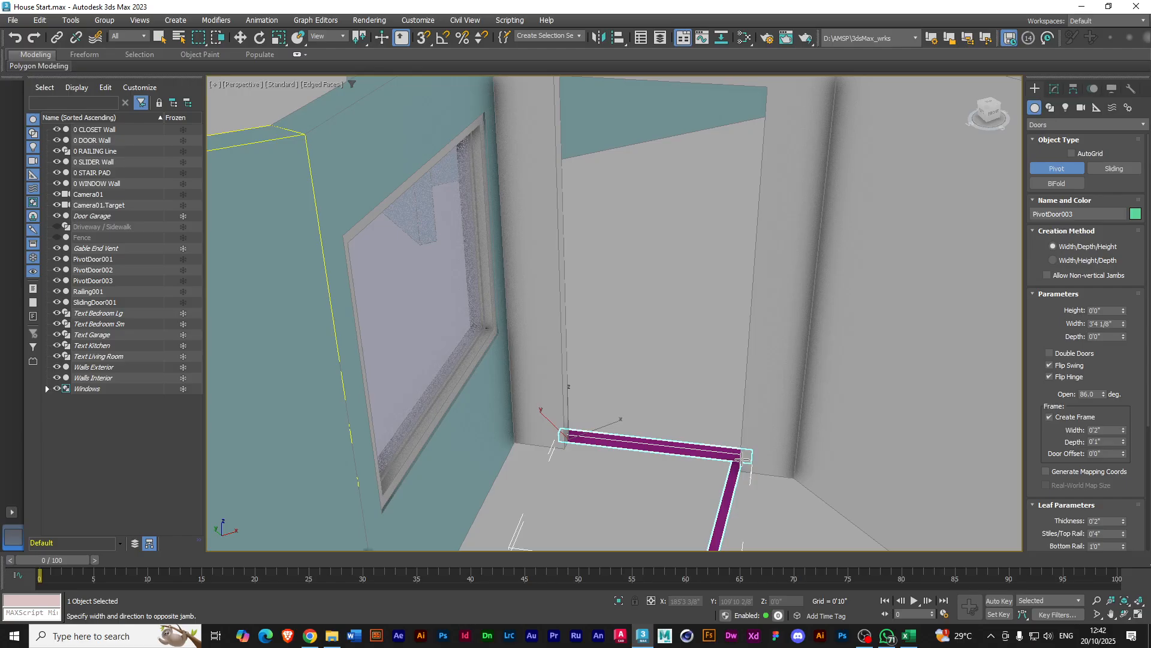
drag(743, 457, 741, 458)
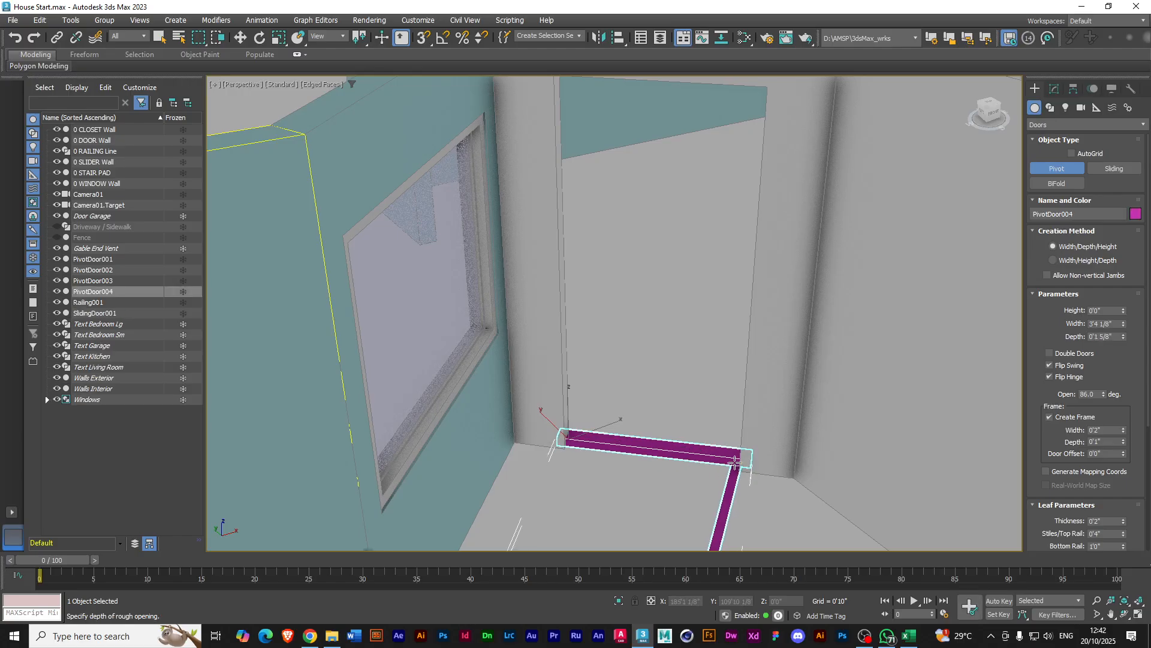
alt+middle_drag(734, 458, 713, 443)
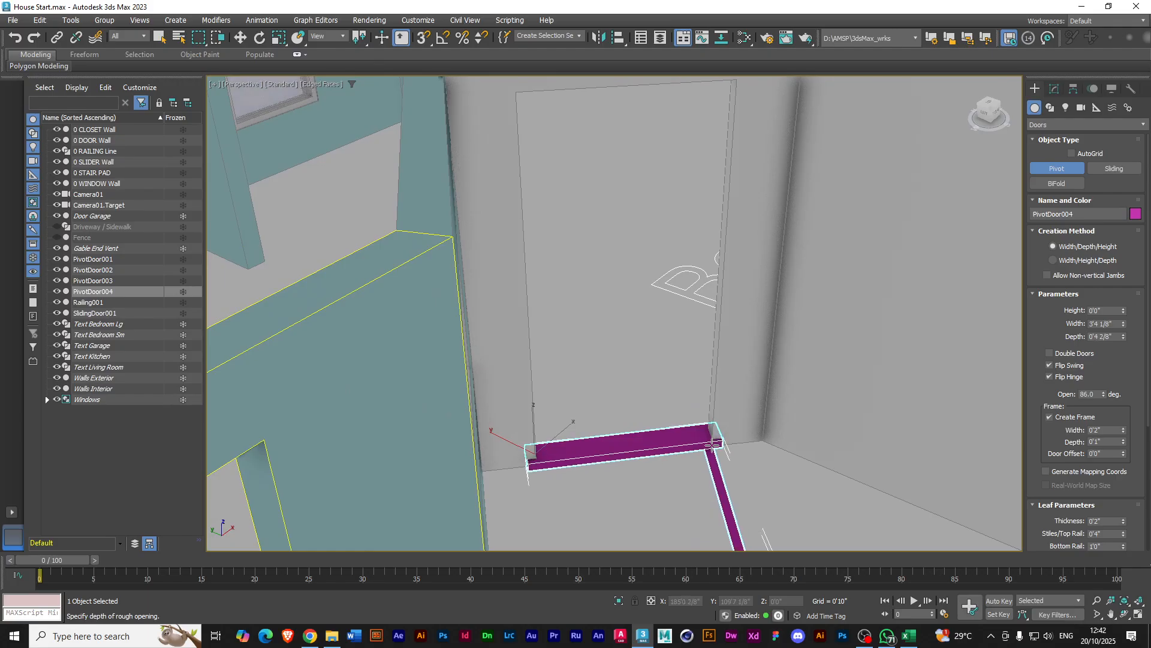
click(713, 443)
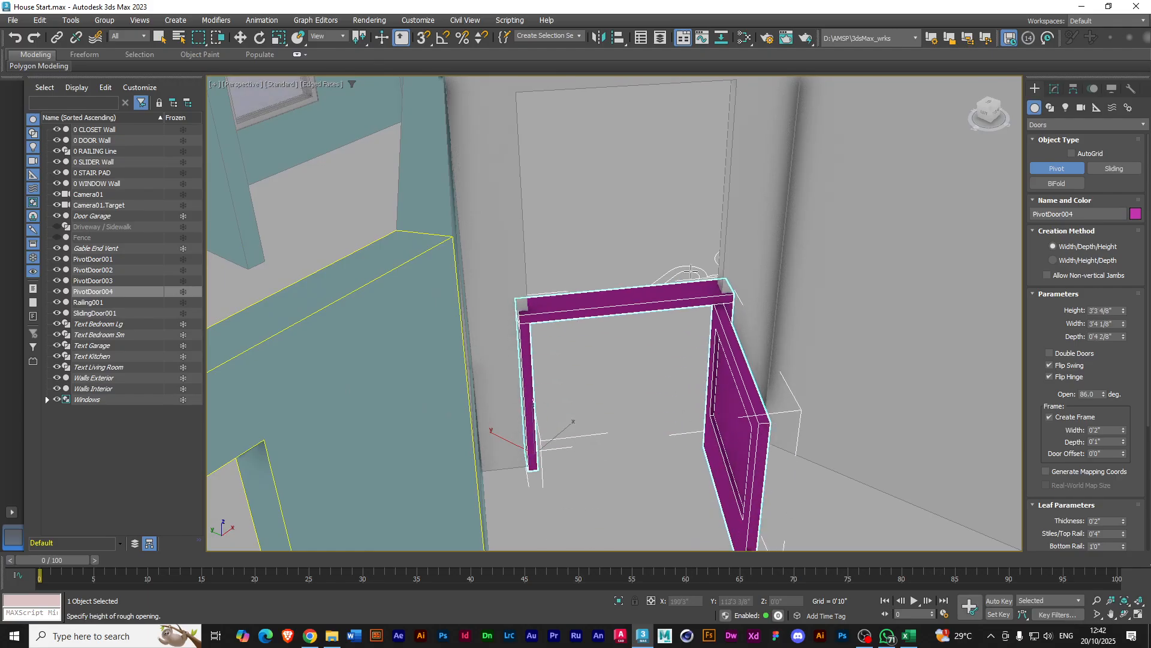
scroll(691, 279, down, 4)
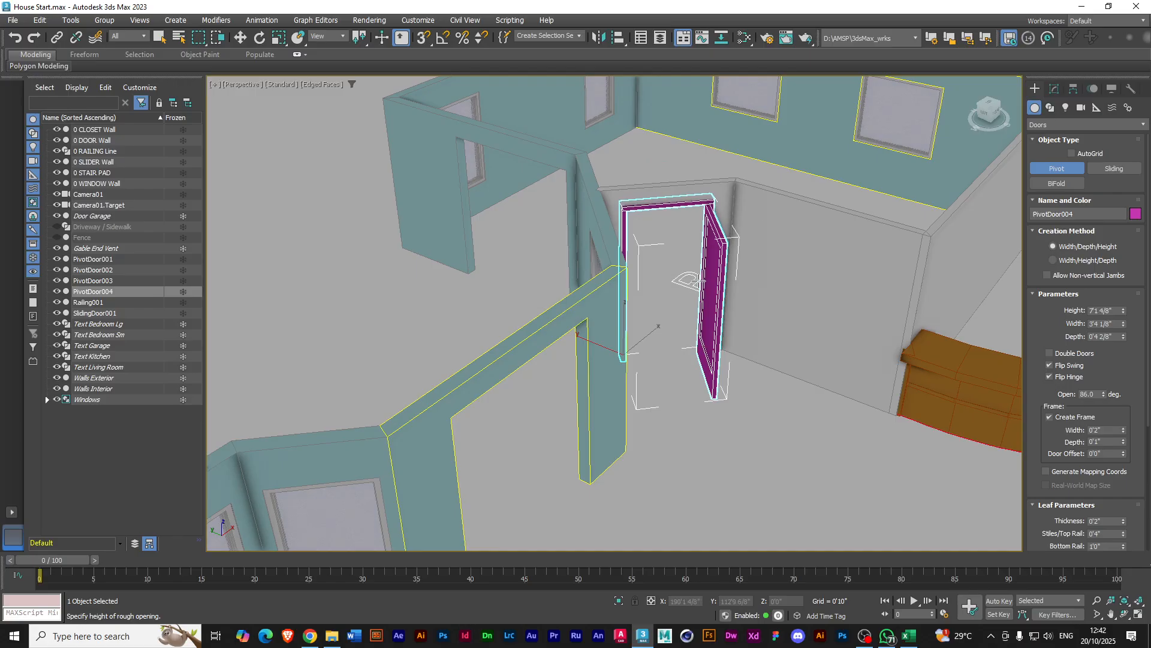
click(701, 279)
Turn off Flip Swing and Flip Hinge for the large bedroom's new pivot door
alt+middle_drag(680, 340, 612, 362)
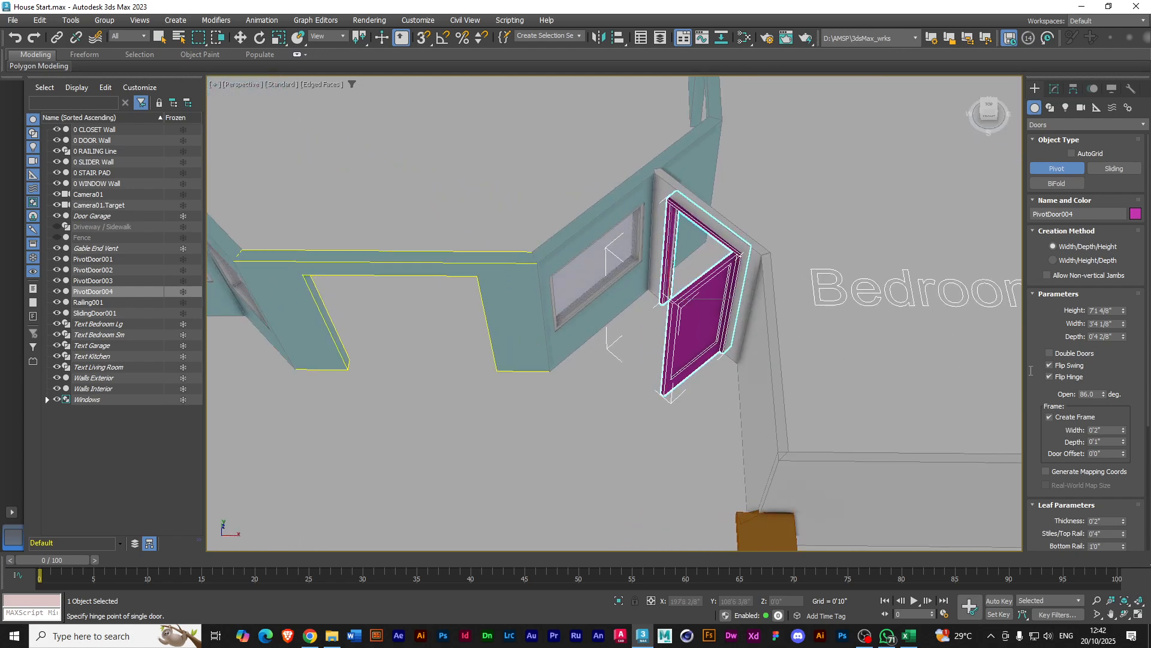
click(1049, 364)
click(1047, 376)
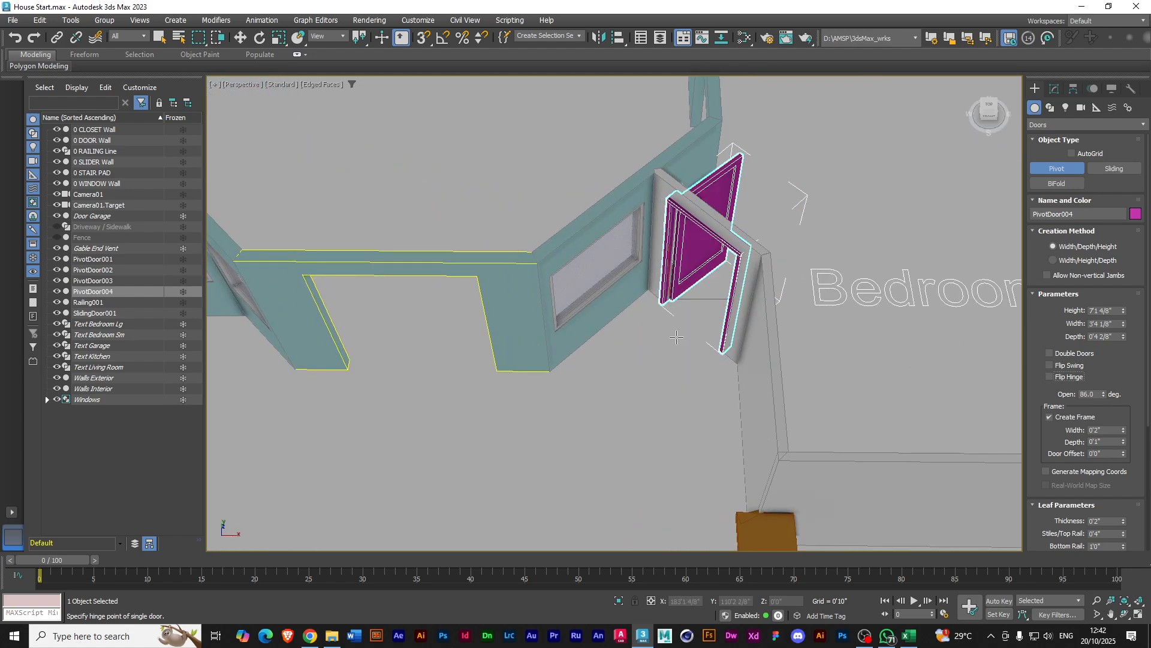
Create a sliding door in the large bedroom's exterior wall opening, about 6'3 7/8" wide, 0'5 6/8" deep and 5'2 7/8" high
alt+middle_drag(633, 357, 682, 377)
scroll(693, 319, down, 4)
scroll(682, 377, down, 2)
scroll(656, 370, down, 2)
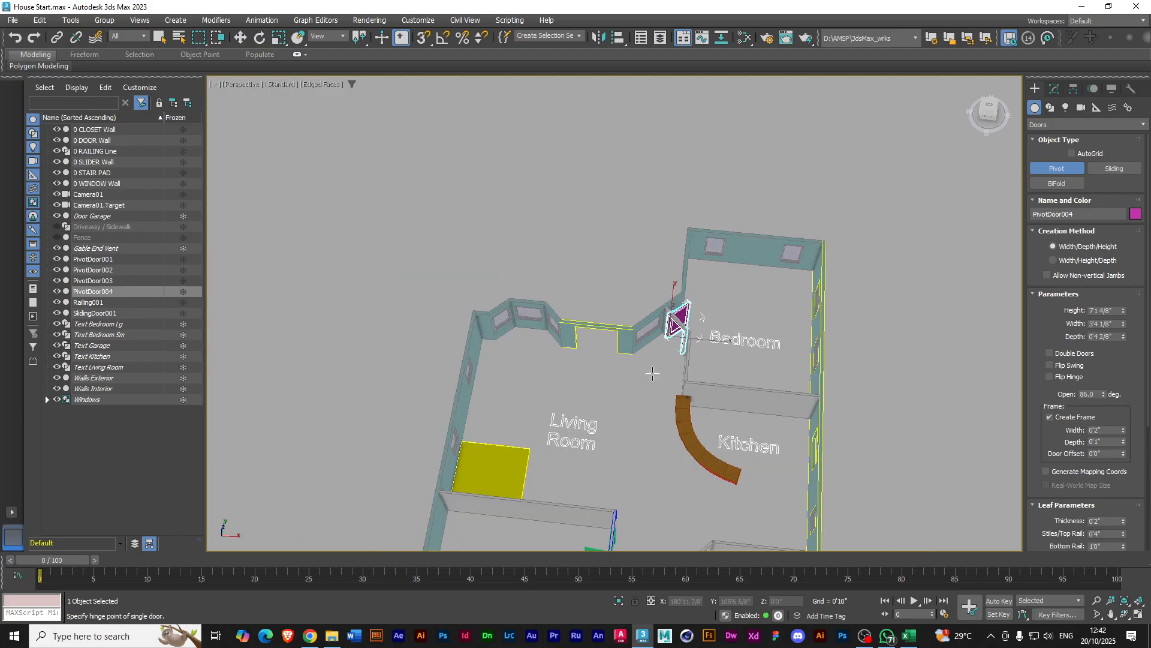
middle_drag(623, 447, 689, 407)
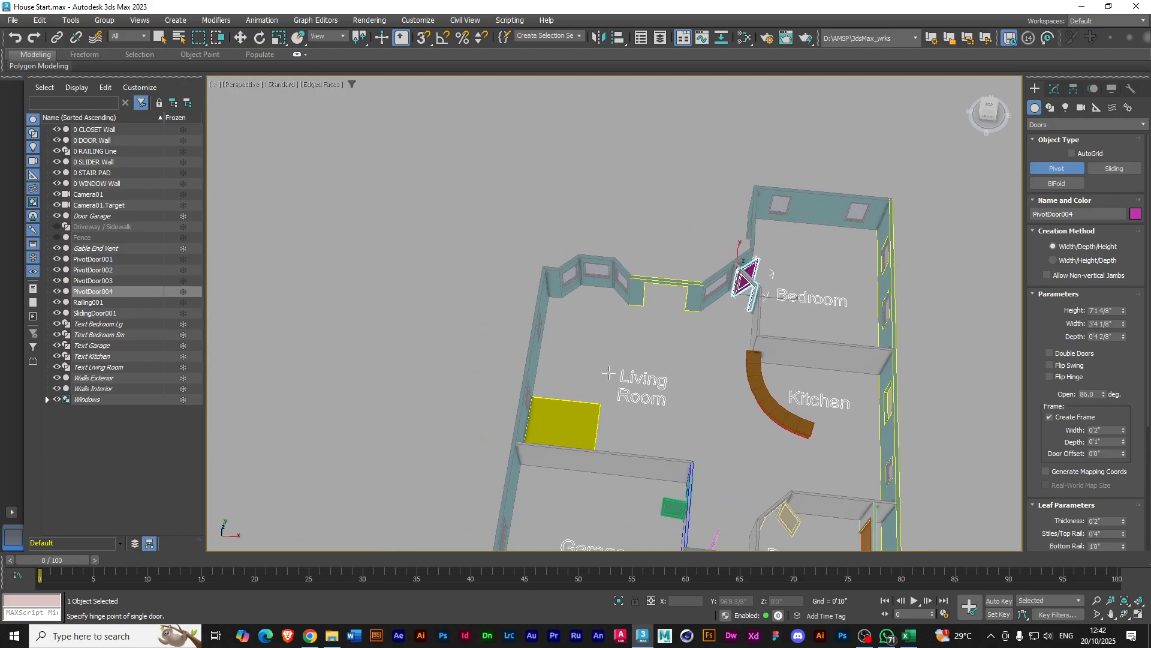
alt+middle_drag(590, 363, 713, 318)
scroll(712, 319, up, 3)
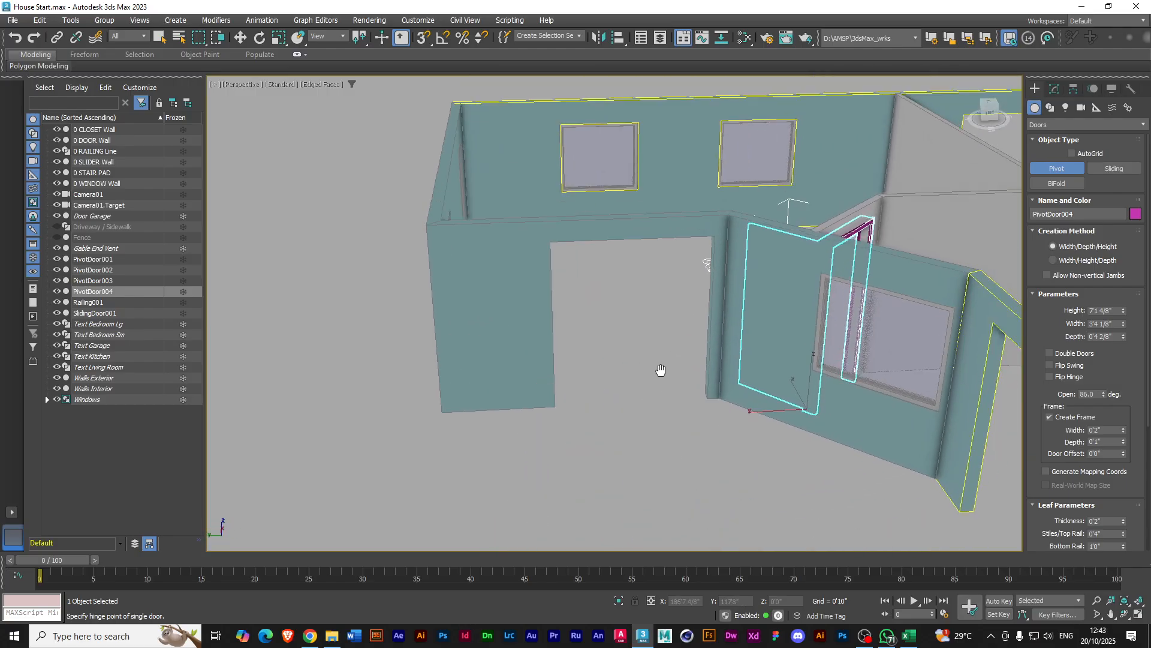
scroll(656, 378, up, 3)
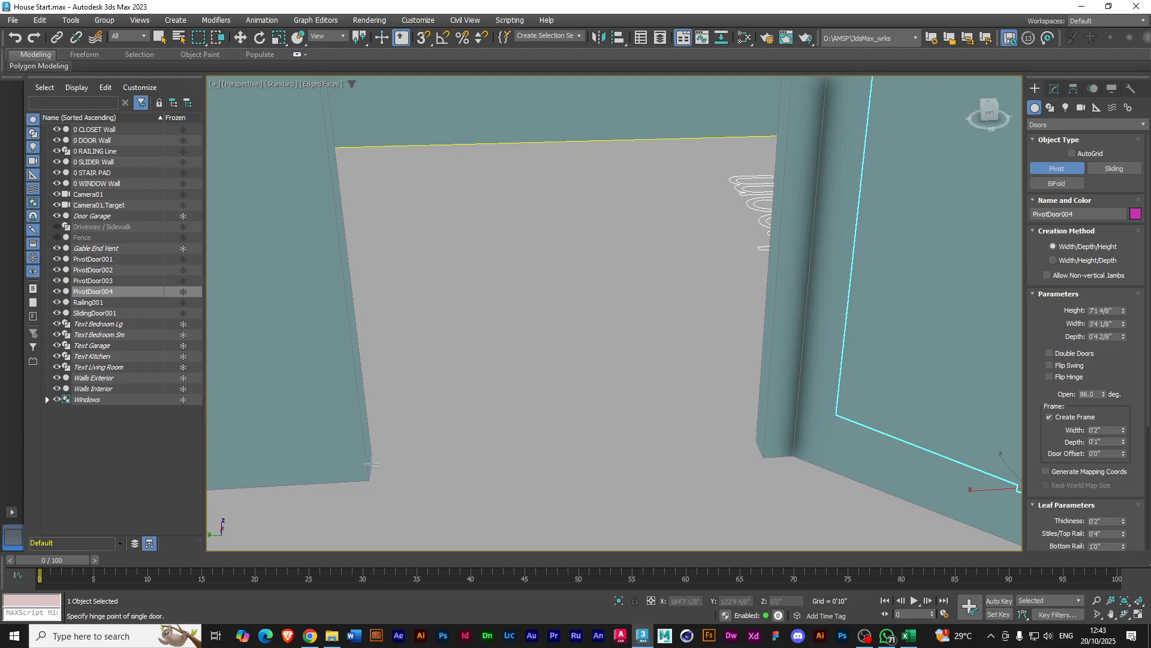
click(1112, 169)
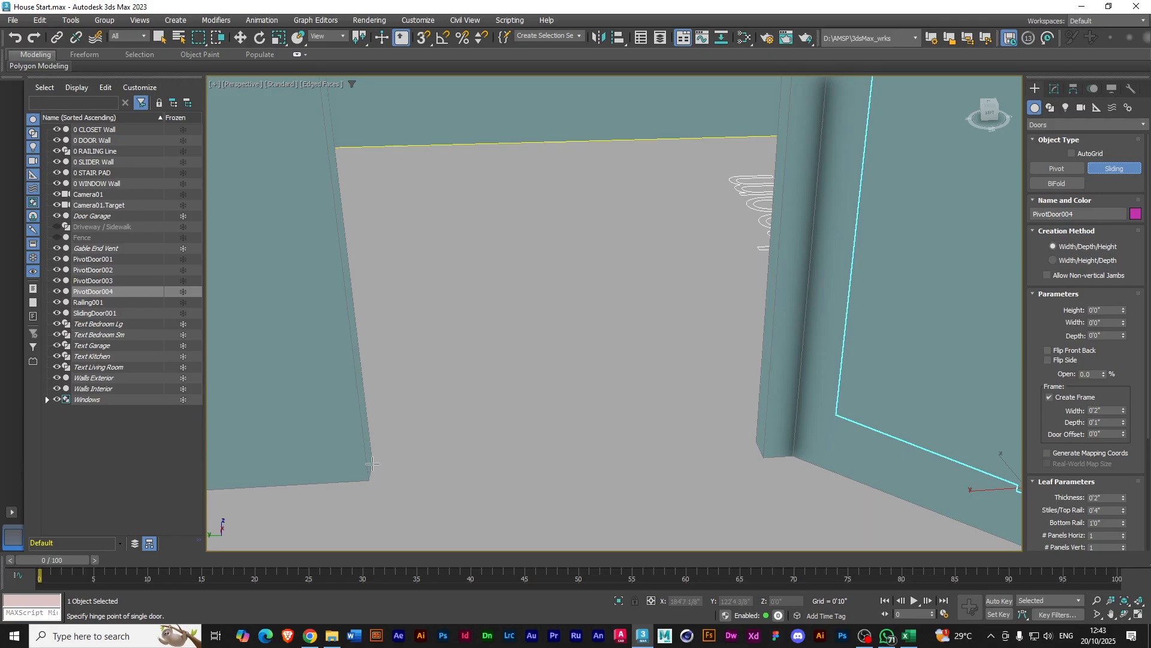
drag(371, 464, 757, 442)
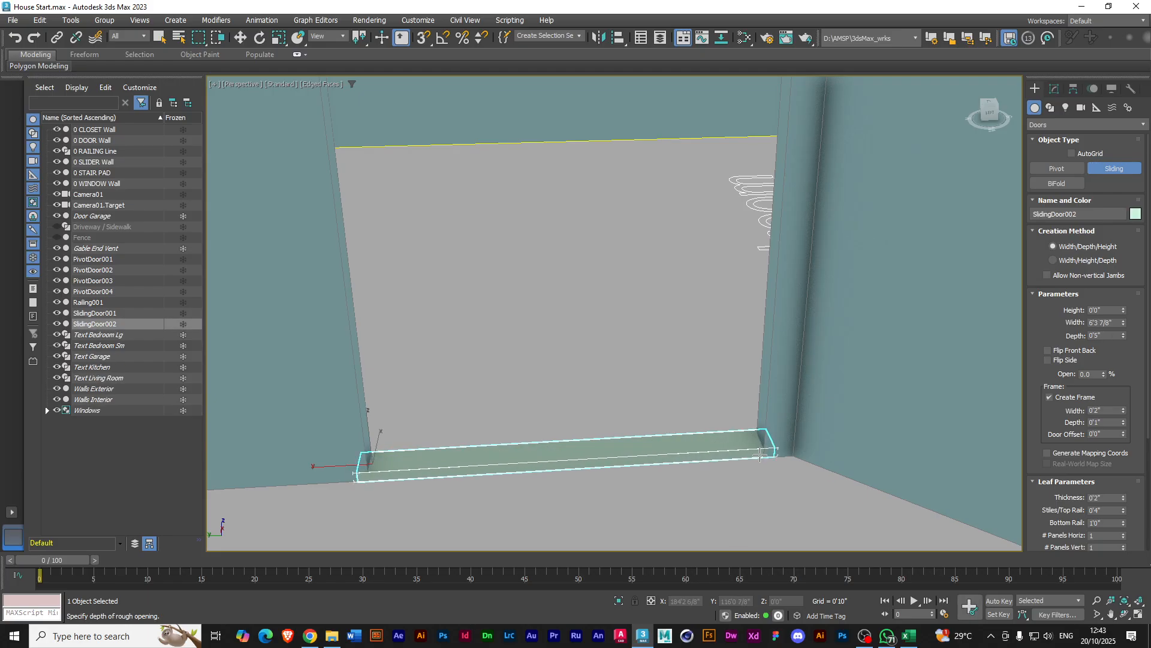
click(761, 457)
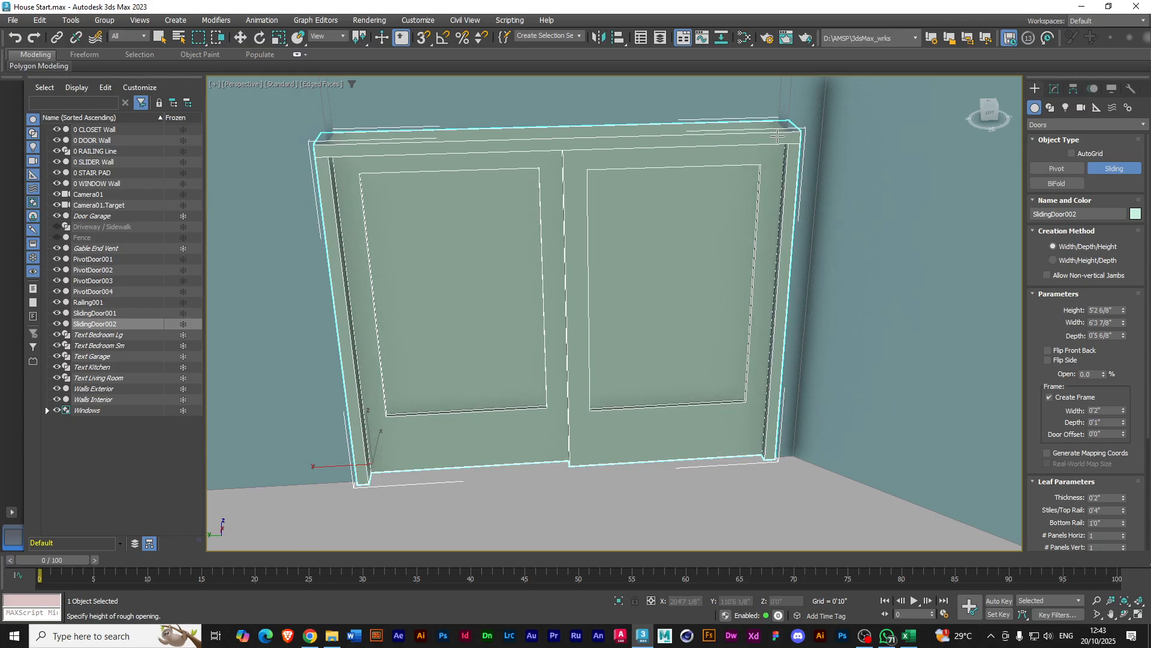
click(777, 136)
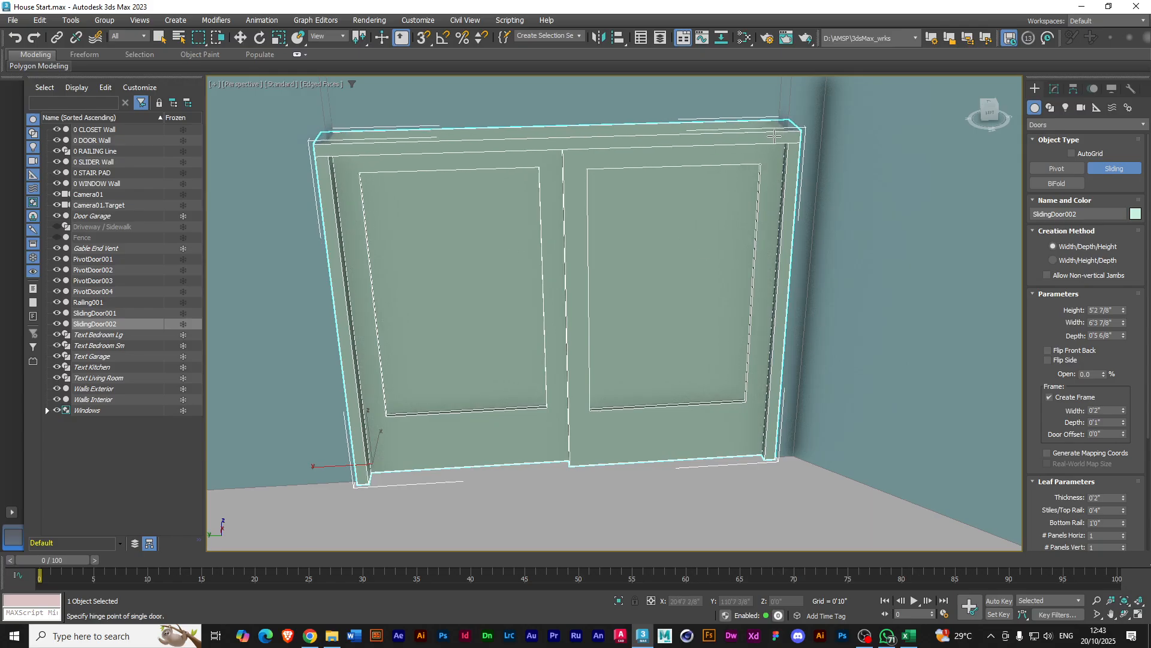
Set the large bedroom's sliding door height to 7'1" and compare it with the wall opening
scroll(656, 370, down, 10)
alt+middle_drag(766, 359, 718, 370)
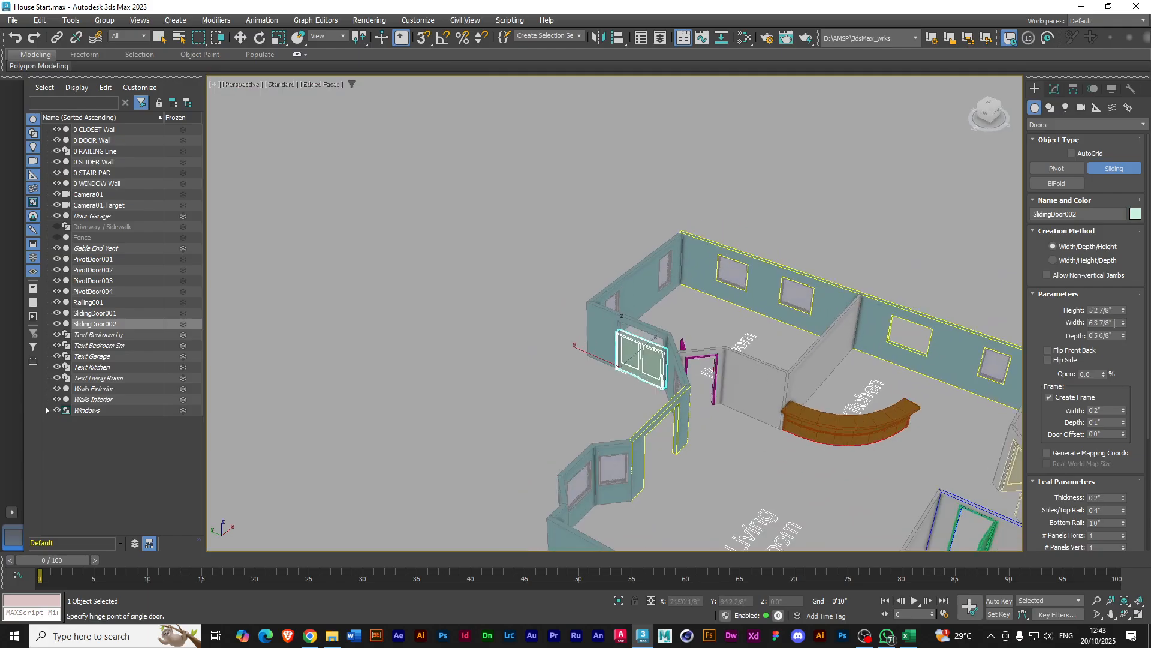
drag(1124, 312, 1114, 293)
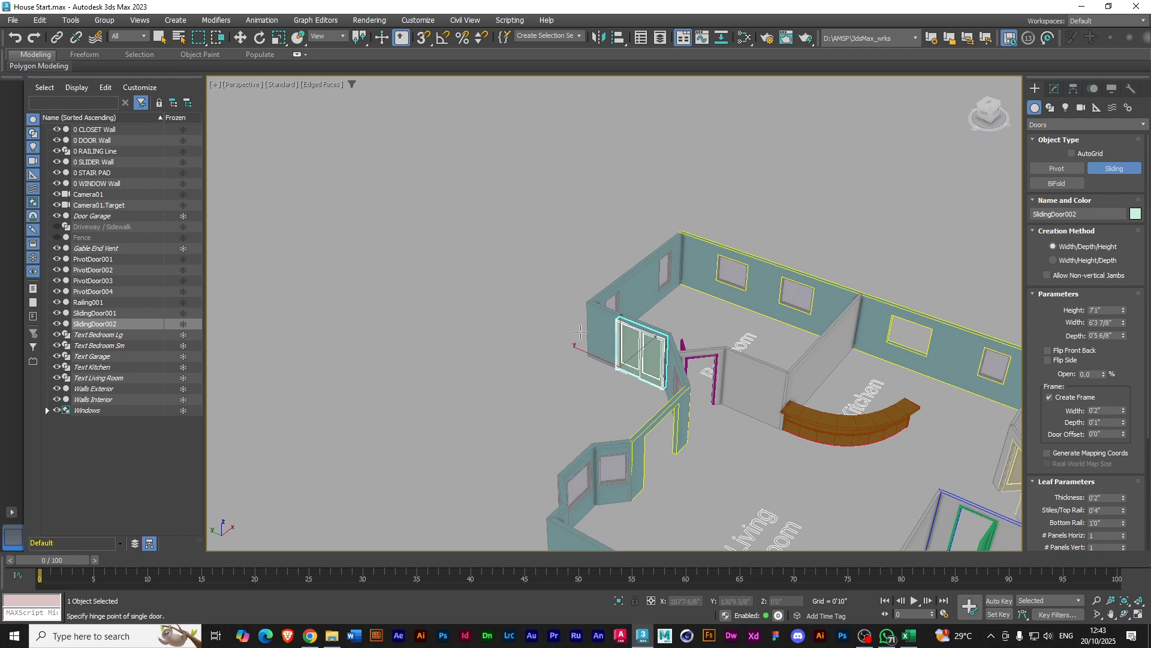
scroll(659, 353, up, 3)
scroll(666, 346, up, 2)
alt+middle_drag(582, 357, 638, 319)
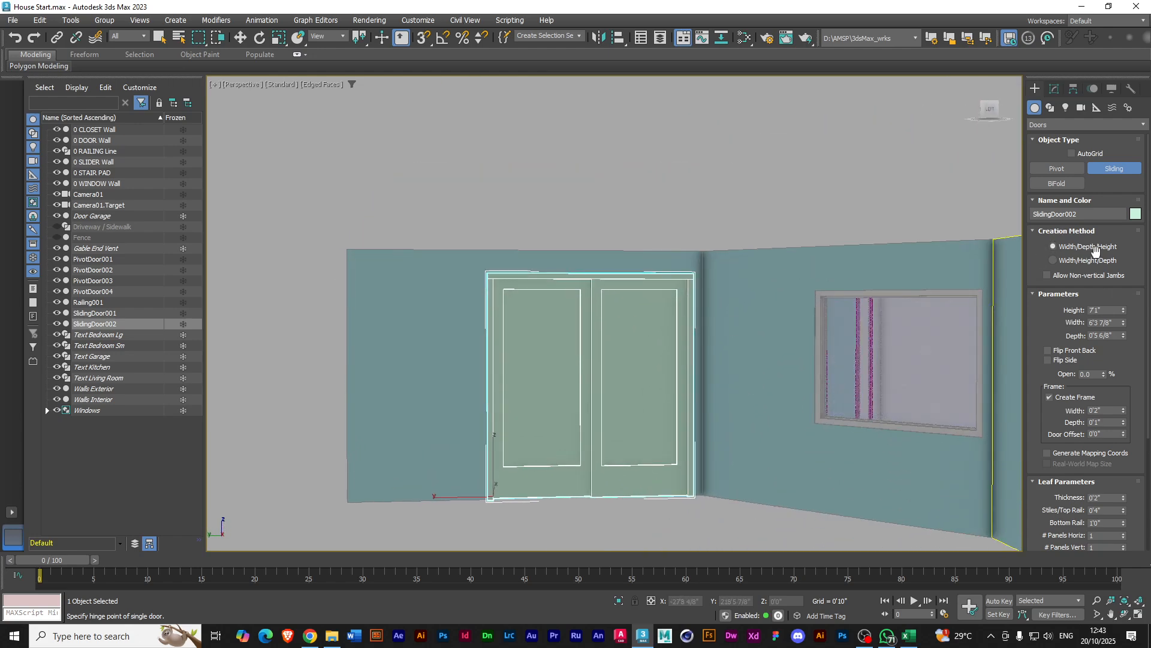
mouse_move(1124, 312)
mouse_down()
mouse_move(1124, 288)
mouse_move(1117, 310)
mouse_up()
Look over the whole house and its fitted doors in perspective and in plan
scroll(788, 436, down, 4)
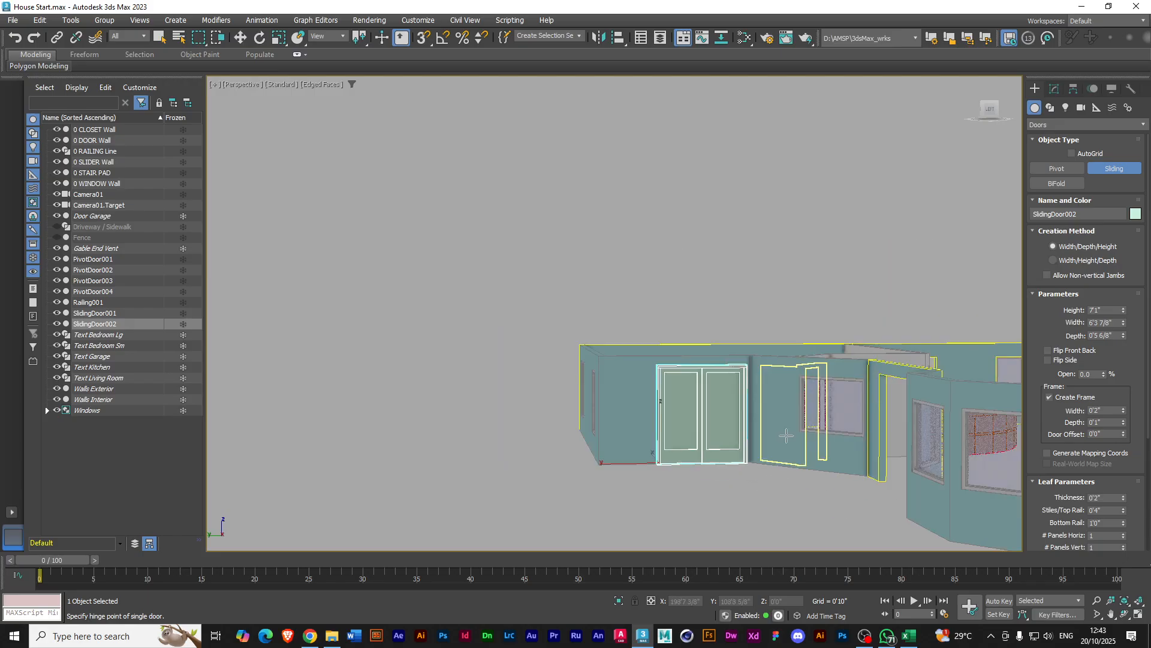
alt+middle_drag(843, 441, 668, 411)
scroll(772, 469, down, 8)
scroll(748, 484, up, 3)
scroll(668, 412, up, 6)
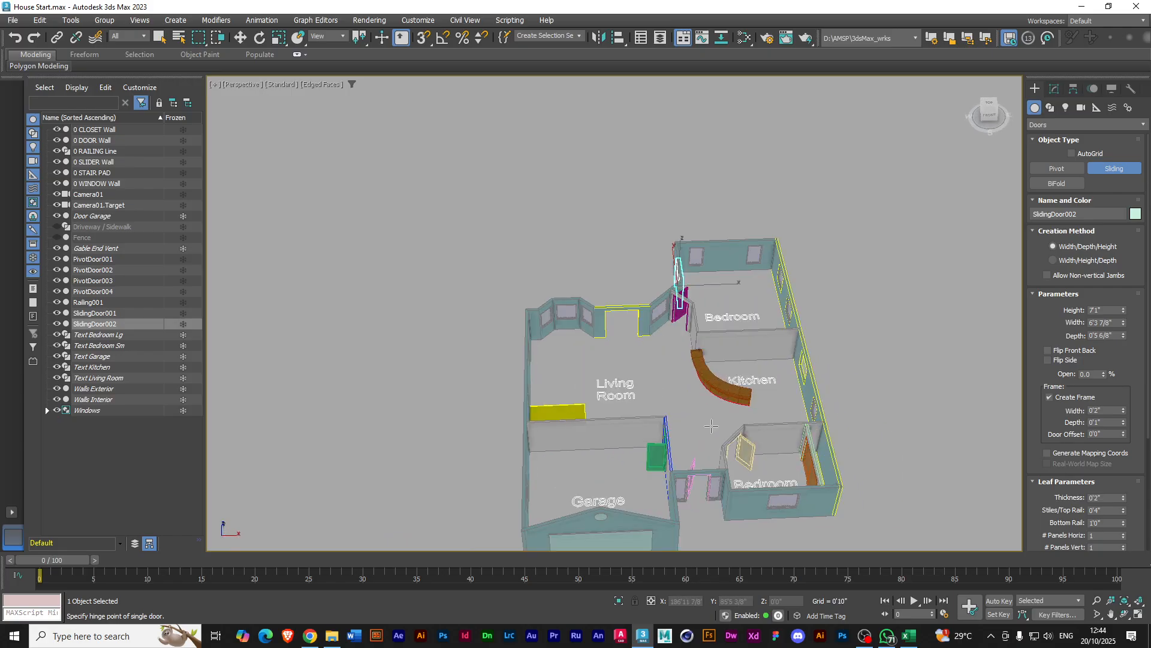
scroll(709, 425, down, 3)
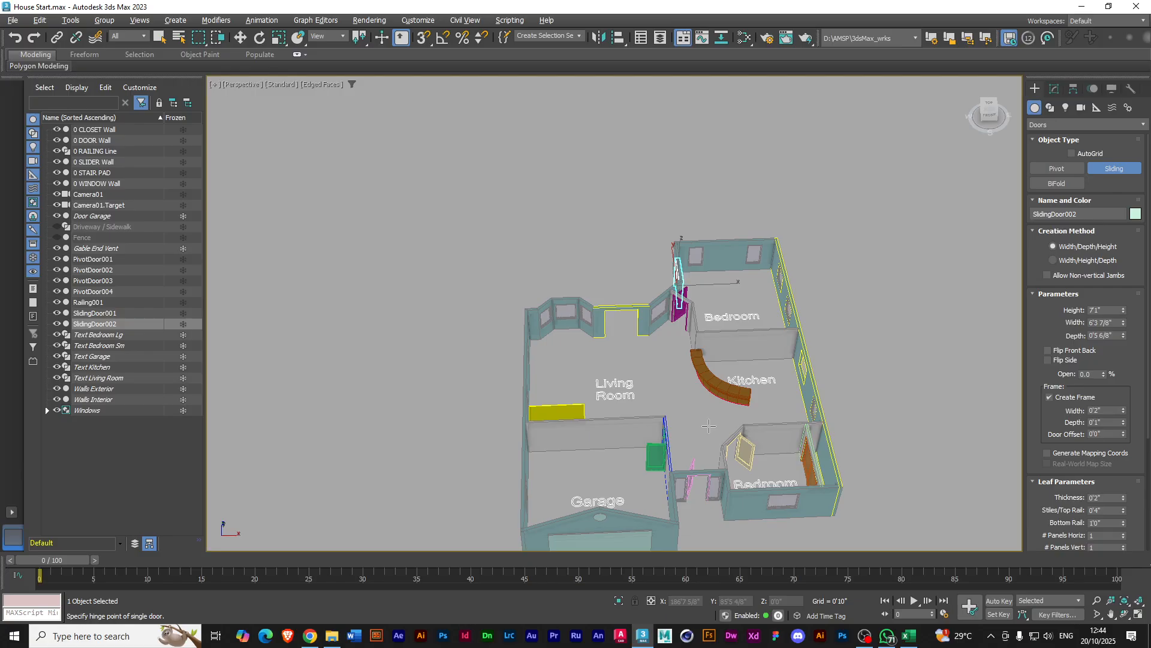
key(alt+w)
scroll(457, 226, up, 5)
scroll(459, 227, down, 5)
scroll(427, 234, up, 3)
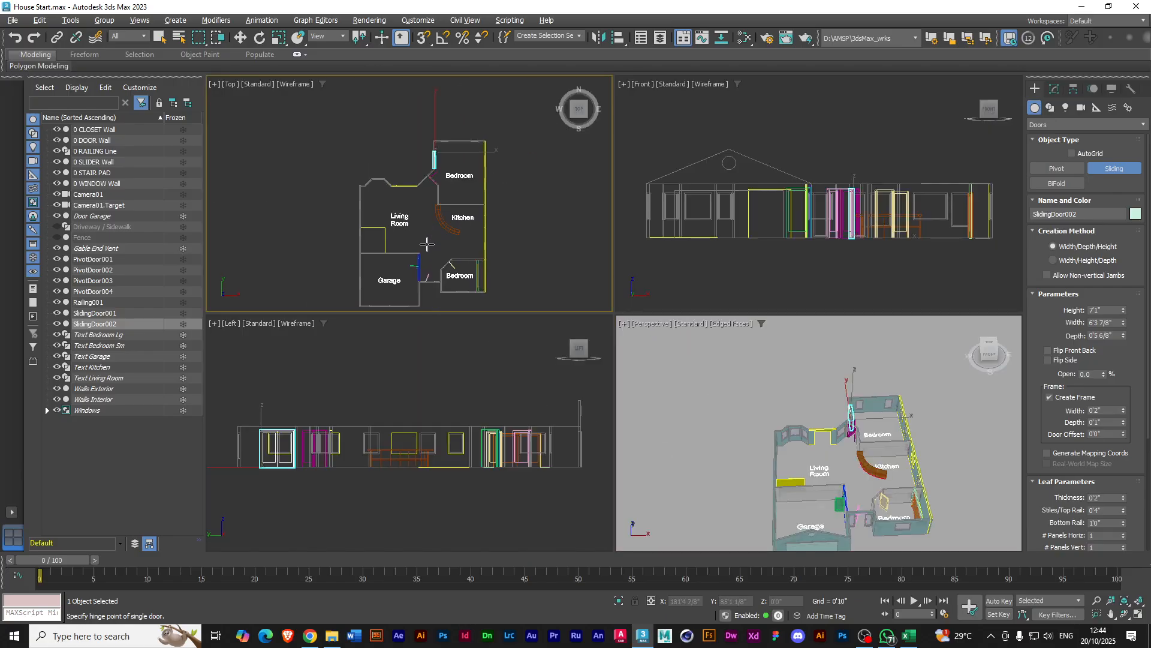
scroll(427, 243, up, 2)
middle_drag(428, 241, 422, 236)
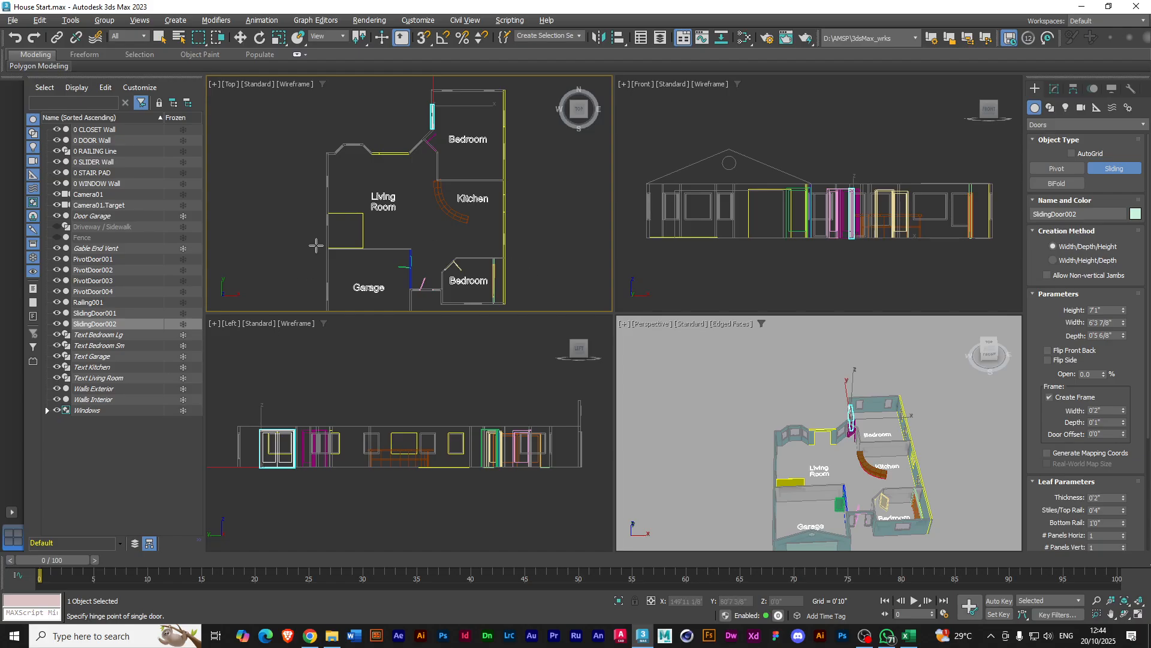
Examine the curved kitchen counter's wall end and the living room's exterior opening in plan and in perspective
scroll(444, 195, up, 8)
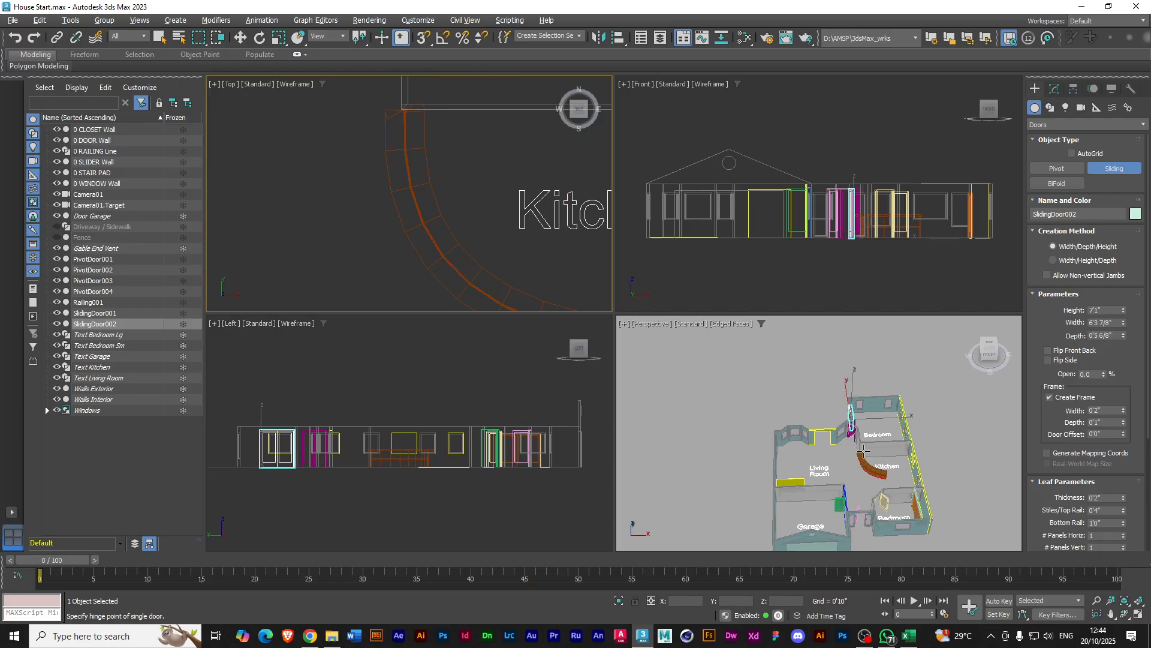
scroll(864, 451, up, 8)
scroll(872, 484, down, 5)
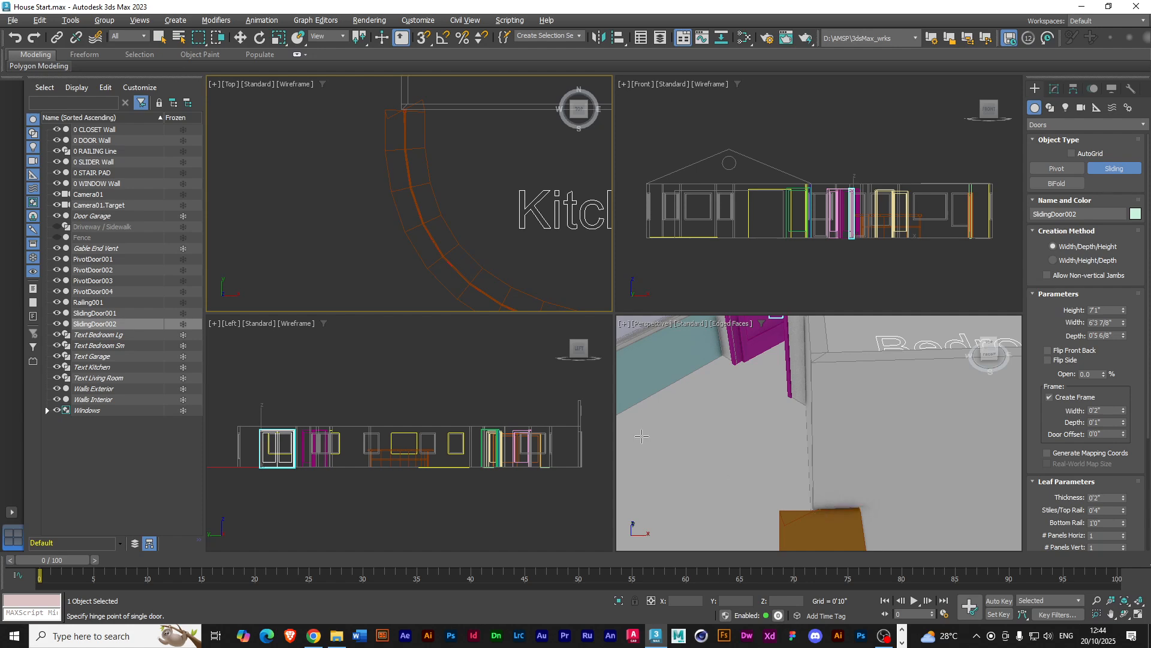
scroll(406, 252, down, 3)
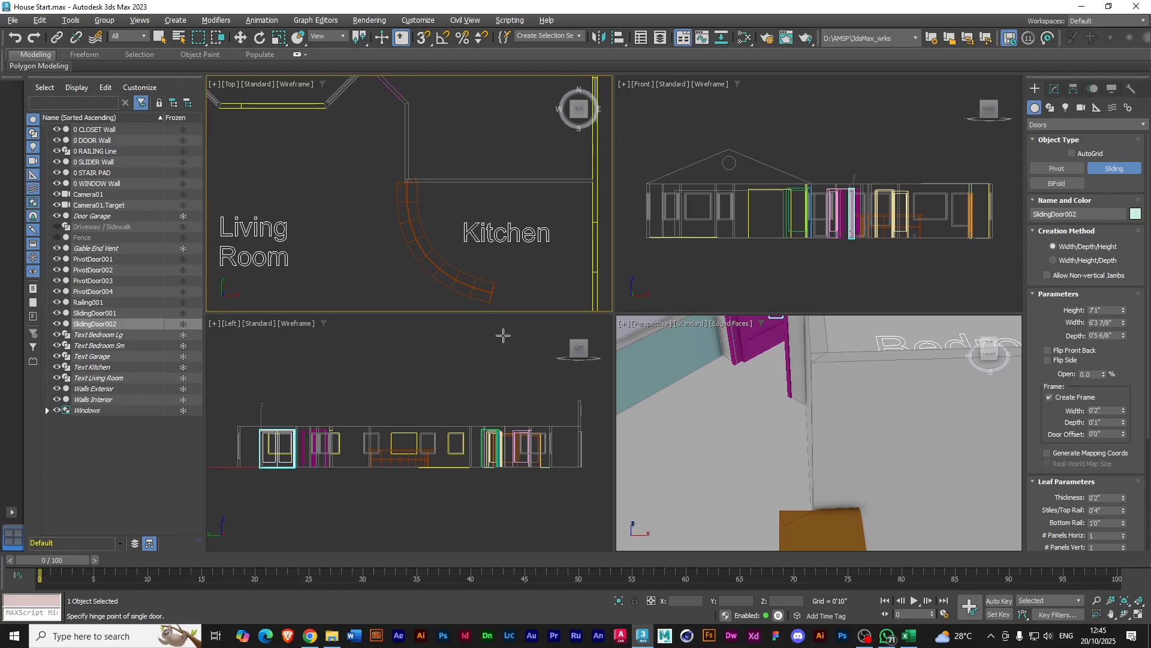
scroll(763, 424, down, 6)
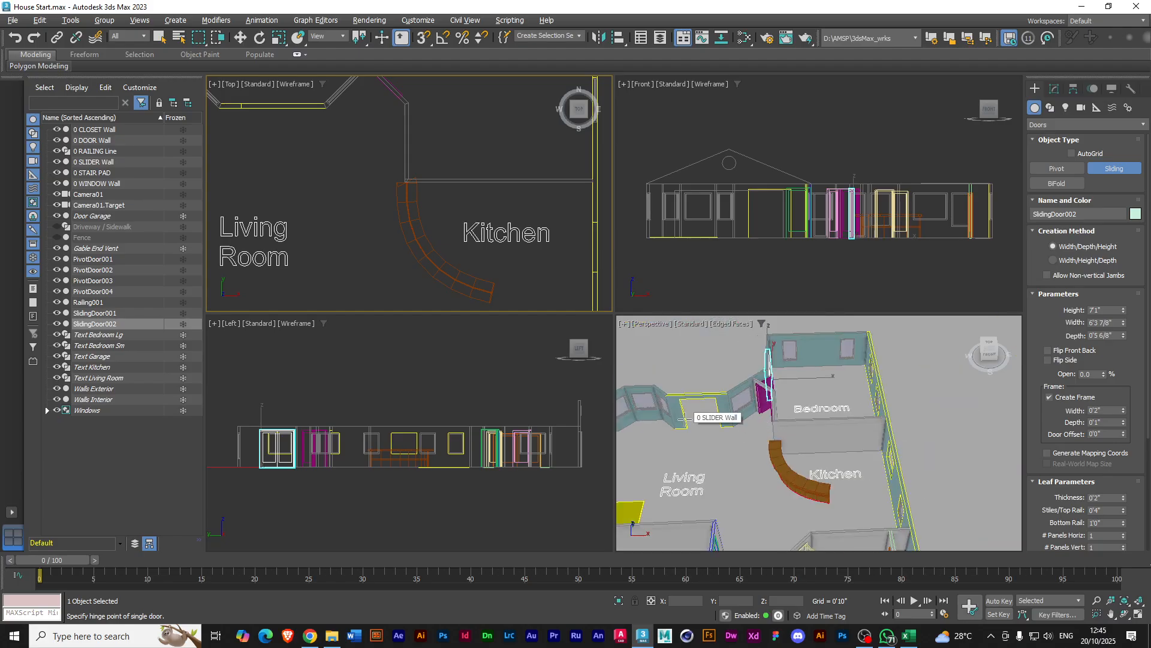
middle_drag(360, 192, 481, 248)
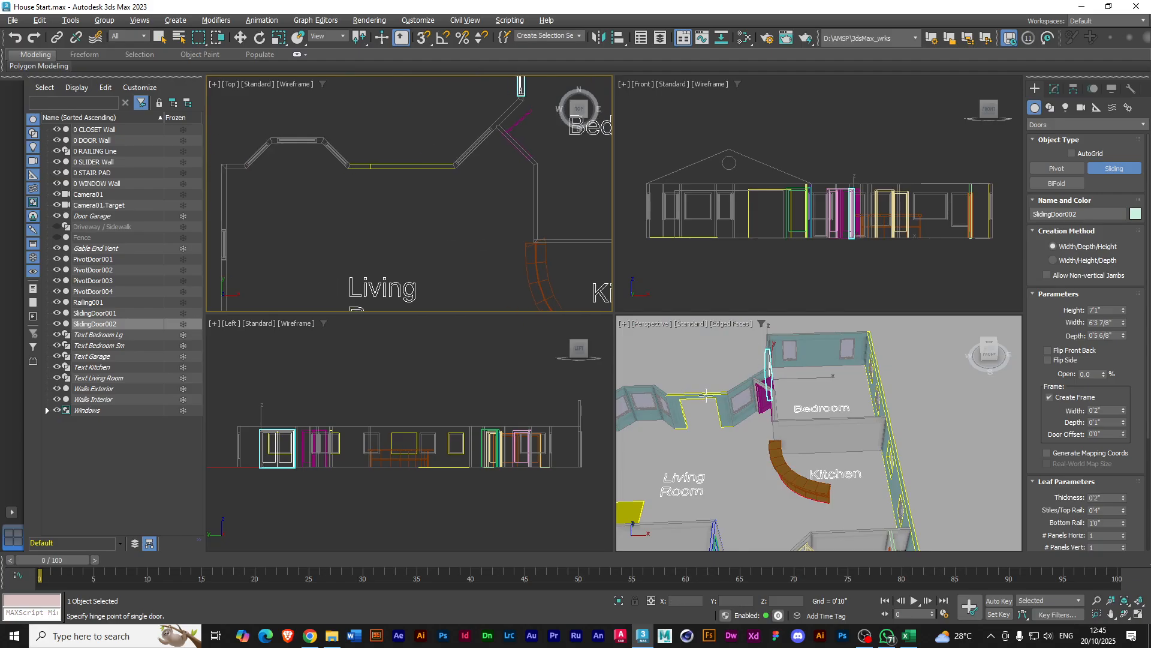
Create a sliding door in the living room's exterior wall opening, about 6'4 3/8" wide, 0'5 5/8" deep and 7'2 1/8" high
scroll(694, 395, up, 2)
scroll(695, 396, up, 2)
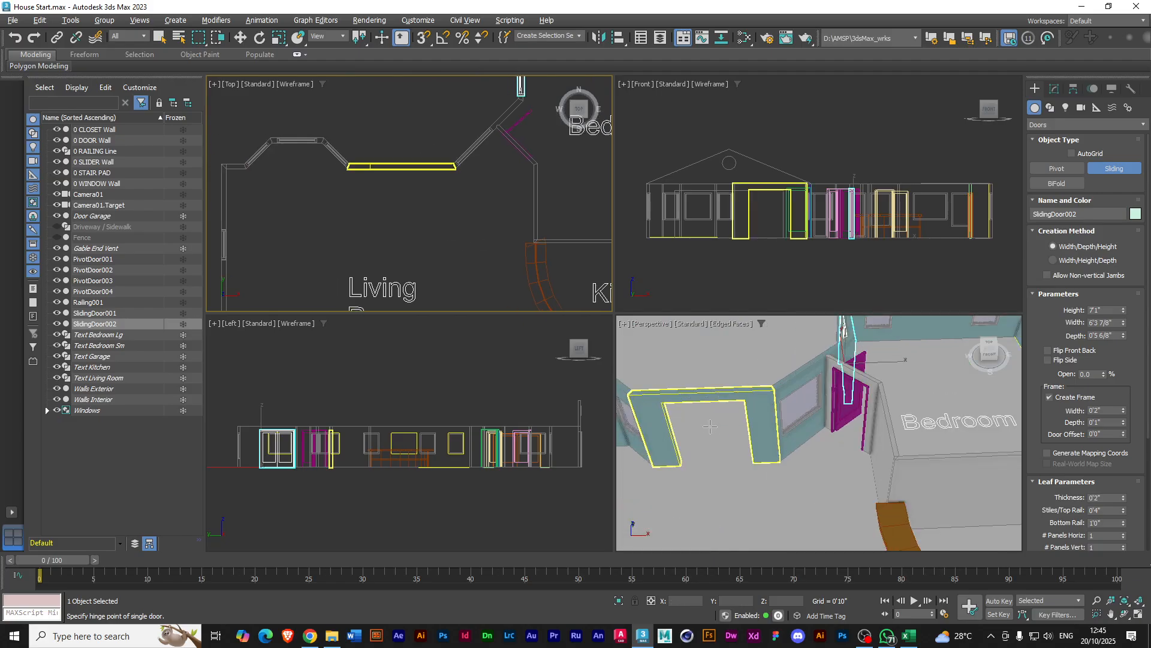
key(alt+w)
scroll(709, 416, down, 3)
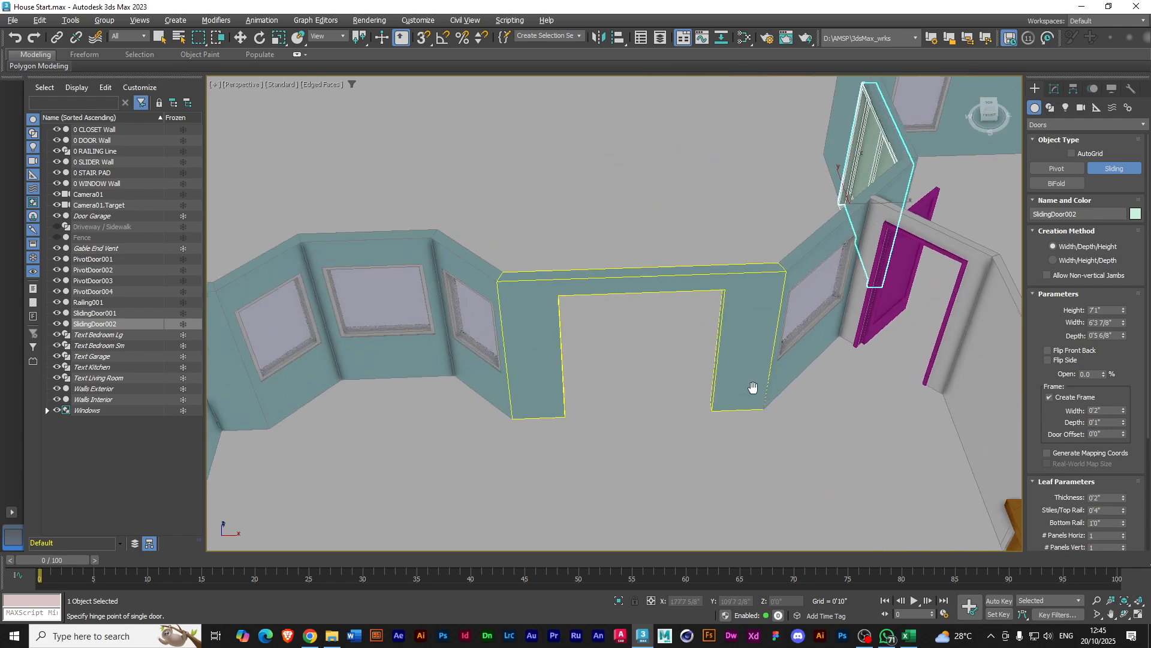
scroll(679, 398, up, 2)
scroll(708, 426, up, 4)
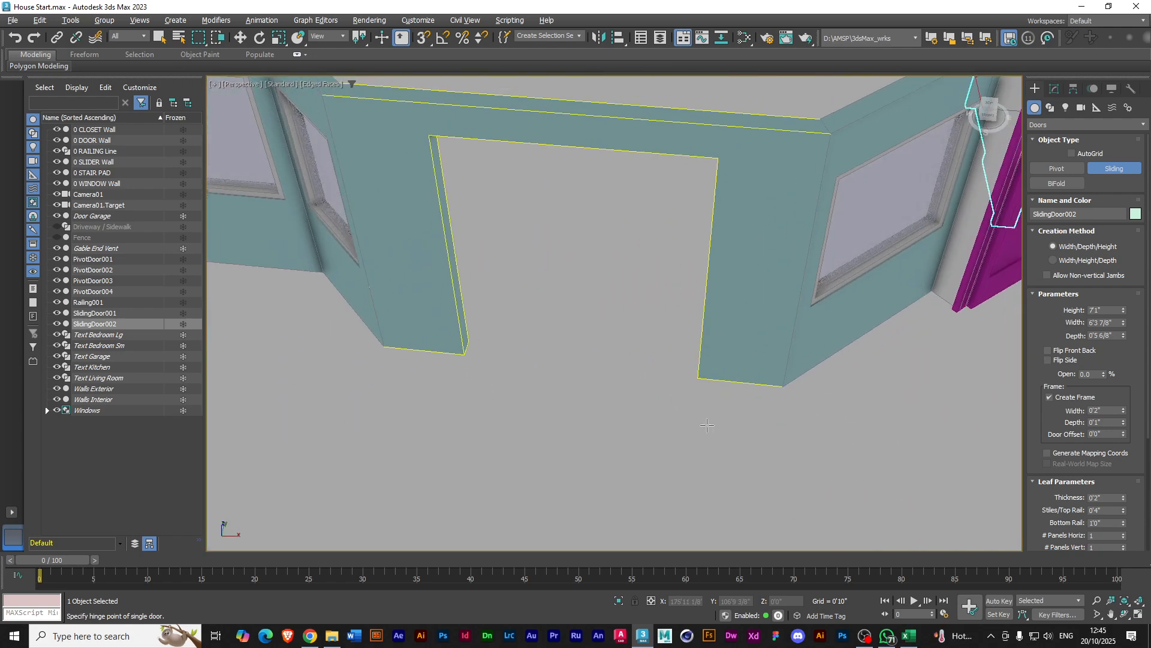
alt+middle_drag(708, 425, 707, 429)
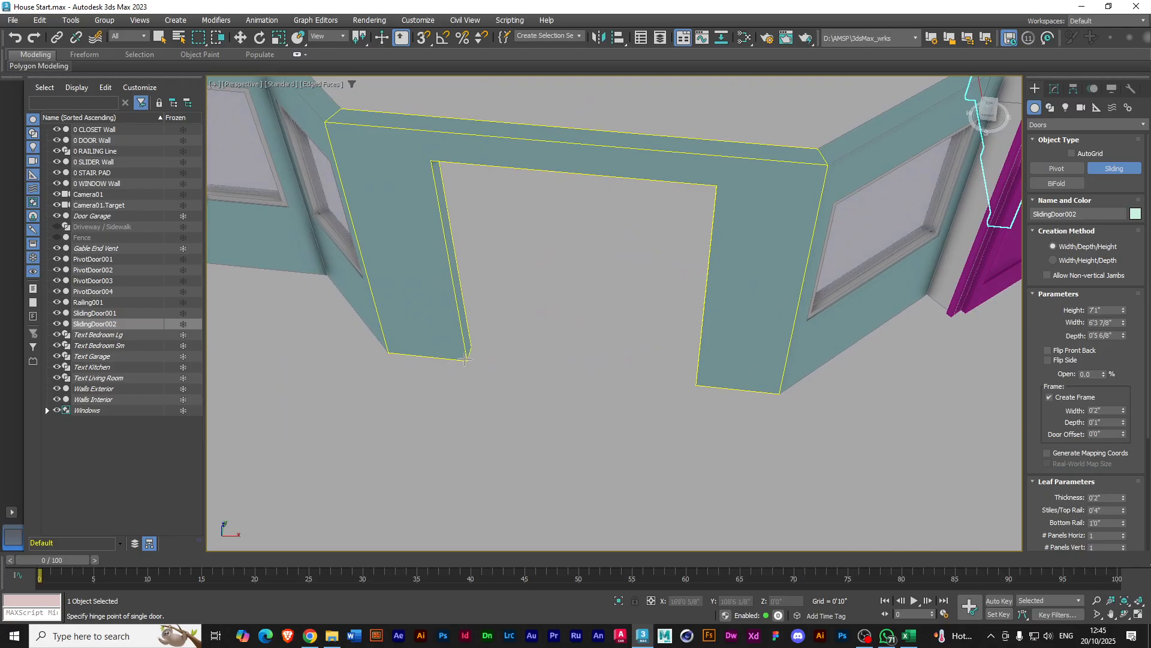
drag(466, 358, 696, 386)
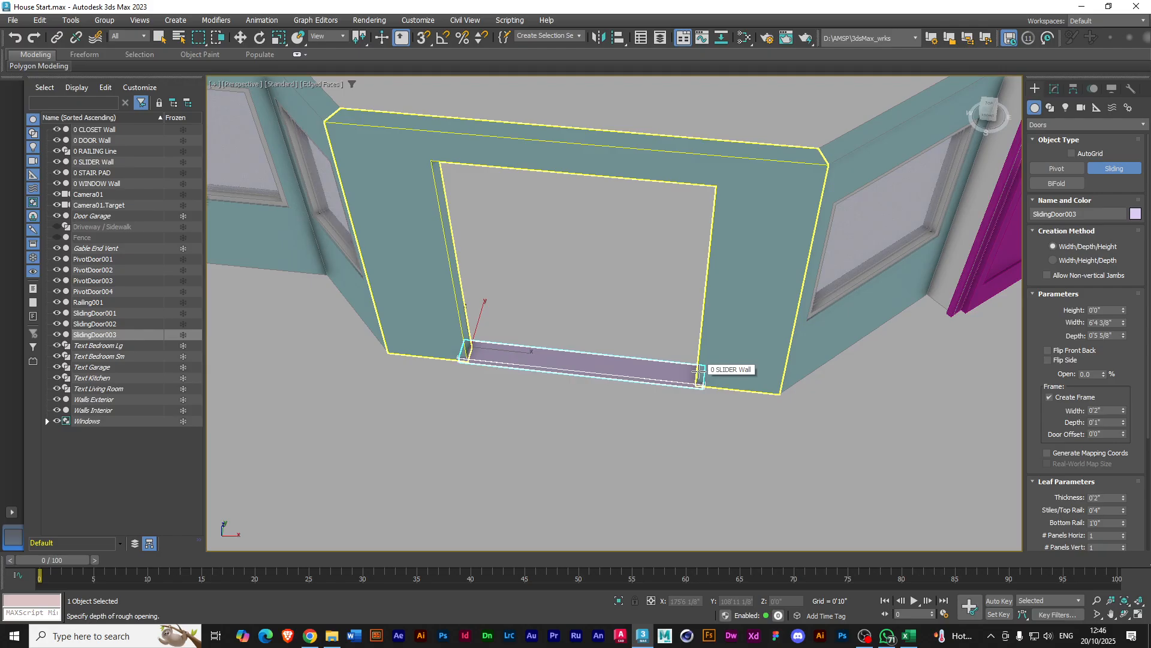
click(698, 372)
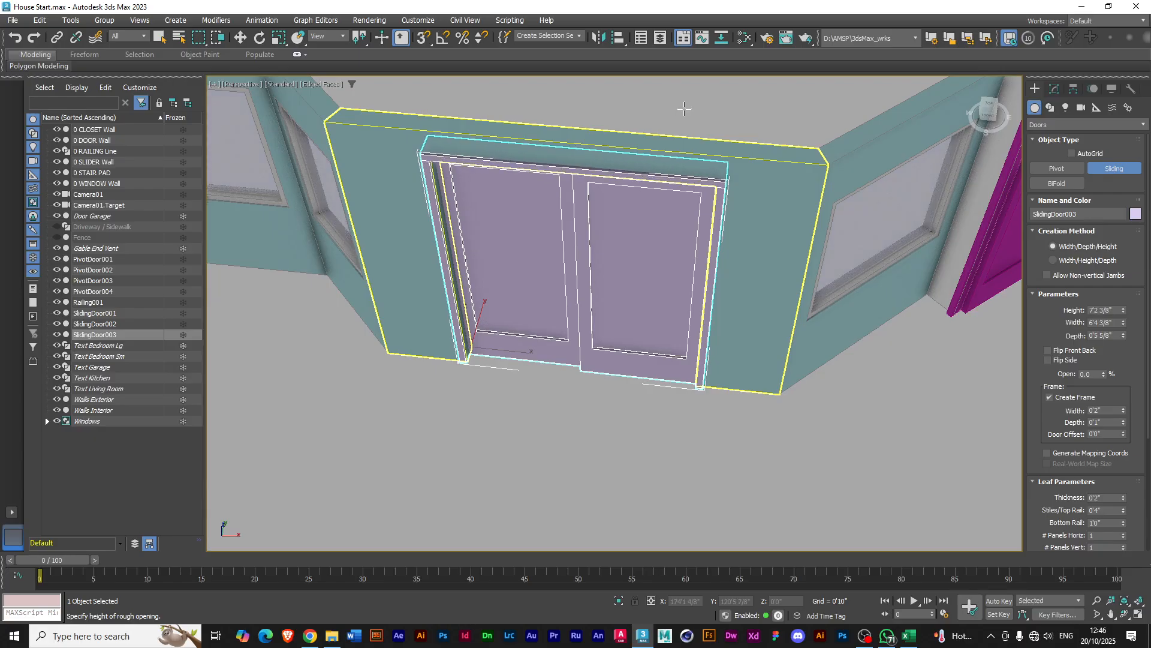
click(684, 110)
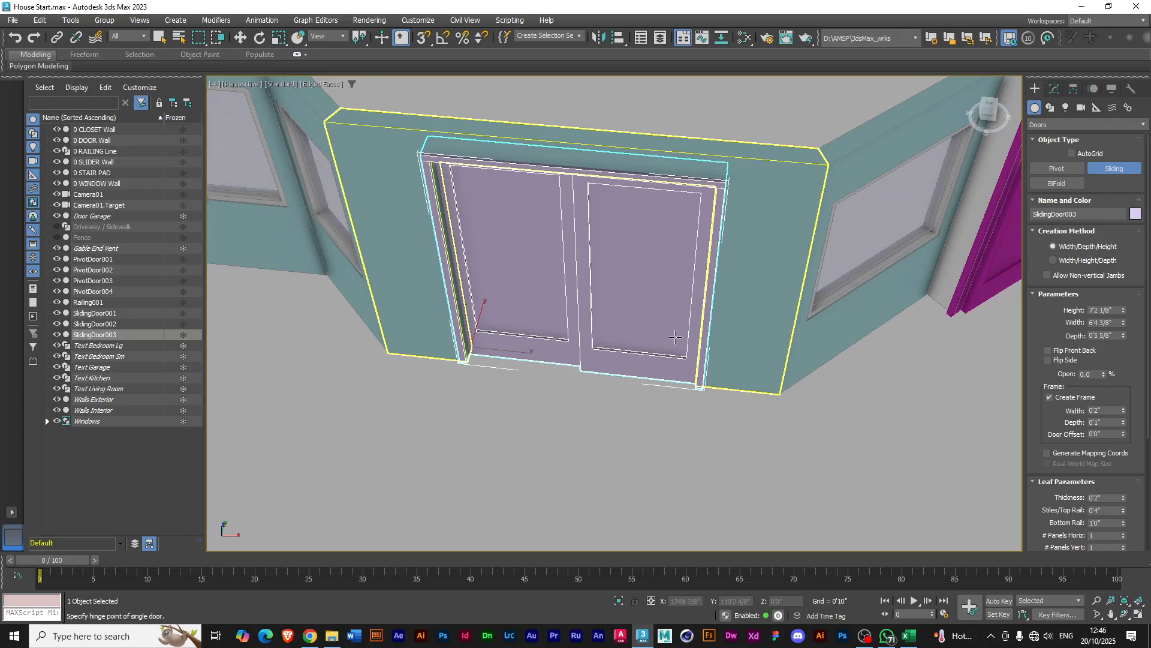
right_click(665, 345)
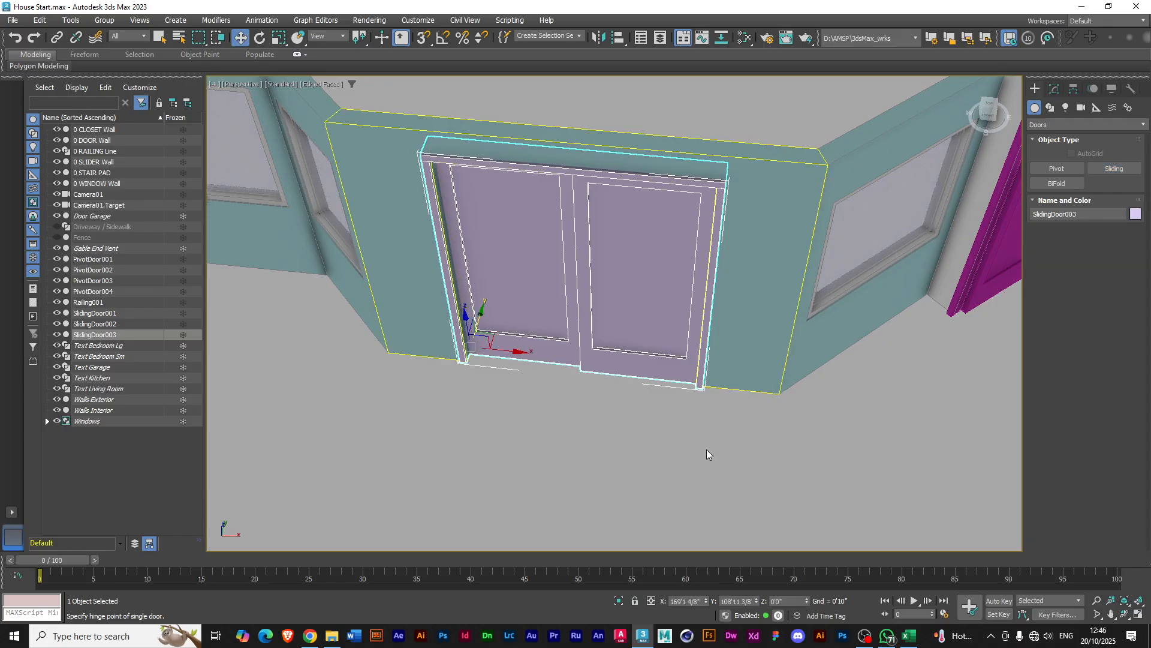
Slide the living room's sliding door about 50% open and the large bedroom's sliding door 59% open
scroll(600, 419, down, 5)
mouse_move(591, 422)
alt+middle_down()
mouse_move(621, 416)
mouse_move(607, 411)
alt+middle_up()
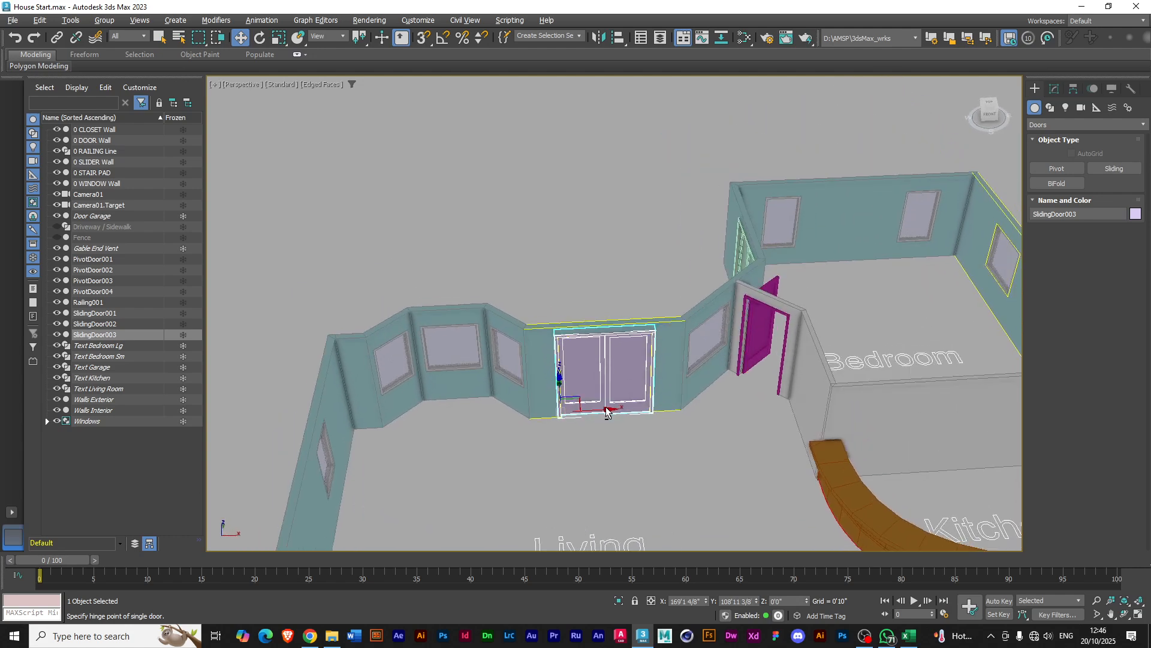
click(1051, 92)
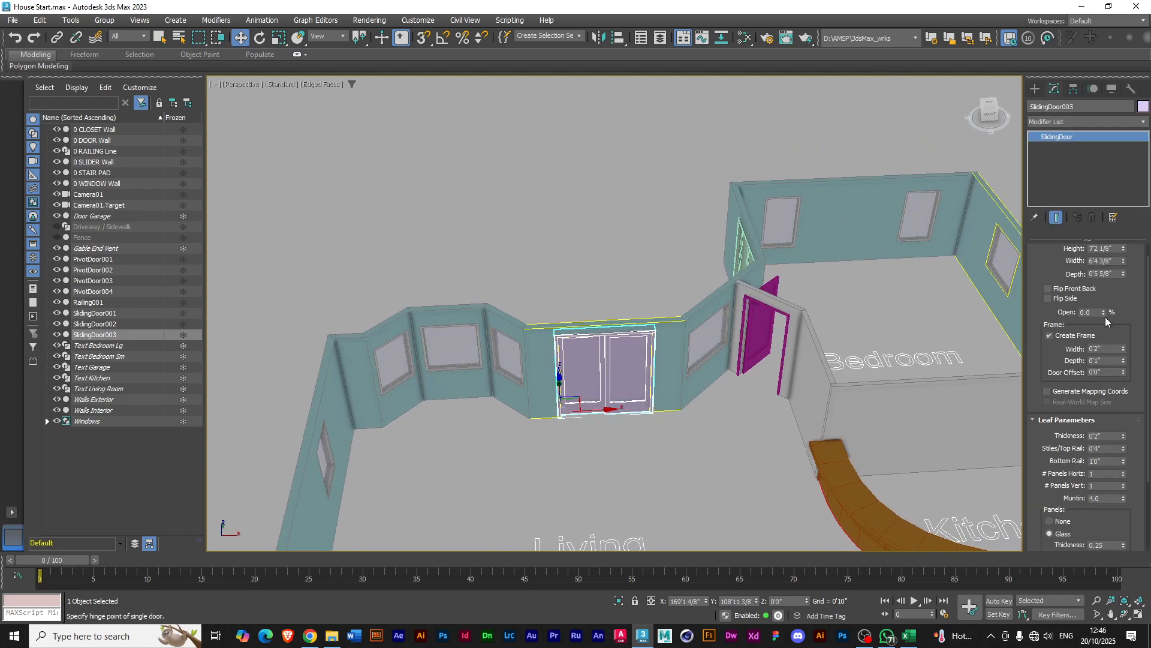
drag(1103, 311, 1101, 285)
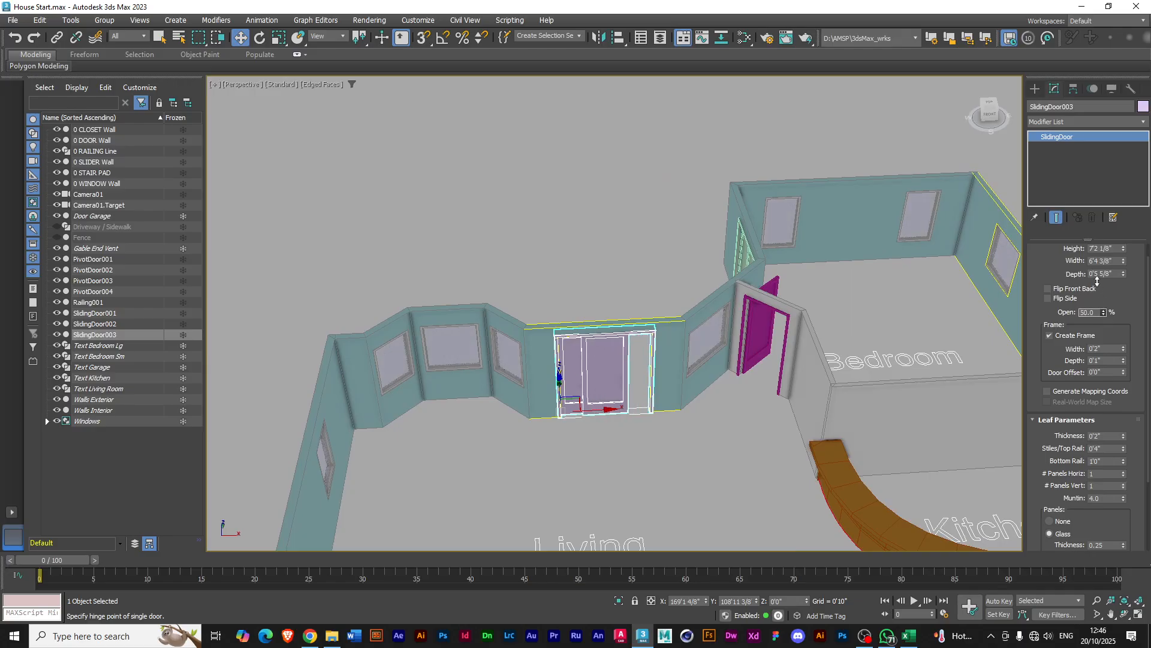
click(737, 244)
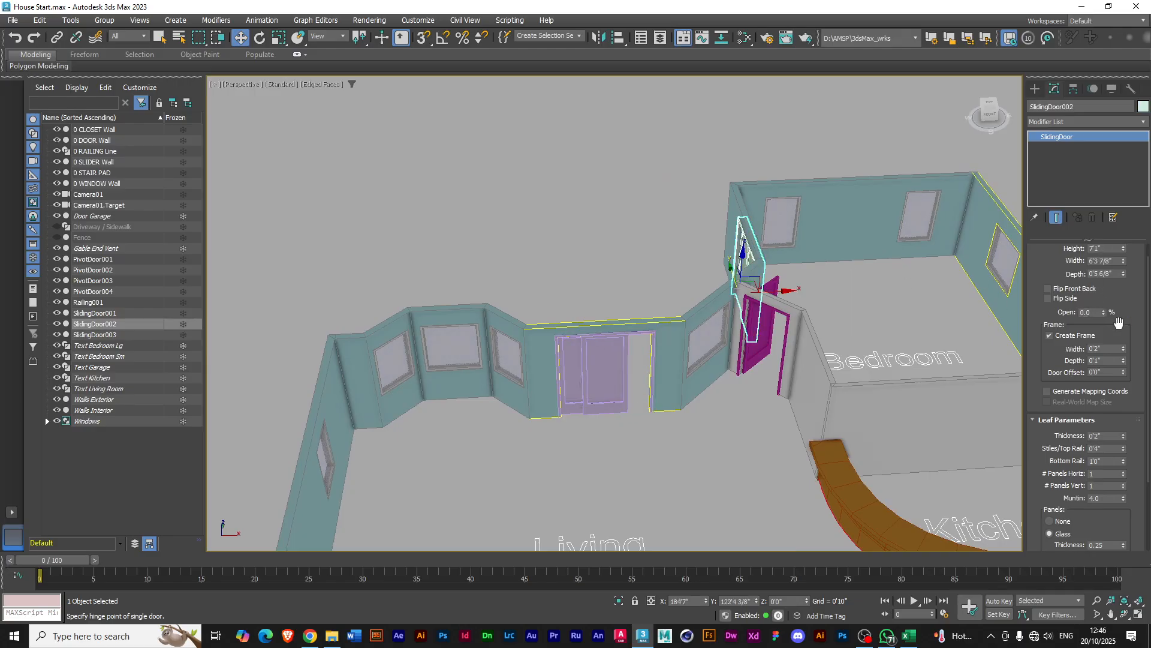
drag(1104, 309, 1095, 275)
alt+middle_drag(660, 360, 558, 310)
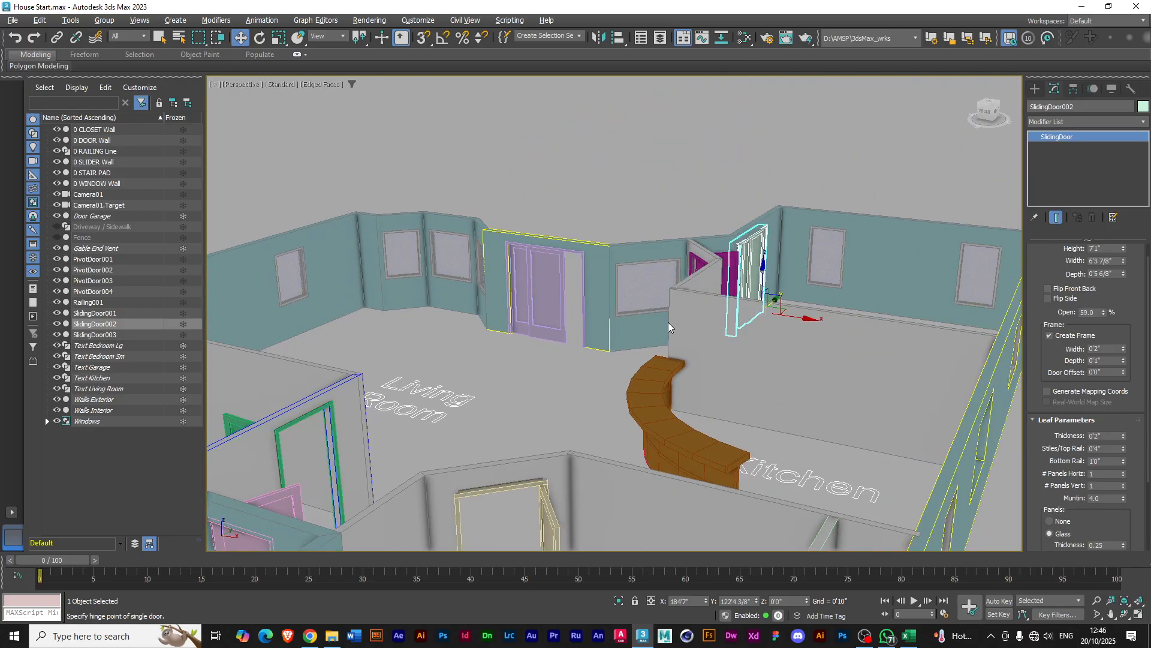
Look over the opened sliding doors, pivot doors and curved kitchen counter from several angles around the house
scroll(666, 321, down, 10)
scroll(573, 328, up, 10)
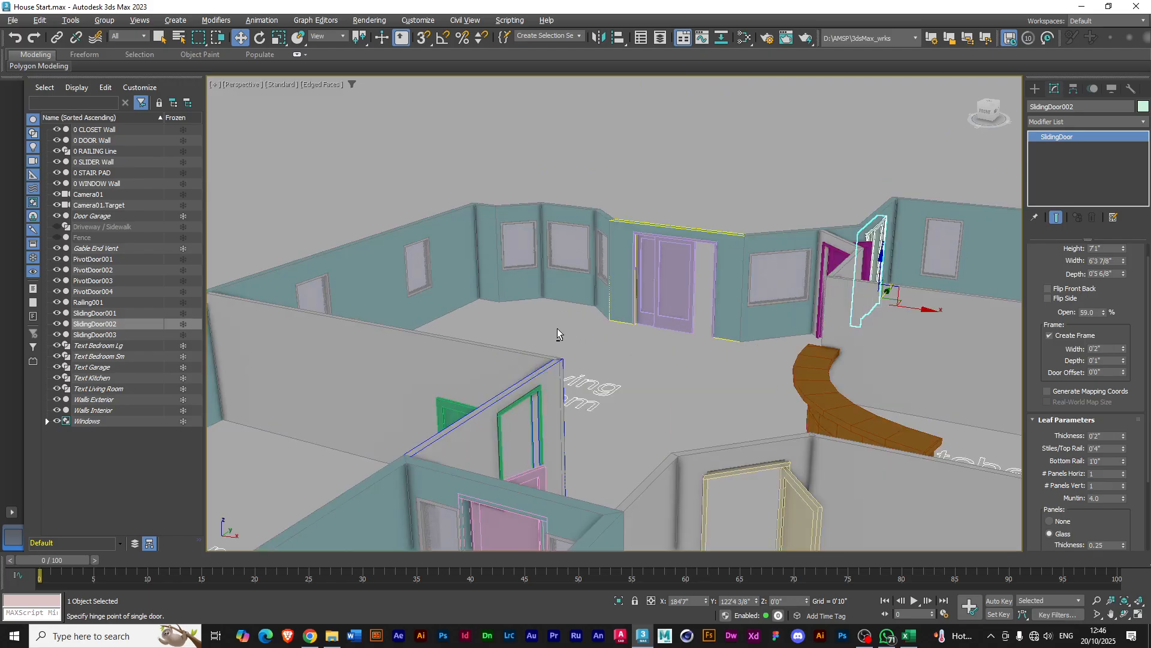
scroll(558, 328, up, 8)
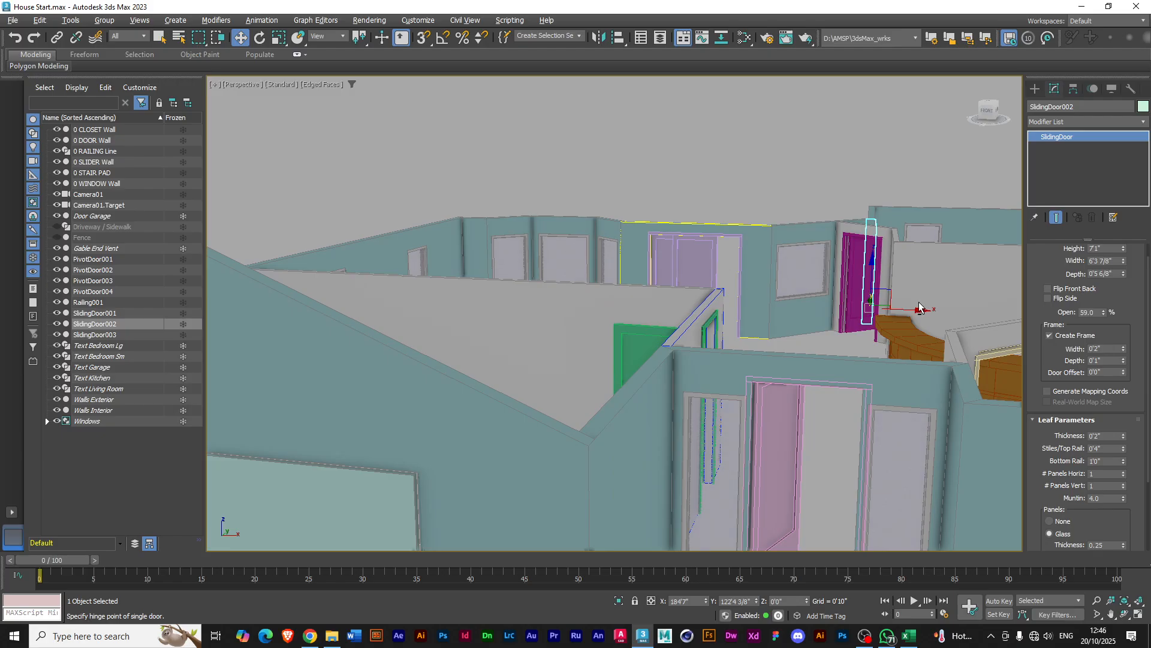
scroll(678, 328, up, 3)
alt+middle_drag(677, 328, 684, 348)
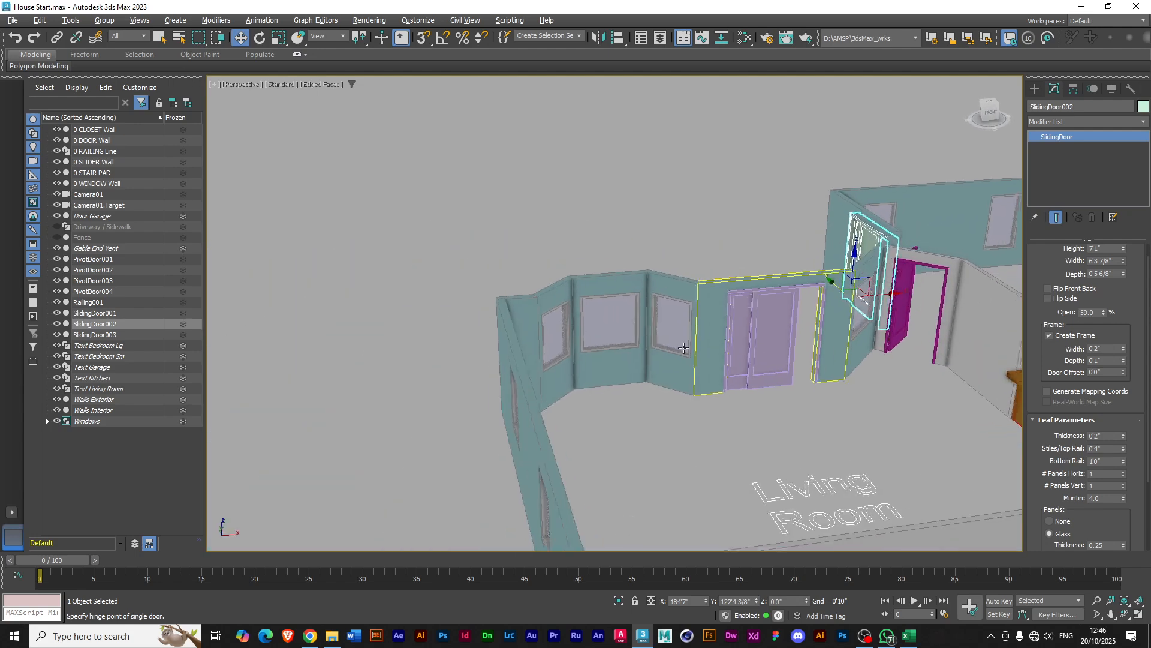
scroll(683, 347, down, 3)
middle_drag(753, 328, 586, 273)
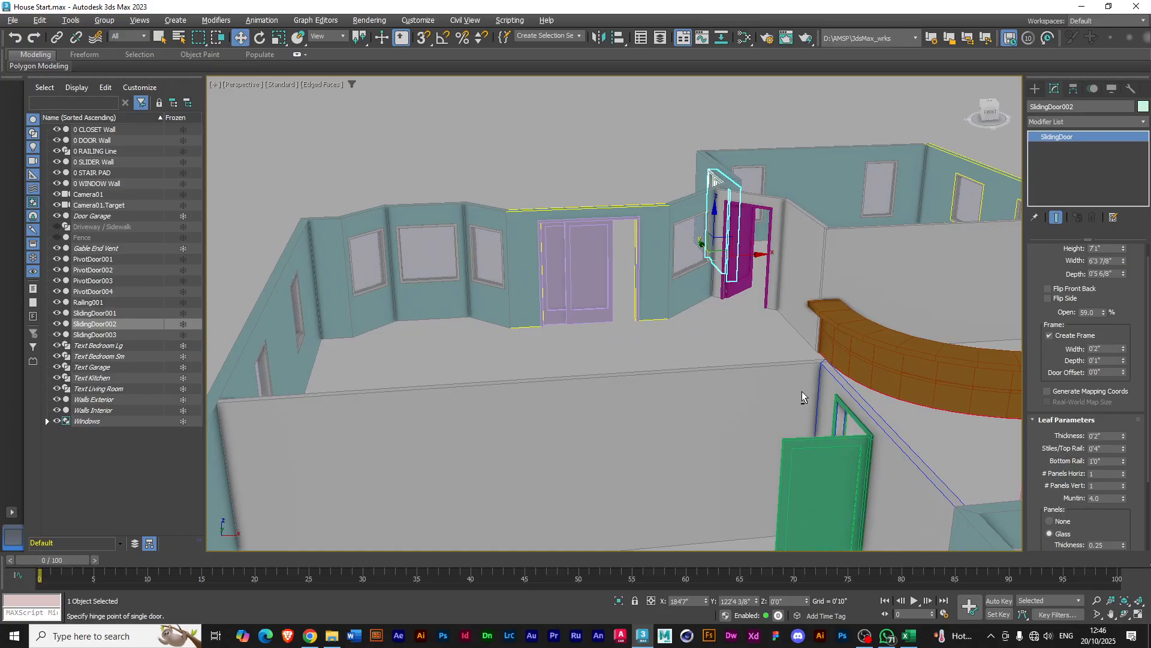
scroll(804, 394, down, 3)
scroll(824, 398, down, 1)
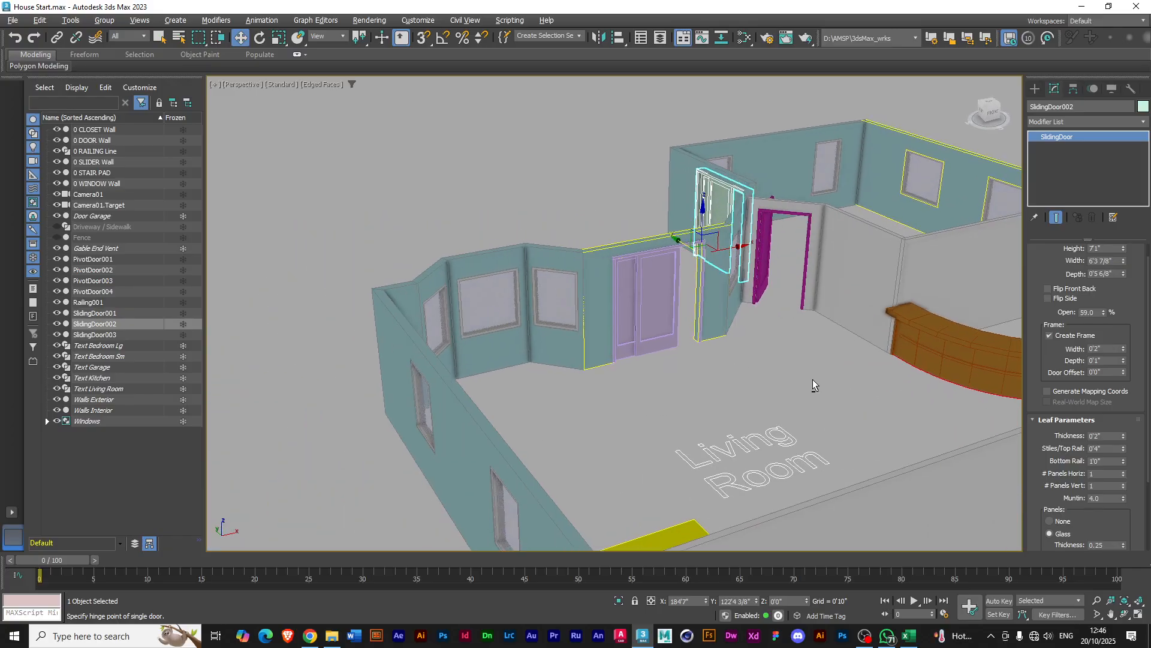
scroll(809, 373, down, 3)
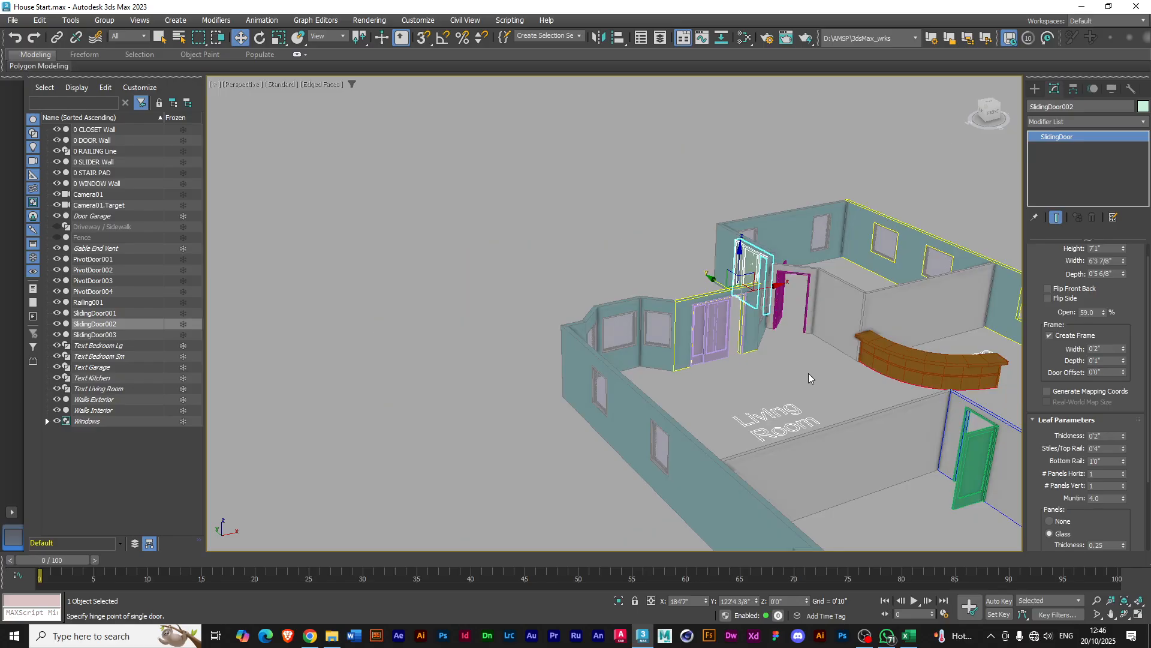
middle_drag(814, 371, 570, 326)
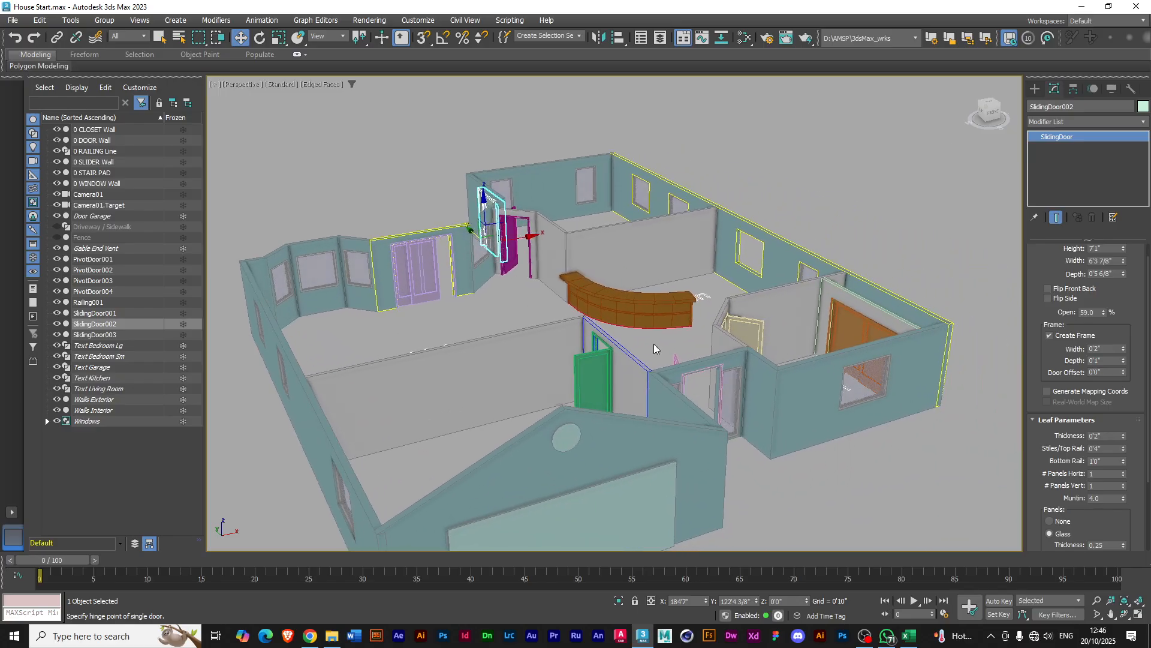
click(865, 636)
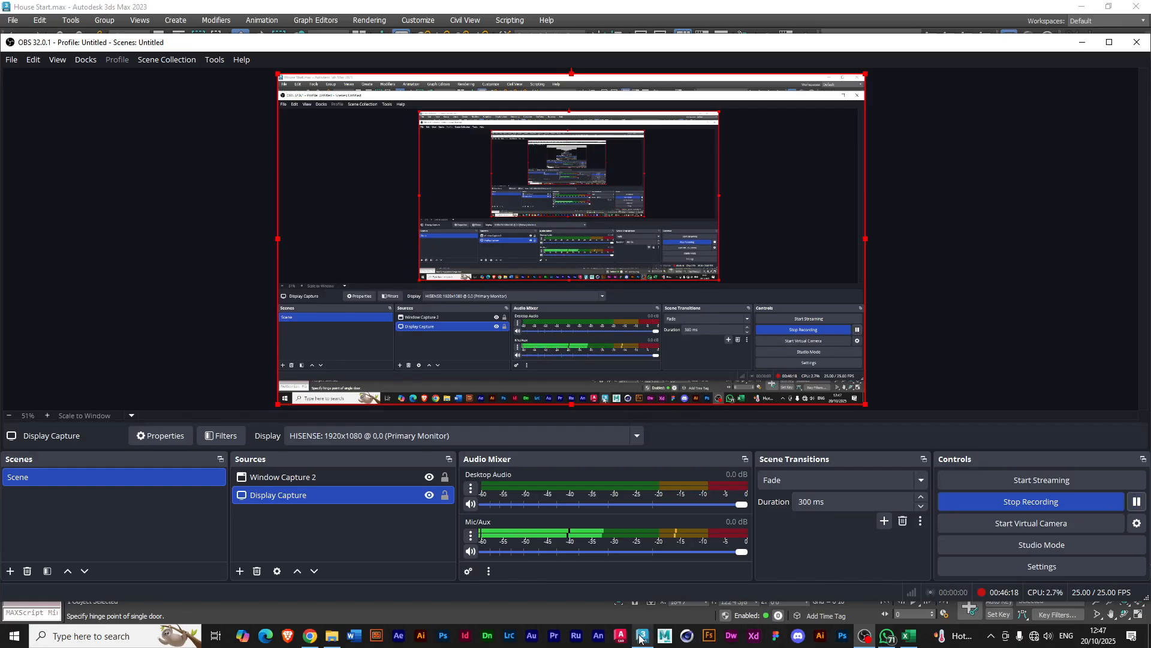
mouse_move(641, 637)
click(643, 595)
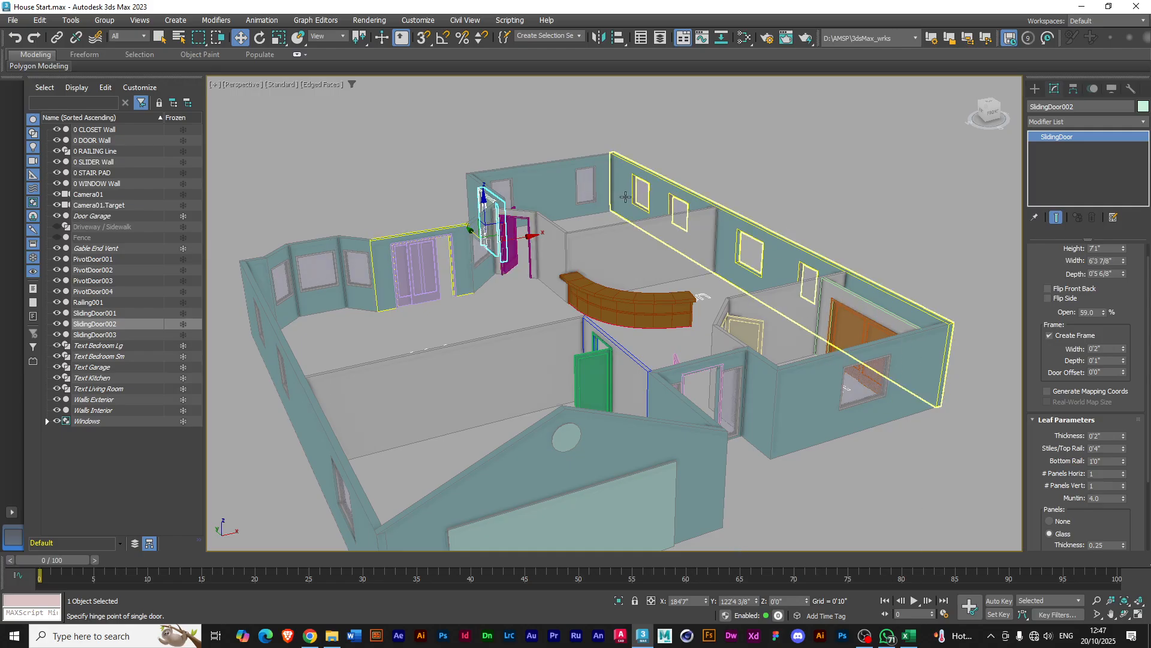
Examine the windows in the exterior walls around the house, finishing with a close look at the garage's side window
scroll(307, 283, up, 10)
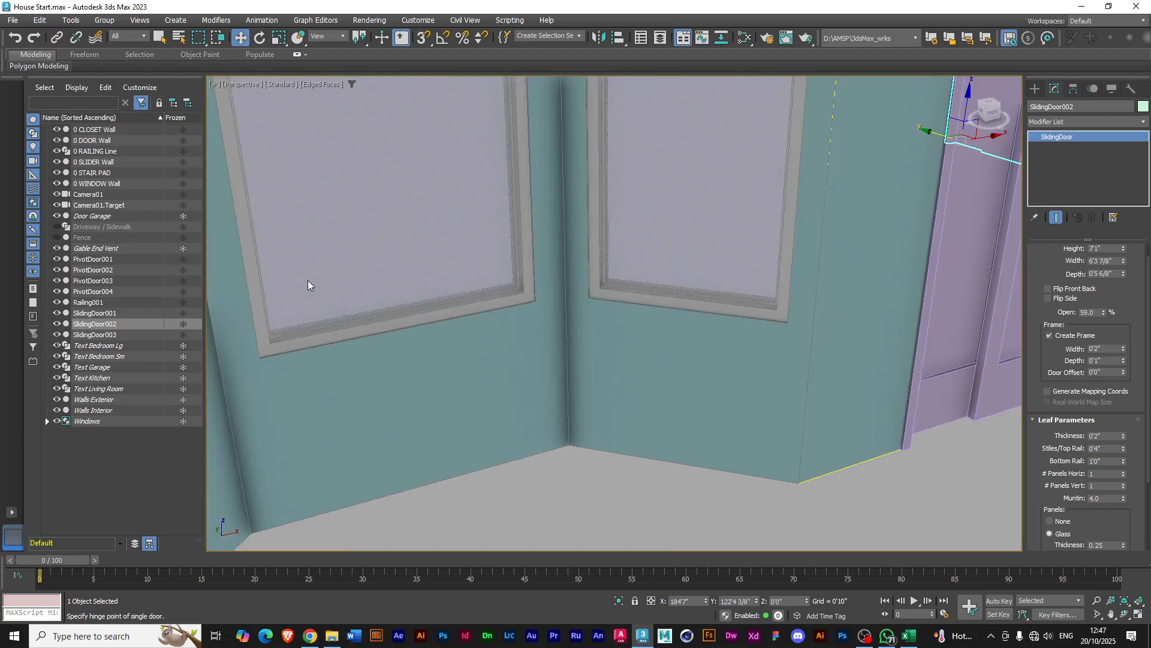
click(329, 238)
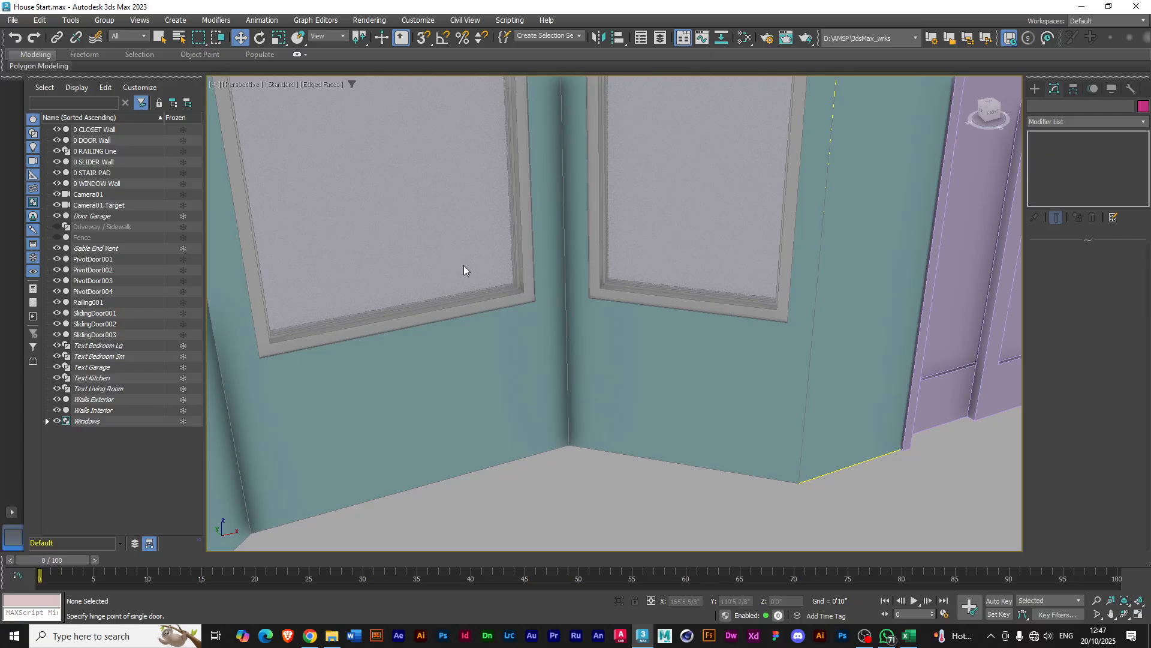
key(z)
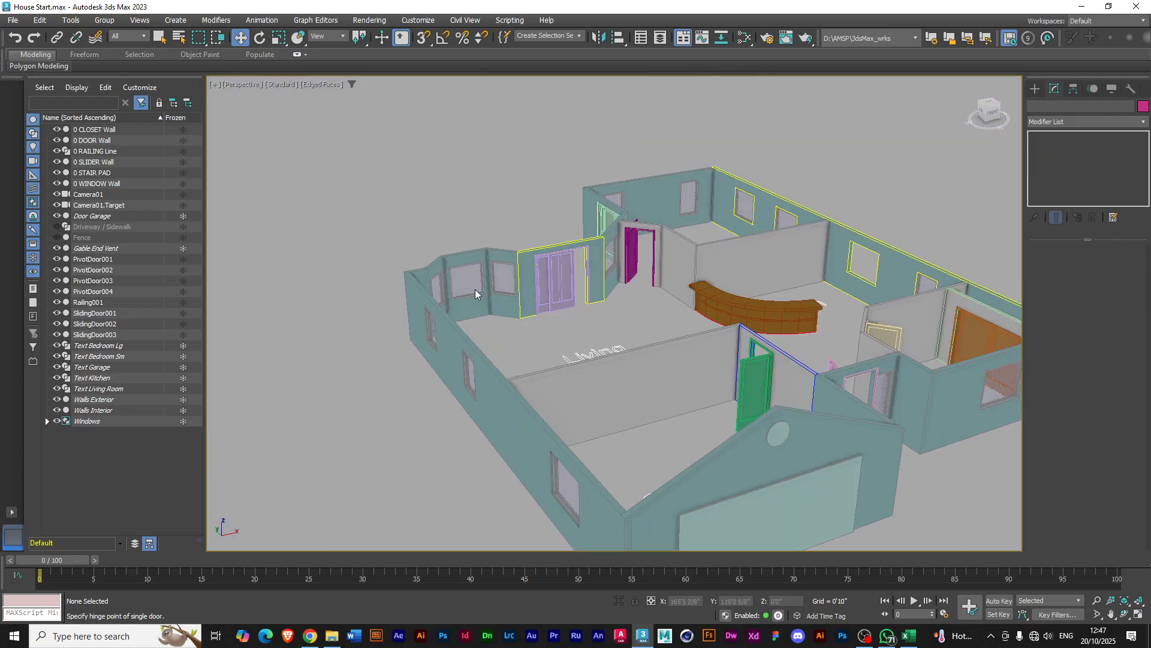
scroll(468, 300, up, 3)
alt+middle_drag(494, 307, 504, 301)
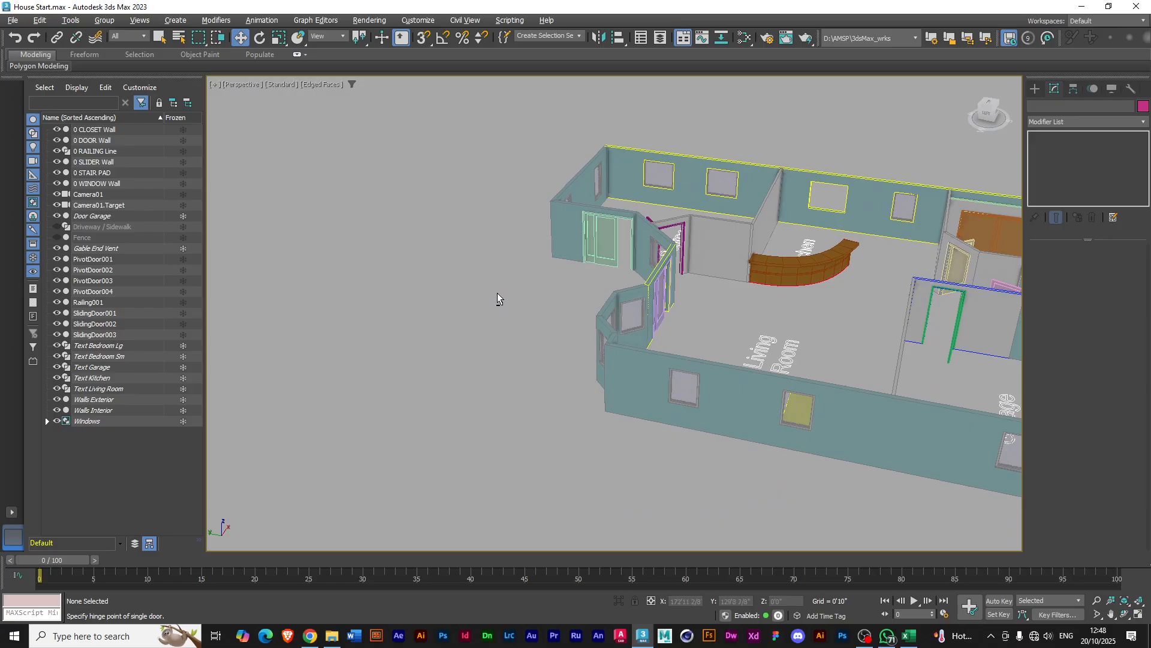
alt+middle_drag(552, 328, 610, 365)
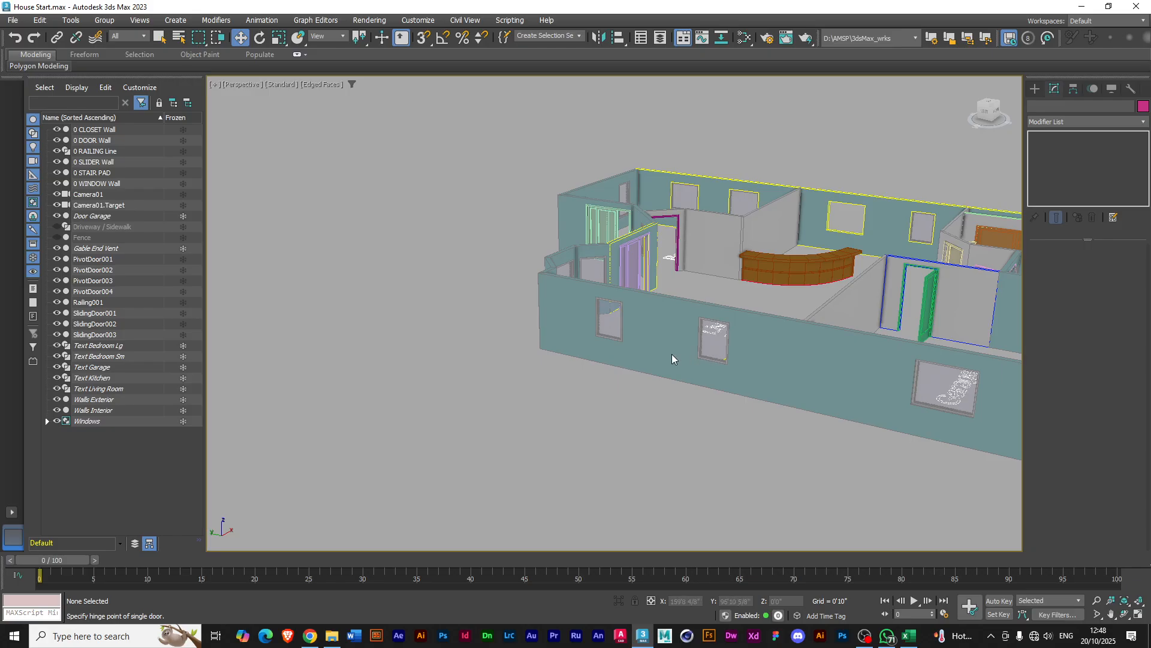
alt+middle_drag(781, 376, 747, 380)
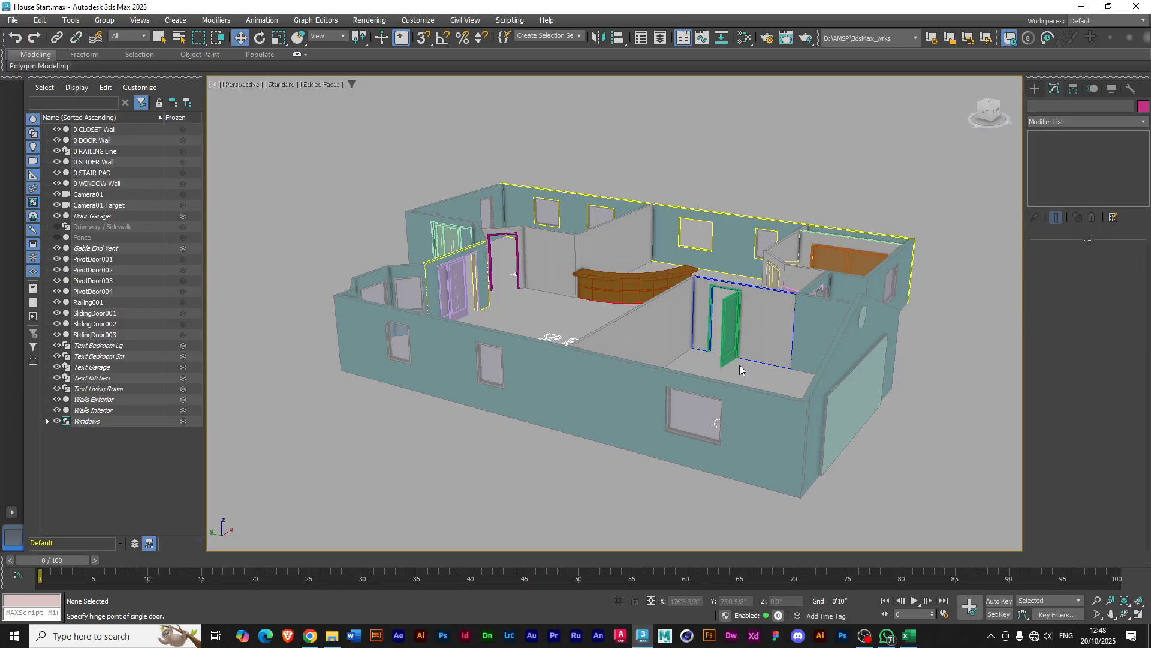
scroll(699, 429, up, 3)
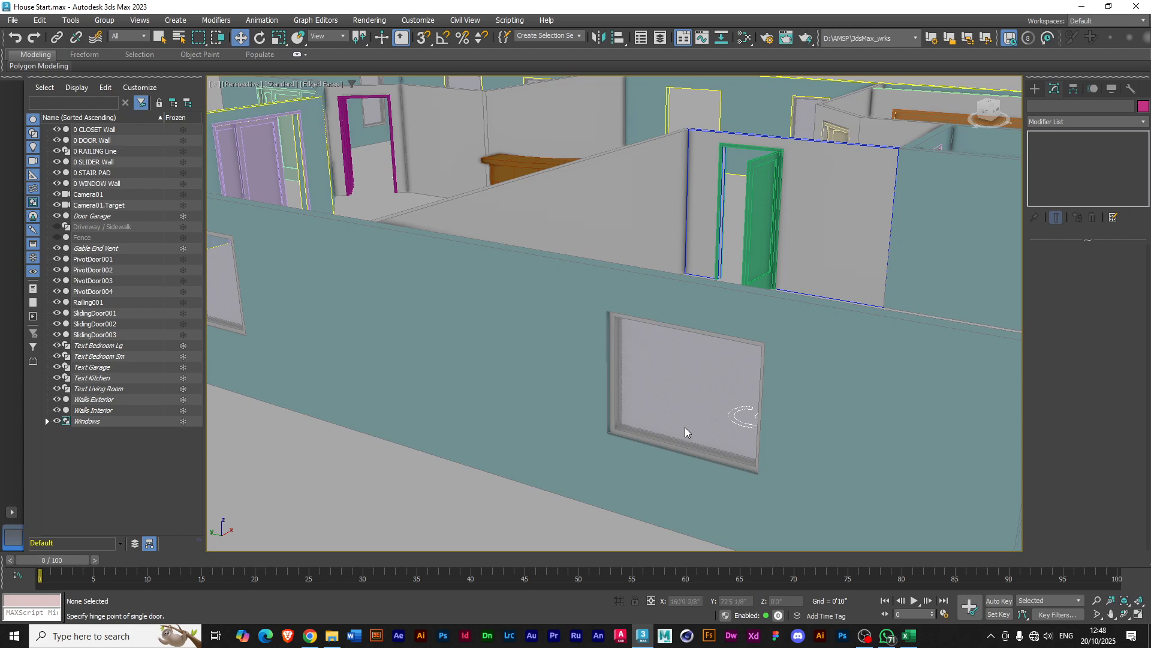
scroll(667, 430, up, 3)
scroll(664, 428, up, 2)
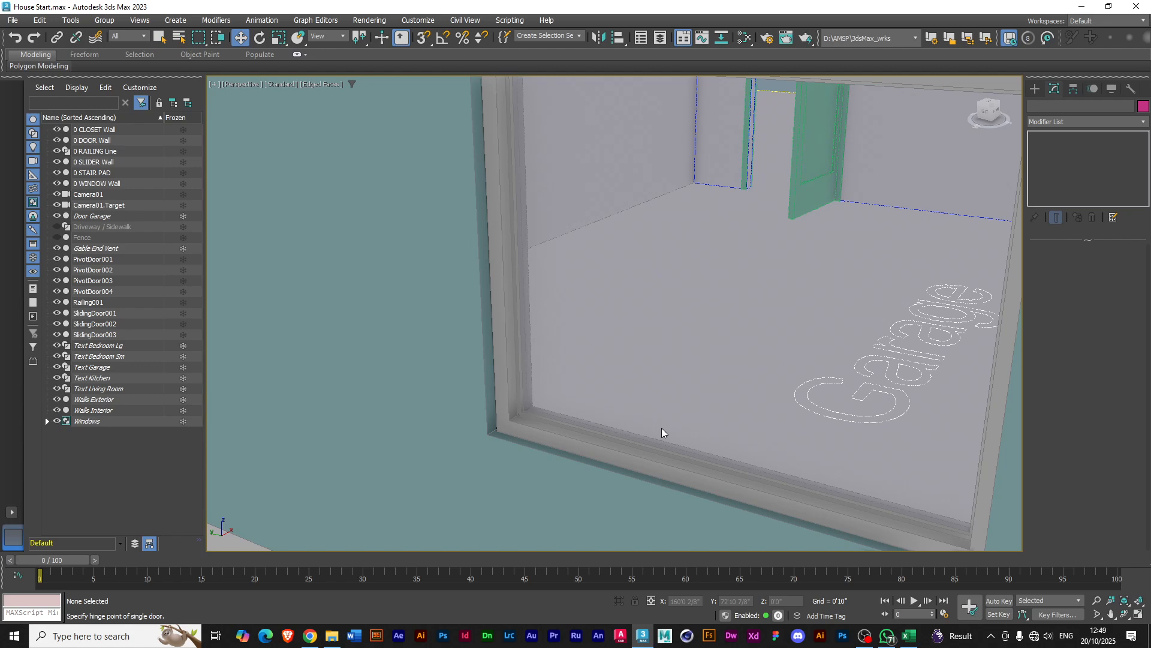
right_click(661, 425)
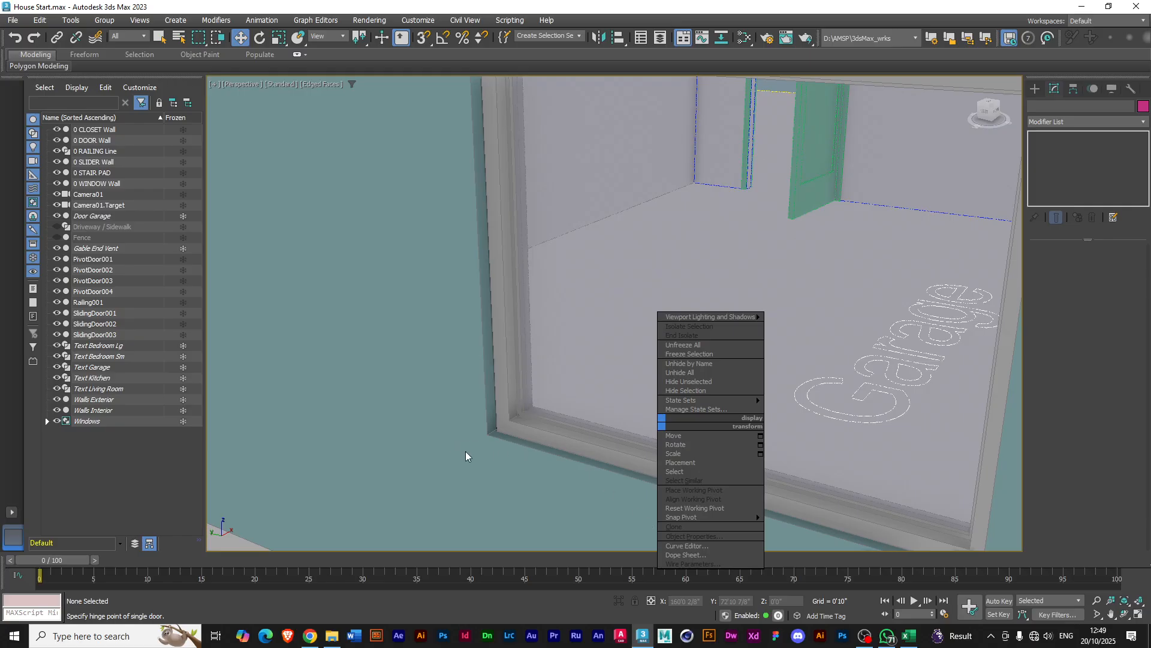
click(511, 427)
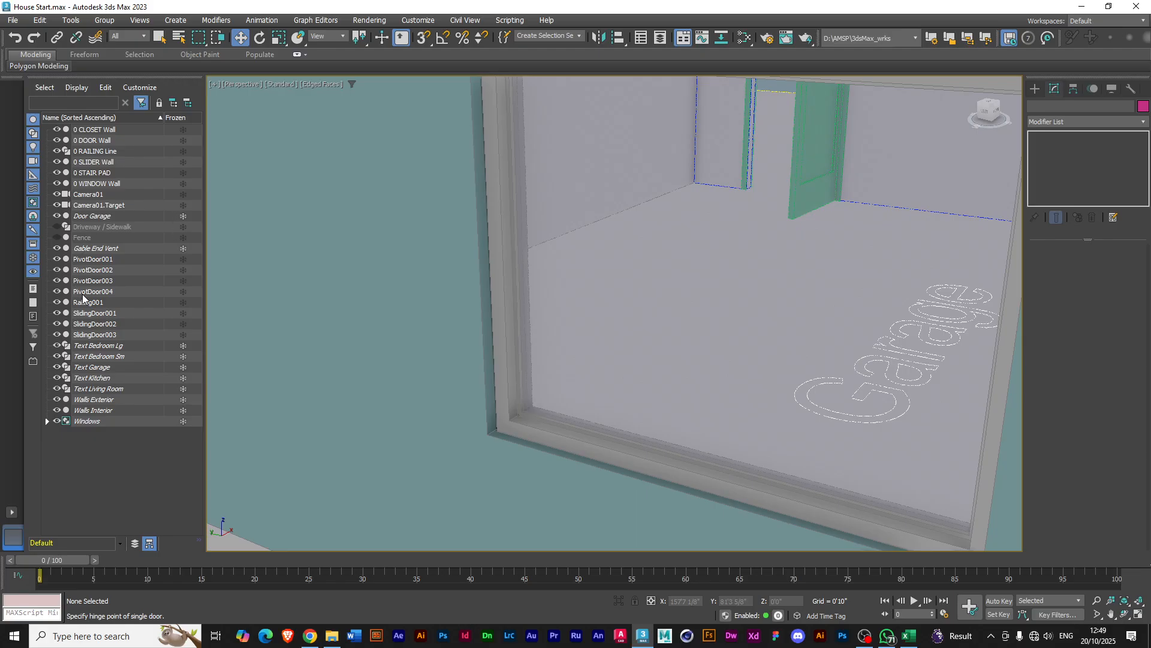
Select the 0 WINDOW Wall object and hide it
click(87, 184)
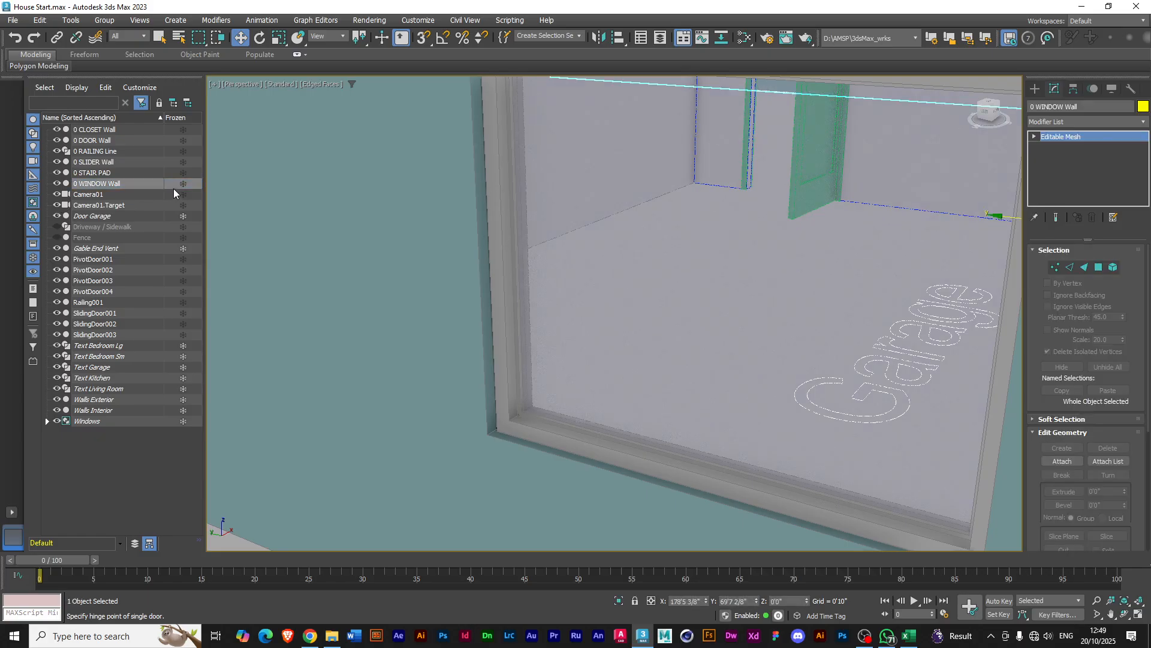
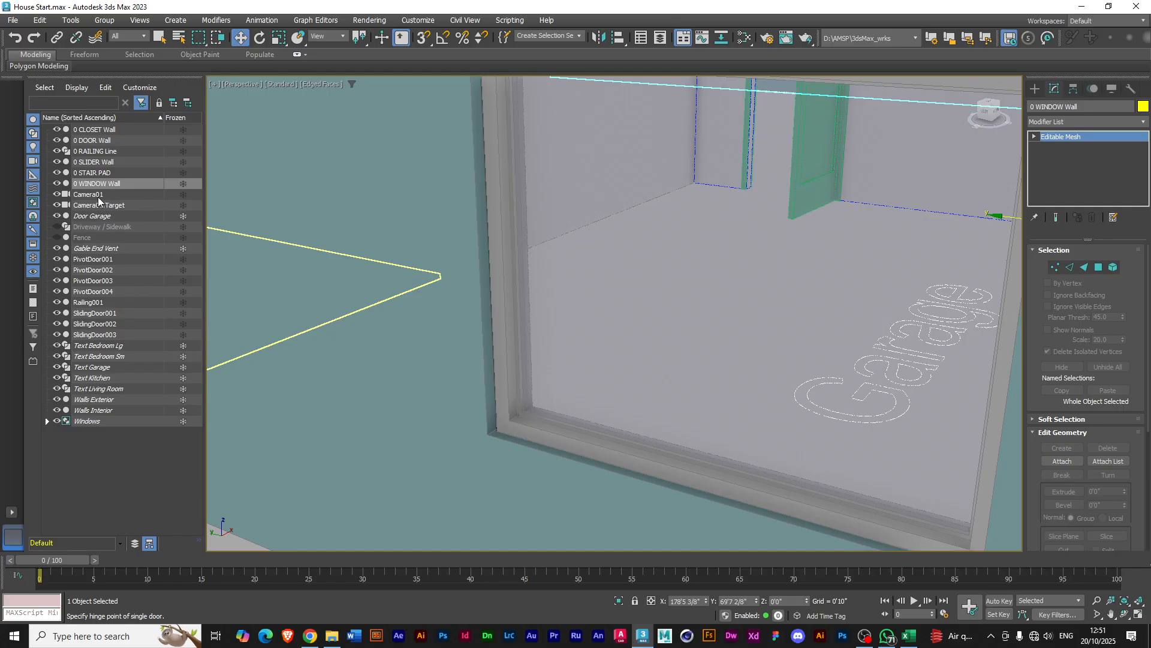
click(57, 183)
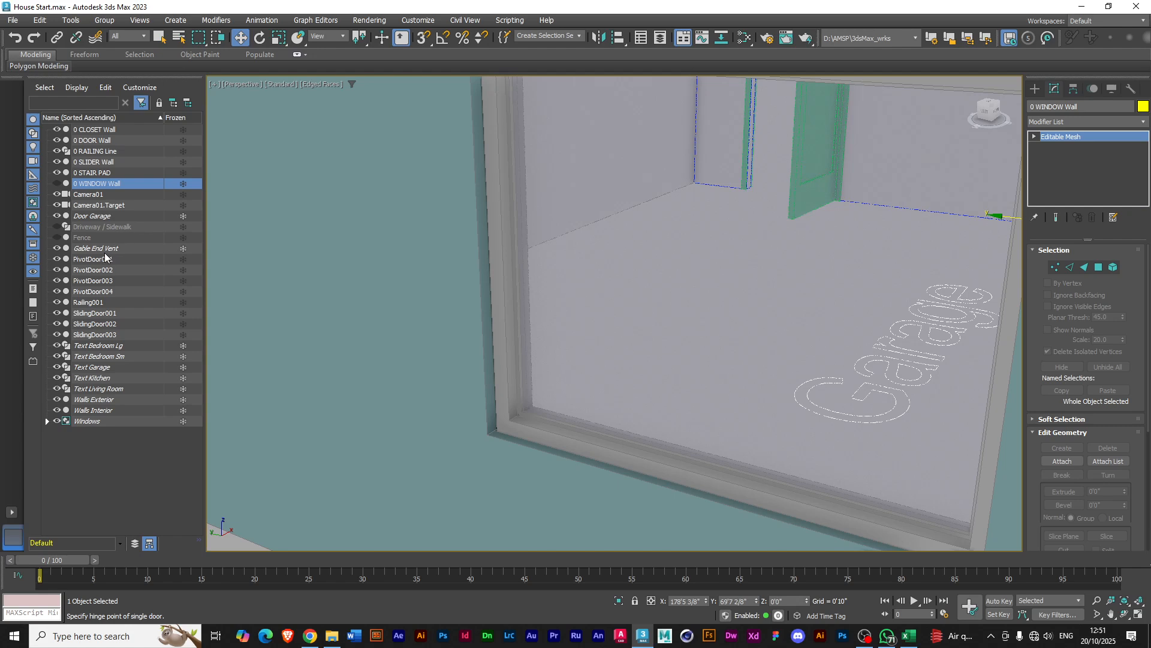
right_click(134, 242)
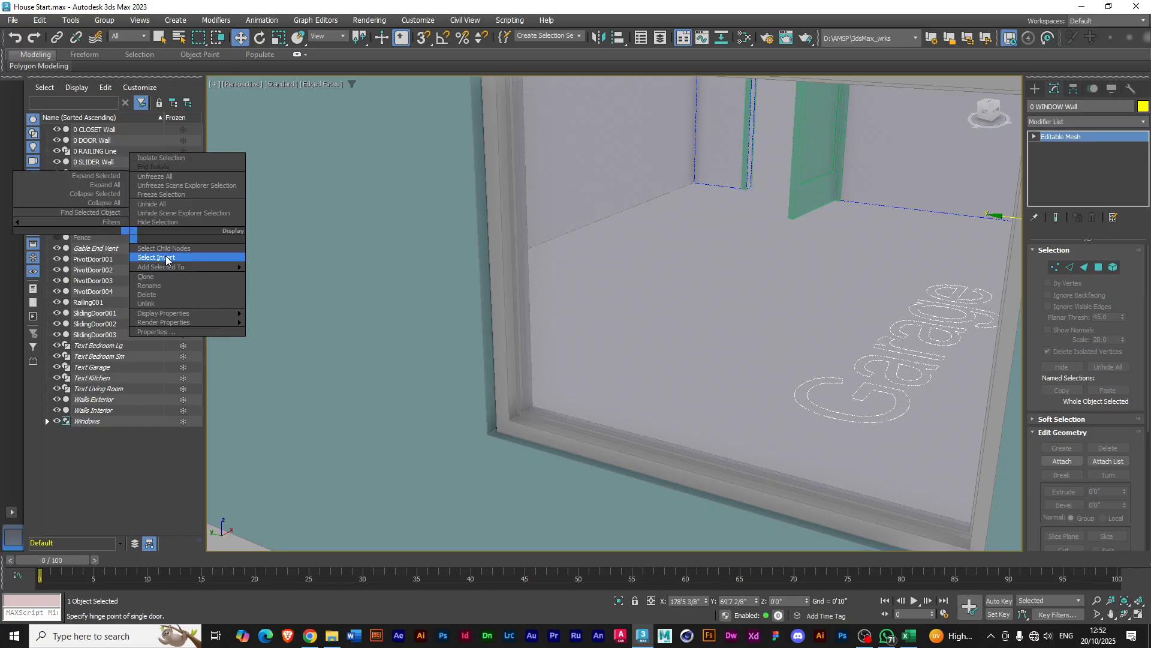
click(136, 442)
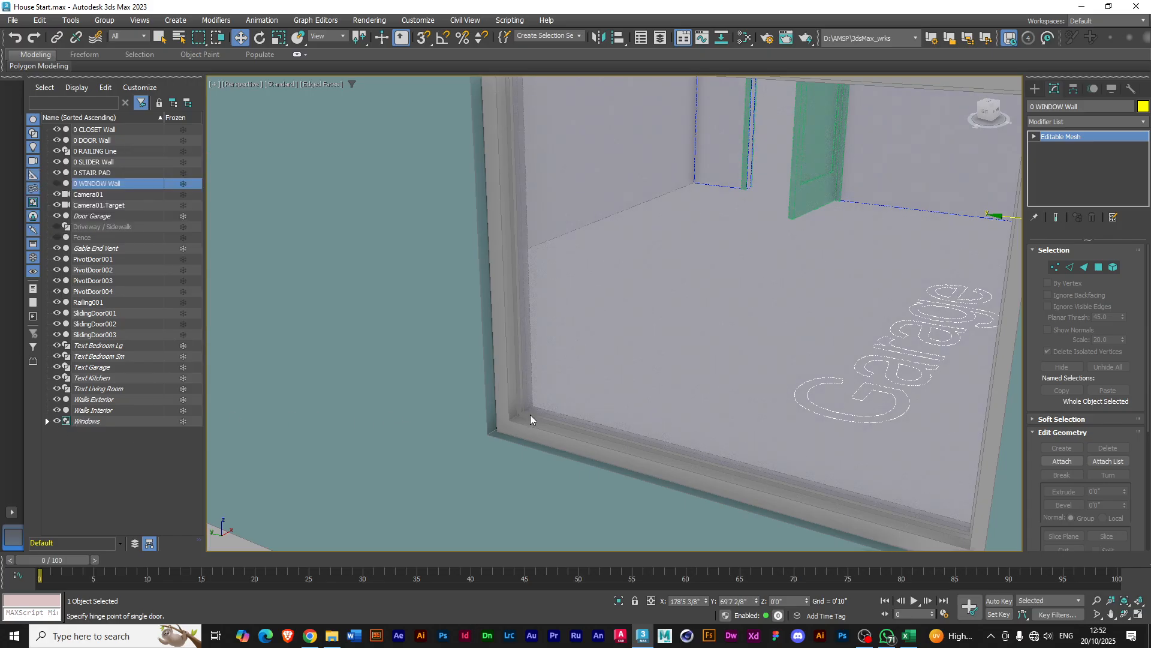
scroll(544, 421, down, 5)
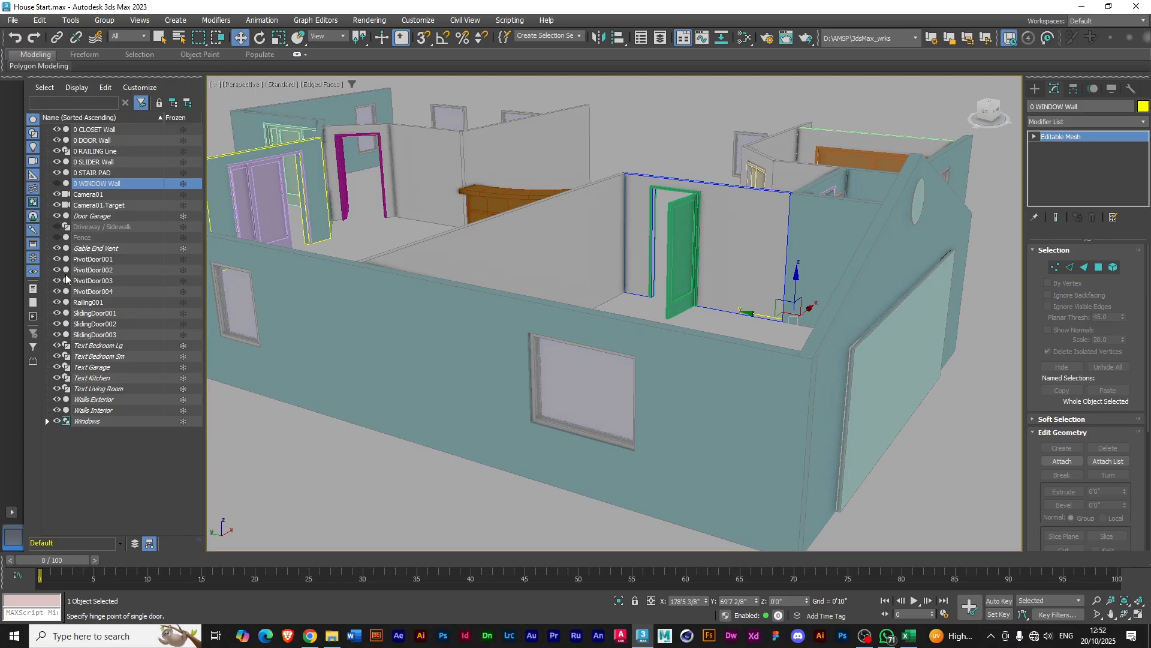
click(47, 421)
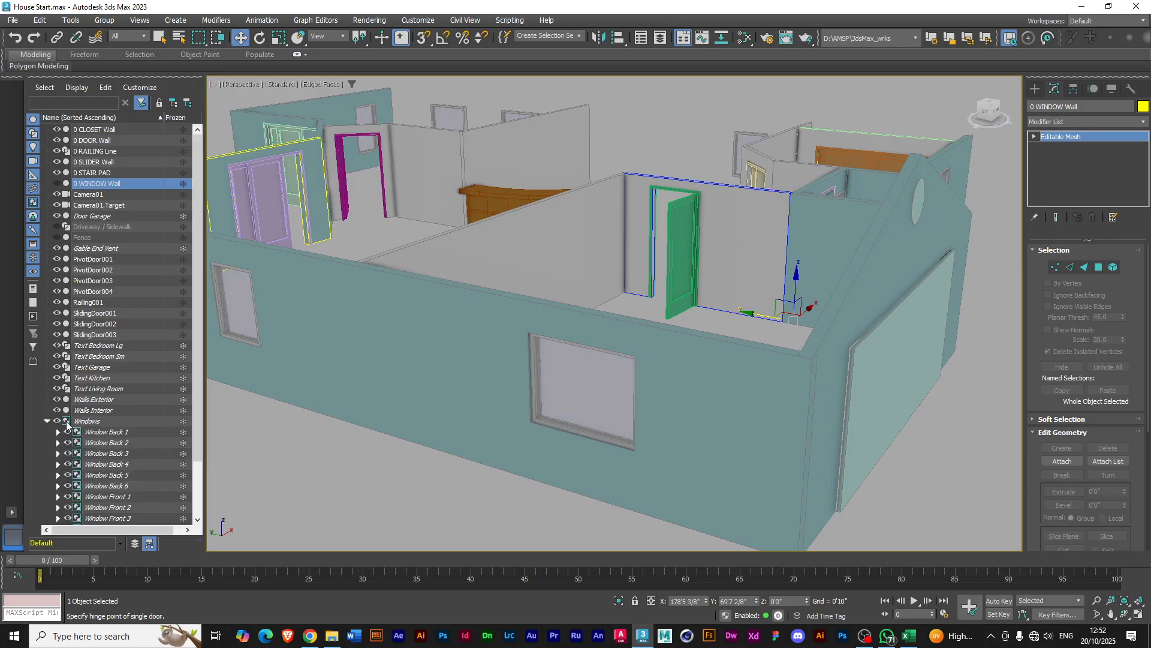
click(47, 421)
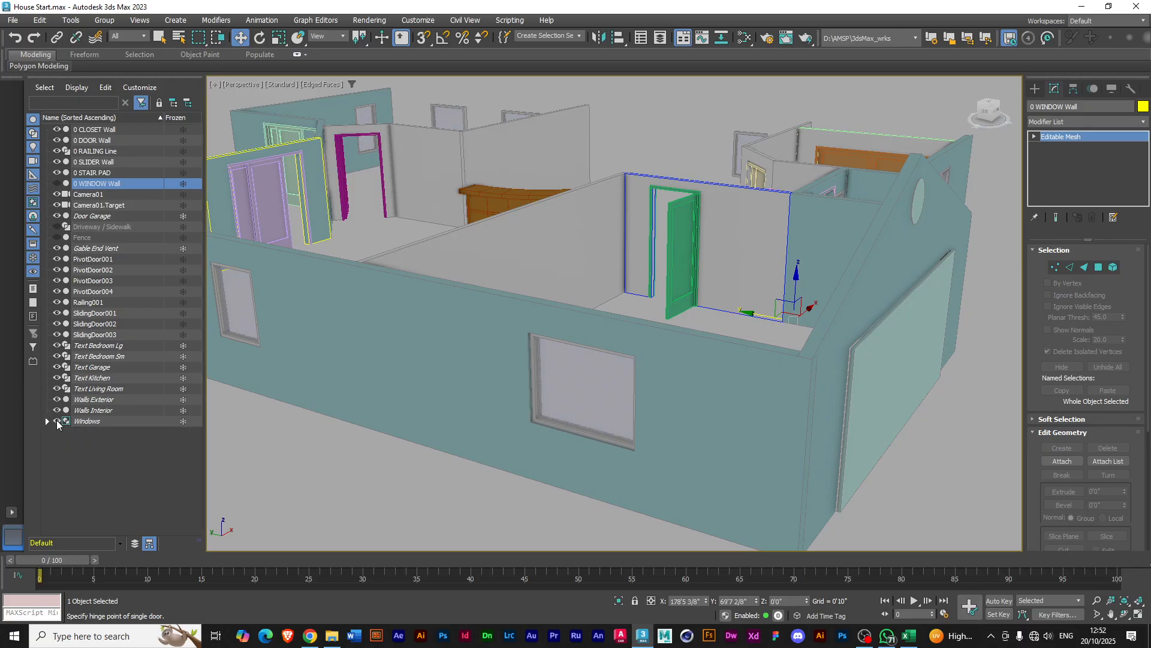
click(57, 421)
click(47, 420)
click(46, 420)
click(57, 421)
Expand the Windows group in the scene list and hide Window Back 1 through Window Back 5
click(48, 421)
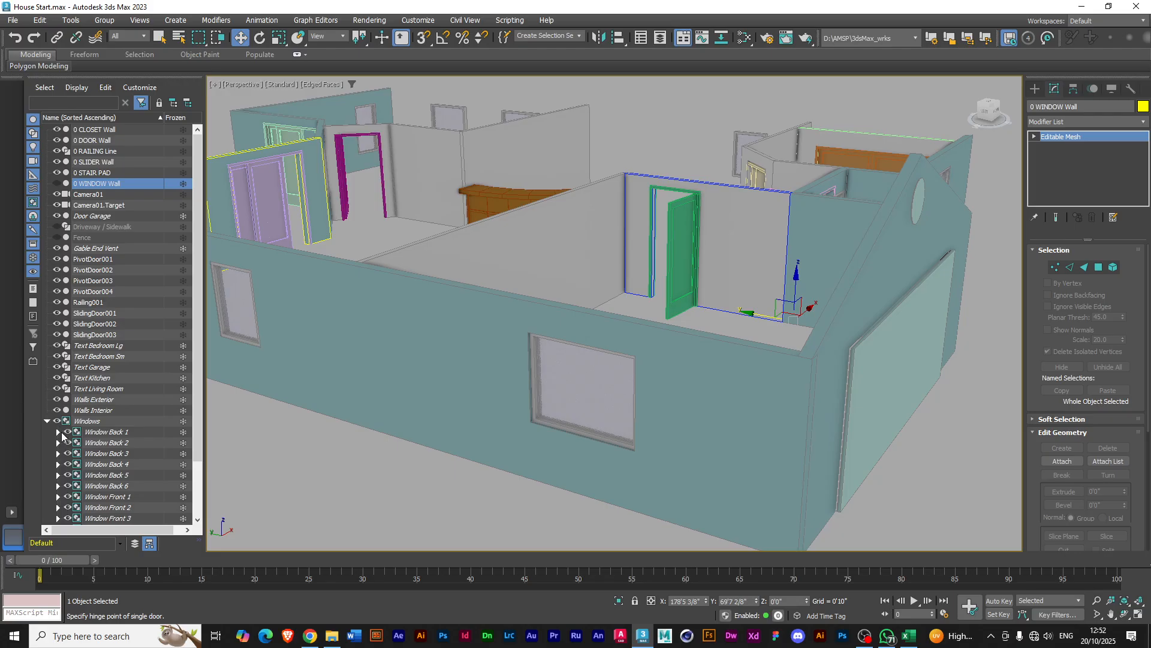
click(58, 432)
click(58, 431)
click(68, 432)
click(68, 442)
click(68, 453)
click(68, 464)
click(67, 475)
Hide Window Right 04, Right 3, Right 2, Right 1 and Window Left 03 within the Windows group
scroll(201, 468, down, 2)
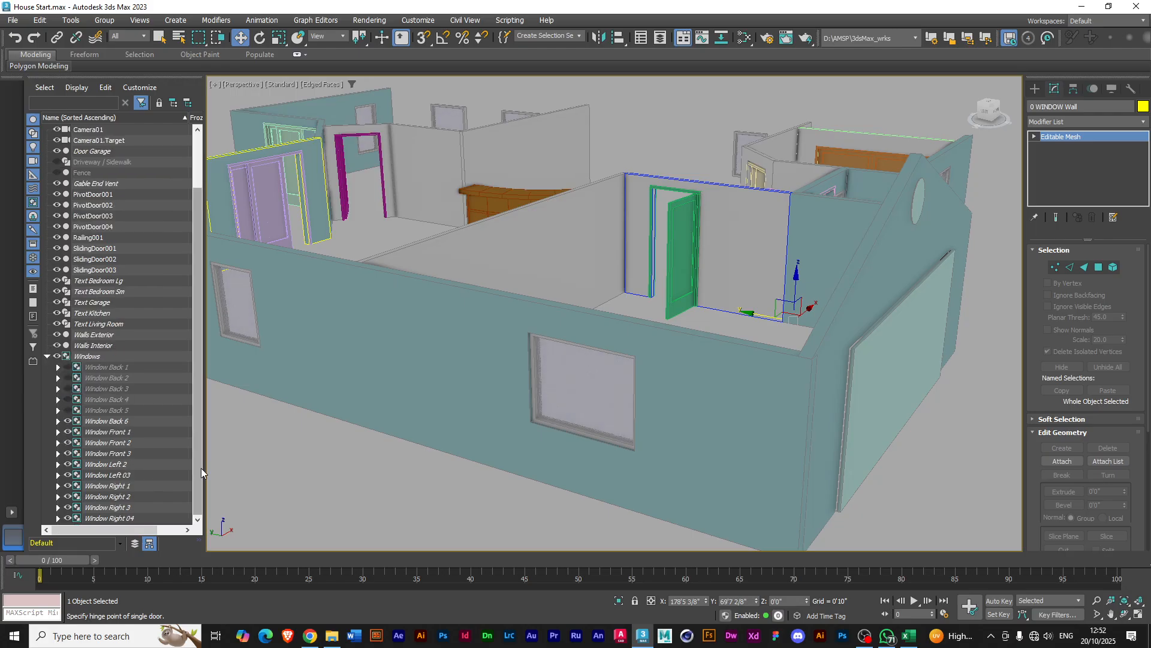
click(67, 518)
click(67, 507)
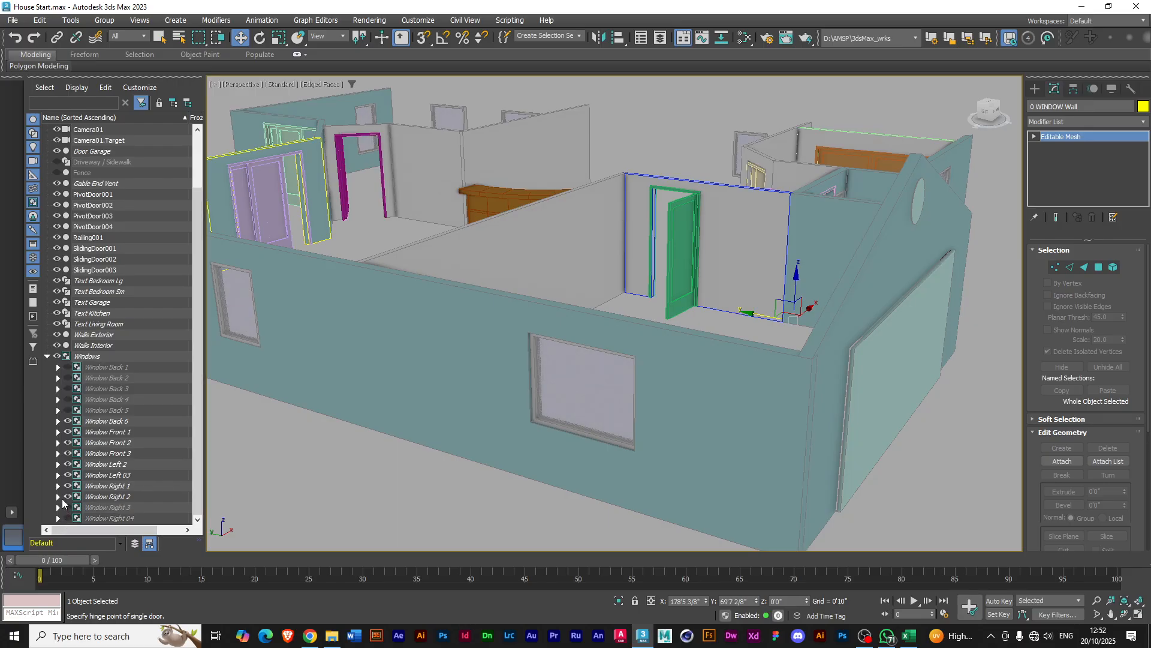
click(68, 496)
click(58, 479)
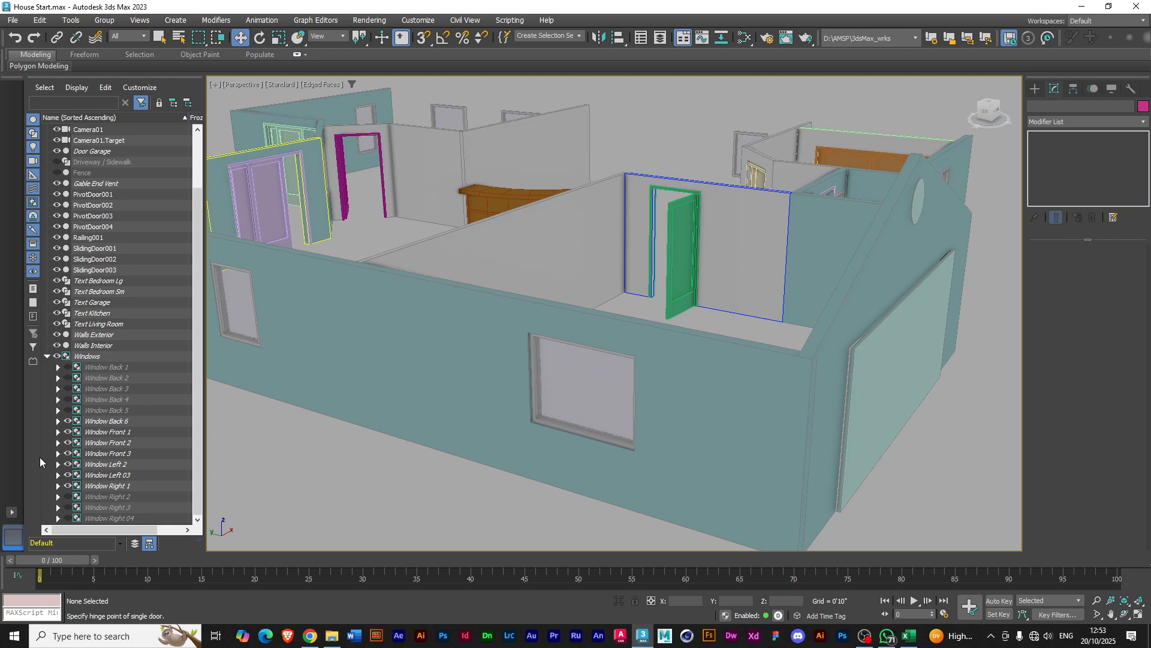
click(68, 486)
click(67, 475)
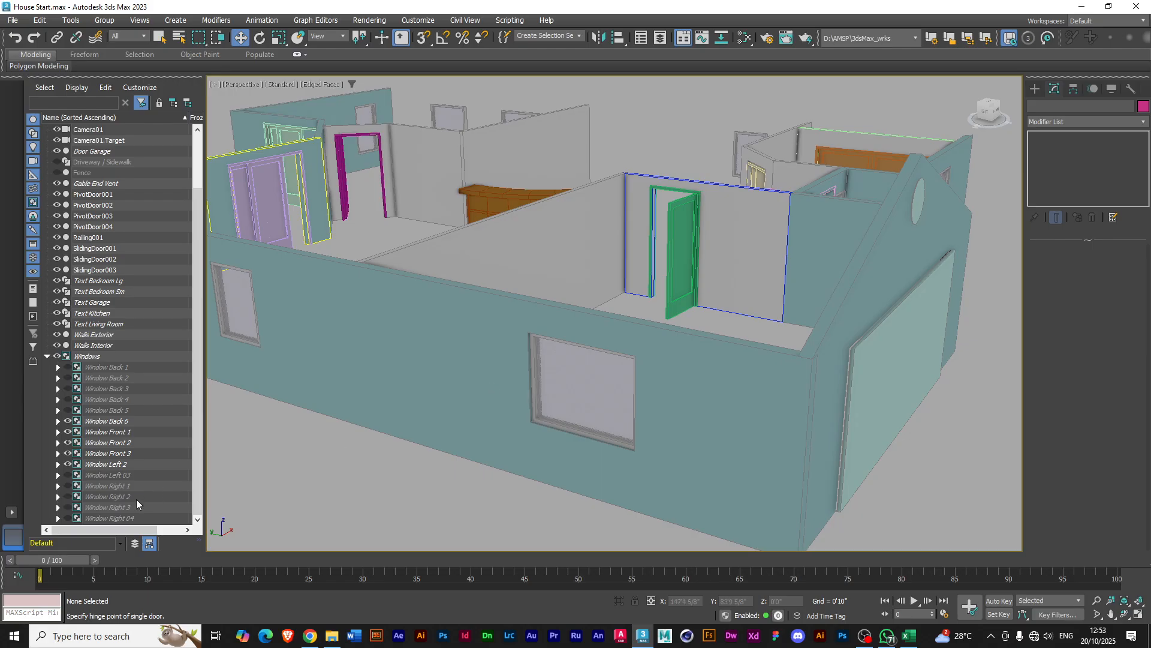
Hide Window Left 2, Window Front 1 to 3 and Window Back 6, plus the parent Windows group, and collapse the group
click(68, 464)
click(68, 453)
click(68, 442)
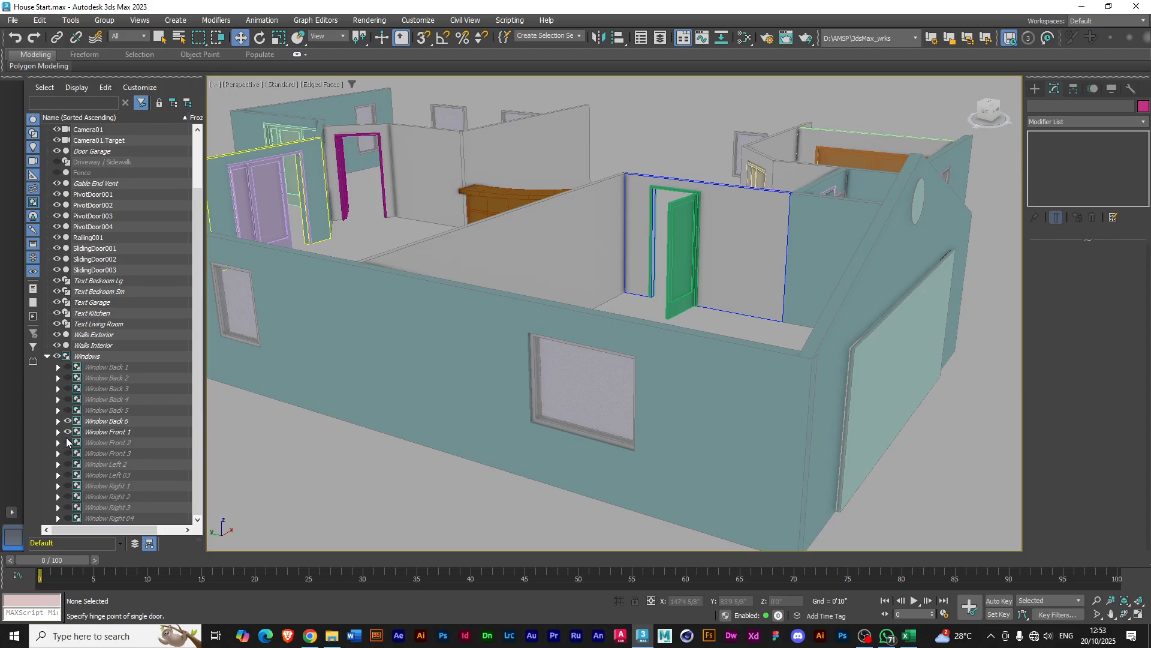
click(67, 432)
click(66, 421)
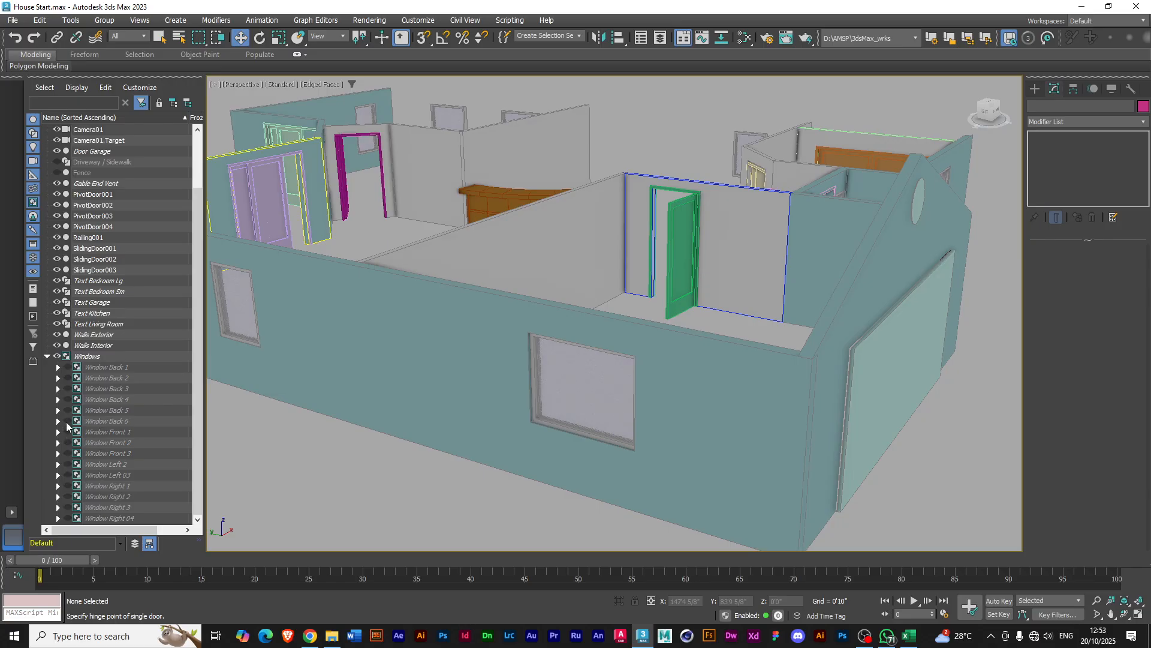
click(55, 356)
click(47, 357)
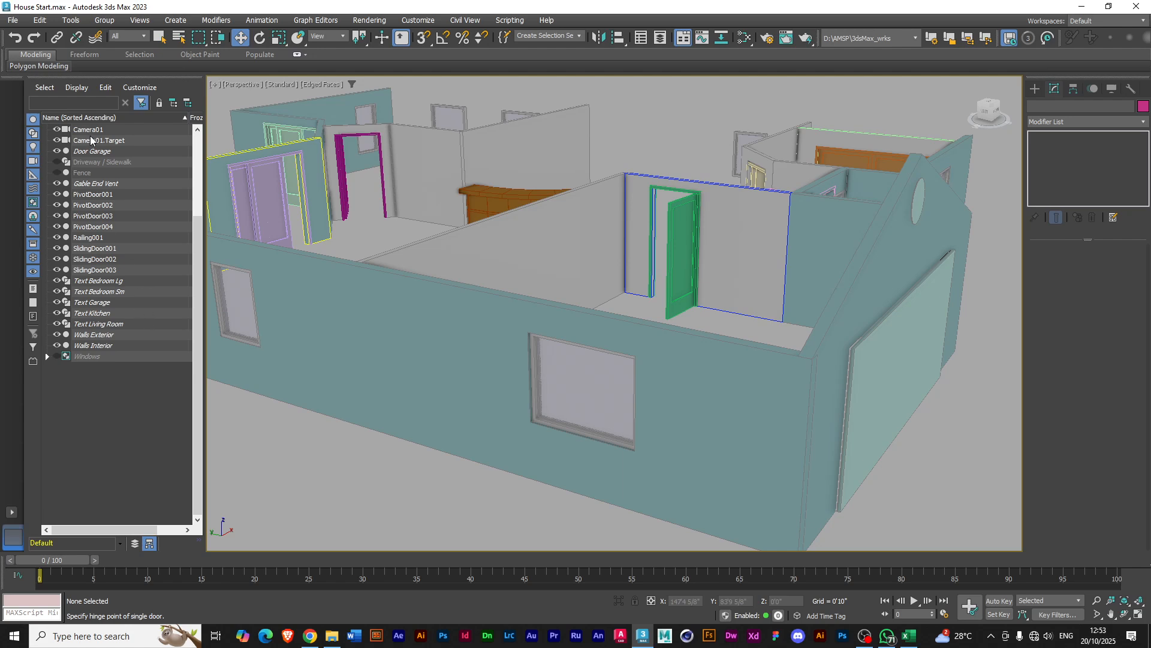
Identify PivotDoor004, the railing line, slider wall, stair pad, driveway, fence, gable vent and PivotDoor001 by selecting each from the scene list
scroll(123, 193, up, 2)
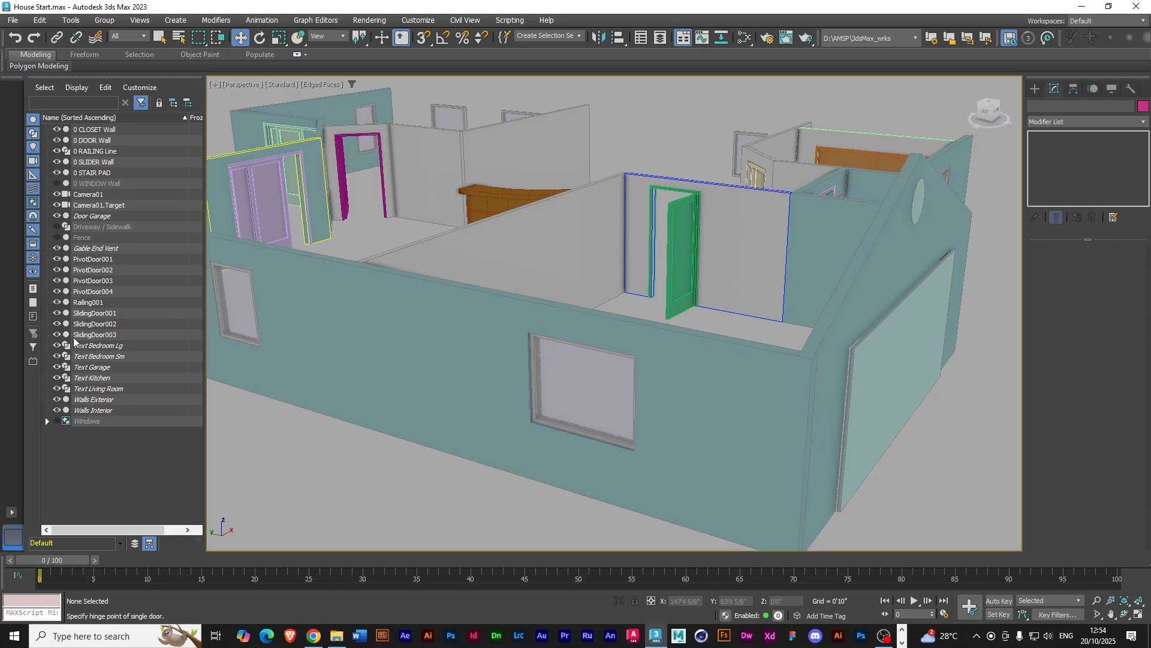
click(105, 293)
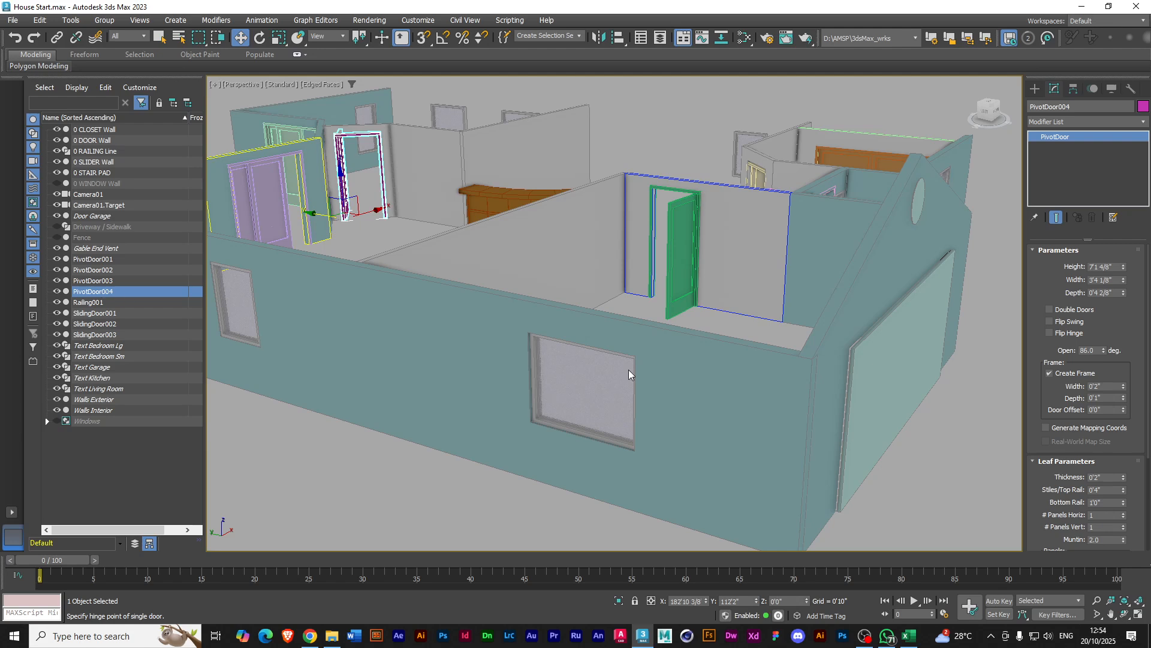
click(610, 365)
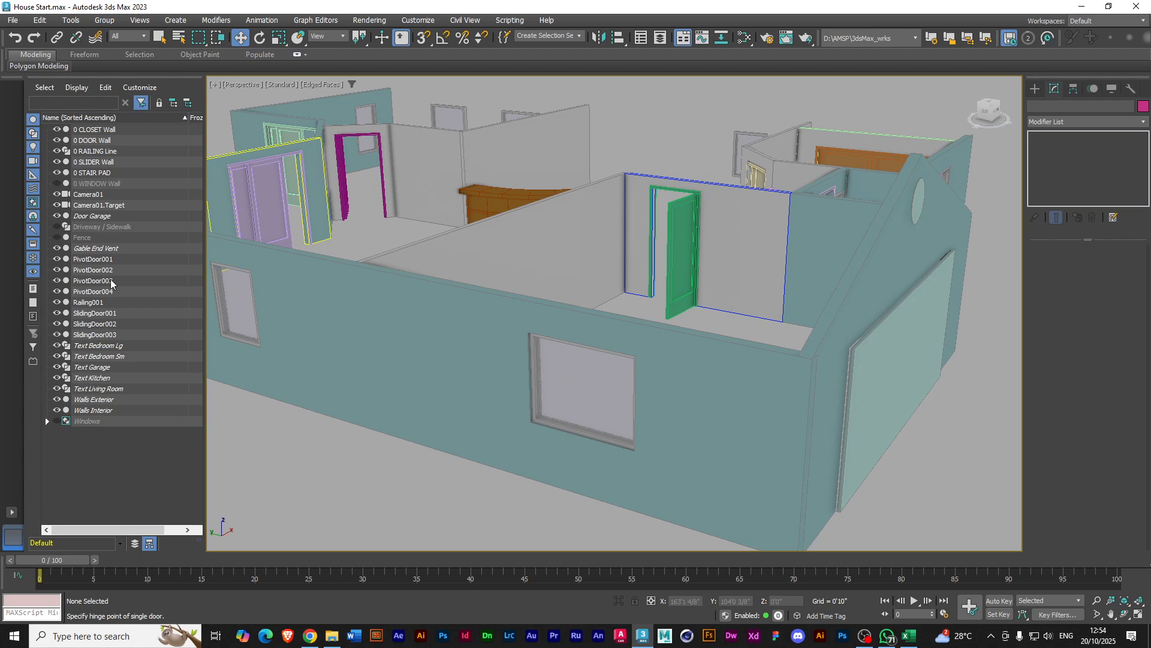
click(88, 152)
click(87, 173)
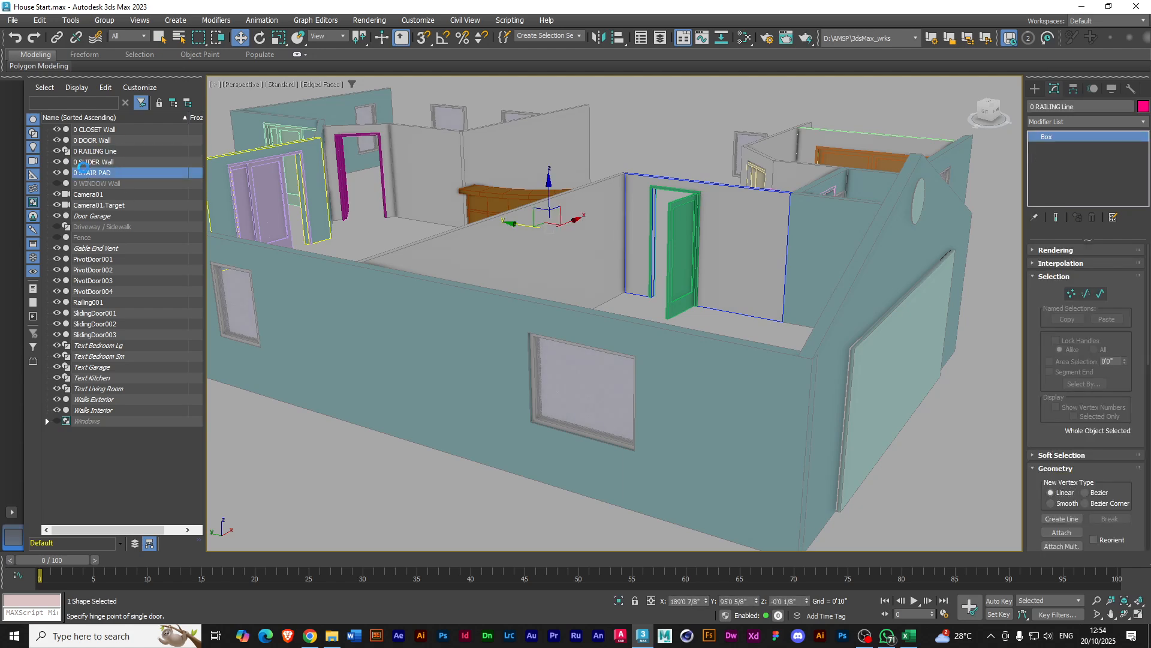
click(86, 161)
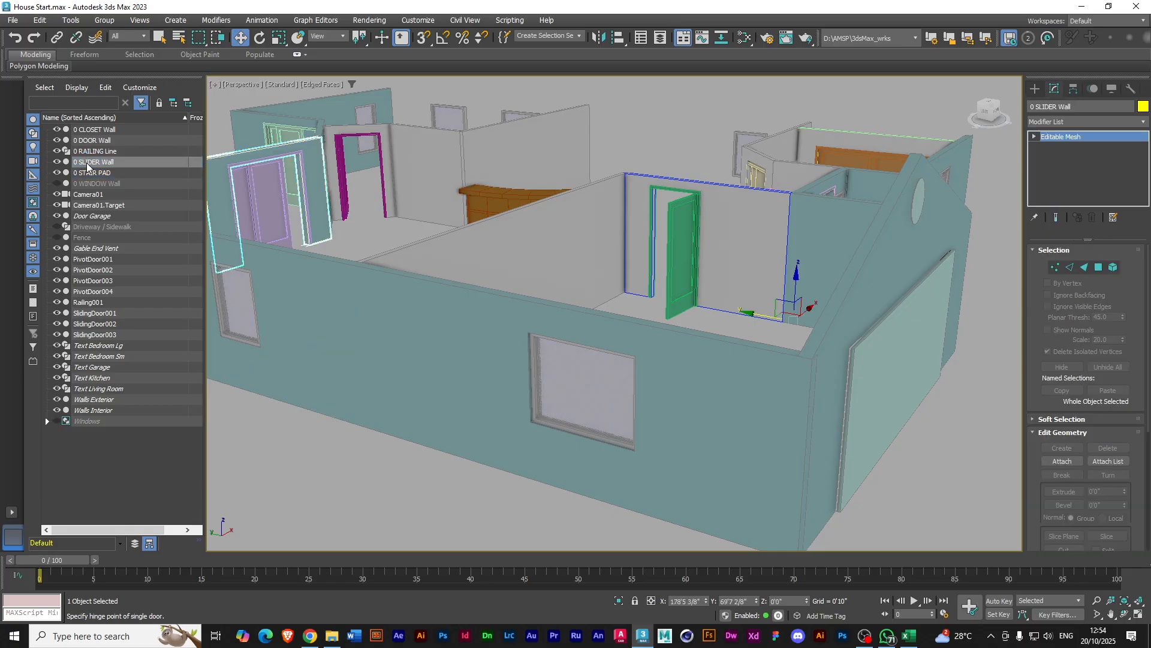
click(90, 173)
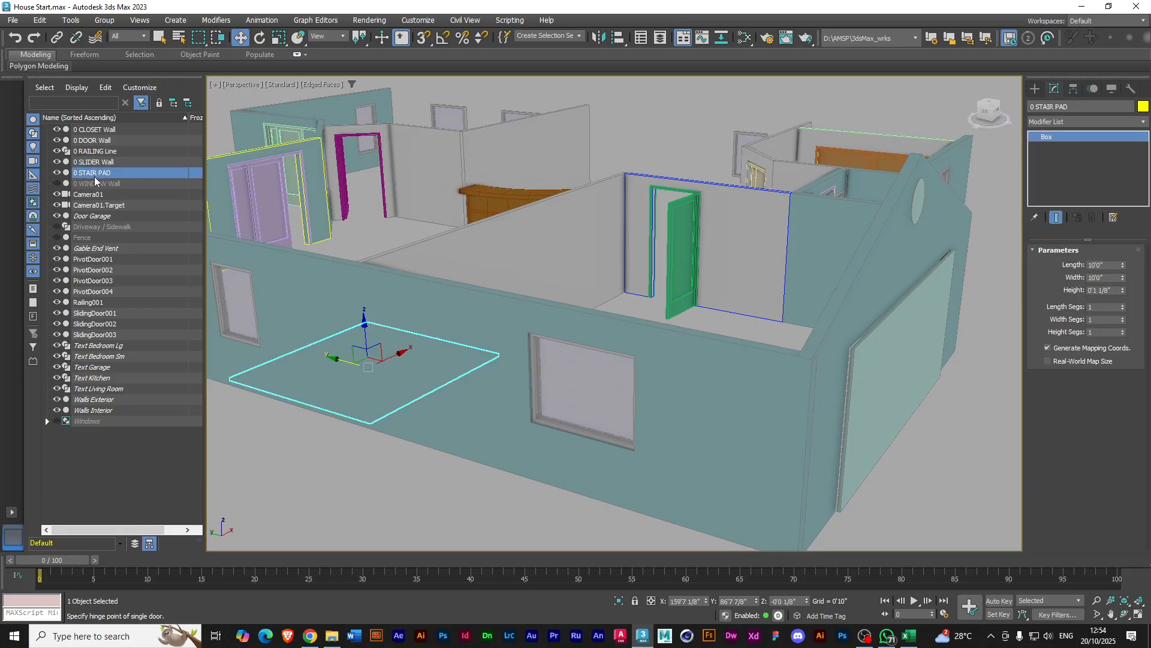
click(91, 227)
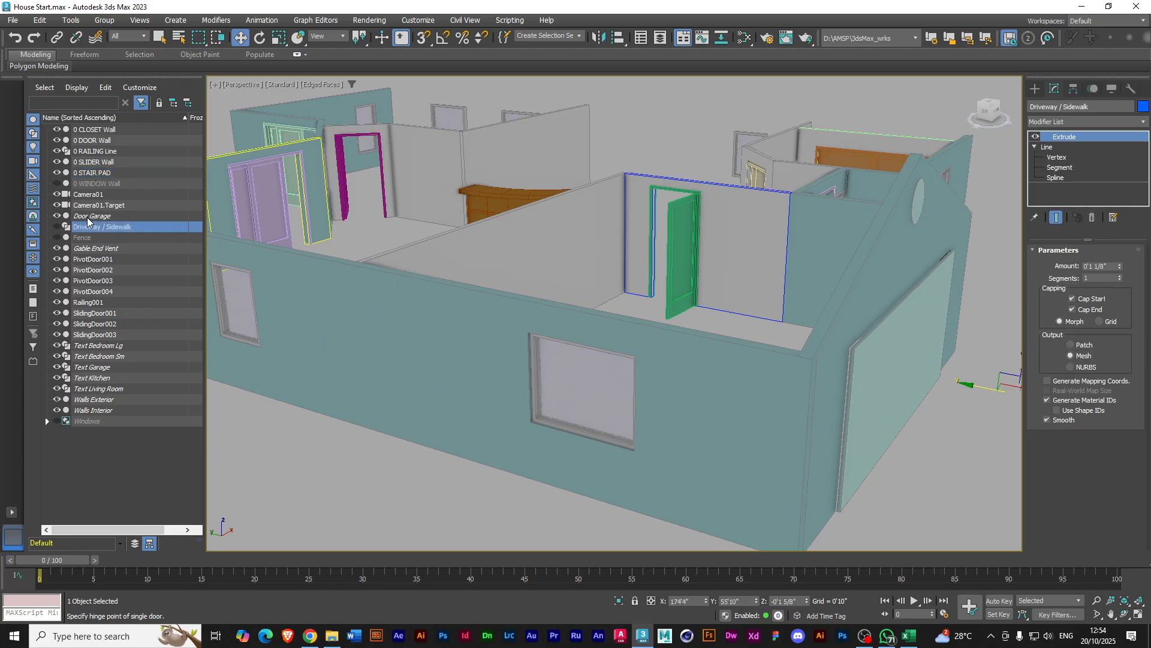
click(92, 240)
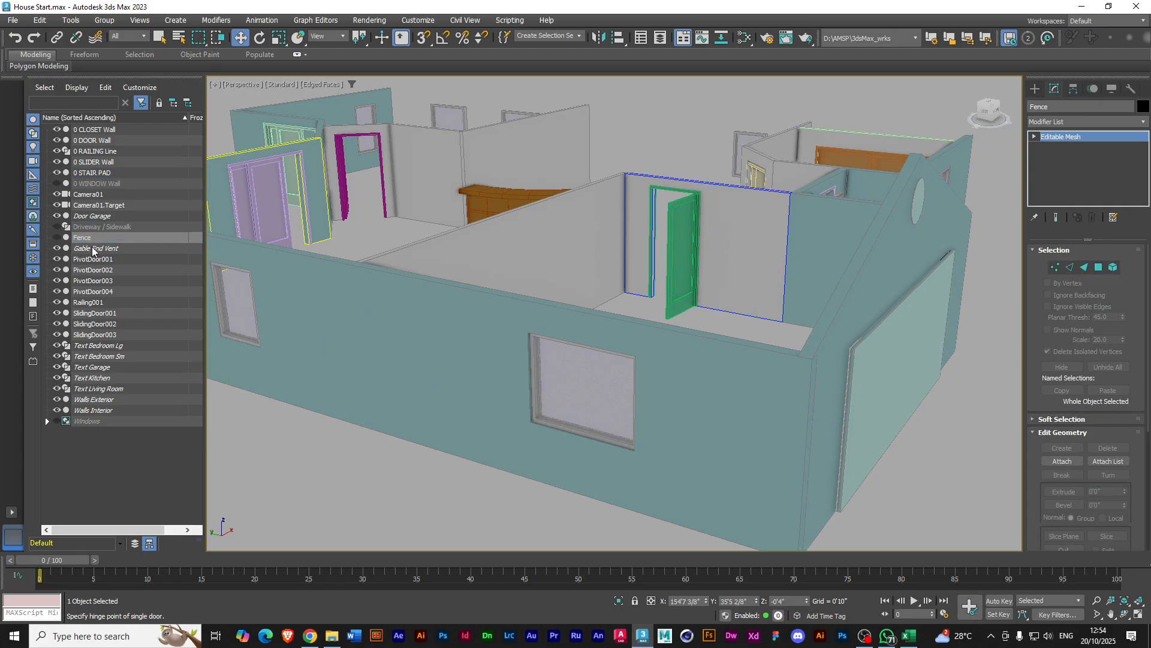
click(92, 248)
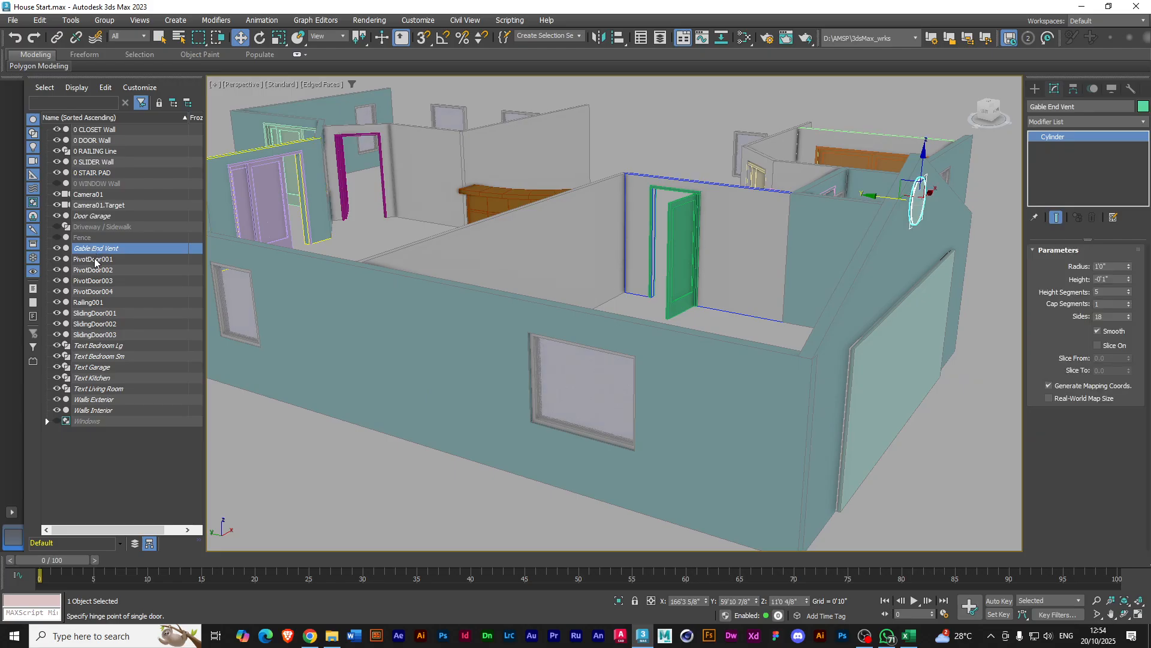
click(94, 260)
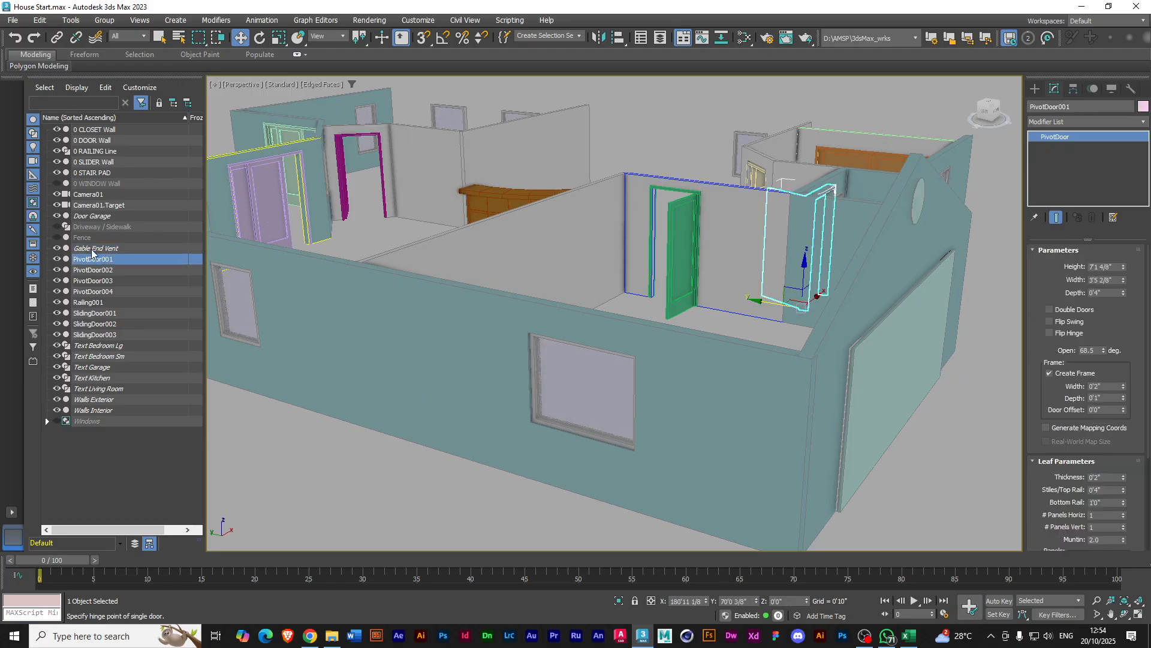
Identify SlidingDoor001, Railing001 and the bedroom, garage and kitchen text labels by selecting each from the scene list, and clear the selection
click(88, 313)
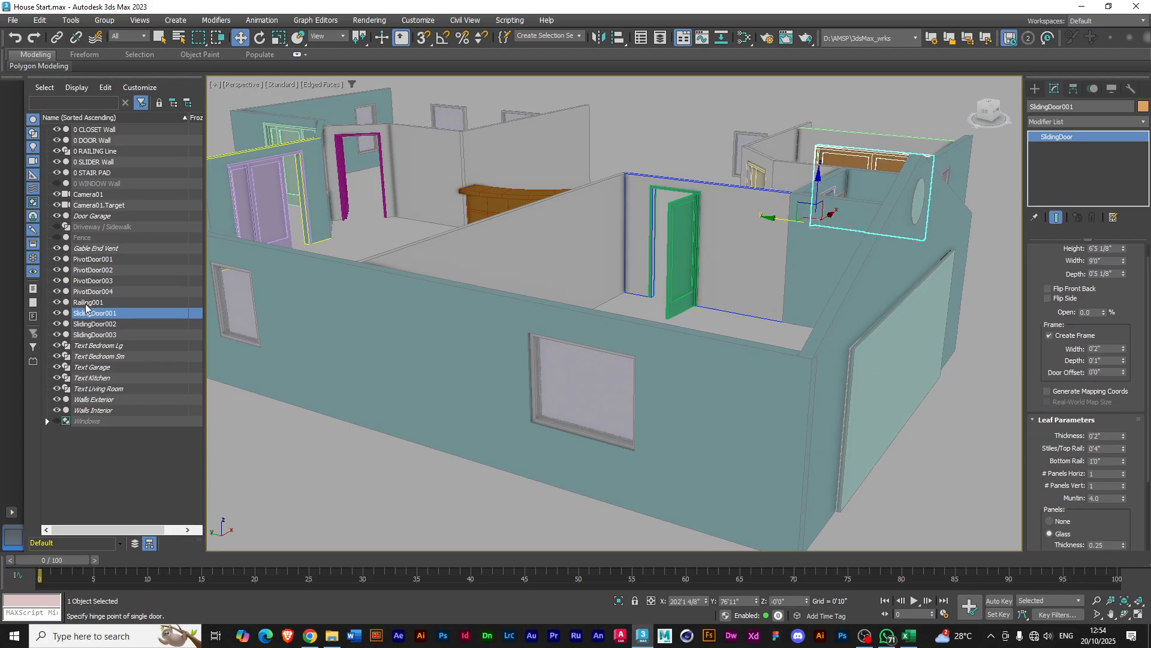
click(85, 303)
click(86, 346)
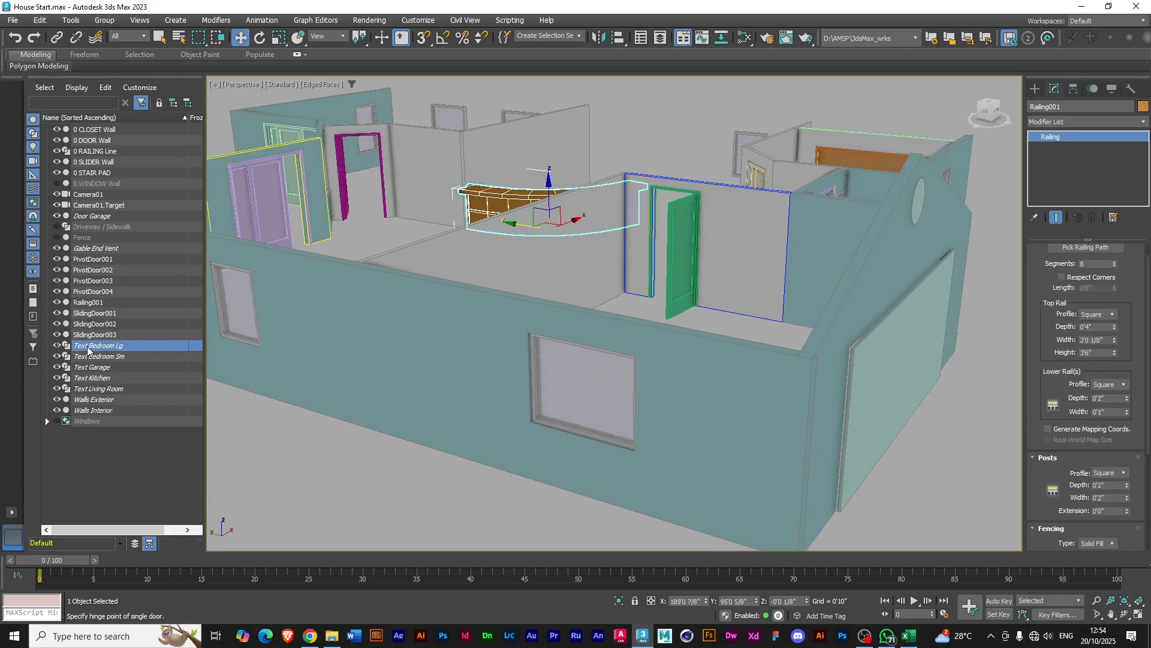
click(82, 357)
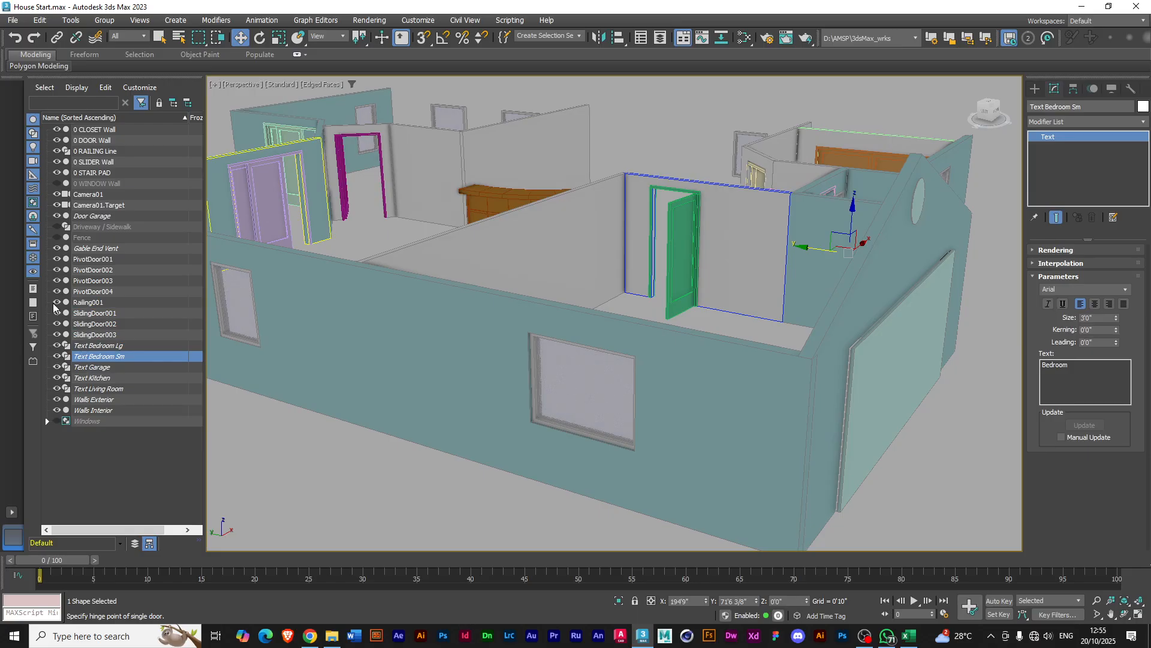
click(90, 367)
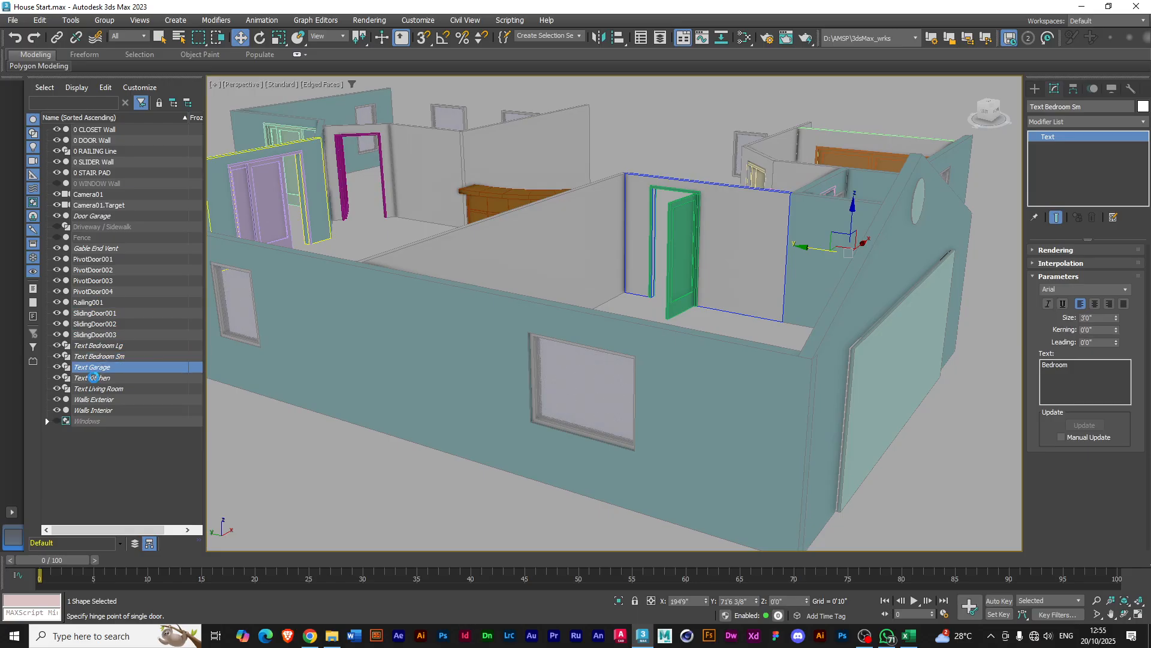
click(84, 378)
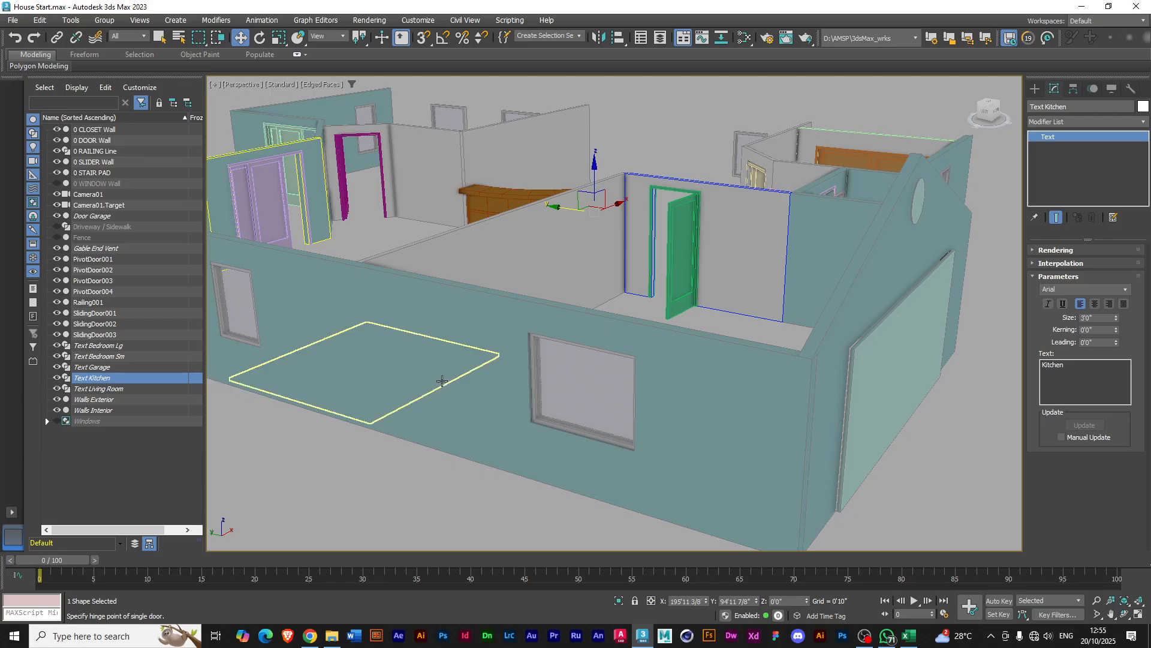
click(528, 391)
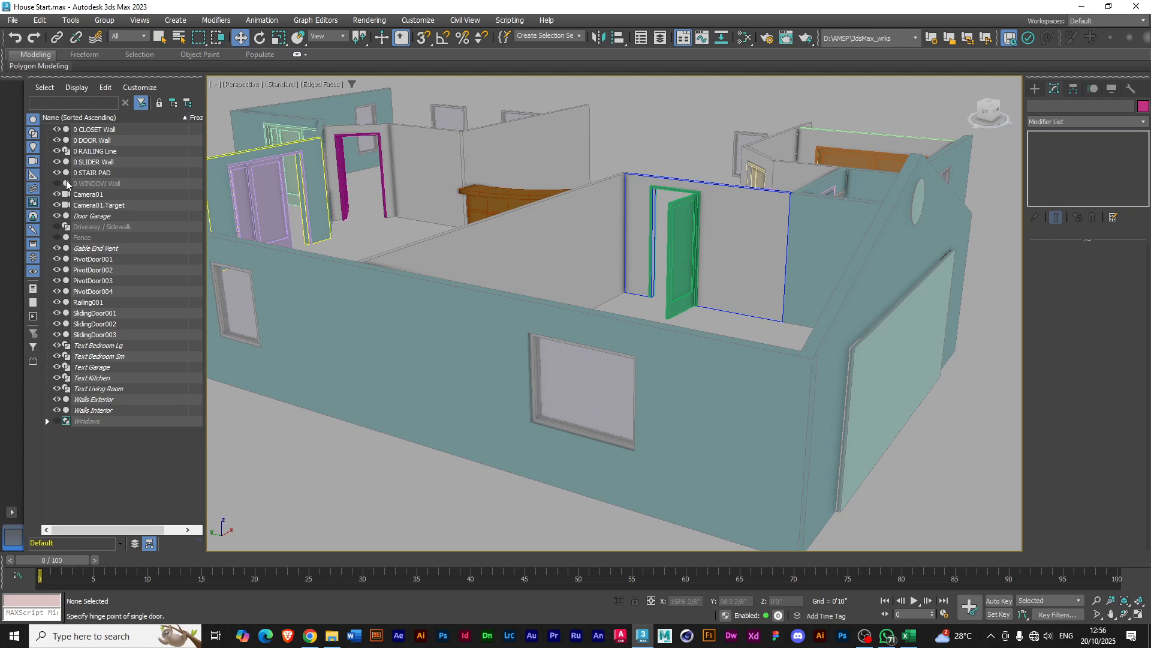
Expand the Windows group and unfreeze Window Back 1 through Window Back 6
click(47, 421)
scroll(115, 432, down, 2)
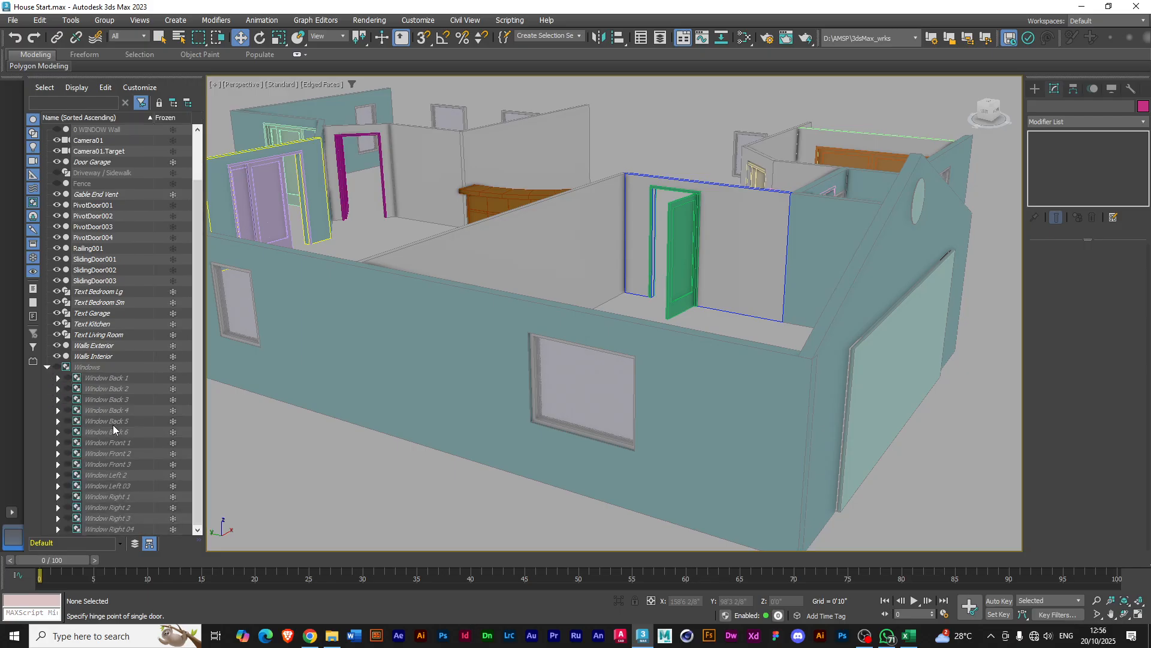
click(174, 378)
click(173, 389)
click(174, 399)
click(174, 421)
click(173, 410)
click(174, 432)
Unfreeze Window Front 1 to 3, Left 2, Left 03 and Right 1, 2, 3 and 04, and collapse the Windows group
click(173, 442)
click(174, 454)
click(173, 475)
click(174, 465)
click(173, 486)
click(174, 498)
click(173, 507)
click(174, 518)
click(173, 528)
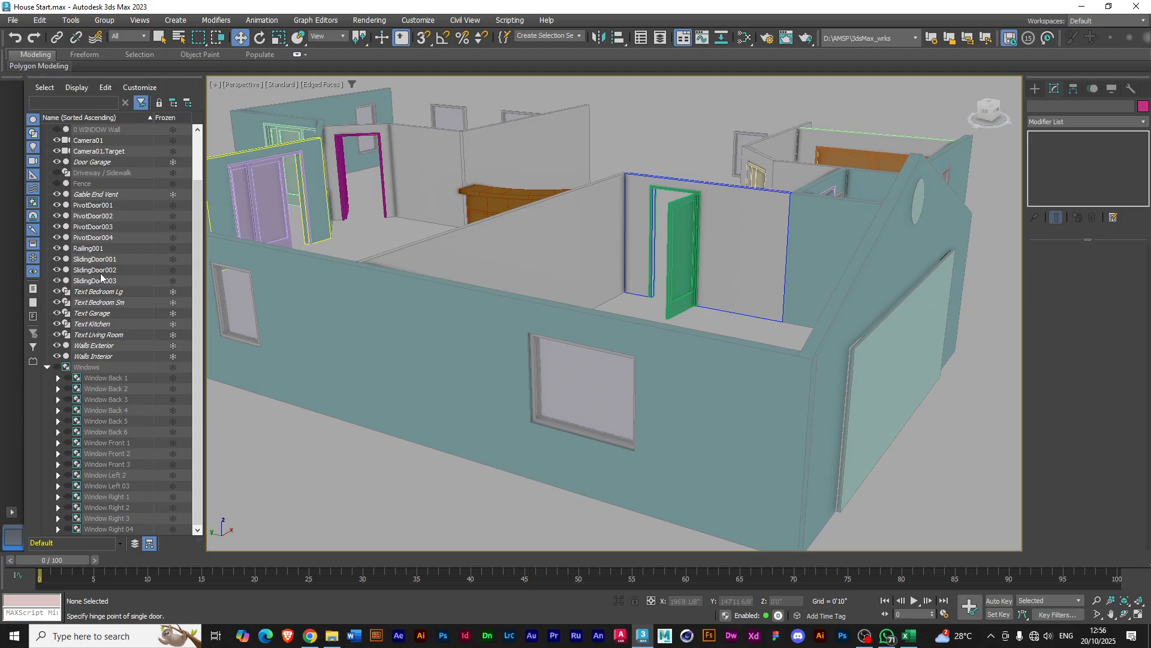
click(47, 367)
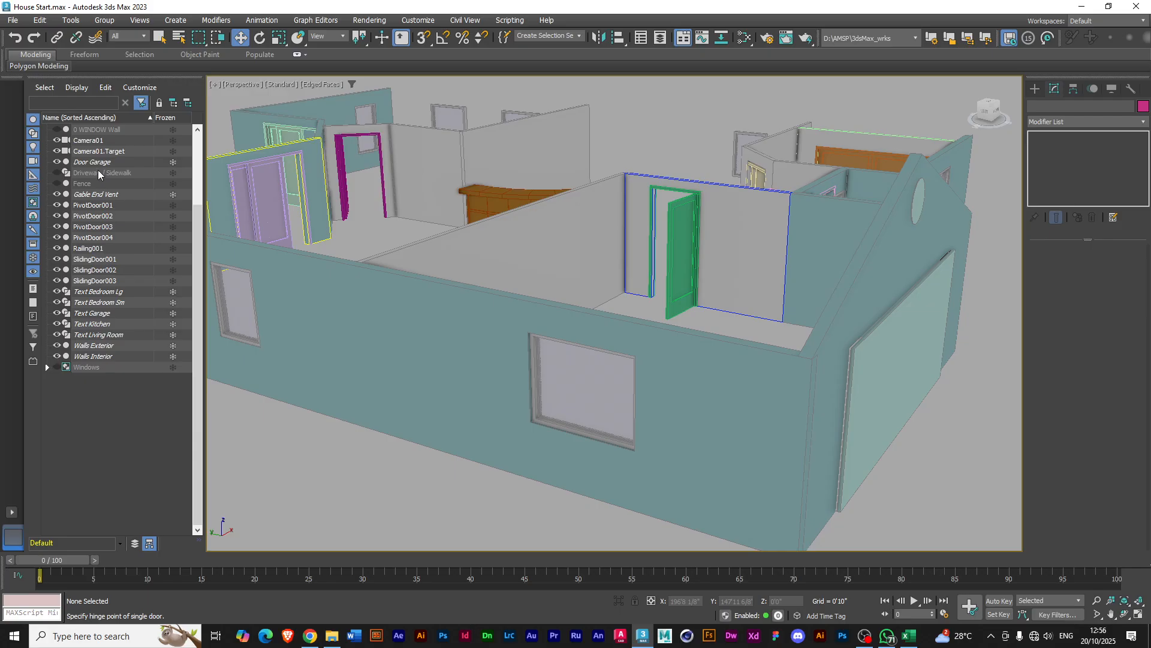
Unhide the 0 WINDOW Wall object and select the Windows group
click(95, 129)
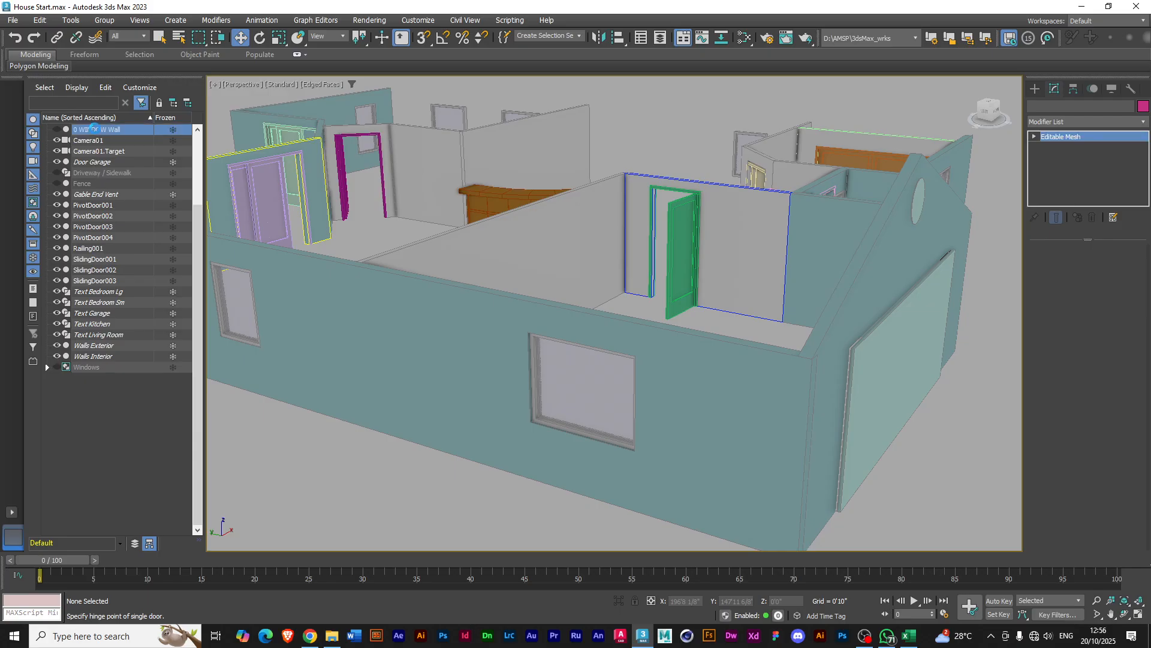
click(55, 131)
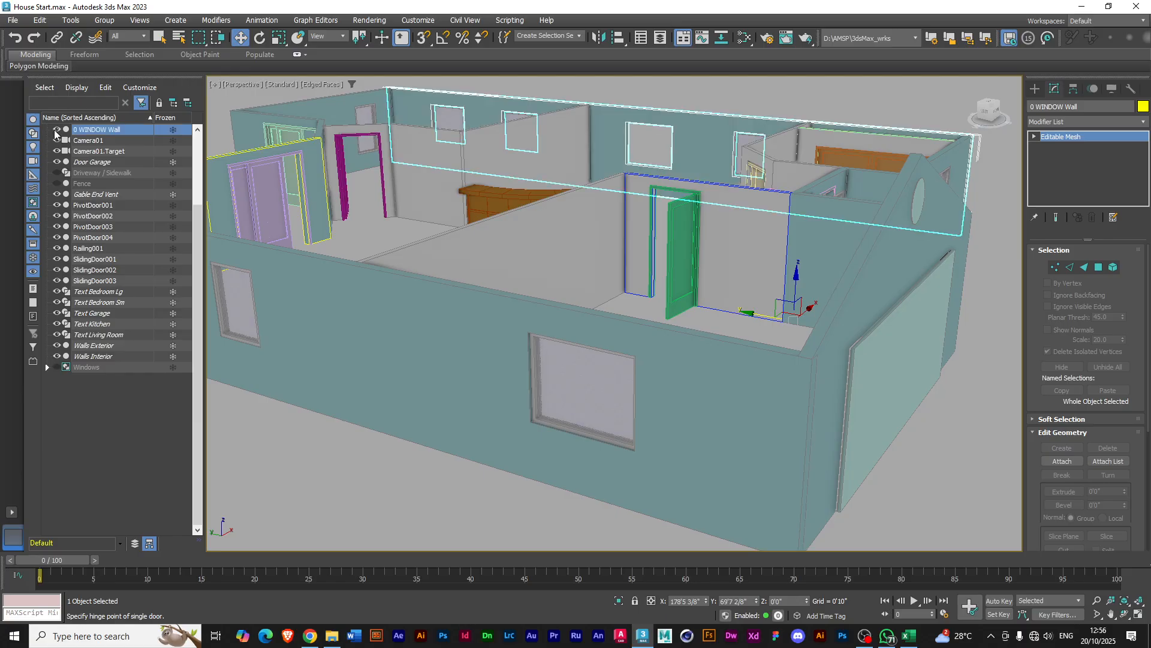
click(55, 130)
click(56, 130)
click(76, 367)
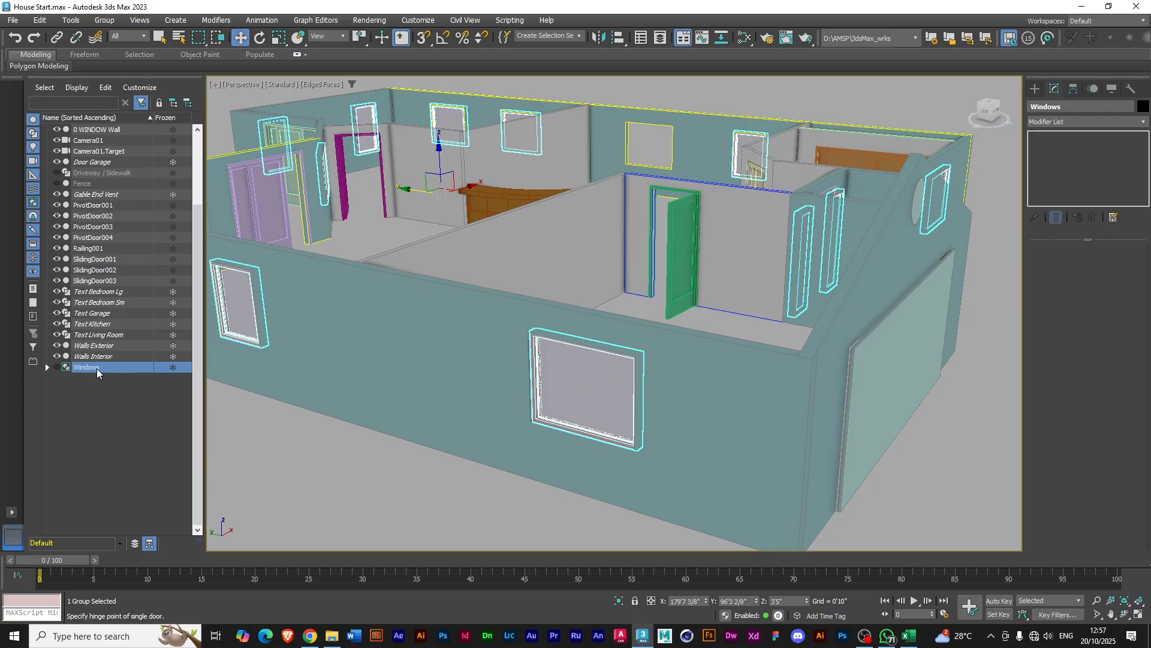
Try nudging the Windows group vertically, inspect how the windows sit in the exterior wall, and undo the move
scroll(409, 331, down, 6)
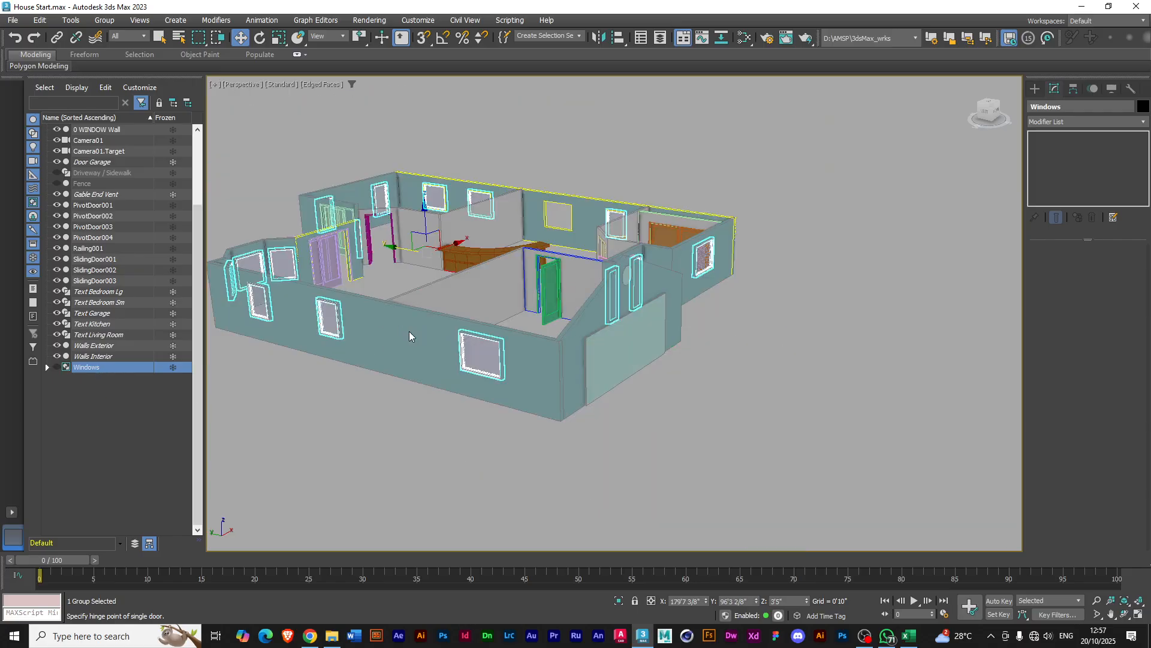
scroll(327, 319, up, 3)
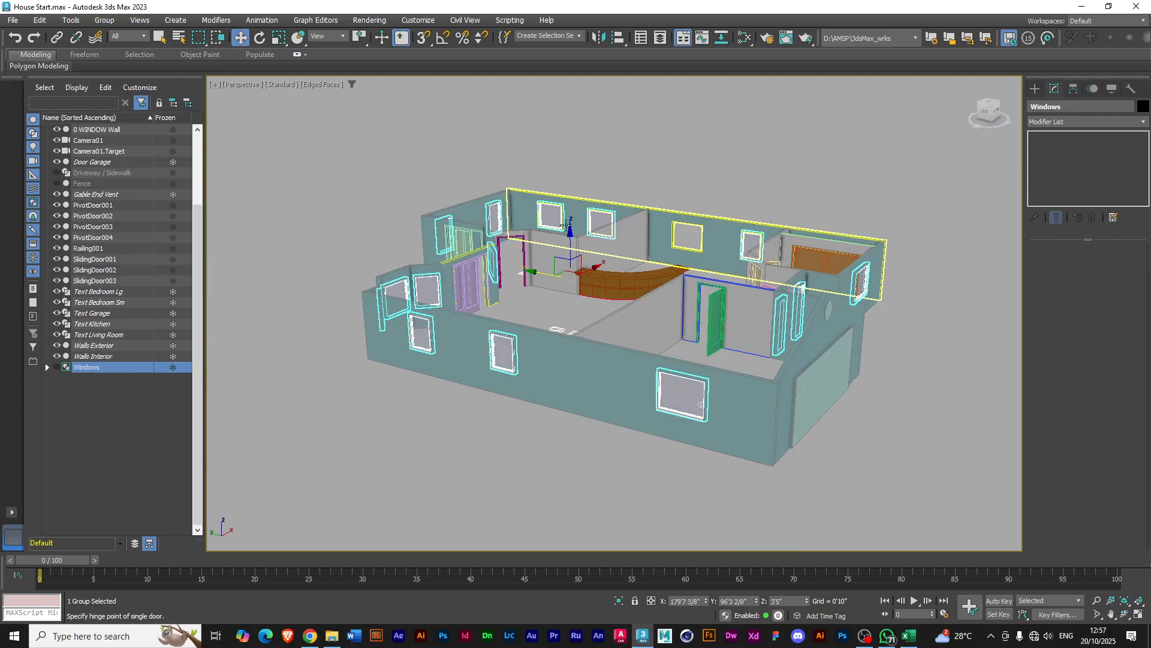
mouse_move(571, 234)
mouse_down()
mouse_move(567, 220)
mouse_move(568, 236)
mouse_up()
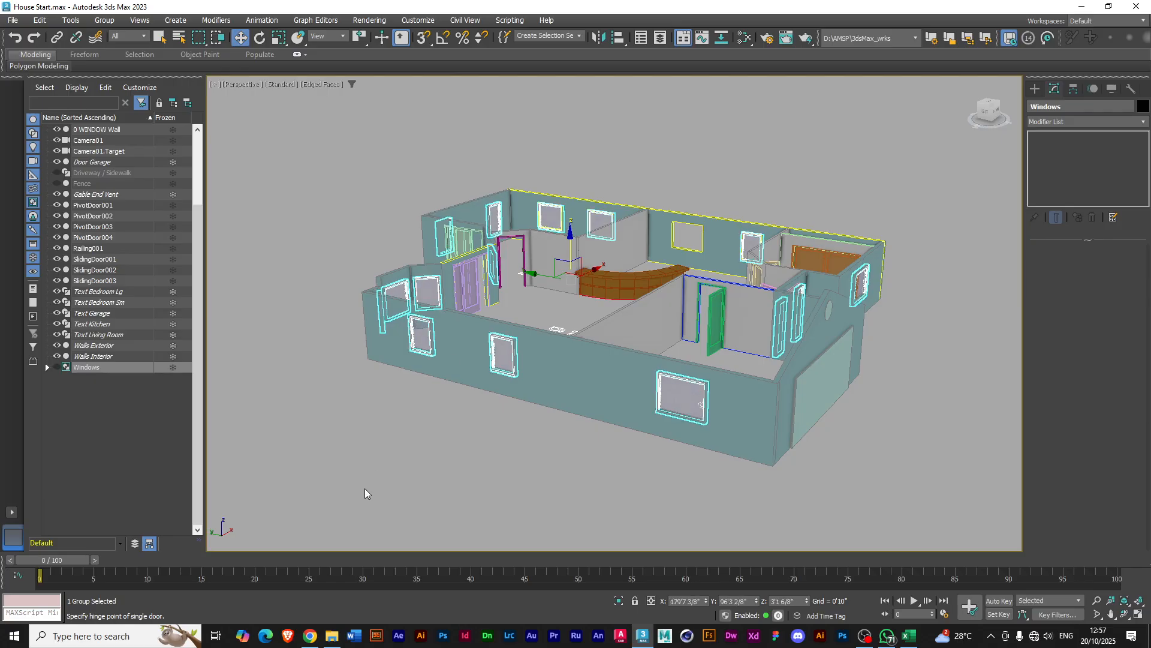
scroll(518, 350, up, 10)
scroll(518, 351, down, 8)
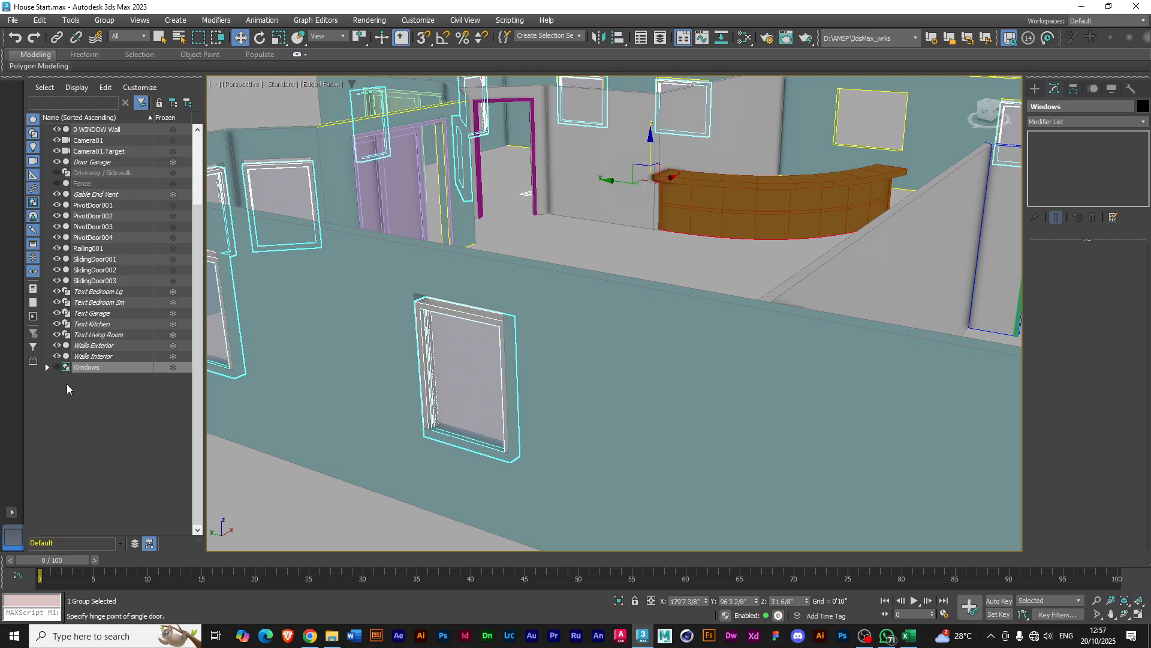
key(ctrl+z)
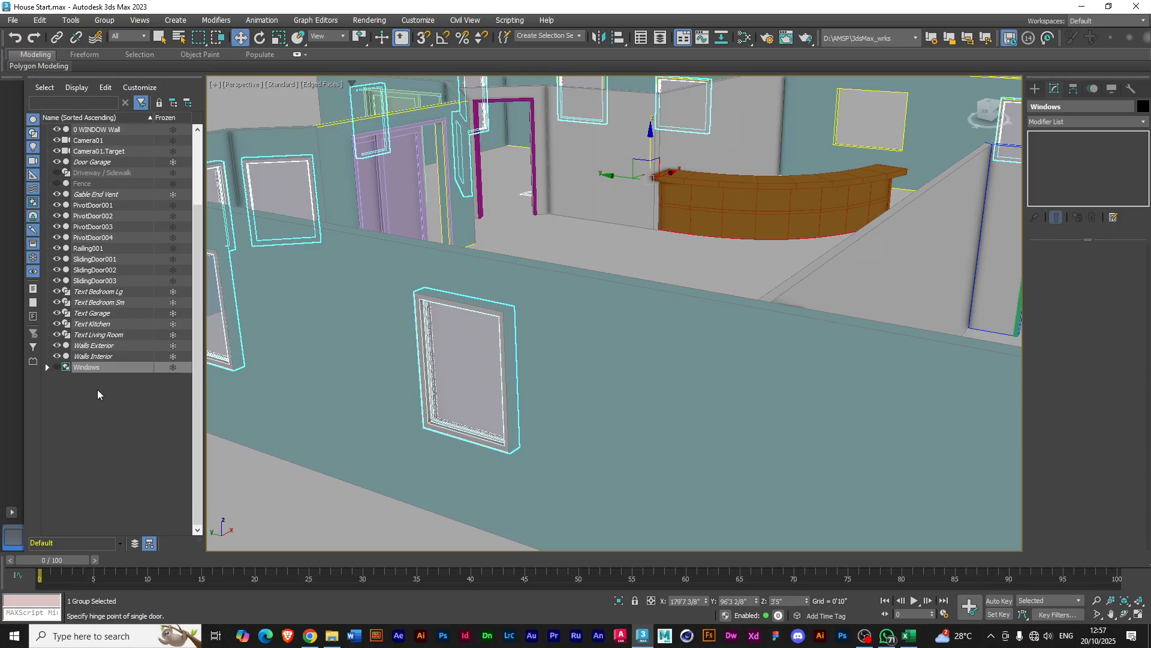
Expand the Windows group and examine its Window Back 1, Window Back 2 and Window Back 6 entries
click(46, 367)
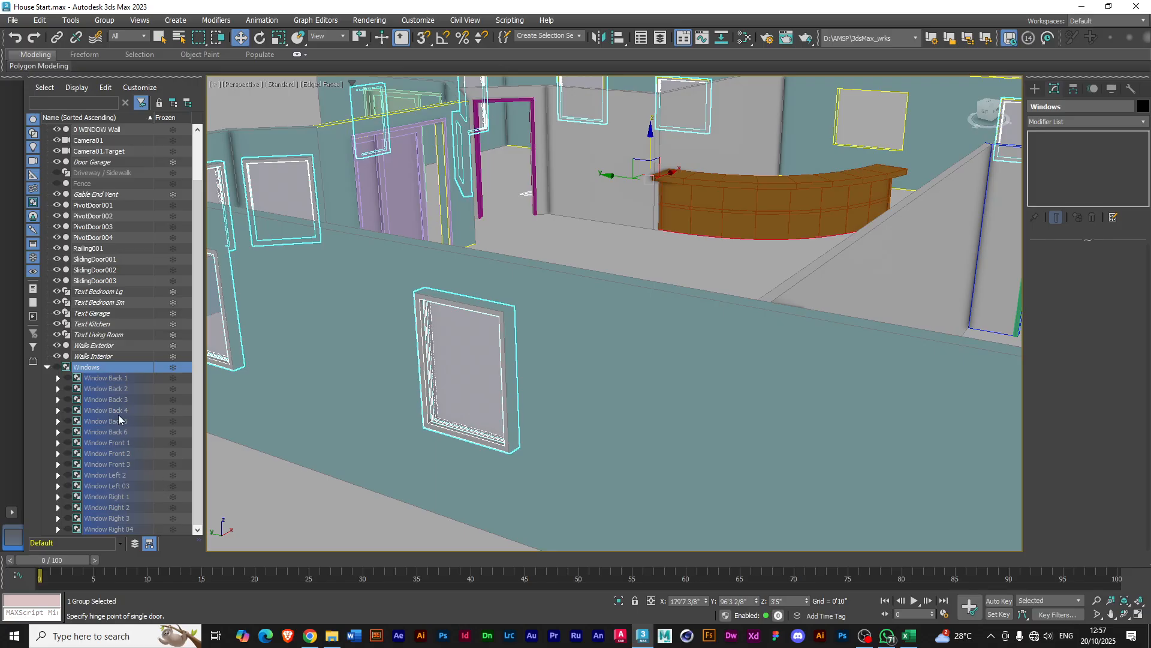
click(125, 433)
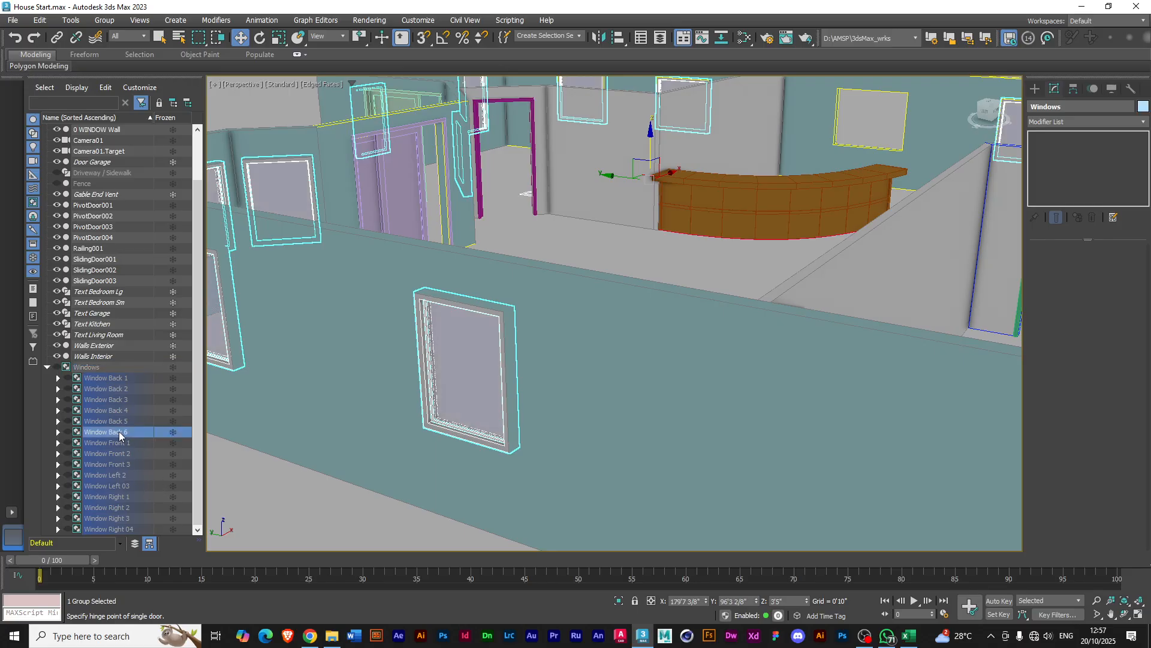
click(92, 379)
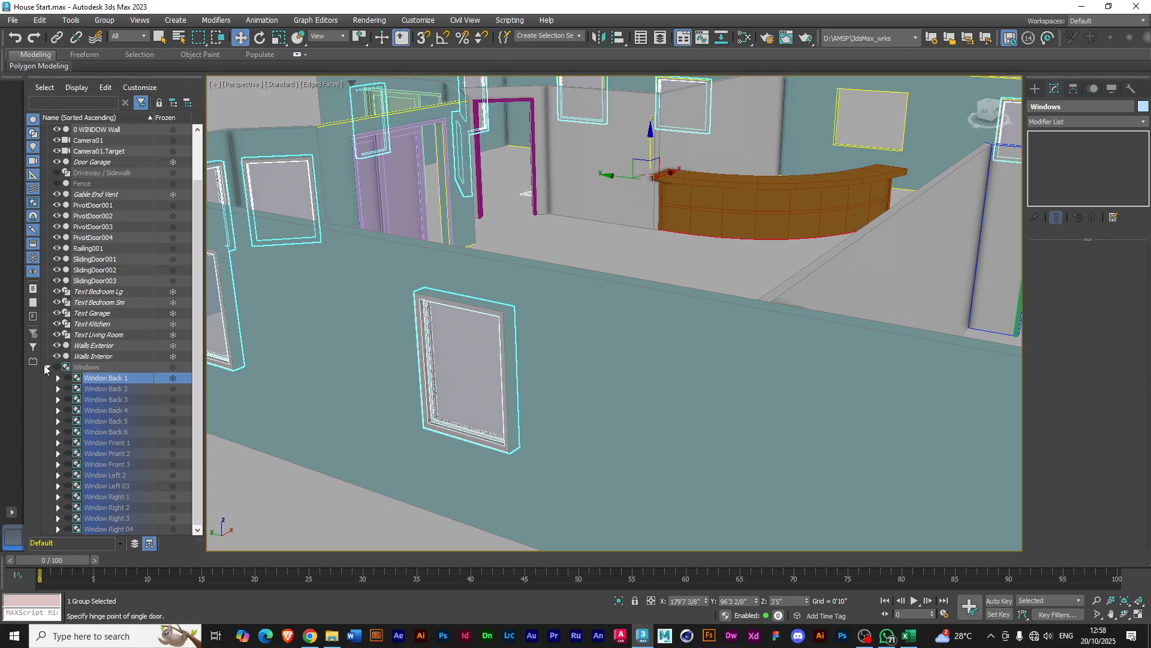
click(108, 389)
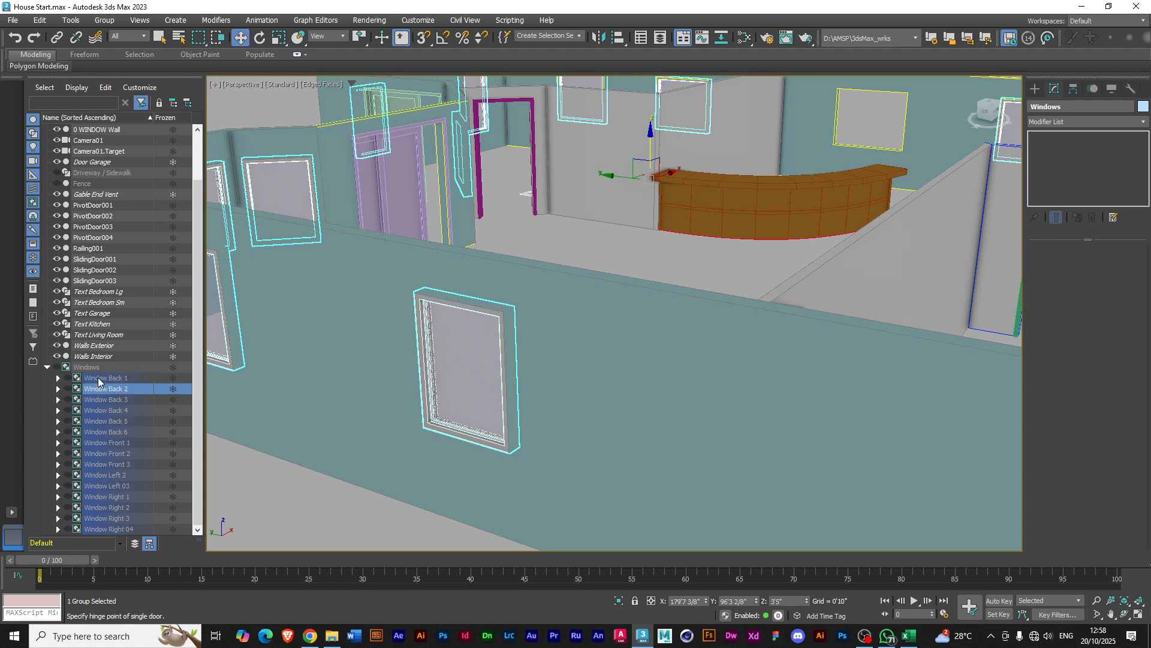
click(100, 379)
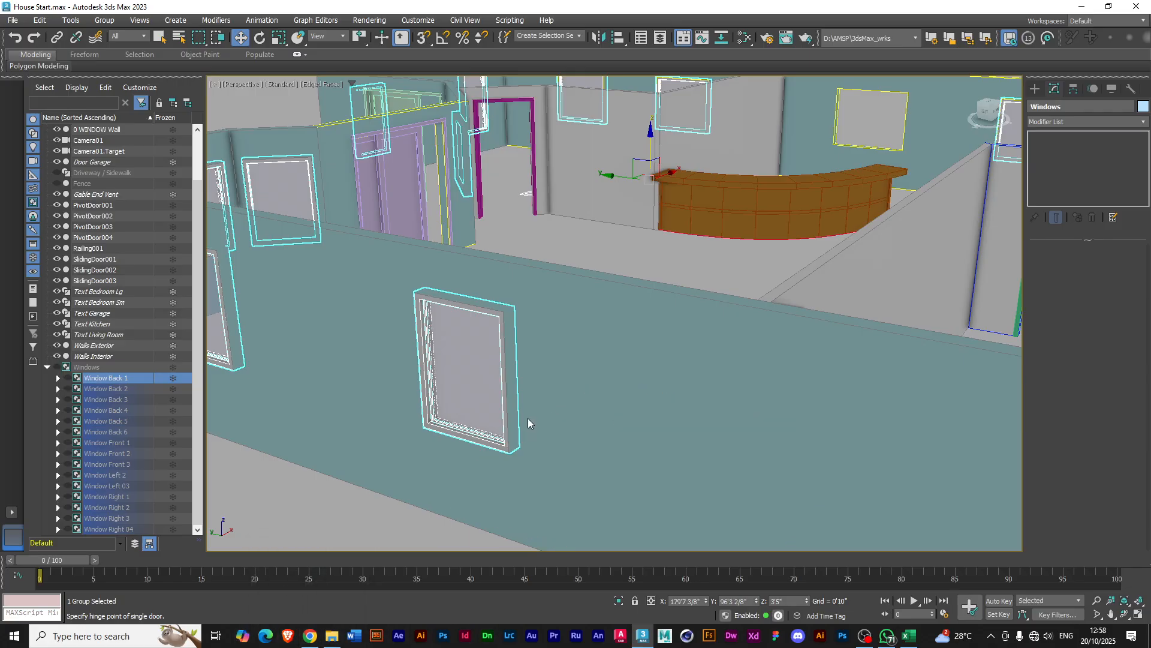
key(z)
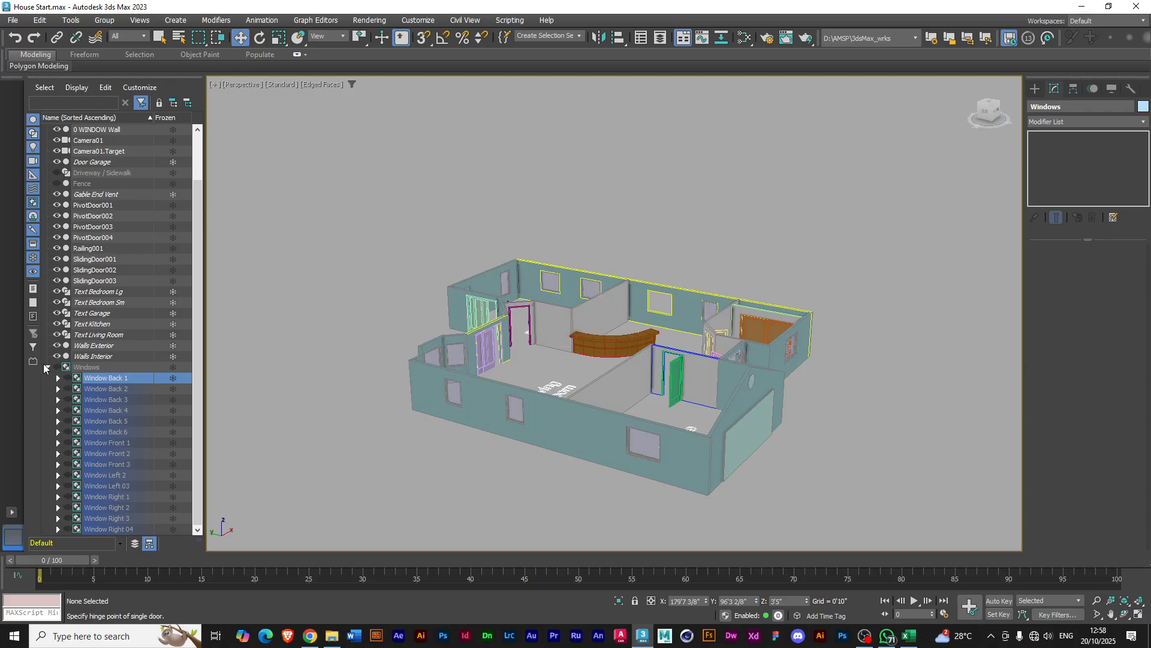
Collapse the Windows group, lift it along Z above the house to about 24'6", and undo the move
click(80, 367)
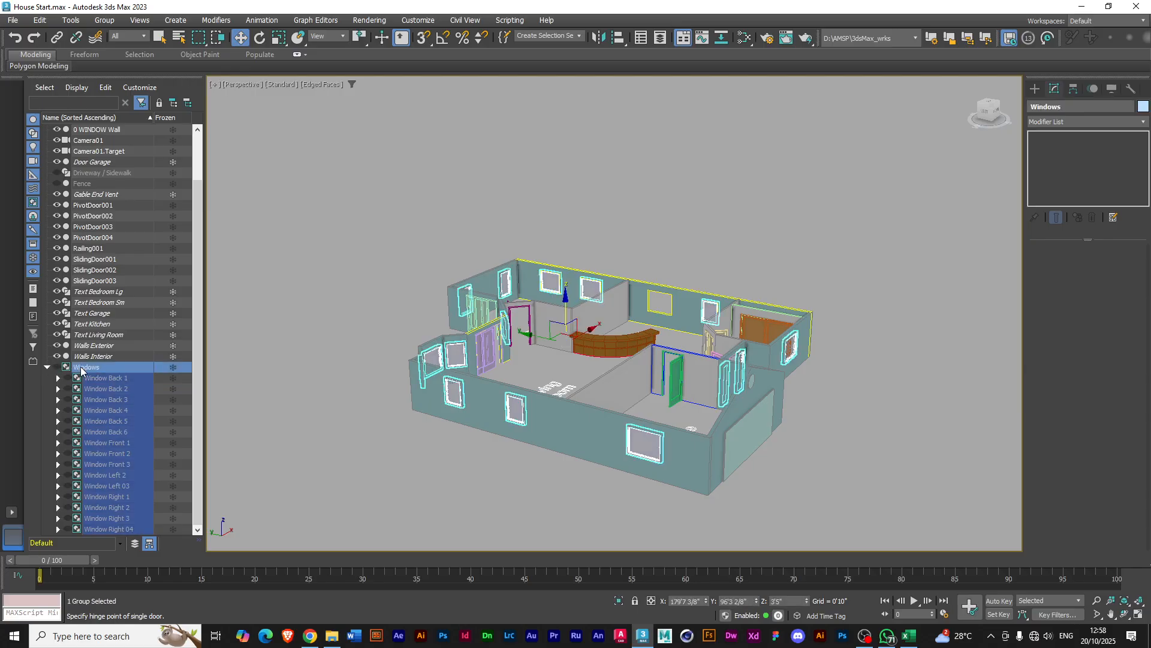
click(47, 366)
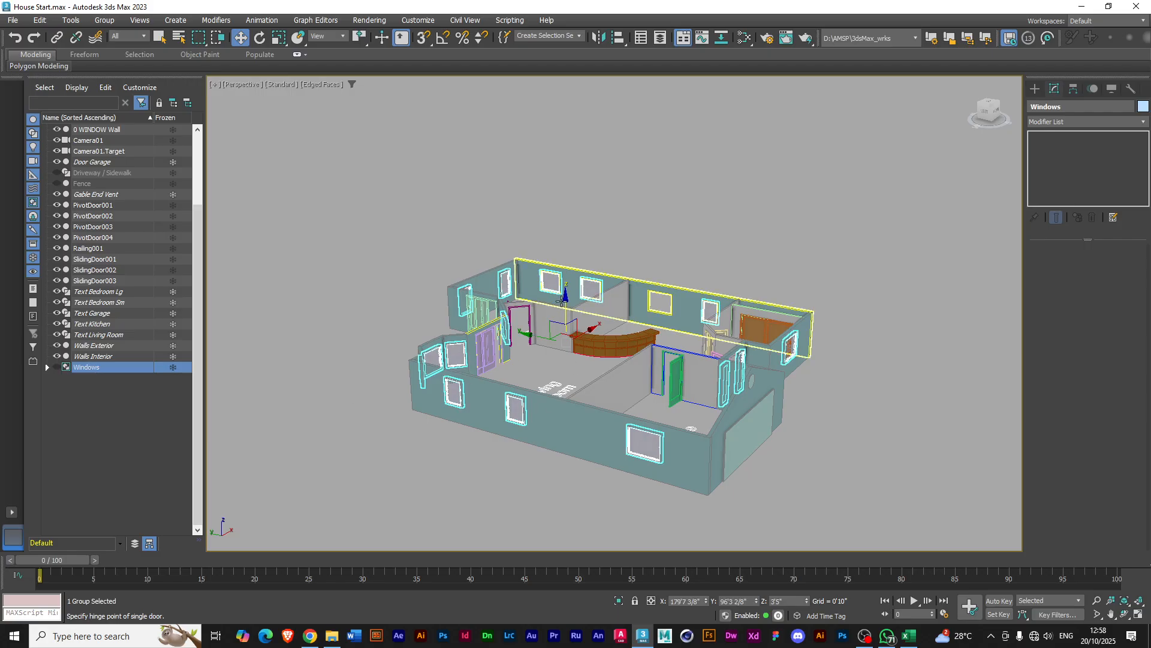
drag(564, 299, 562, 206)
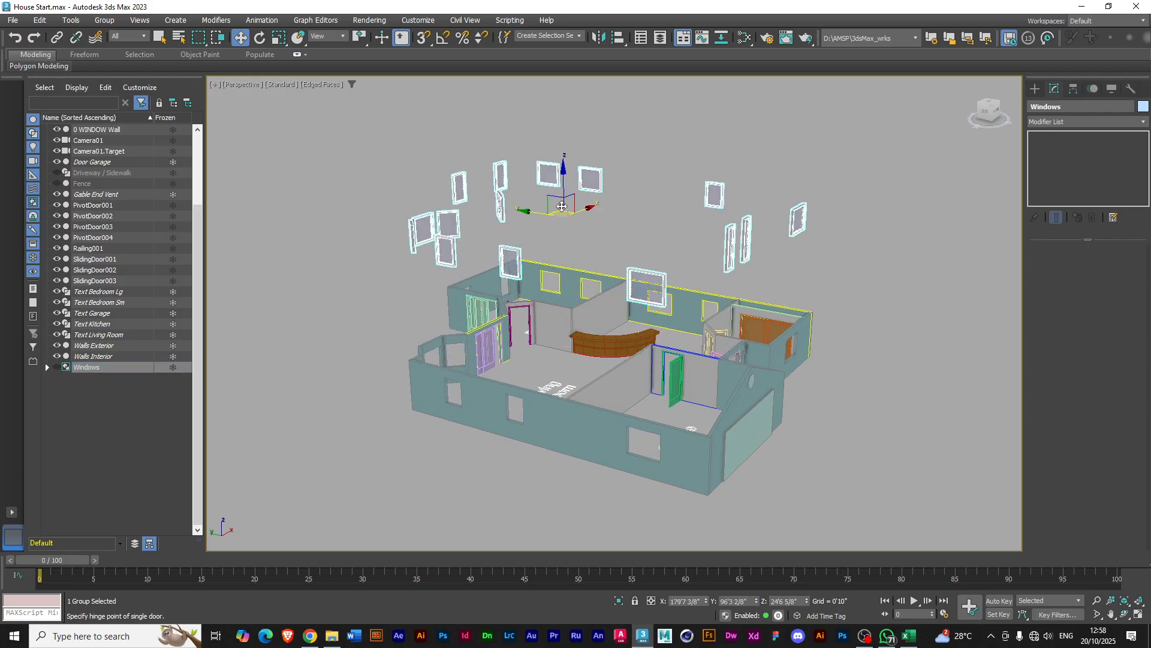
key(ctrl+z)
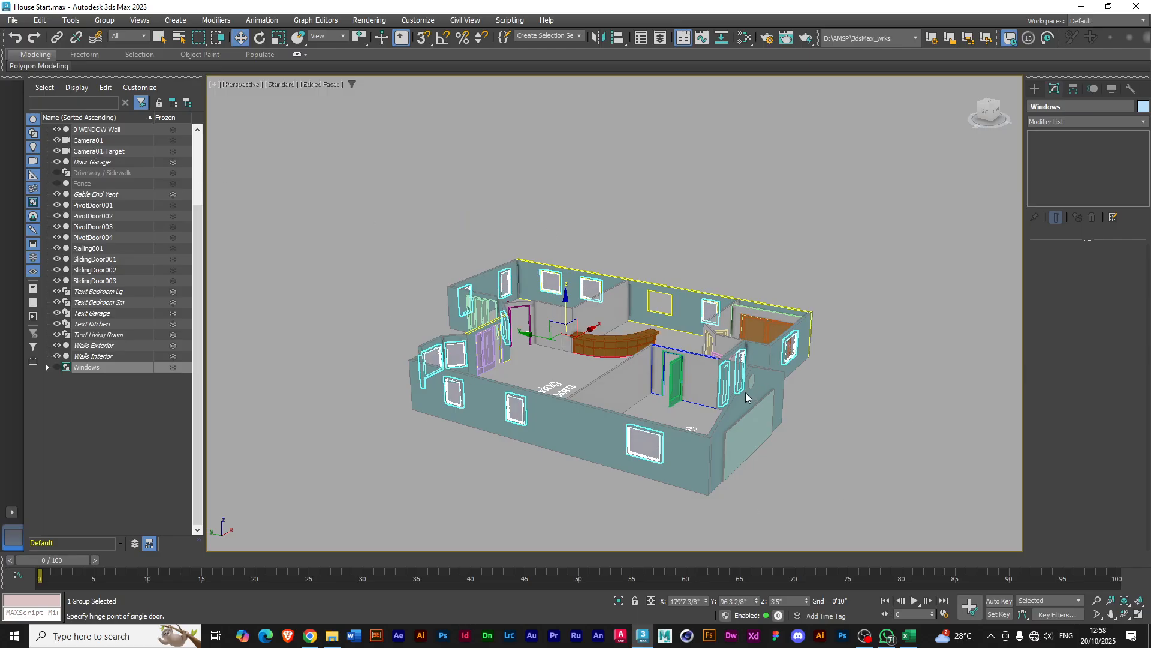
Identify which door each of PivotDoor001, PivotDoor002 and PivotDoor003 is by selecting them in turn
click(673, 387)
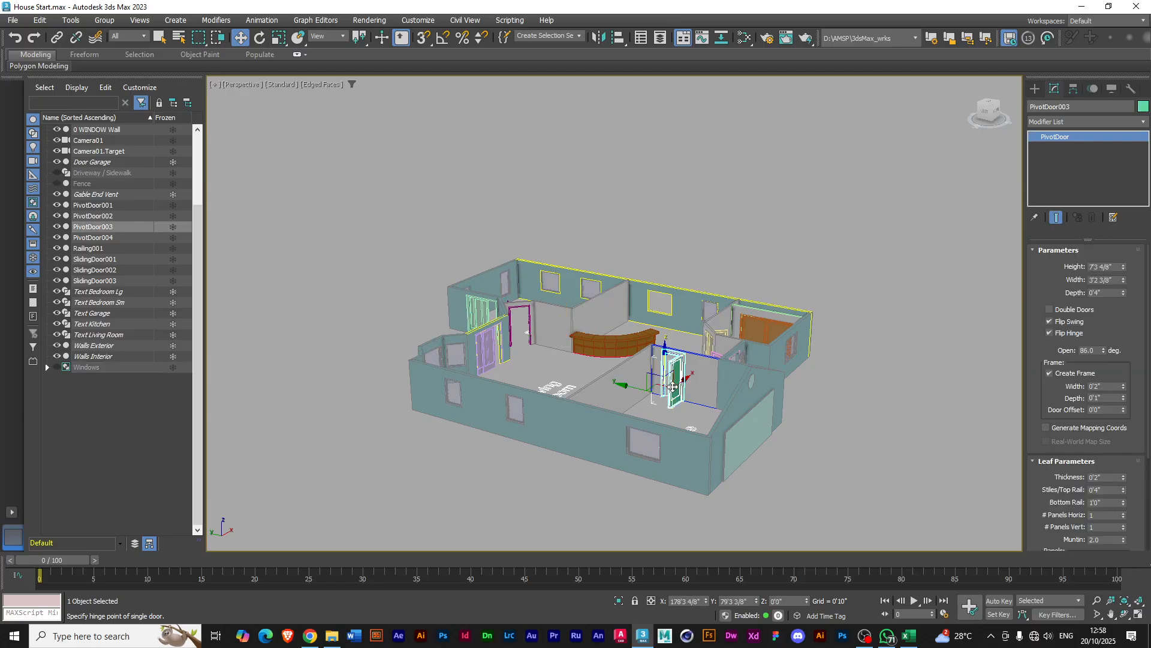
click(90, 217)
click(87, 227)
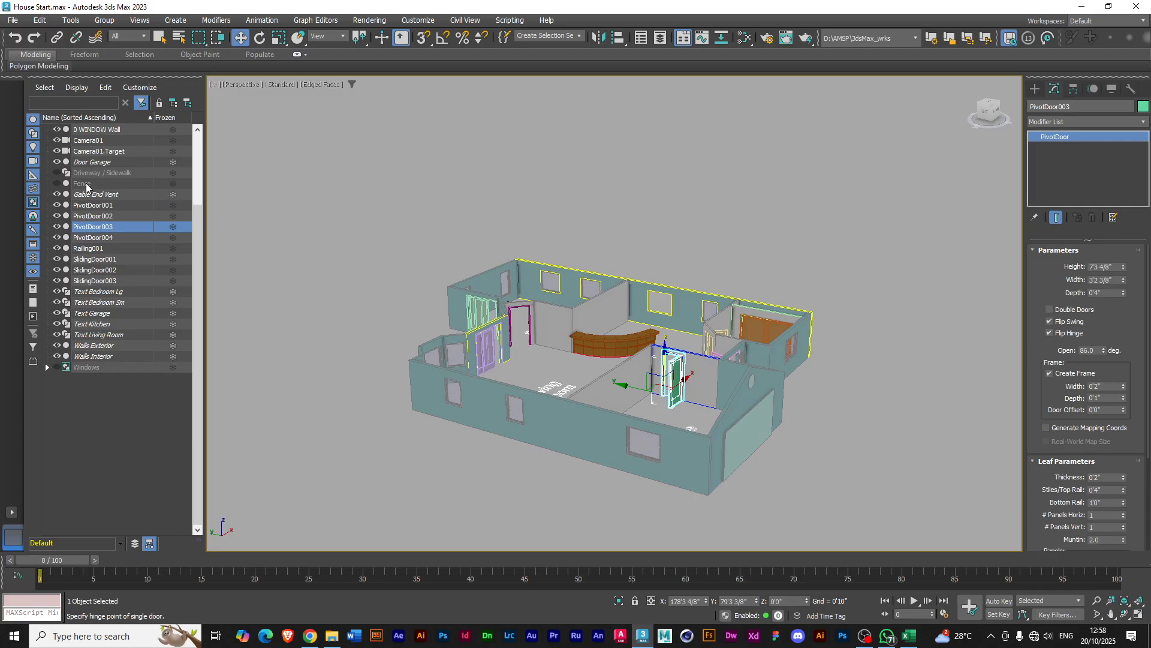
click(92, 205)
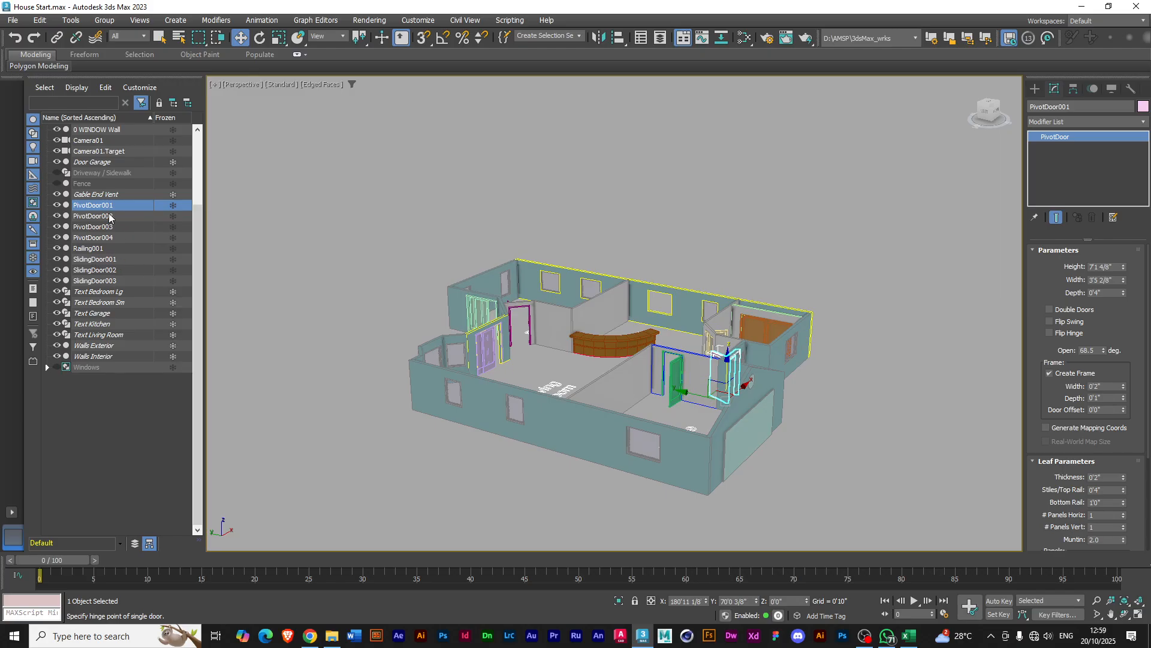
Rename the green garage door, PivotDoor003, as Garage_PivotDoor003
click(679, 373)
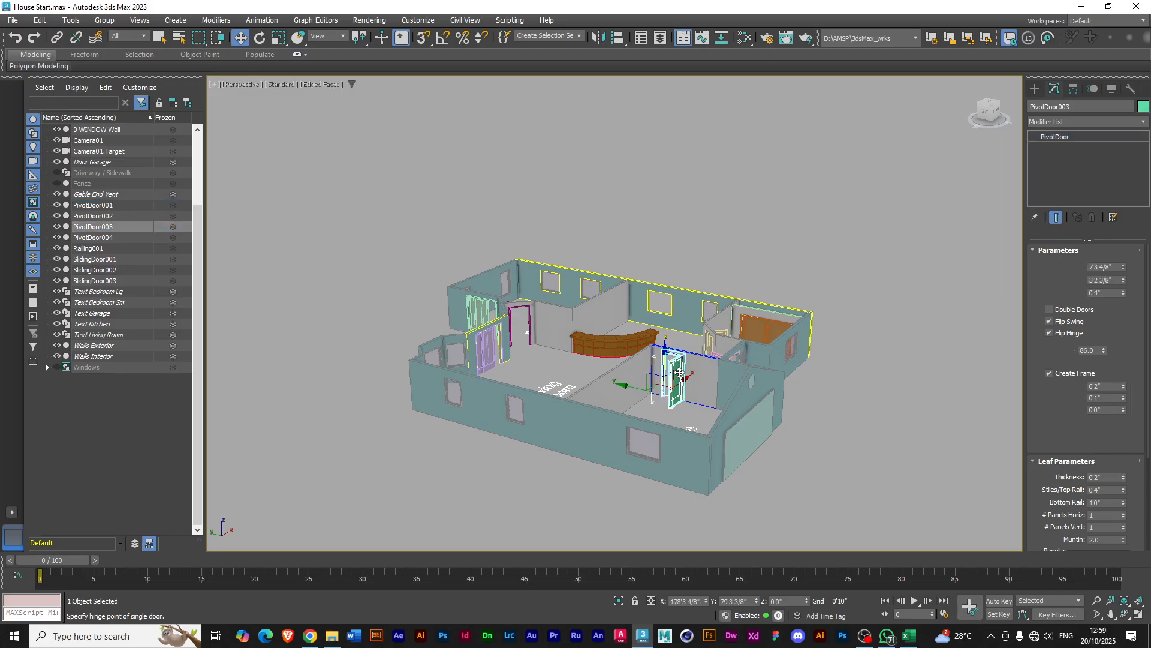
click(91, 227)
click(72, 228)
click(75, 227)
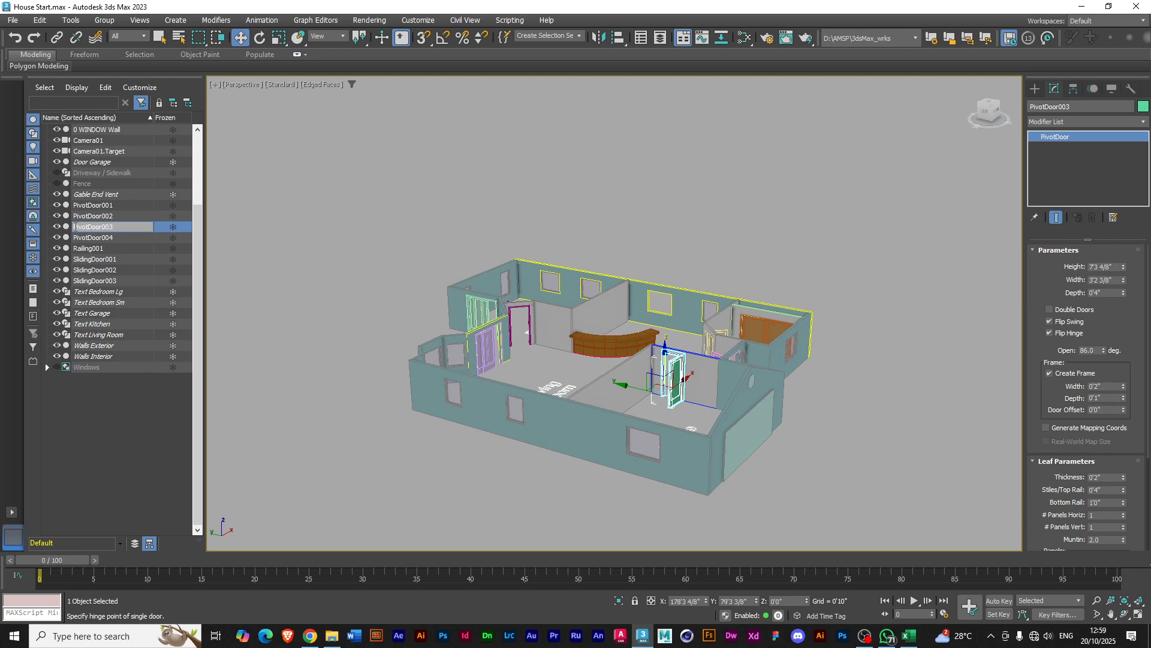
text(Garage_)
Rename PivotDoor004 as Bedroom2_PivotDoor004 and clear the selection
click(116, 238)
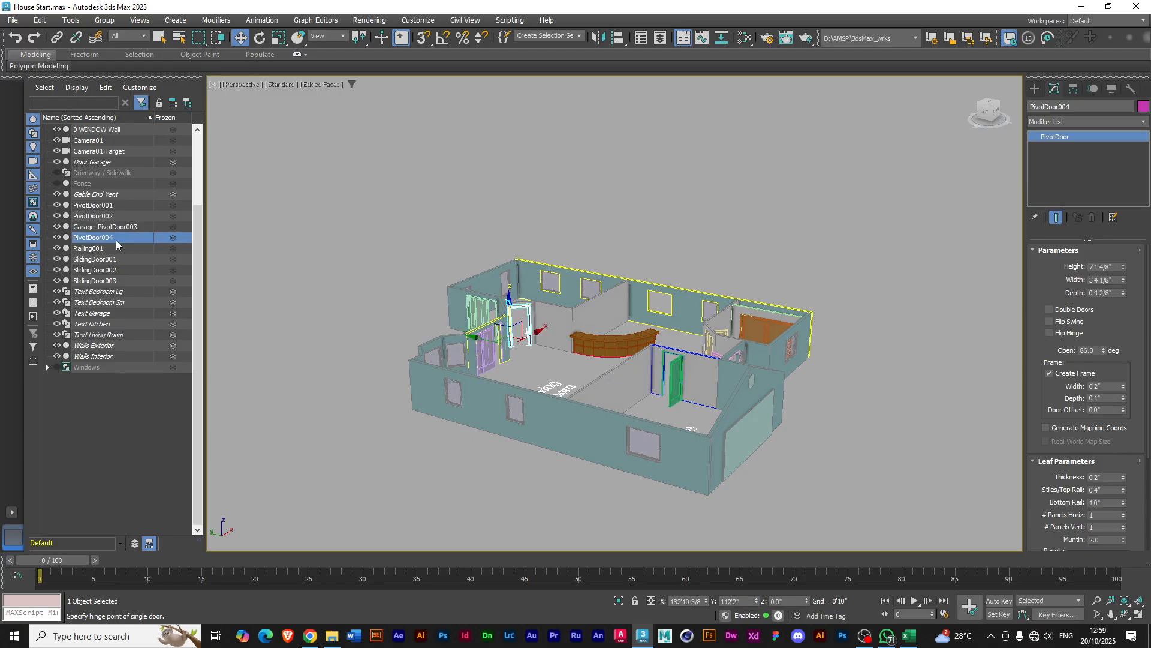
click(76, 238)
text(Bedroom2_)
click(120, 400)
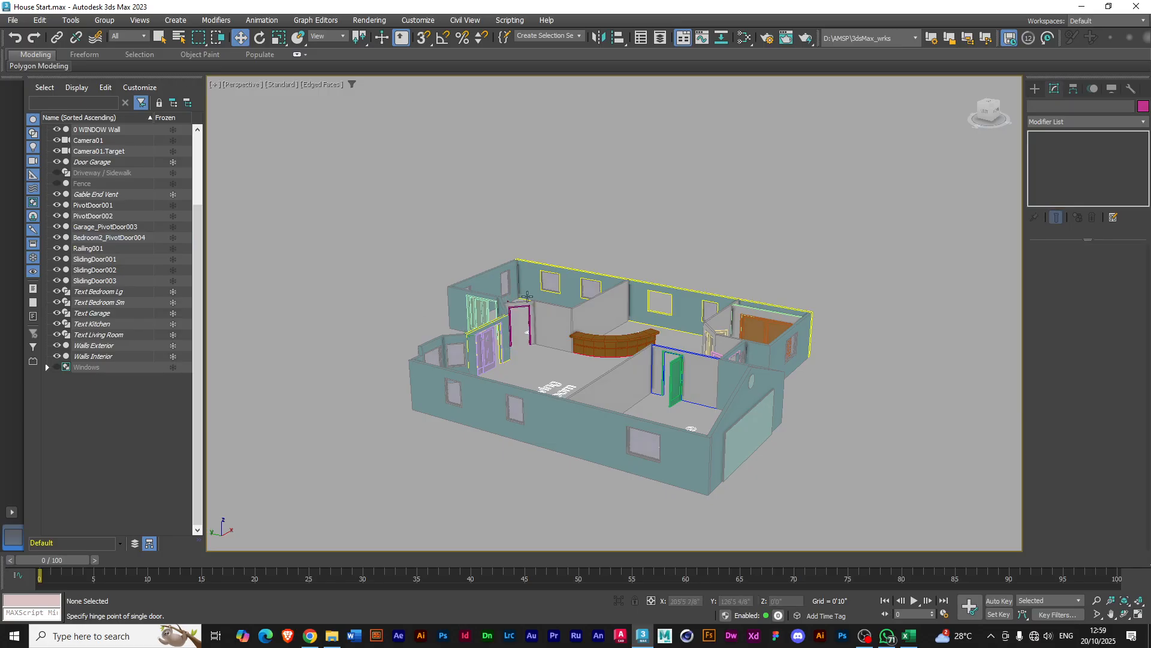
Try to add the prefix Bedroom1_ to the name of PivotDoor002
click(98, 217)
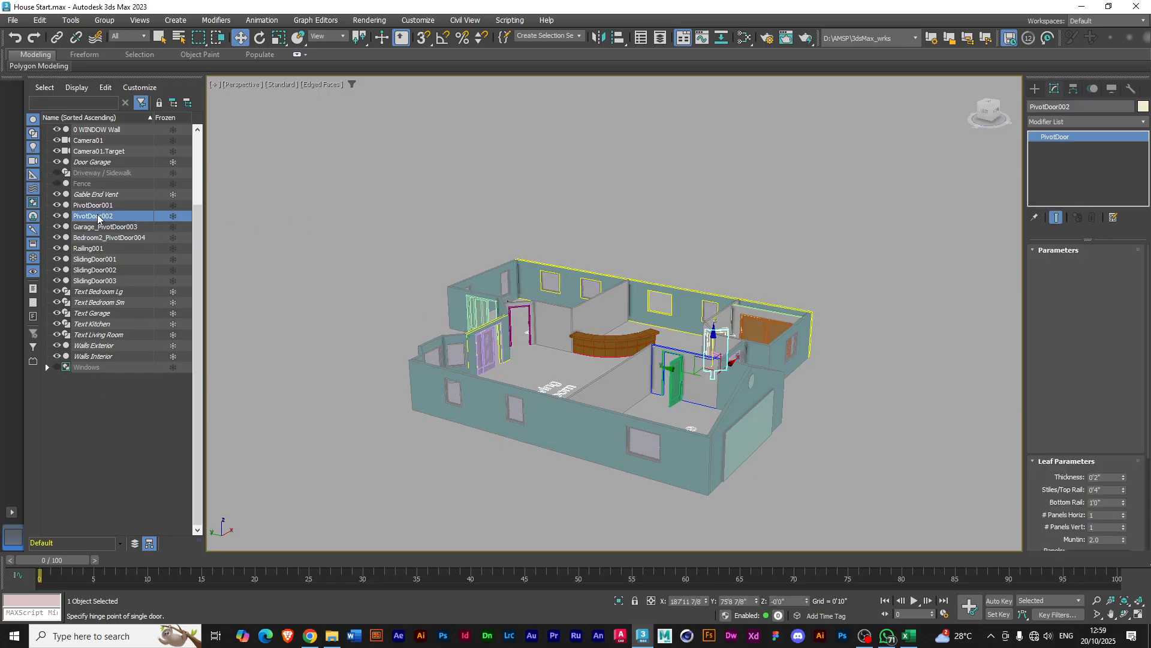
click(77, 219)
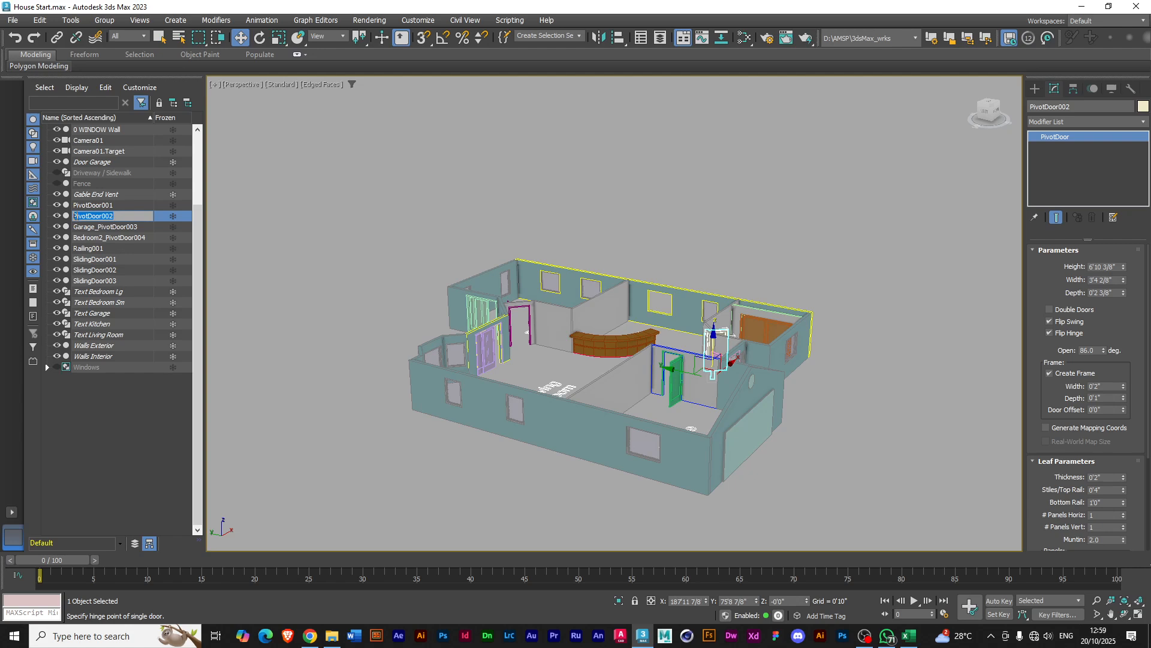
text(Bedroom1_)
click(78, 417)
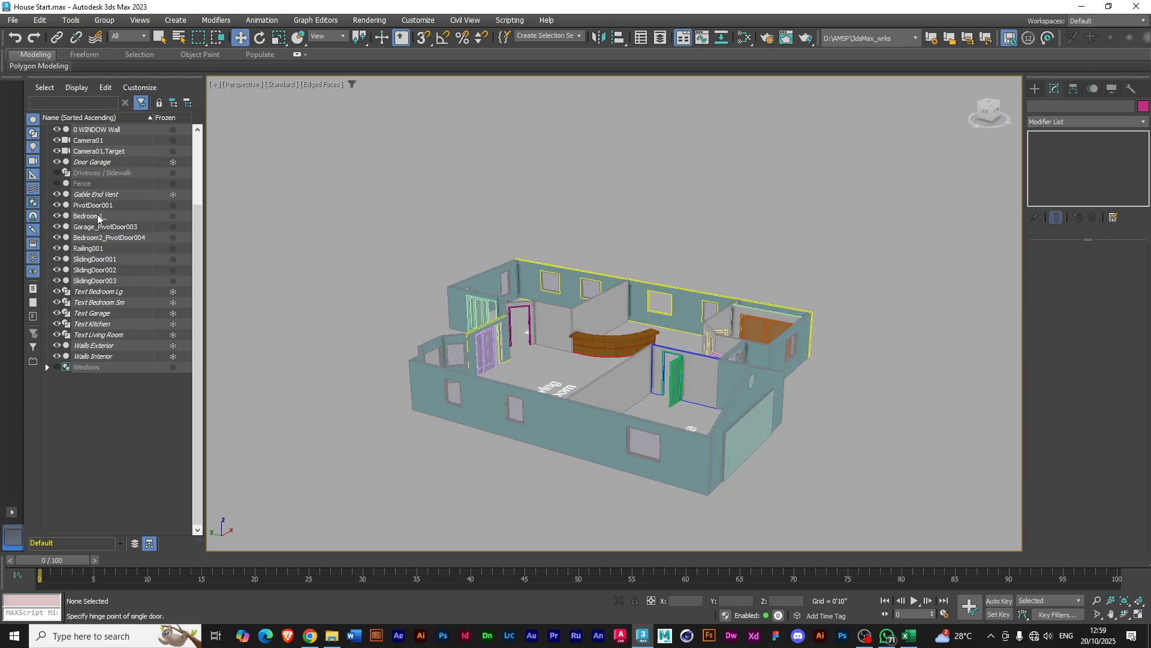
Rename PivotDoor002 as Bedroom1_PivotDoor002 and clear the selection
click(89, 216)
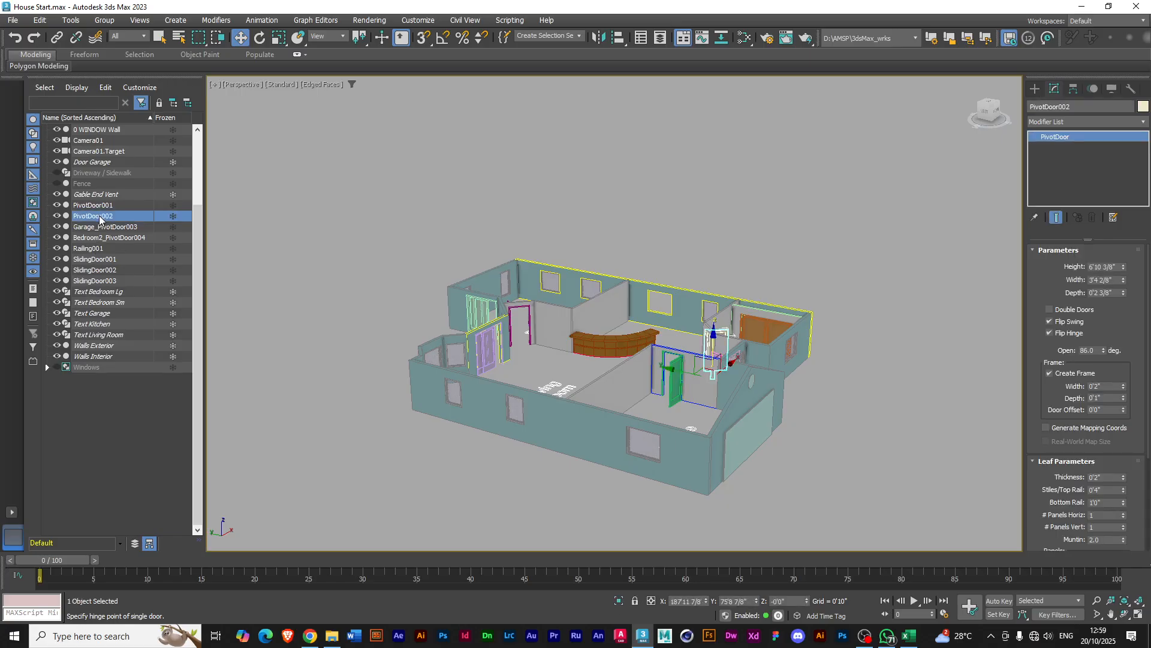
click(76, 217)
click(76, 217)
text(Bedroom1_)
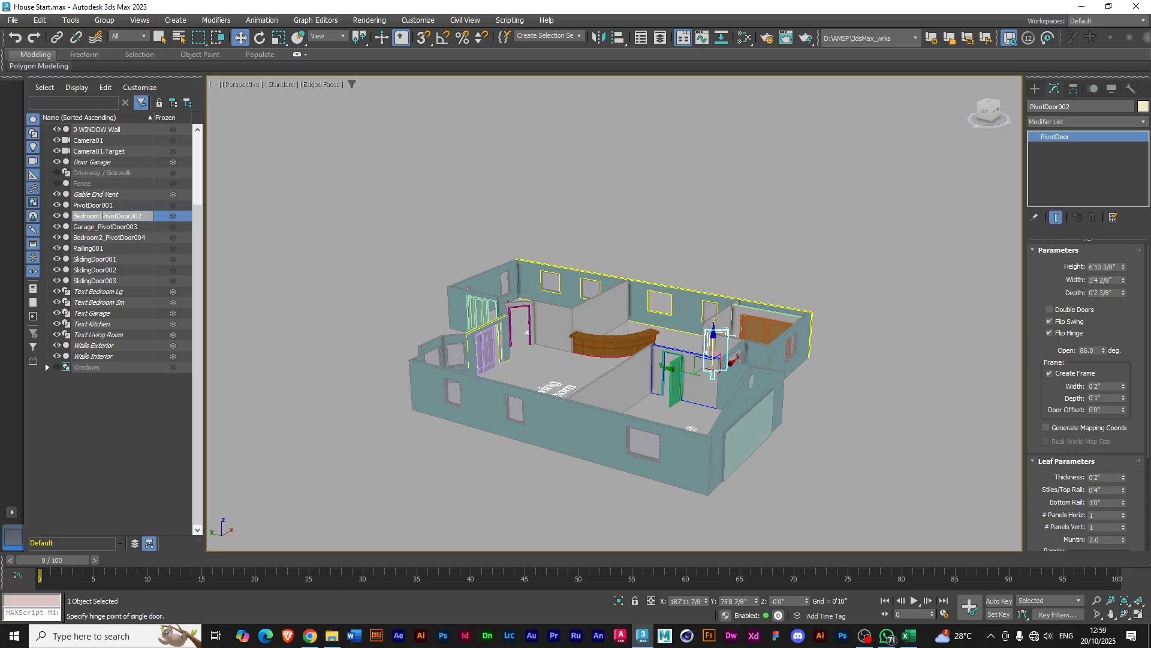
text(_)
click(92, 408)
Rename PivotDoor001 as Main_PivotDoor001 and clear the selection
click(88, 207)
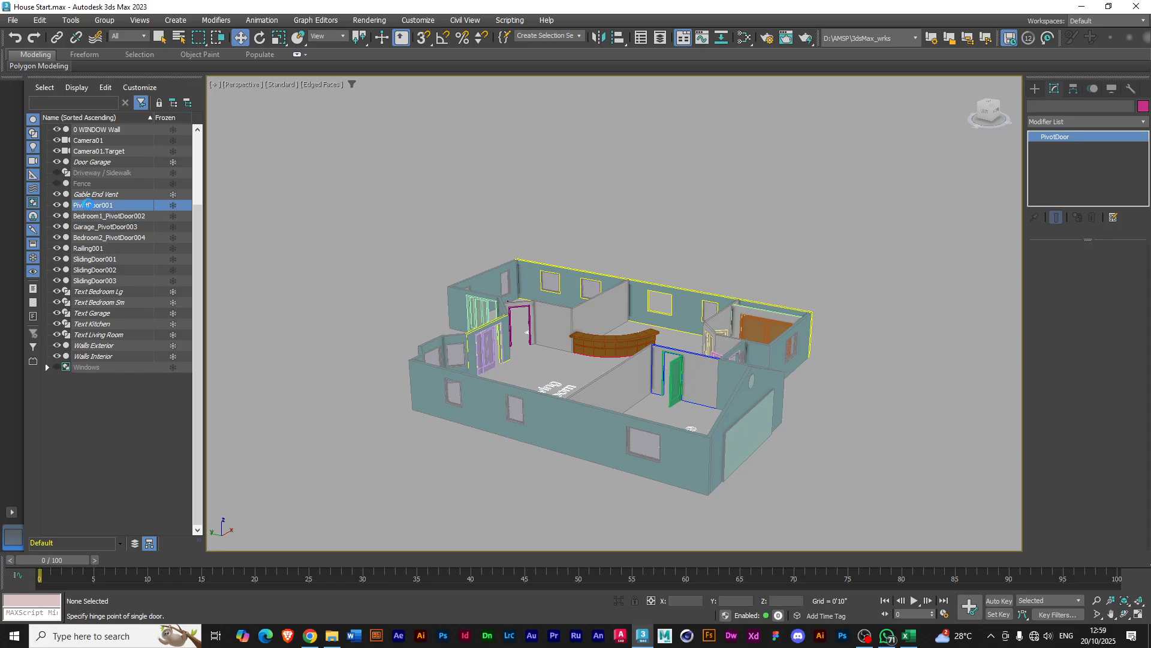
click(85, 205)
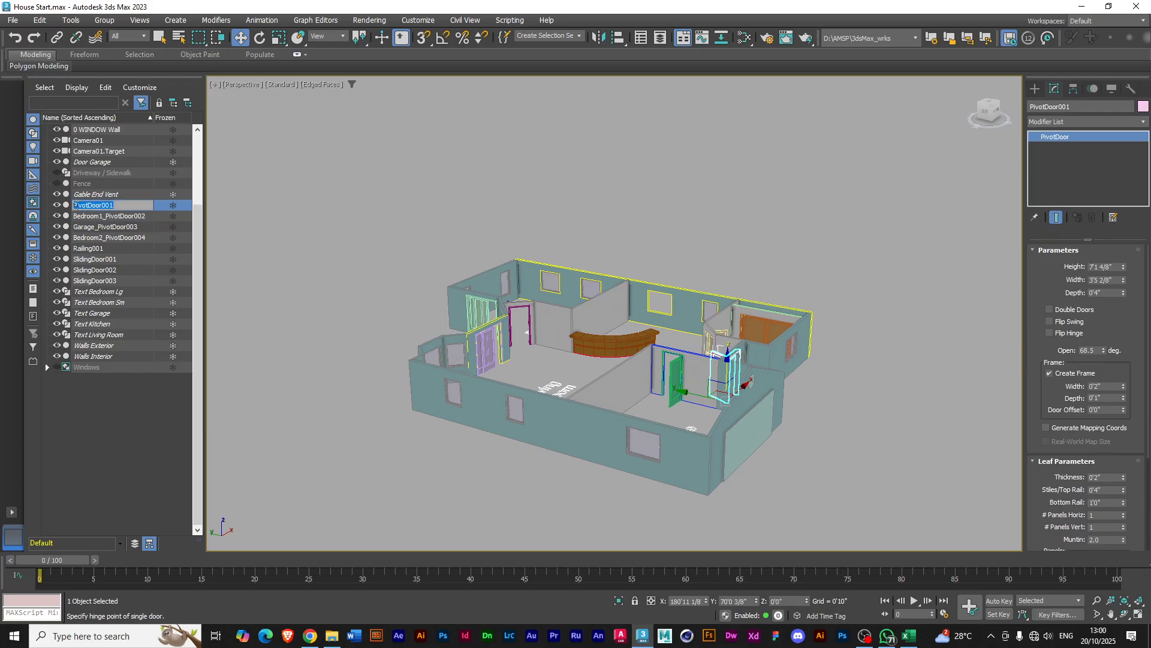
click(78, 205)
text(Main_)
click(113, 430)
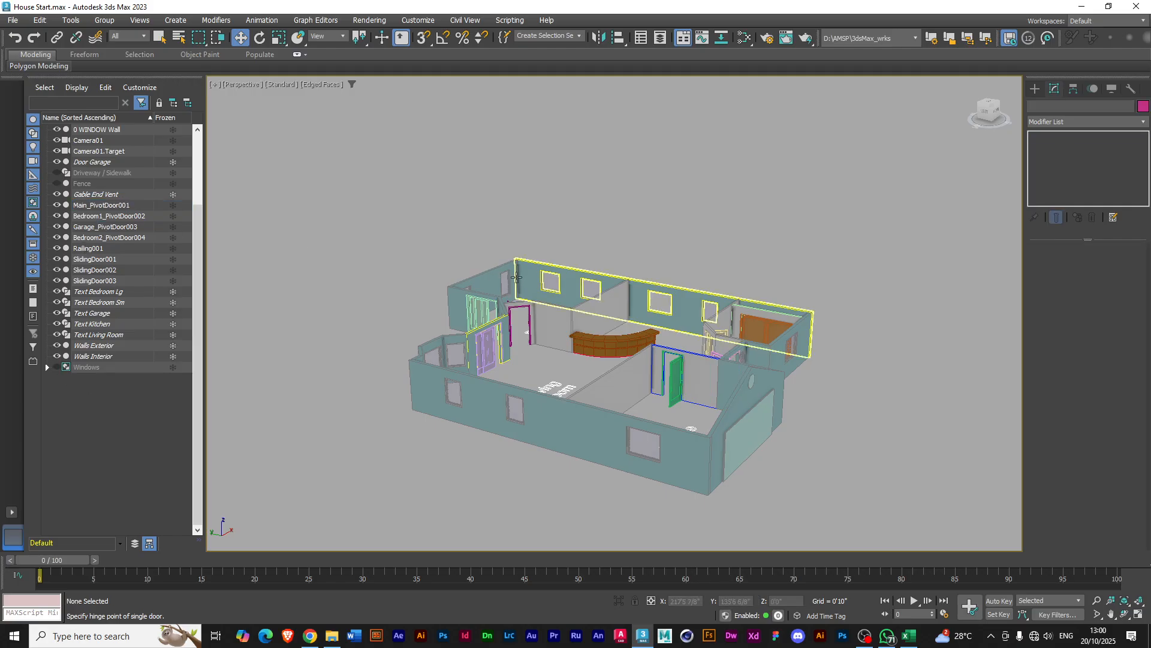
Rename the orange sliding door, SlidingDoor001, as Bathroom_SlidingDoor001
click(99, 259)
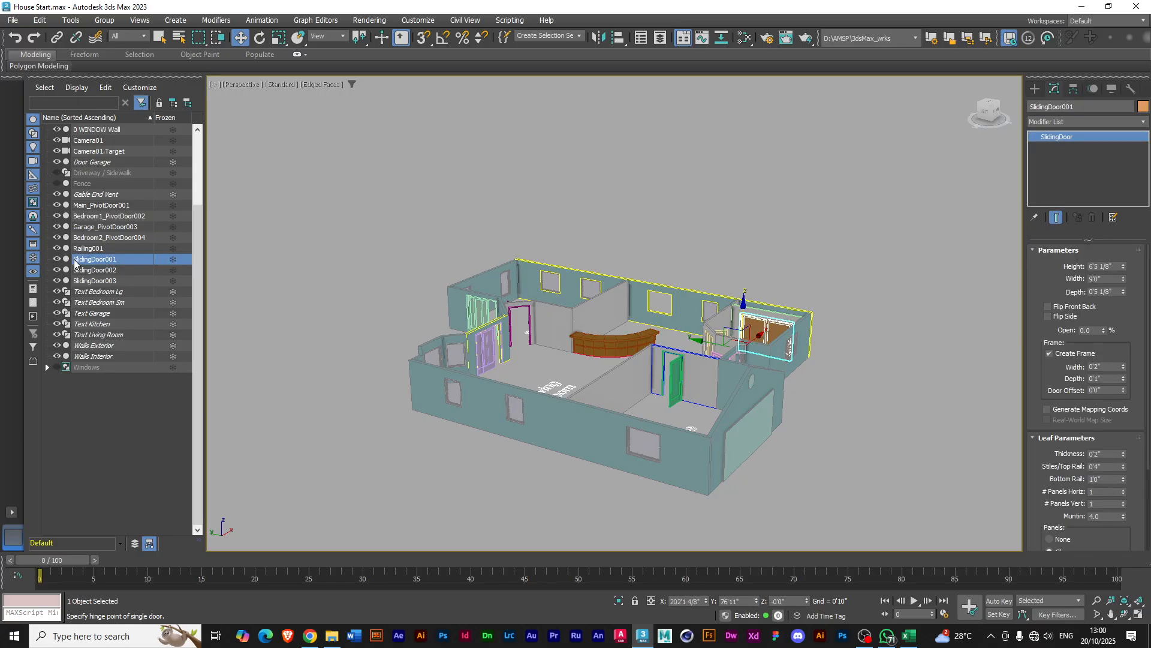
click(75, 260)
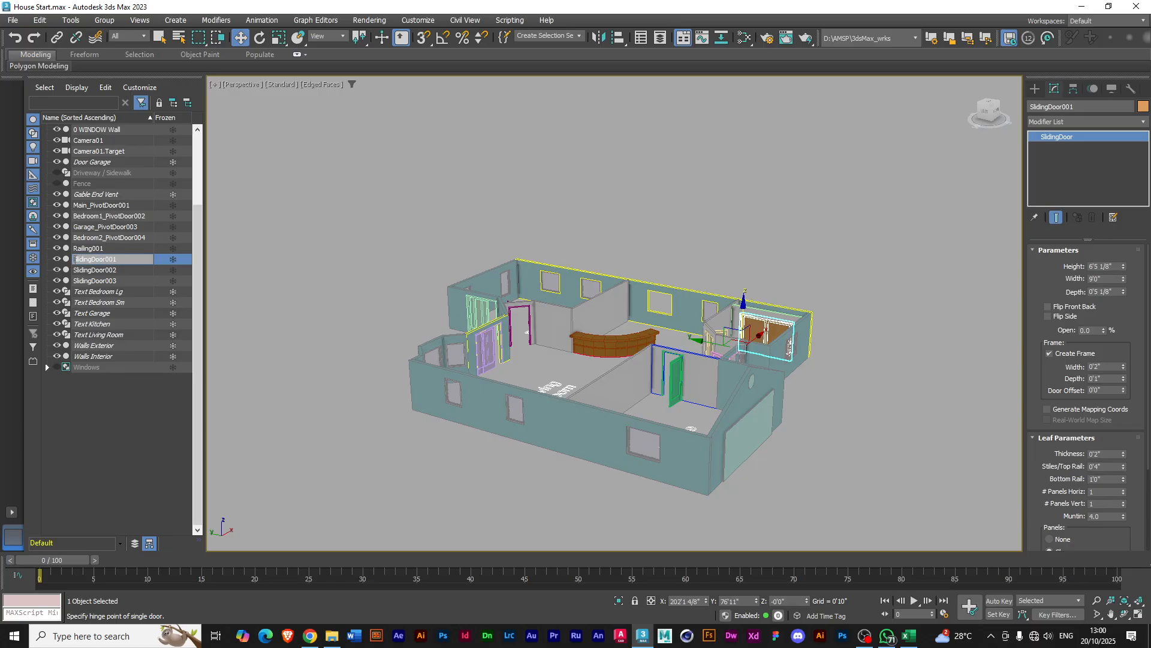
text(Bathroom_)
Rename the pale green sliding door, SlidingDoor002, as Bedroom2_back_SlidingDoor002
click(84, 271)
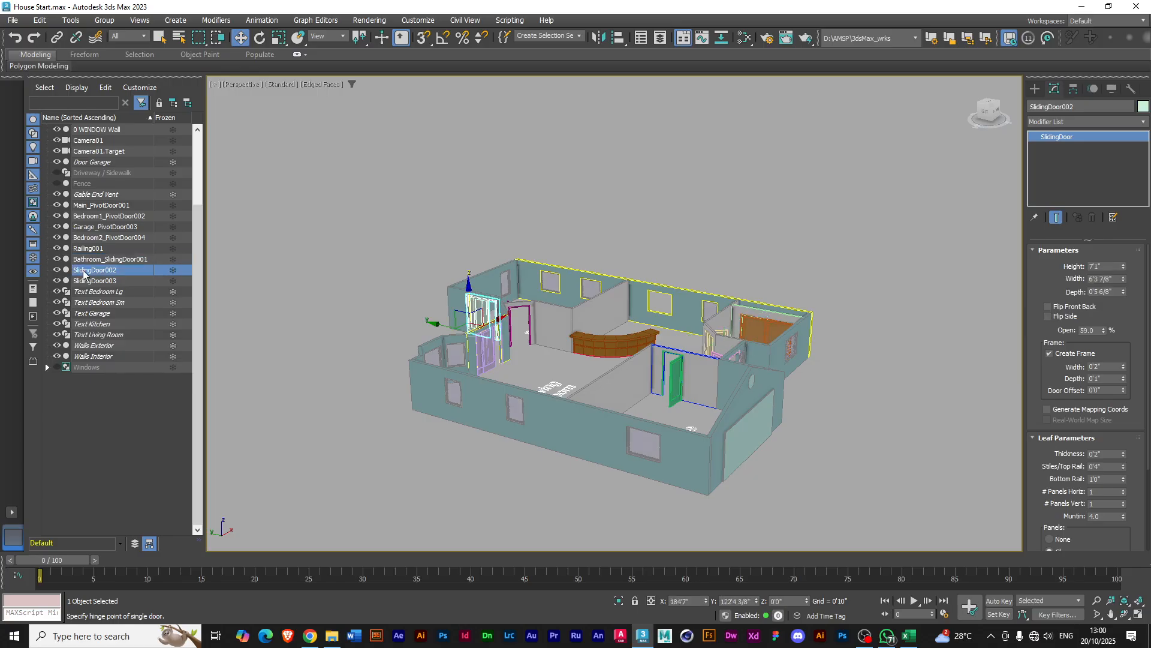
click(76, 270)
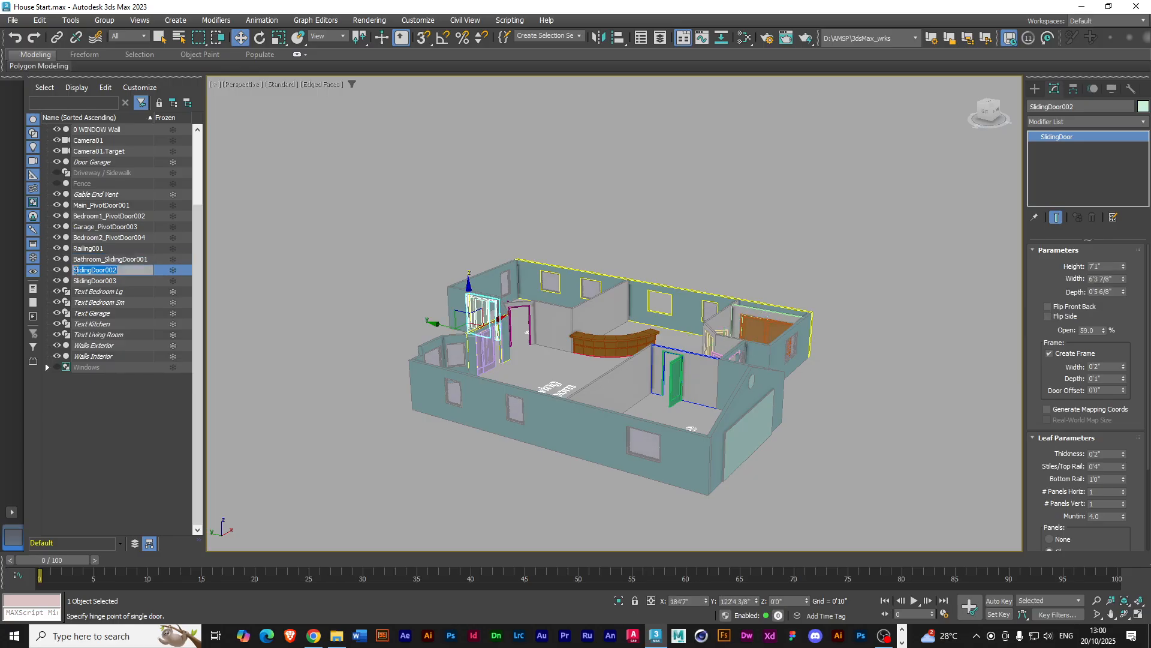
click(74, 270)
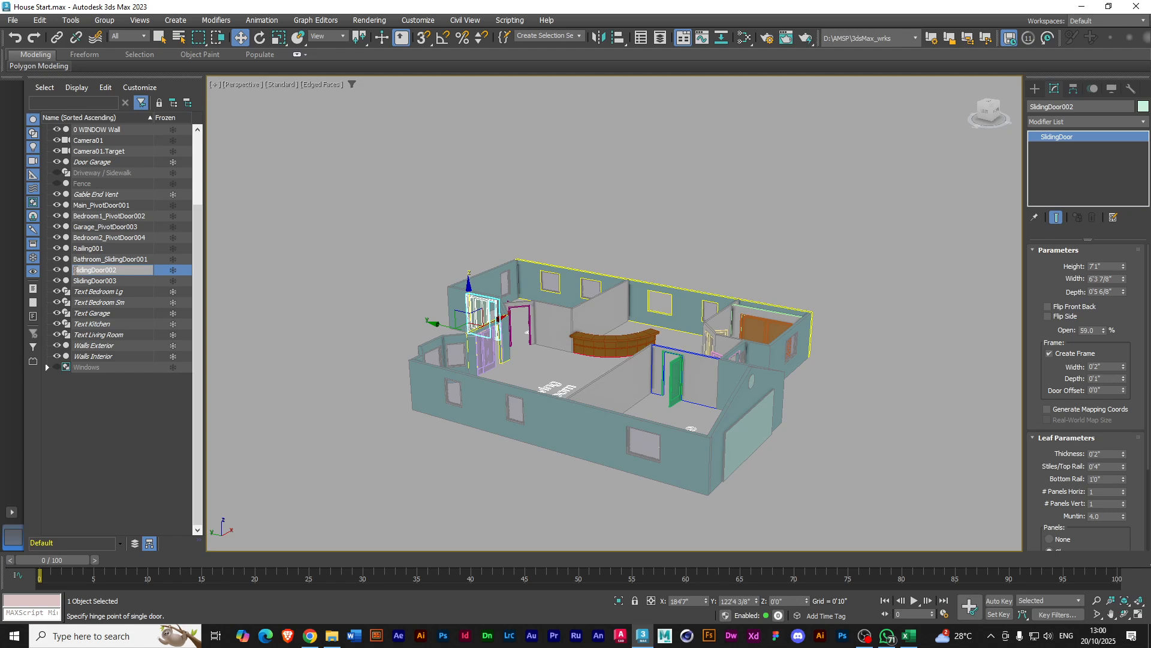
text(Bedroom2_back_)
Rename the lilac sliding door, SlidingDoor003, as BackDoor_SlidingDoor003 and clear the selection
click(80, 281)
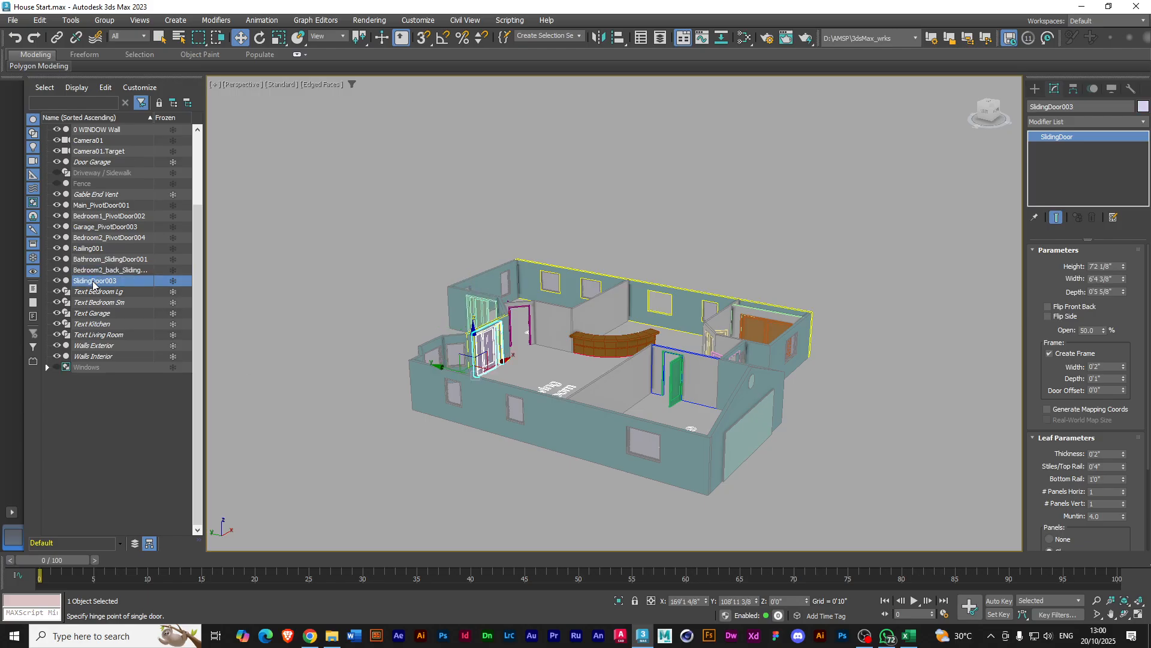
click(77, 281)
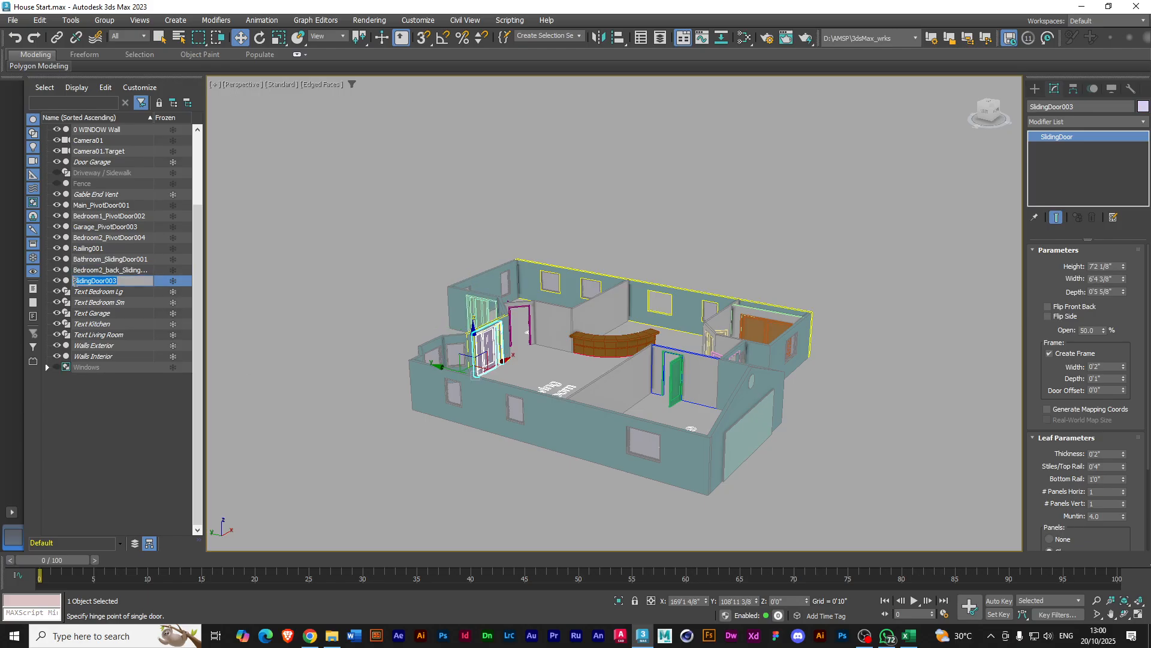
click(76, 281)
text(BackDoor_)
click(114, 396)
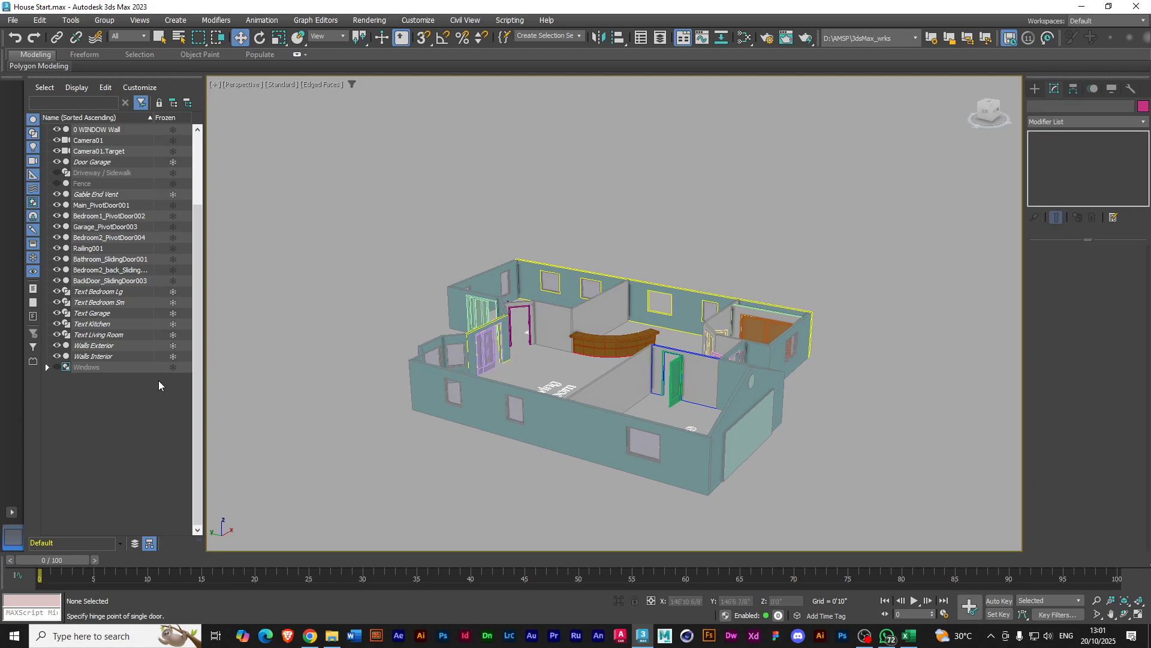
Hide the existing Windows group so the wall openings are empty
click(84, 367)
right_click(120, 367)
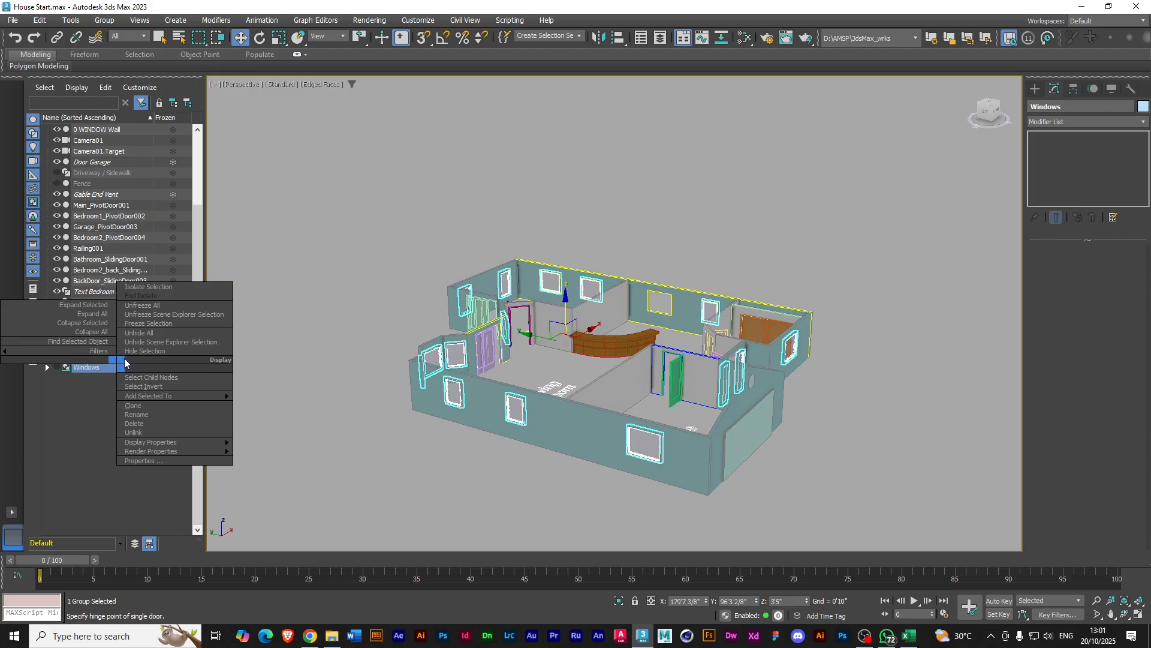
click(141, 351)
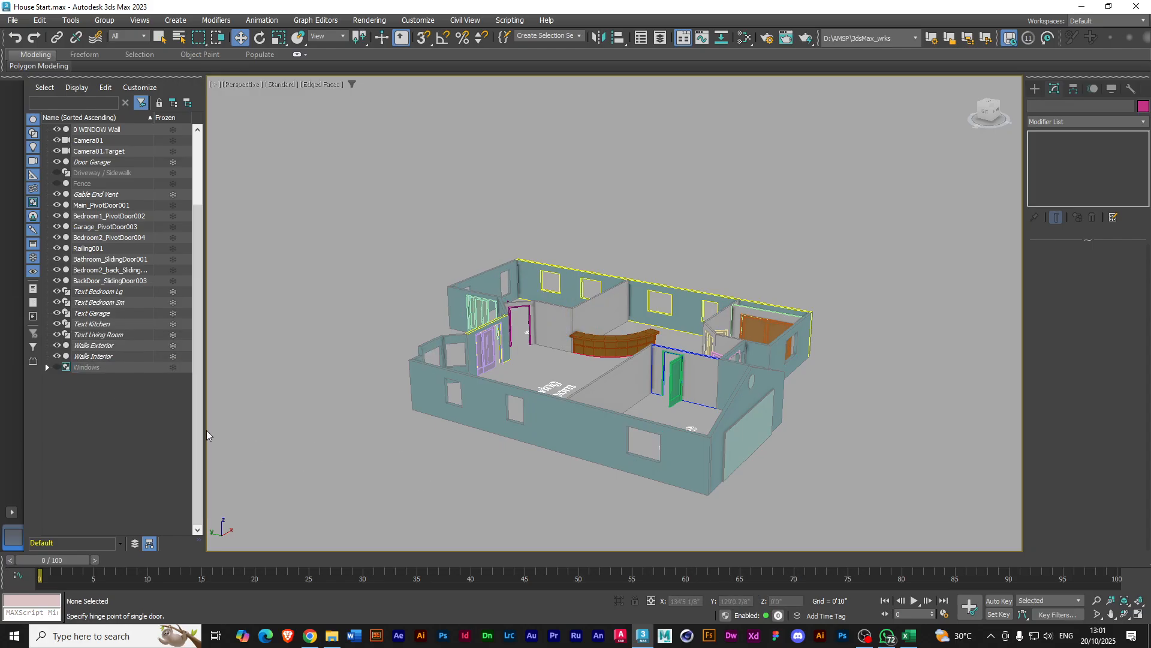
Switch to the four-viewport layout and open the object creation commands, with the exterior wall opening beside the garage framed in the Top view
scroll(551, 407, up, 5)
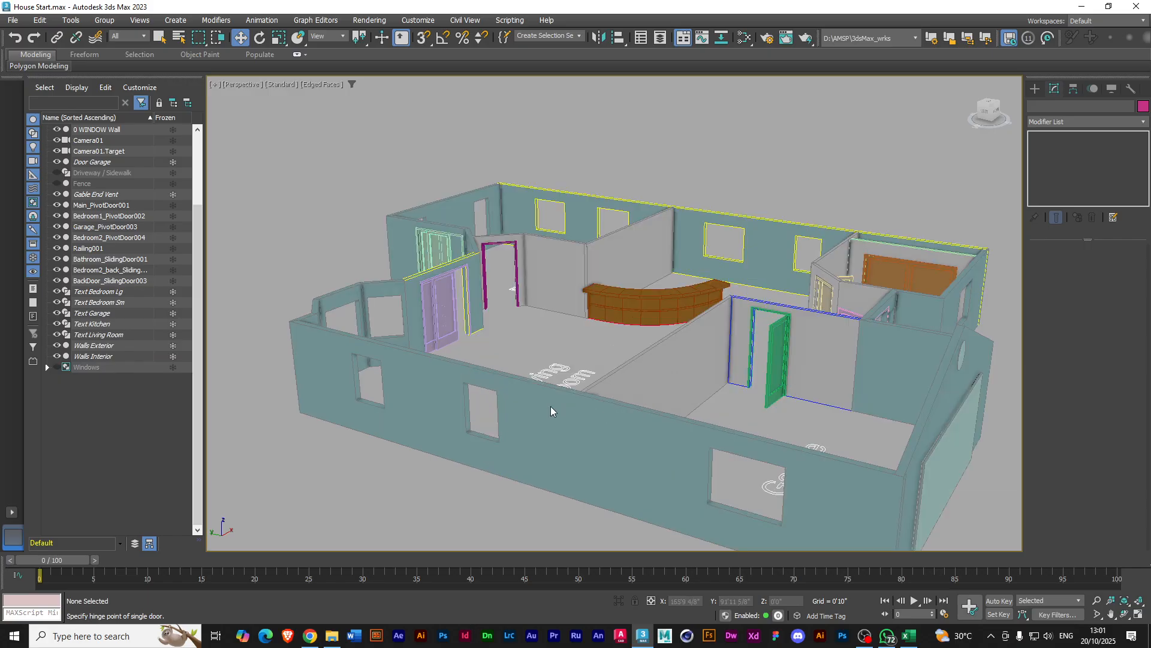
scroll(472, 379, down, 6)
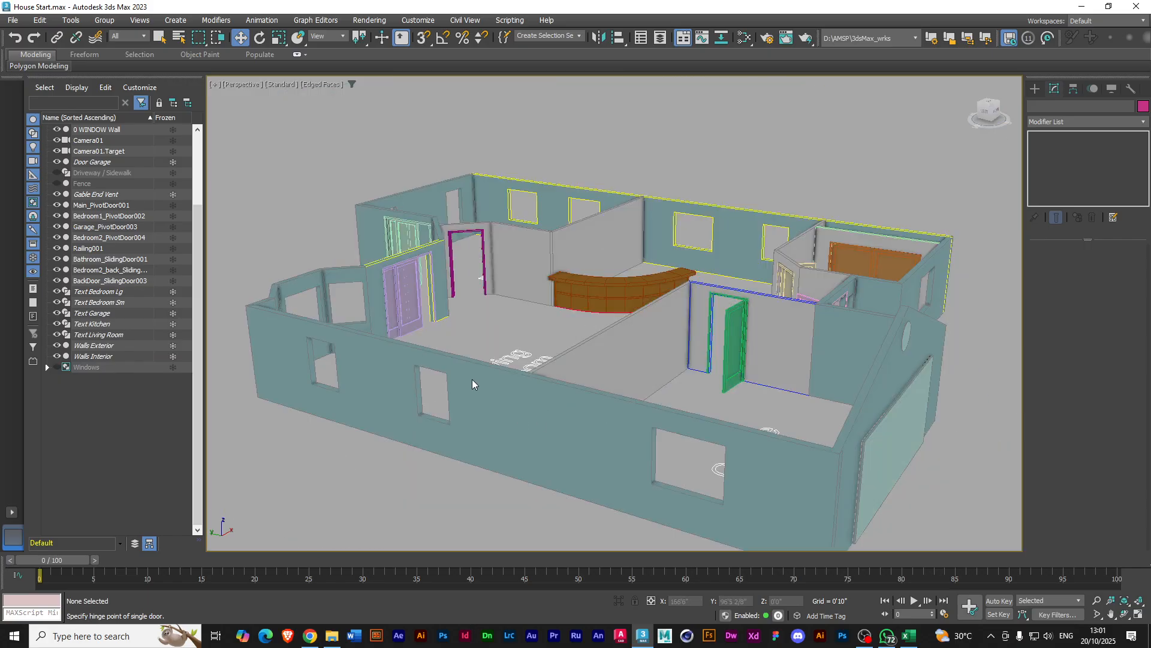
scroll(599, 425, up, 3)
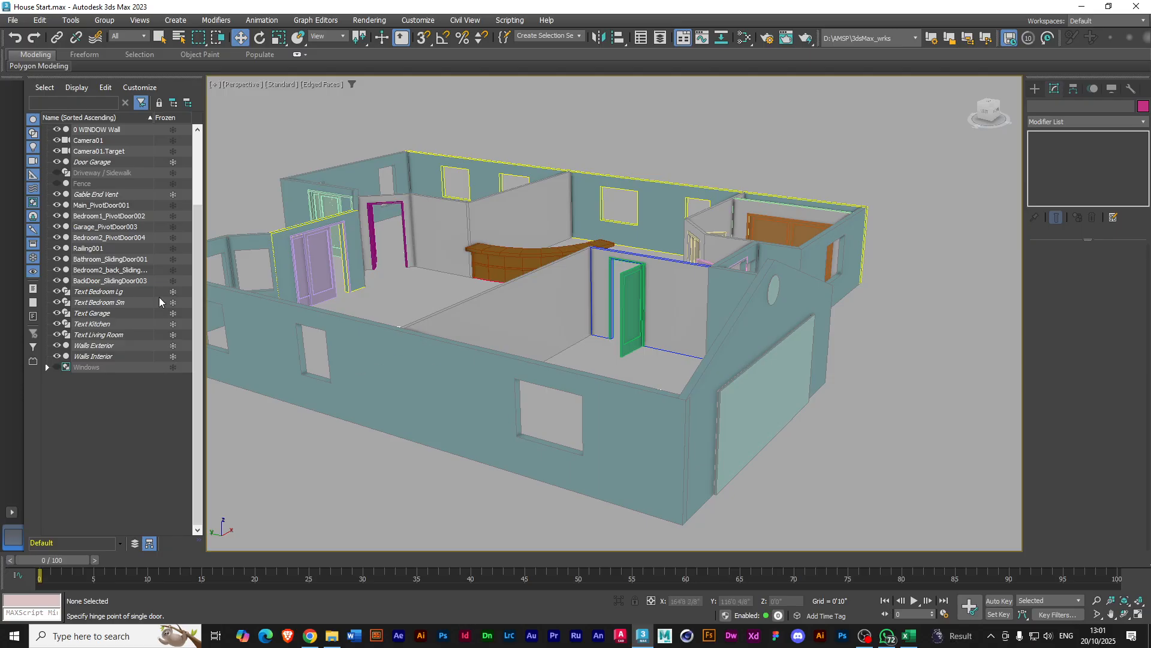
key(alt+w)
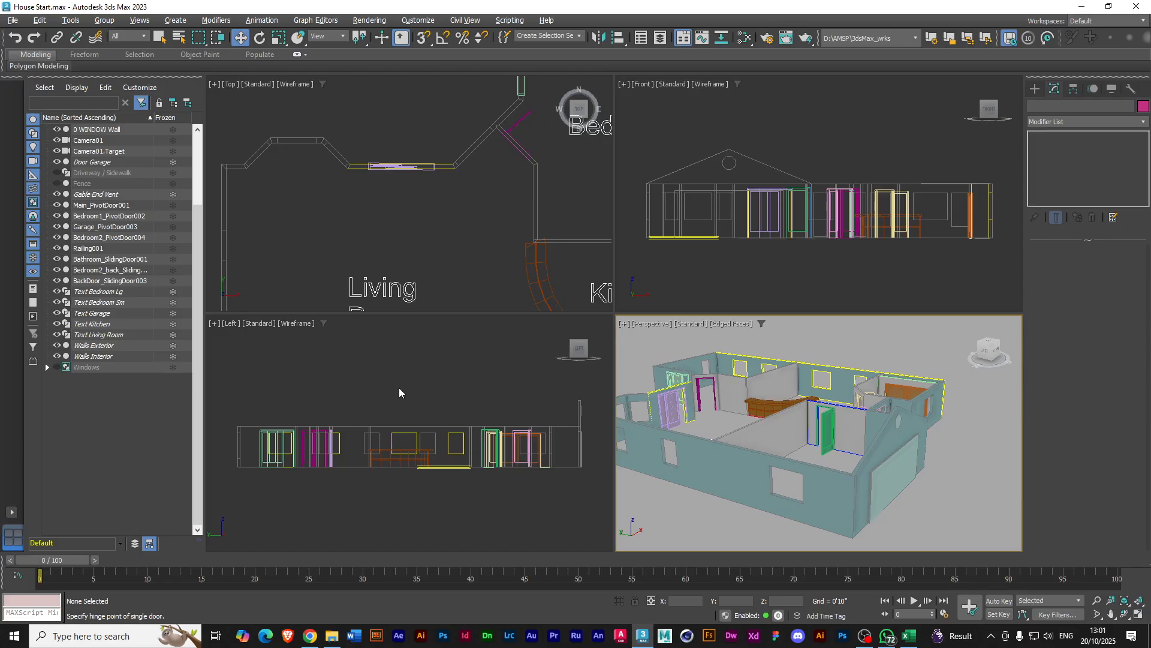
scroll(273, 238, down, 4)
middle_drag(275, 260, 341, 175)
middle_drag(331, 276, 336, 204)
scroll(303, 240, up, 3)
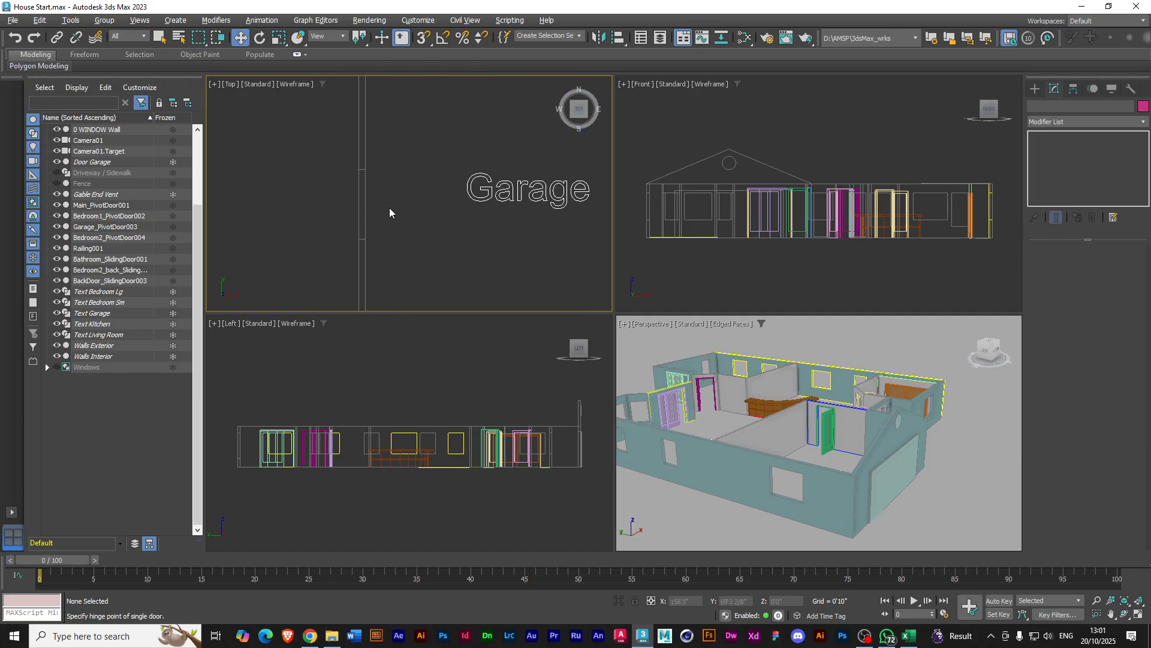
scroll(394, 217, up, 1)
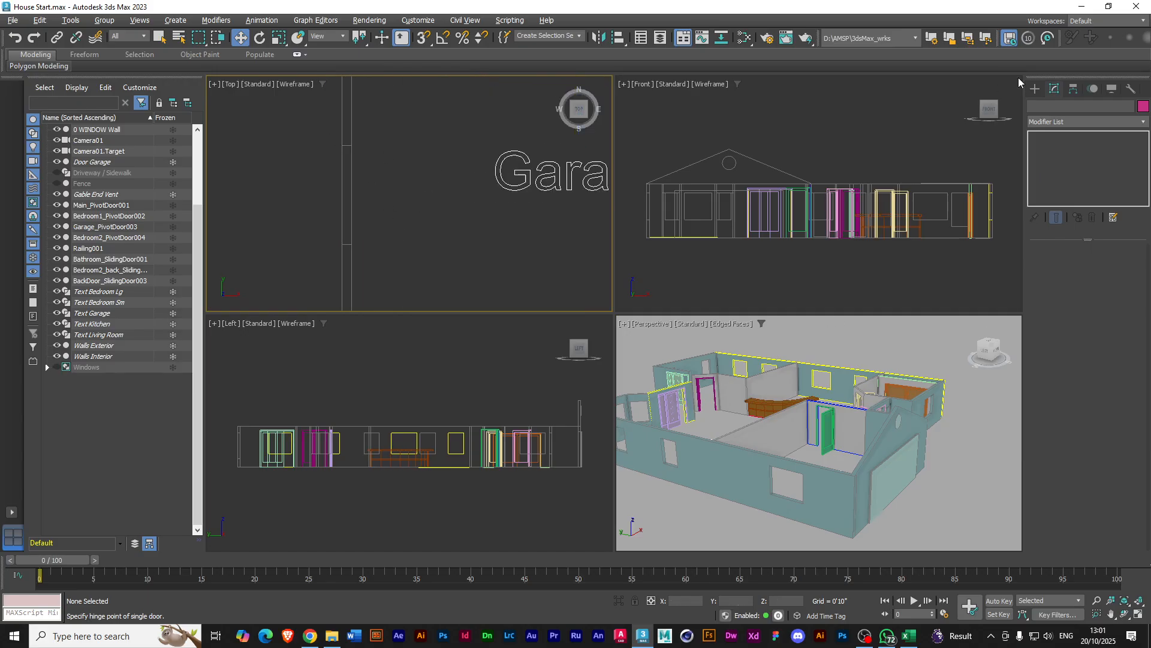
click(1034, 90)
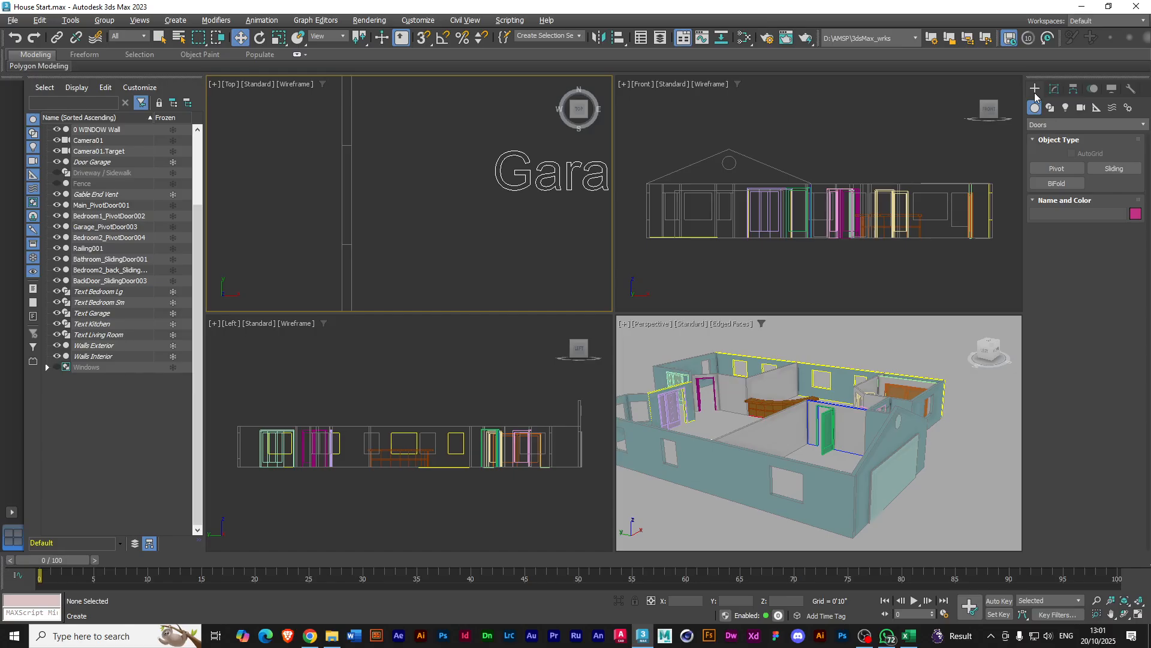
Create an awning window on empty ground beside the house, about 2'4 4/8" wide, 1'5 5/8" deep and 3'6 5/8" high
click(1079, 123)
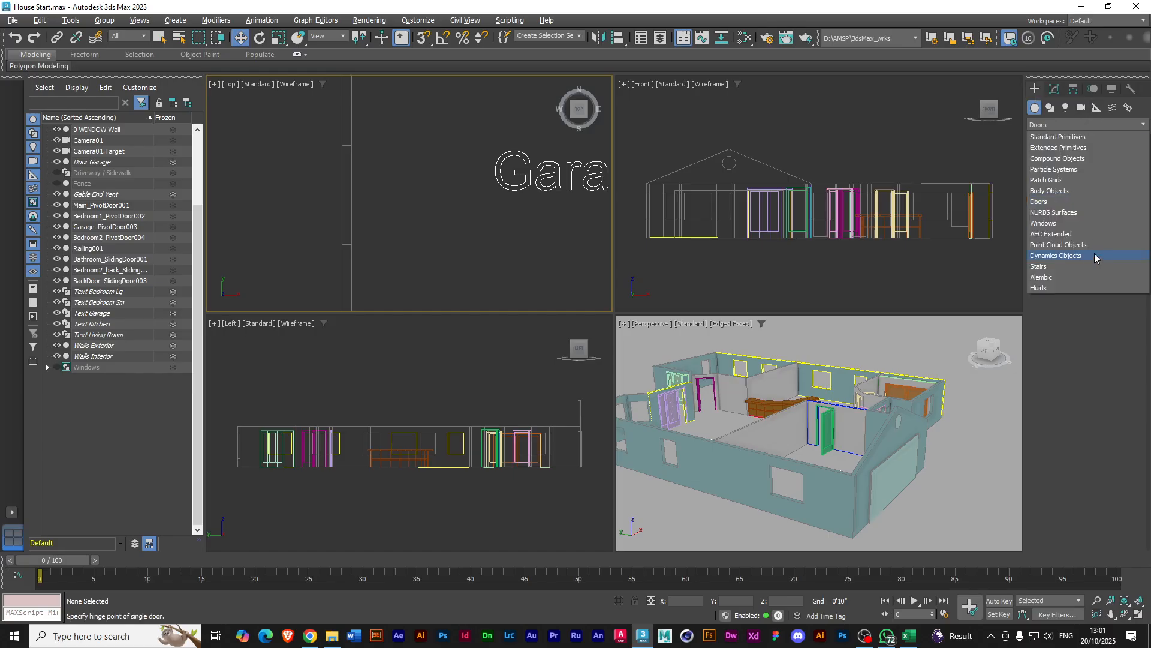
click(1054, 224)
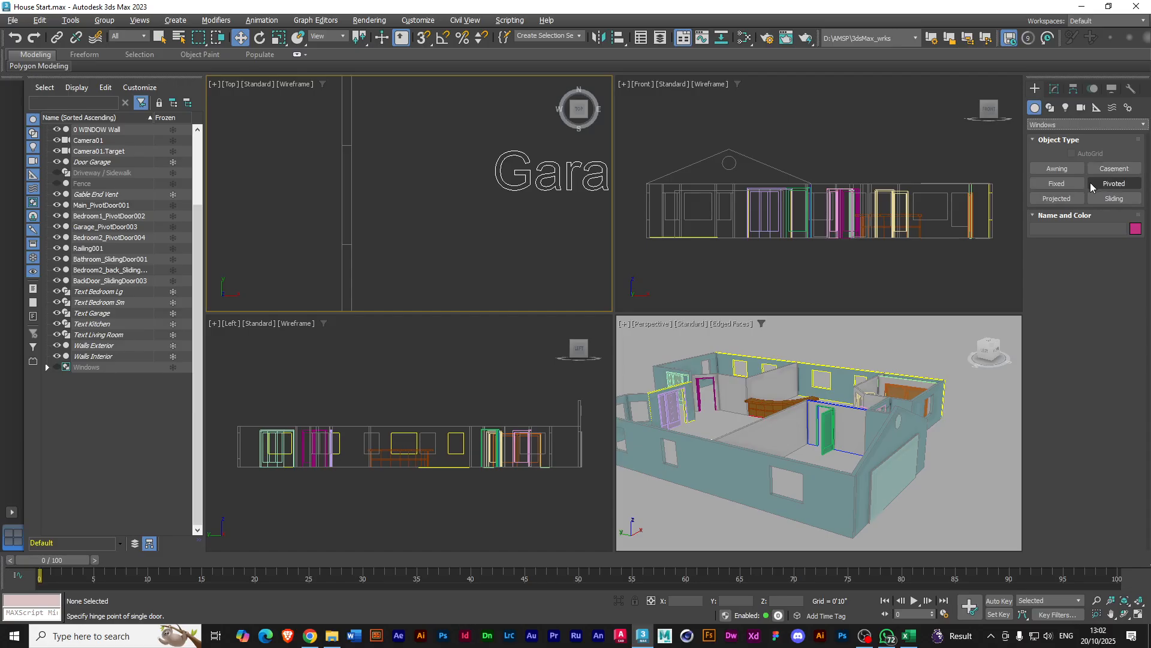
click(1040, 169)
scroll(959, 420, up, 10)
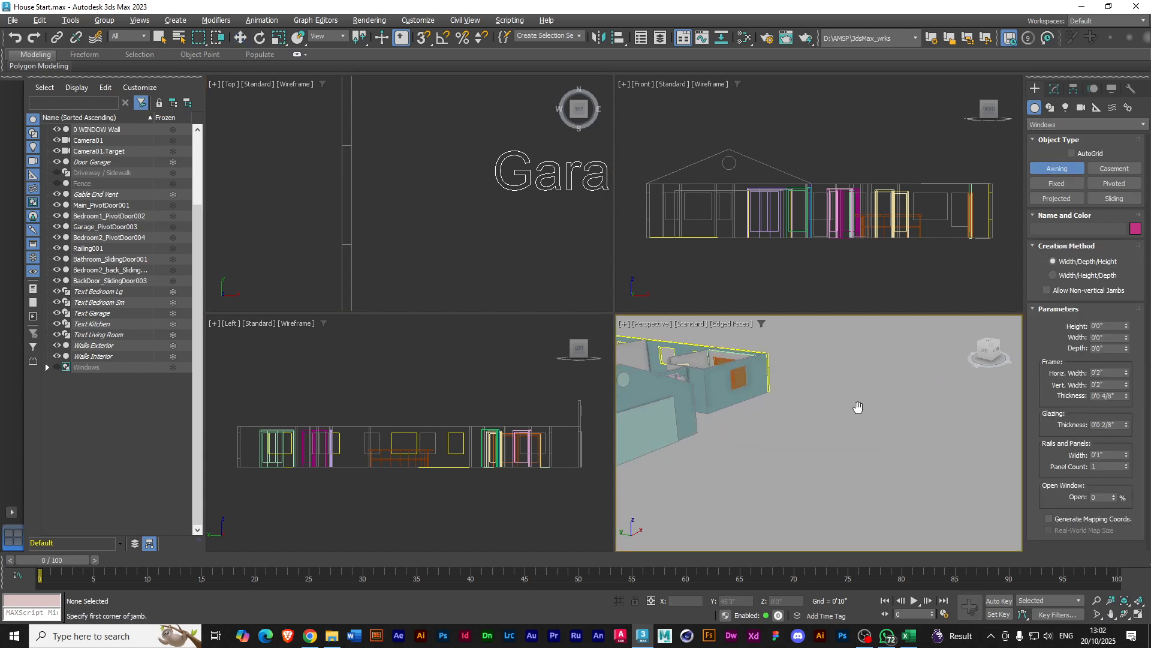
drag(777, 454, 798, 448)
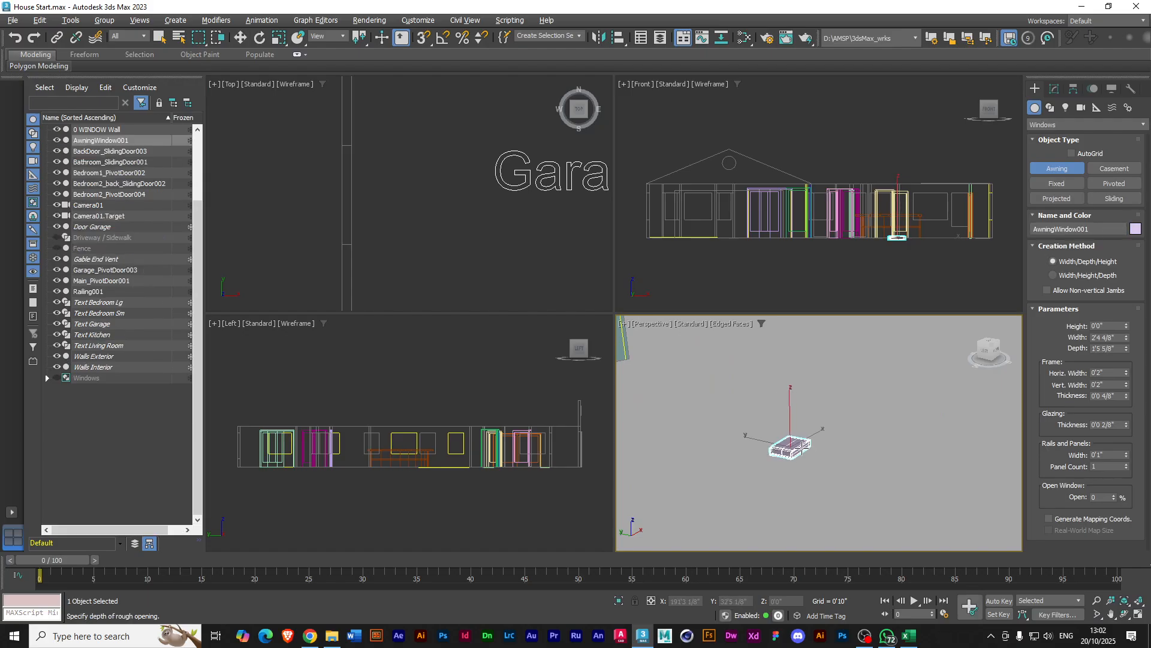
click(804, 445)
click(797, 393)
Create a casement window beside the awning window, about 2'3 4/8" wide, 0'9 7/8" deep and 4'4 1/8" high
click(1114, 169)
drag(704, 454, 730, 444)
click(733, 442)
click(737, 375)
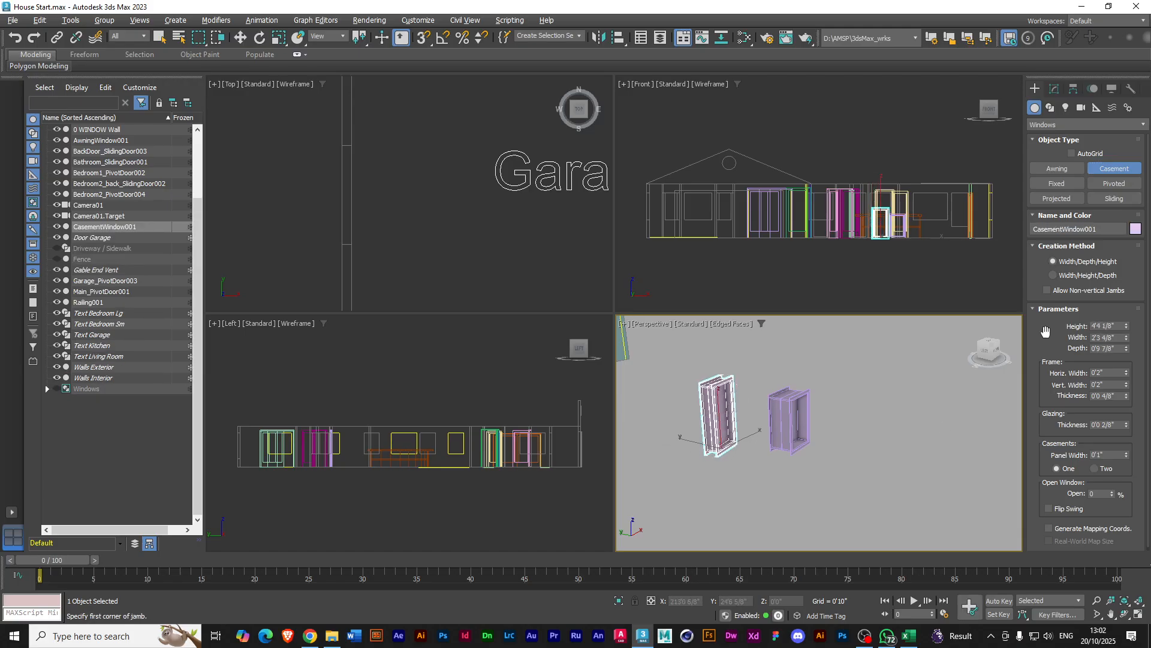
Create a fixed window on the far side of the awning window, about 0'7 4/8" wide, 4'8" deep and 4'4 4/8" high
click(1048, 186)
drag(825, 440, 865, 420)
click(853, 419)
click(871, 390)
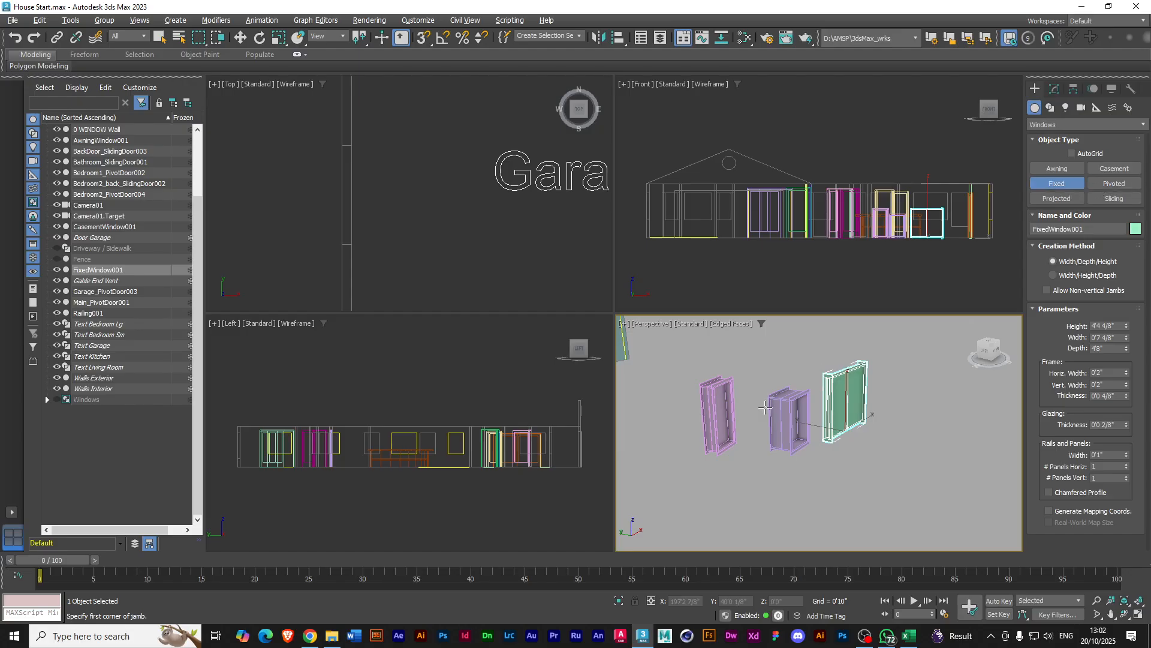
Create another fixed window in front of the casement window, about 2'10 6/8" wide, 0'8 1/8" deep and 3'10 7/8" high
drag(699, 481, 735, 464)
click(737, 463)
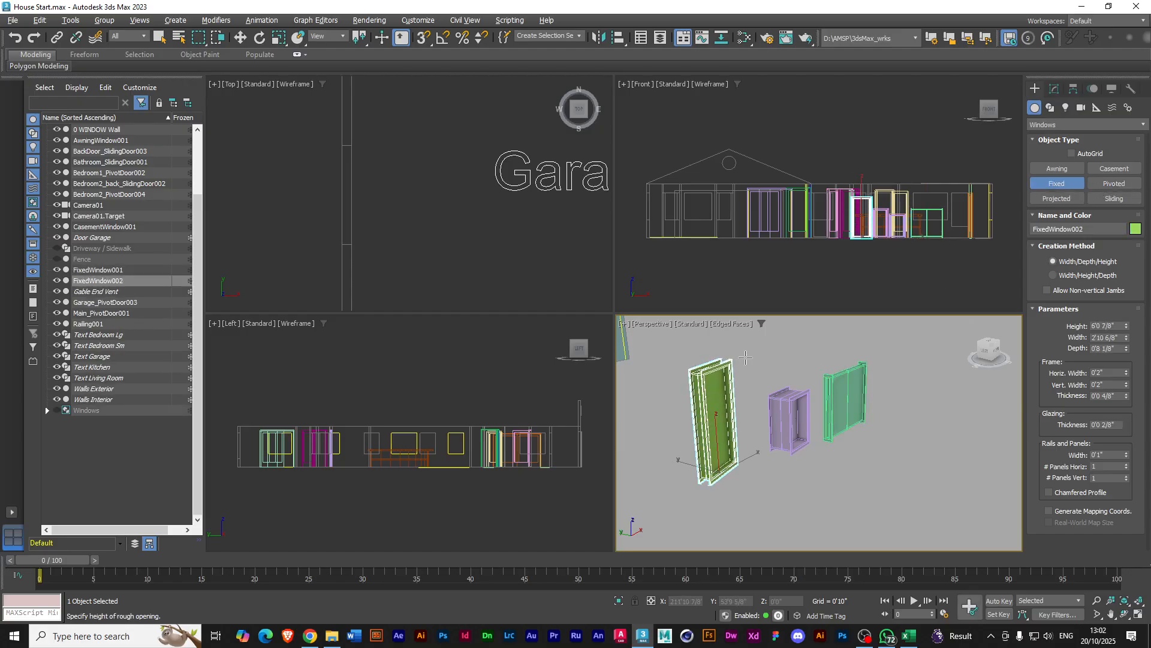
click(741, 397)
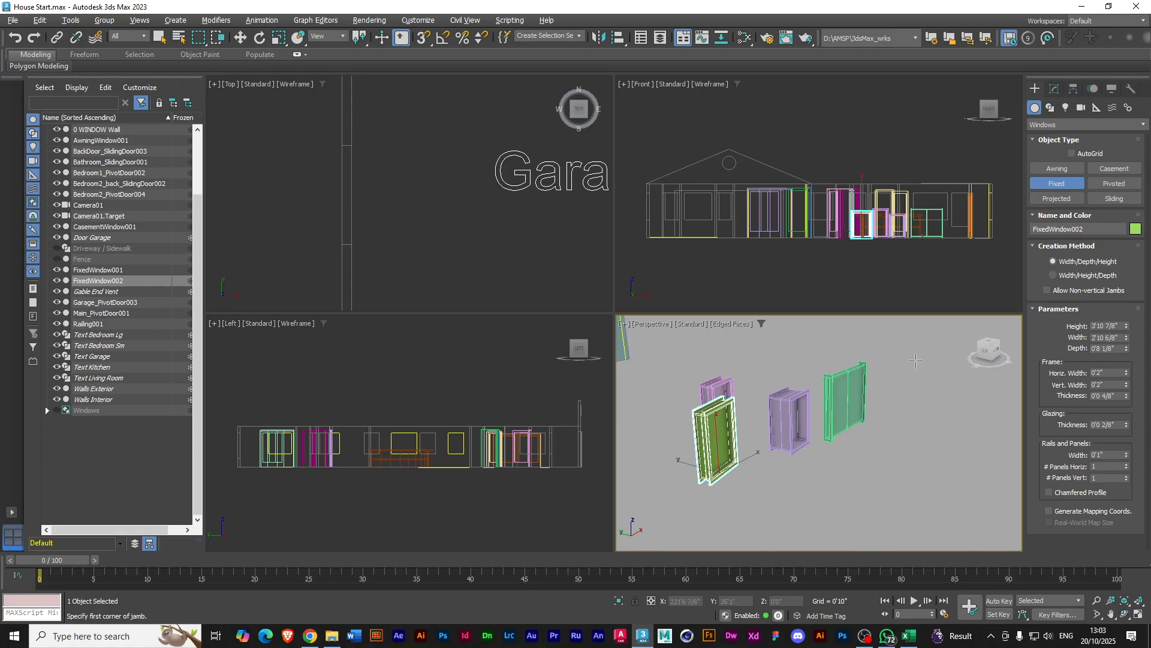
Create a pivoted window in front of the first fixed window, about 5'4 3/8" wide, 0'4 3/8" deep and 4'0 6/8" high
click(1098, 184)
drag(814, 493, 862, 457)
click(861, 457)
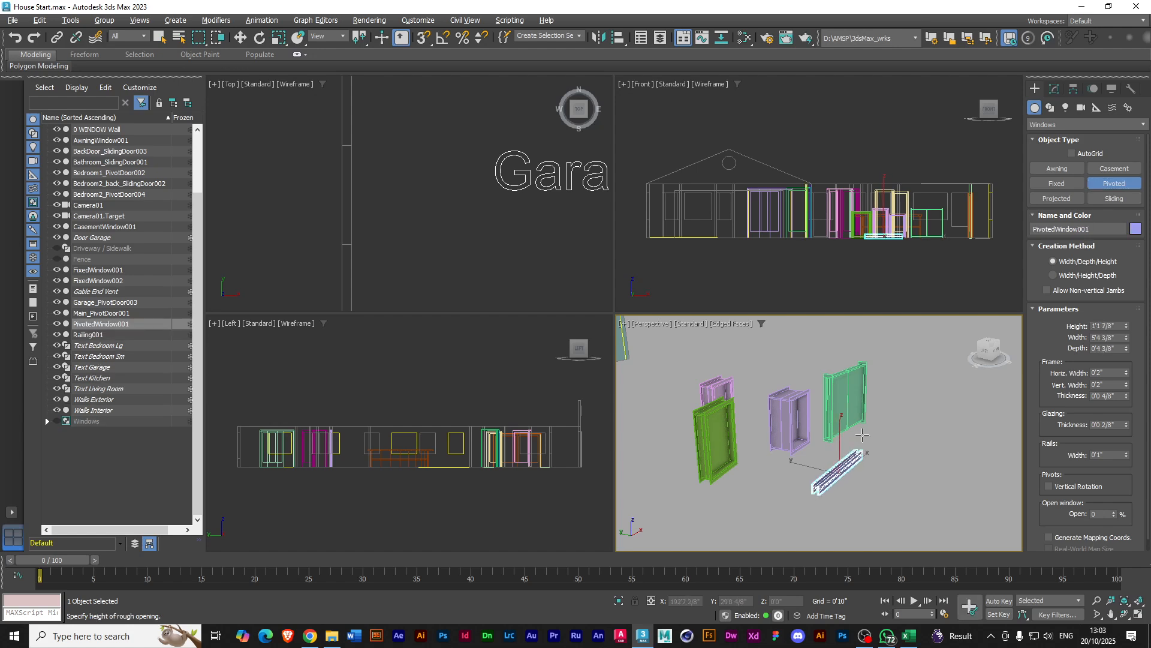
click(863, 393)
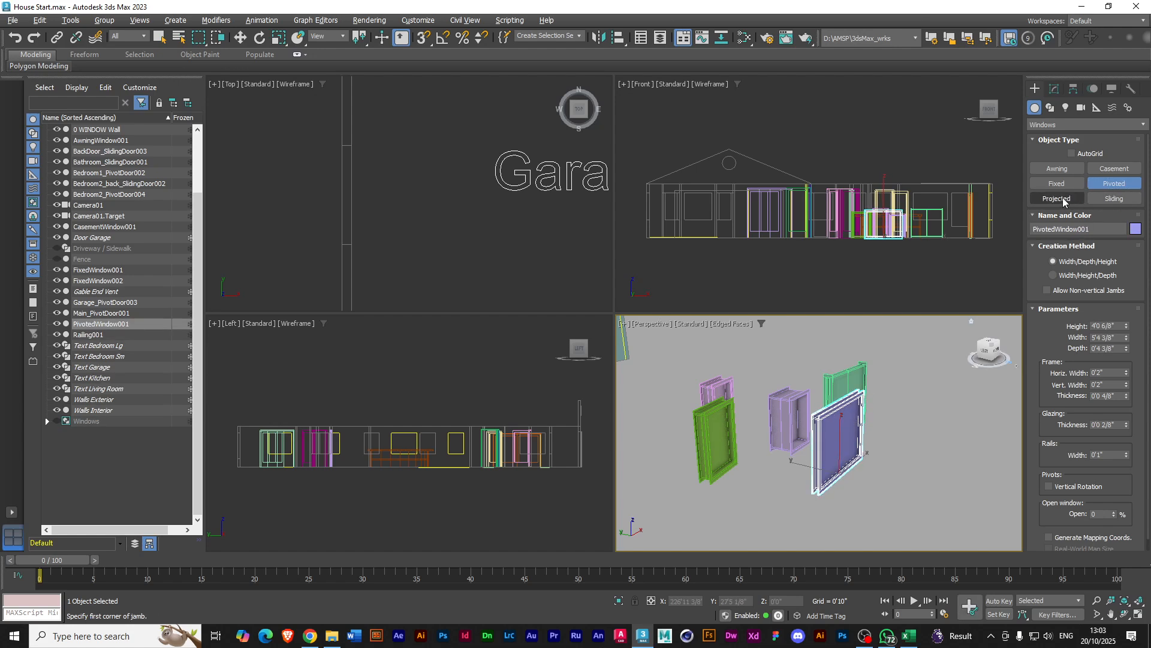
Create a projected window in front of the second fixed window, about 3'9 4/8" wide, 0'7 5/8" deep and 3'2 7/8" high
click(1057, 198)
drag(697, 530, 761, 494)
click(758, 489)
click(765, 437)
Create a sliding window beside the pivoted window, about 3'11" wide, 0'5 6/8" deep and 3'4 7/8" high, and end window creation
click(1114, 199)
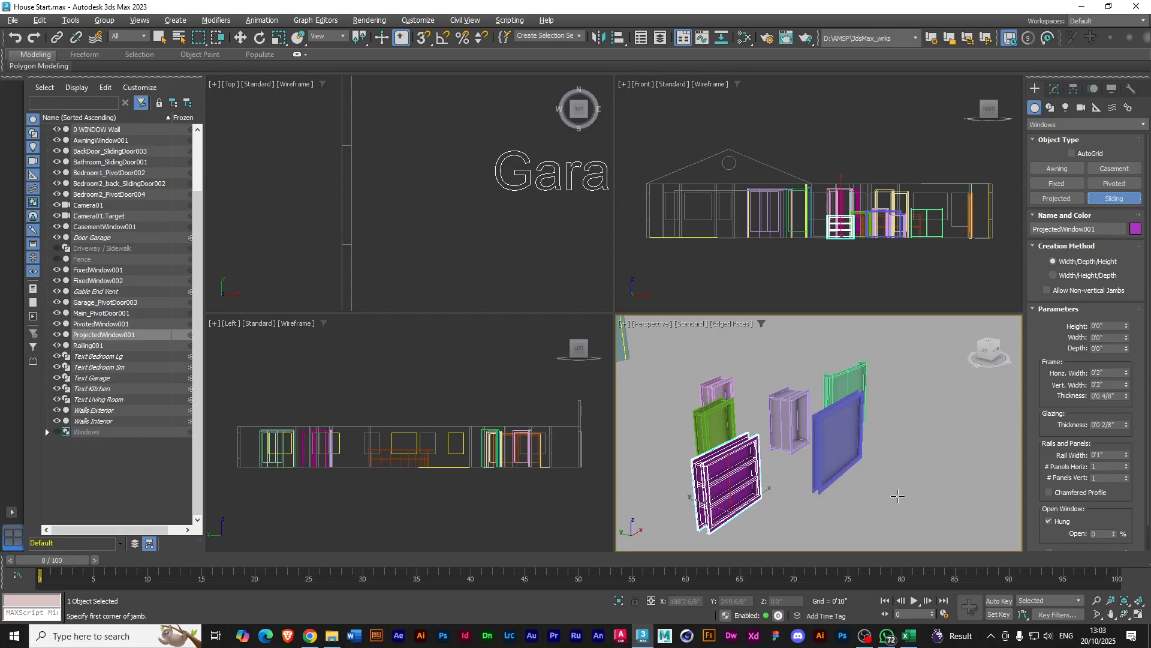
drag(888, 499, 916, 469)
click(918, 470)
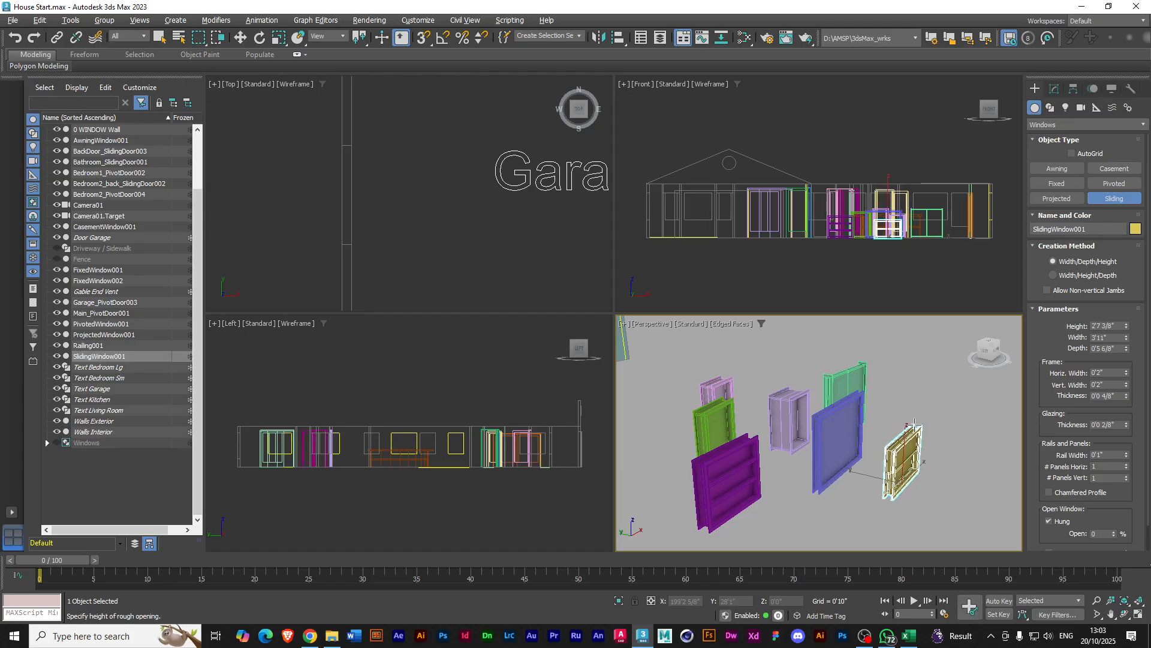
click(918, 408)
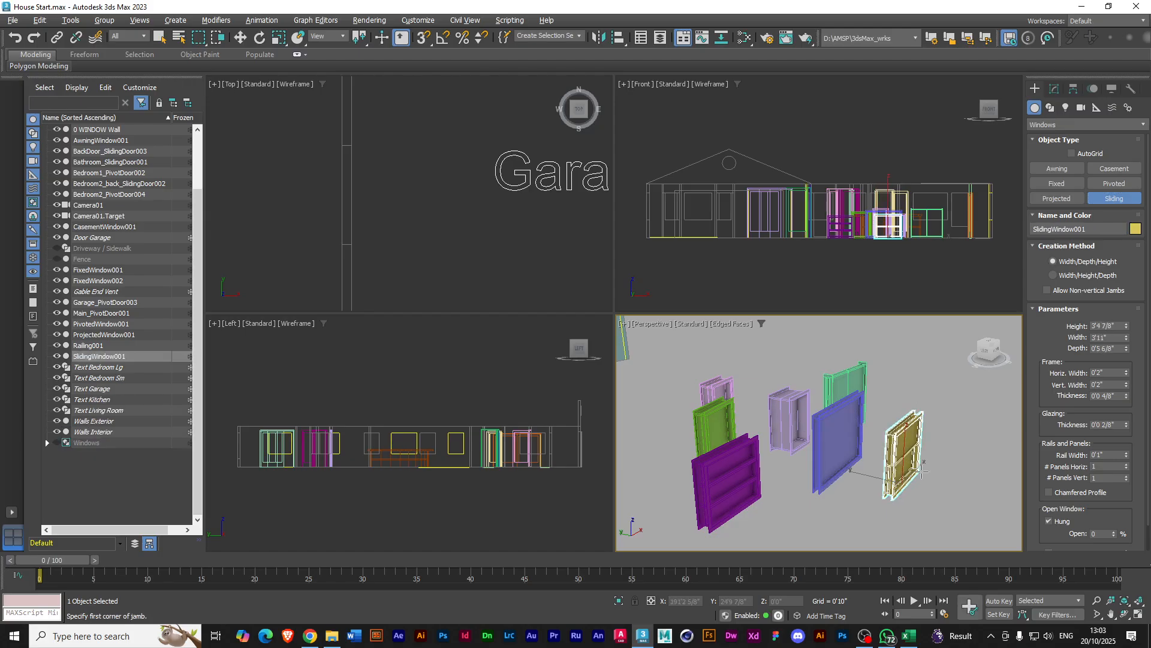
right_click(958, 461)
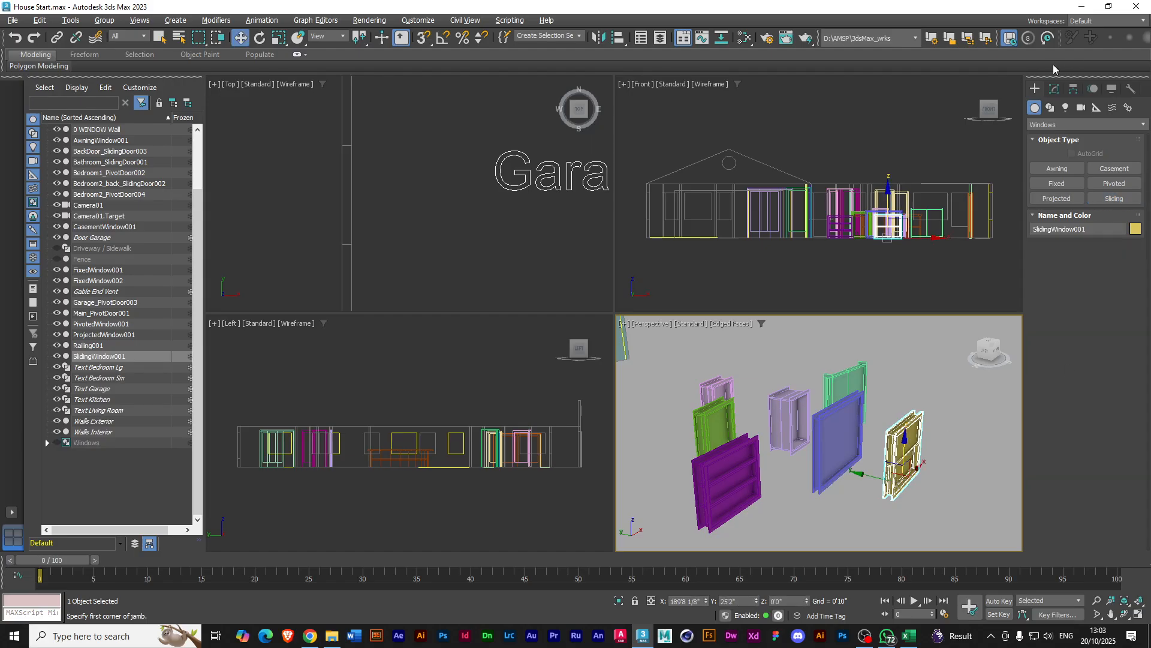
Modify the projected window, reducing its depth to 0'3" and opening it to 62%
click(1053, 89)
click(722, 488)
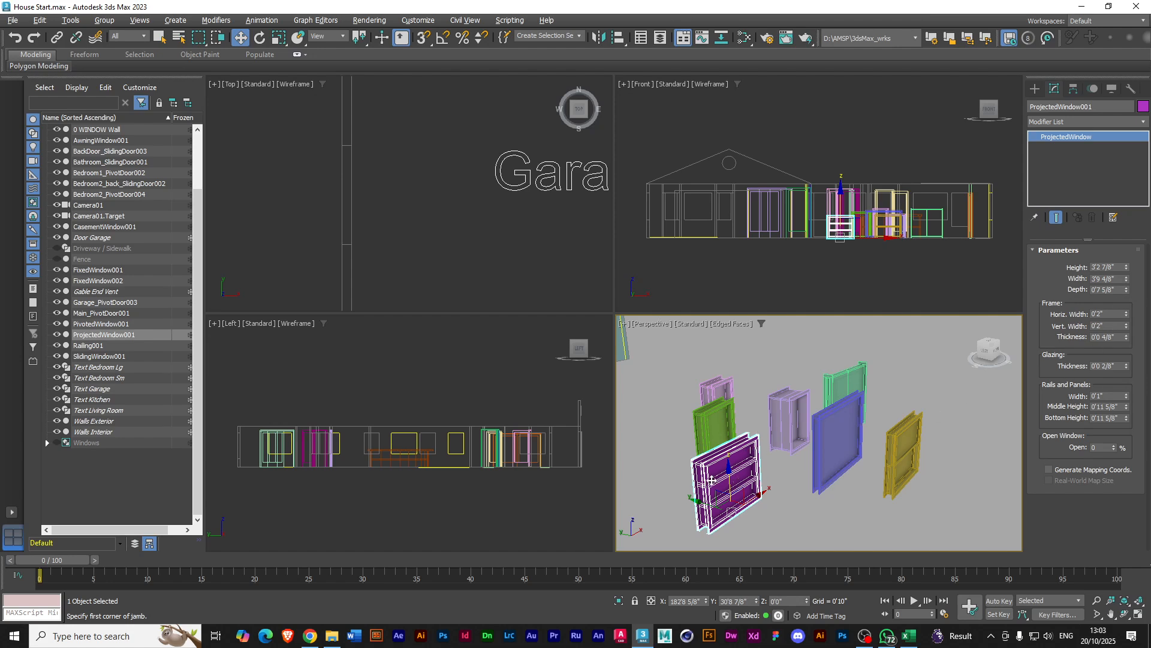
scroll(686, 489, up, 2)
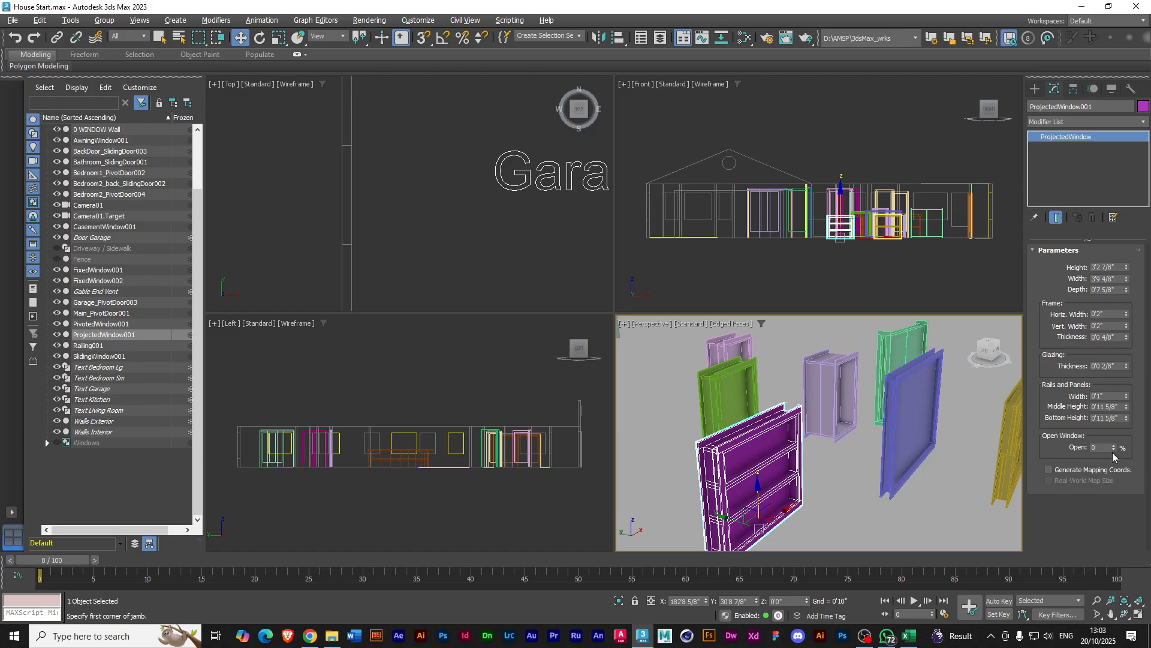
drag(1114, 448, 1093, 459)
drag(1127, 291, 1121, 340)
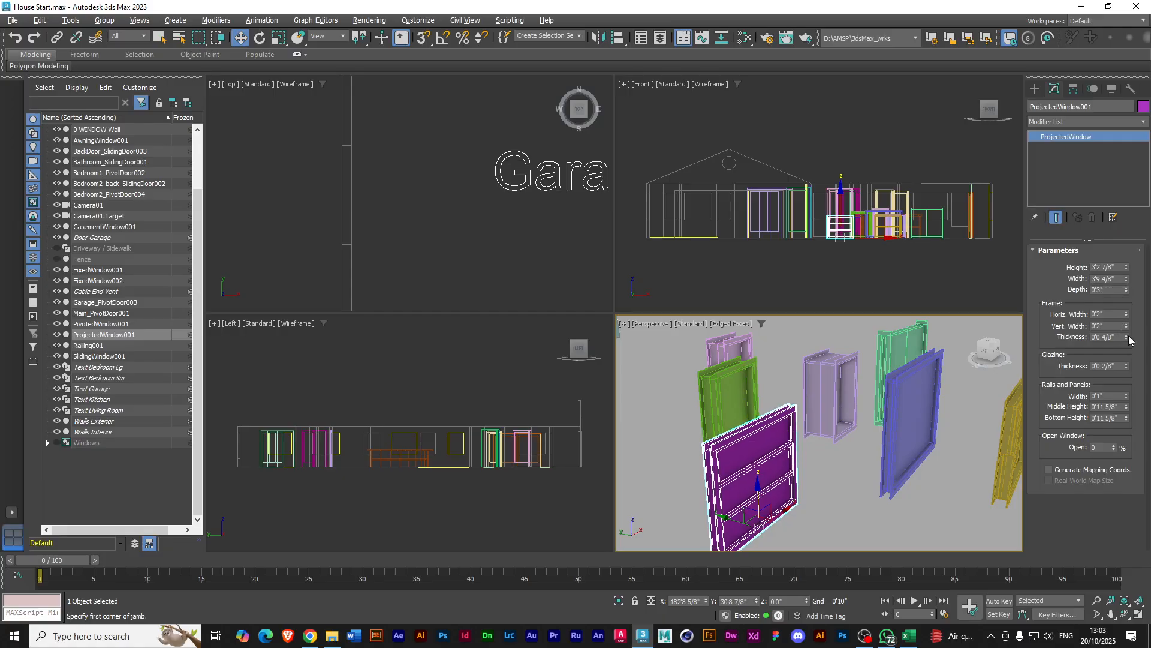
drag(1114, 448, 1113, 406)
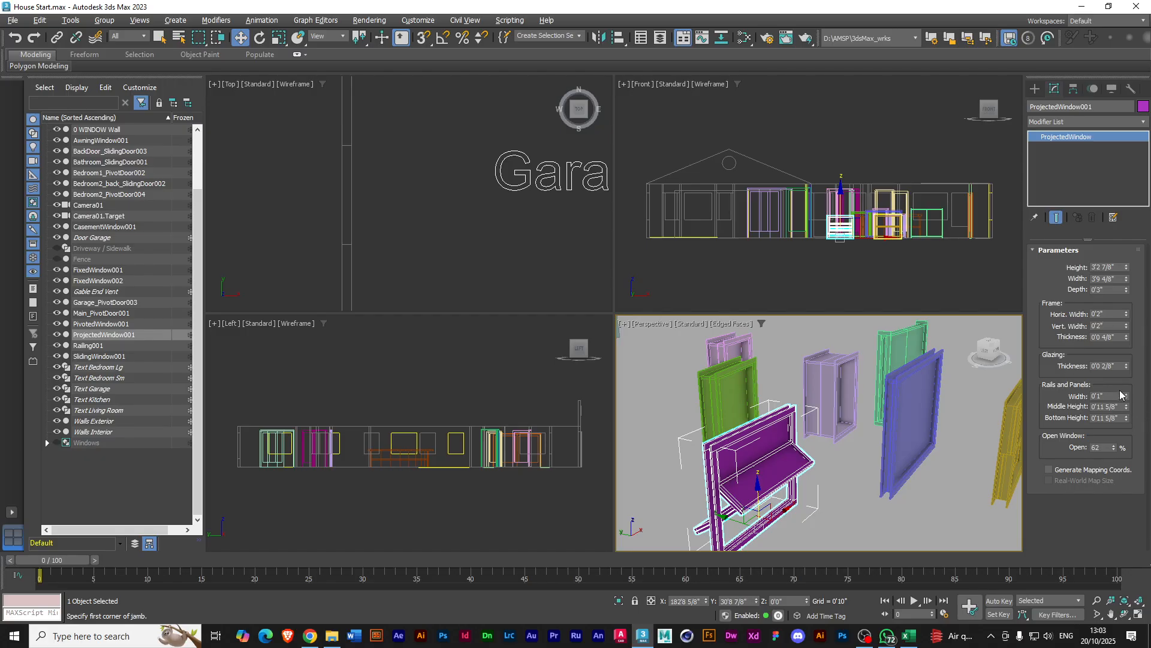
Open the pivoted window to 17%
click(921, 410)
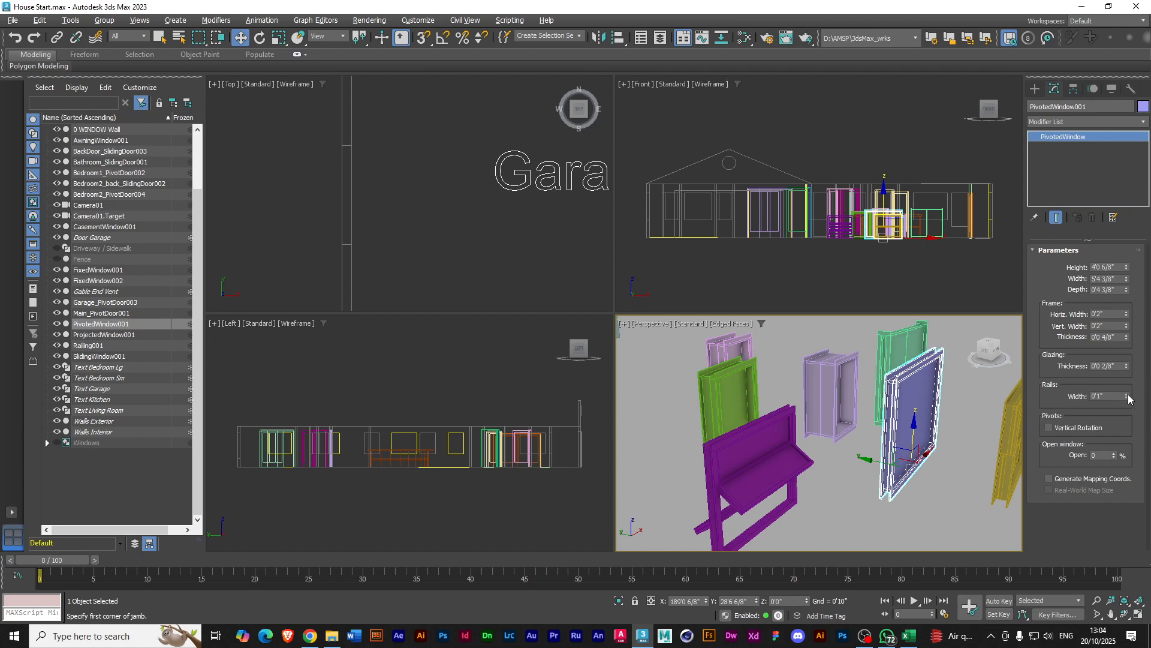
drag(1114, 455, 1116, 452)
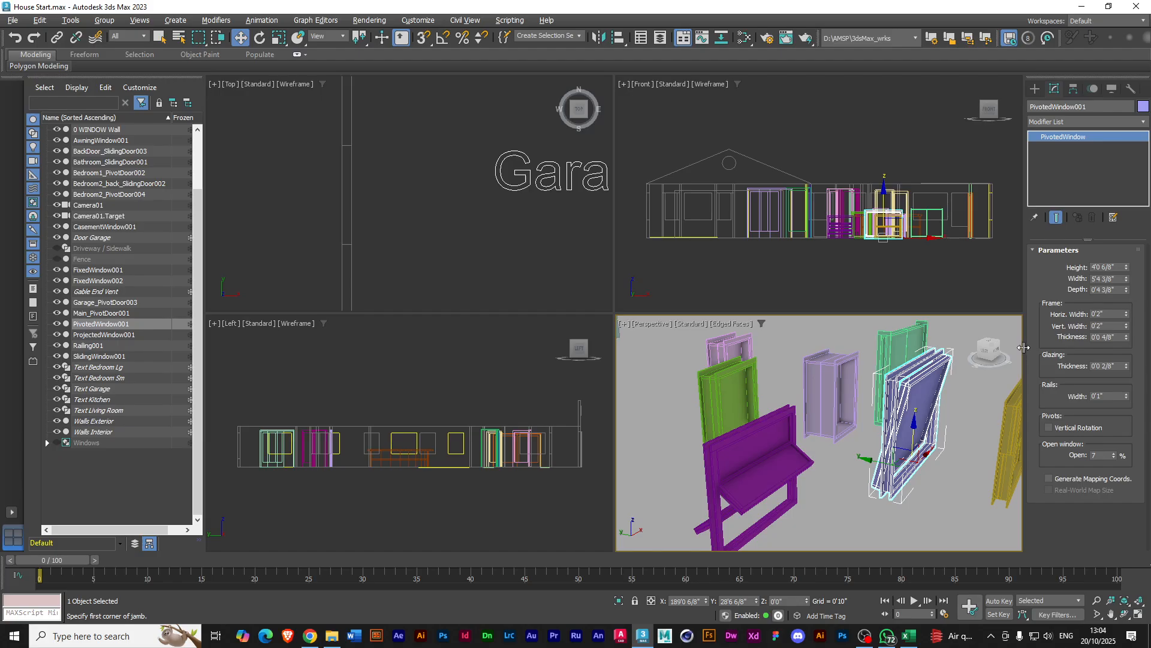
drag(1113, 455, 1113, 452)
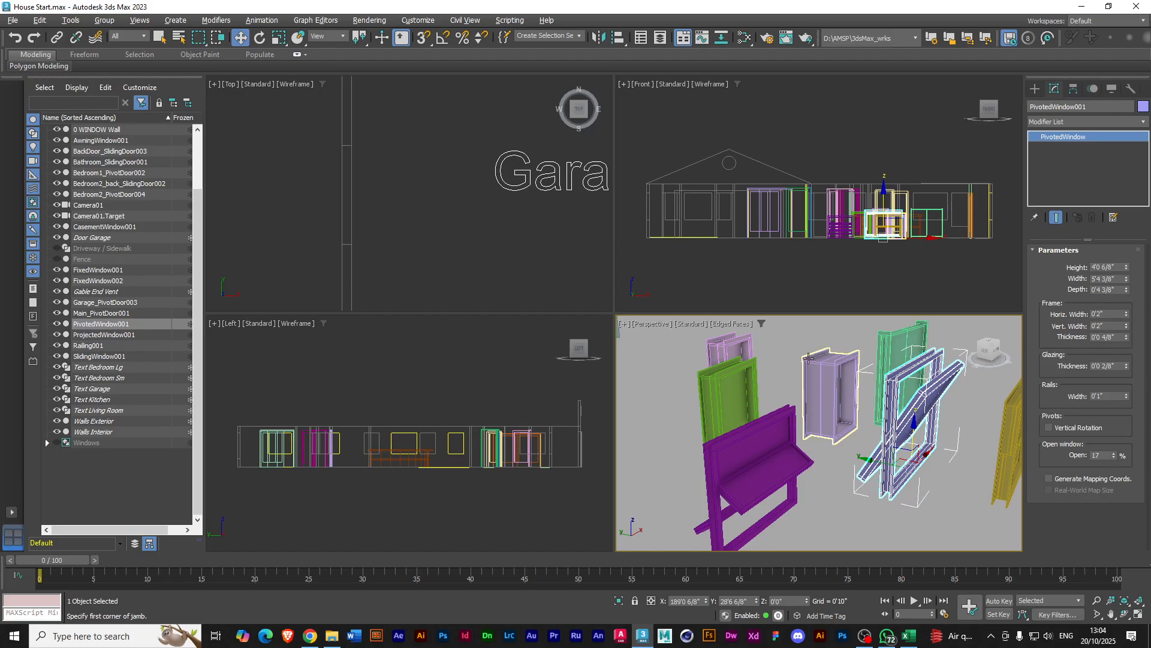
Reduce the awning window's depth to 0'4 6/8" and open it to 29%
click(816, 375)
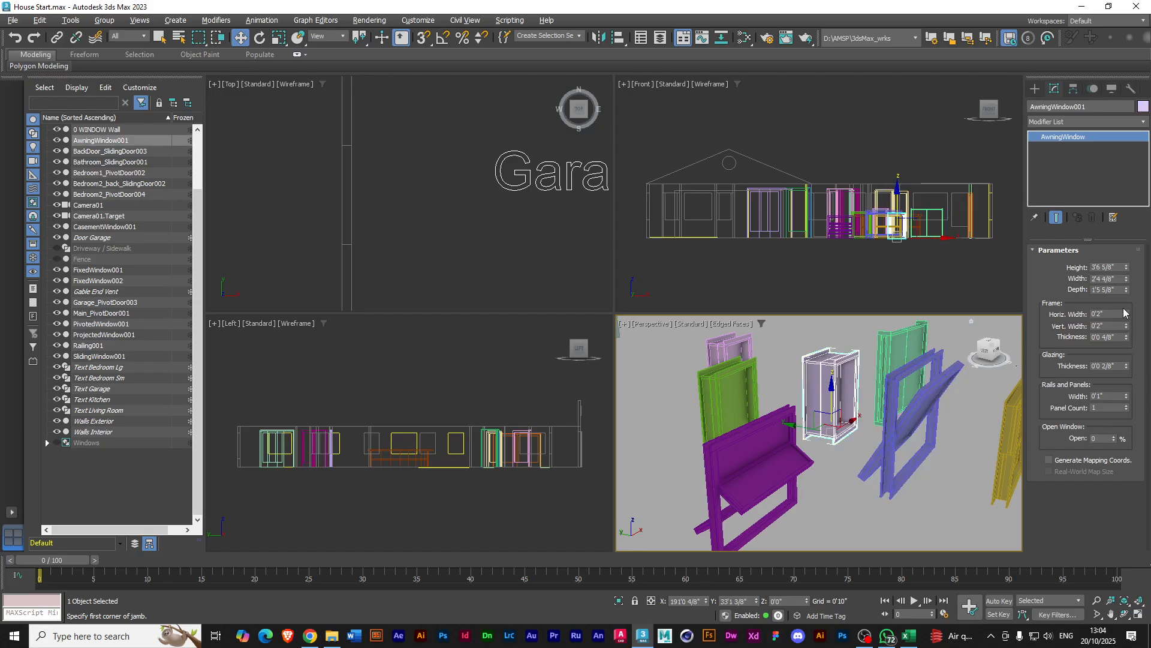
drag(1127, 290, 1123, 336)
drag(1113, 439, 1114, 417)
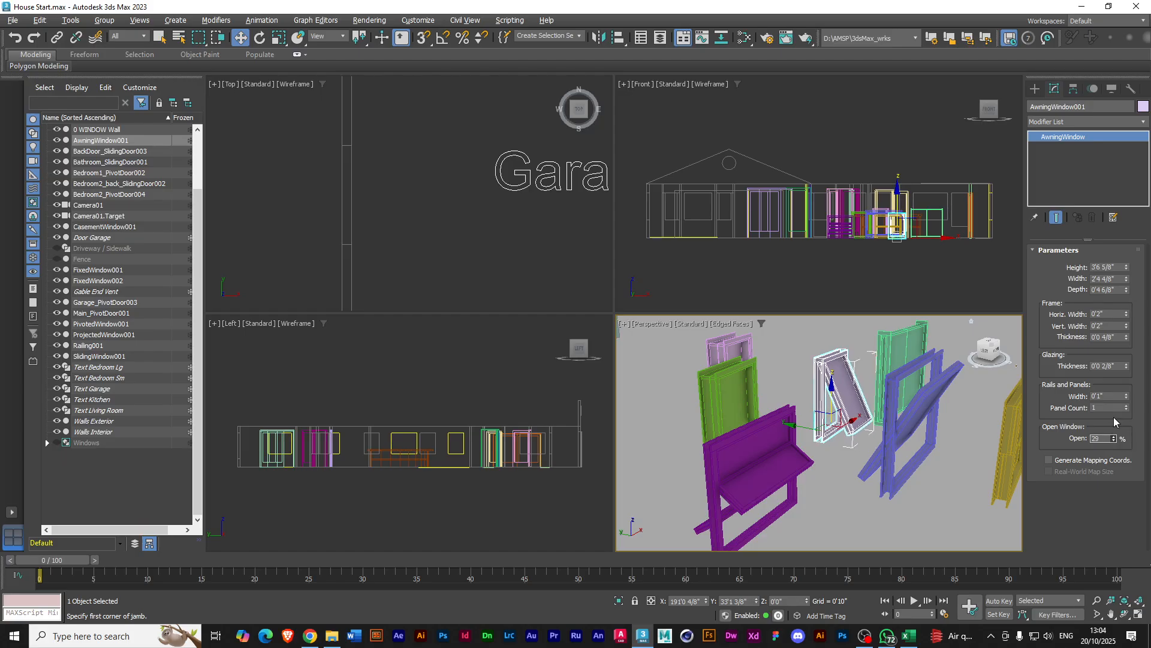
Move the green fixed window about 2'6" along the Y axis, clear of the projected window
click(703, 362)
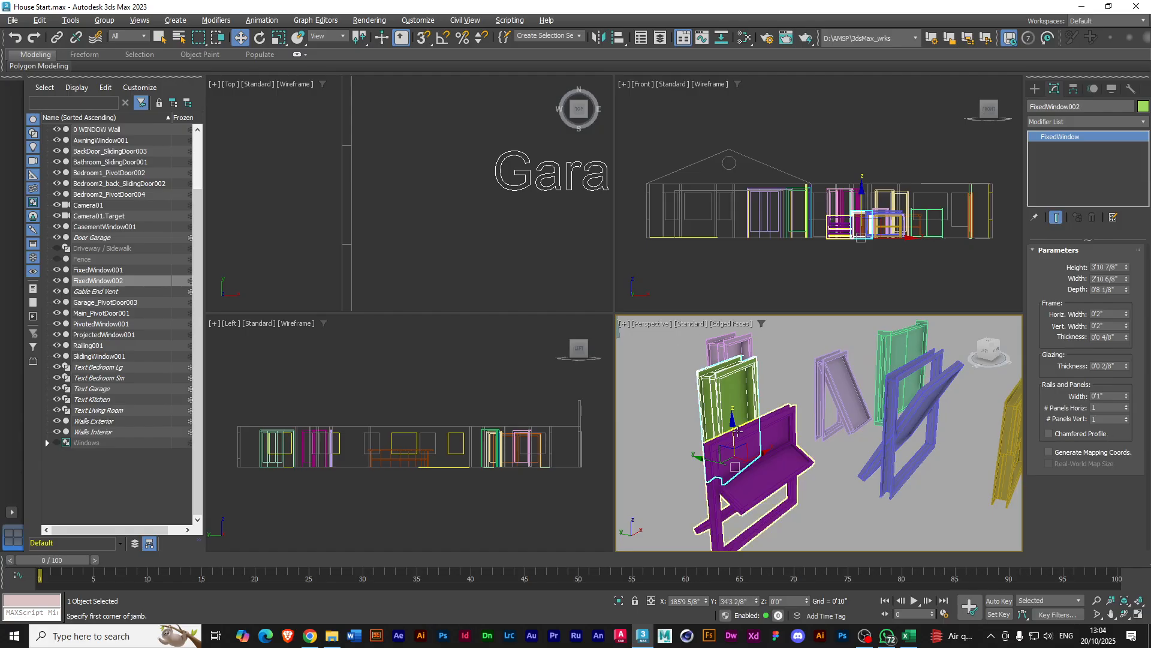
drag(699, 458, 650, 447)
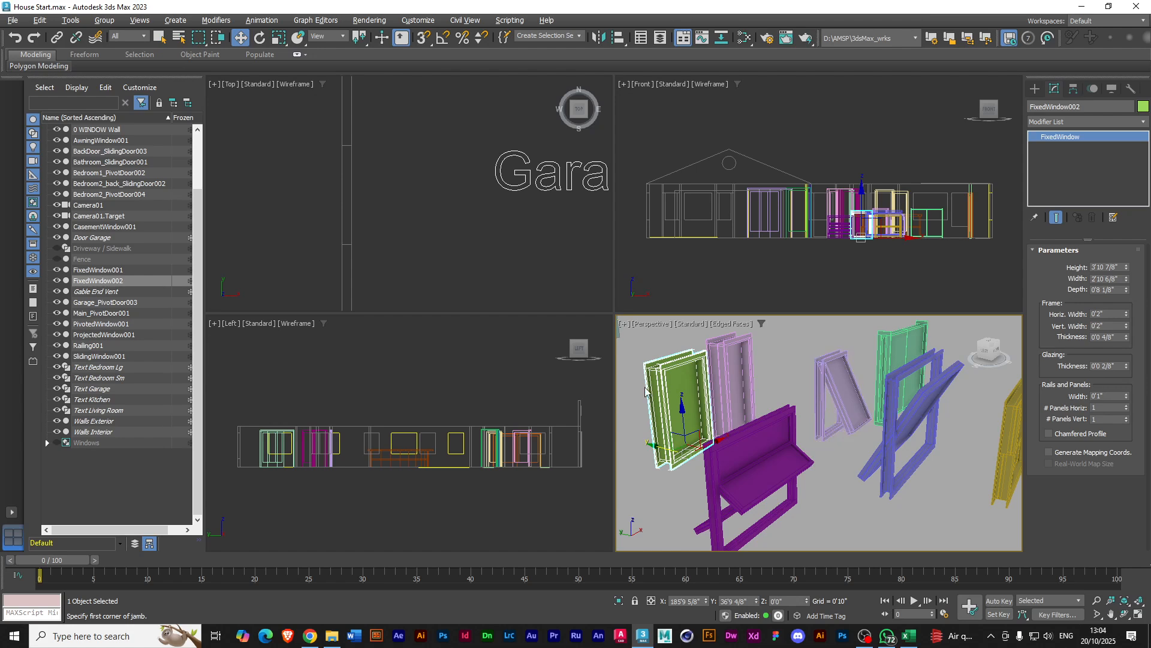
Move the casement window about 1'3" along the X axis, open it to 49% and reduce its depth to 0'5 2/8"
click(732, 384)
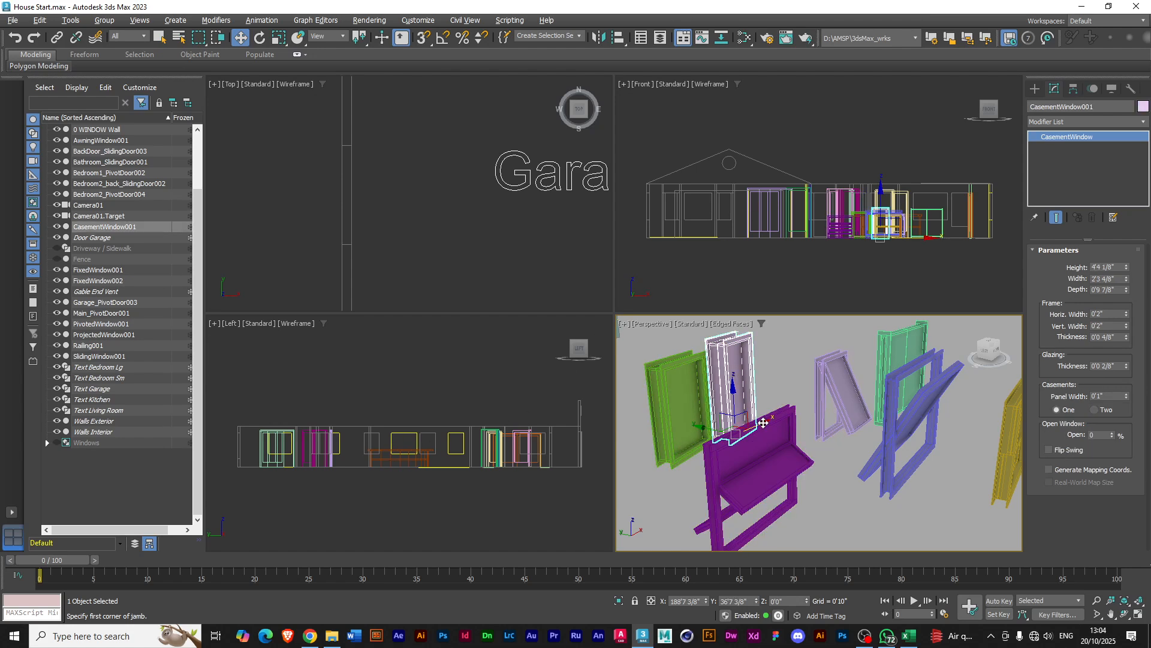
drag(772, 427, 790, 420)
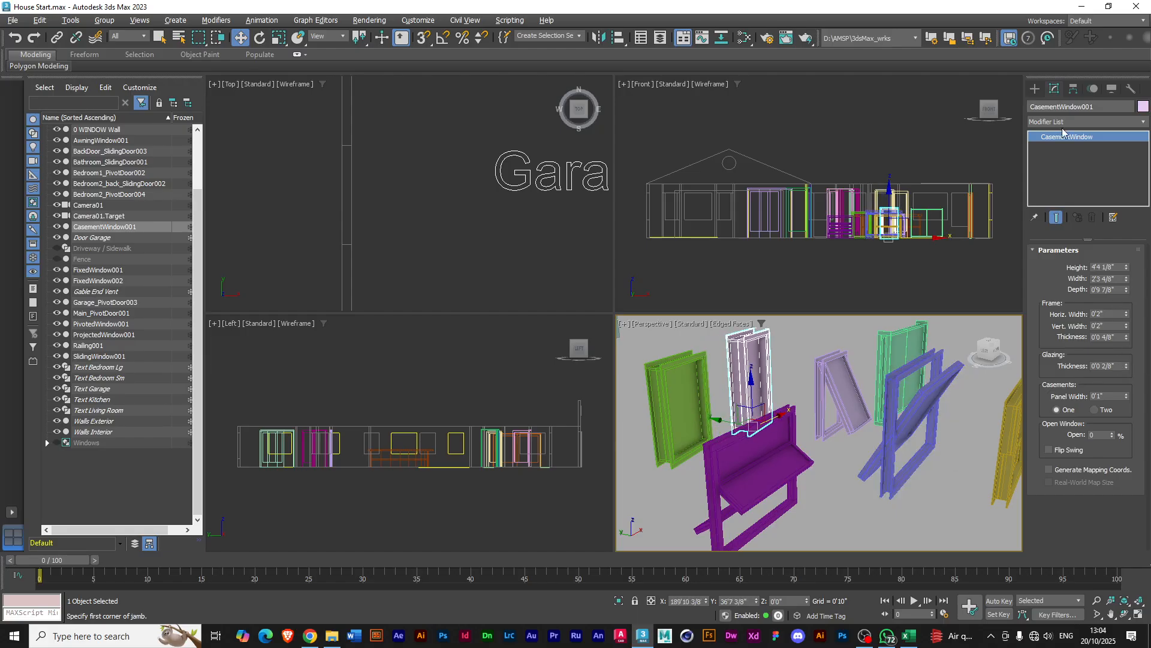
drag(1112, 434, 1103, 406)
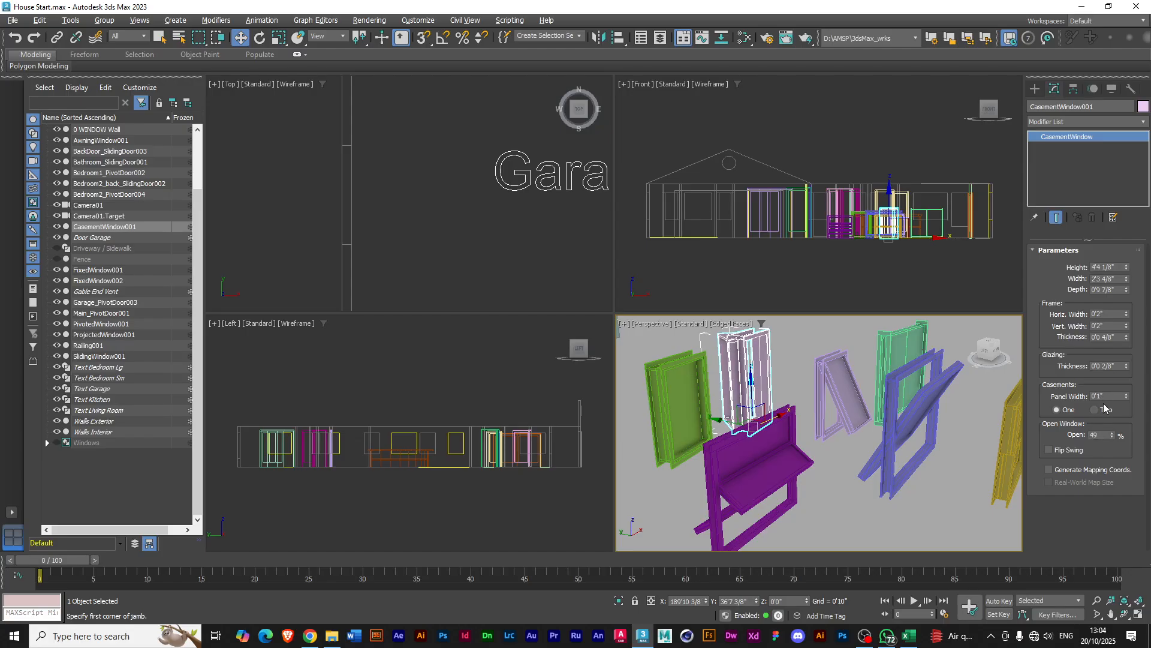
drag(1126, 295, 1133, 318)
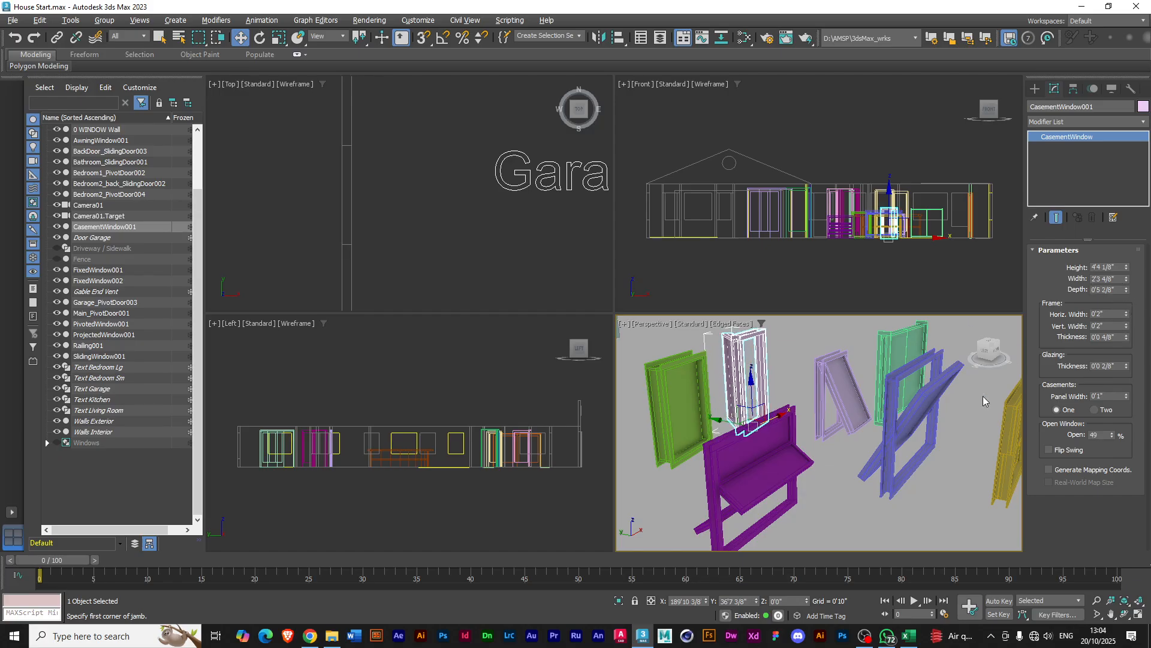
Open the sliding window to 50%
click(1006, 448)
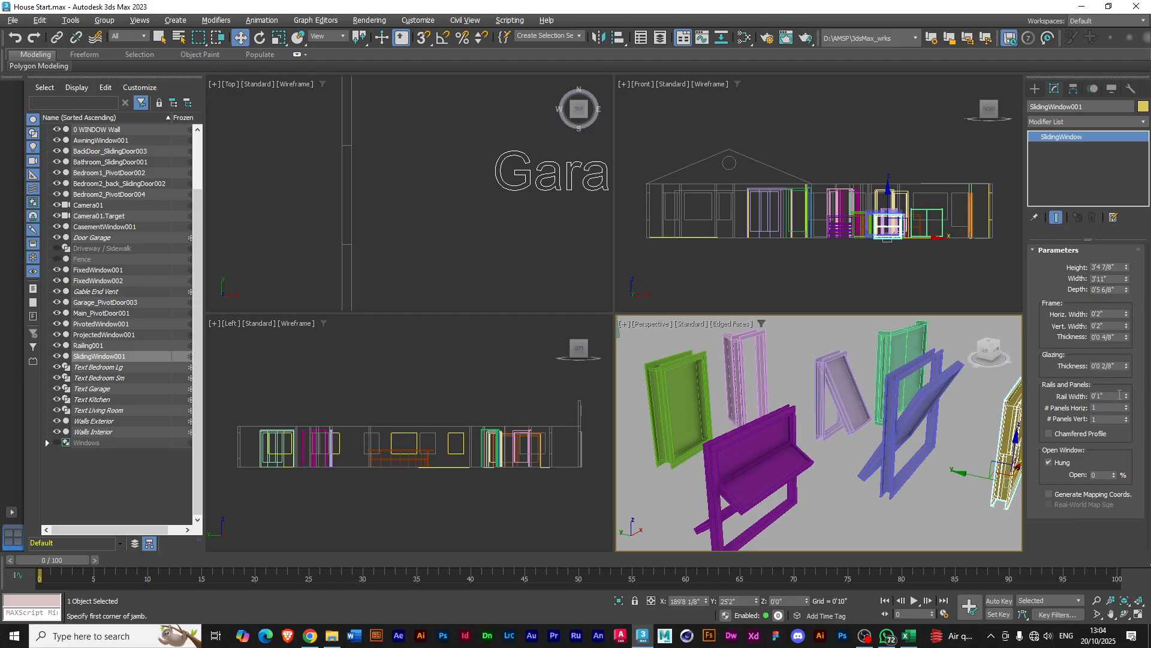
click(1113, 472)
drag(1113, 475, 1117, 448)
Delete the teal fixed window standing behind the pivoted window
scroll(863, 442, down, 3)
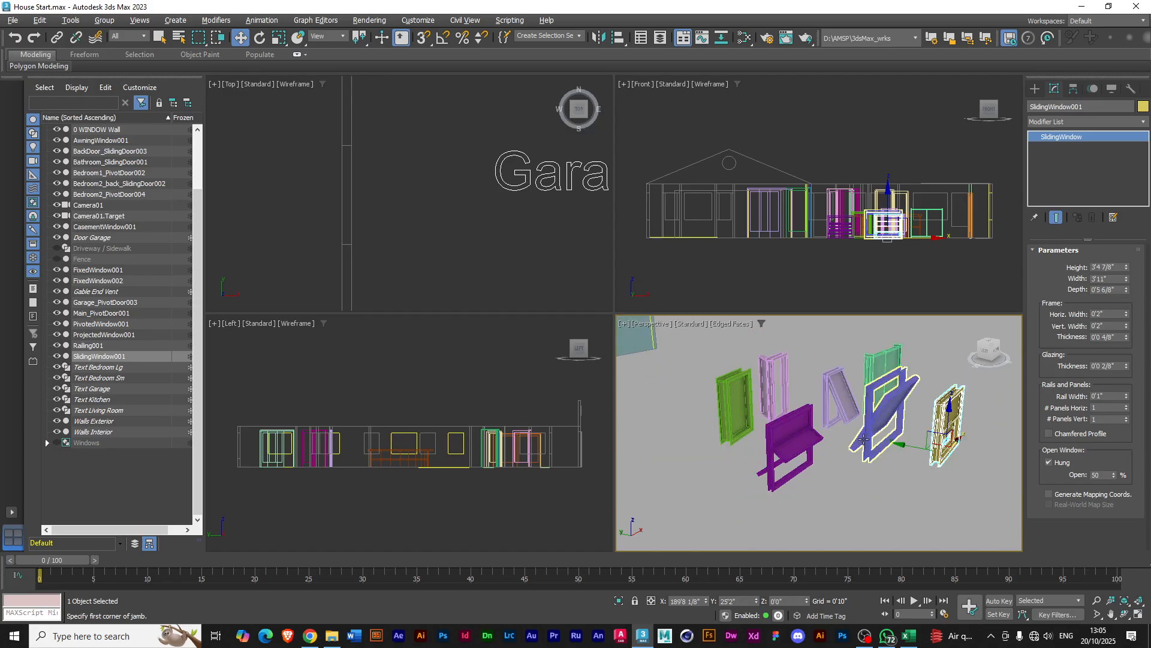
mouse_move(893, 459)
alt+middle_down()
mouse_move(860, 473)
mouse_move(888, 472)
alt+middle_up()
click(907, 331)
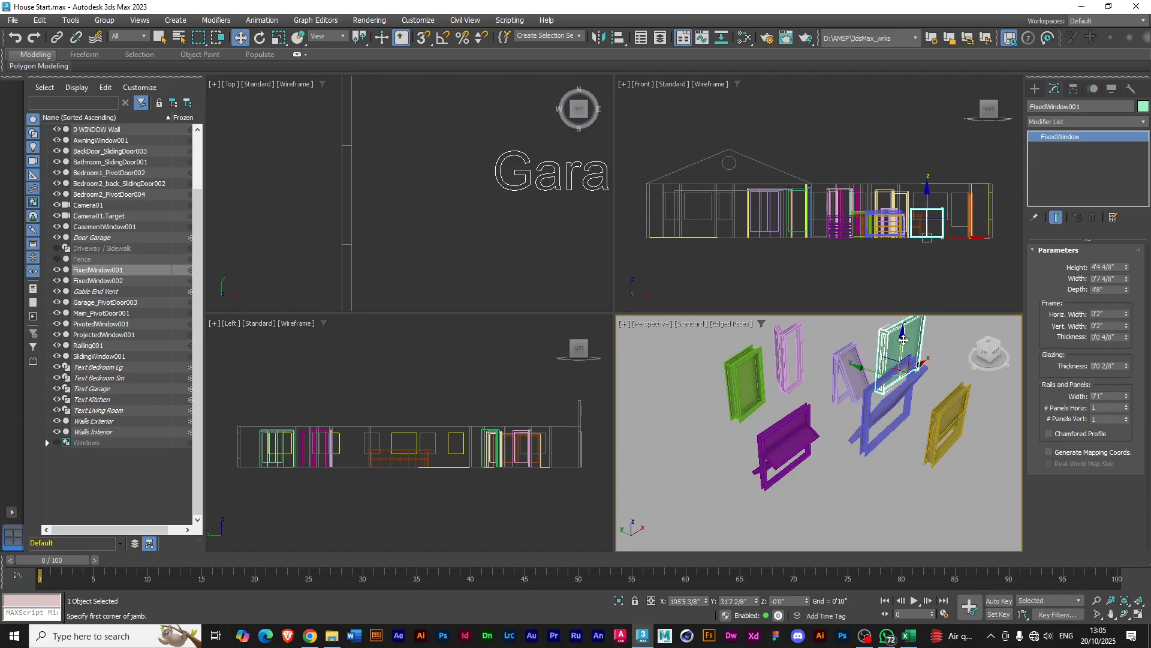
key(Delete)
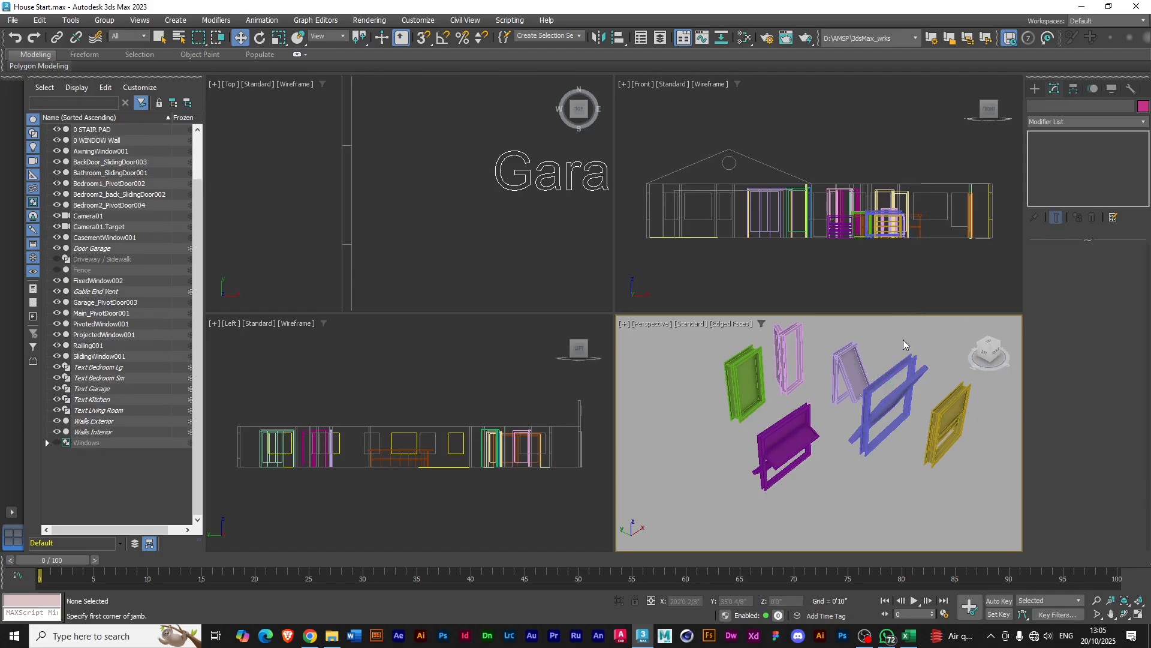
Inspect the parameters of the pivoted window and of the sliding window
click(862, 434)
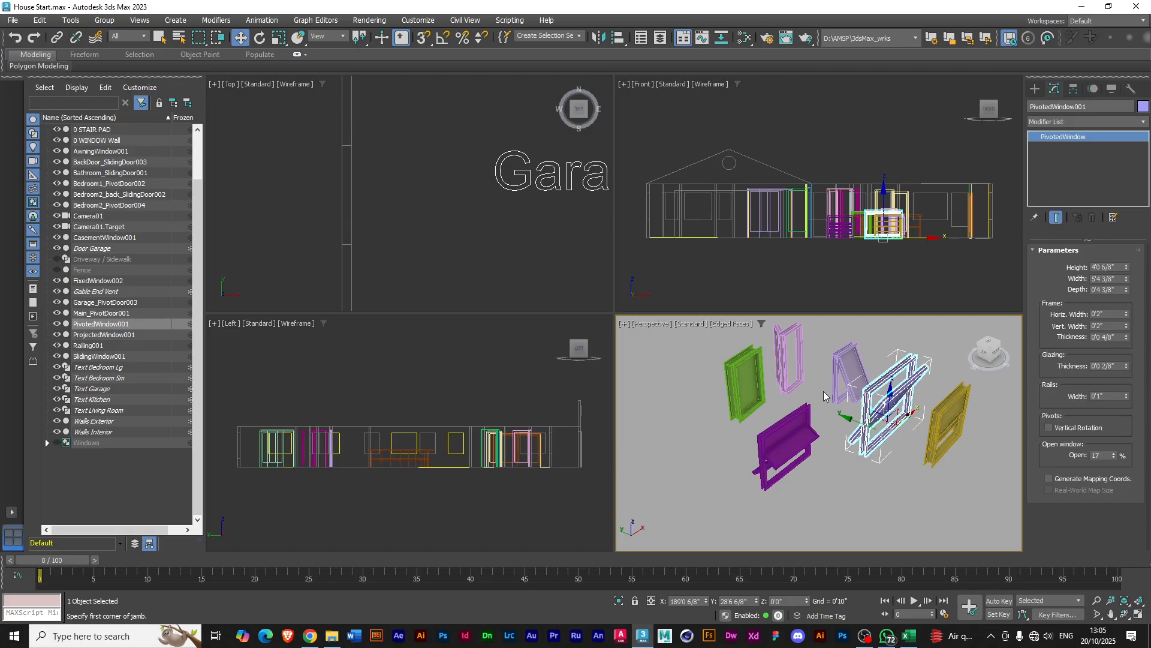
click(935, 432)
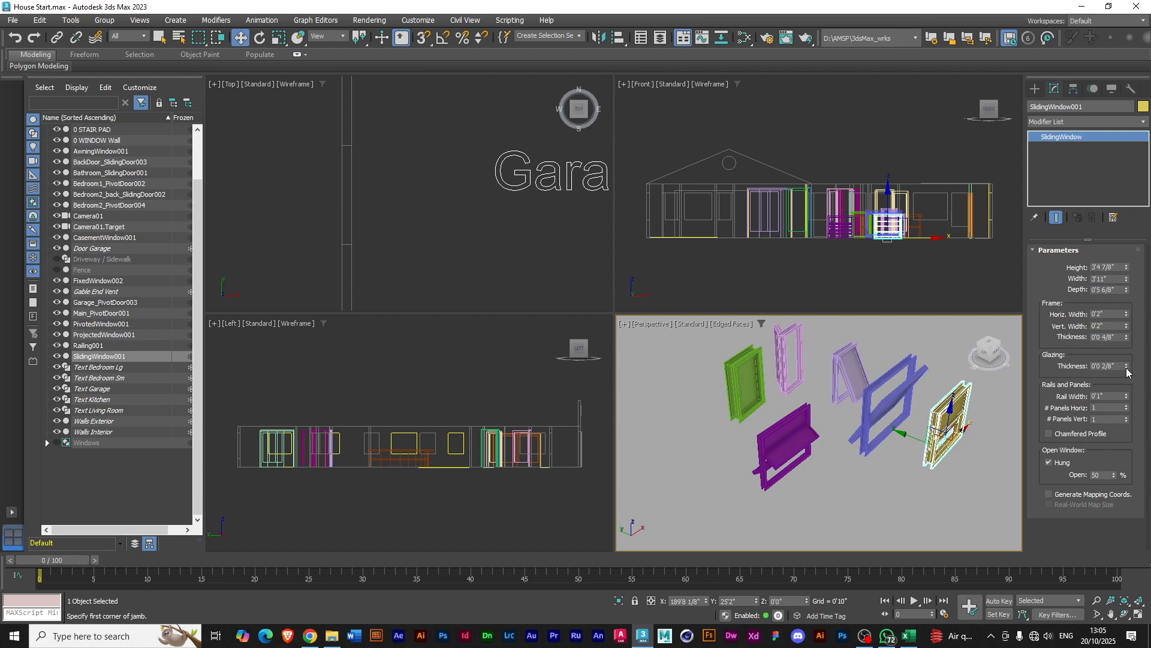
Turn off the Hung option of the sliding window so it slides sideways, and open it to 79%
mouse_move(1127, 367)
mouse_down()
mouse_move(1126, 249)
mouse_move(1121, 377)
mouse_up()
click(1050, 463)
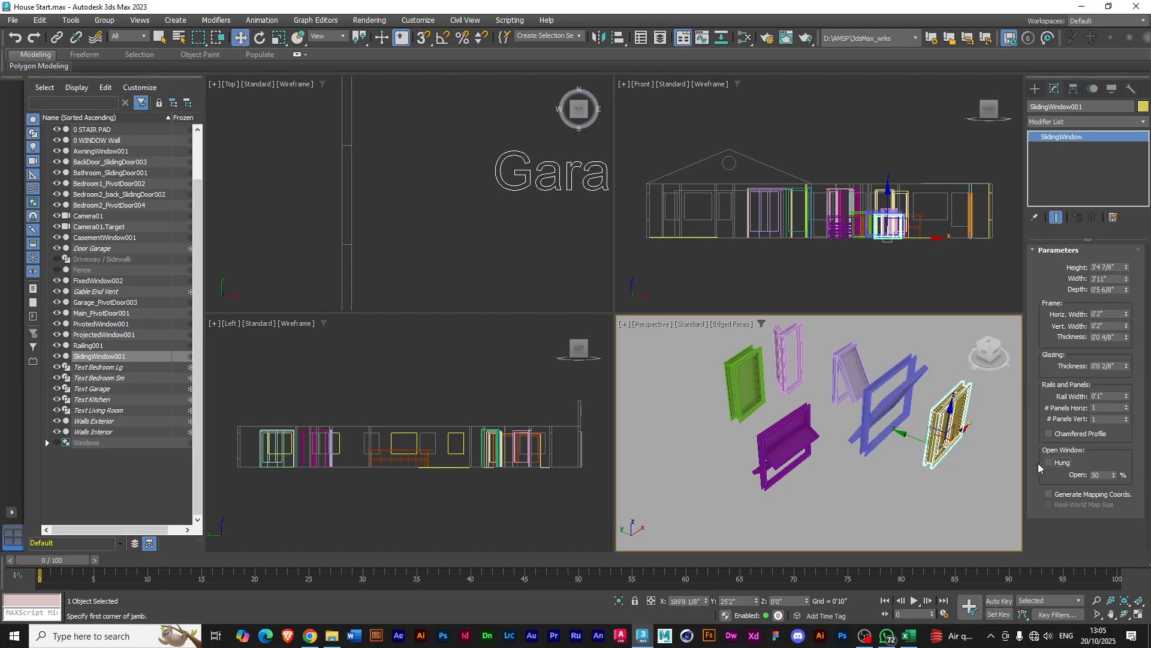
scroll(974, 435, up, 4)
scroll(922, 467, up, 1)
alt+middle_drag(922, 468, 888, 466)
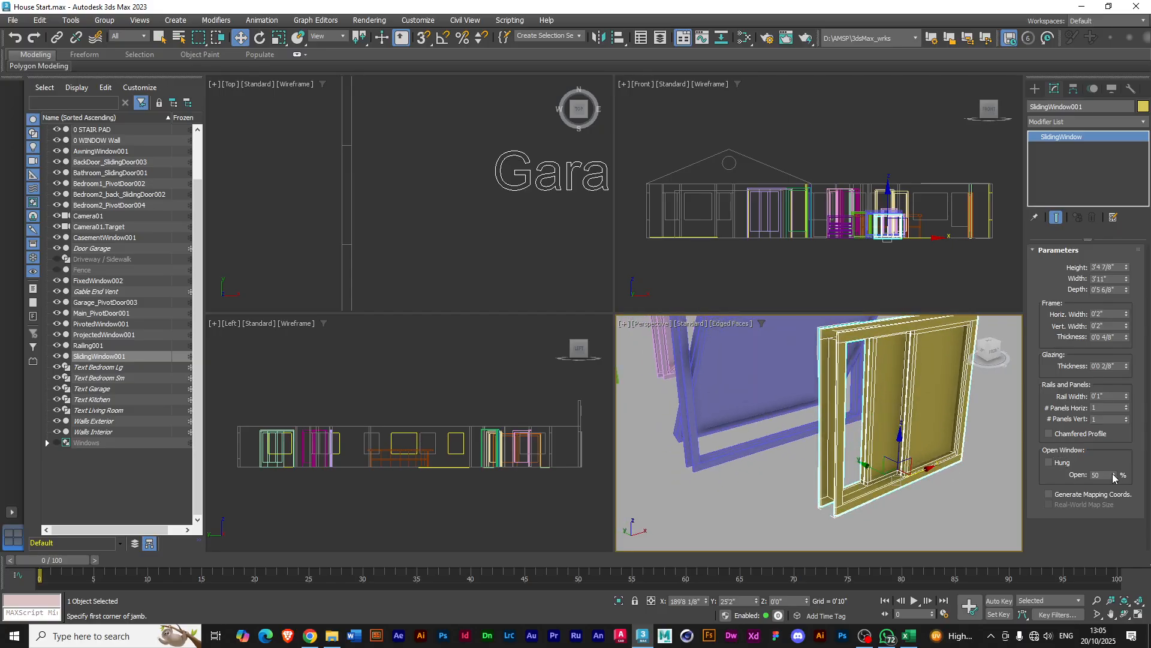
drag(1114, 477, 1114, 460)
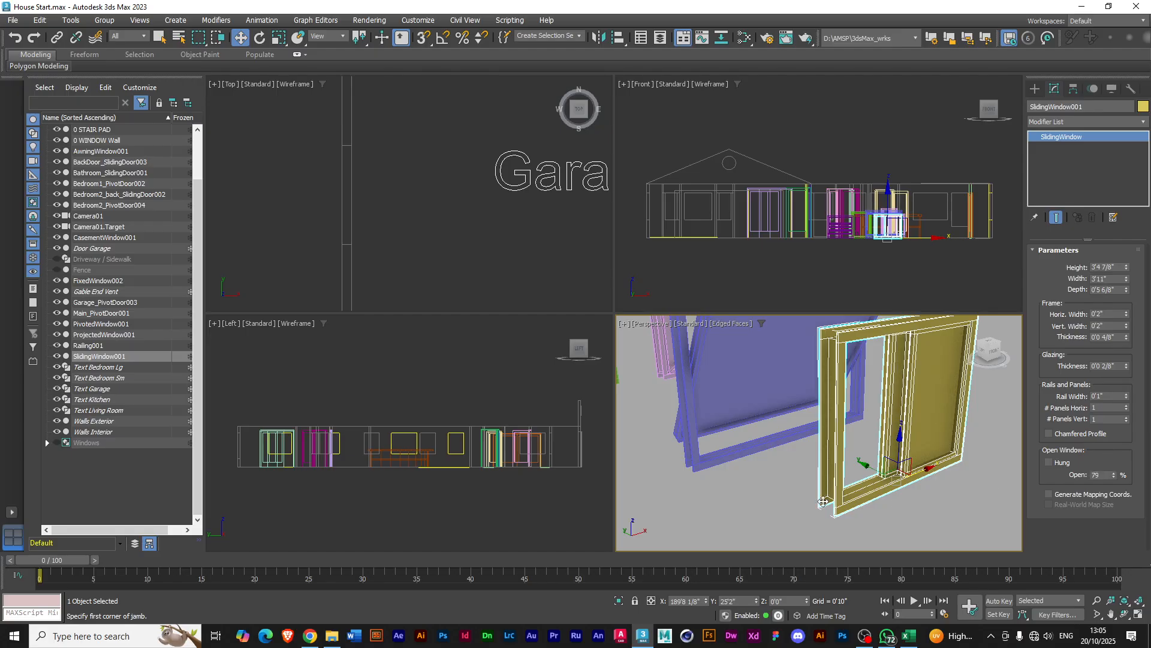
scroll(449, 172, down, 5)
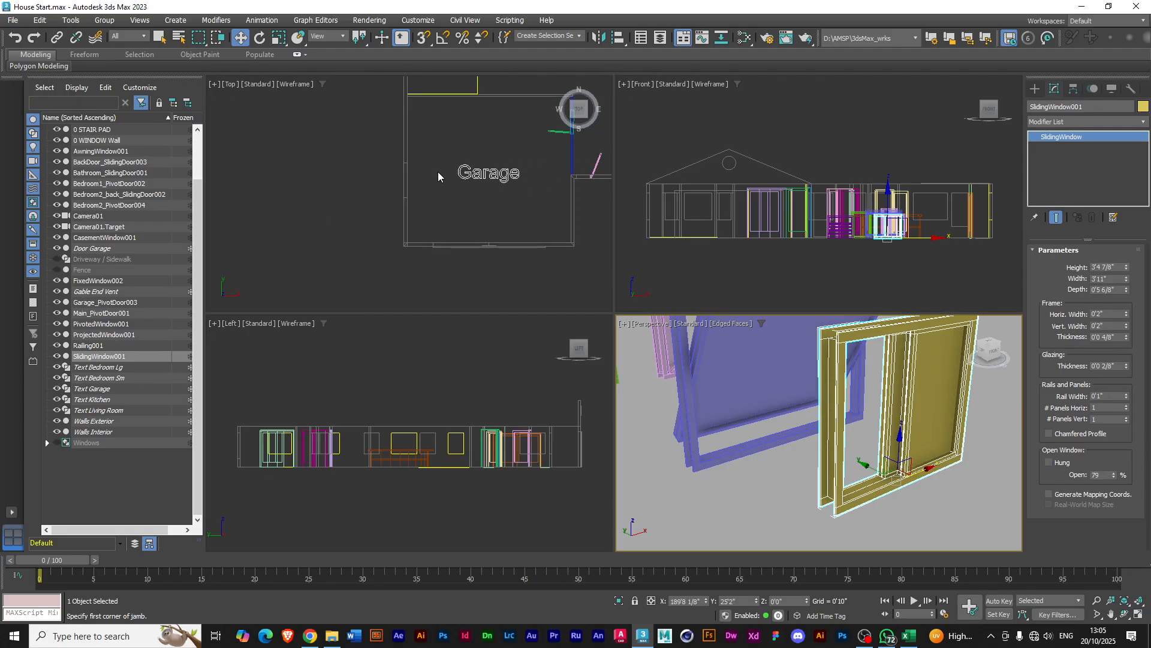
middle_drag(488, 149, 455, 187)
scroll(447, 197, down, 3)
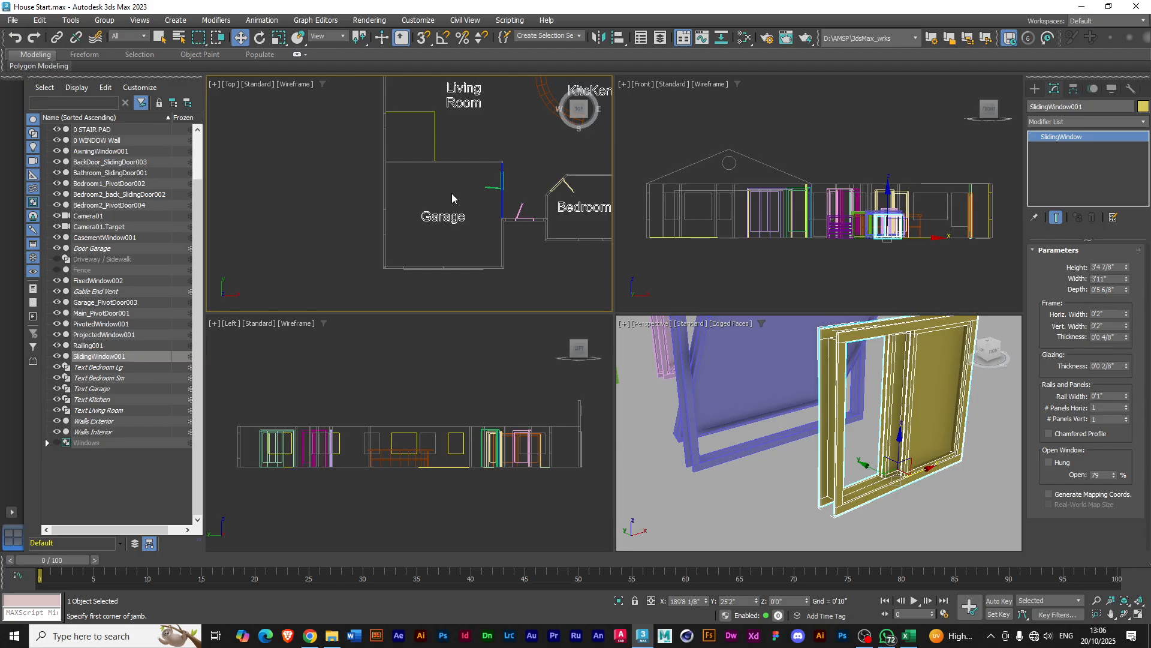
scroll(584, 214, up, 5)
scroll(519, 124, up, 2)
middle_drag(519, 124, 483, 257)
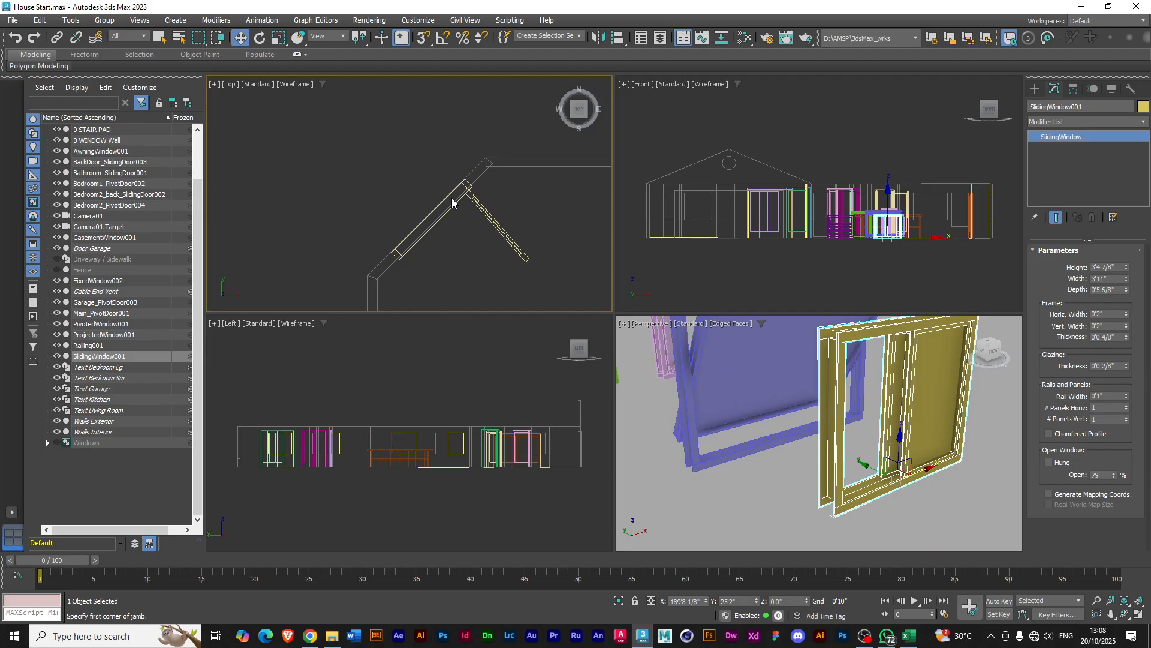
scroll(779, 465, down, 5)
drag(782, 471, 639, 392)
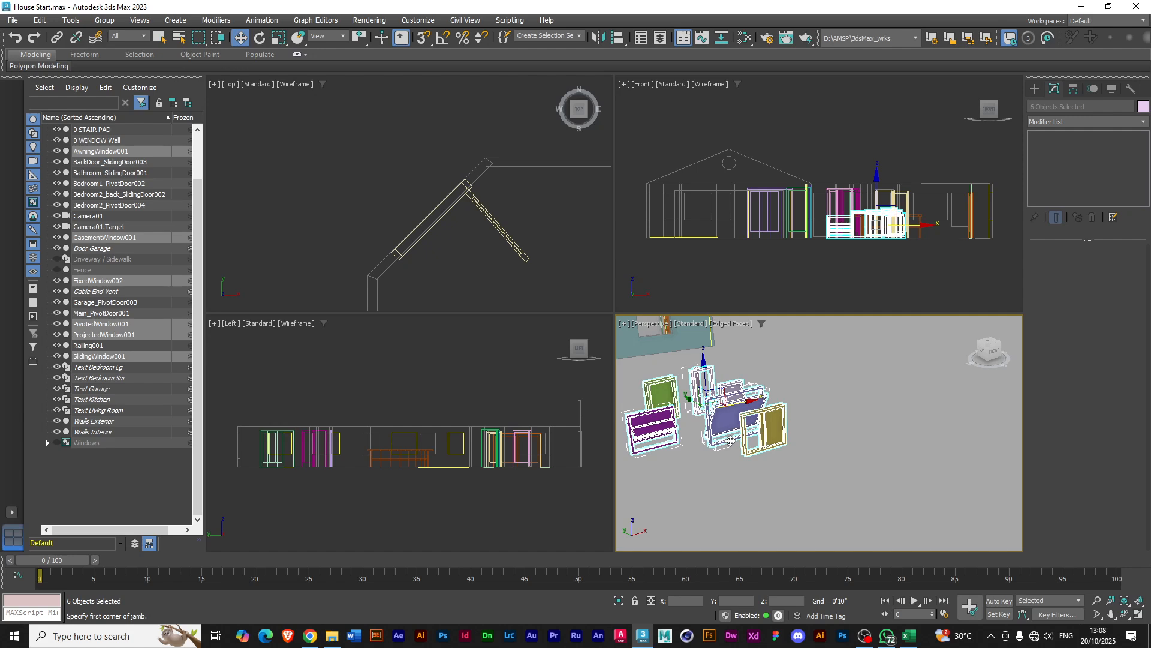
click(689, 465)
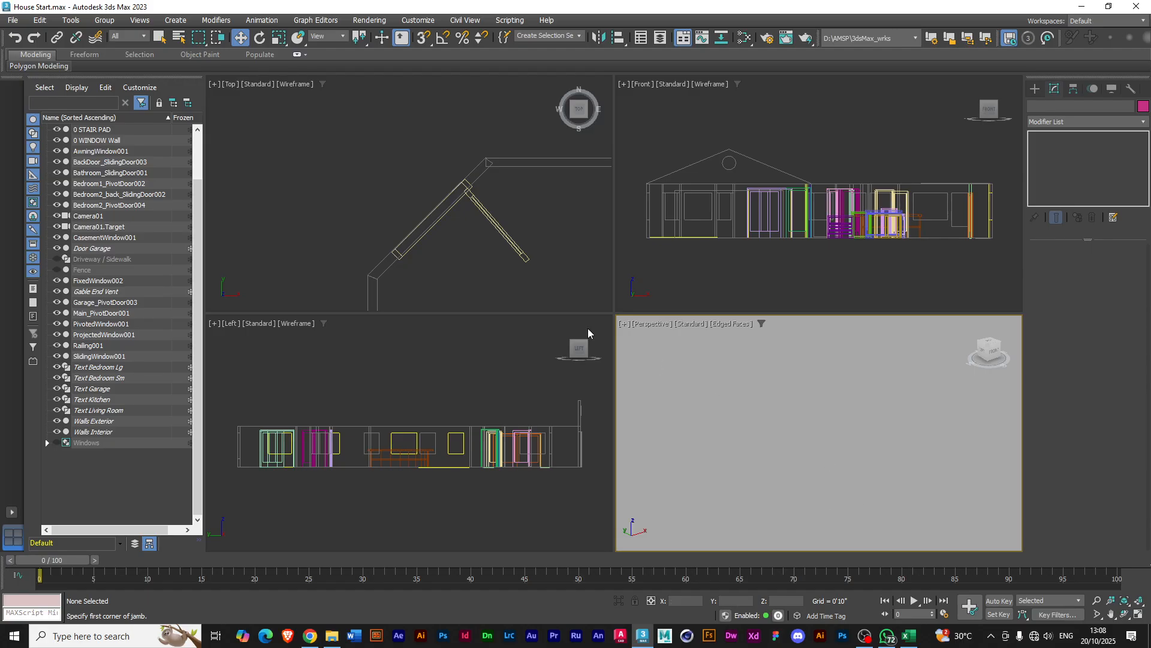
Delete the green fixed window from the group of sample windows beside the house
scroll(534, 378, up, 2)
scroll(534, 378, down, 2)
click(1111, 601)
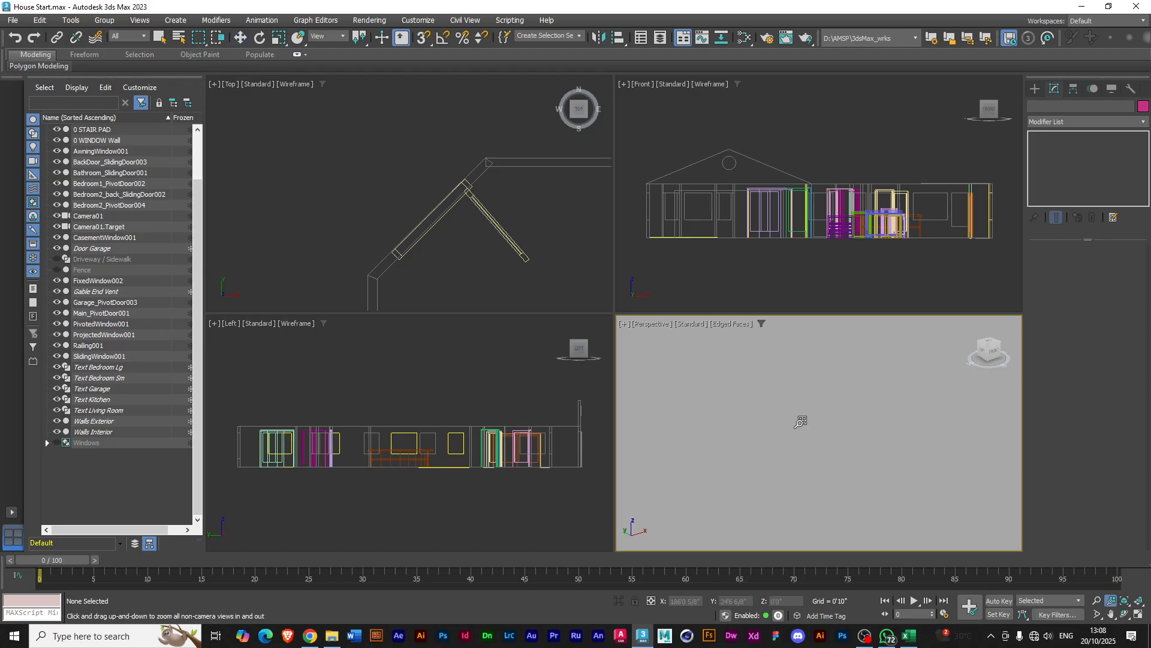
mouse_move(779, 413)
mouse_down()
mouse_move(773, 402)
mouse_move(783, 423)
mouse_up()
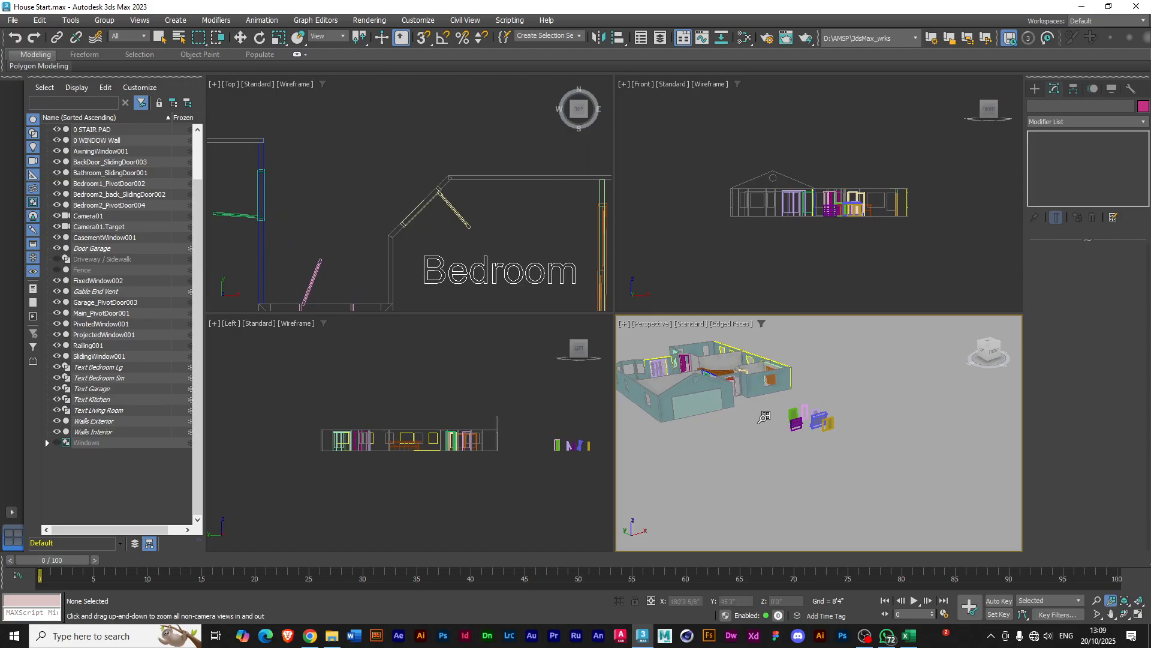
key(w)
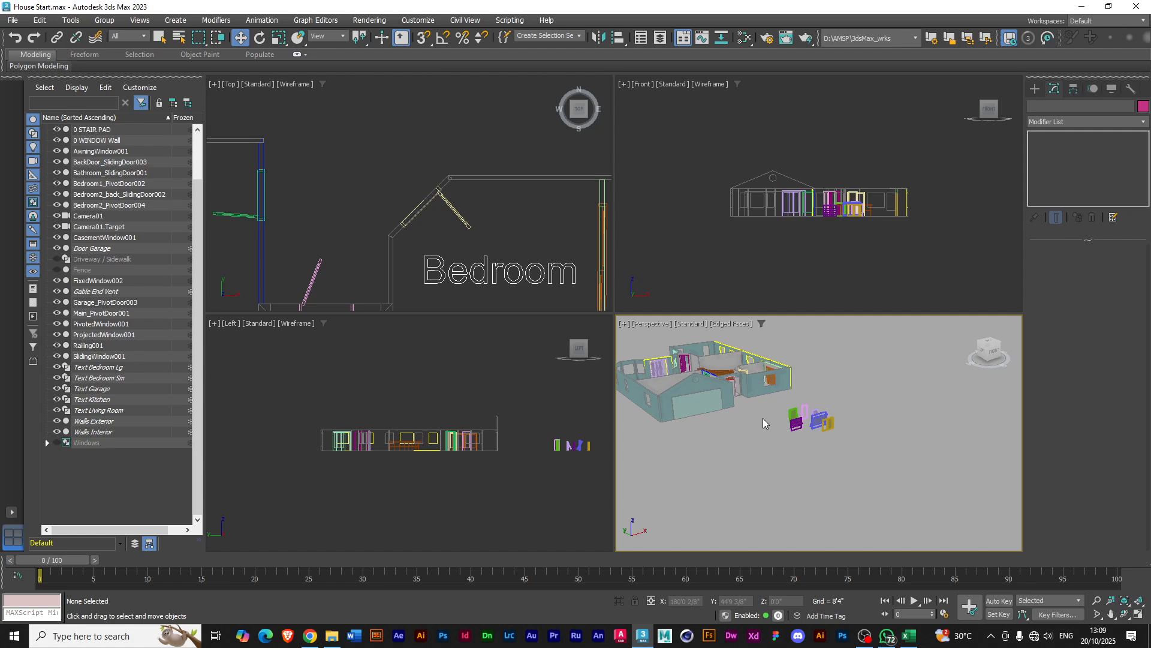
scroll(861, 449, up, 6)
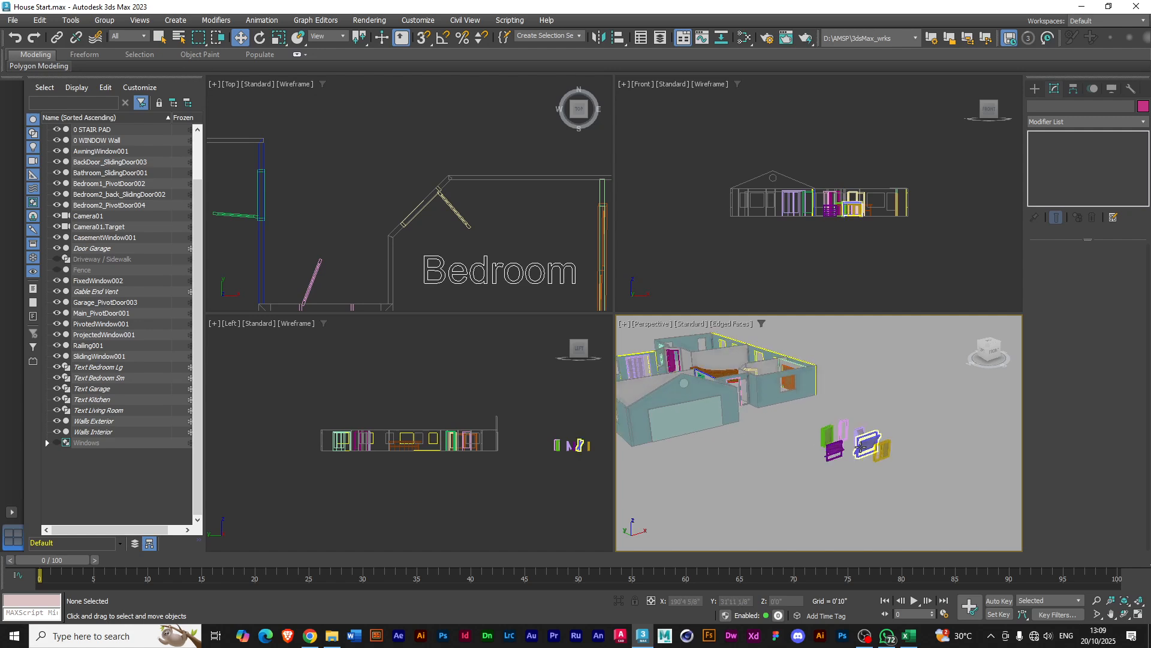
scroll(861, 447, up, 3)
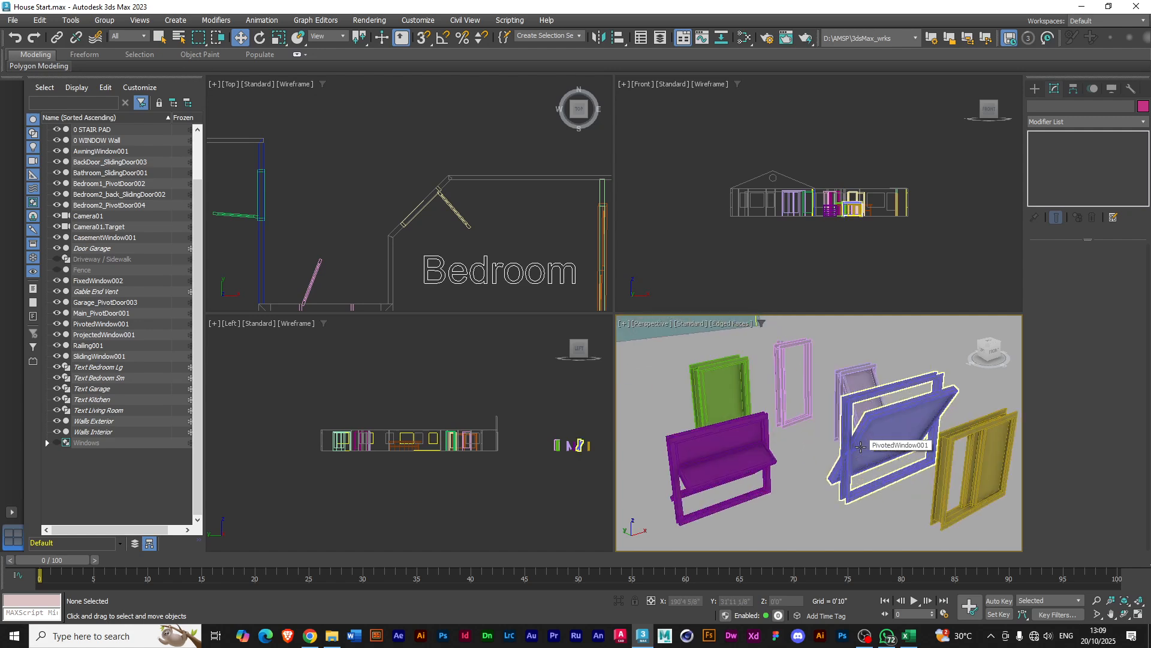
click(713, 384)
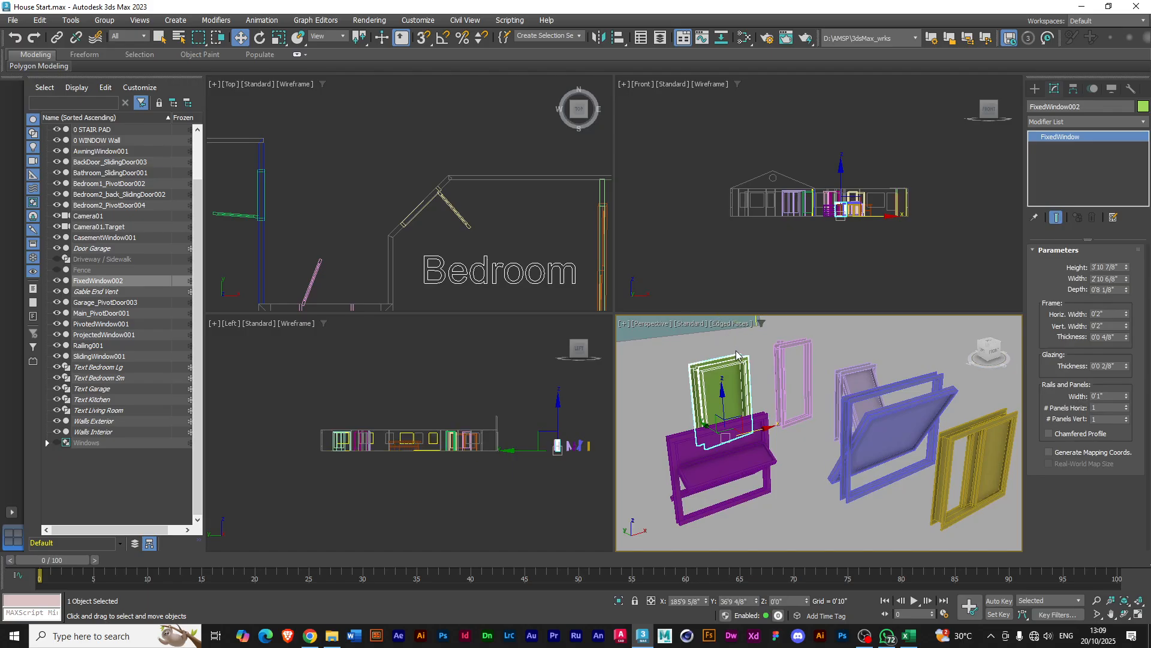
key(Delete)
Inspect the parameters of the casement window and of the sliding window
click(798, 385)
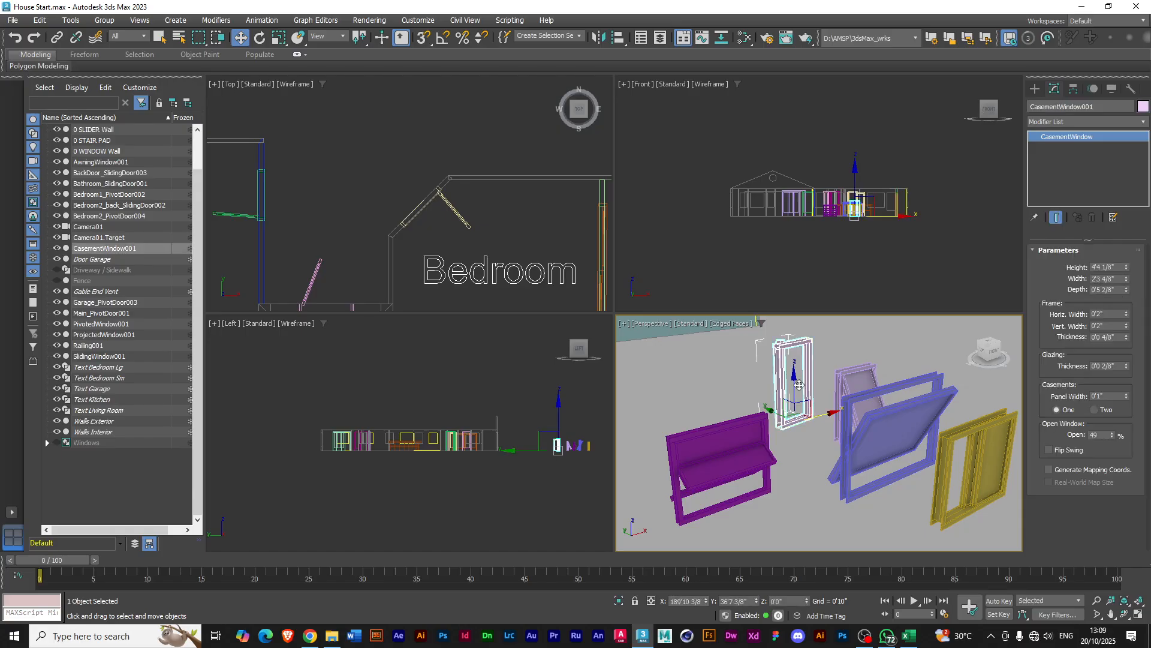
alt+middle_drag(812, 365, 838, 391)
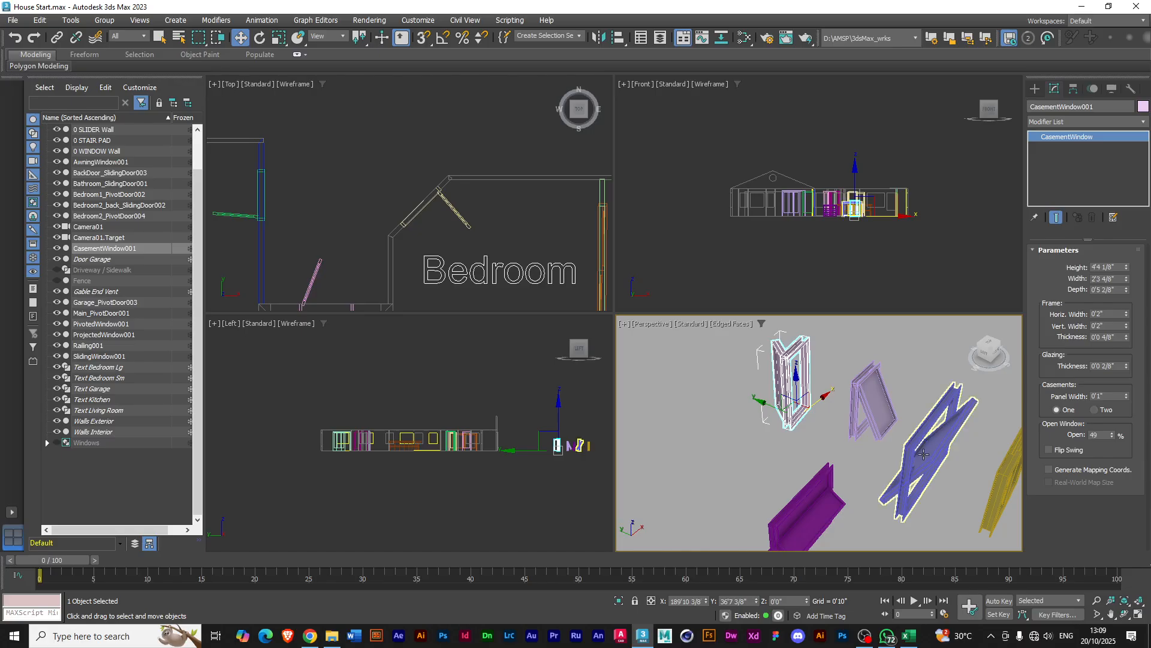
mouse_move(929, 474)
alt+middle_down()
mouse_move(896, 454)
mouse_move(916, 461)
alt+middle_up()
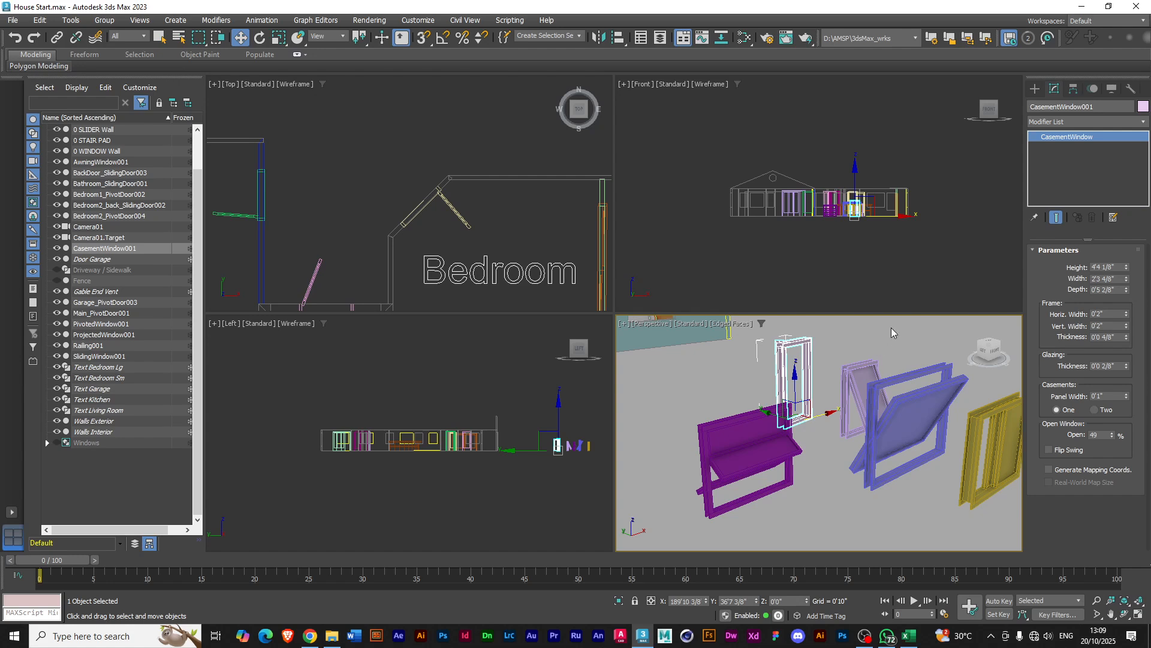
click(974, 450)
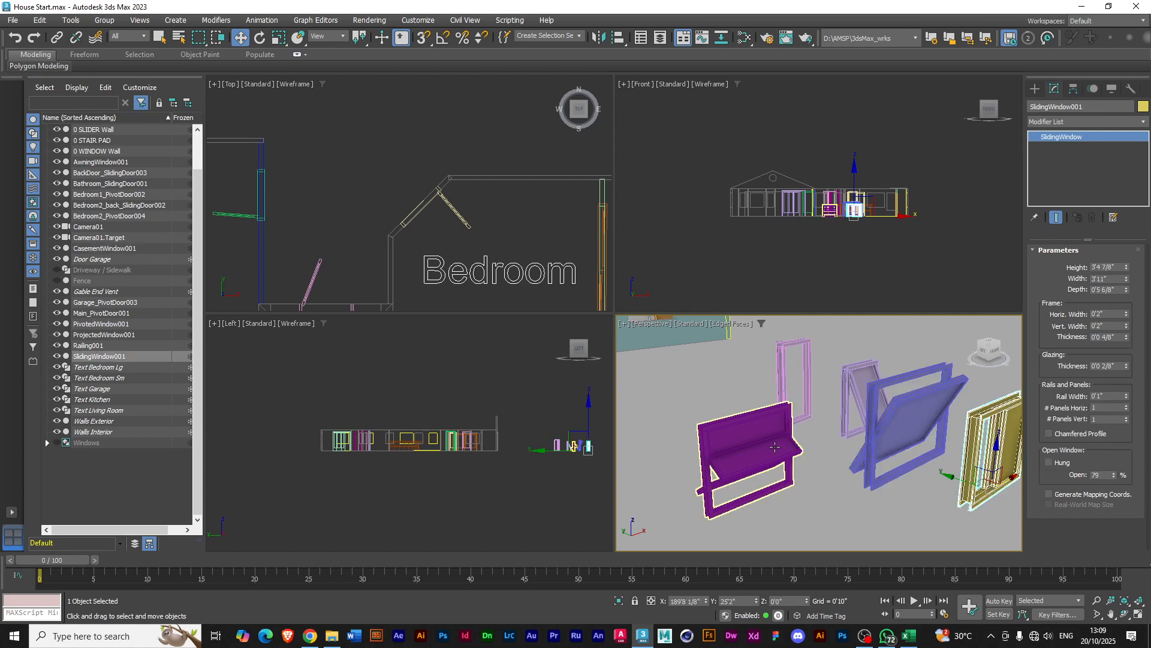
Try vertical rotation on the blue pivoted window with a 13% opening, and turn vertical rotation off again
click(917, 426)
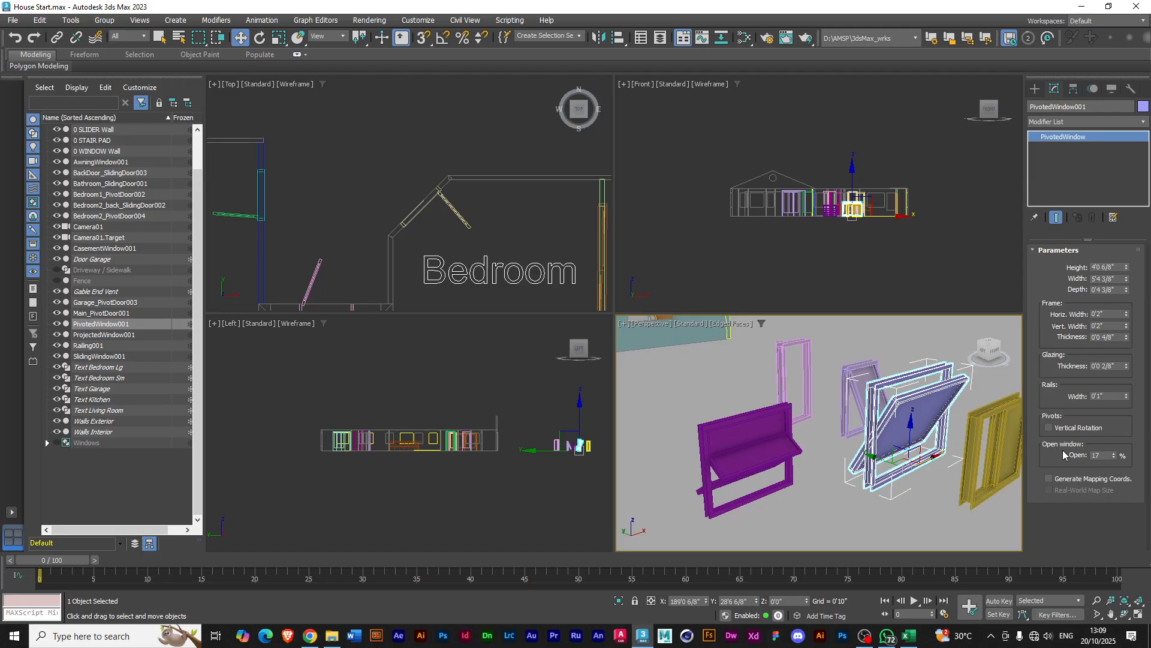
click(1049, 427)
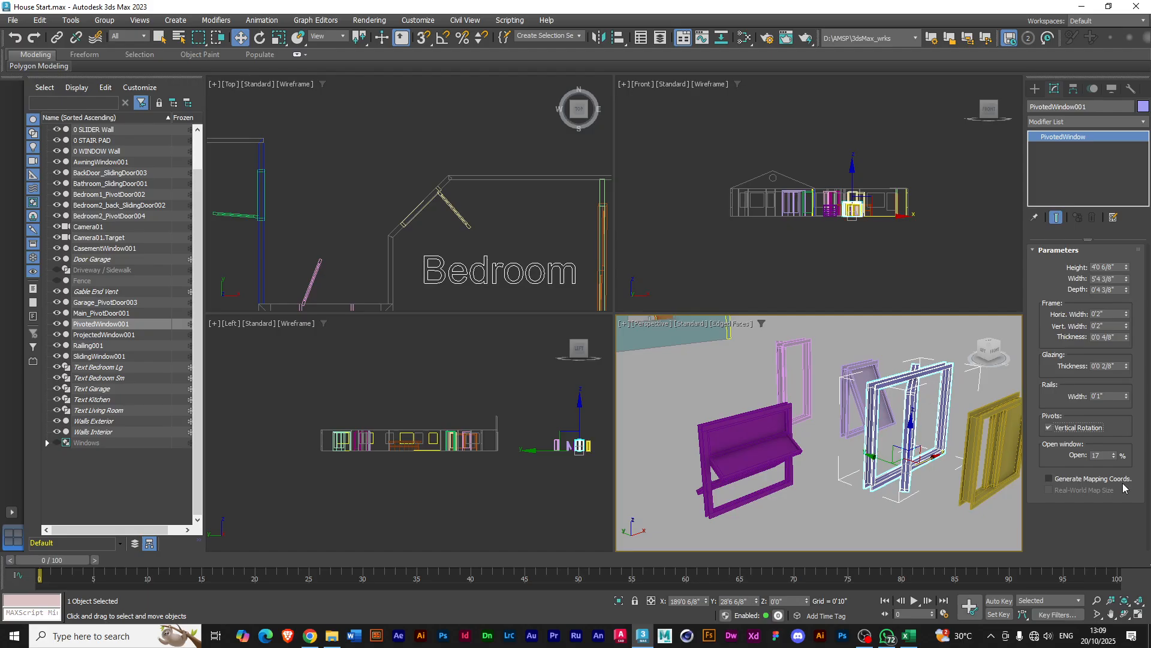
drag(1113, 455, 1107, 455)
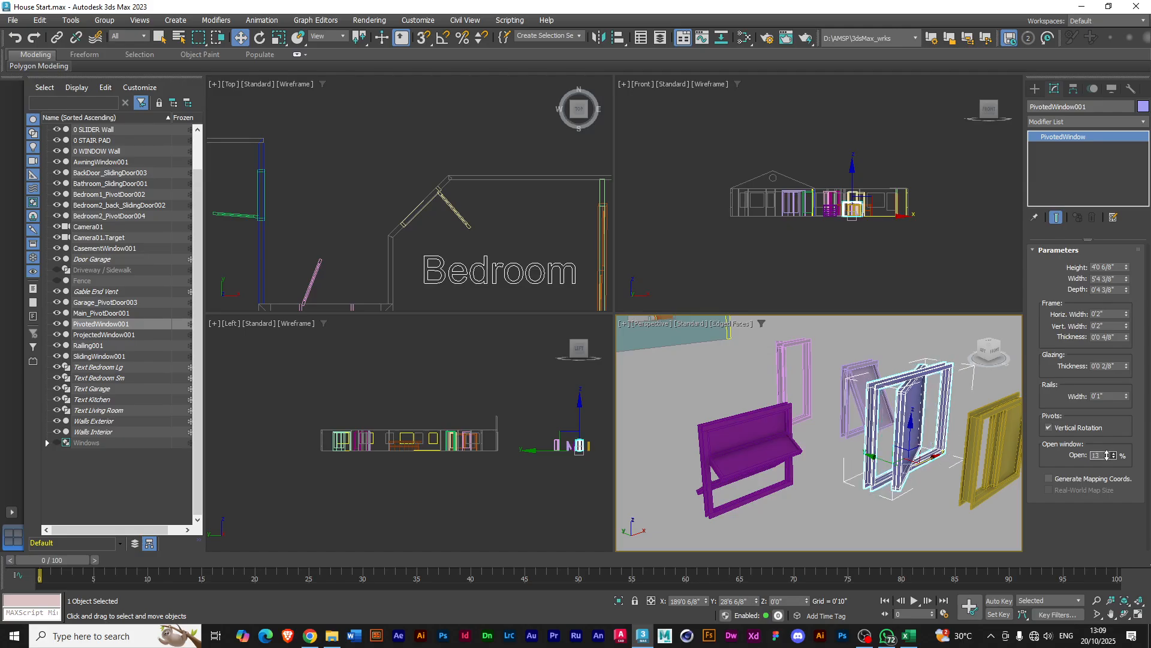
click(1048, 428)
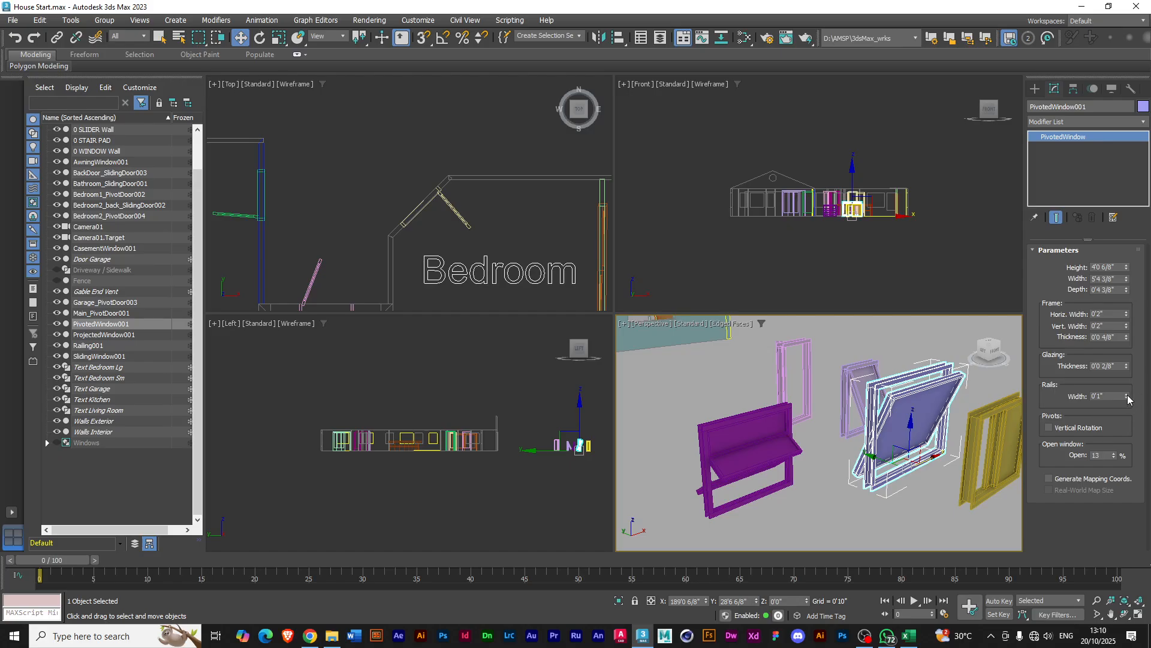
Delete the blue pivoted window
mouse_move(1127, 396)
mouse_down()
mouse_move(1130, 304)
mouse_move(1122, 377)
mouse_up()
key(Delete)
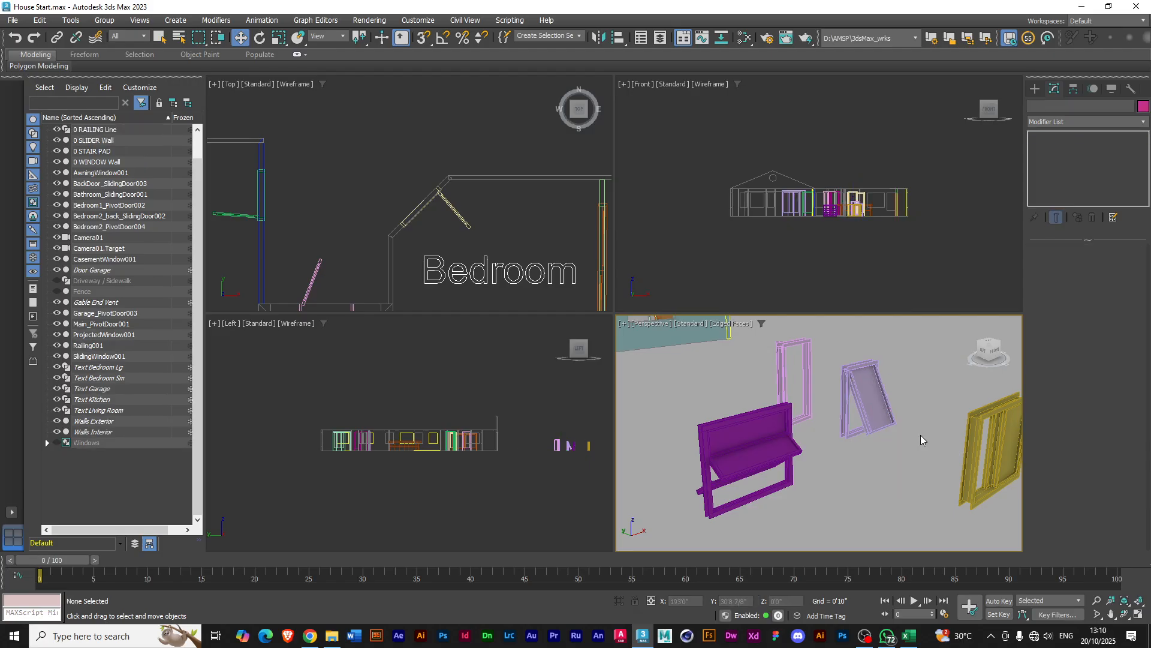
Delete the remaining awning, casement, projected and sliding sample windows beside the house
click(858, 412)
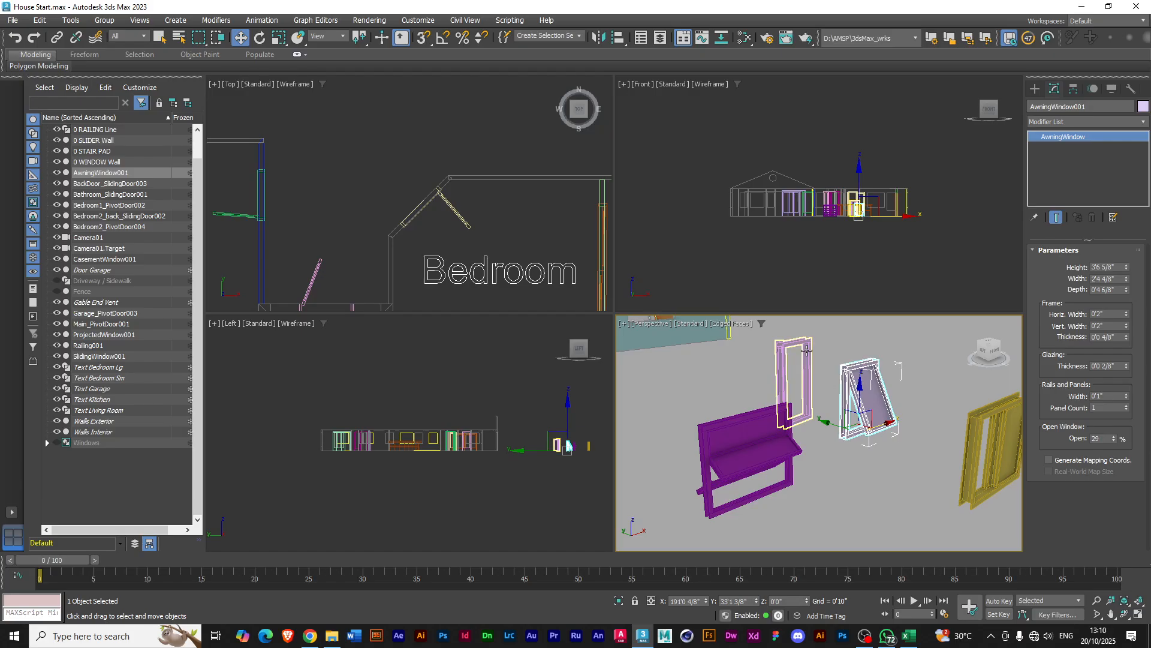
click(811, 369)
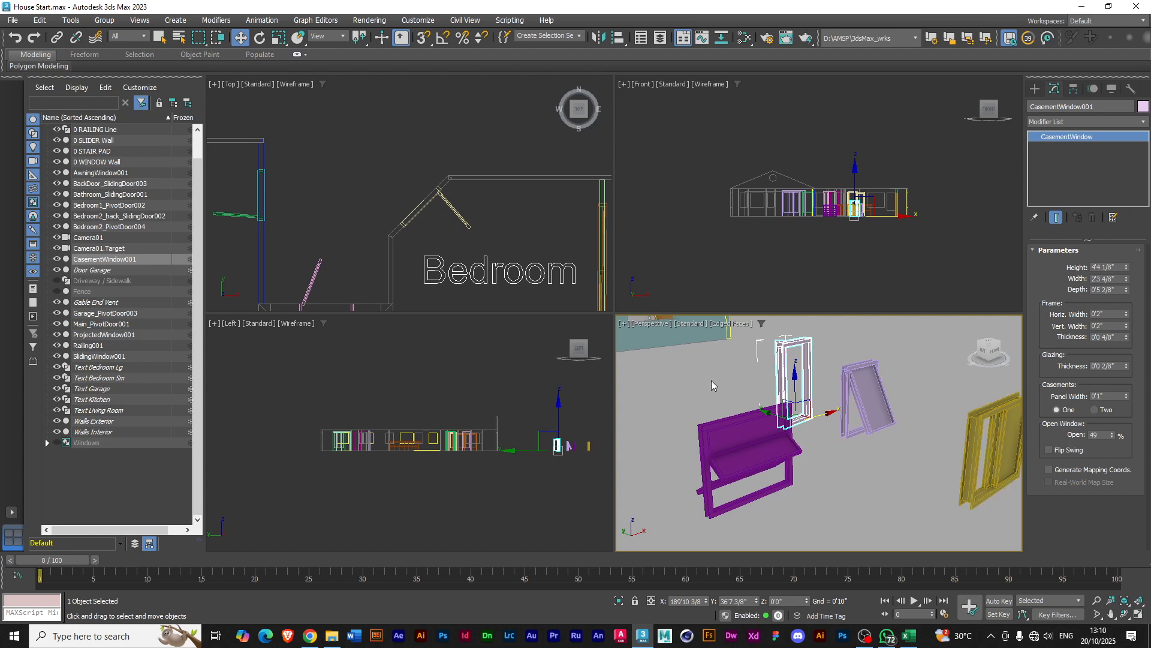
drag(949, 502, 977, 517)
key(Delete)
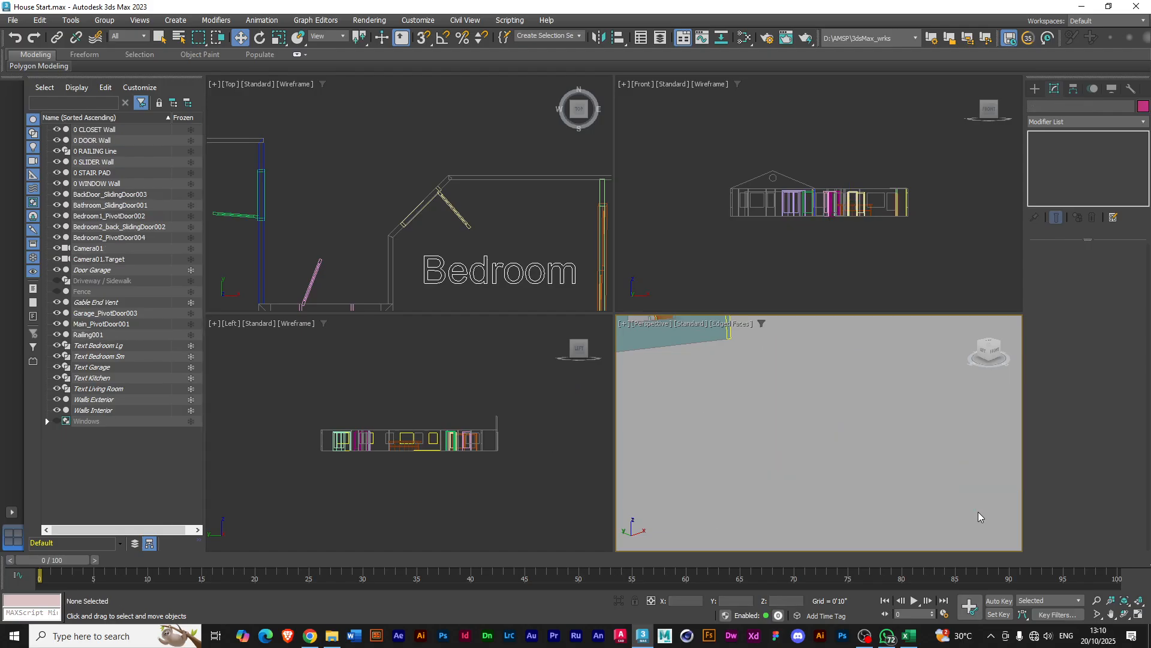
Create a casement window in the Bedroom's front wall opening, 5'0" wide, 0'6 3/8" deep and about 3'2 5/8" high
middle_drag(689, 394, 740, 393)
middle_drag(805, 482, 823, 488)
middle_drag(936, 497, 918, 509)
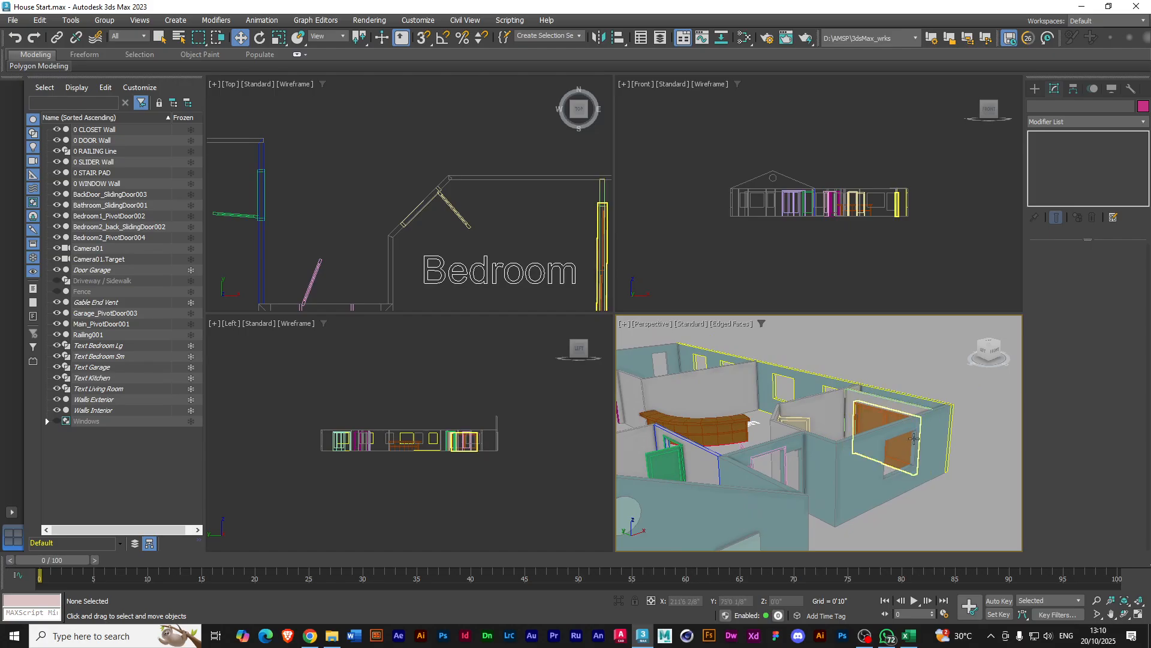
middle_drag(465, 235, 374, 104)
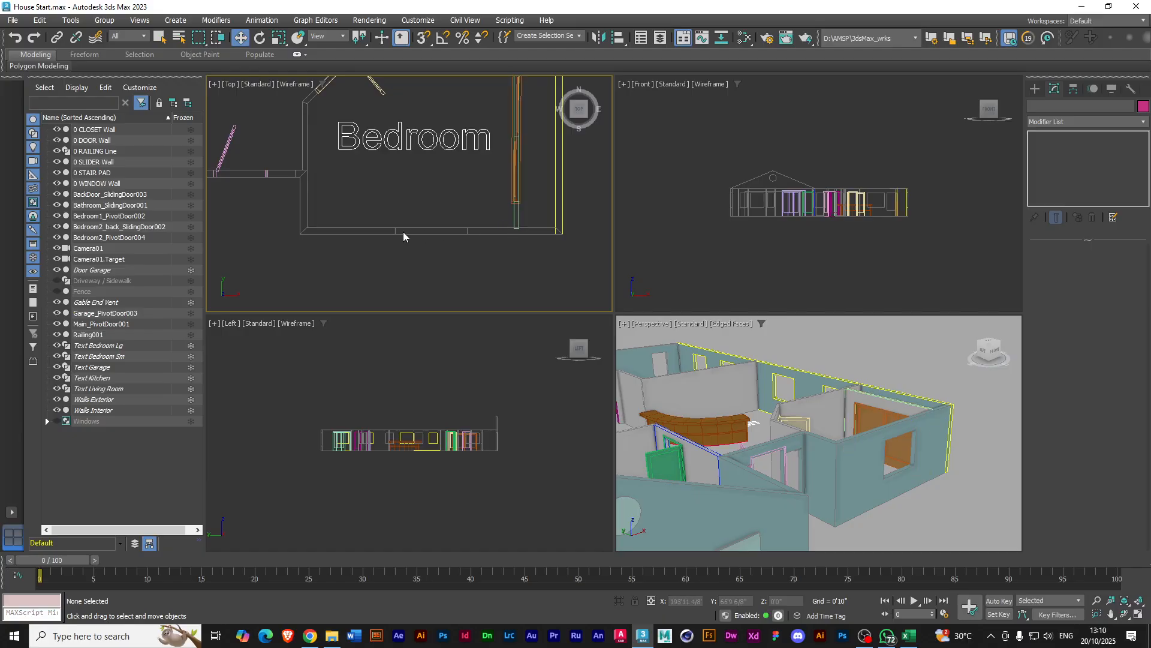
scroll(403, 231, up, 2)
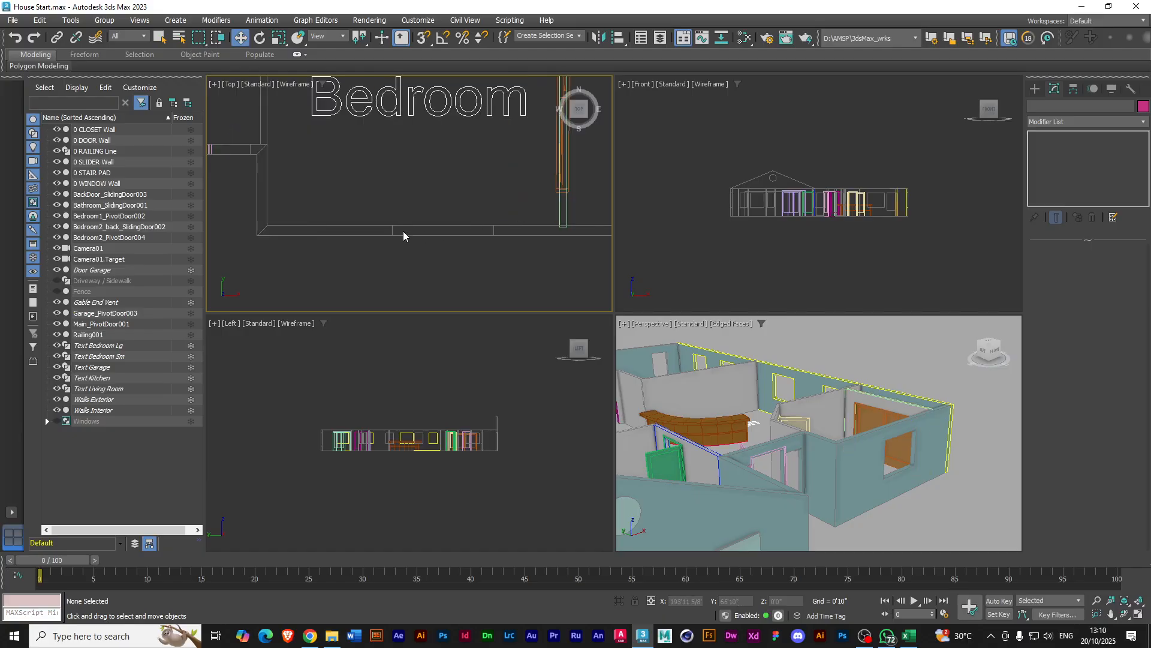
click(1034, 91)
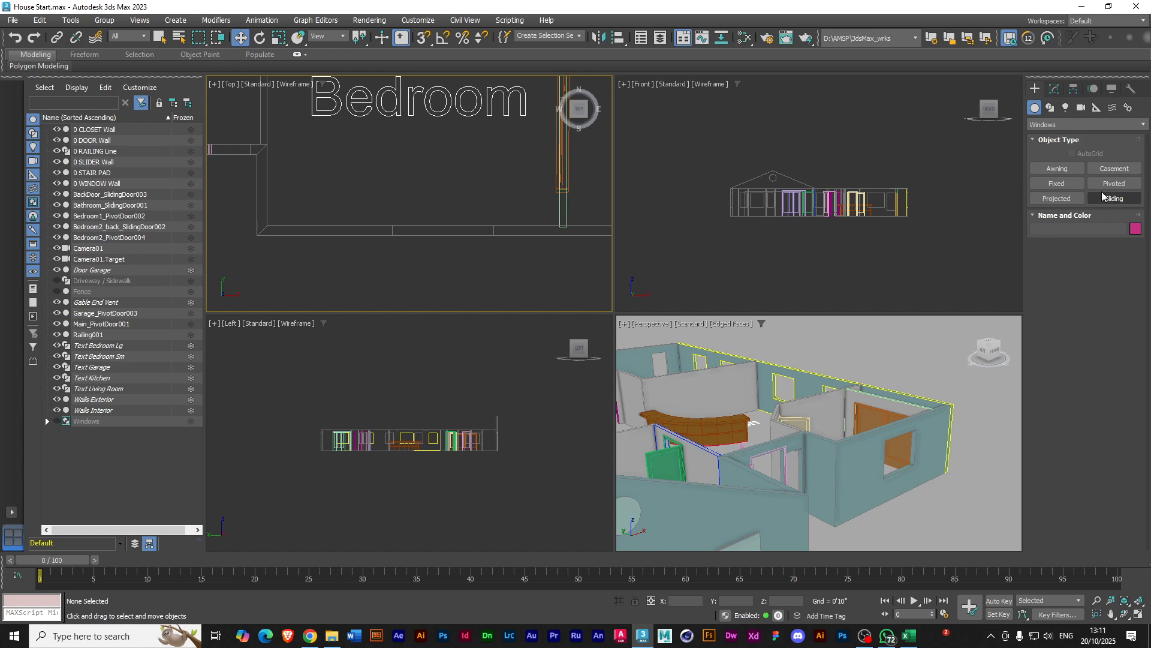
click(1099, 168)
scroll(396, 201, up, 3)
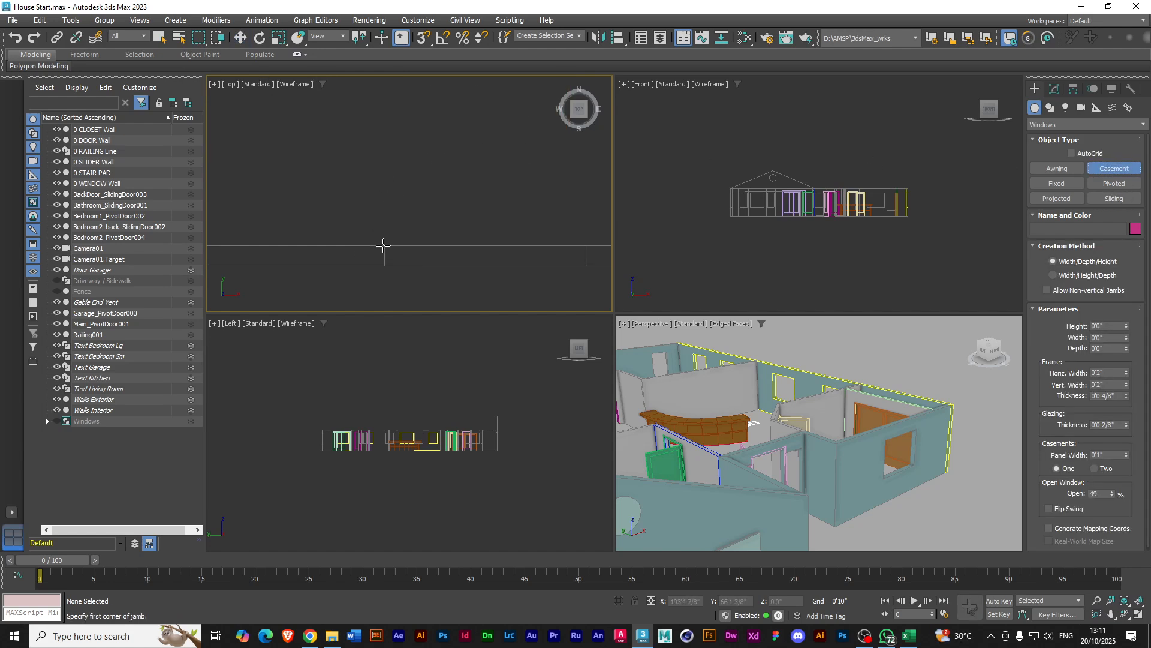
drag(381, 244, 587, 245)
drag(588, 245, 588, 246)
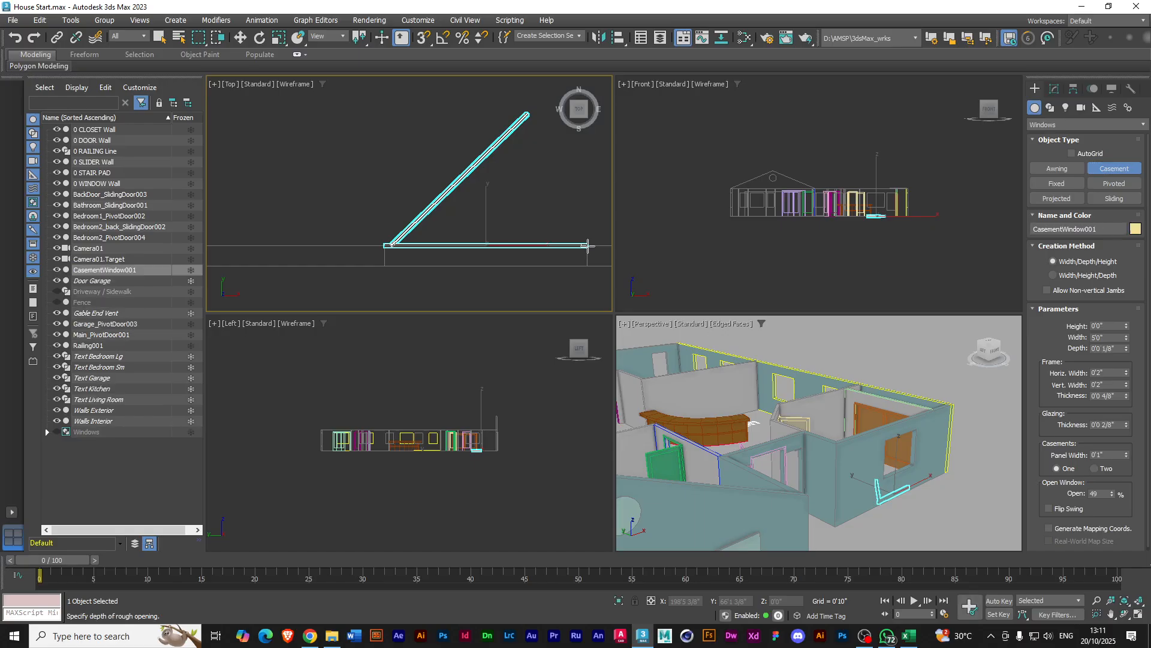
click(587, 267)
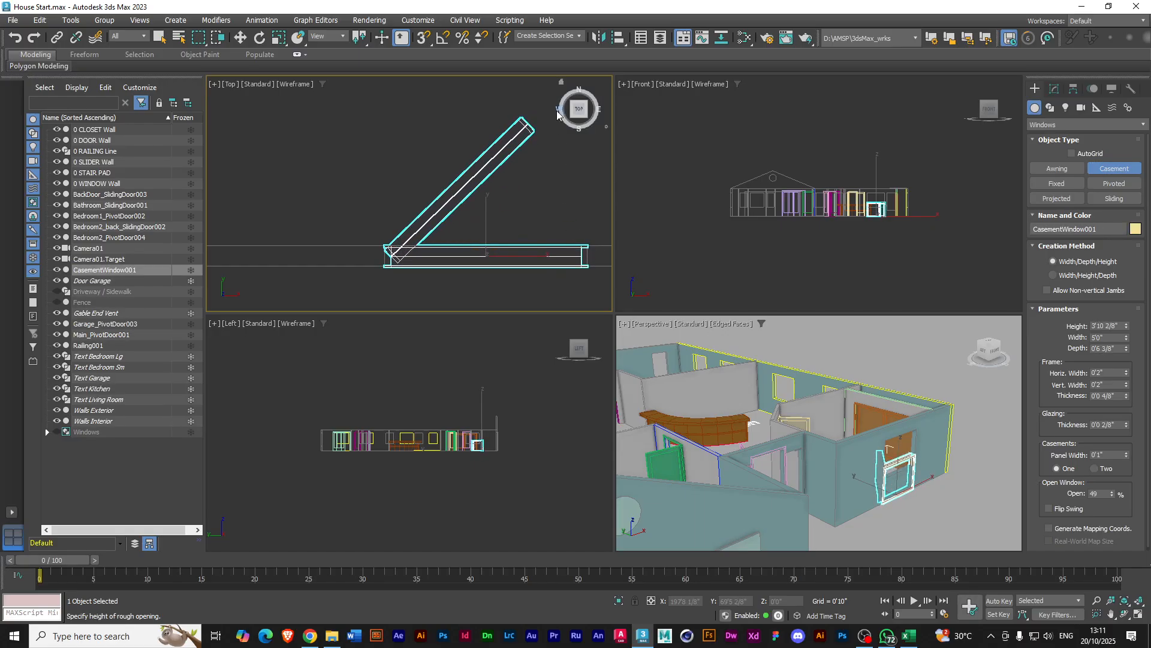
click(557, 112)
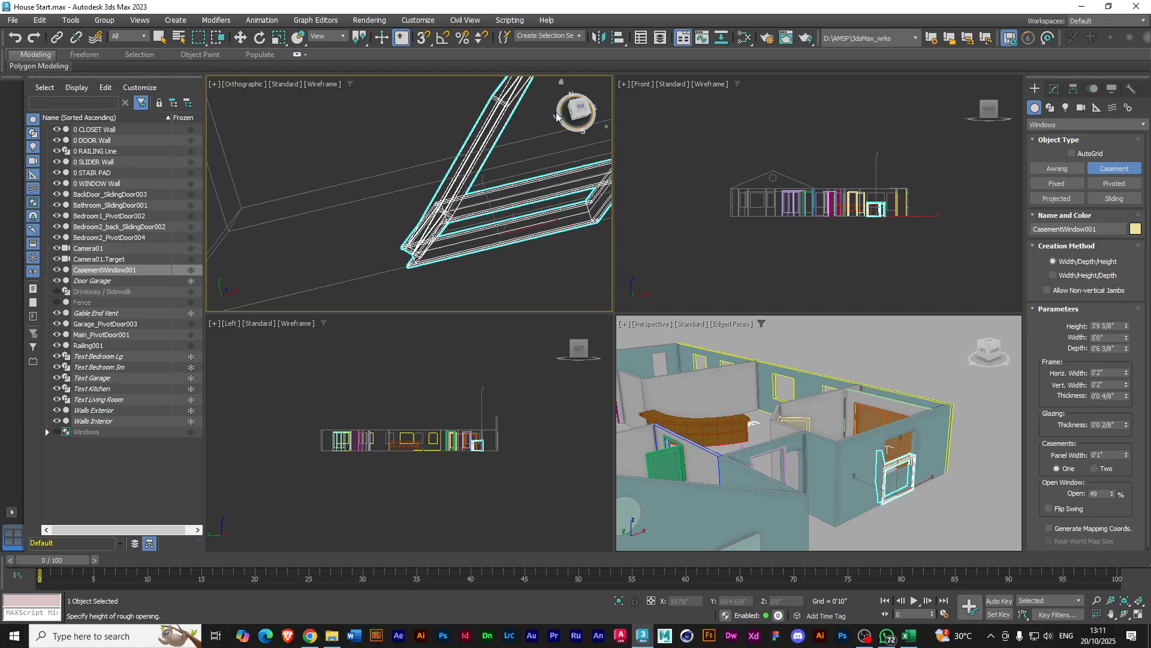
click(531, 138)
click(580, 92)
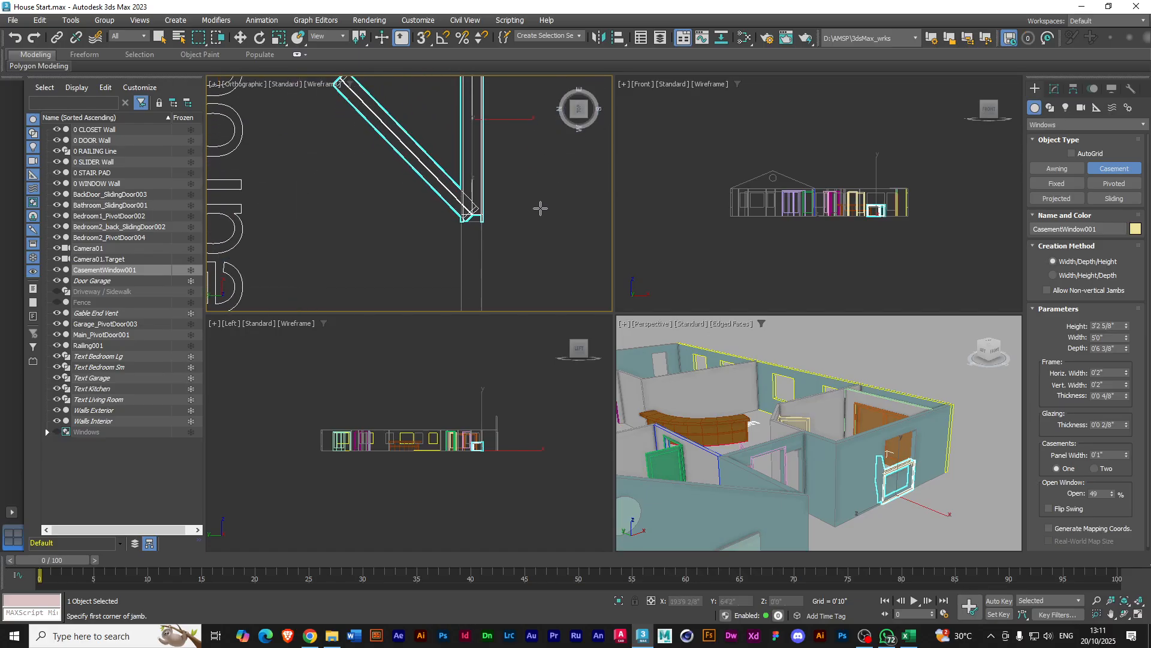
Switch the Orthographic viewport to the Top view, framing the open casement window
click(243, 85)
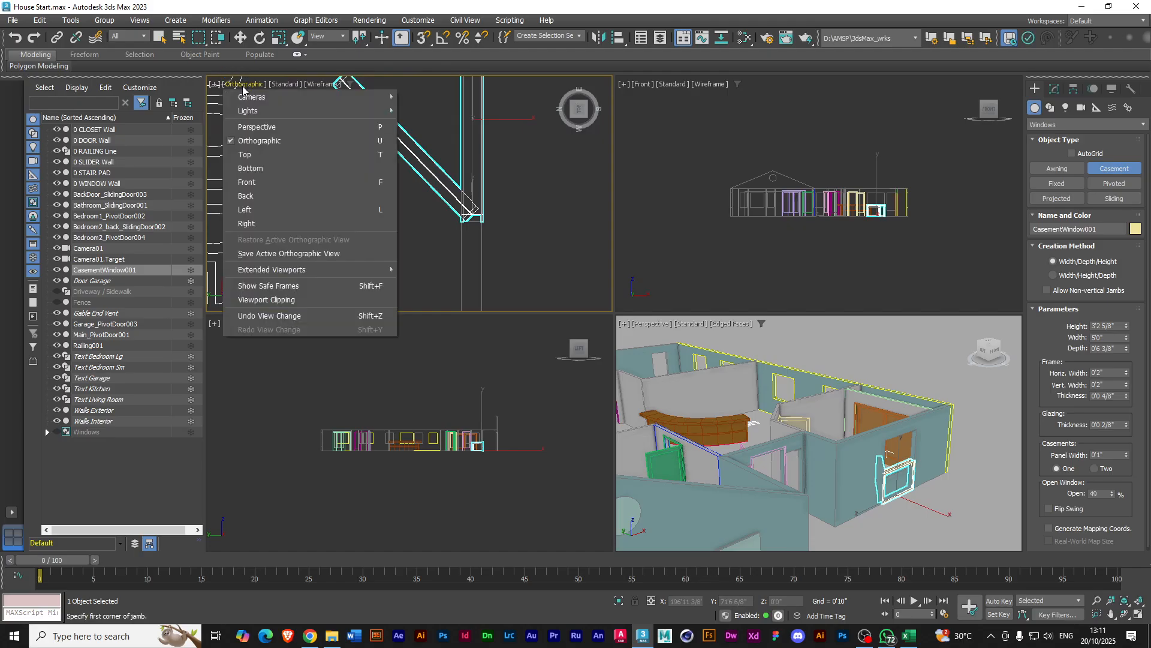
click(259, 155)
middle_drag(501, 250, 364, 68)
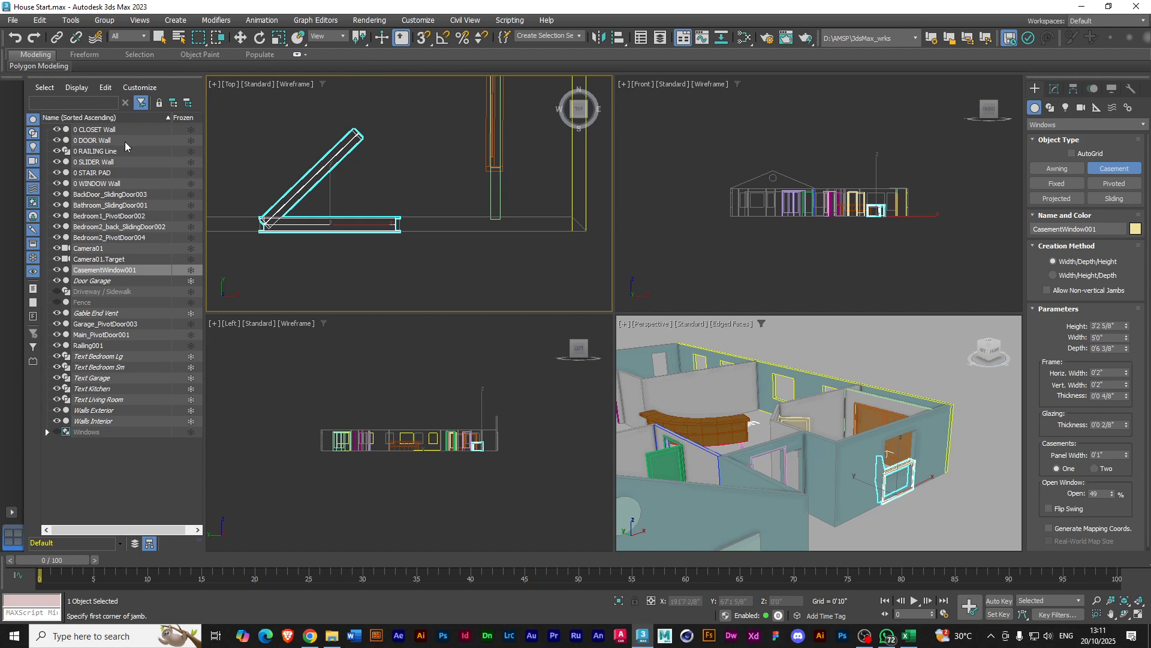
Raise the casement window along Z to about 3'2 2/8" so it sits in the Bedroom's front wall opening
click(239, 37)
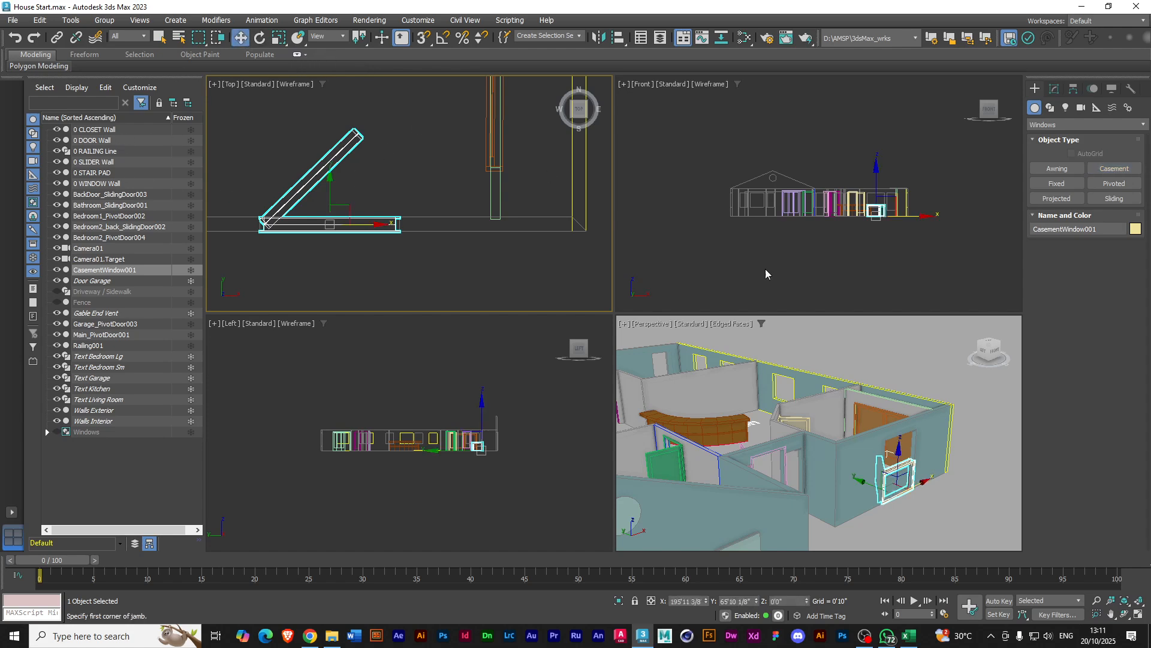
click(899, 456)
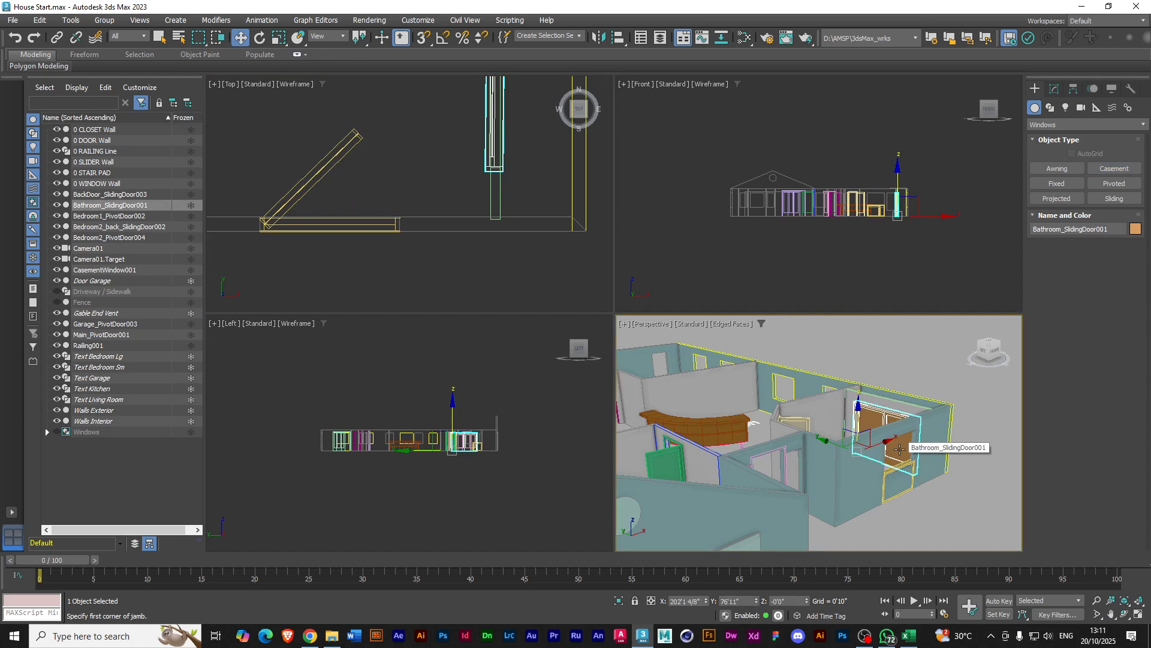
click(887, 478)
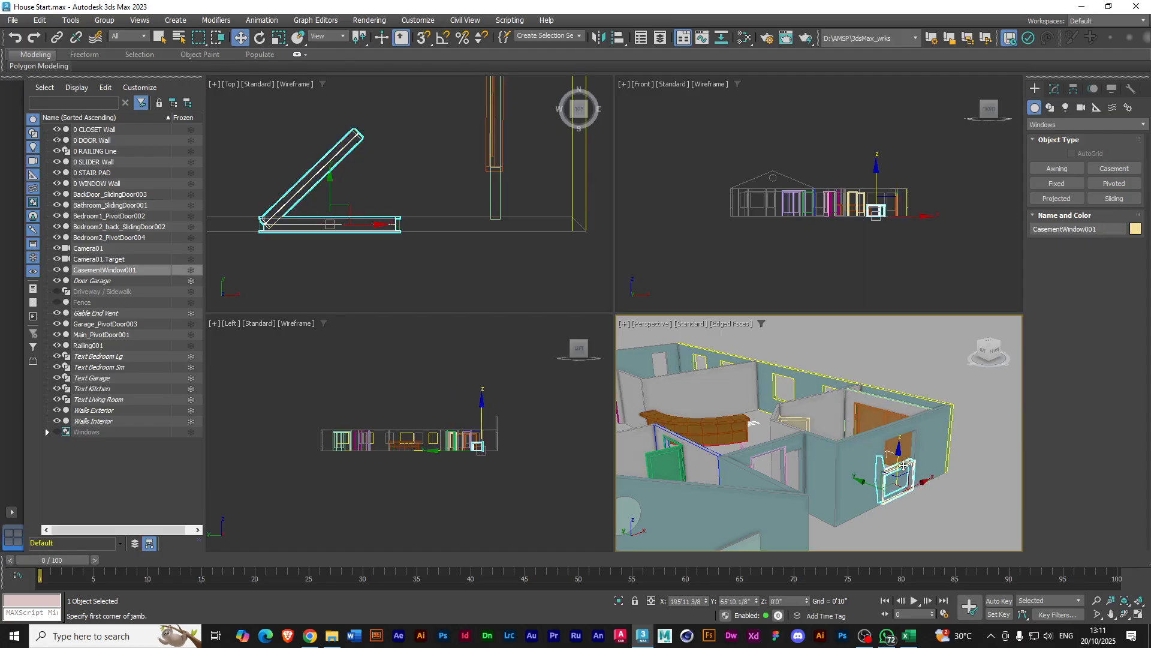
drag(898, 450, 896, 429)
key(z)
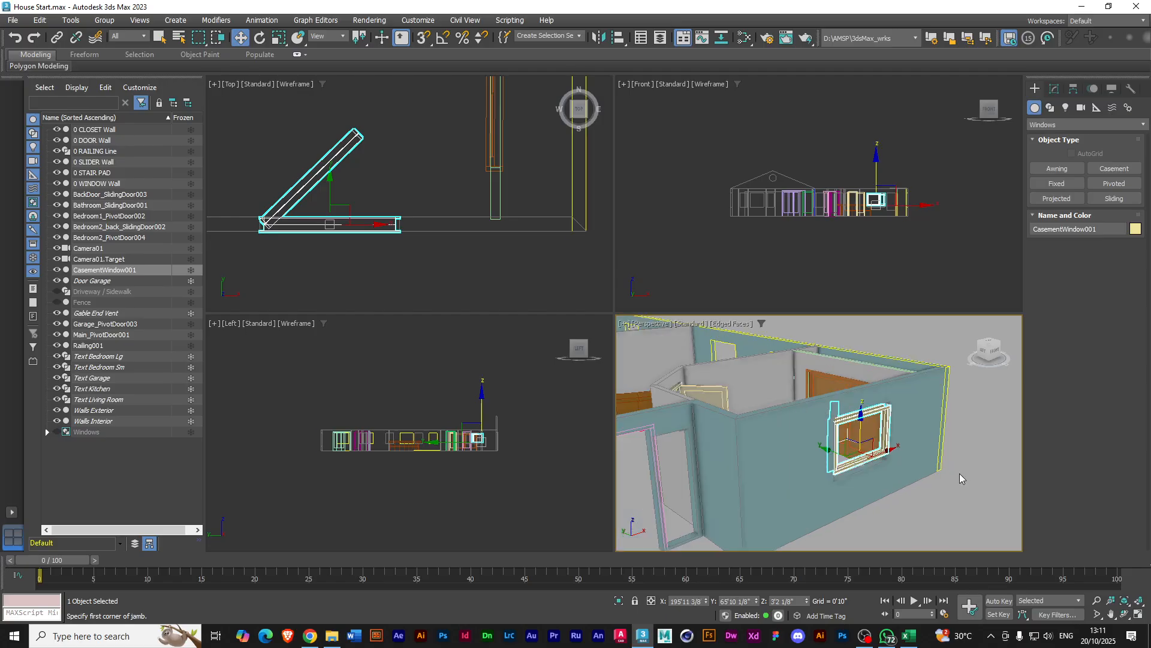
alt+middle_drag(872, 447, 802, 409)
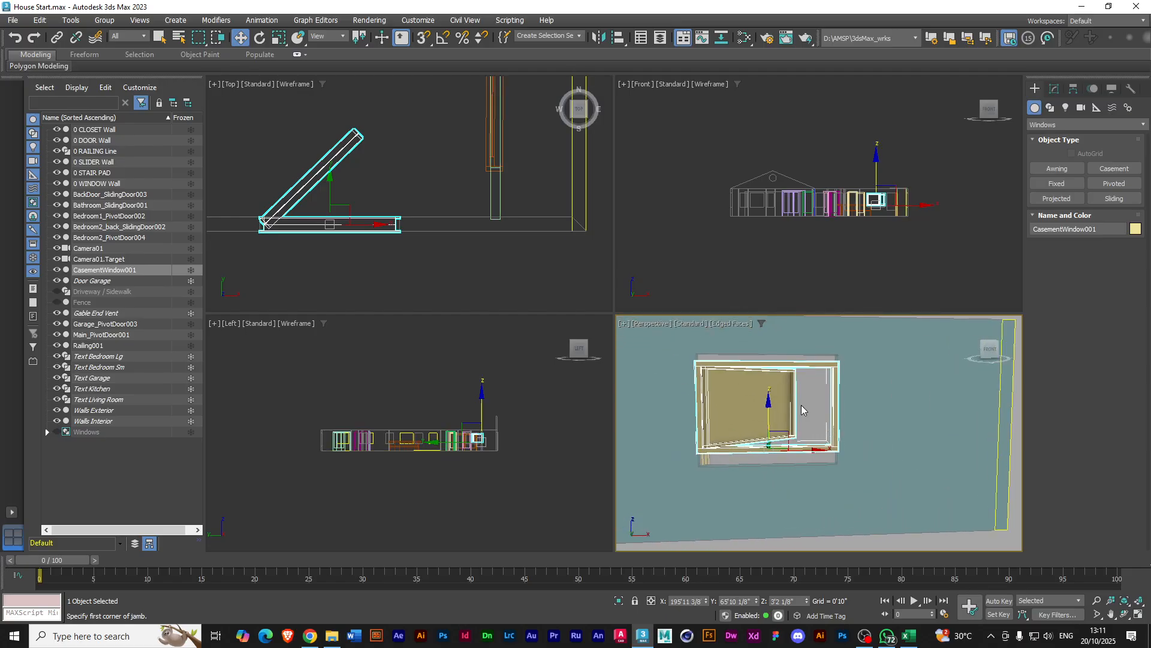
Increase the casement window's height to about 4'2 7/8" and lower it to about 2'6 3/8" on Z to fill the wall opening
click(1055, 89)
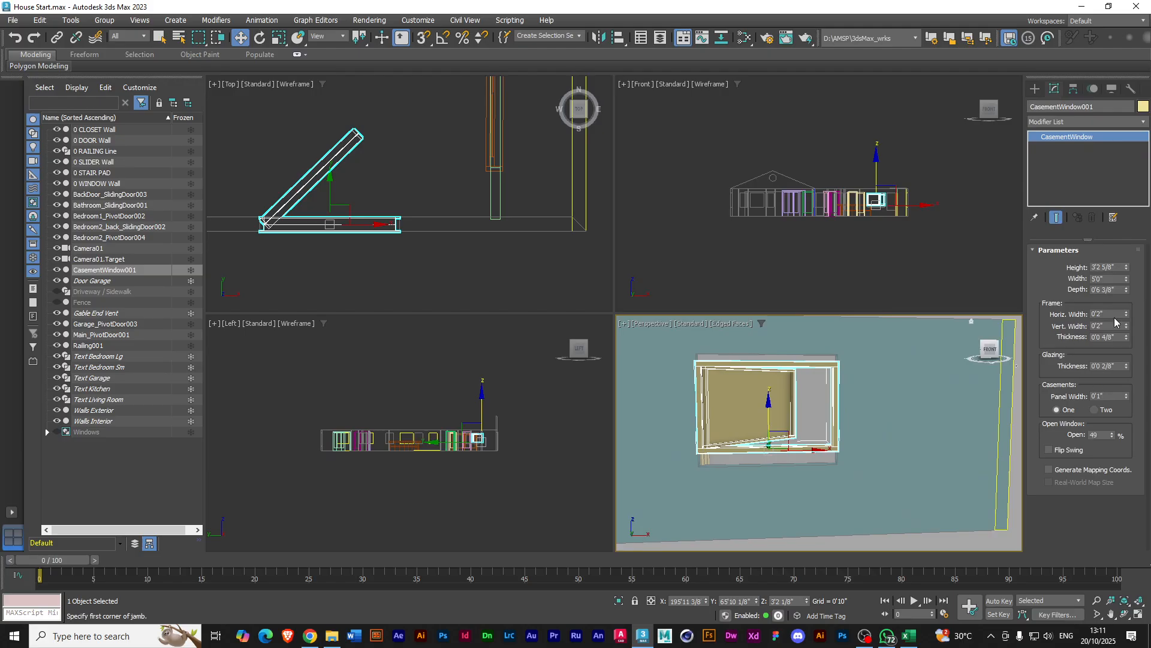
drag(1126, 268, 1126, 246)
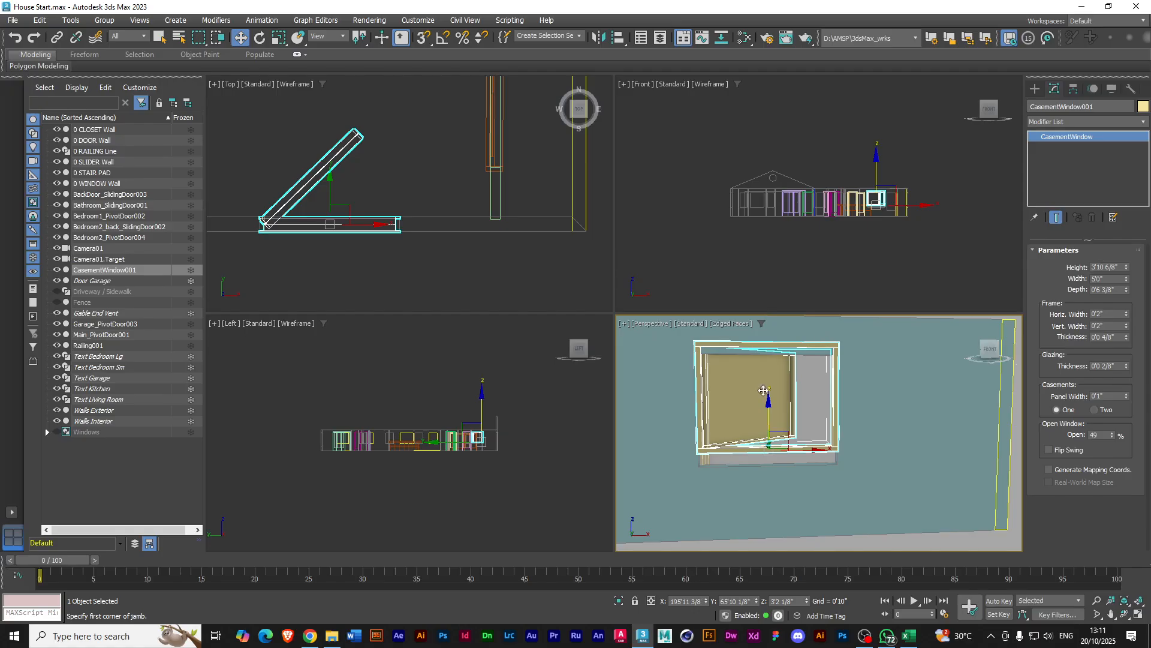
drag(769, 403, 768, 421)
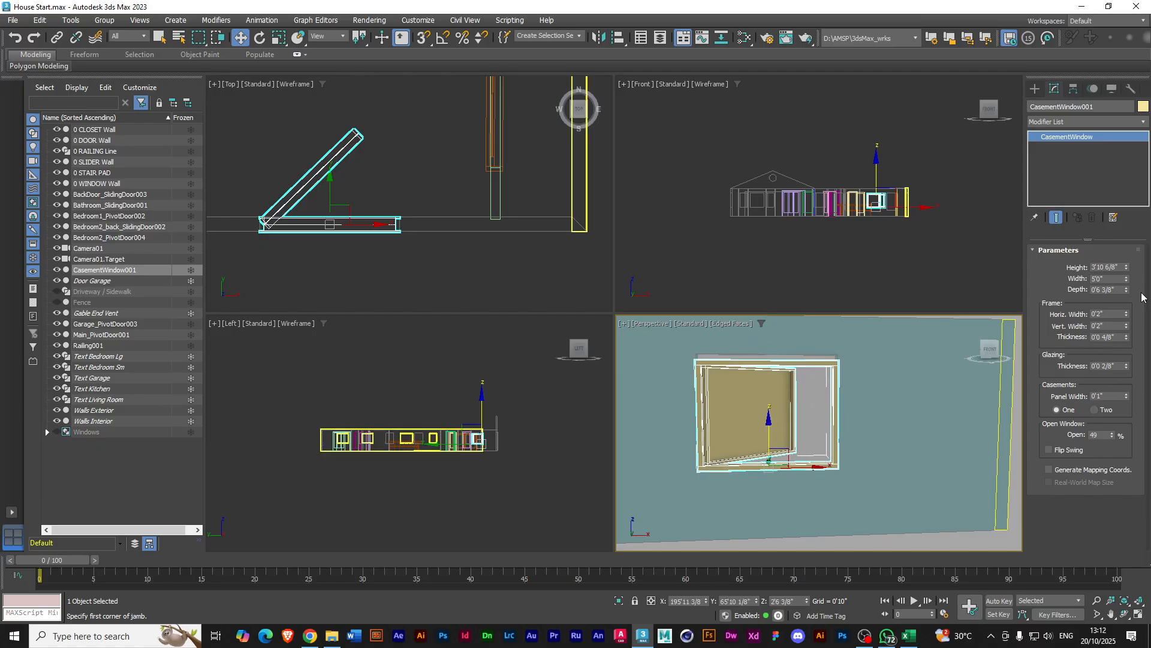
drag(1127, 269, 1124, 261)
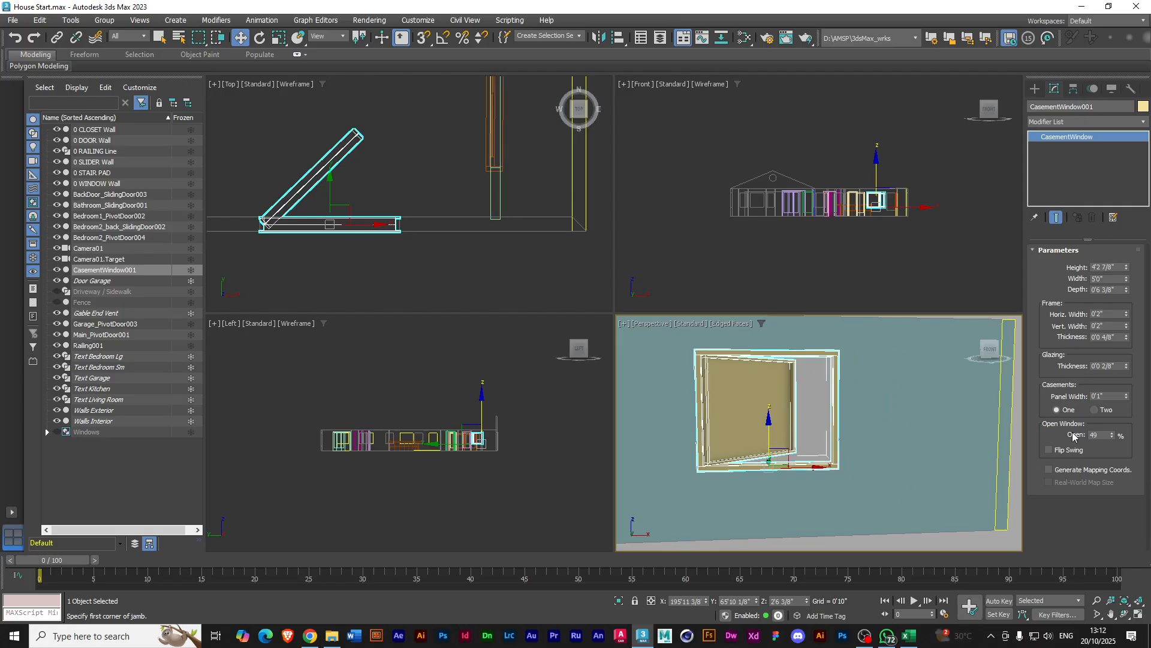
Give the casement window two casements and flip their swing so they open outward
click(1048, 450)
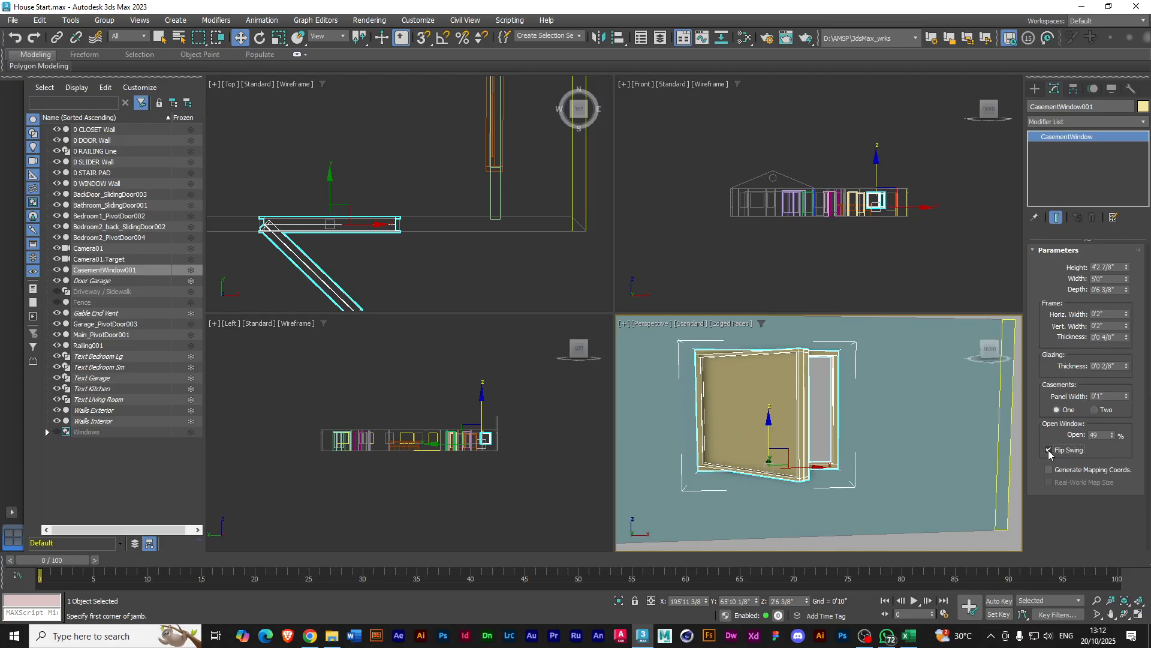
click(1048, 450)
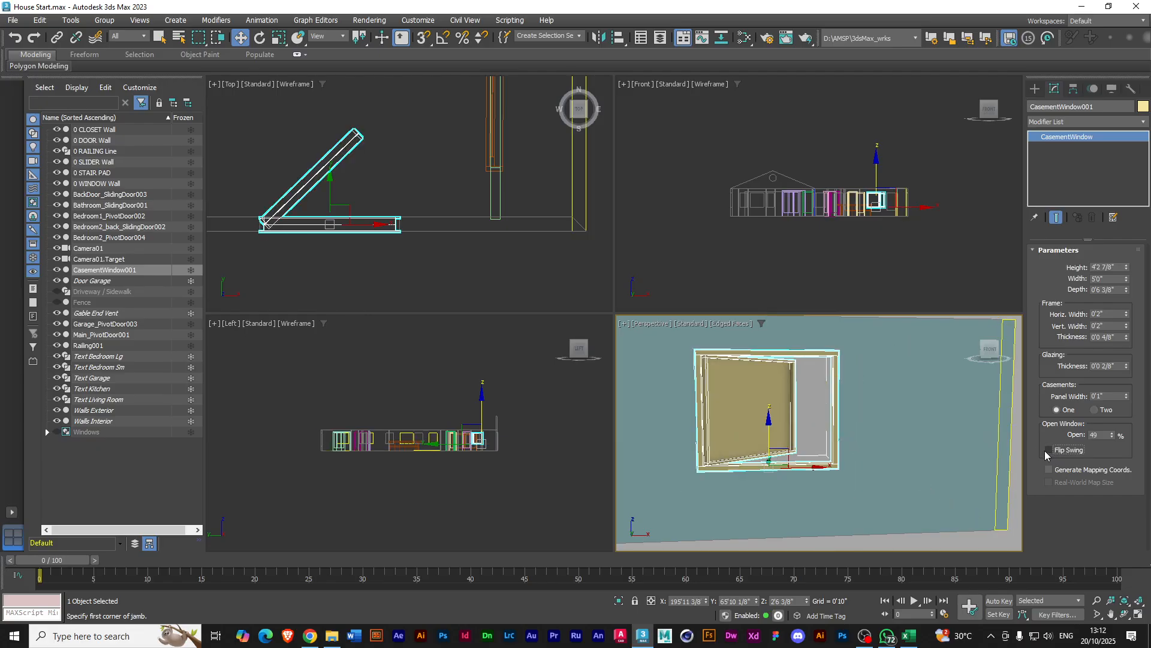
click(1096, 410)
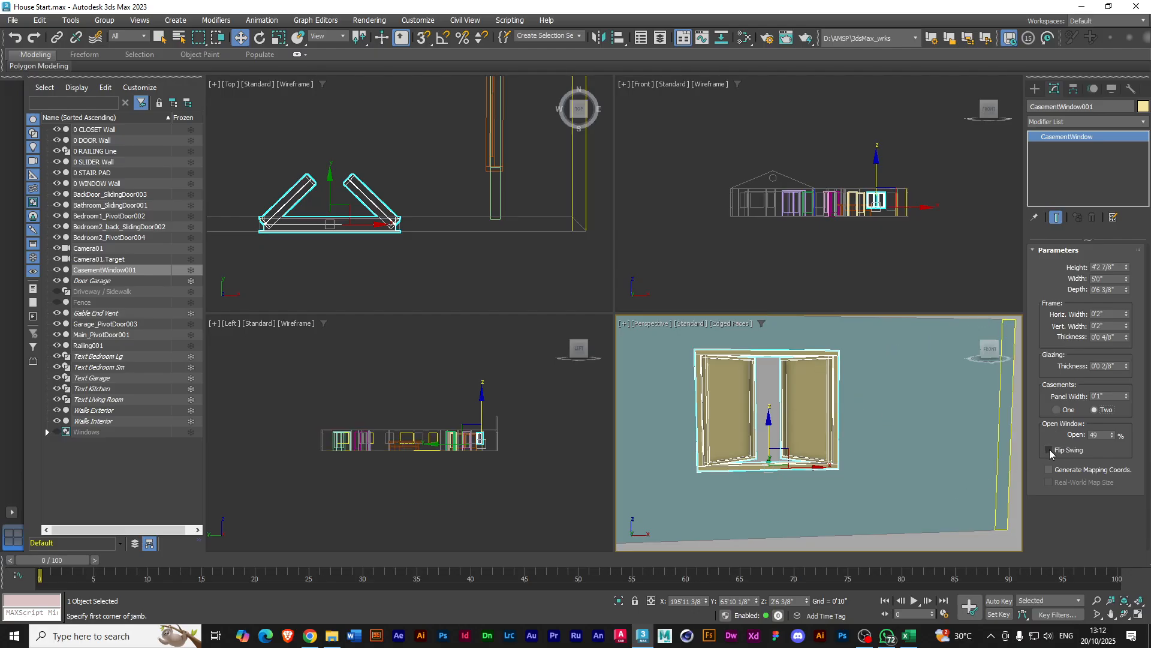
click(1047, 450)
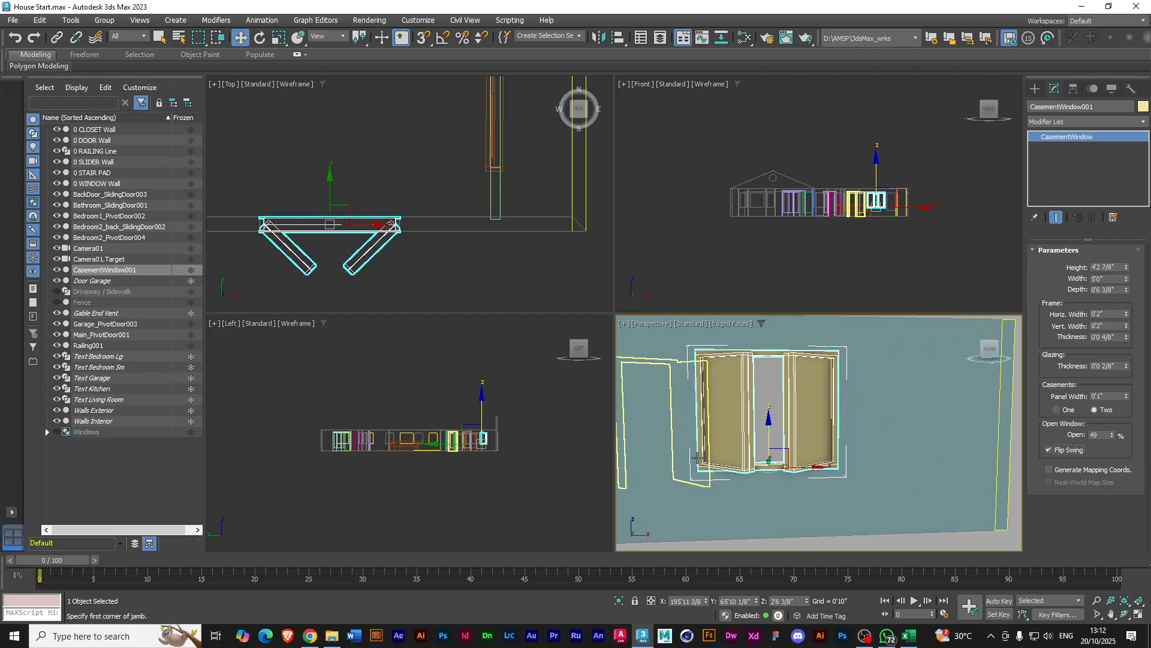
Set the casement window's glazing thickness to 0'0 3/8" and its frame thickness to 0'2 2/8"
alt+middle_drag(684, 475, 774, 550)
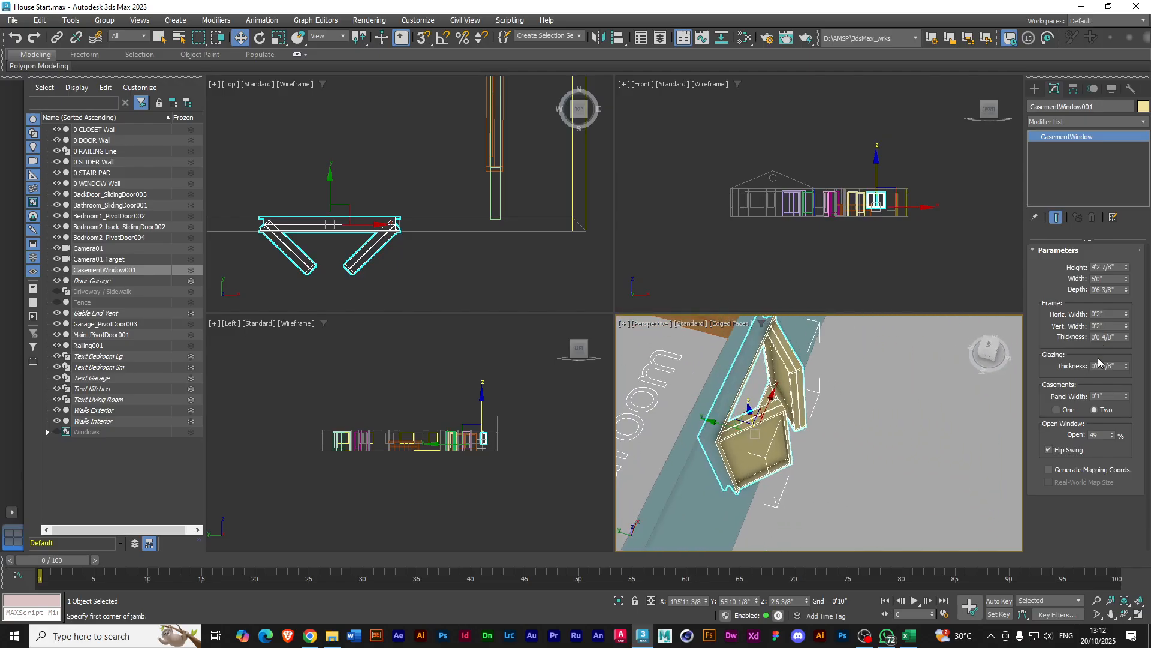
mouse_move(1126, 367)
mouse_down()
mouse_move(1126, 384)
mouse_move(1124, 345)
mouse_move(1124, 355)
mouse_up()
drag(1126, 340, 1105, 234)
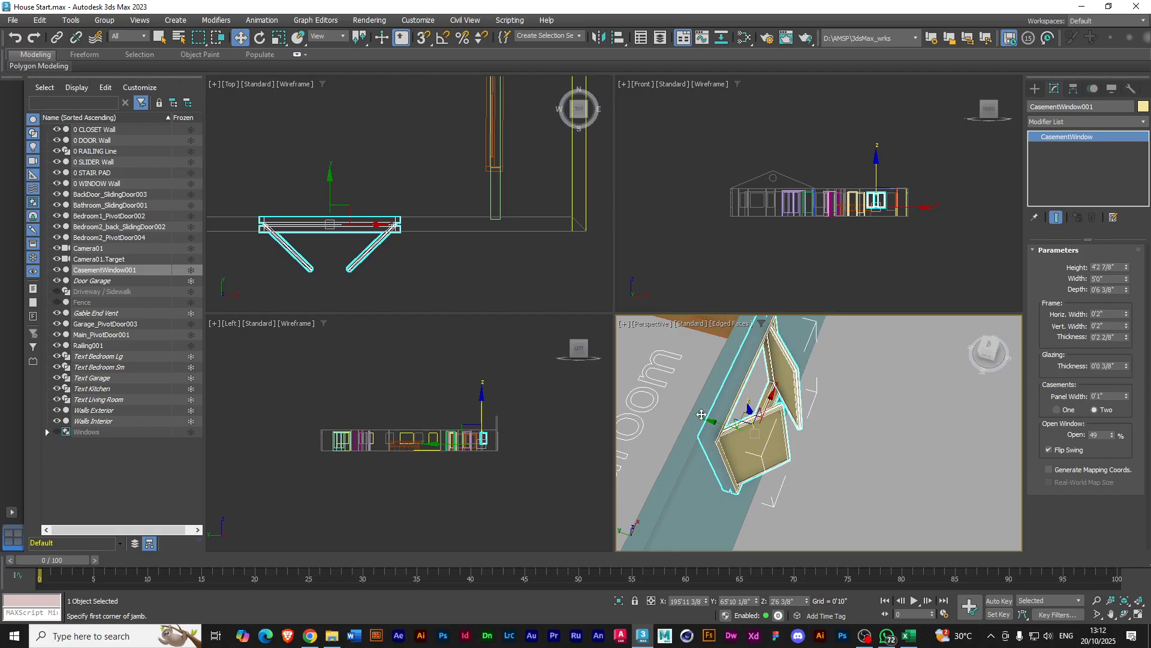
Deselect the window, maximize the Perspective viewport and bring the whole house back into view
click(757, 483)
alt+middle_drag(767, 480, 740, 498)
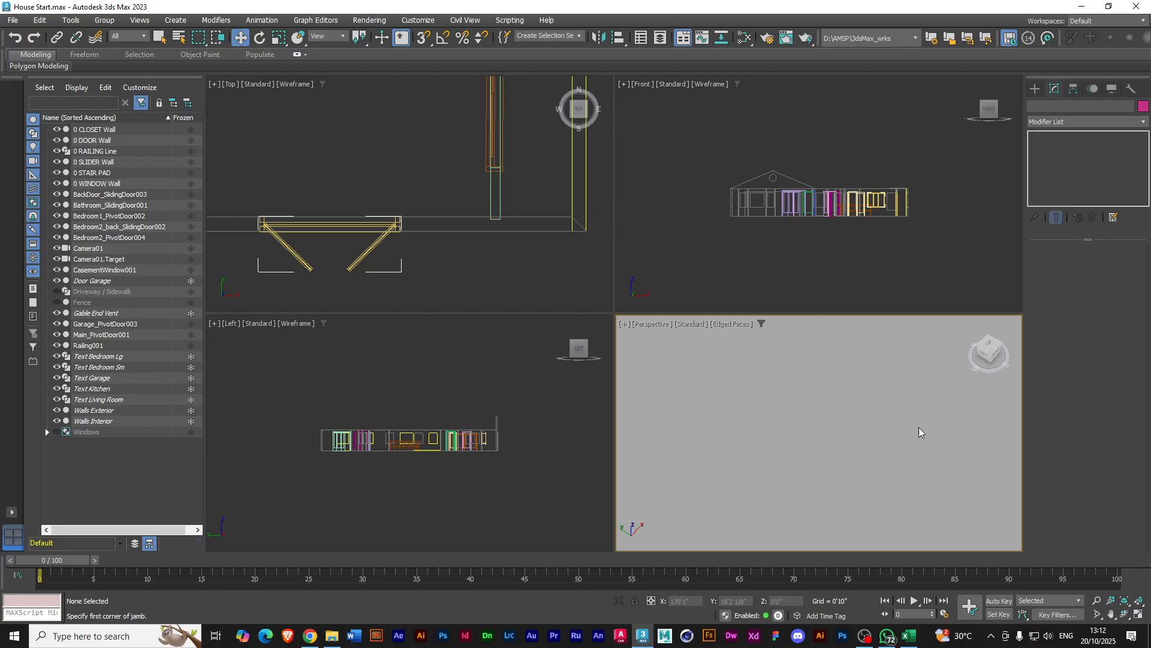
click(994, 355)
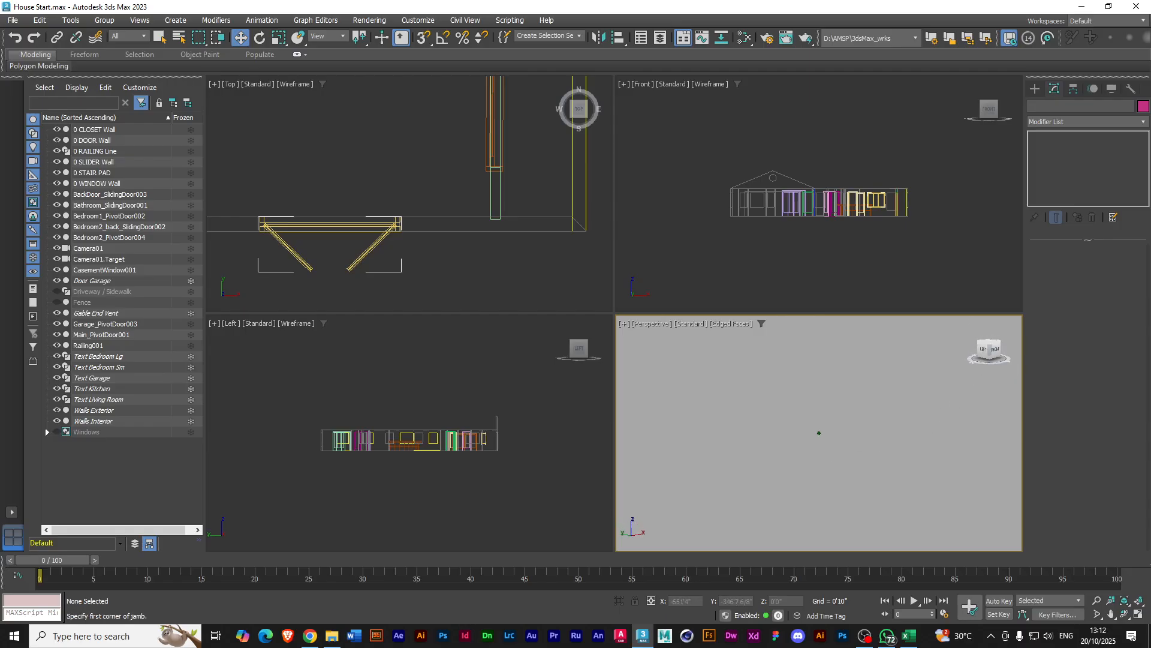
click(990, 341)
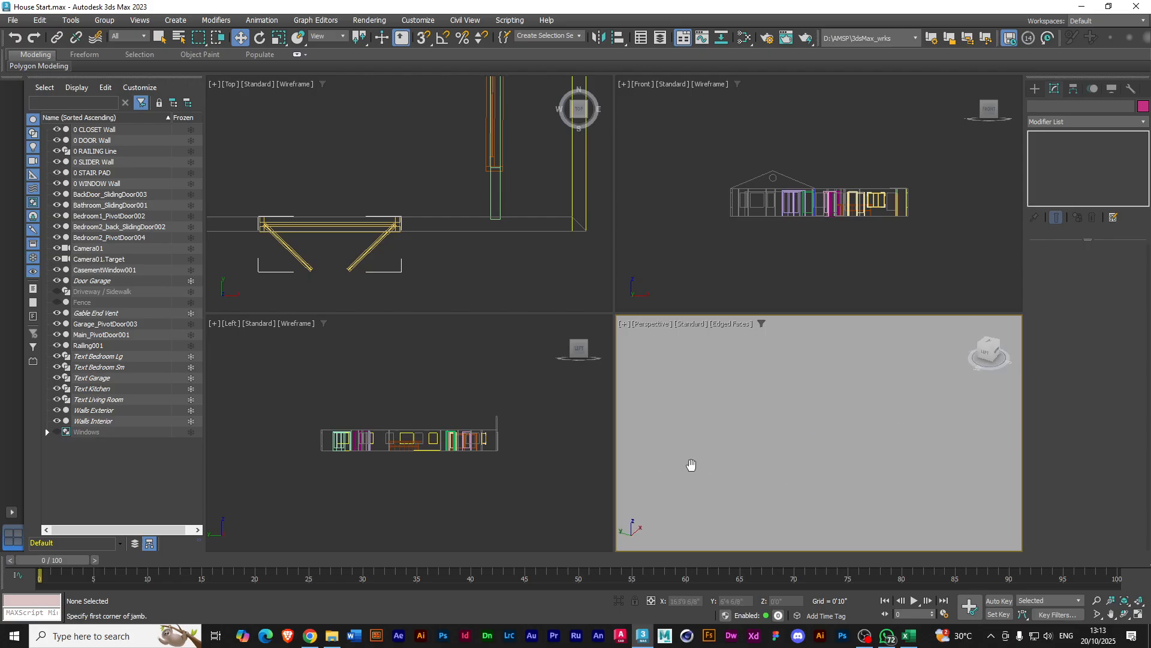
key(alt+w)
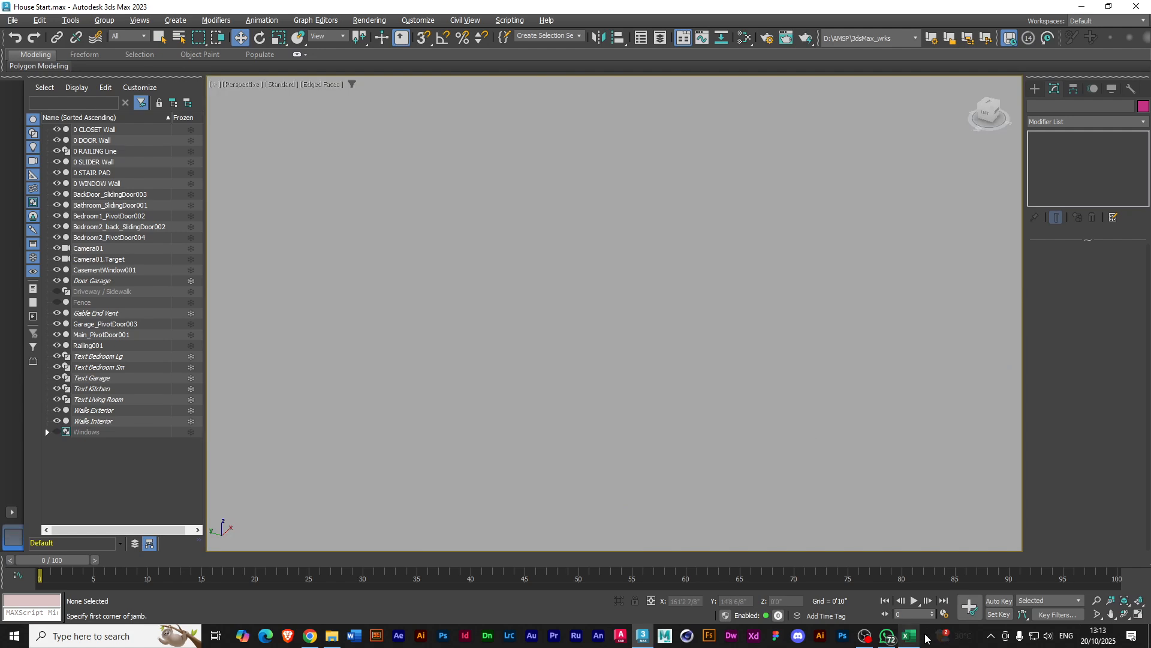
click(1111, 601)
drag(671, 303, 691, 340)
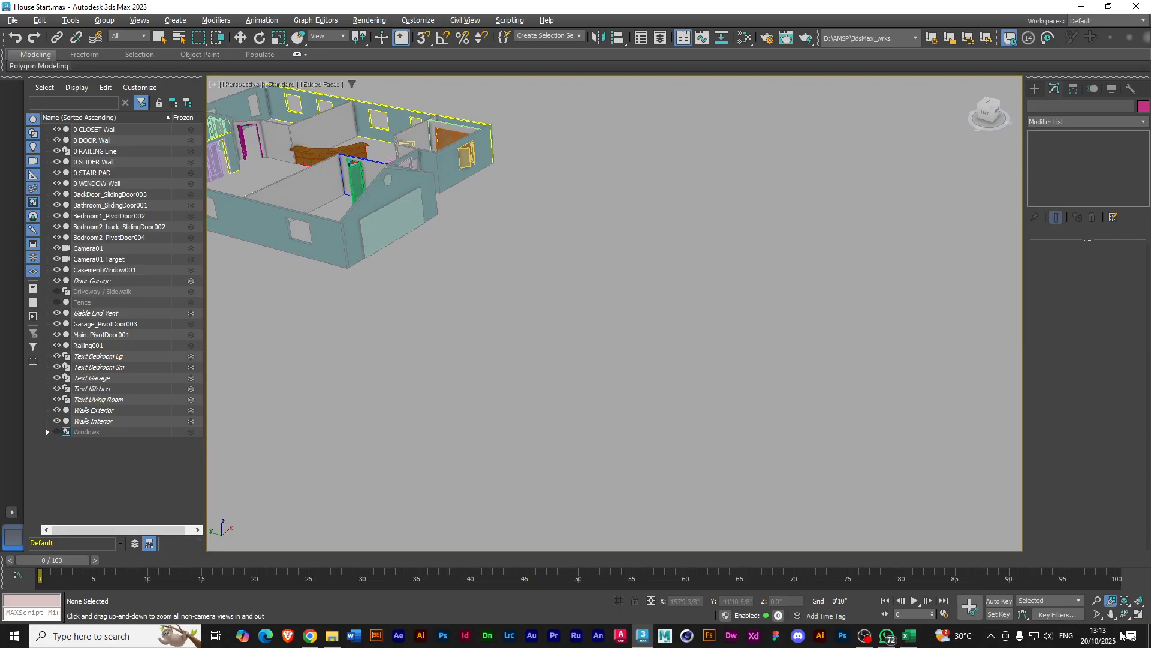
click(1112, 614)
drag(378, 162, 648, 326)
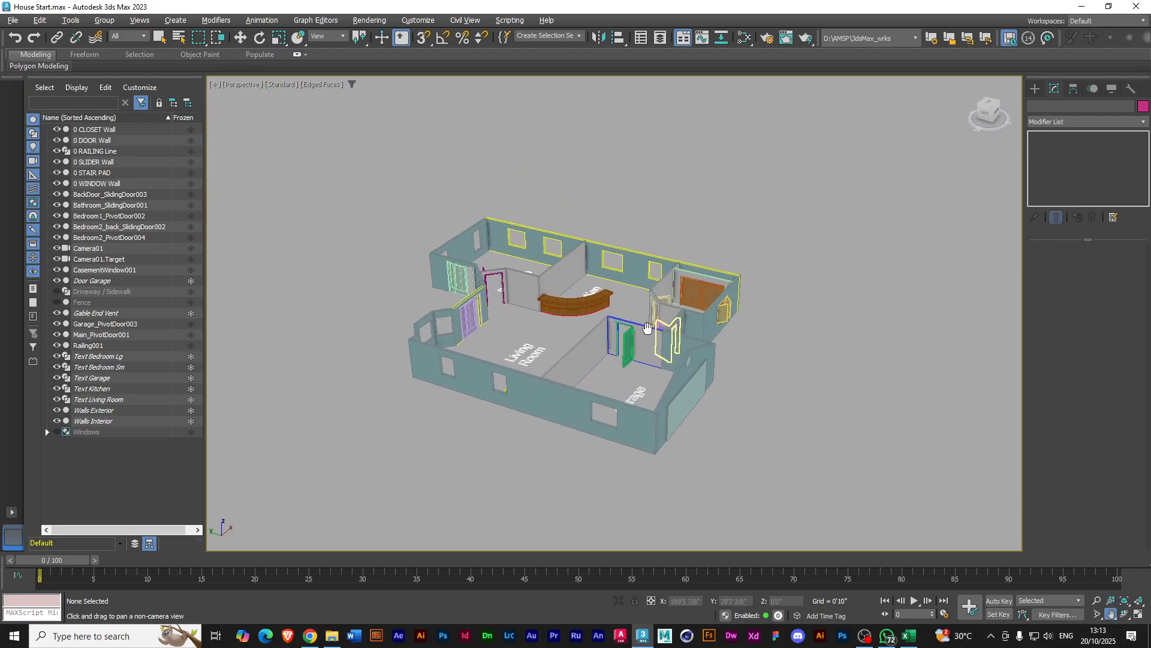
scroll(648, 327, up, 4)
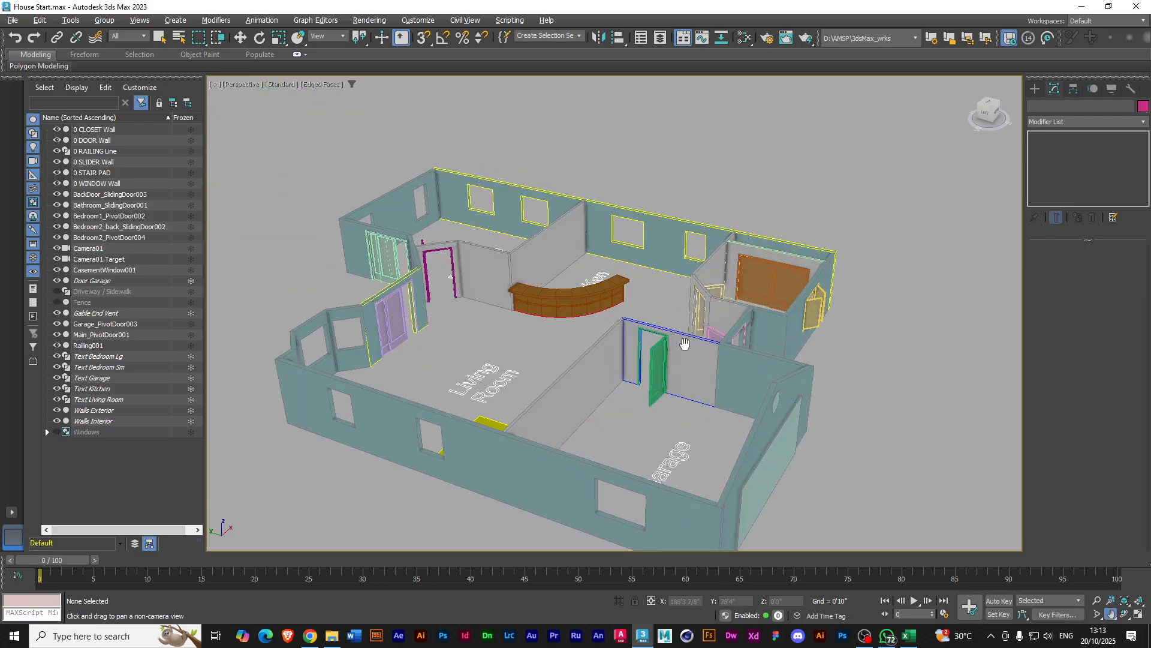
Examine the empty window openings along the house's exterior walls, up to the bedroom's back sliding door
key(w)
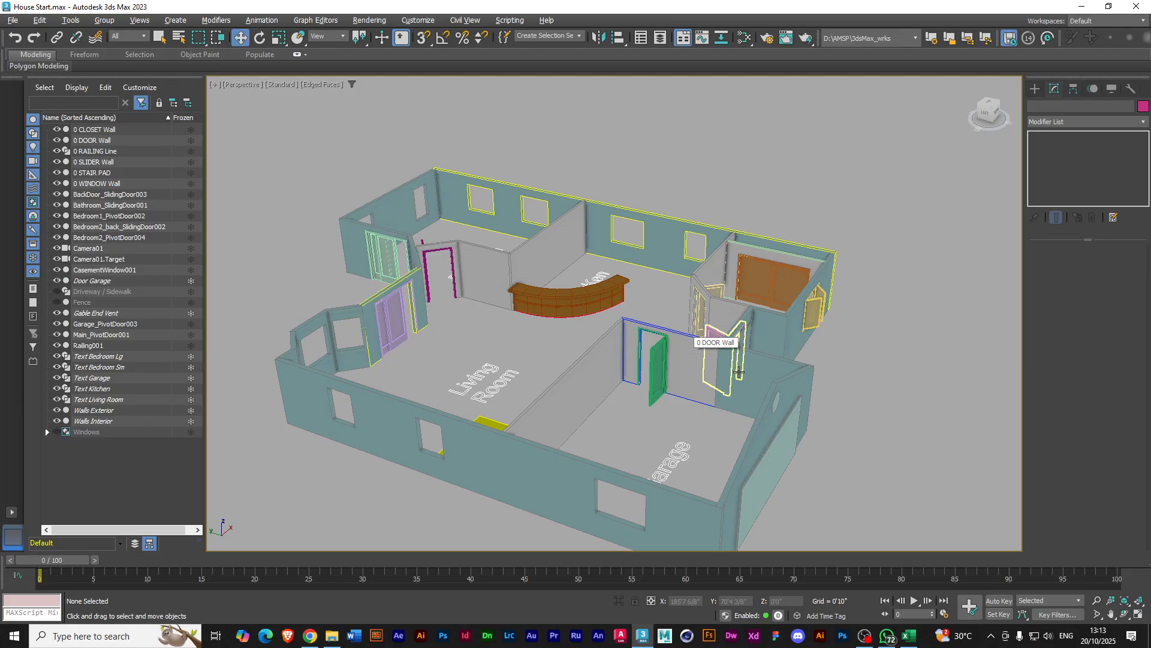
mouse_move(744, 380)
middle_down()
mouse_move(731, 382)
mouse_move(745, 381)
middle_up()
alt+middle_drag(646, 388, 648, 387)
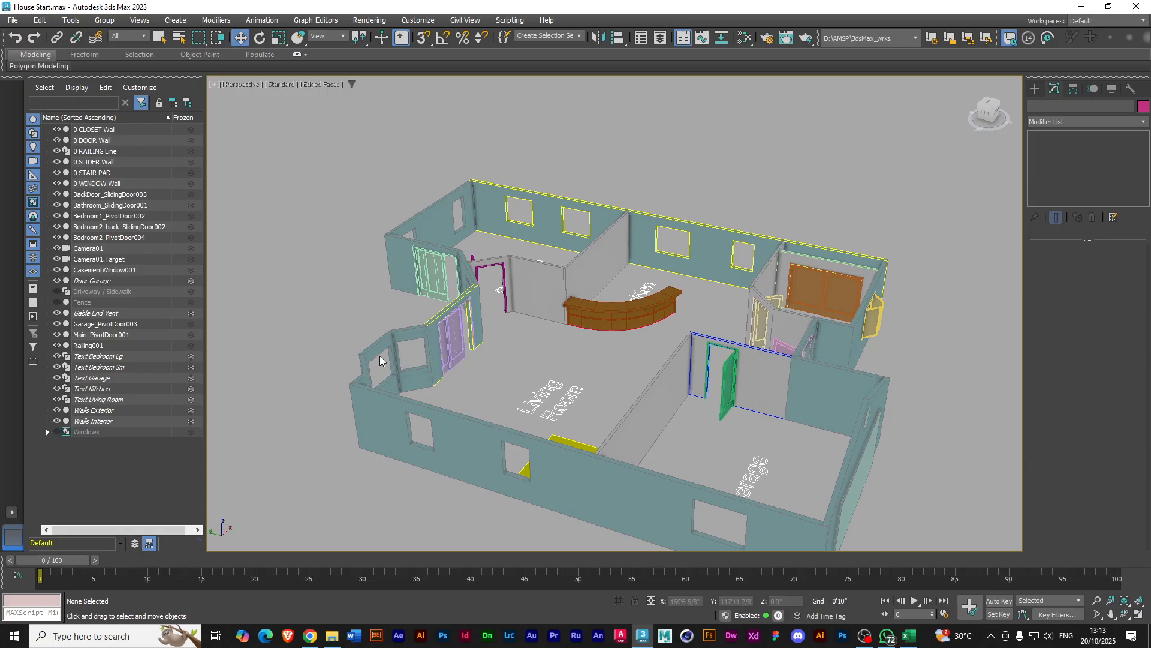
scroll(404, 353, up, 10)
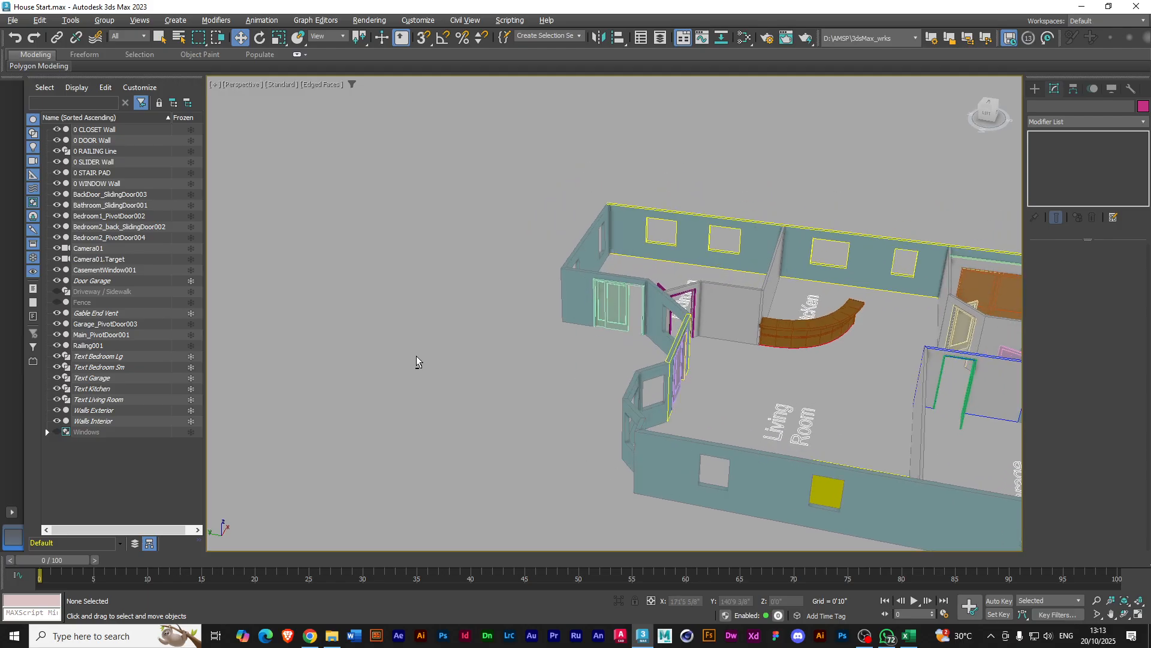
middle_drag(732, 319, 490, 322)
alt+middle_drag(447, 383, 572, 386)
middle_drag(834, 349, 546, 376)
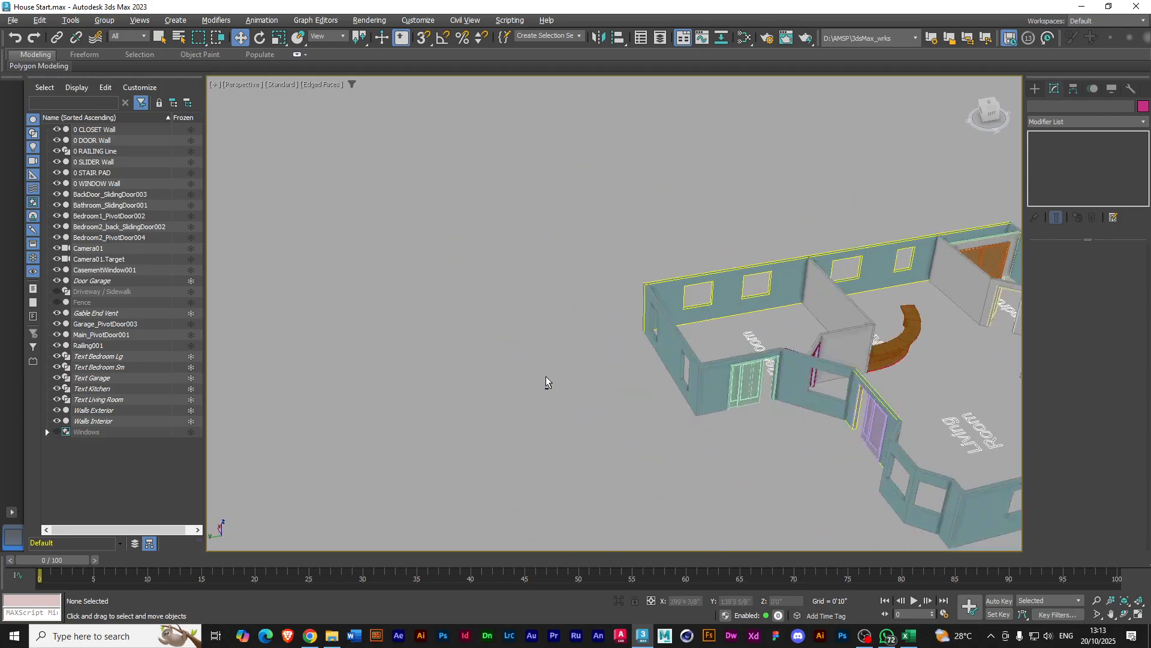
middle_drag(699, 397, 753, 319)
middle_drag(849, 280, 583, 315)
scroll(583, 316, up, 8)
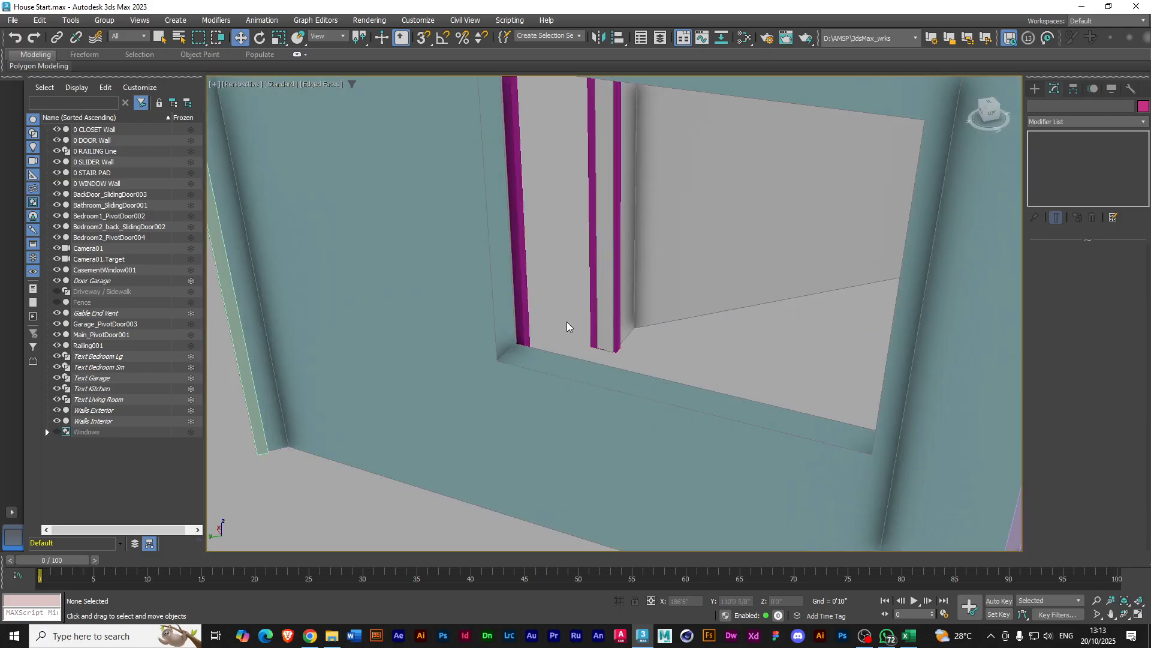
scroll(567, 321, down, 5)
scroll(524, 345, up, 5)
scroll(524, 344, down, 5)
scroll(527, 343, up, 3)
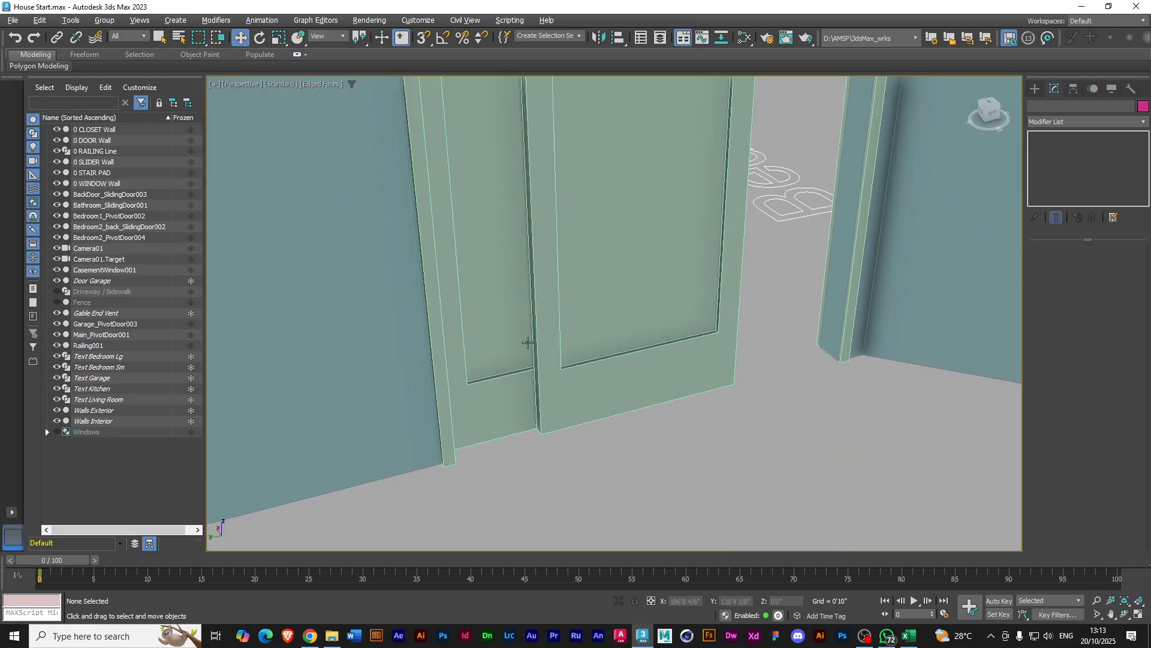
scroll(528, 342, down, 2)
scroll(489, 347, down, 2)
scroll(491, 346, down, 3)
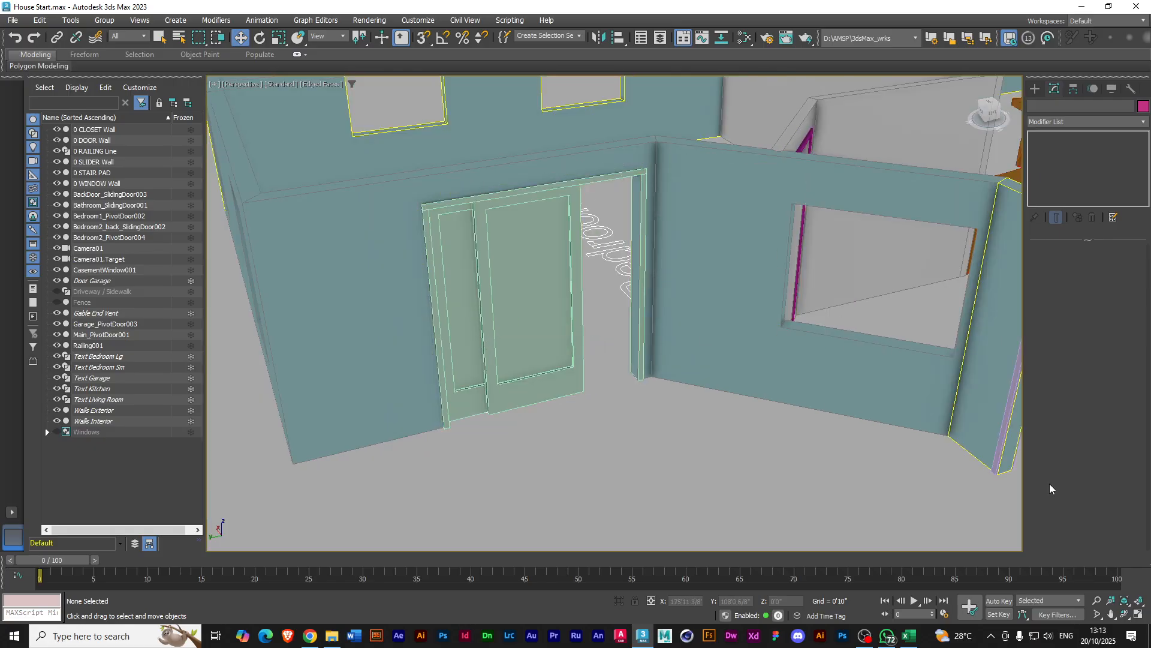
Look through the Orbit tool's variants and orbit the view to the bedroom's side wall openings beside the sliding door
click(1129, 618)
drag(1128, 621, 1124, 560)
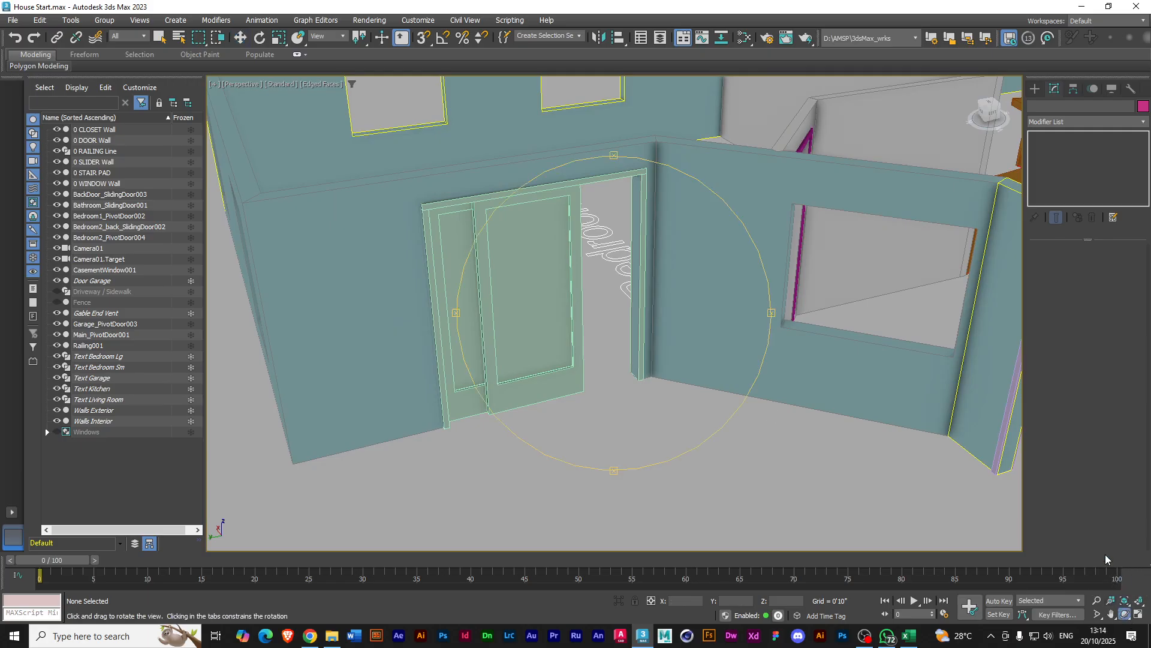
click(1128, 618)
drag(1131, 622, 1128, 574)
drag(626, 305, 624, 307)
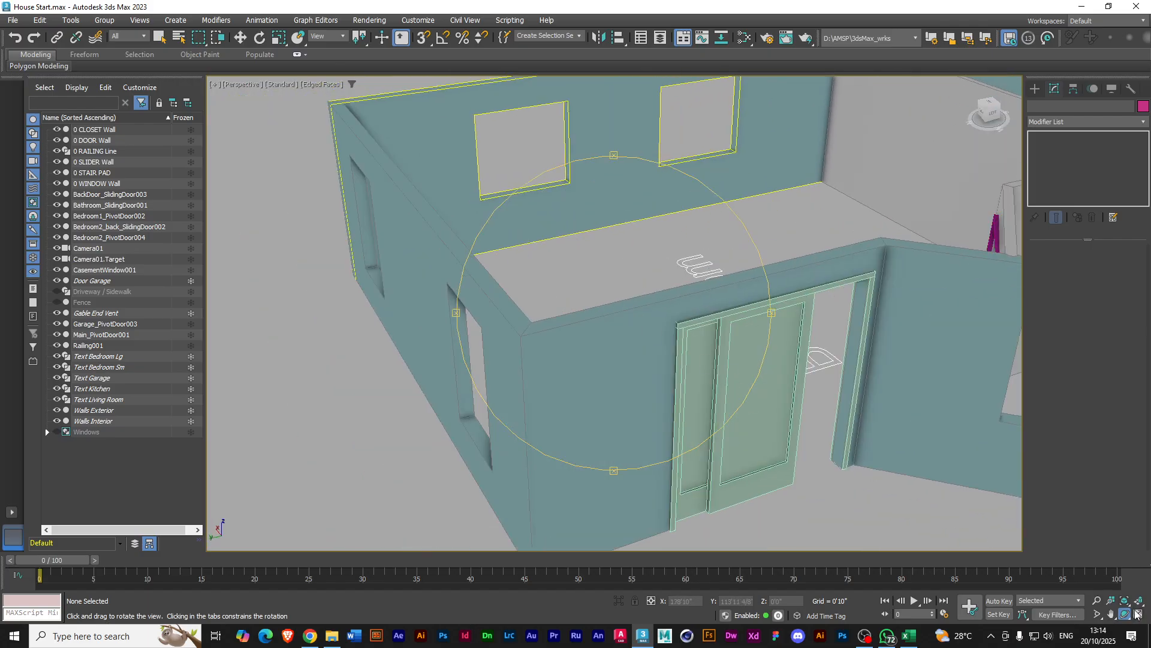
drag(1126, 616, 1127, 576)
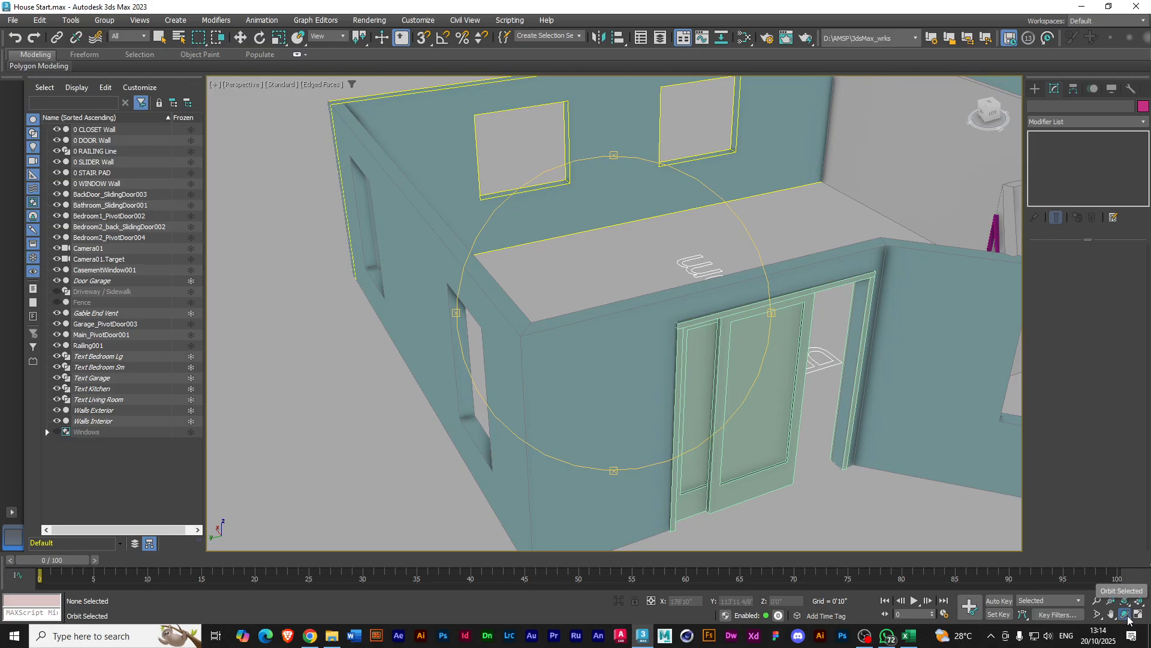
key(w)
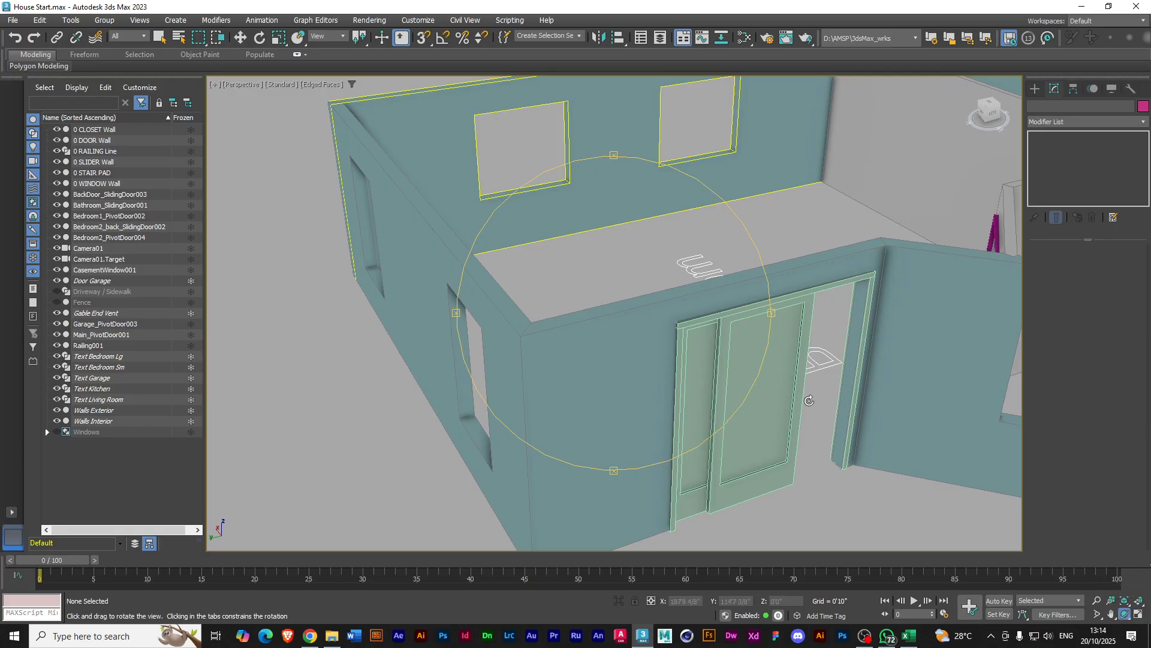
Examine the window openings along the exterior walls from the bedroom past the sliding doors to the living room's bay
alt+middle_drag(619, 337, 626, 340)
middle_drag(738, 364, 458, 224)
middle_drag(513, 383, 621, 386)
scroll(626, 397, down, 4)
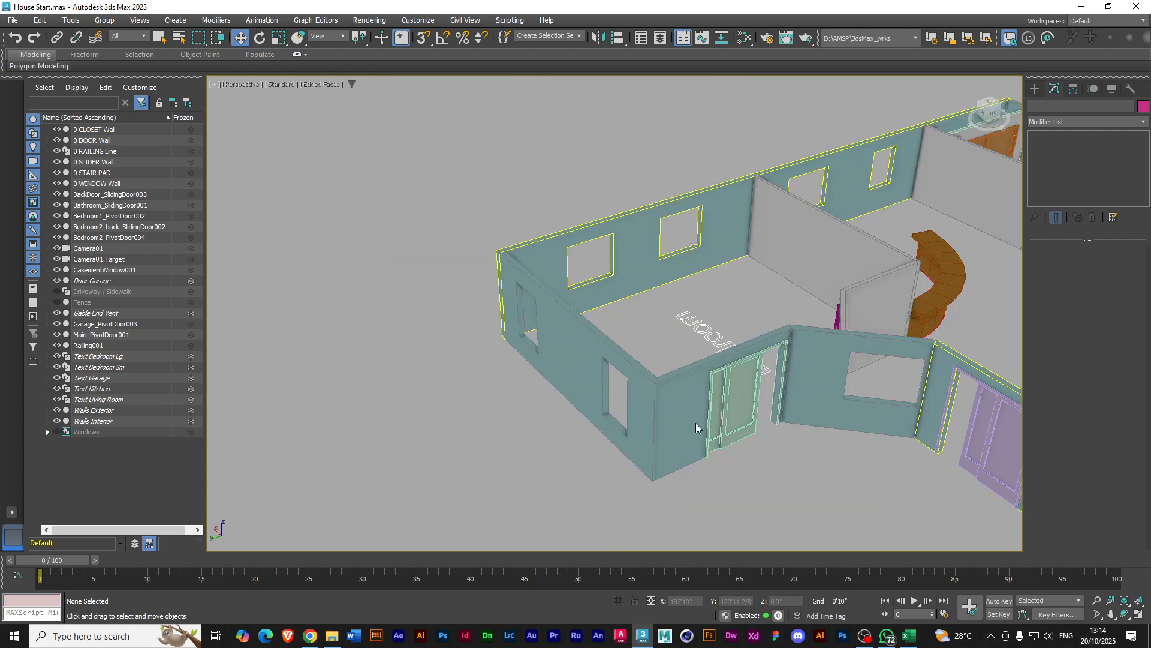
middle_drag(861, 411, 694, 367)
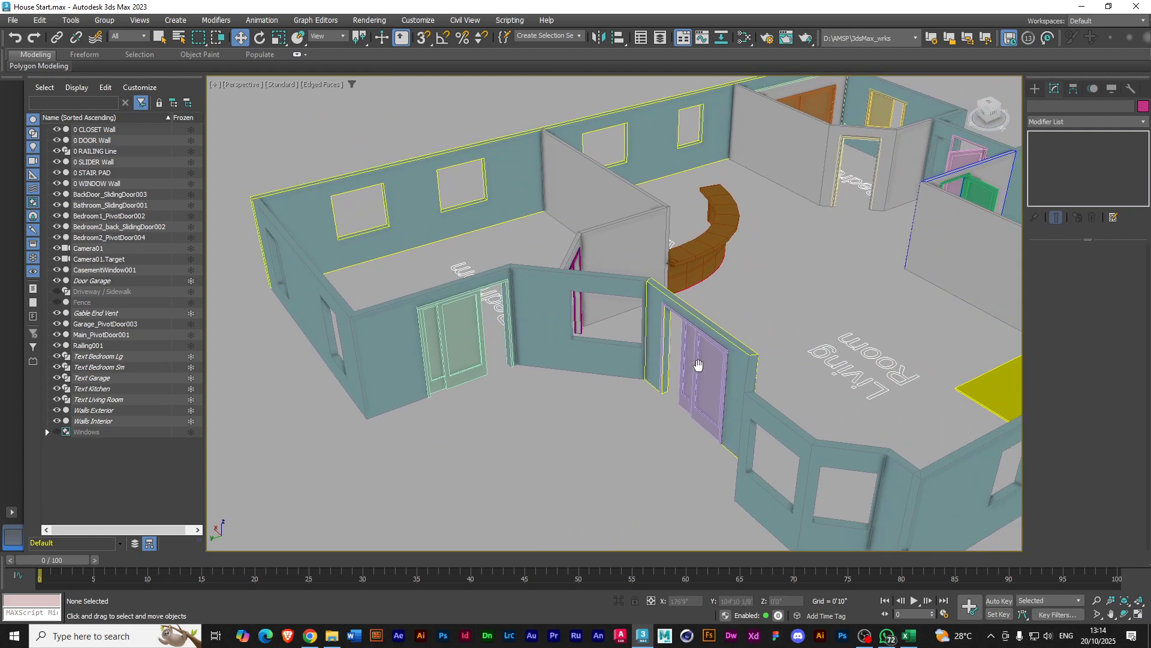
alt+middle_drag(729, 463, 727, 458)
middle_drag(810, 366, 747, 408)
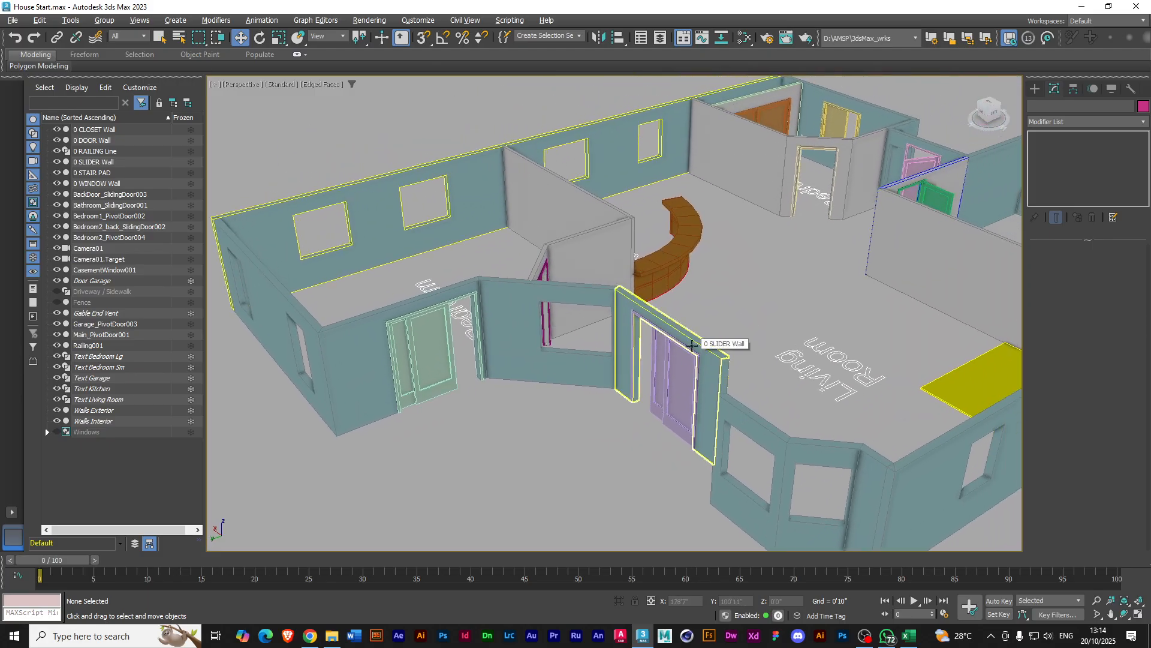
Restore the four-viewport layout and frame the living room's bay wall in the Top viewport
key(alt+w)
scroll(406, 192, down, 6)
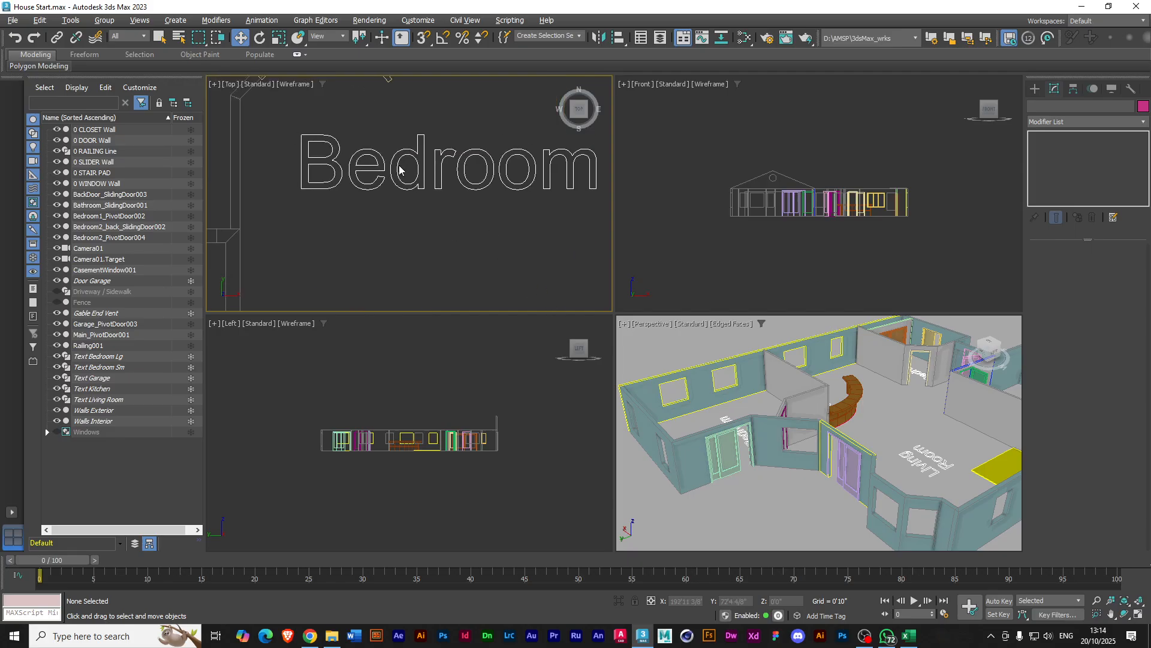
scroll(460, 211, down, 3)
middle_drag(421, 174, 475, 275)
scroll(457, 213, up, 4)
middle_drag(447, 196, 445, 246)
scroll(376, 229, up, 3)
middle_drag(350, 216, 407, 249)
scroll(408, 250, up, 2)
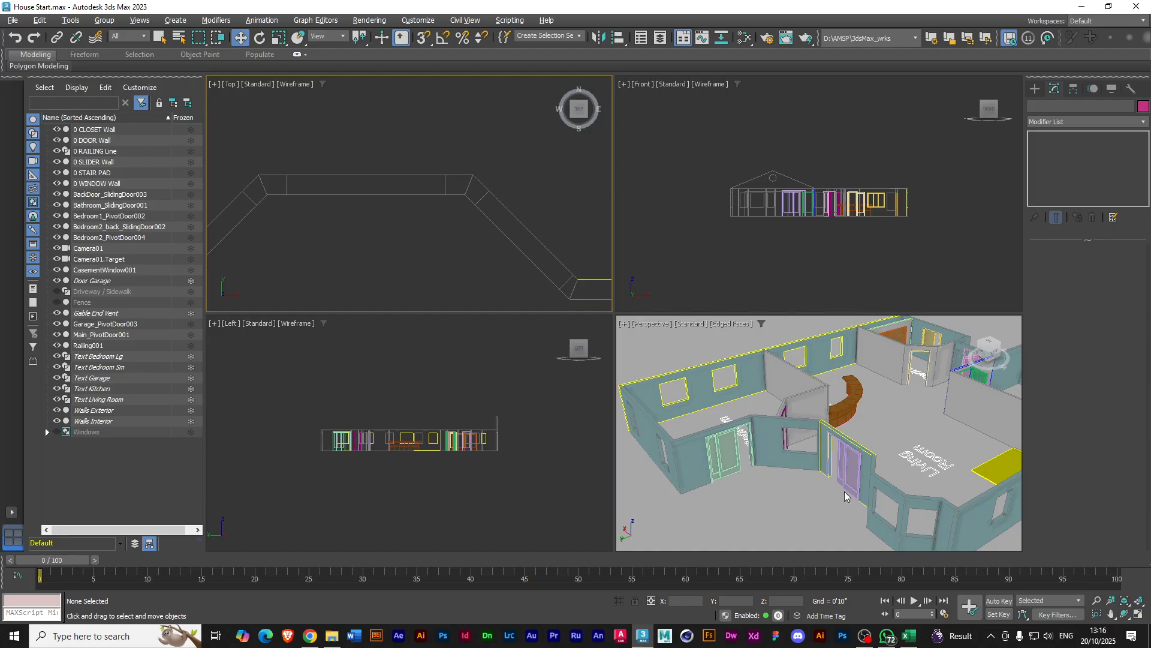
scroll(897, 513, up, 5)
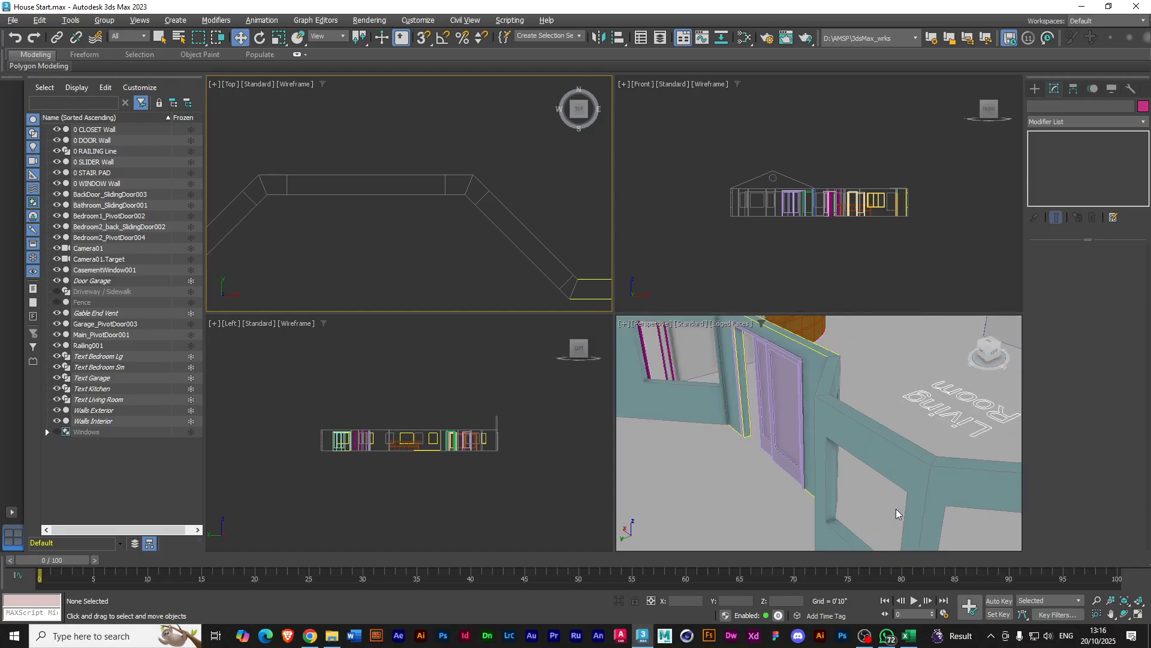
alt+middle_drag(707, 415, 731, 447)
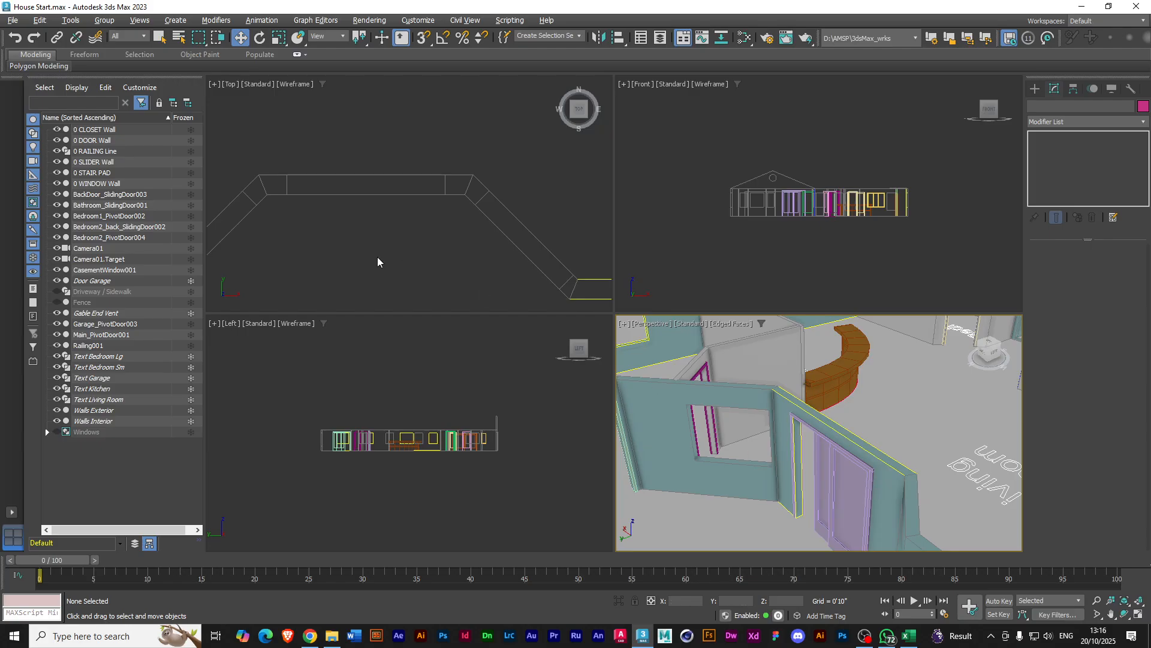
scroll(394, 193, down, 7)
middle_drag(368, 246, 380, 206)
scroll(371, 212, up, 5)
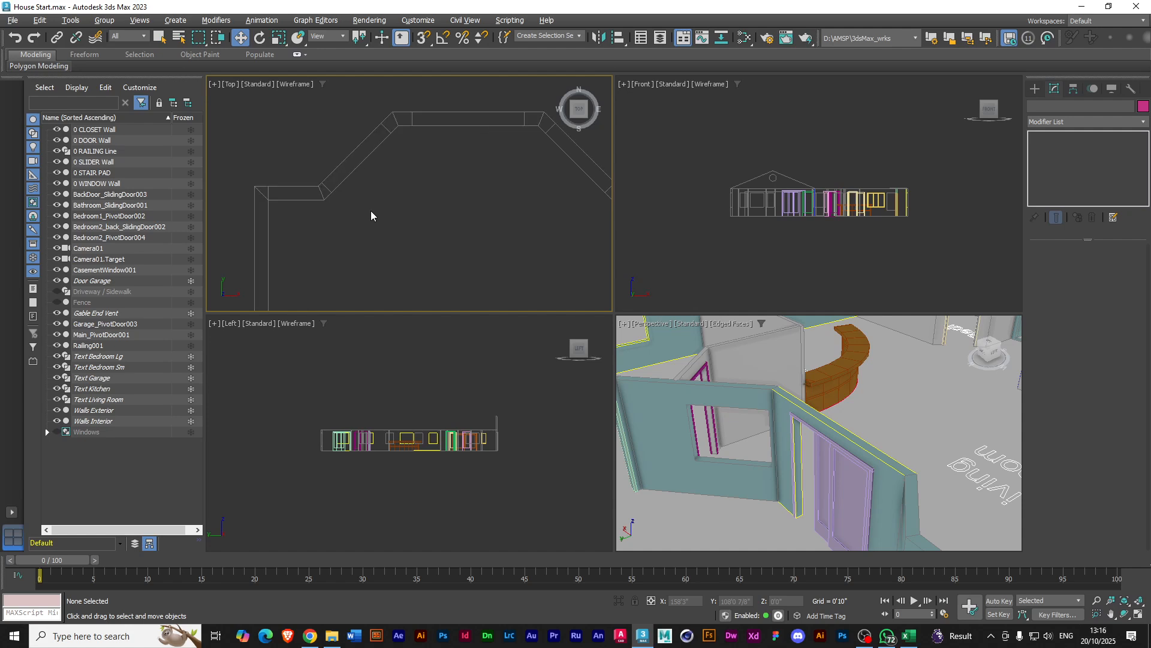
scroll(371, 211, up, 2)
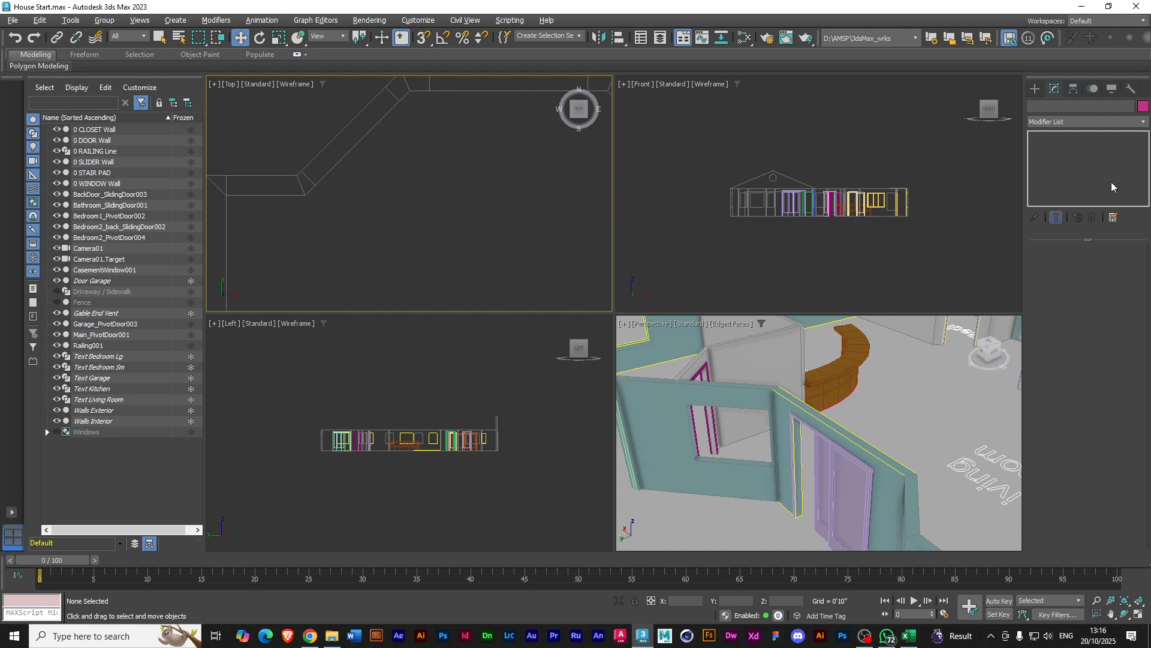
Create a fixed window in the bay's west diagonal wall opening, about 3'0 1/8" wide, 0'6 2/8" deep and 4'7 4/8" high
click(1032, 90)
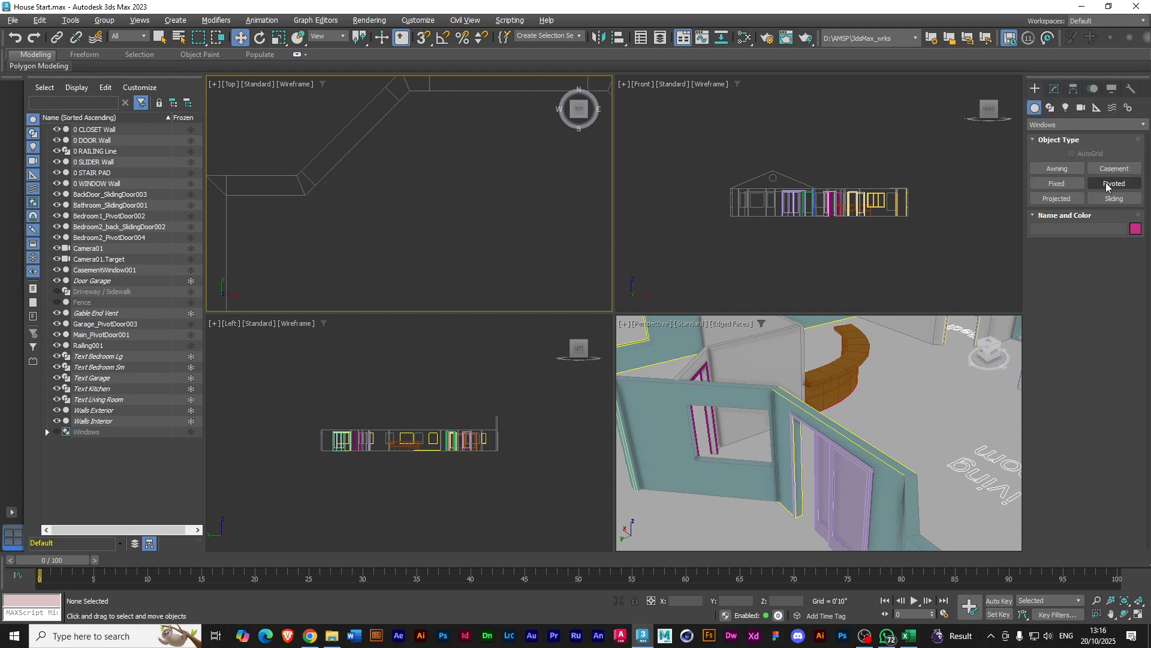
click(1056, 184)
middle_drag(382, 160, 321, 244)
scroll(342, 249, up, 5)
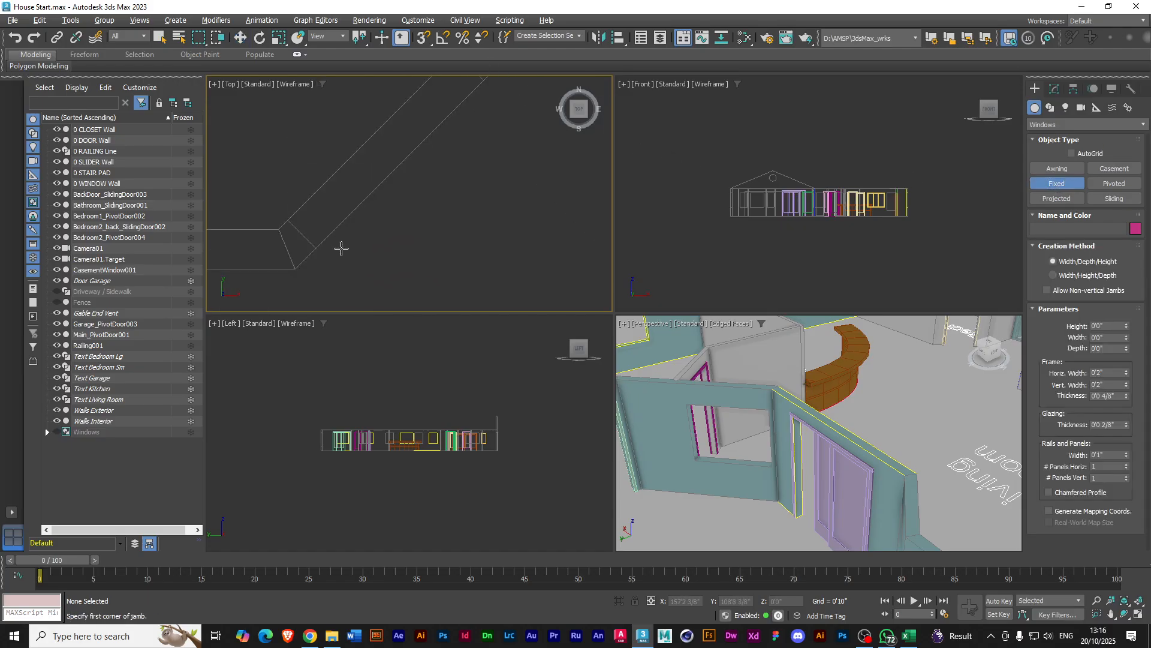
scroll(341, 223, down, 2)
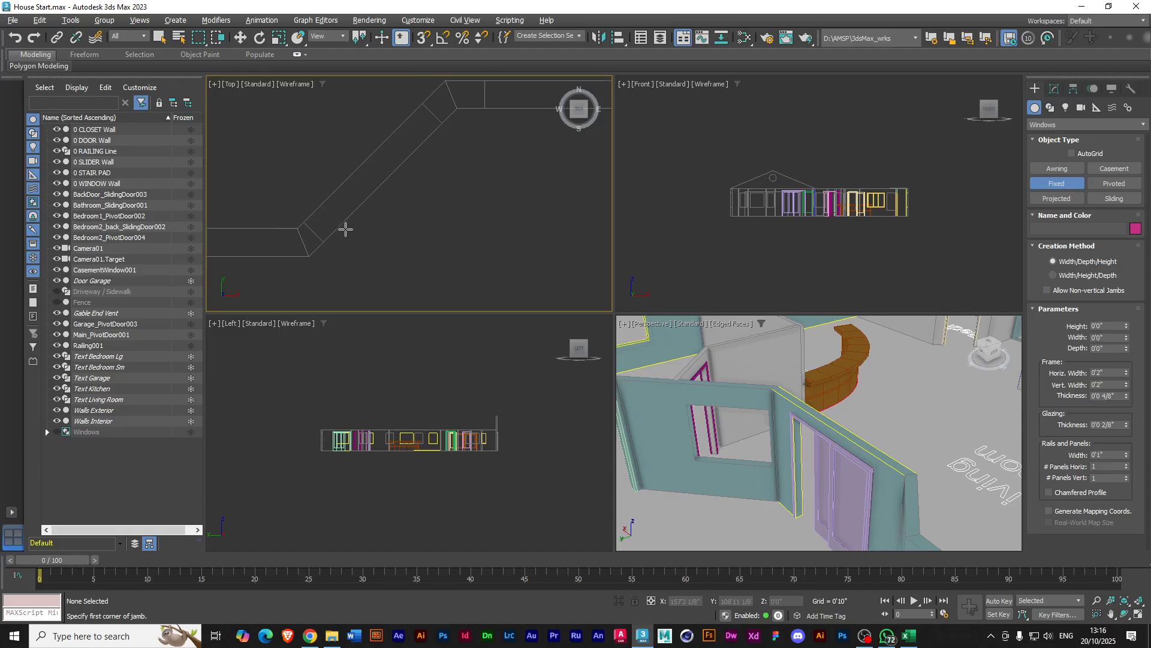
drag(304, 221, 423, 106)
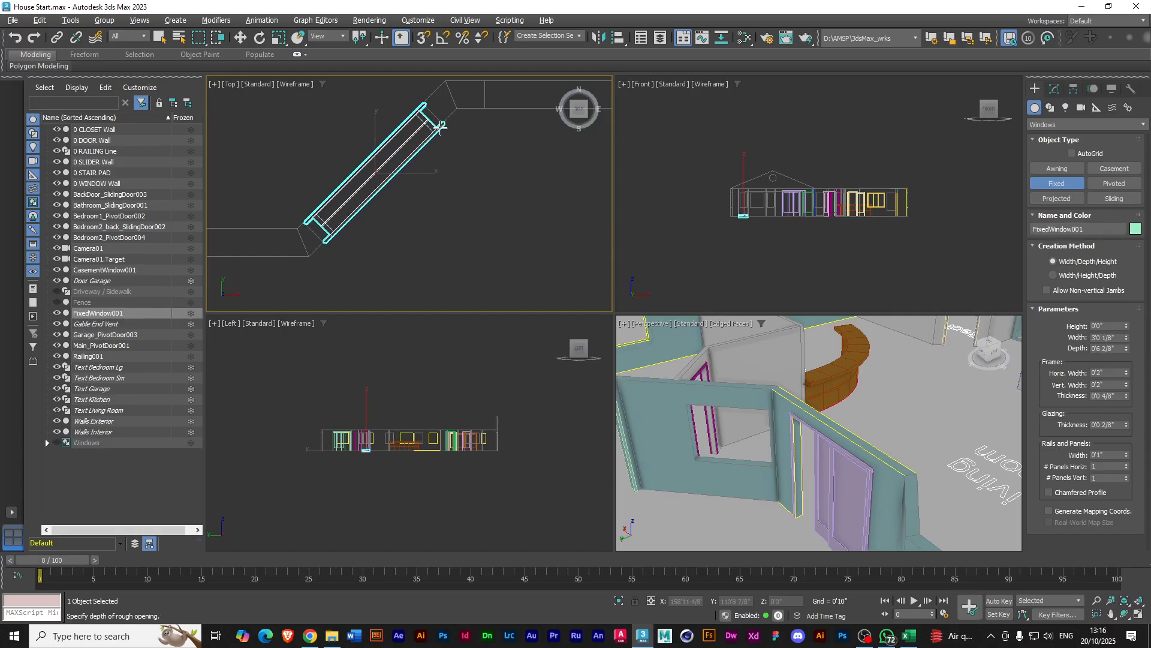
click(440, 127)
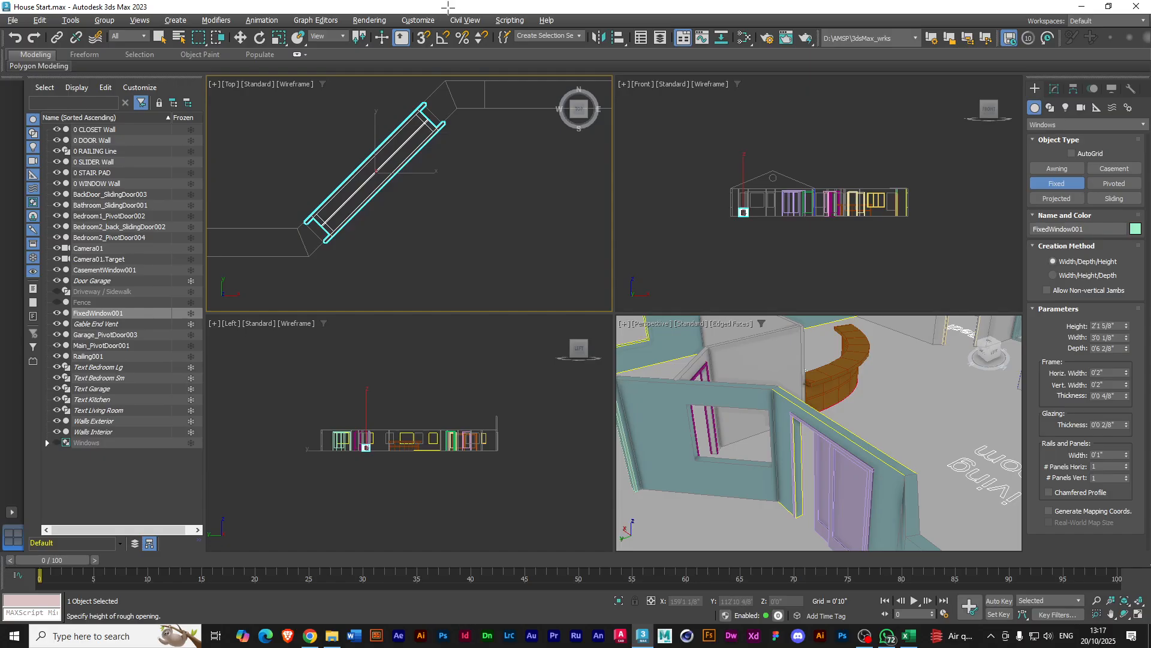
click(451, 19)
drag(1126, 326, 1119, 262)
Create a fixed window in the bay's east diagonal wall opening, about 3'0 1/8" wide, 0'6 2/8" deep and 4'9 4/8" high
middle_drag(522, 175, 357, 231)
middle_drag(511, 250, 368, 222)
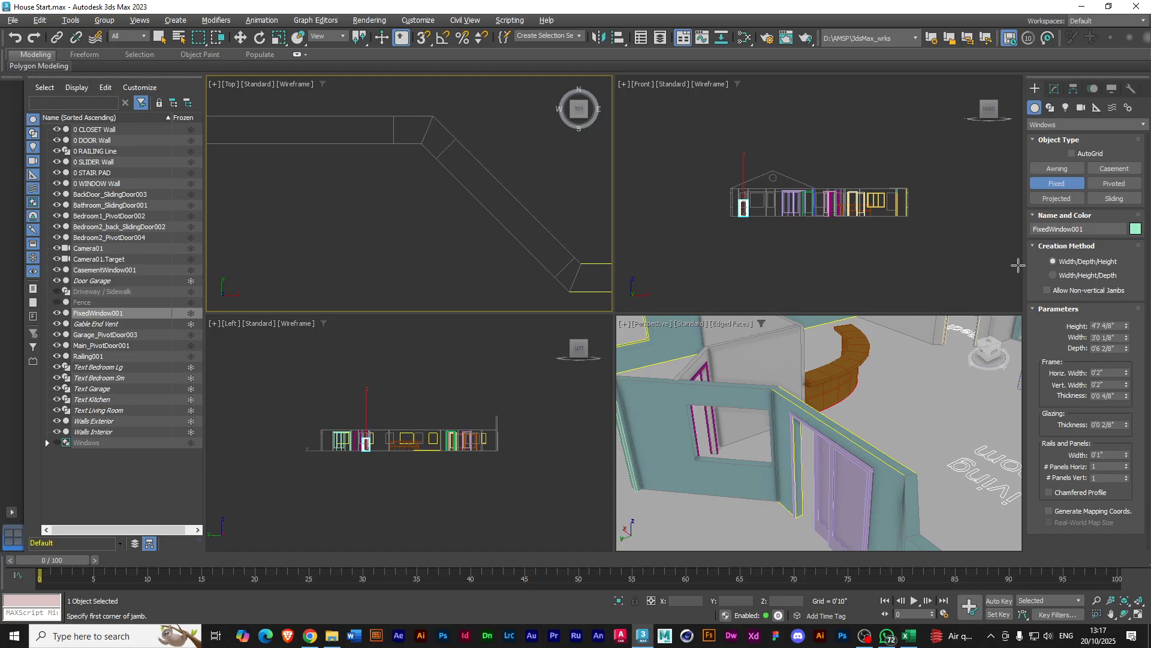
middle_drag(458, 228, 434, 224)
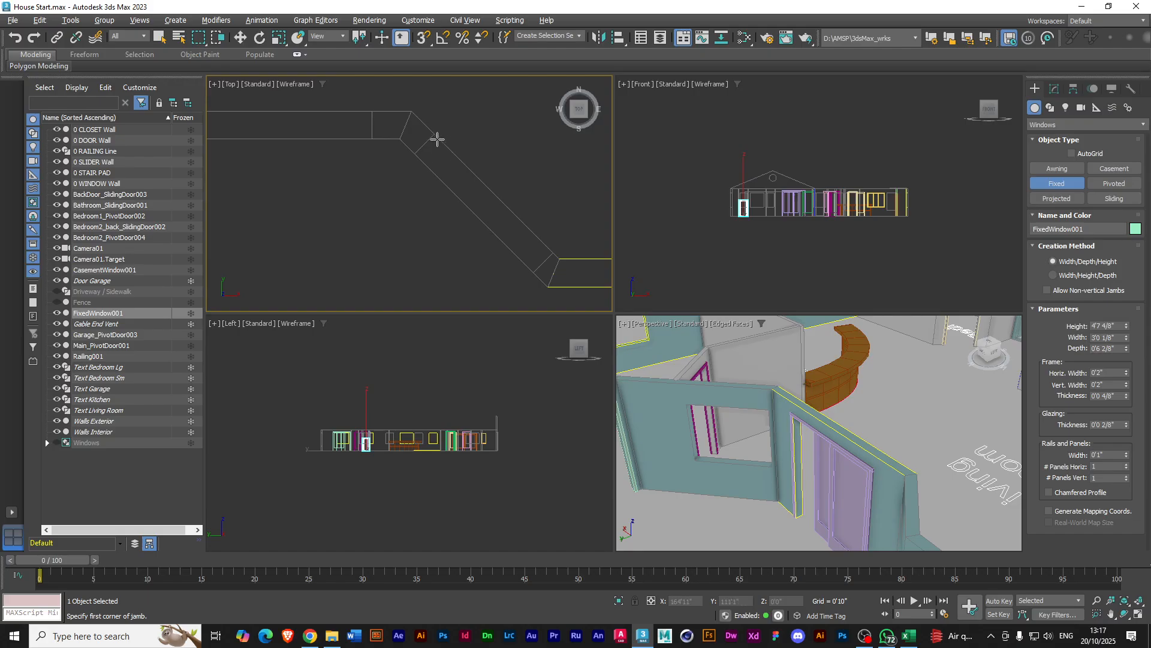
drag(435, 135, 553, 256)
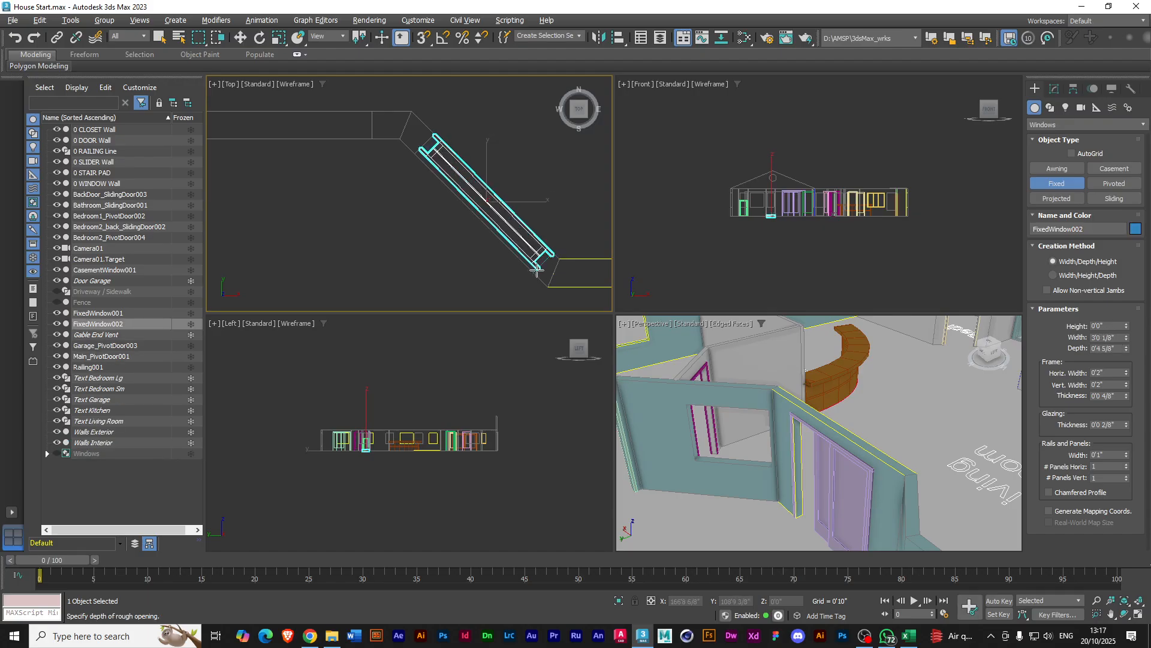
click(533, 275)
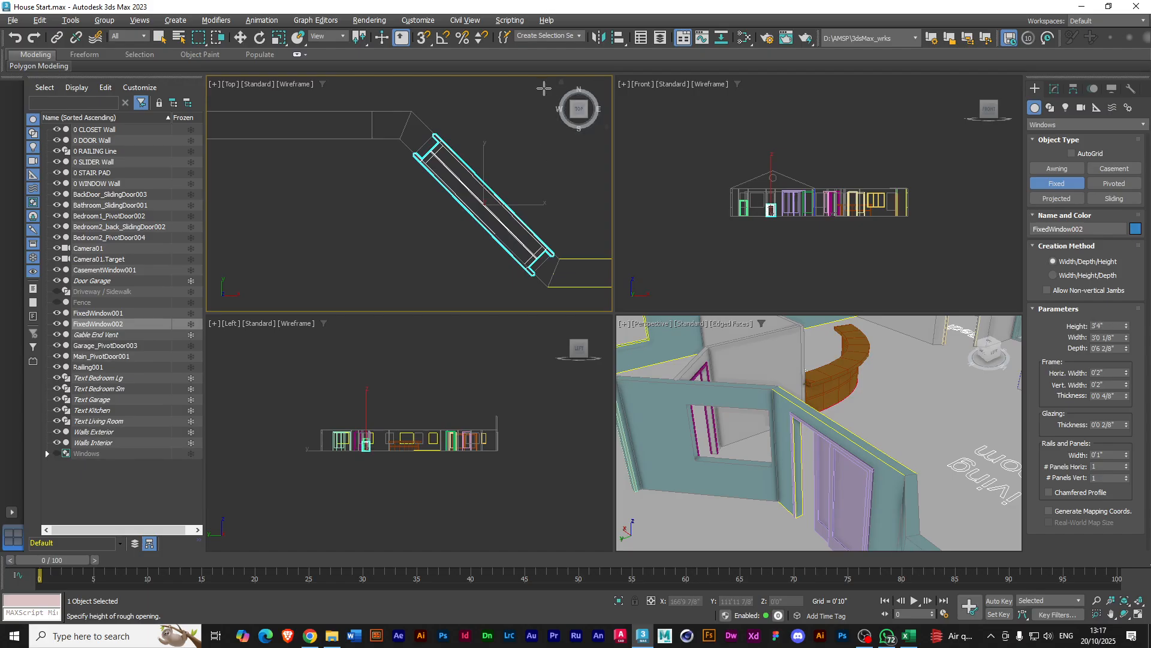
click(539, 11)
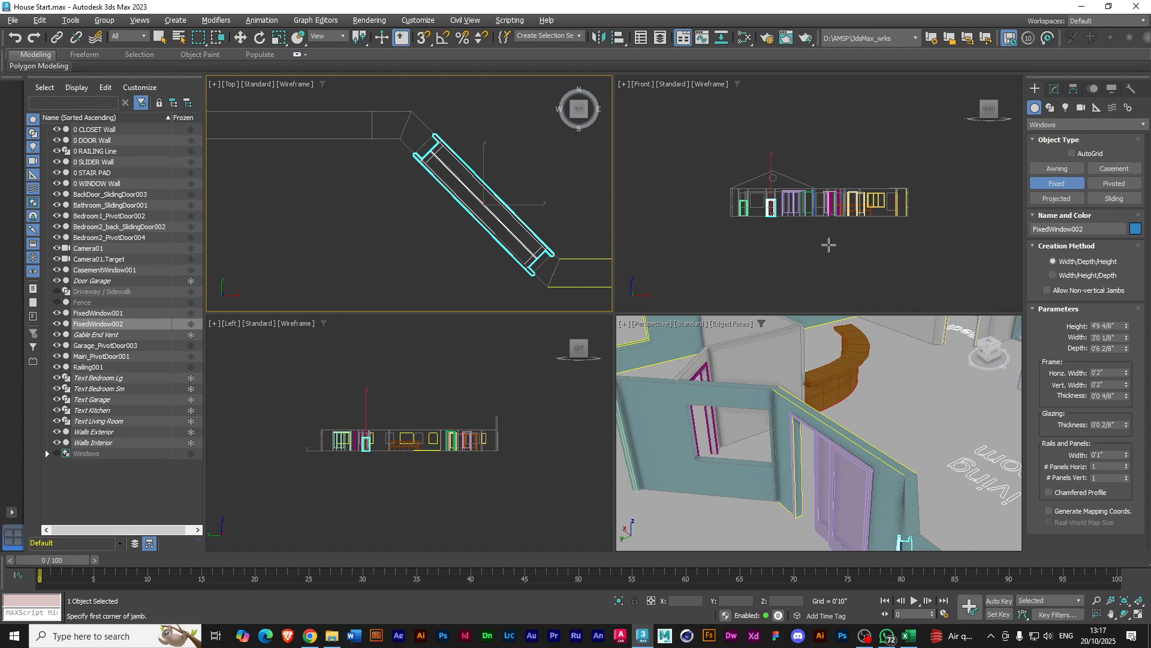
Create a casement window in the bay's middle wall opening, about 4'0 6/8" wide, 0'5 5/8" deep and 5'6 2/8" high
scroll(512, 271, down, 5)
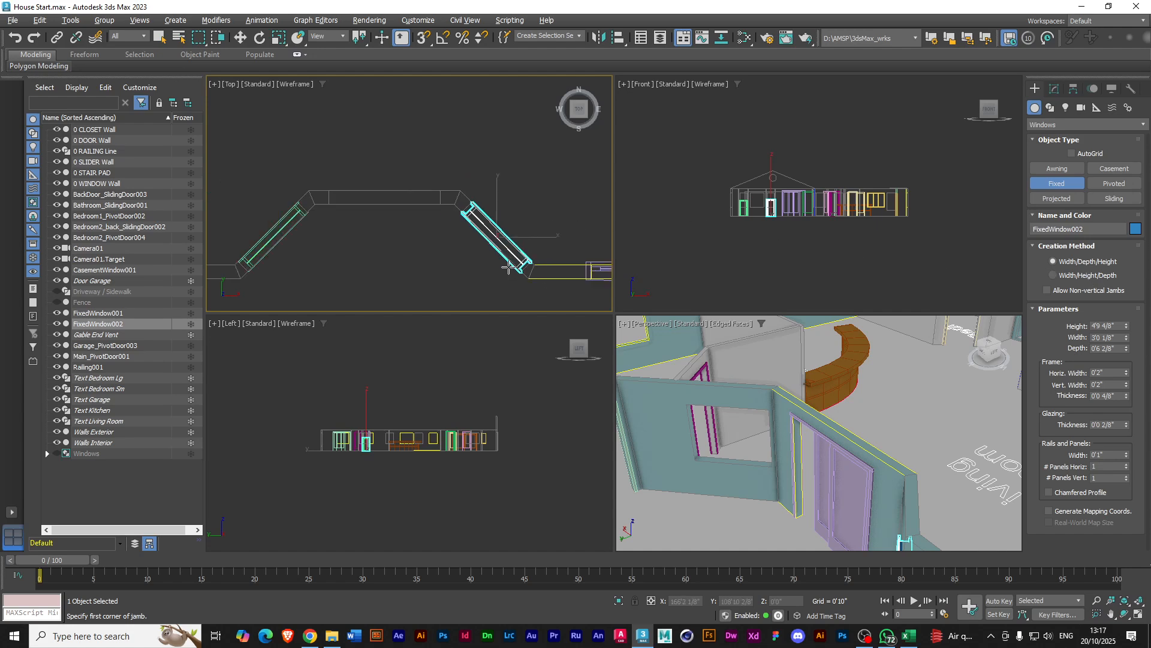
click(1116, 172)
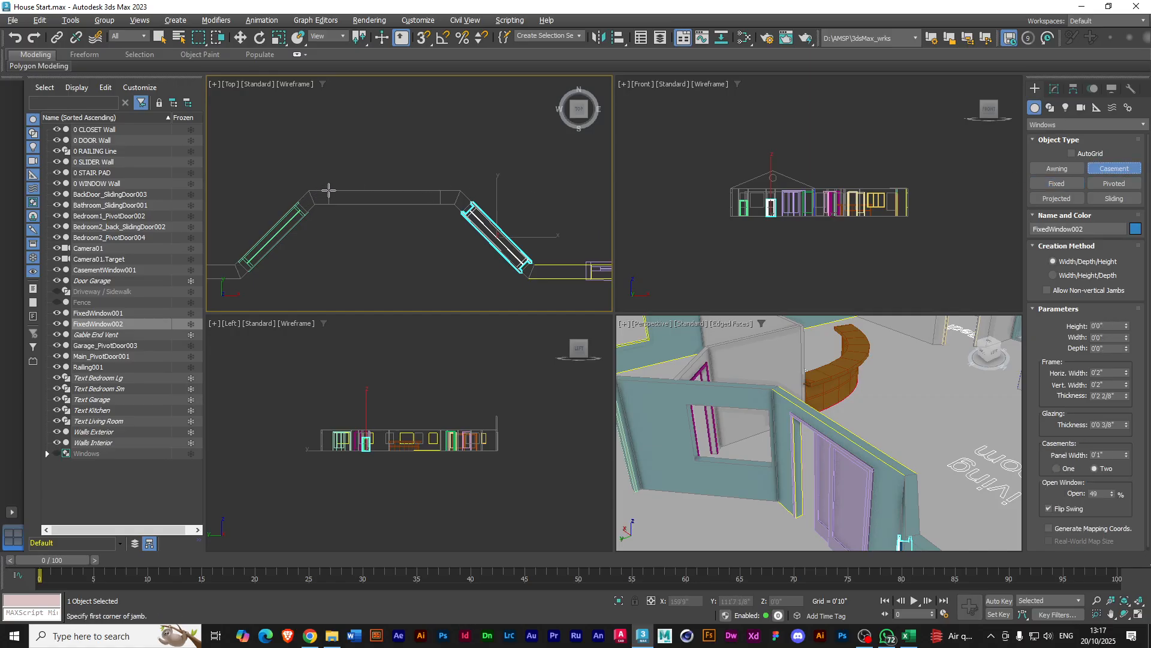
drag(328, 191, 336, 190)
drag(420, 189, 444, 192)
click(439, 205)
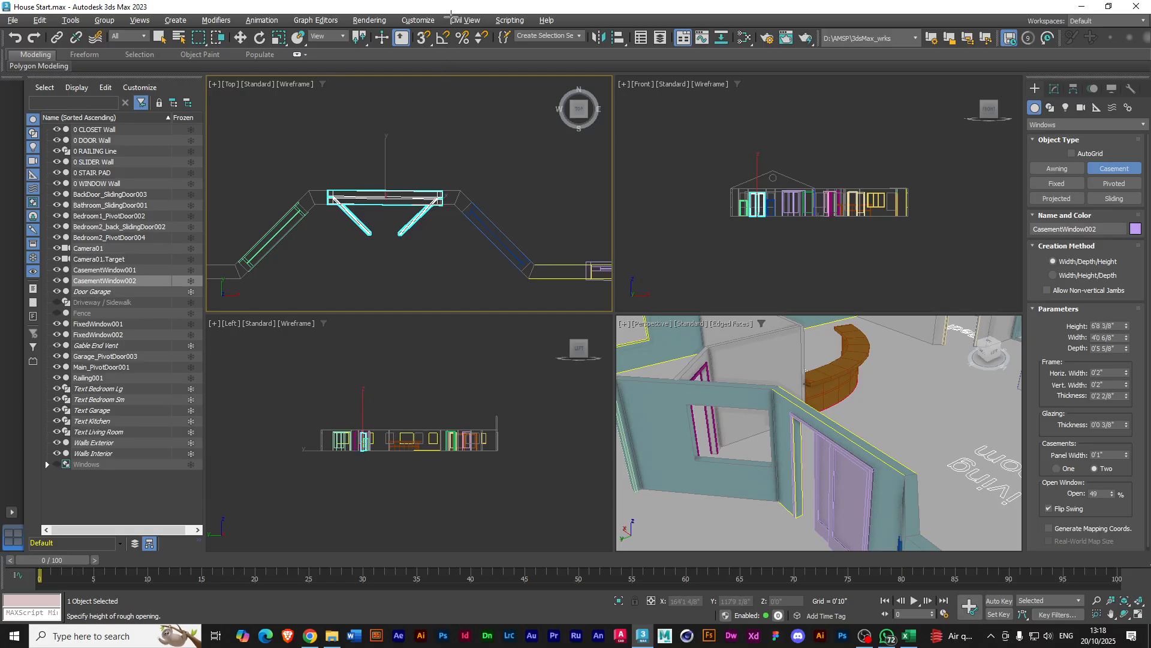
click(454, 51)
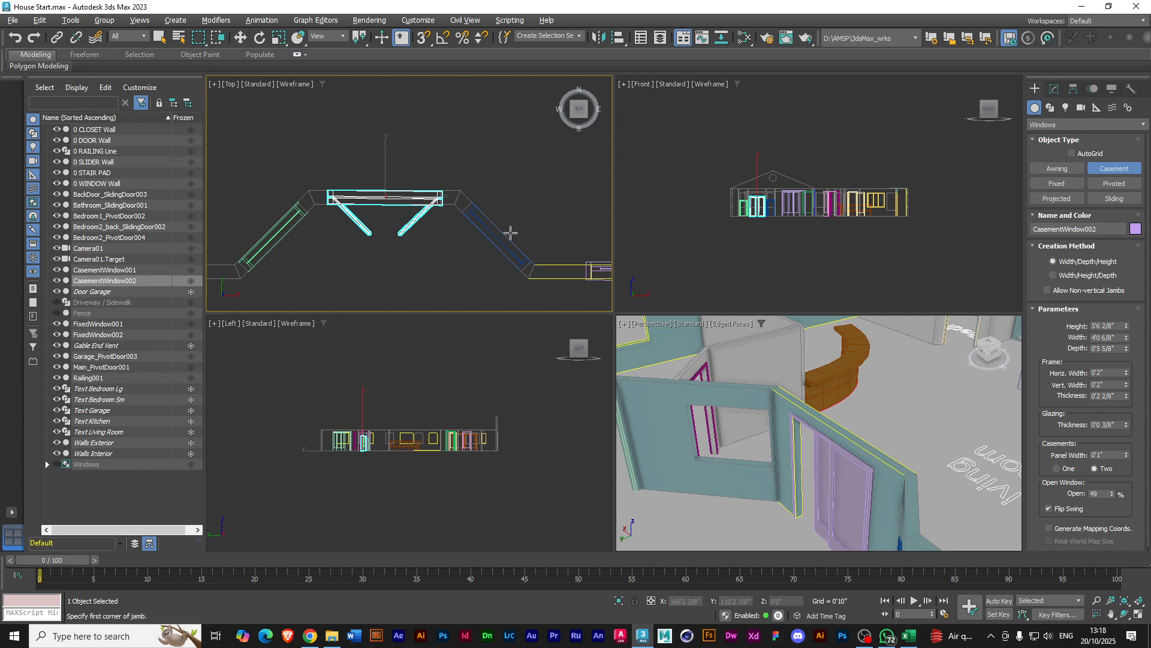
Raise the bay's casement window about 2'6 6/8" into its opening and set its height to 4'2 3/8"
right_click(951, 397)
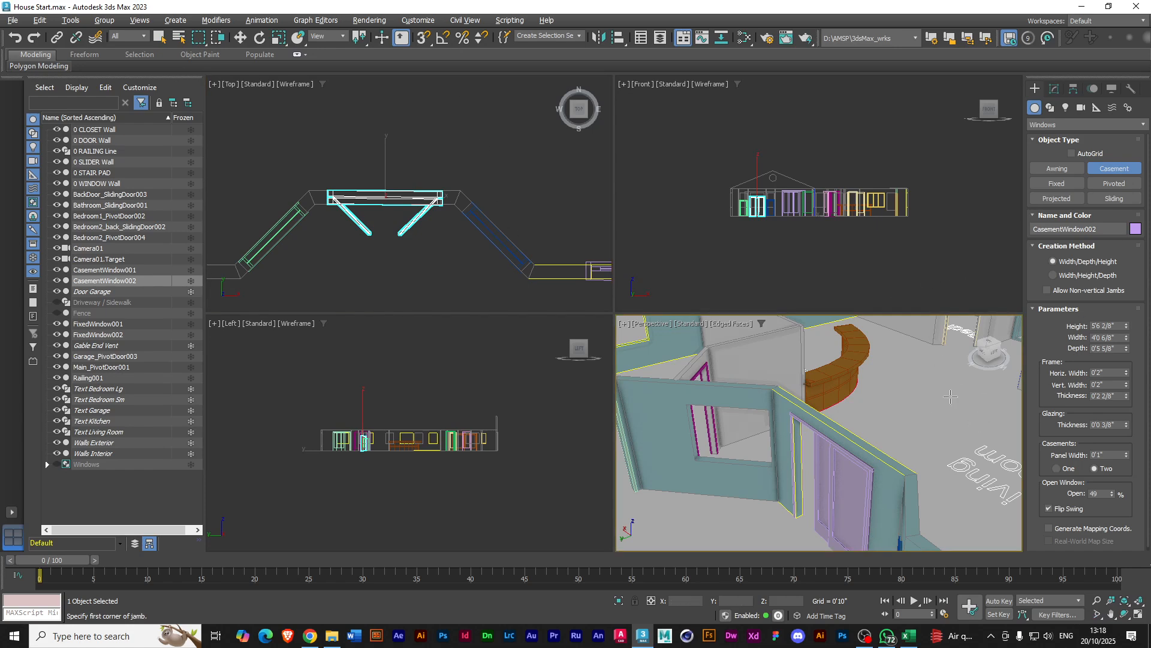
right_click(922, 426)
scroll(921, 461, down, 6)
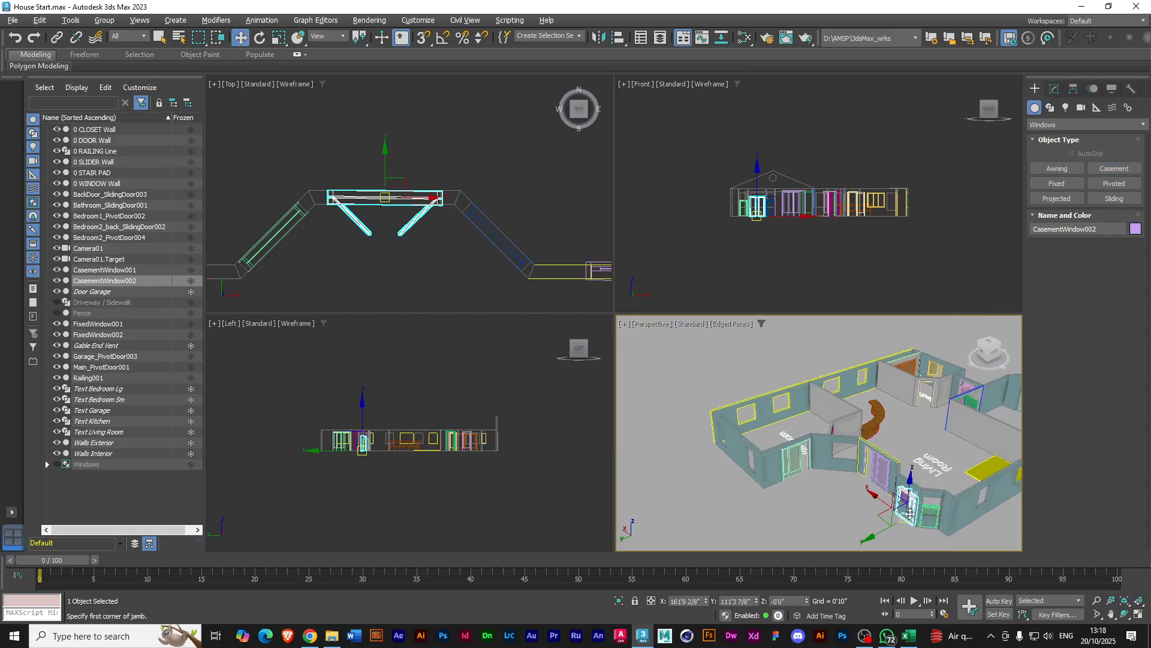
scroll(910, 514, up, 6)
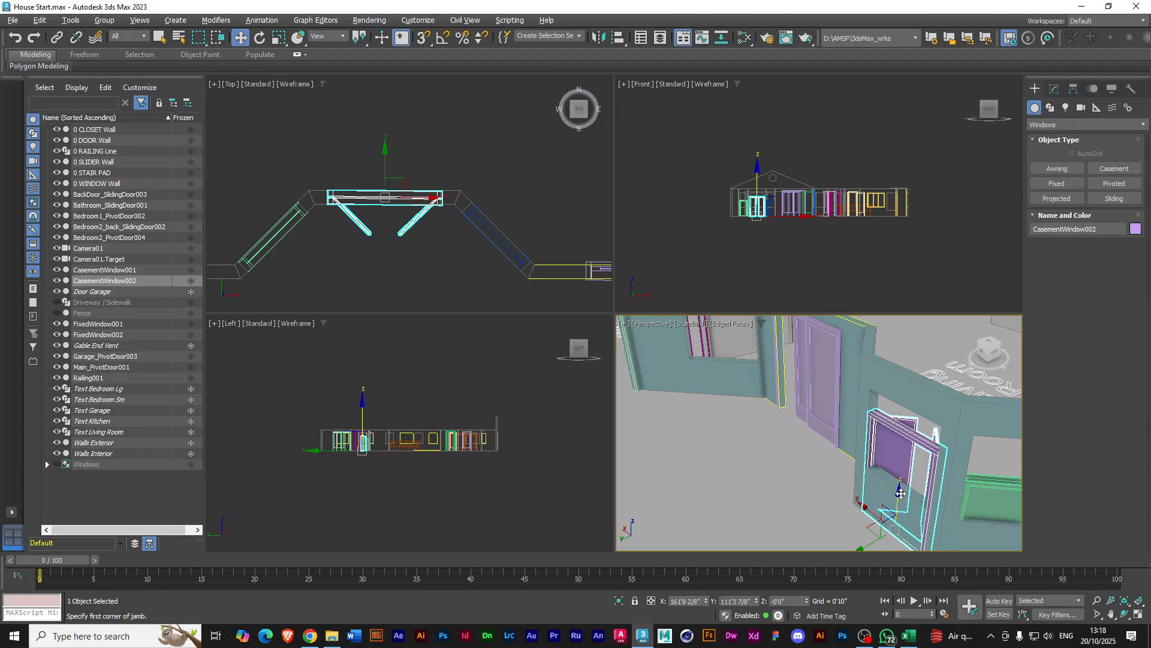
drag(899, 492, 899, 446)
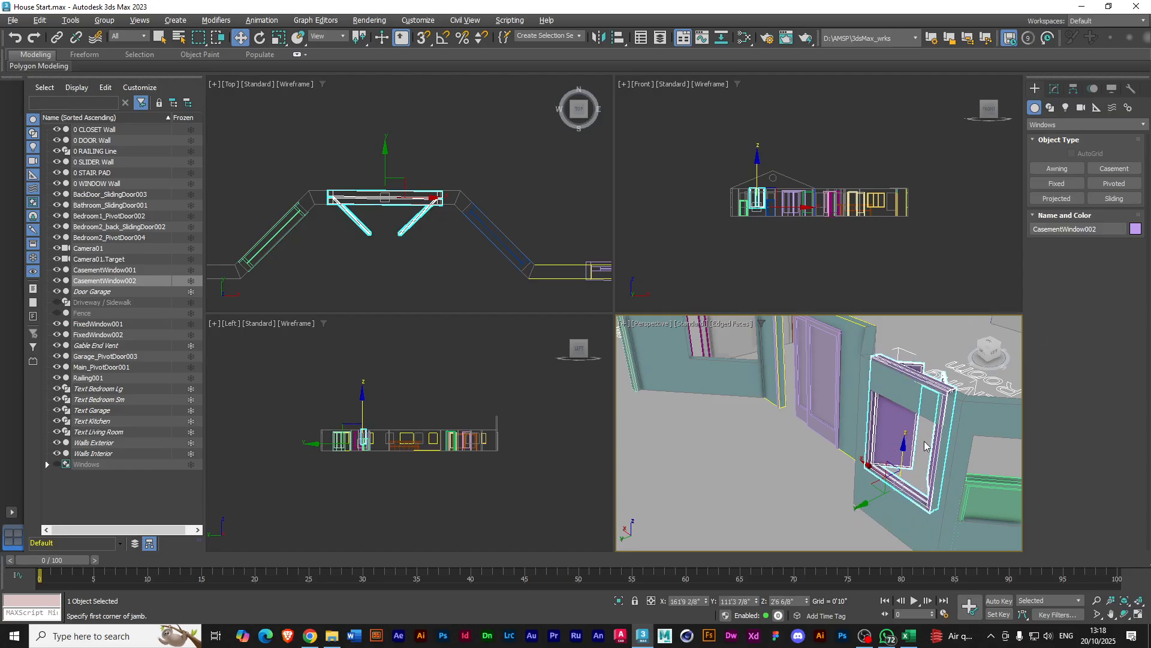
click(1054, 88)
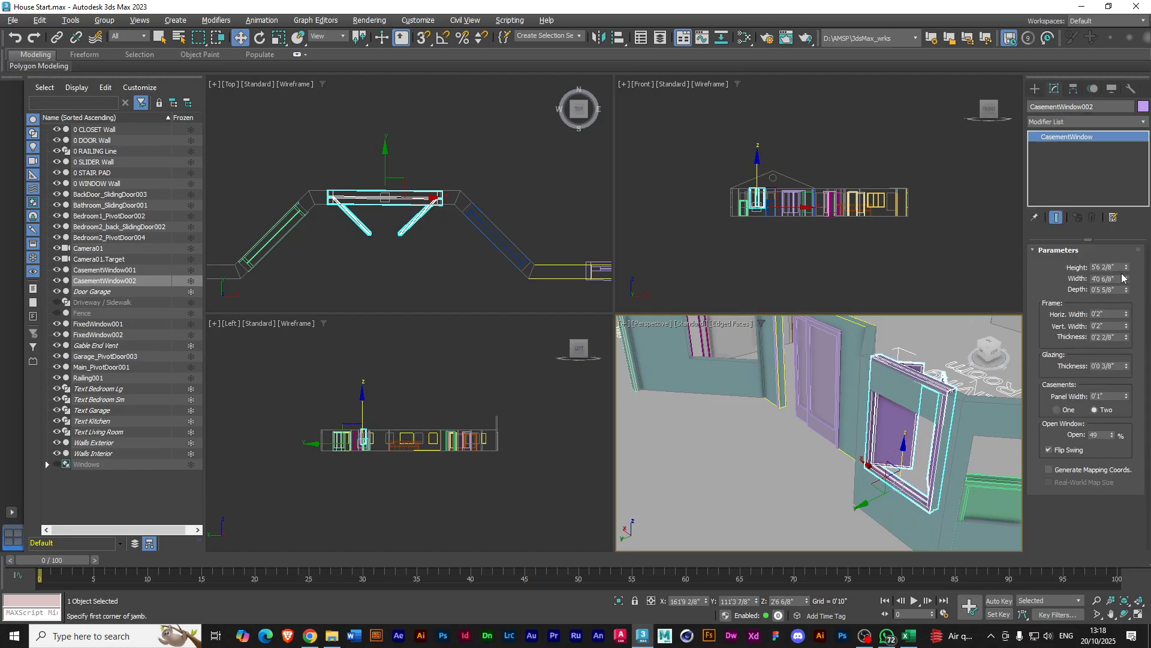
drag(1126, 267, 1122, 281)
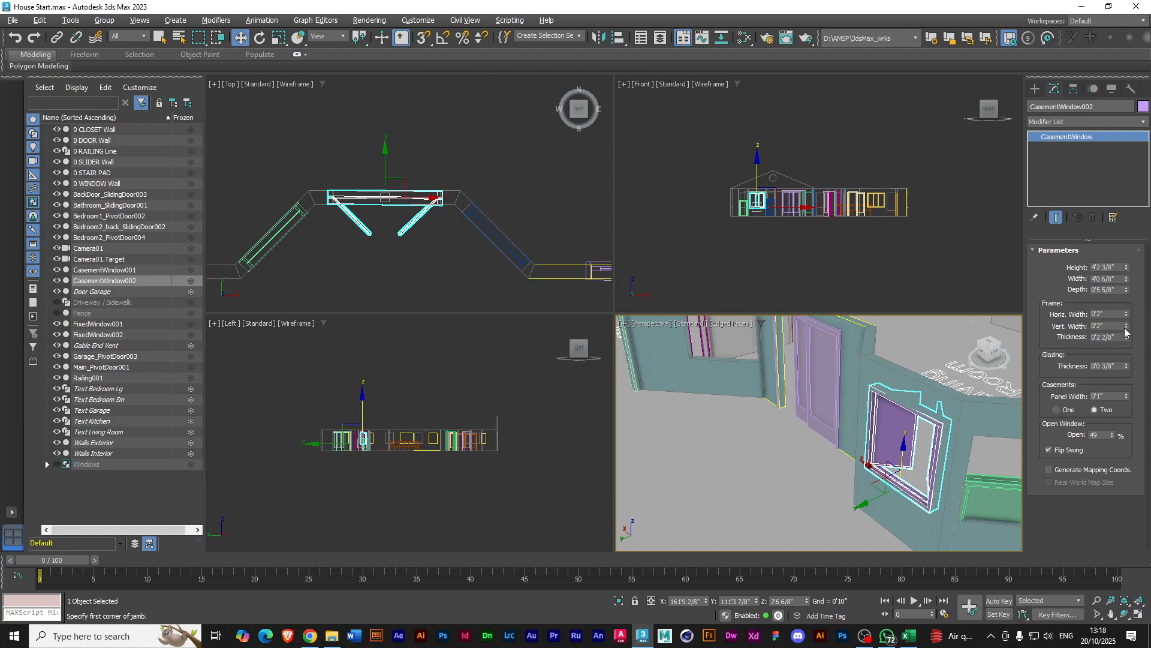
Raise the bay's west fixed window about 2'5 6/8" into its opening and set its height to 4'4 1/8"
middle_drag(964, 449, 803, 464)
click(833, 510)
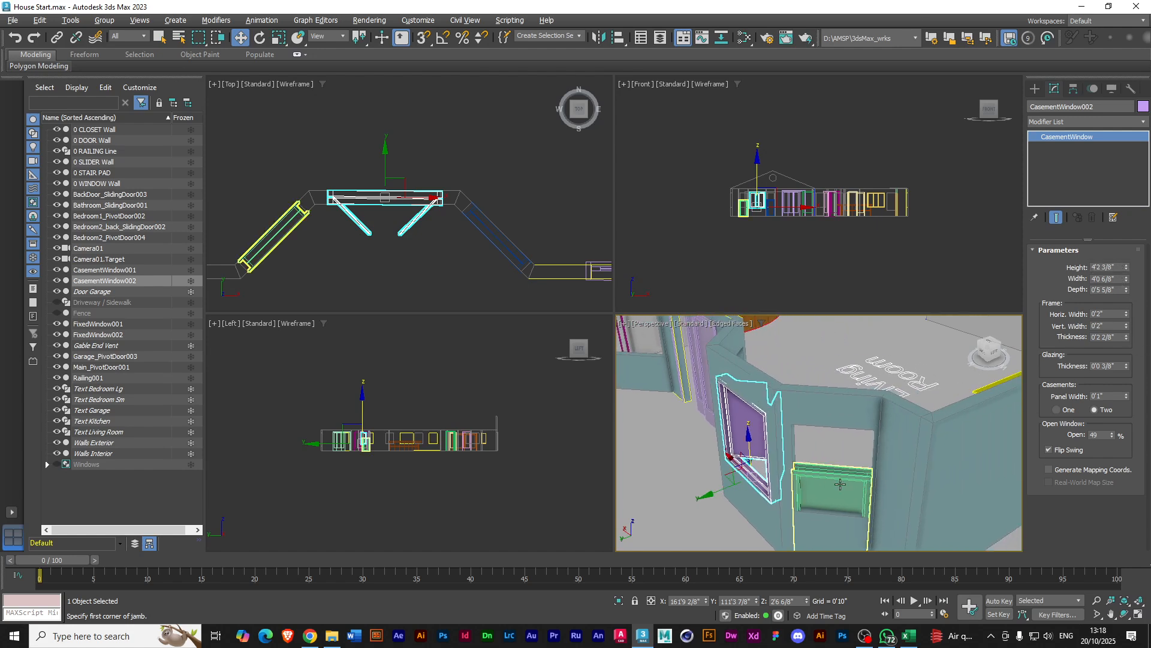
drag(835, 515, 835, 474)
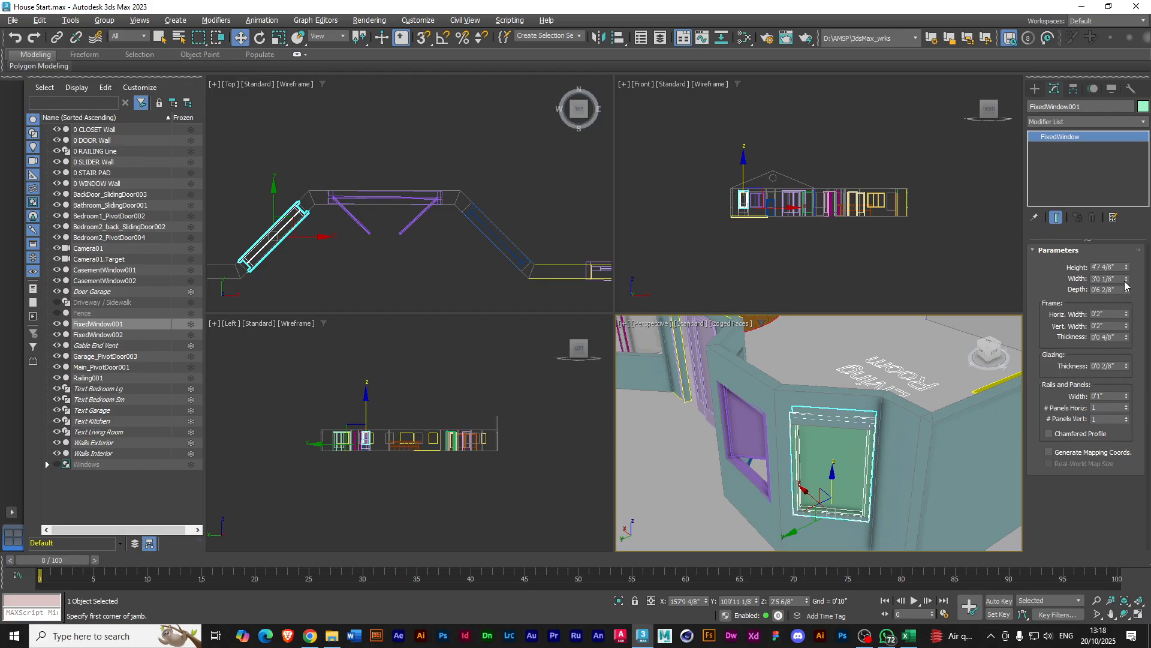
drag(1126, 274, 1126, 266)
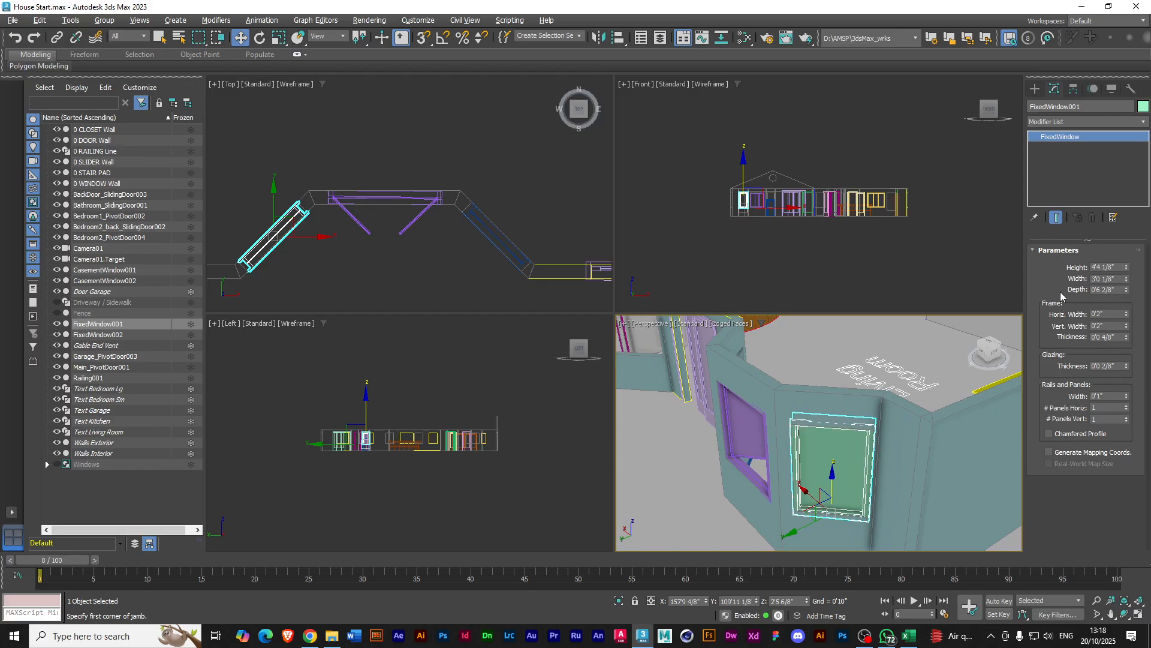
Raise the bay's east fixed window about 2'6 4/8" into its opening and set its height to 4'1 3/8"
alt+middle_drag(687, 465, 778, 416)
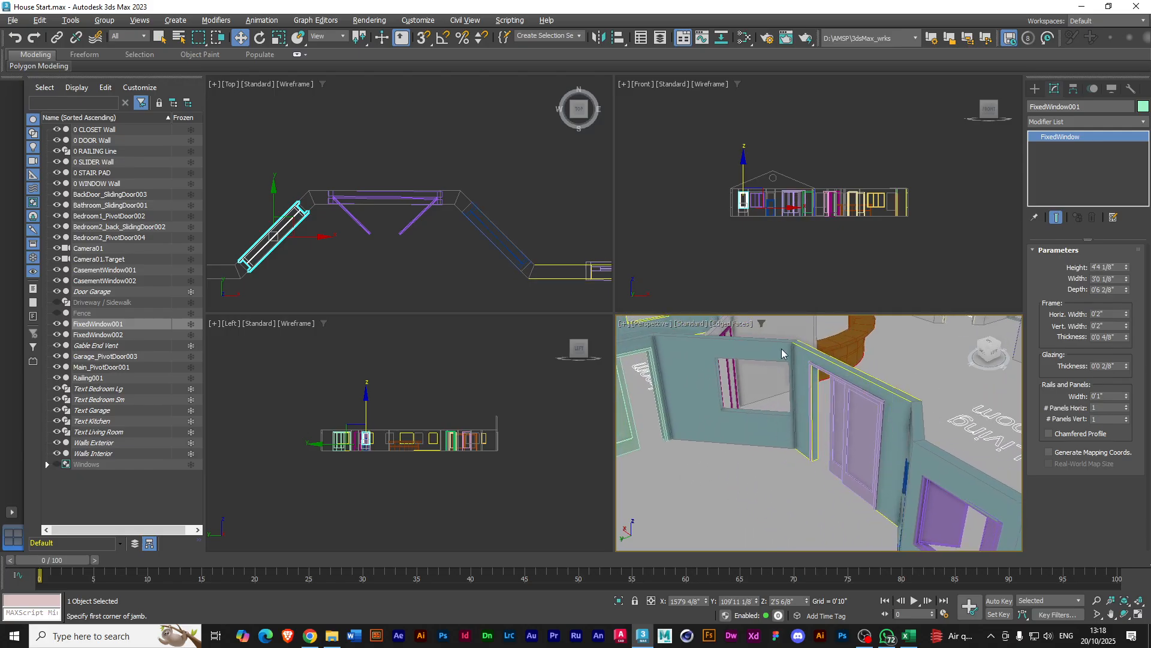
click(494, 235)
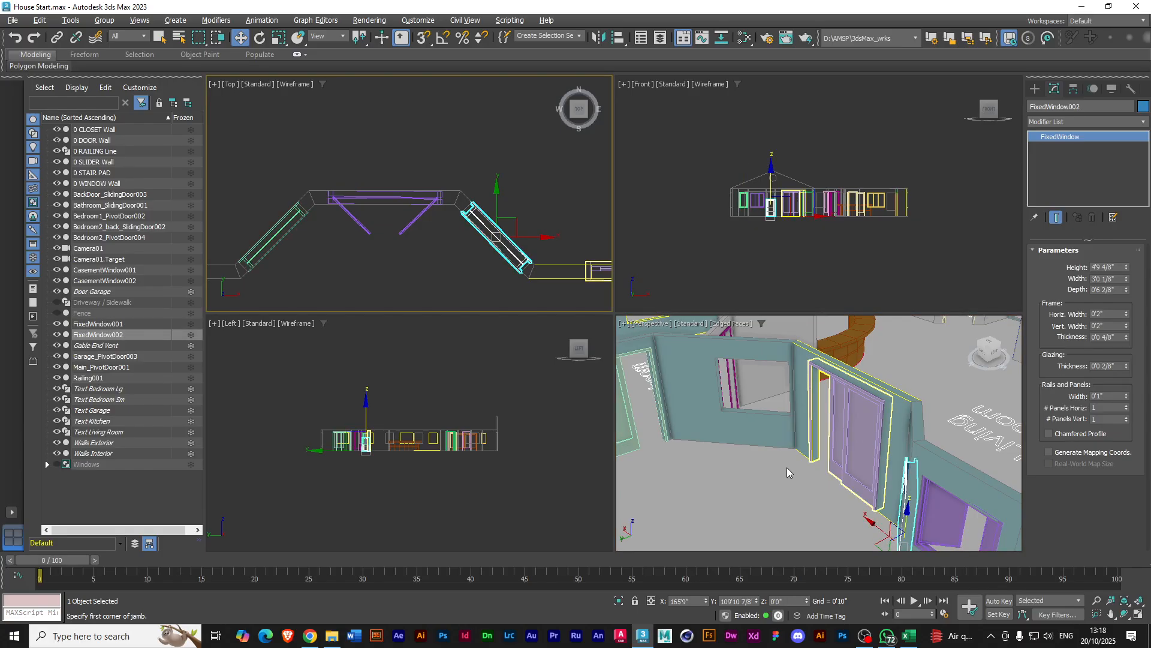
scroll(750, 442, down, 4)
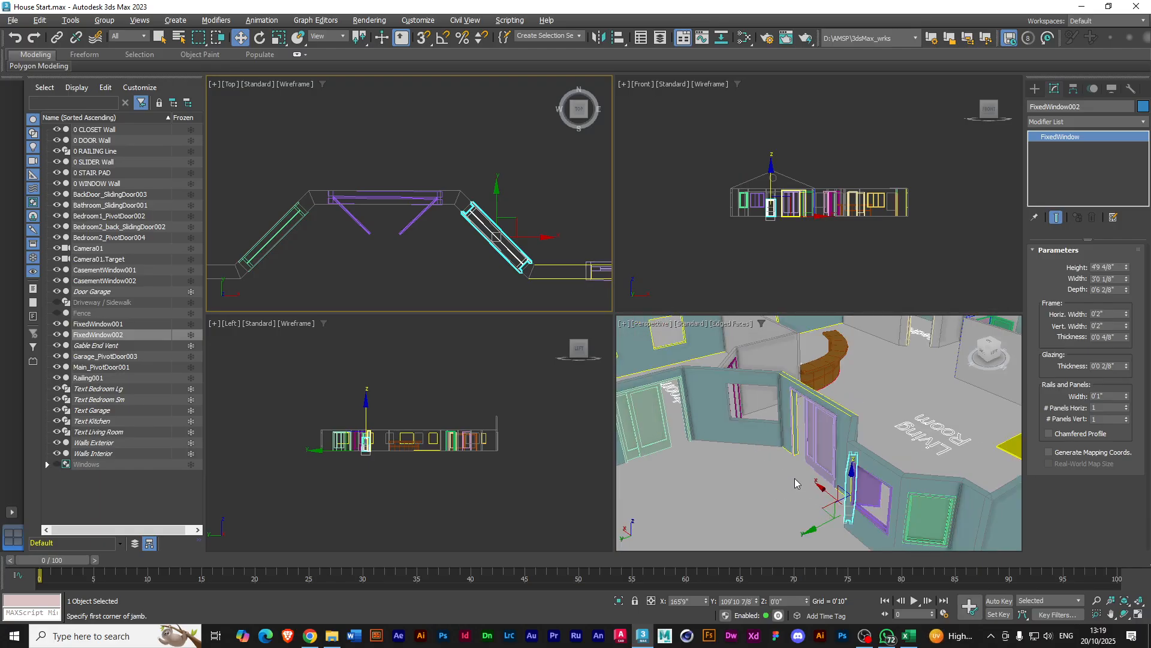
scroll(853, 487, up, 2)
alt+middle_drag(853, 486, 851, 480)
drag(850, 457, 852, 433)
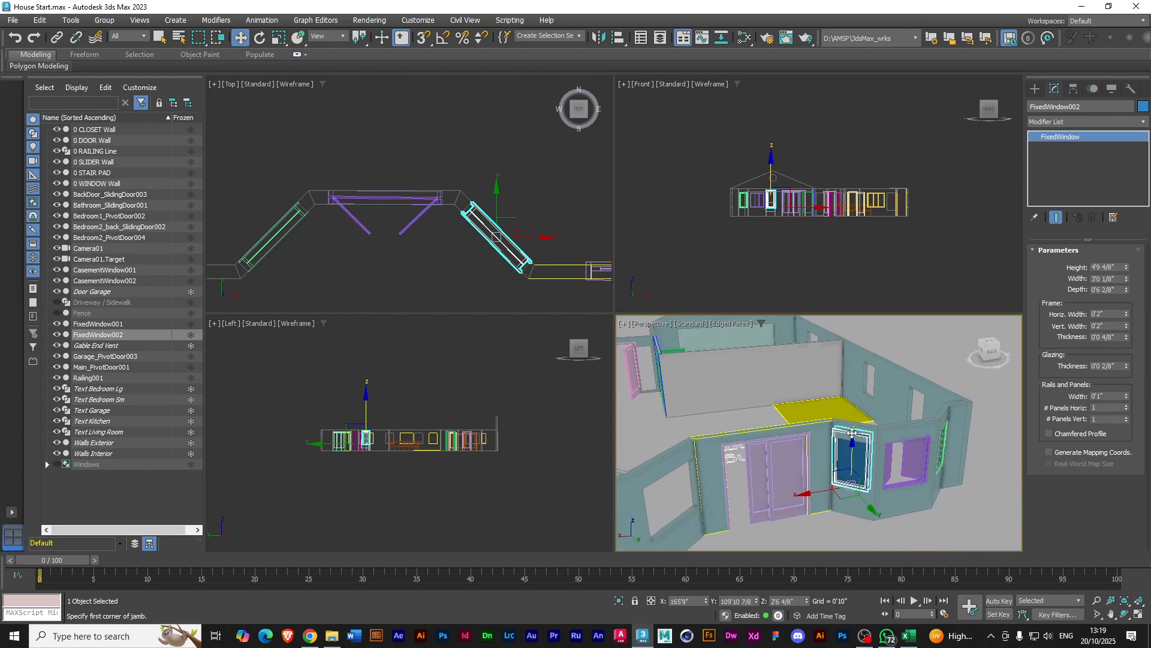
drag(1126, 268, 1126, 275)
scroll(864, 463, up, 5)
scroll(813, 464, up, 1)
alt+middle_drag(812, 463, 822, 465)
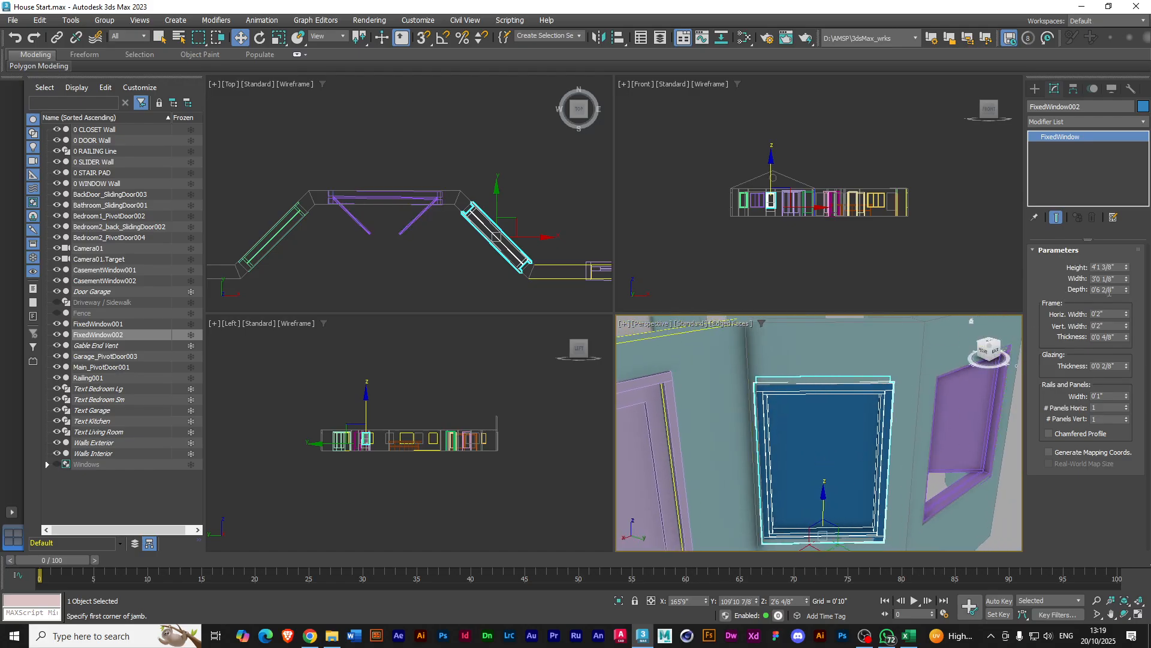
Nudge the bay's east fixed window slightly within the plan and set its width to 3'0 4/8"
drag(1126, 279, 1122, 280)
middle_drag(849, 466, 831, 428)
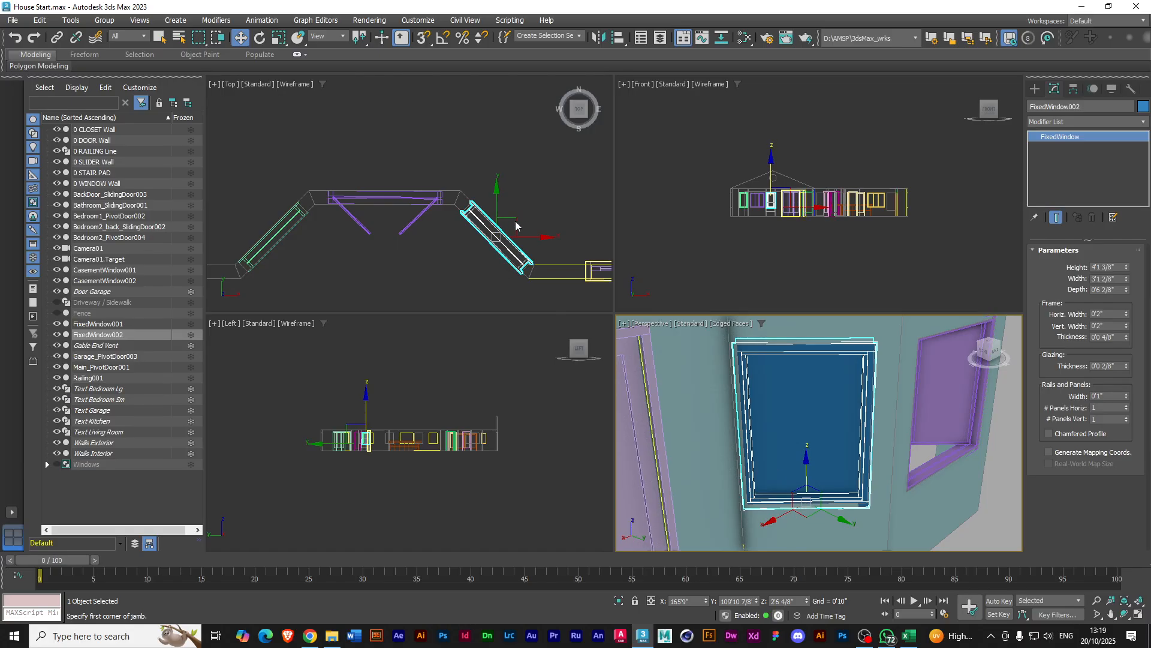
click(499, 233)
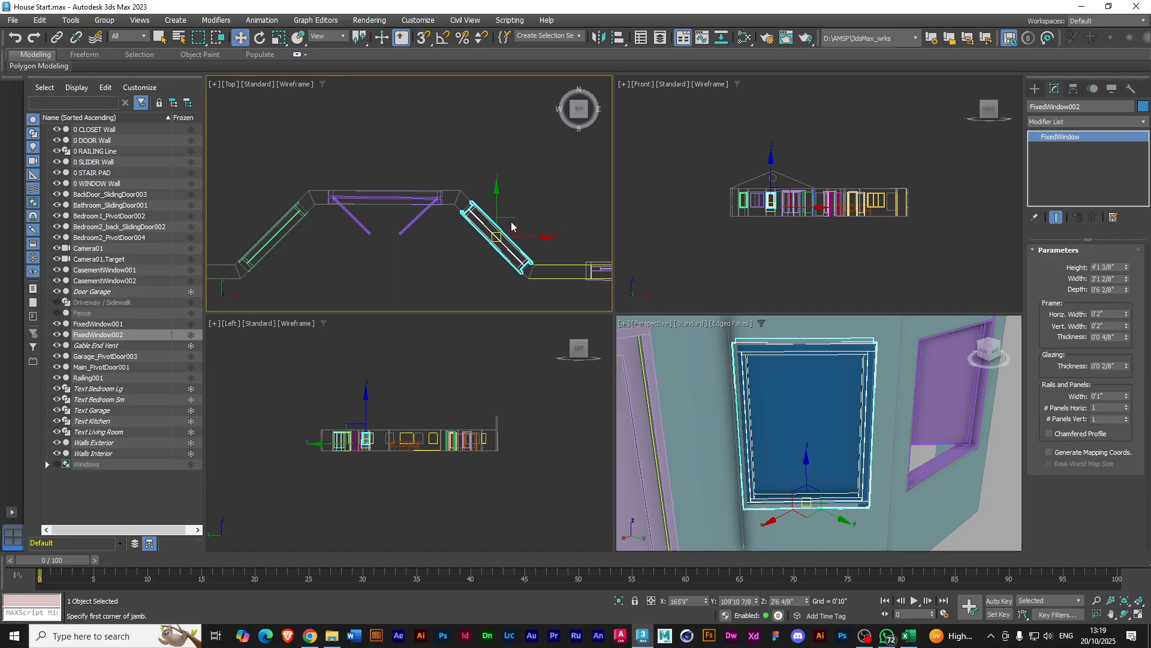
drag(517, 220, 518, 220)
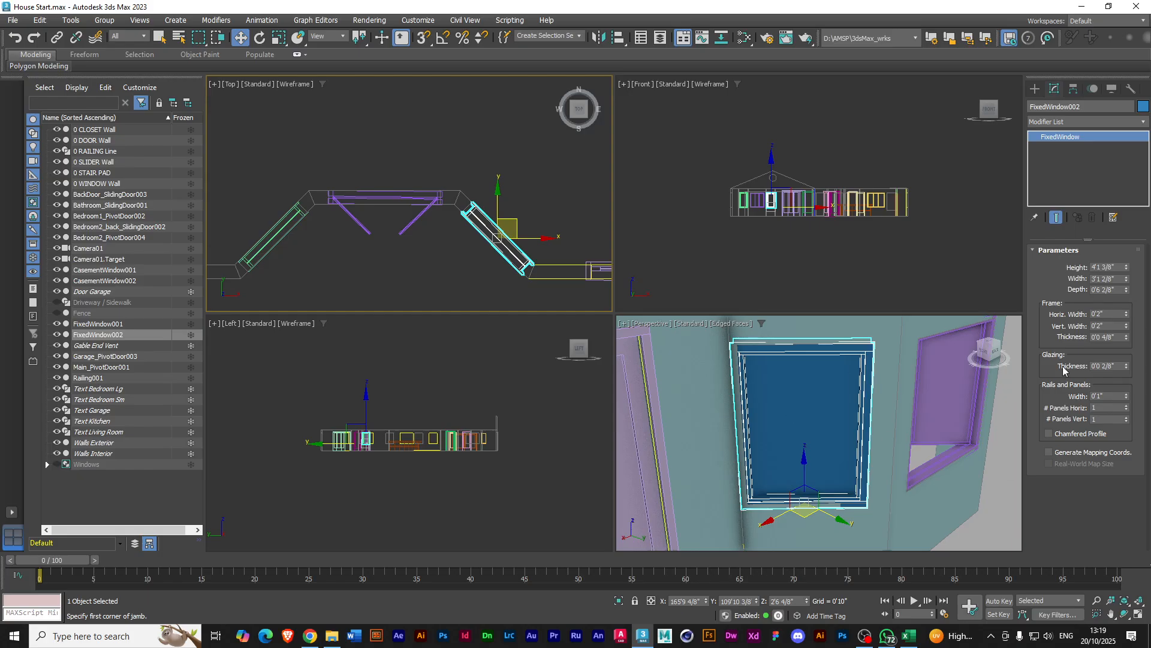
click(1126, 282)
click(1125, 281)
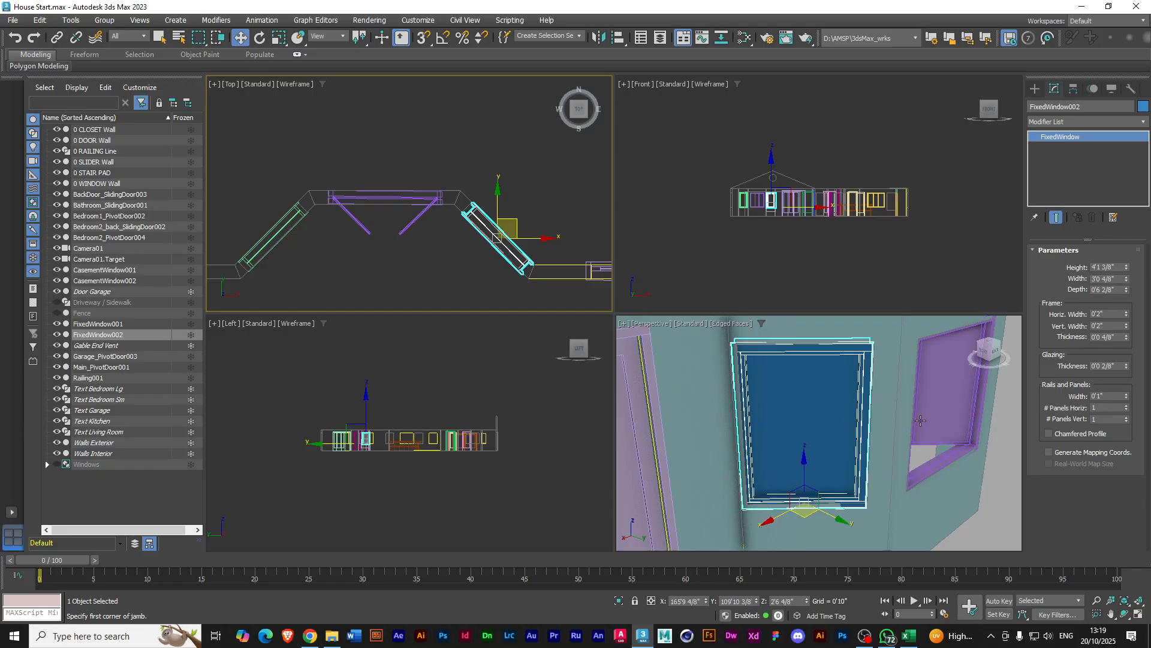
scroll(873, 408, down, 5)
scroll(871, 410, up, 5)
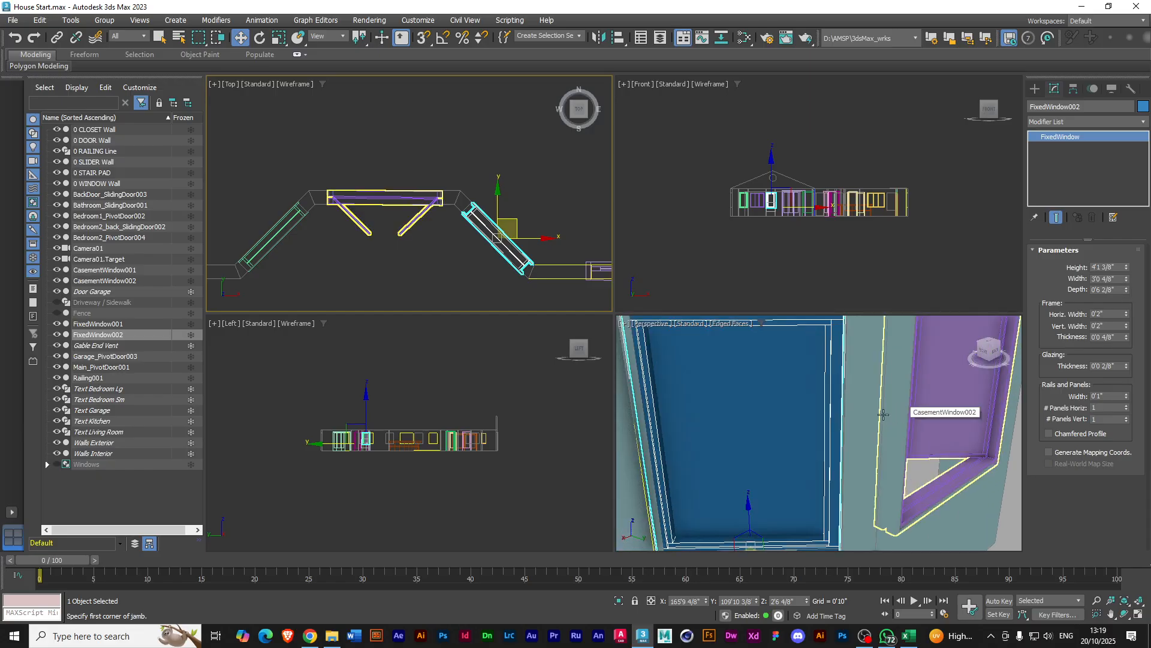
scroll(881, 412, down, 3)
scroll(881, 412, up, 4)
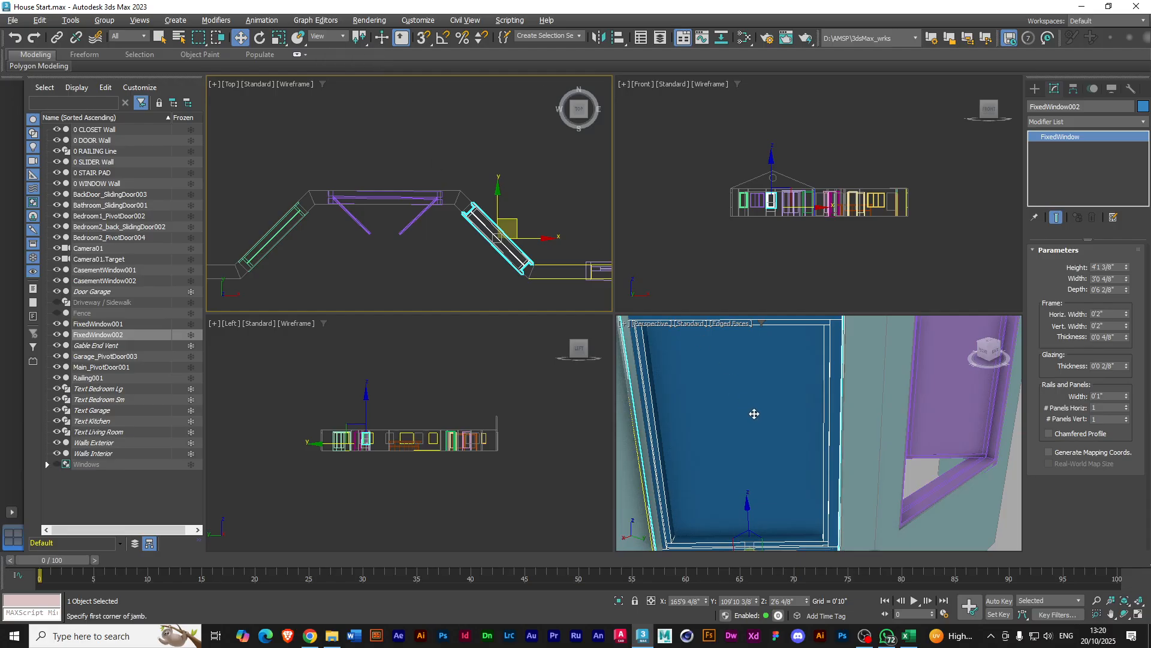
Set the reference coordinate system to Local and nudge the east fixed window along its own width axis to centre it in the opening
key(alt+w)
scroll(635, 395, down, 4)
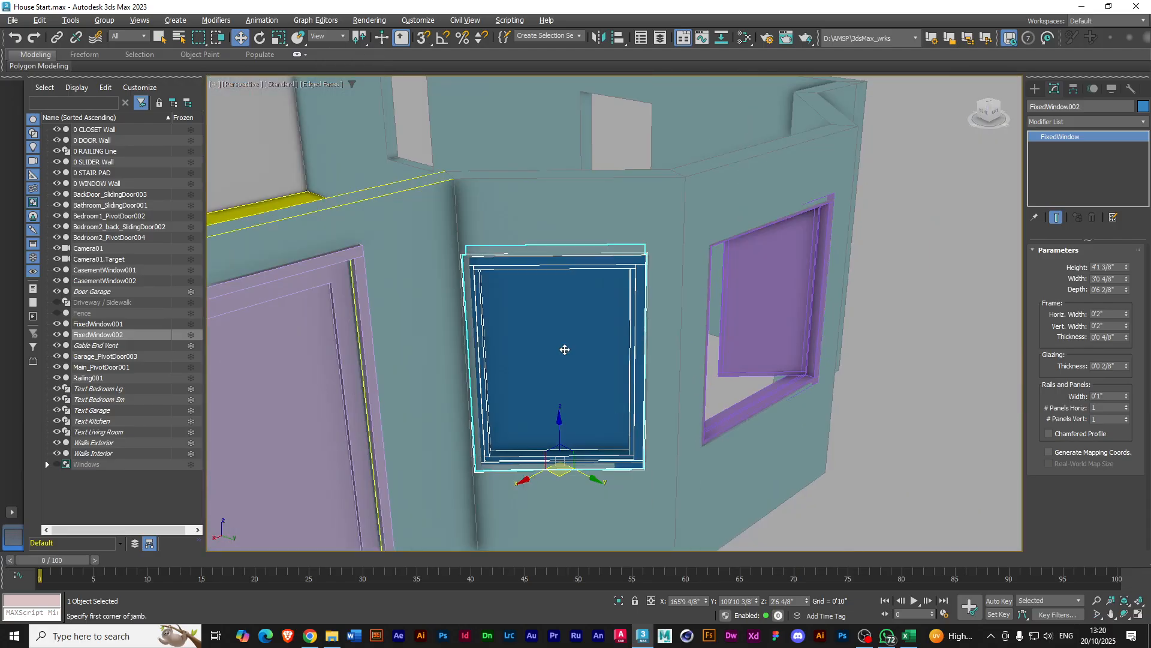
click(343, 37)
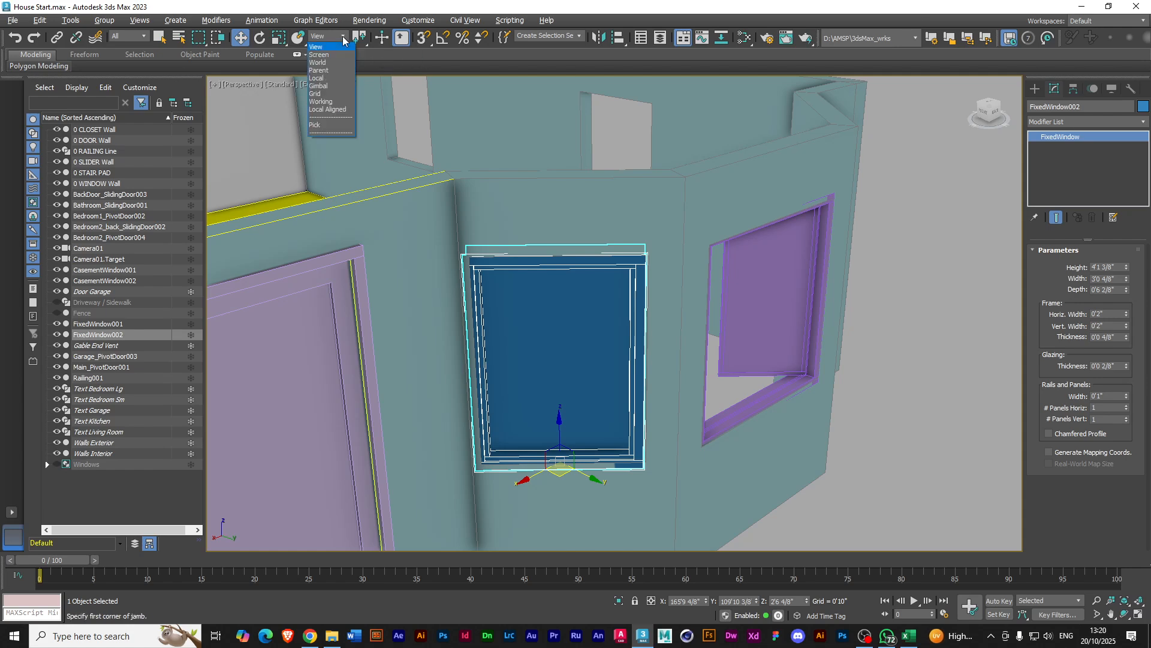
click(326, 79)
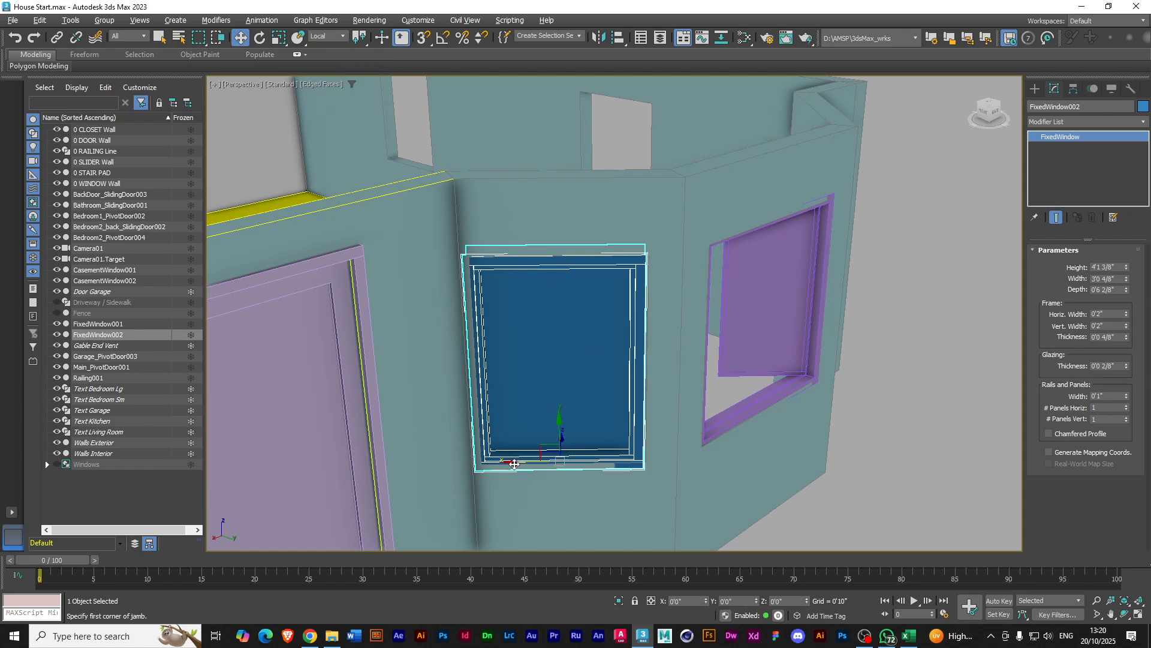
mouse_move(514, 463)
mouse_down()
mouse_move(530, 465)
mouse_move(515, 460)
mouse_up()
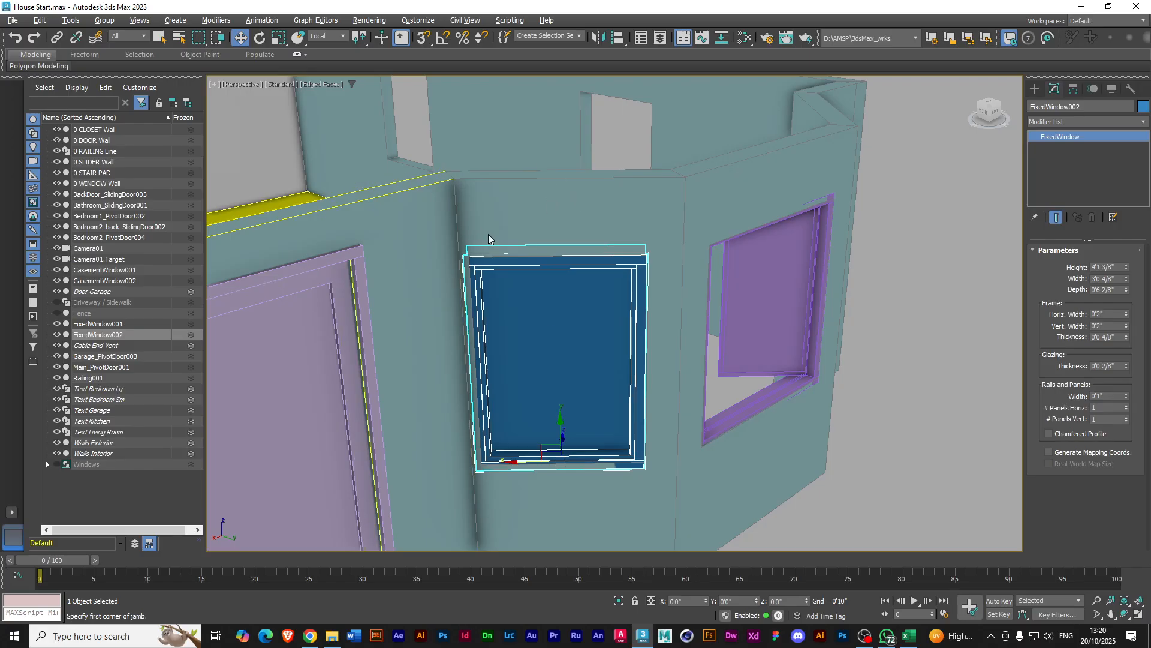
Examine the whole floor plan from above, from the living room's bay to the garage and front entrance
key(alt+w)
right_click(435, 247)
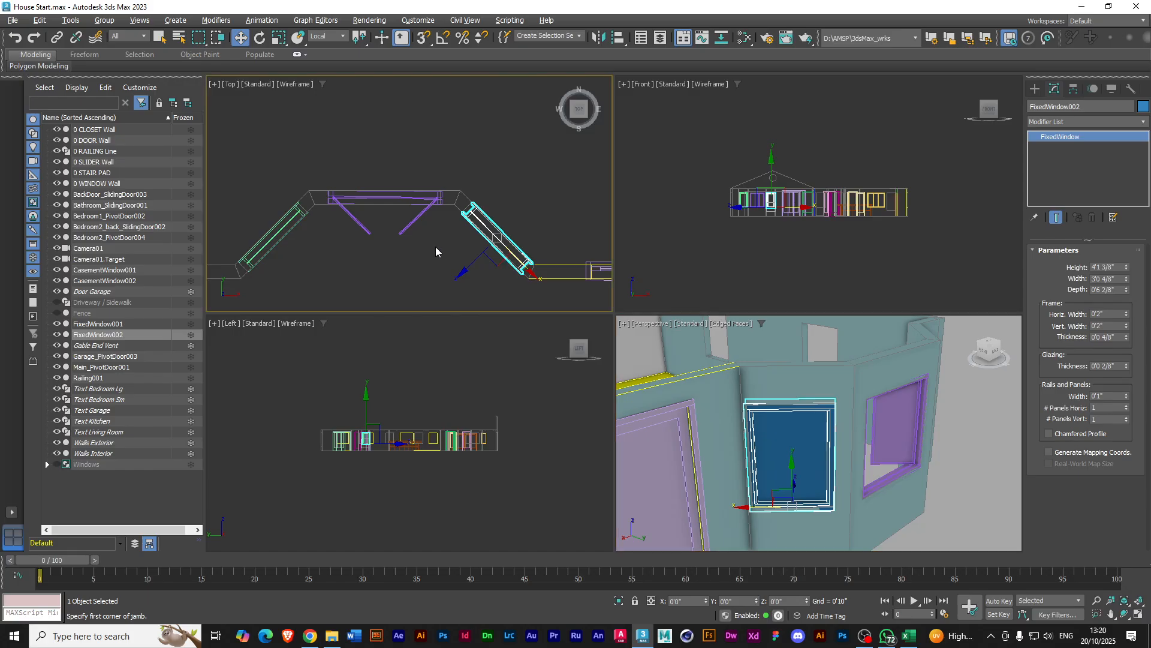
middle_drag(435, 246, 436, 139)
scroll(435, 139, down, 2)
key(alt+w)
scroll(499, 253, down, 5)
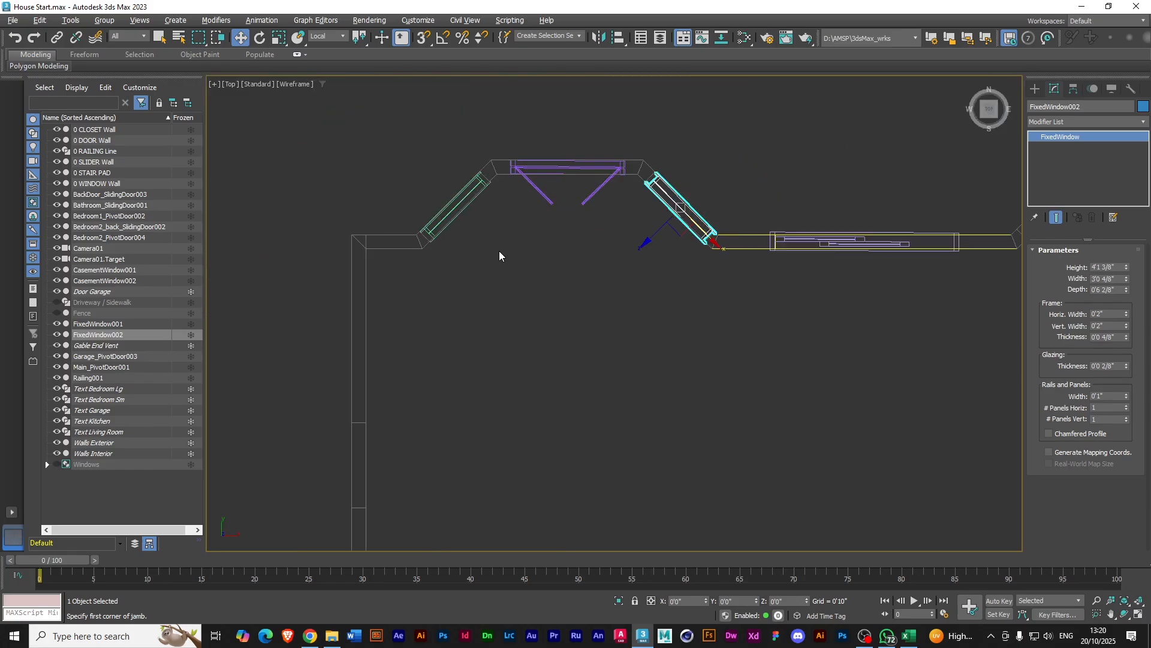
scroll(582, 333, down, 3)
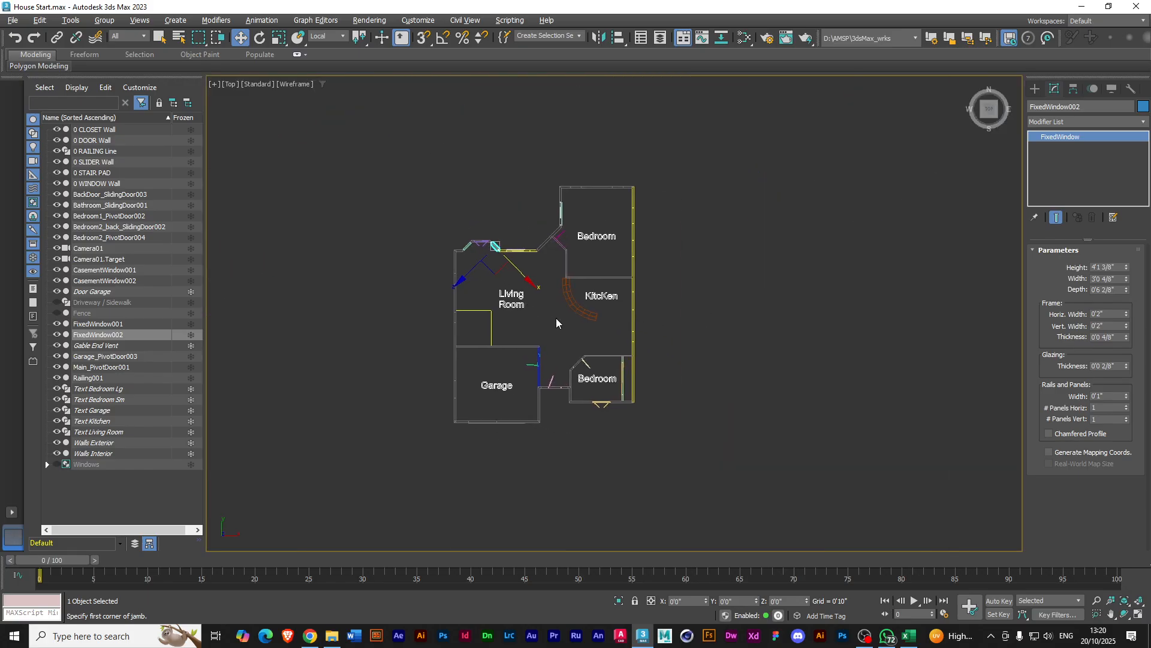
scroll(563, 318, up, 5)
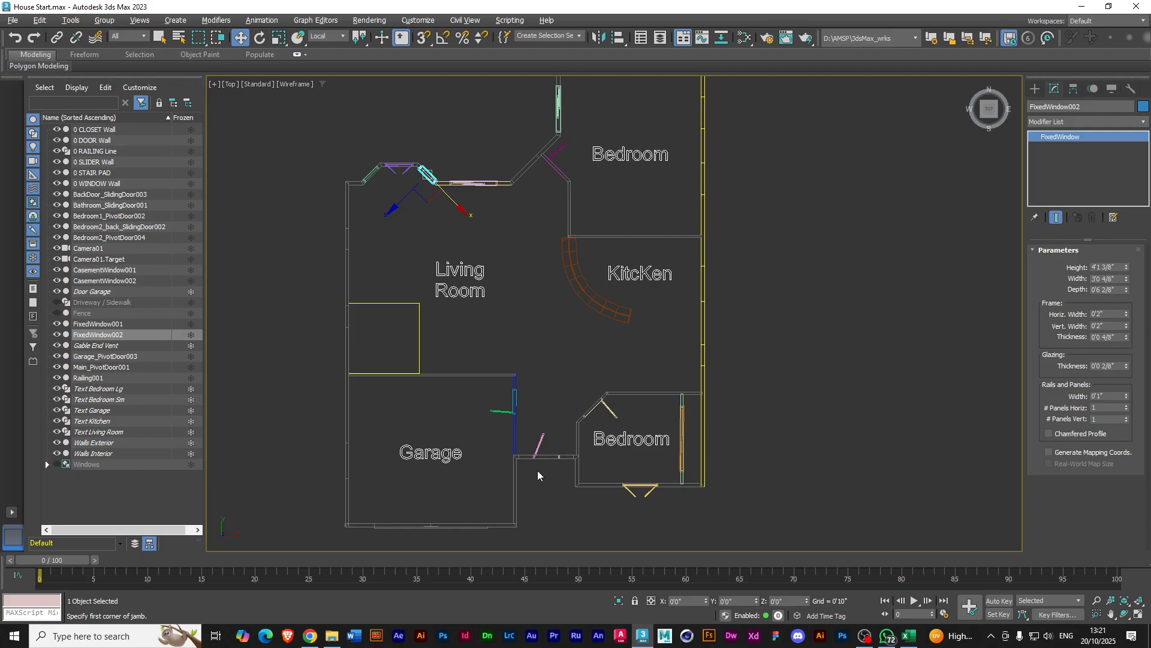
Set the main entrance pivot door's opening angle to 72.5 degrees
key(alt+w)
middle_drag(702, 431, 865, 422)
scroll(842, 438, down, 7)
alt+middle_drag(689, 446, 826, 398)
middle_drag(886, 465, 839, 422)
key(alt+w)
alt+middle_drag(495, 386, 510, 386)
middle_drag(765, 378, 552, 403)
alt+middle_drag(758, 350, 713, 380)
middle_drag(727, 316, 706, 363)
click(682, 376)
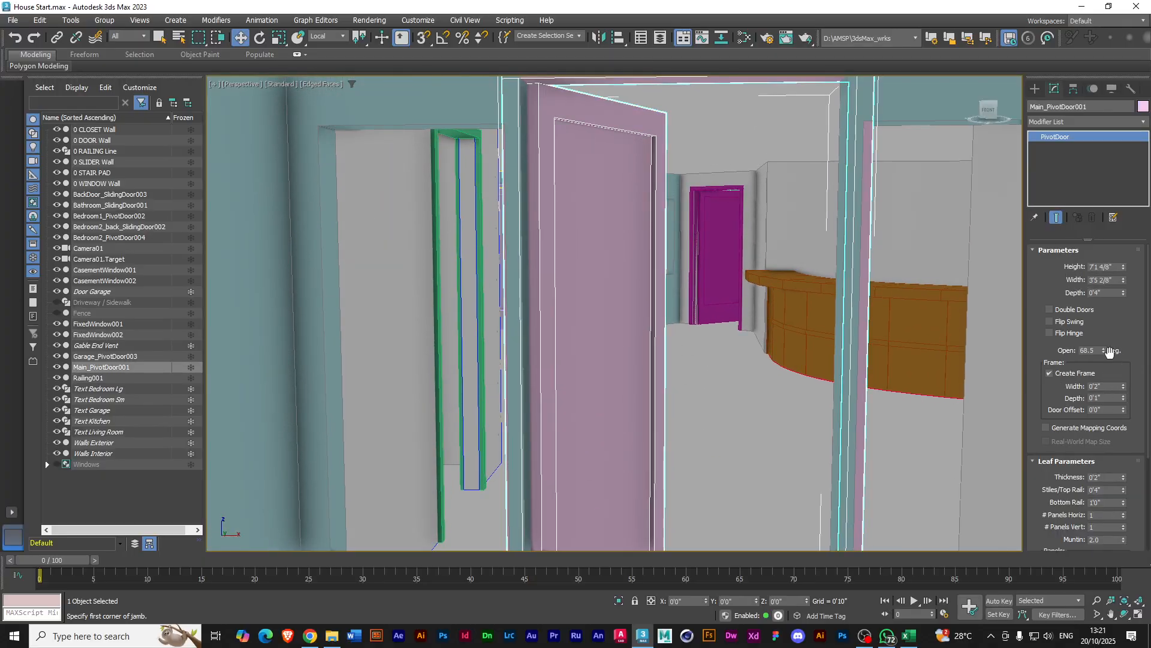
mouse_move(1104, 350)
mouse_down()
mouse_move(1107, 427)
mouse_move(1093, 346)
mouse_up()
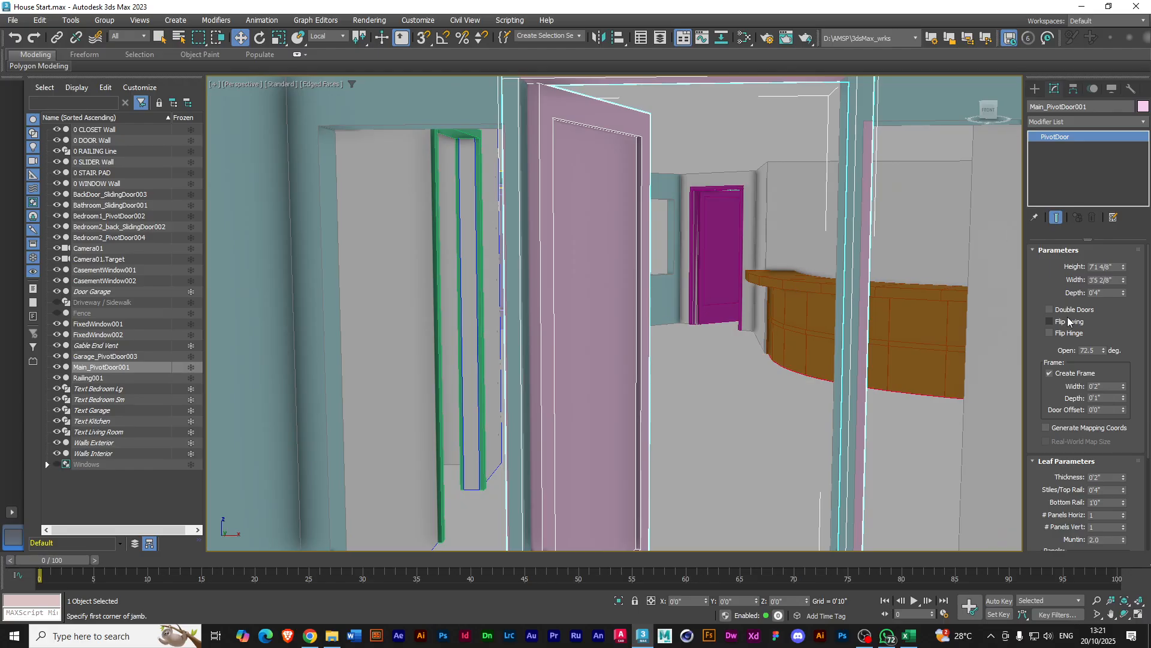
Try flipping the main entrance door's hinge to the other side and undo the change
click(1049, 332)
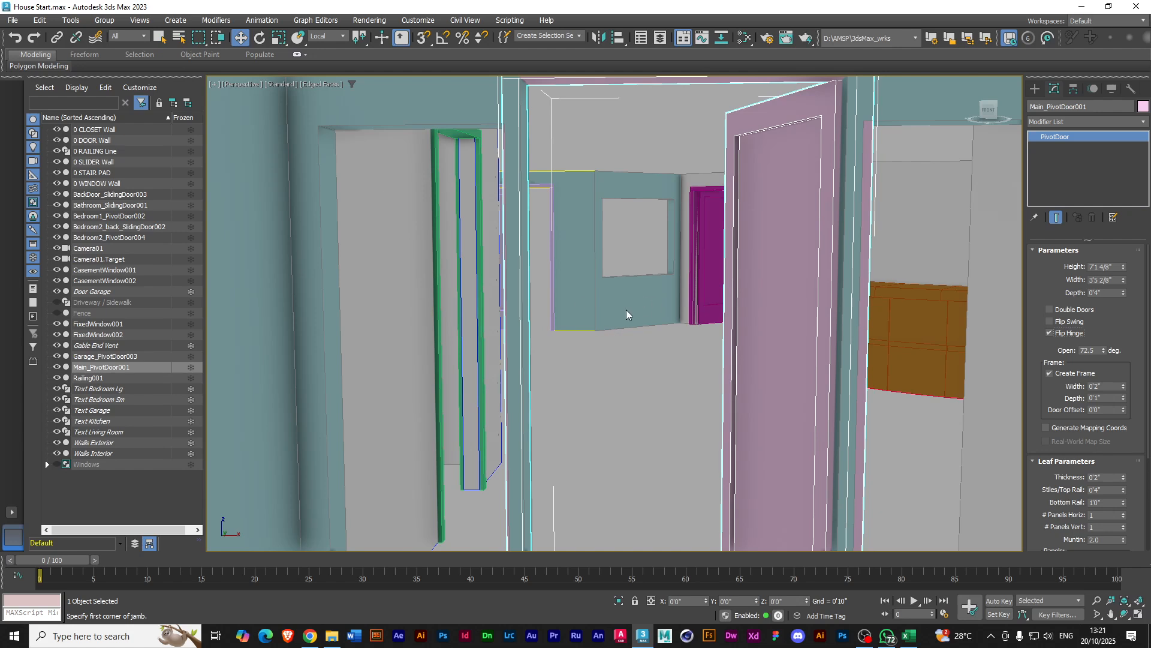
key(ctrl+z)
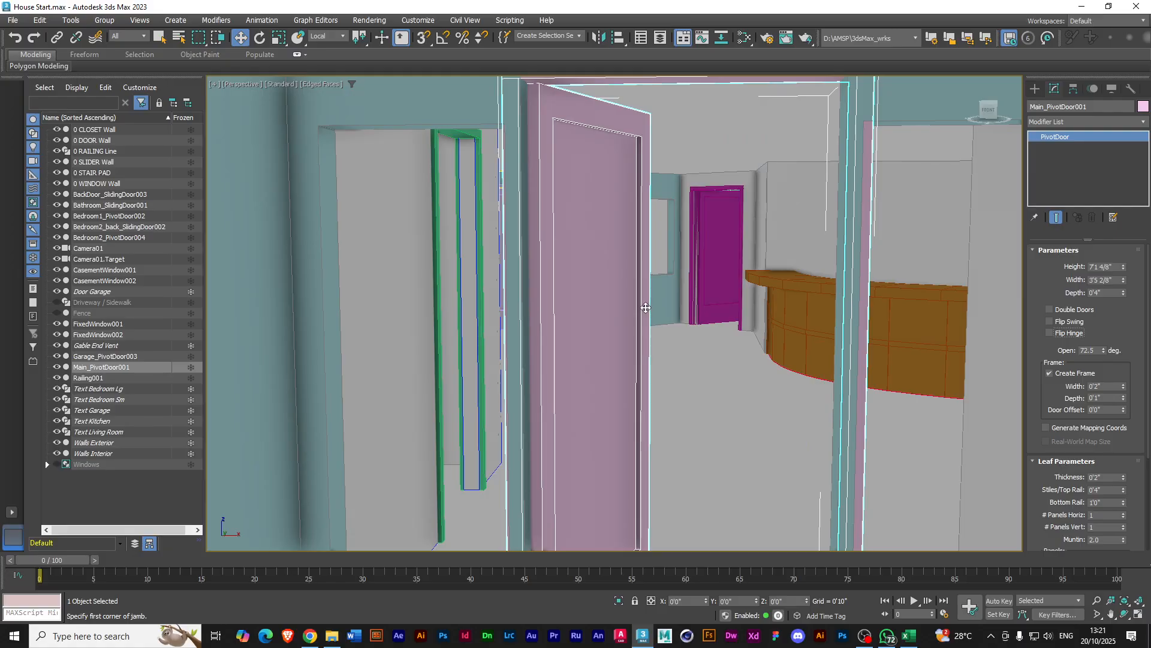
Turn off Flip Hinge for the garage's interior pivot door
scroll(646, 307, down, 5)
alt+middle_drag(649, 259, 591, 350)
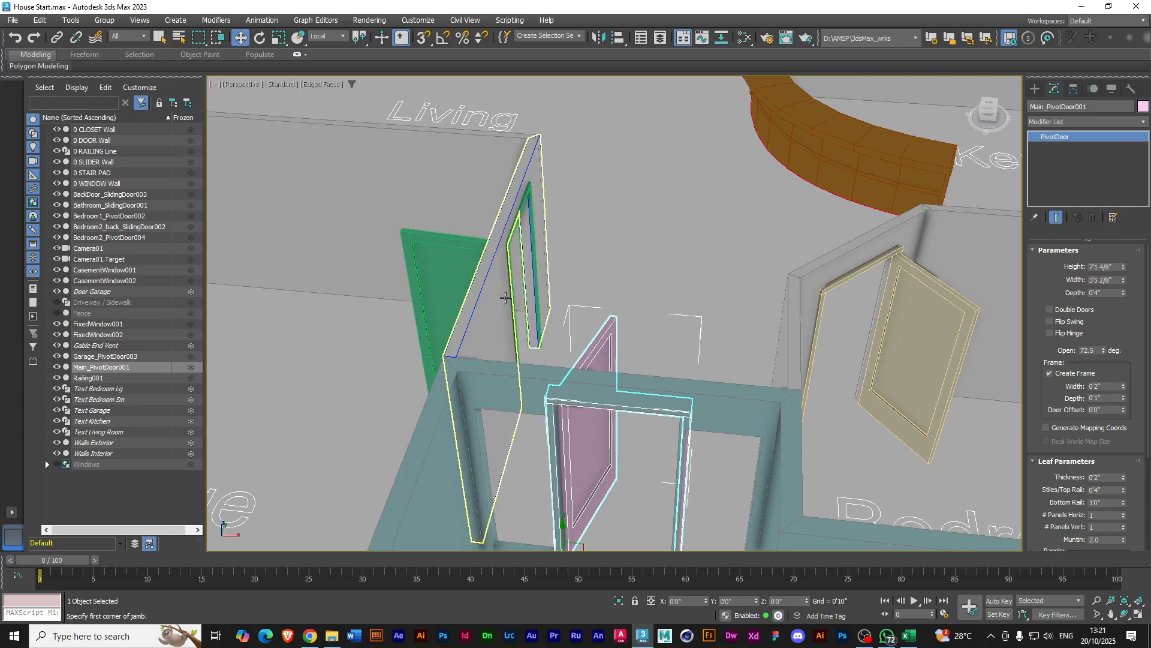
alt+middle_drag(644, 264, 558, 257)
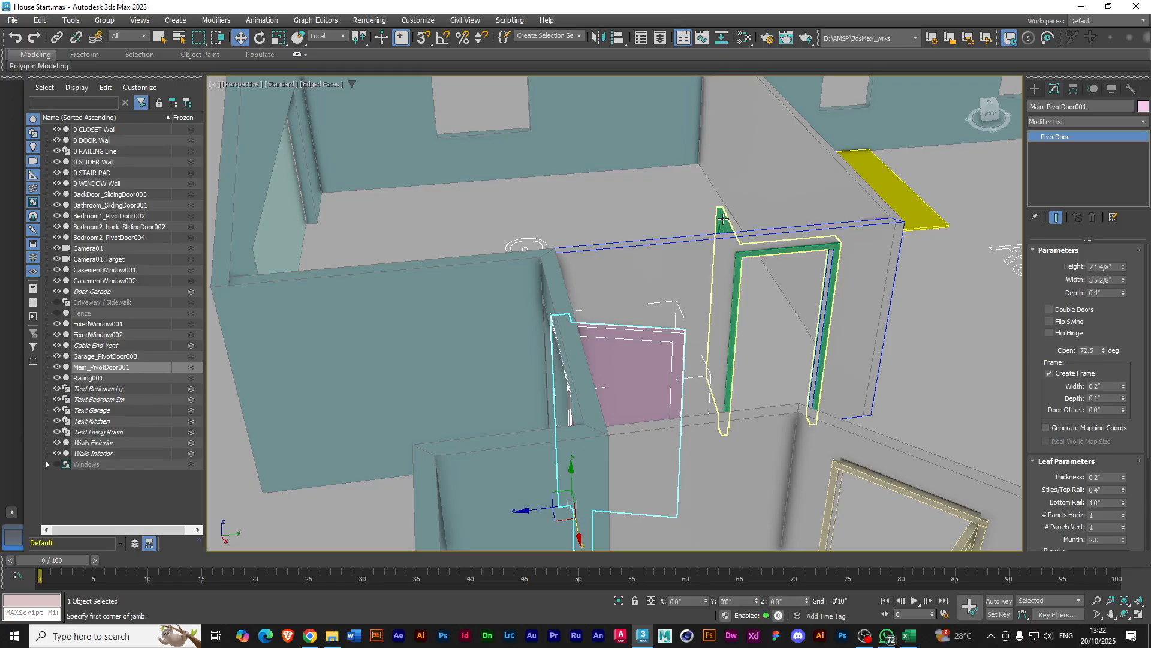
alt+middle_drag(796, 307, 750, 268)
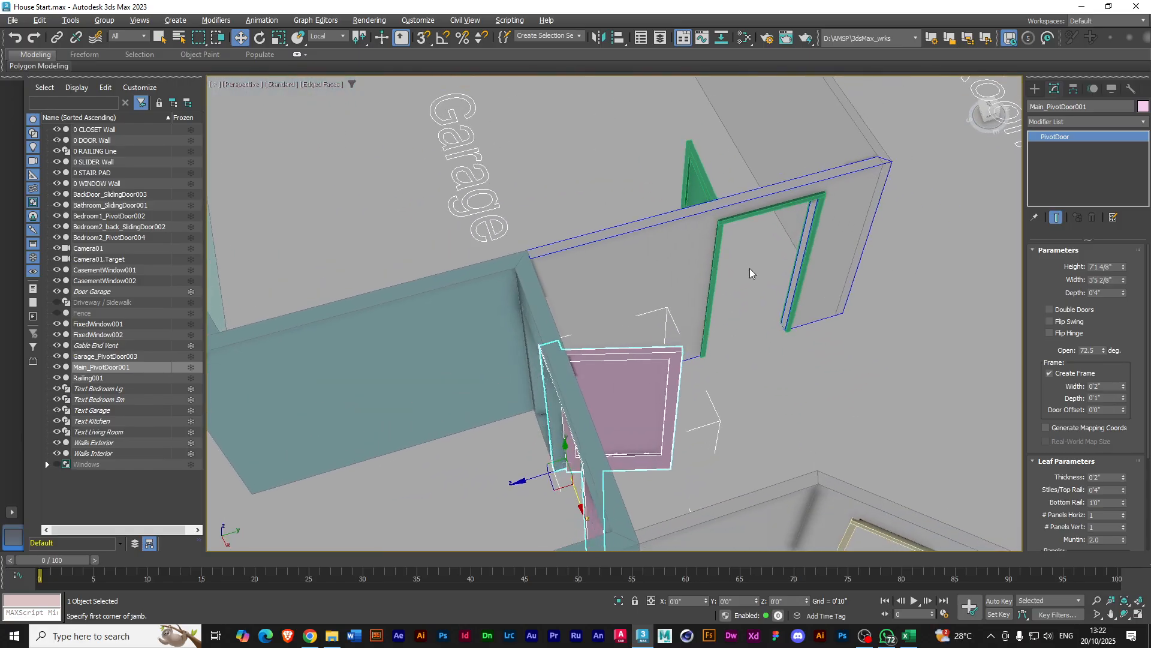
click(690, 171)
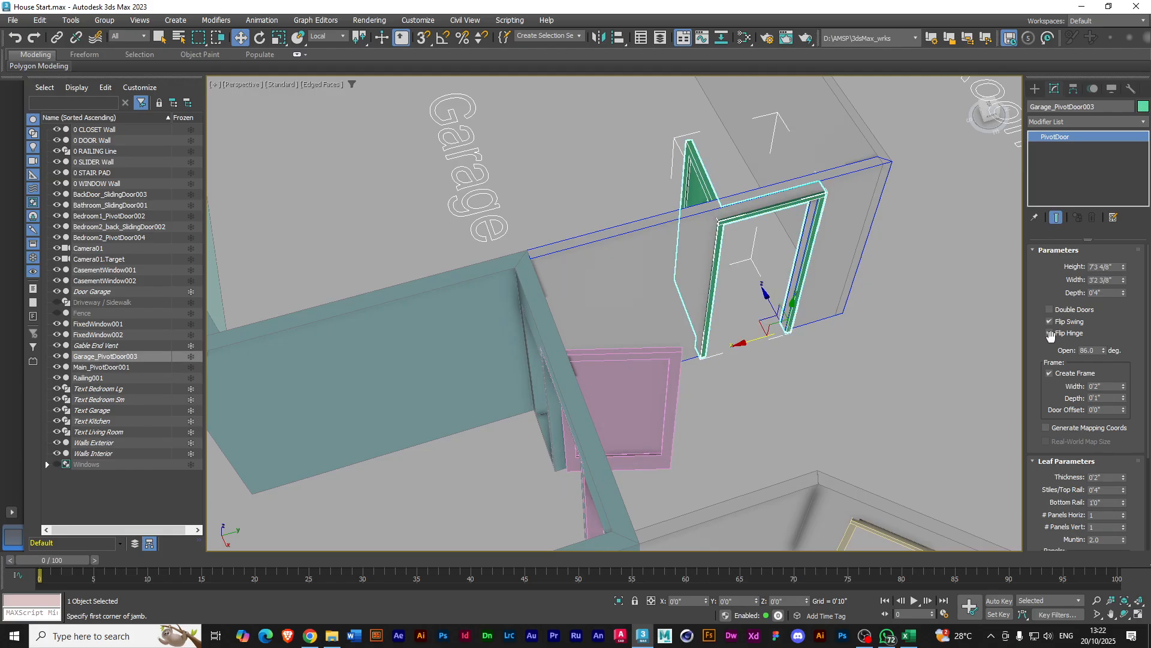
click(1049, 334)
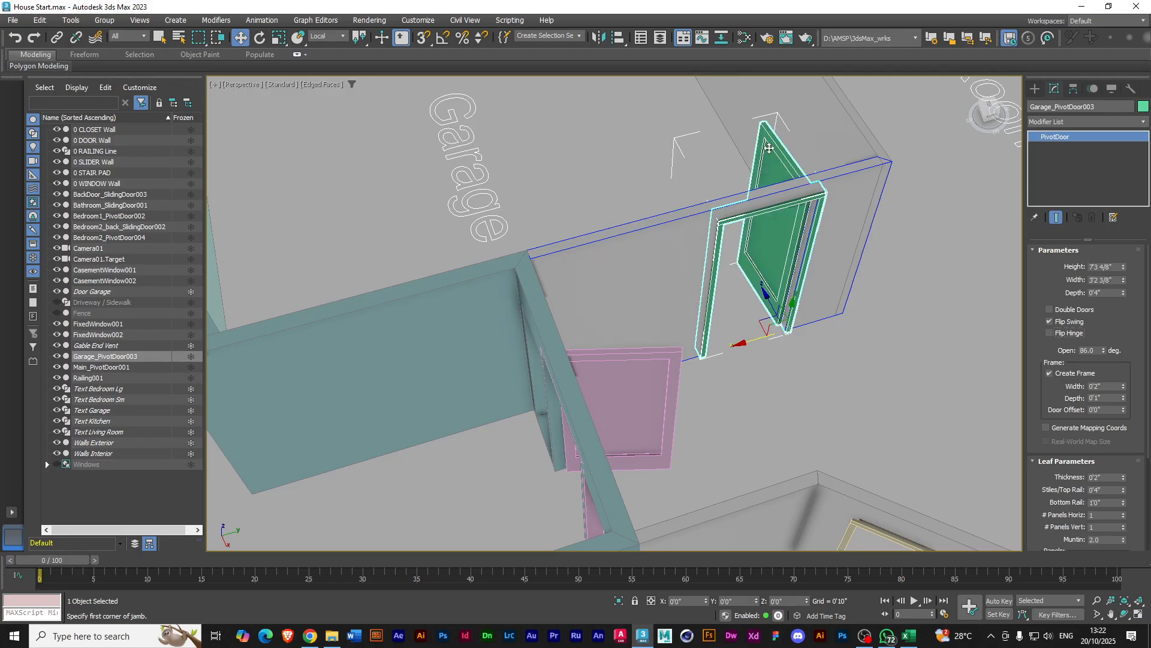
Examine the doors and windows around the house, from the entrance and bedrooms to the living room's bay
alt+middle_drag(772, 228, 766, 241)
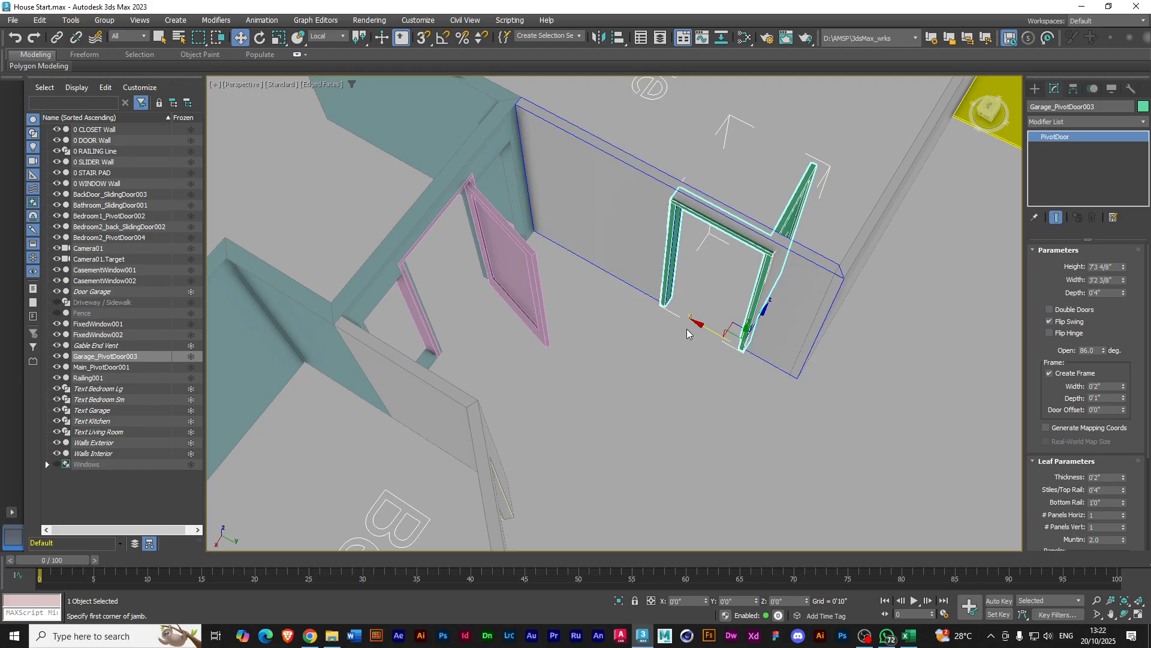
middle_drag(577, 385, 646, 248)
alt+middle_drag(502, 400, 552, 364)
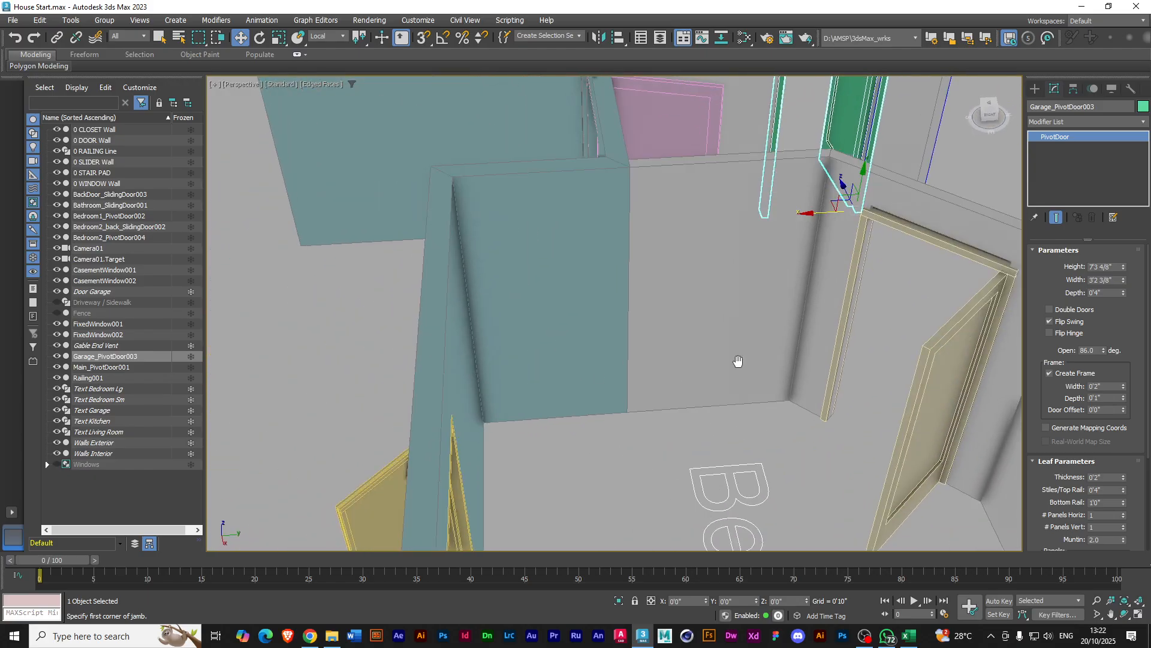
scroll(580, 332, down, 10)
mouse_move(603, 354)
alt+middle_down()
mouse_move(545, 362)
mouse_move(622, 358)
alt+middle_up()
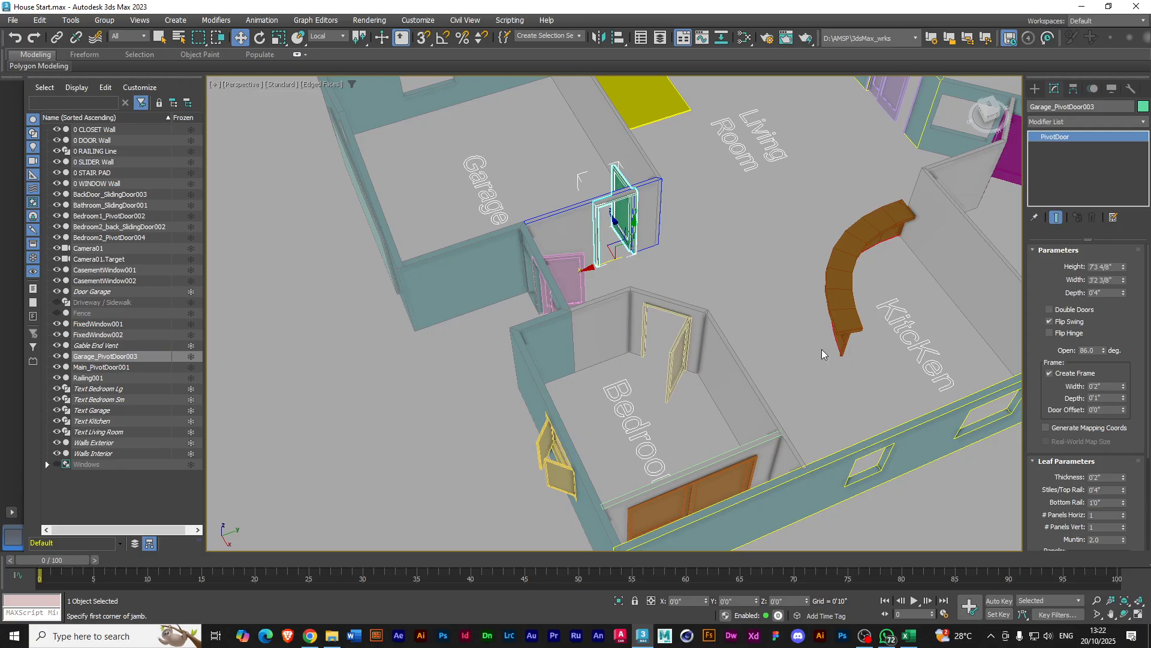
alt+middle_drag(891, 271, 668, 409)
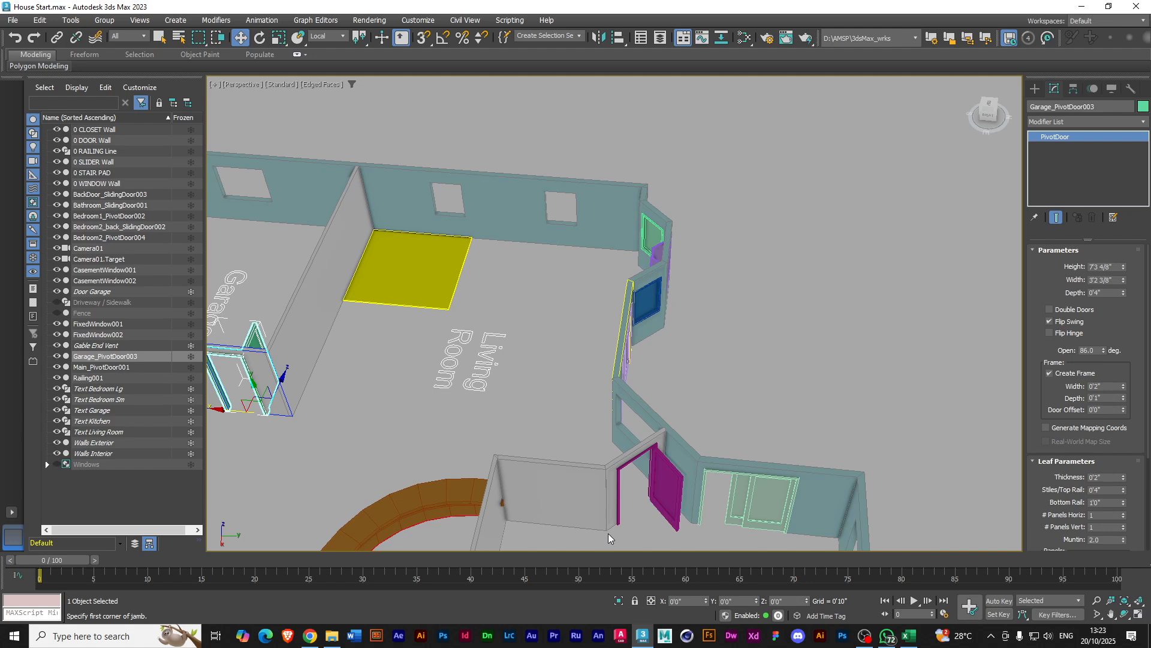
middle_drag(563, 534, 602, 449)
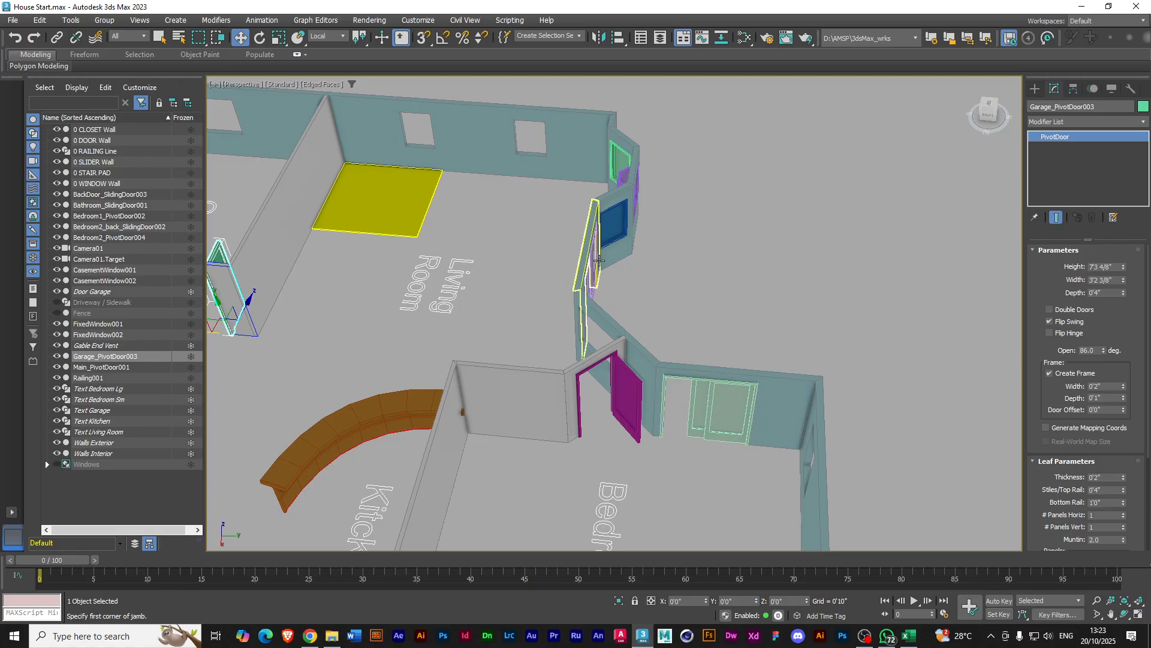
alt+middle_drag(608, 262, 558, 246)
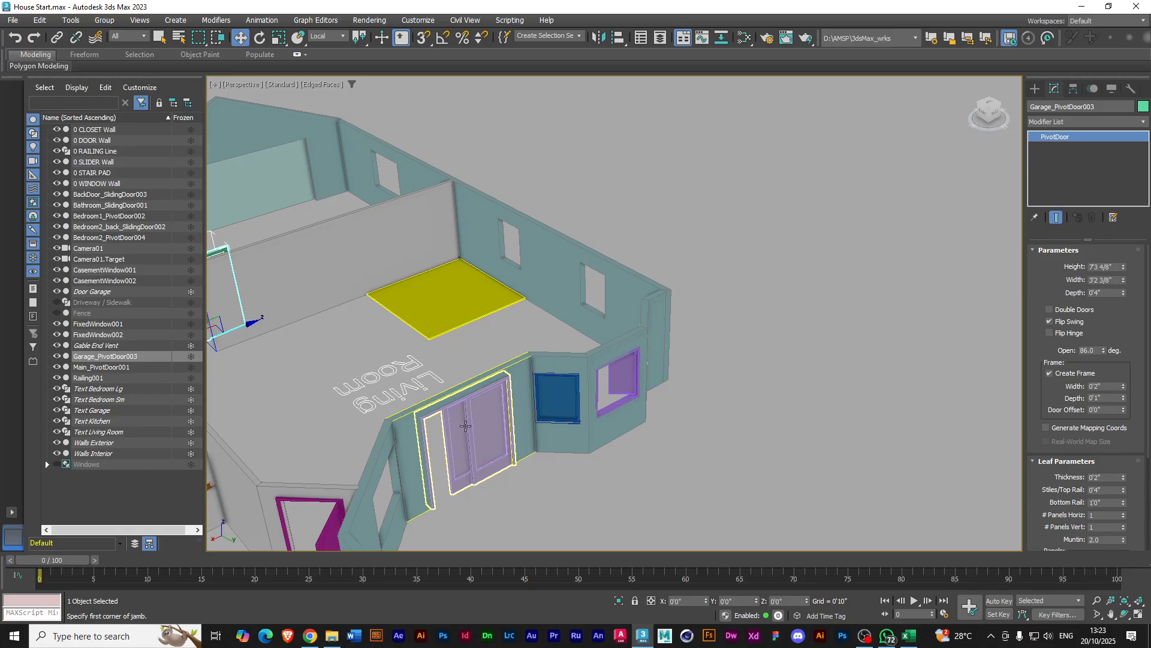
middle_drag(424, 357, 457, 353)
alt+middle_drag(676, 398, 630, 393)
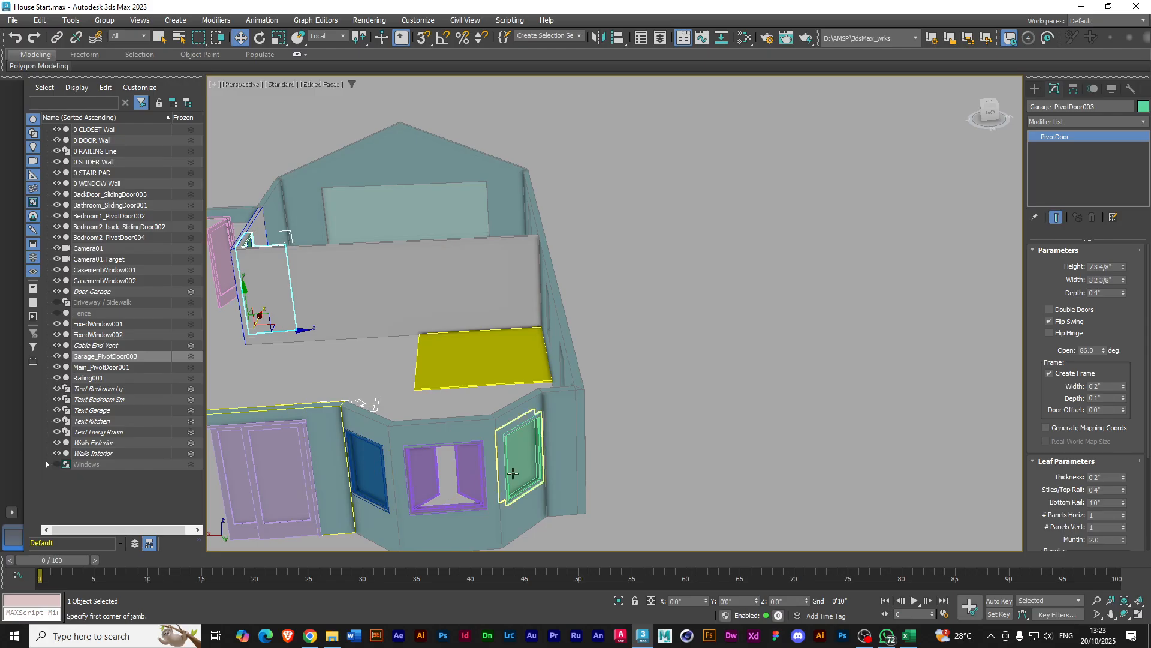
Examine the doors and windows around the whole house, from the living room's bay to the garage and bedrooms
scroll(327, 486, down, 2)
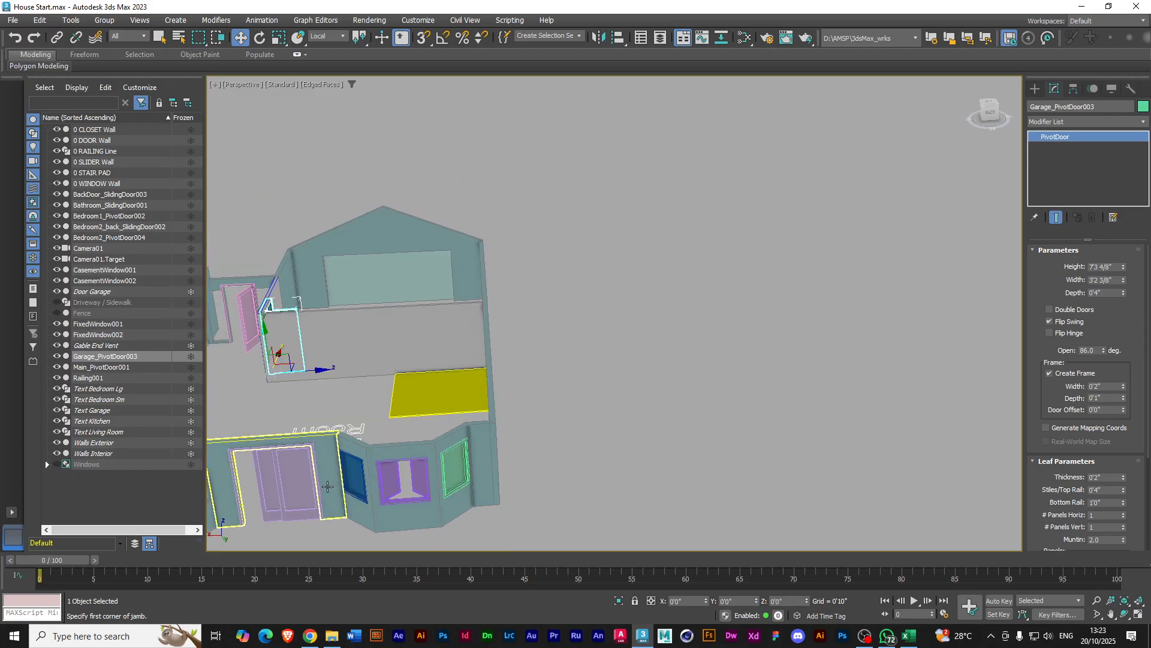
middle_drag(279, 475, 468, 444)
alt+middle_drag(340, 448, 495, 456)
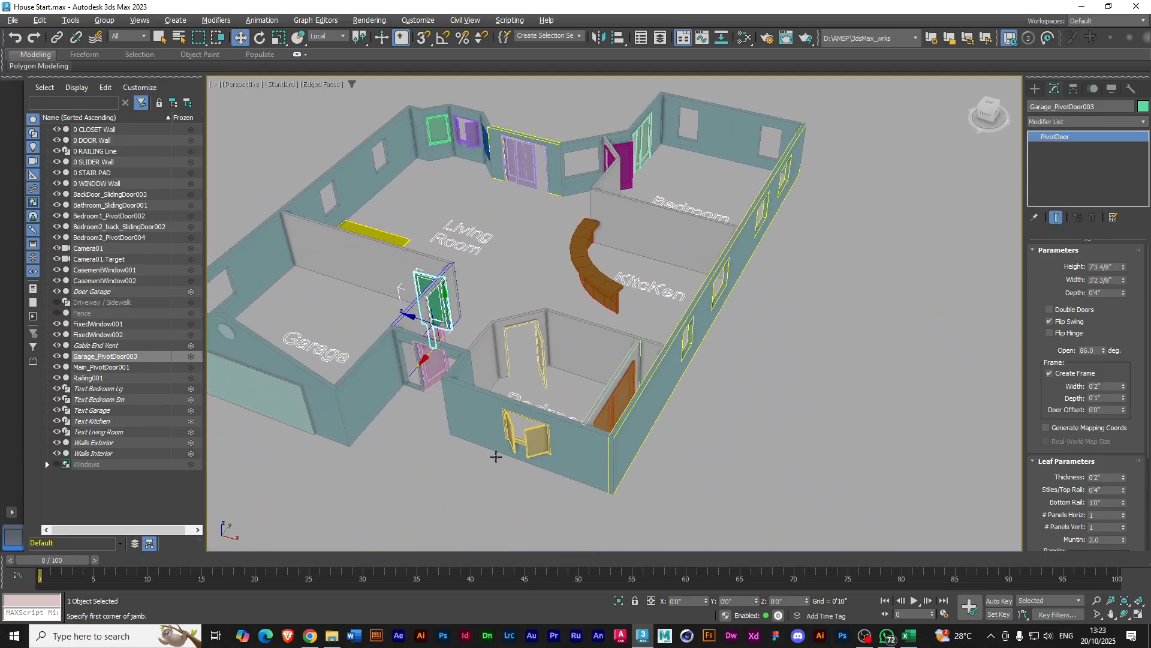
middle_drag(553, 290, 472, 370)
middle_drag(614, 436, 578, 432)
alt+middle_drag(483, 389, 592, 358)
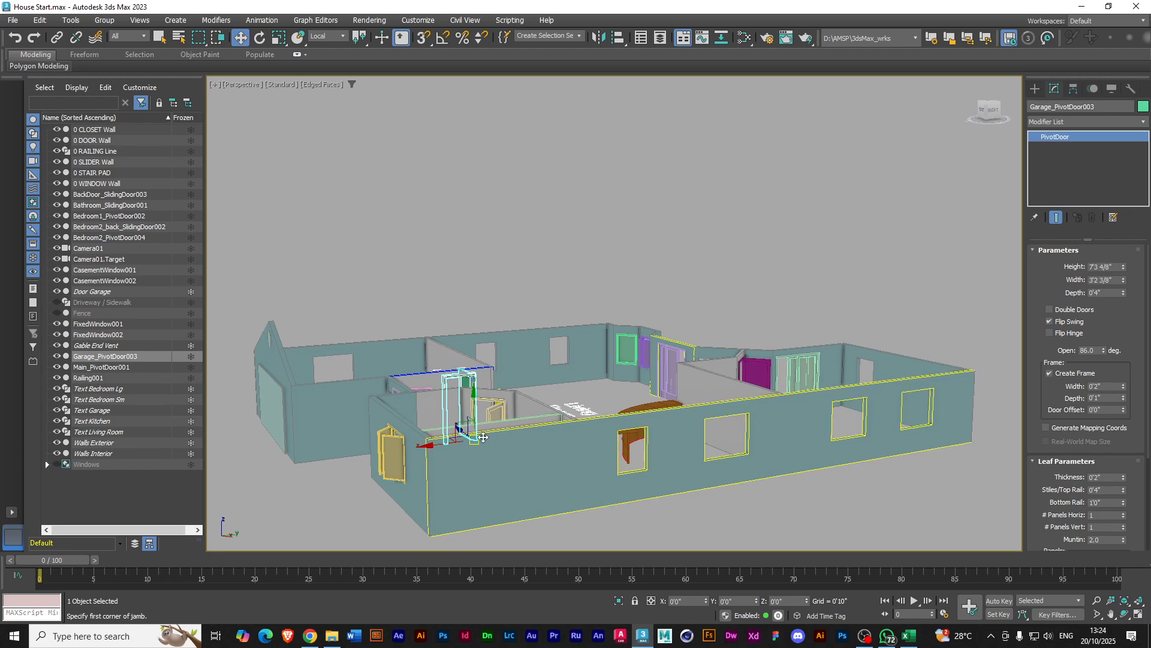
alt+middle_drag(504, 456, 548, 444)
middle_drag(264, 363, 572, 356)
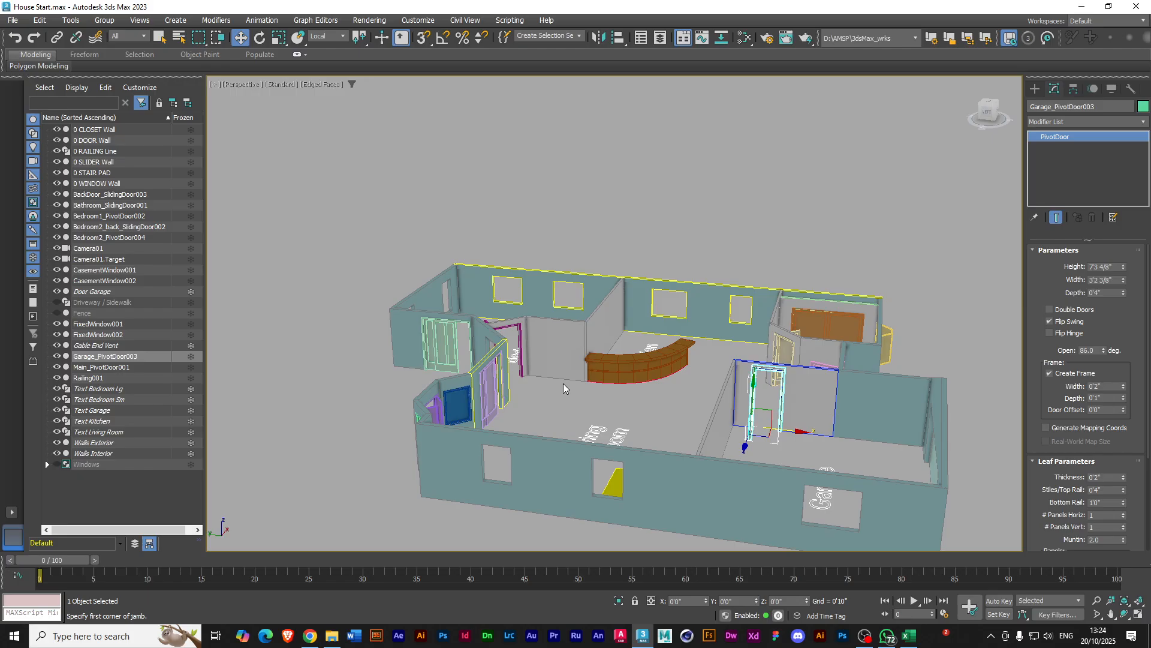
Examine the empty window openings in the outer walls of the kitchen and the larger bedroom
scroll(669, 393, up, 5)
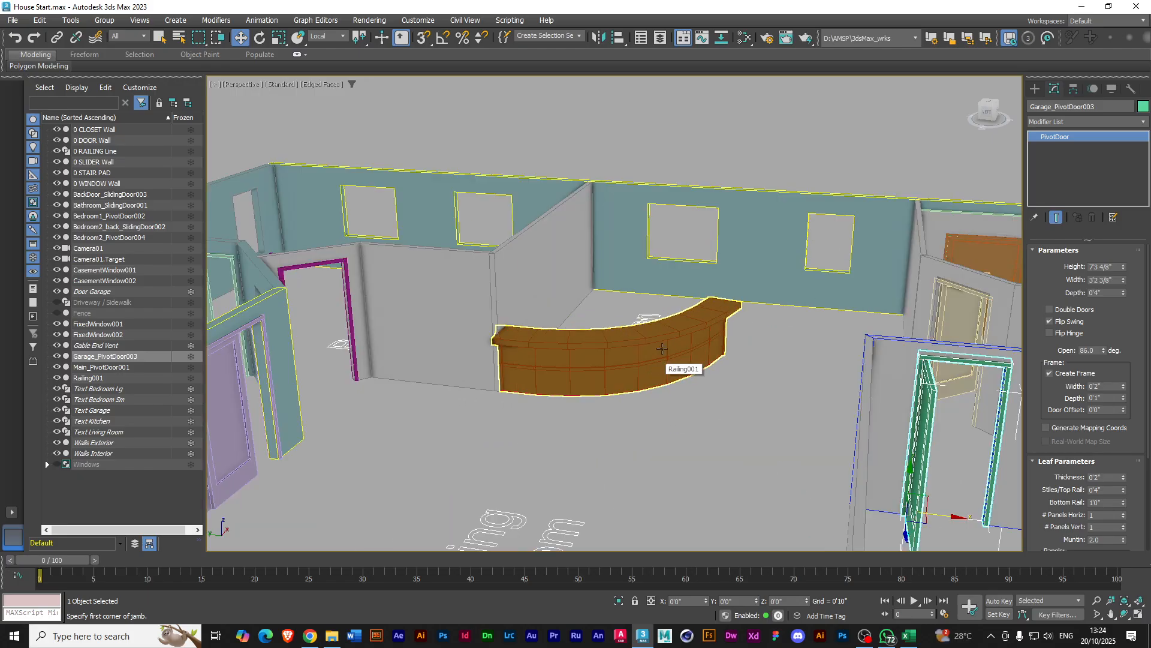
middle_drag(644, 296, 614, 352)
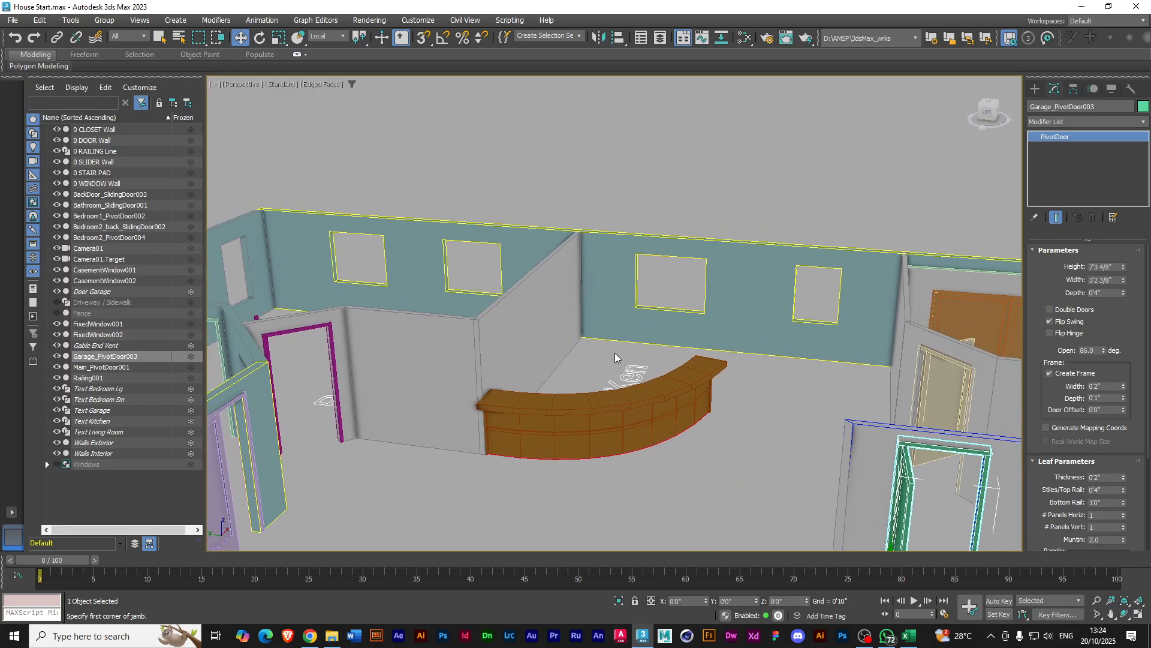
alt+middle_drag(536, 321, 602, 283)
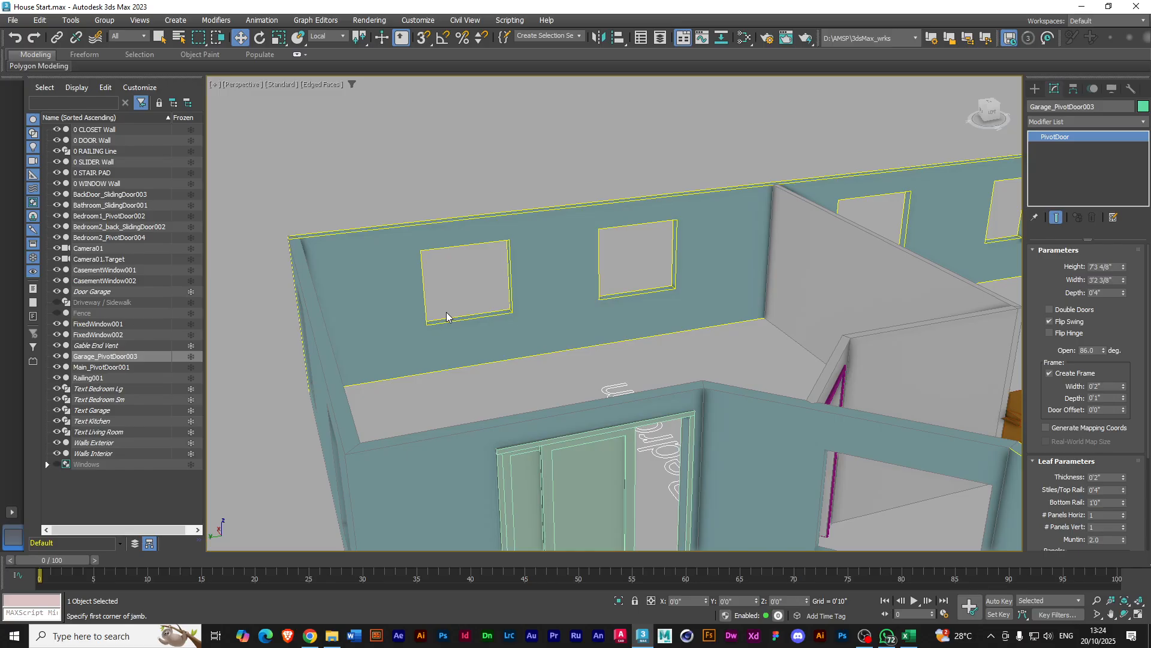
alt+middle_drag(412, 334, 443, 350)
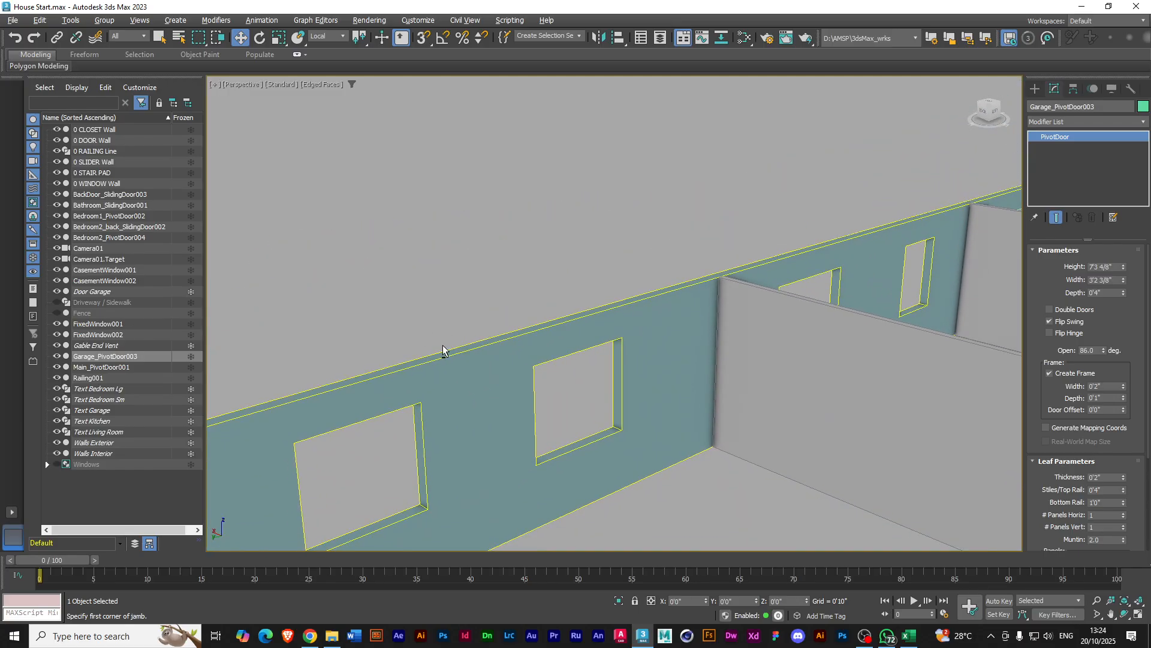
scroll(581, 425, down, 3)
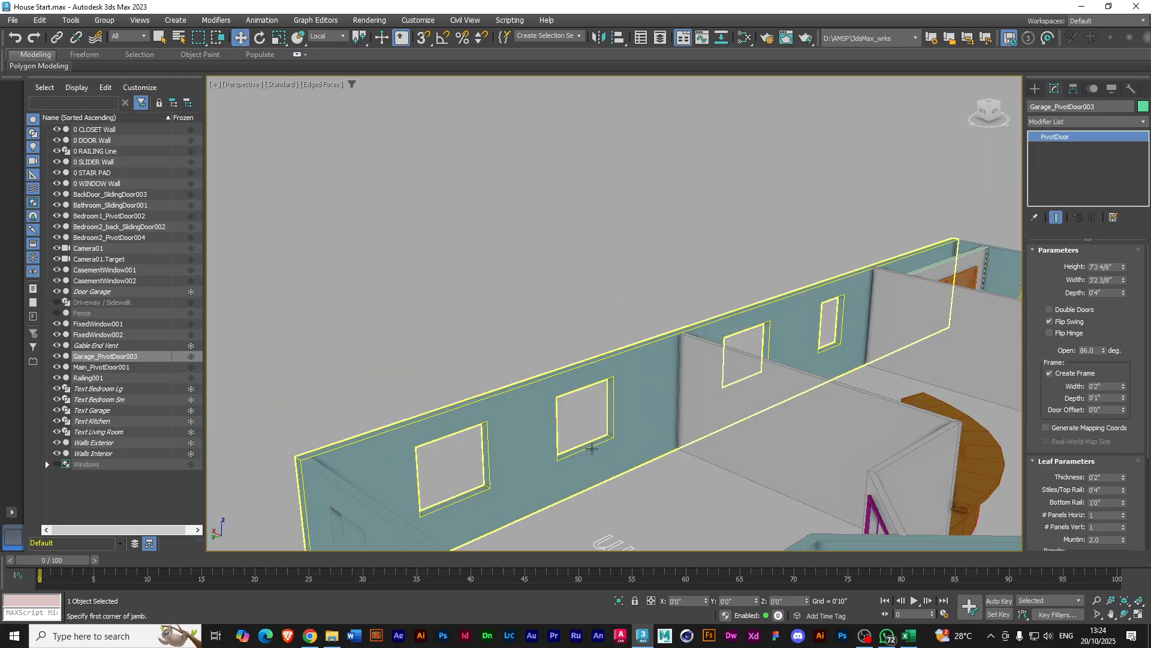
scroll(667, 469, down, 4)
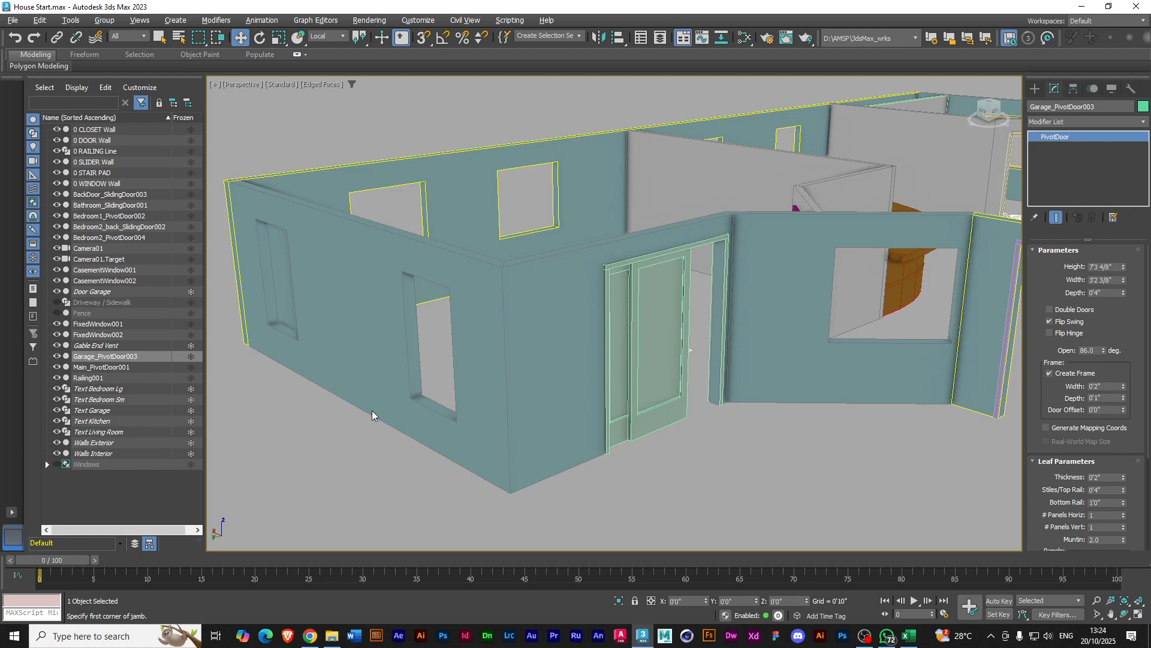
scroll(387, 405, up, 5)
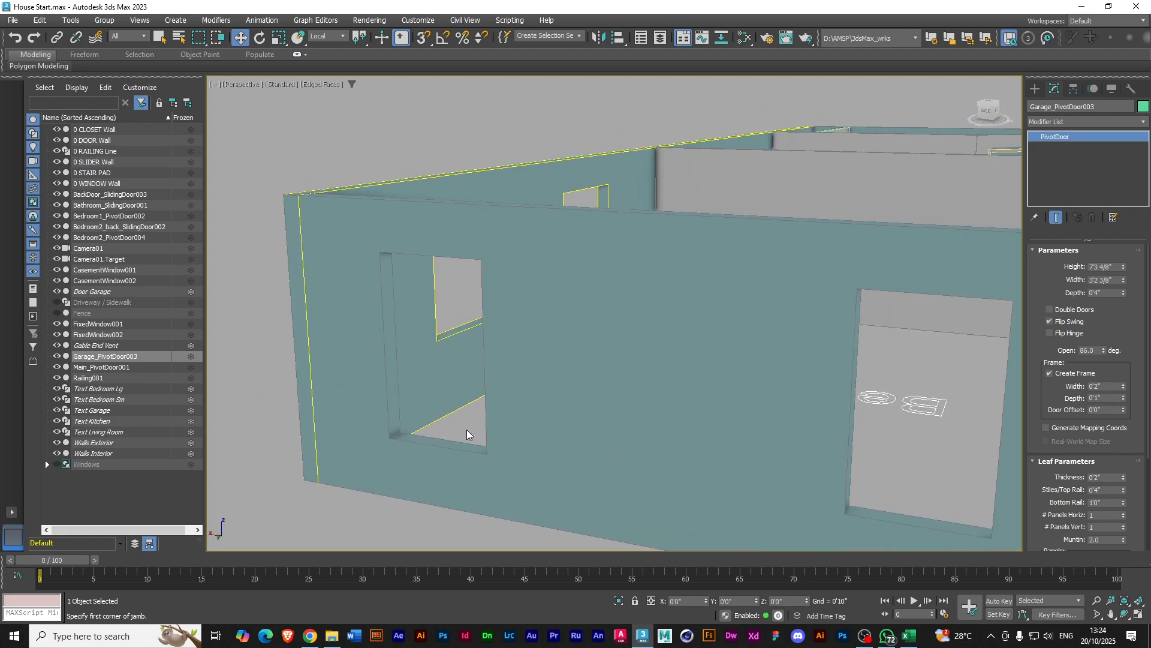
scroll(564, 451, down, 5)
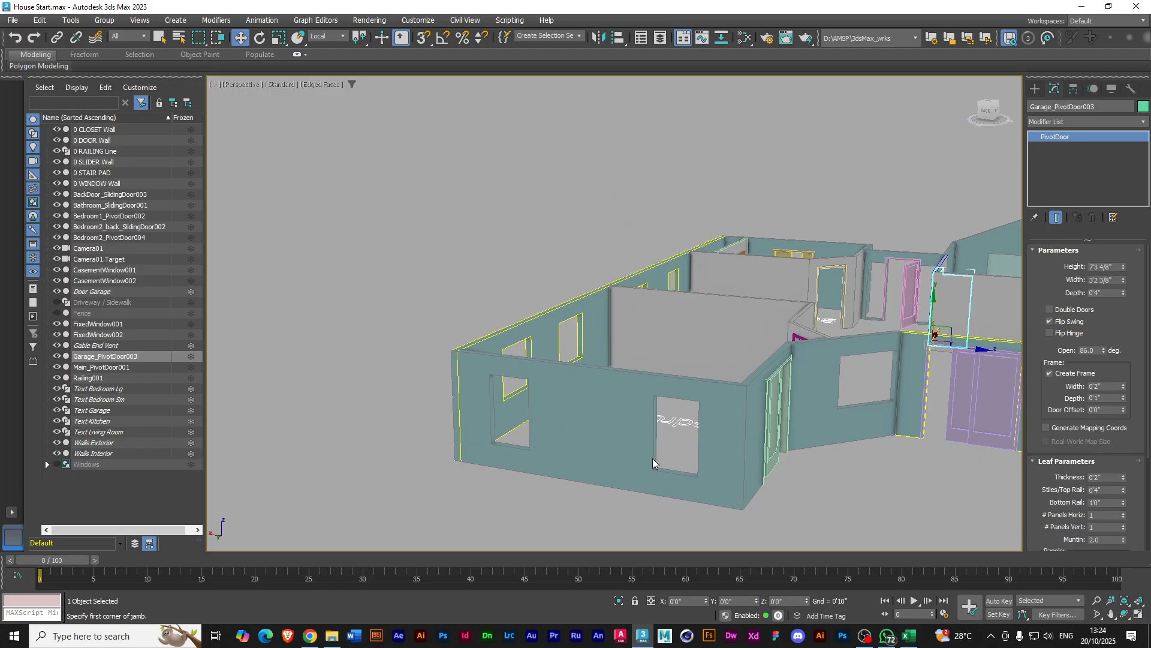
scroll(653, 459, up, 4)
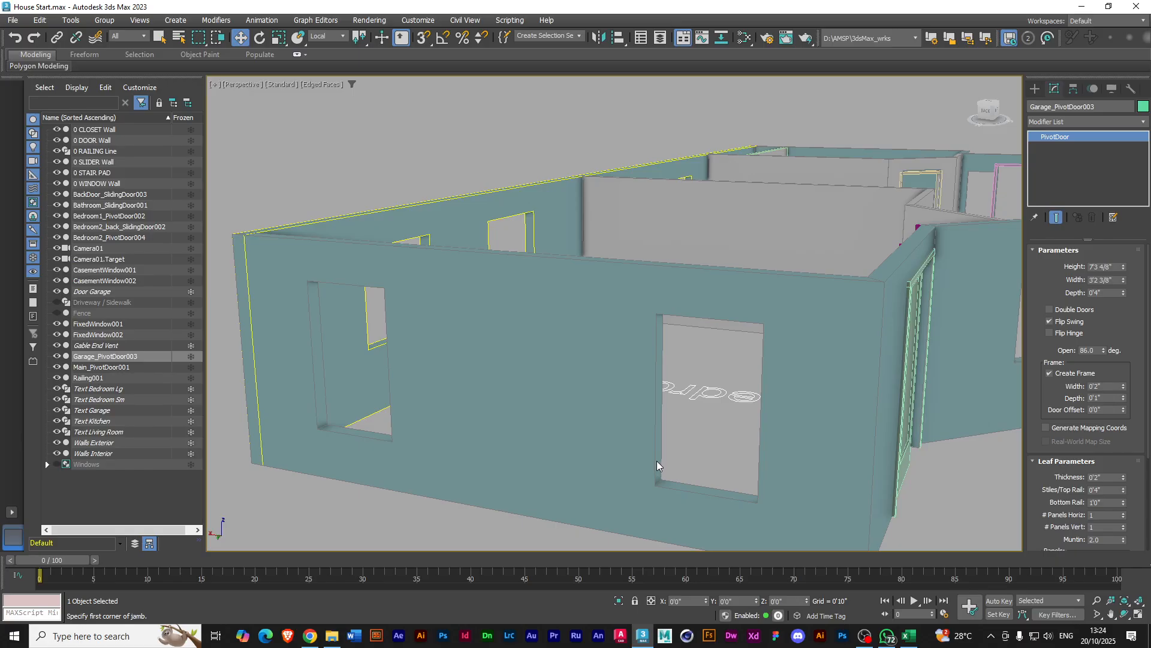
Bring up the window object types with the Top view closed in on the larger bedroom's end wall
key(alt+w)
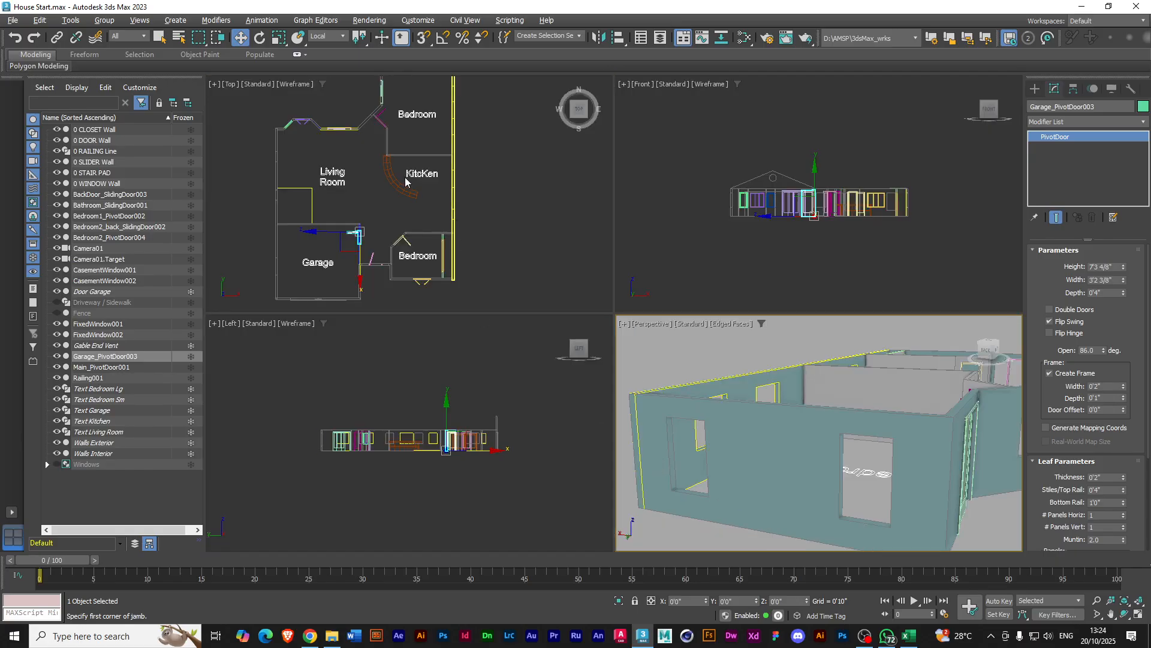
scroll(406, 180, up, 10)
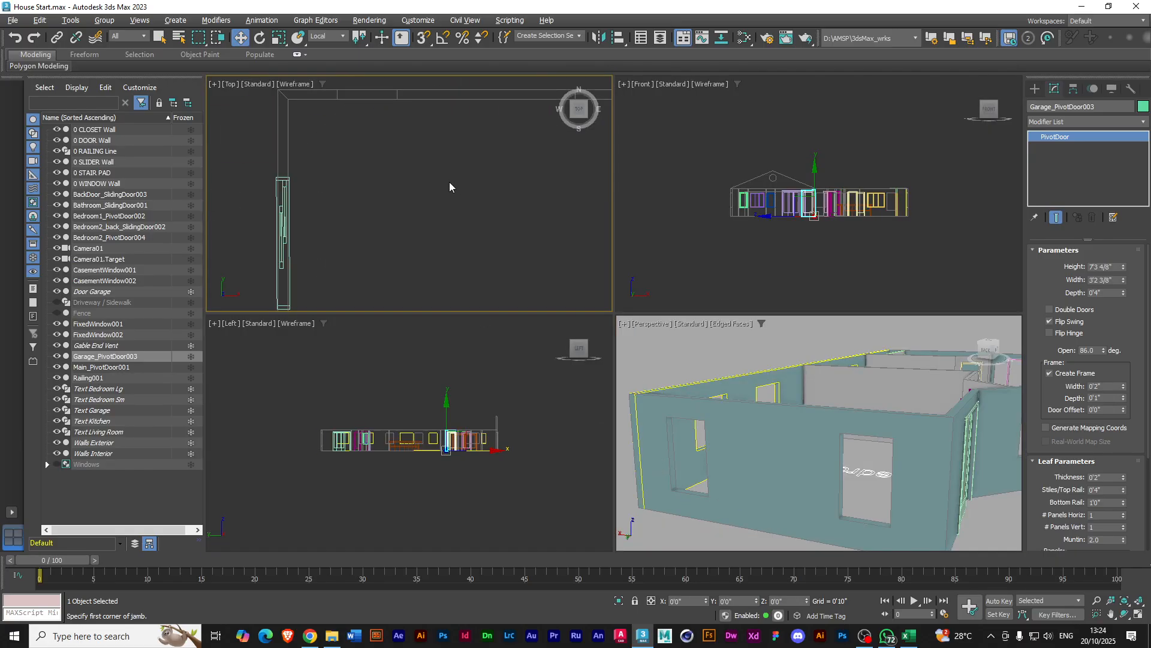
middle_drag(449, 186, 423, 213)
scroll(401, 190, up, 2)
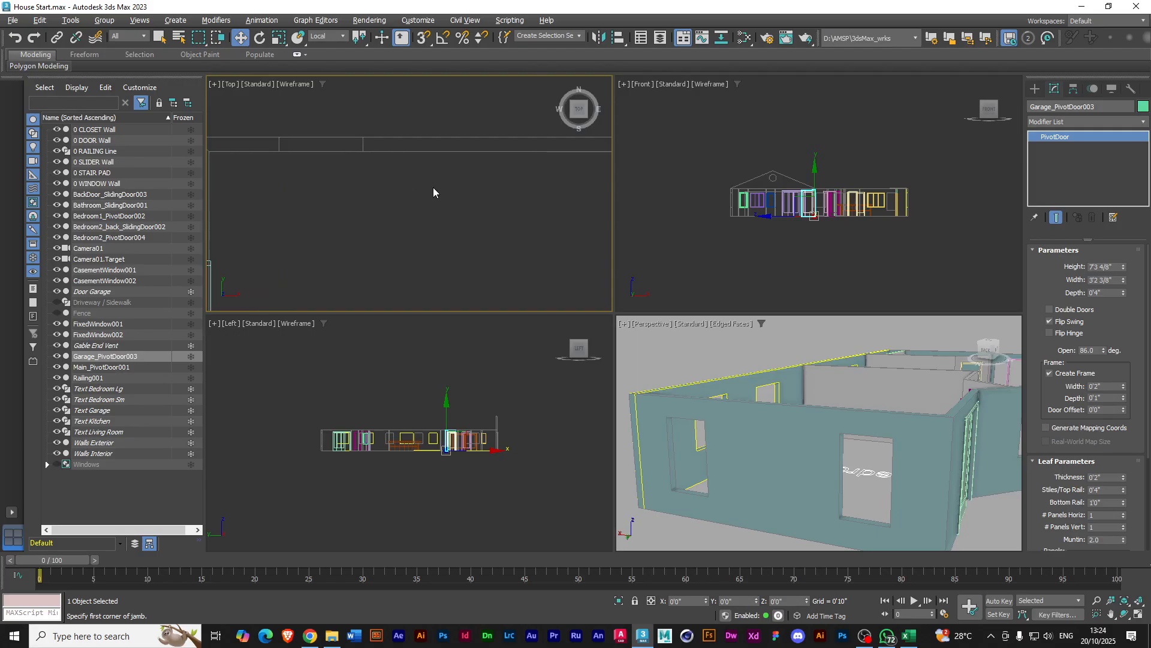
scroll(434, 191, down, 2)
middle_drag(442, 192, 404, 224)
scroll(391, 204, up, 2)
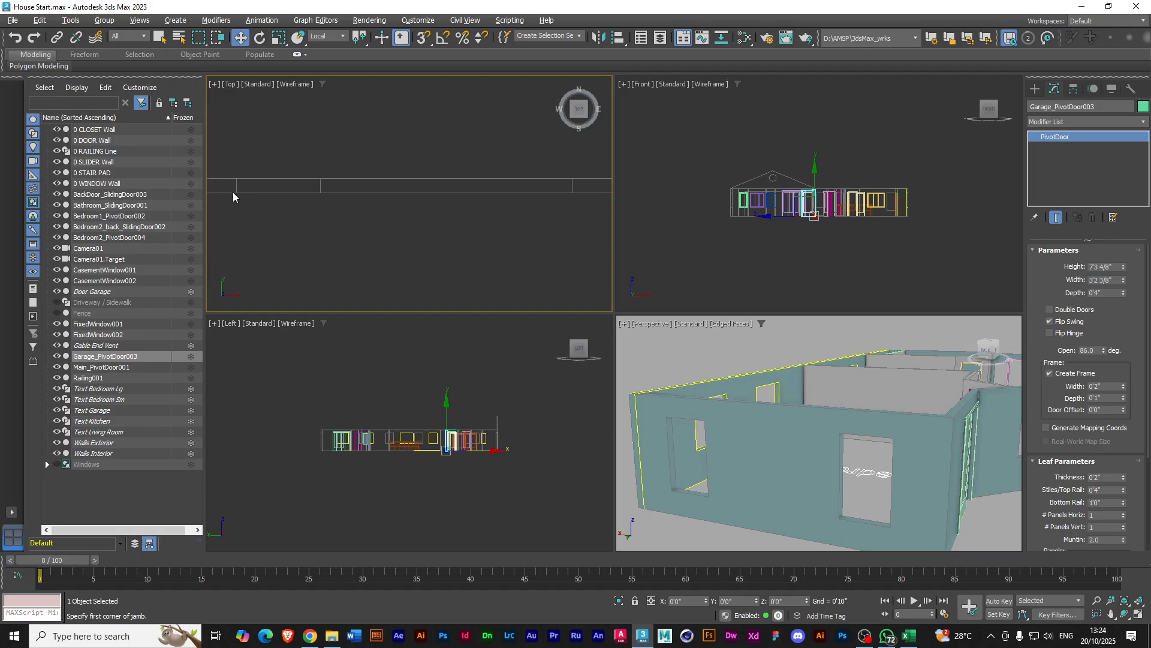
click(1036, 90)
click(1091, 186)
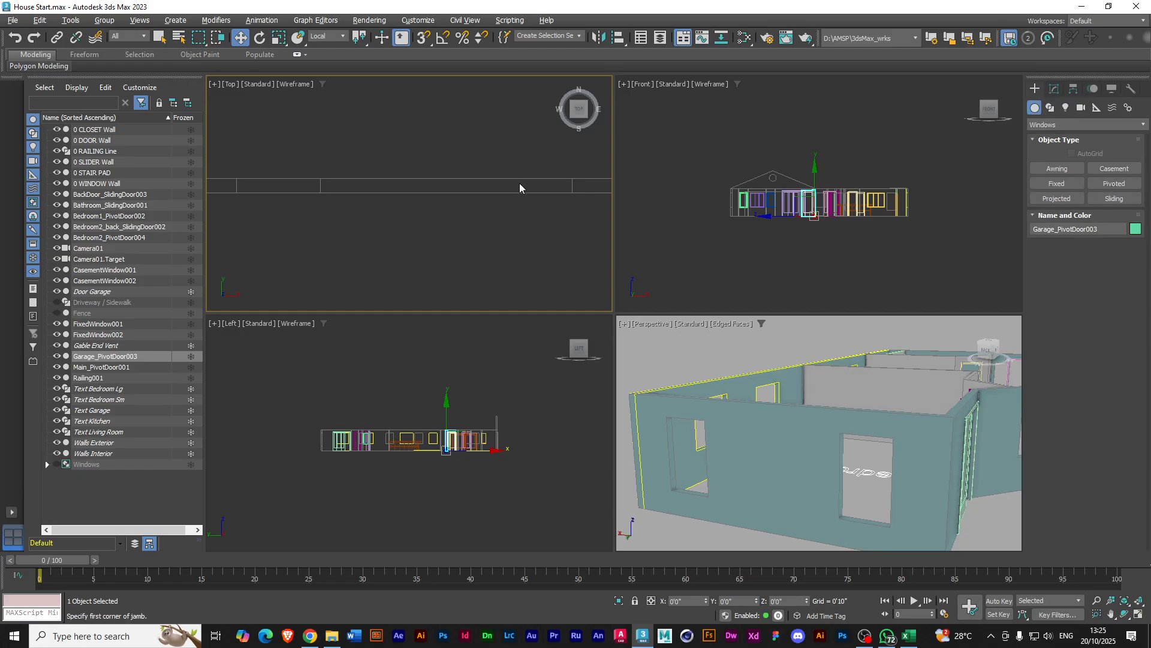
click(1092, 170)
click(1061, 171)
click(1121, 198)
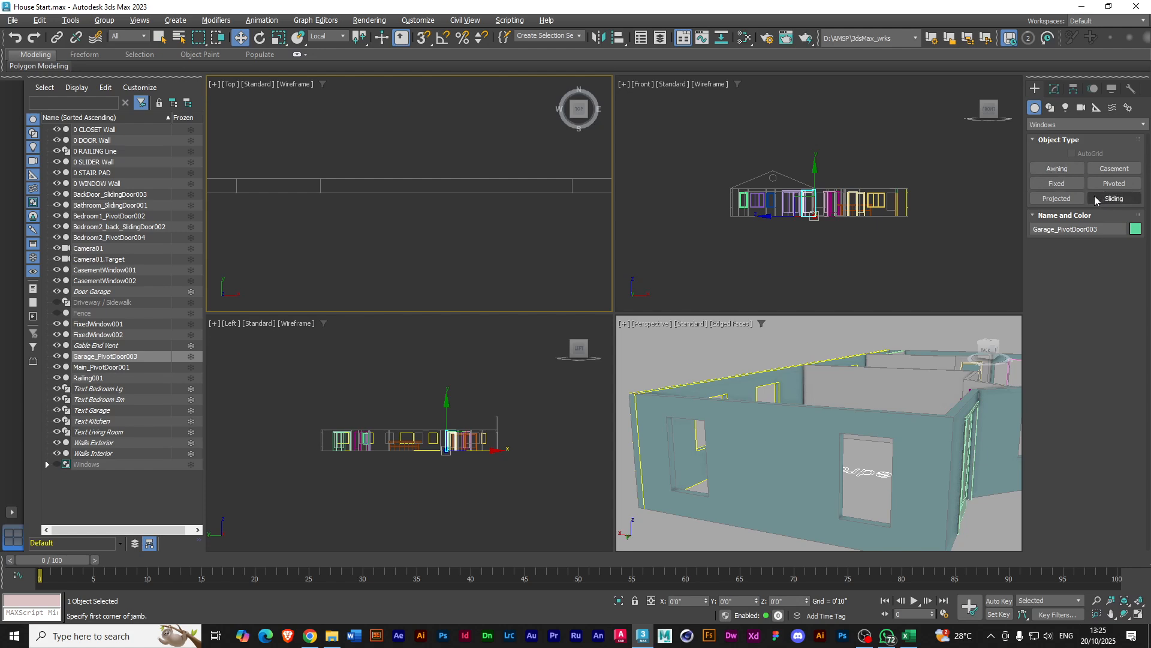
click(1058, 200)
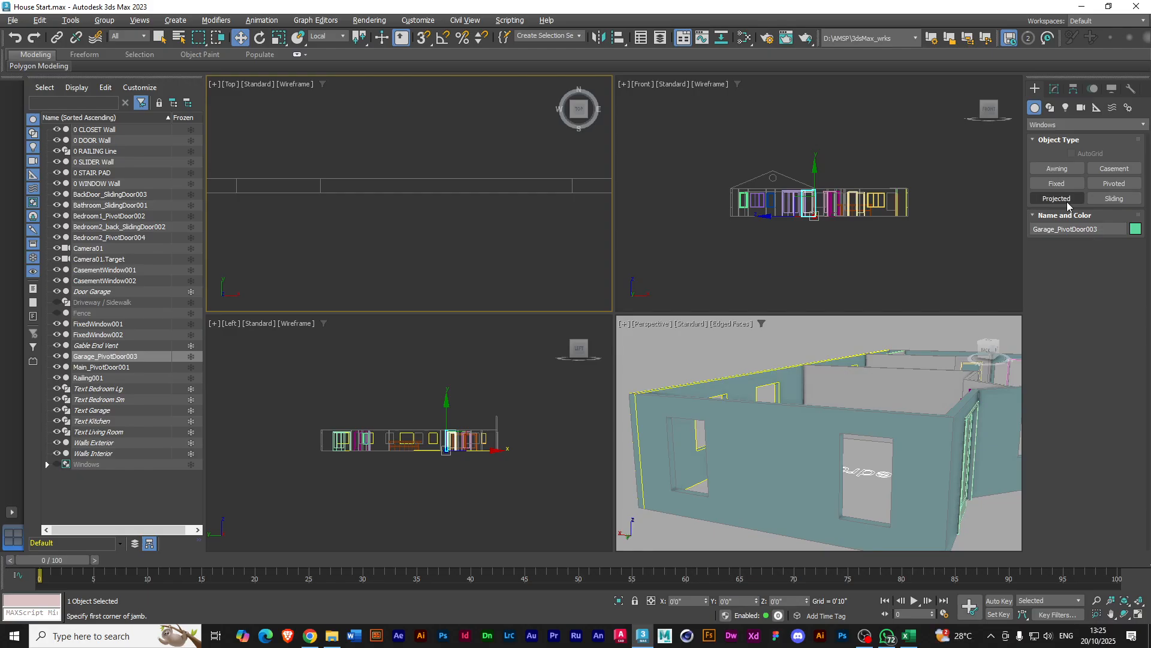
click(864, 635)
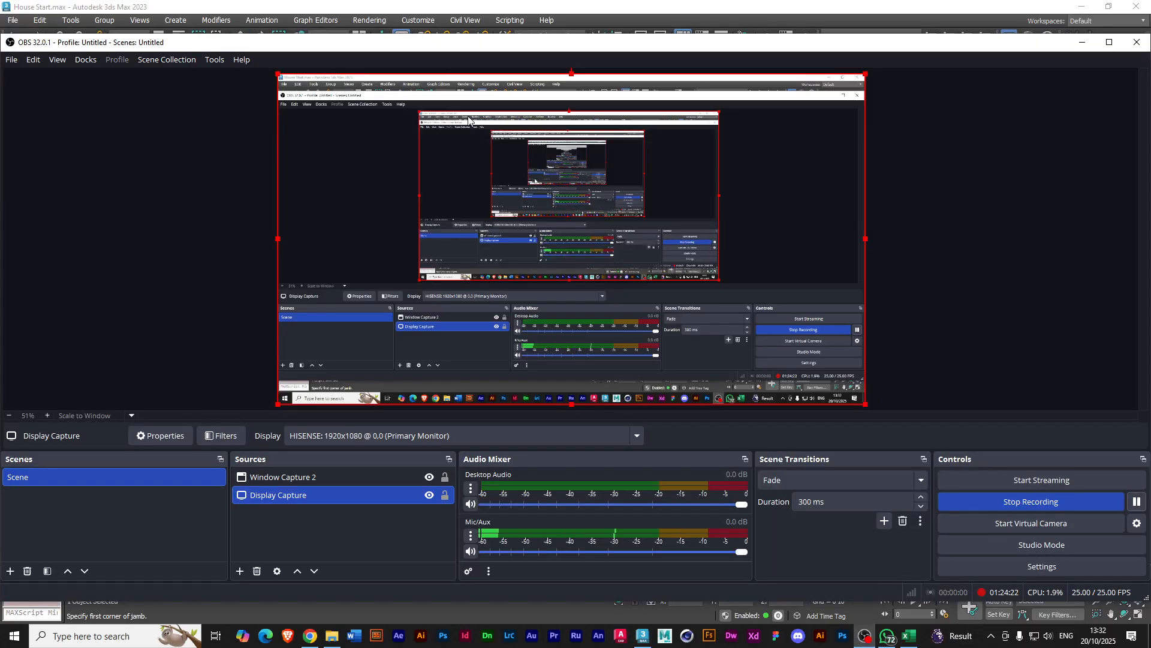
click(1137, 501)
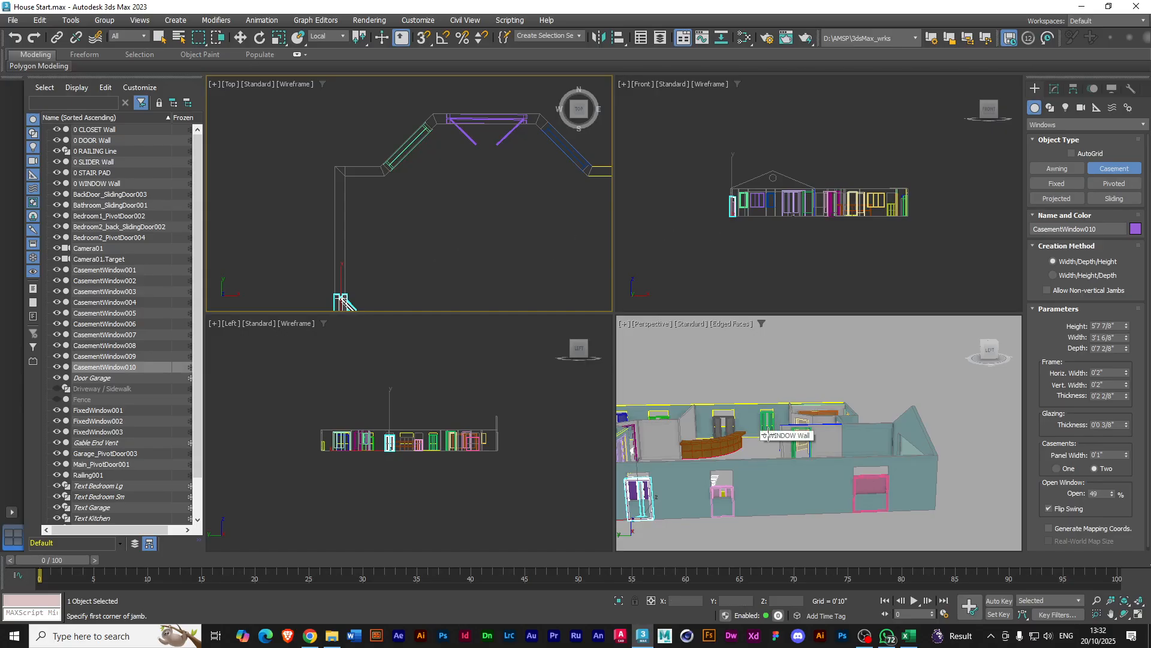
Raise the narrow green kitchen casement window into its wall opening and set its height to 4'2 1/8"
click(898, 374)
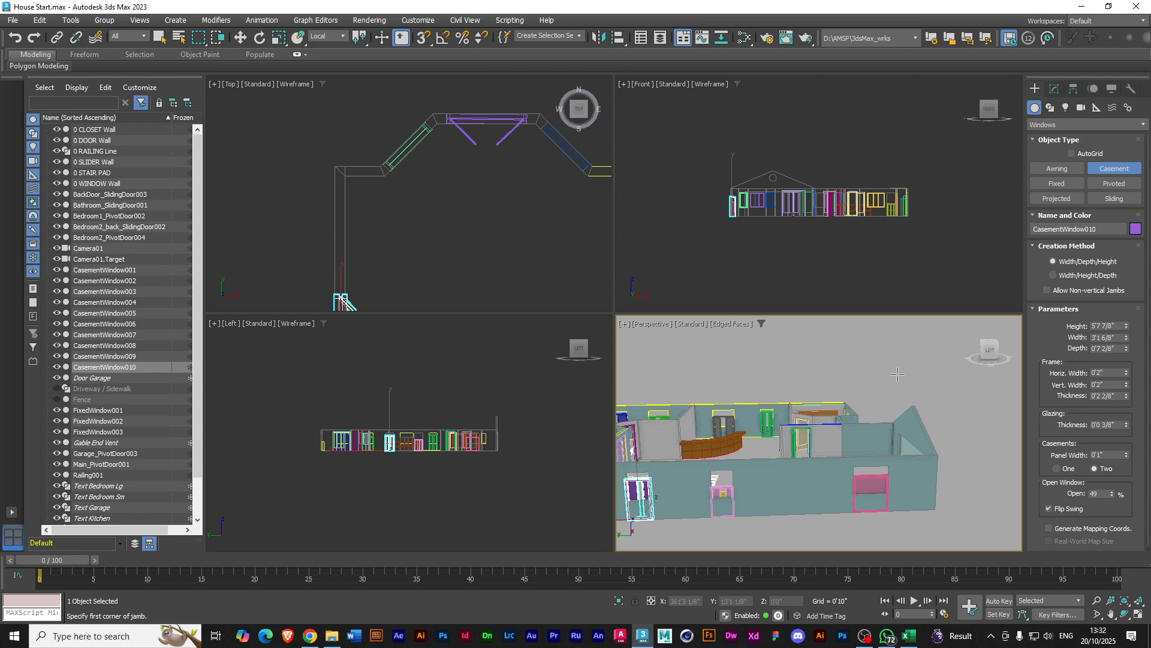
key(w)
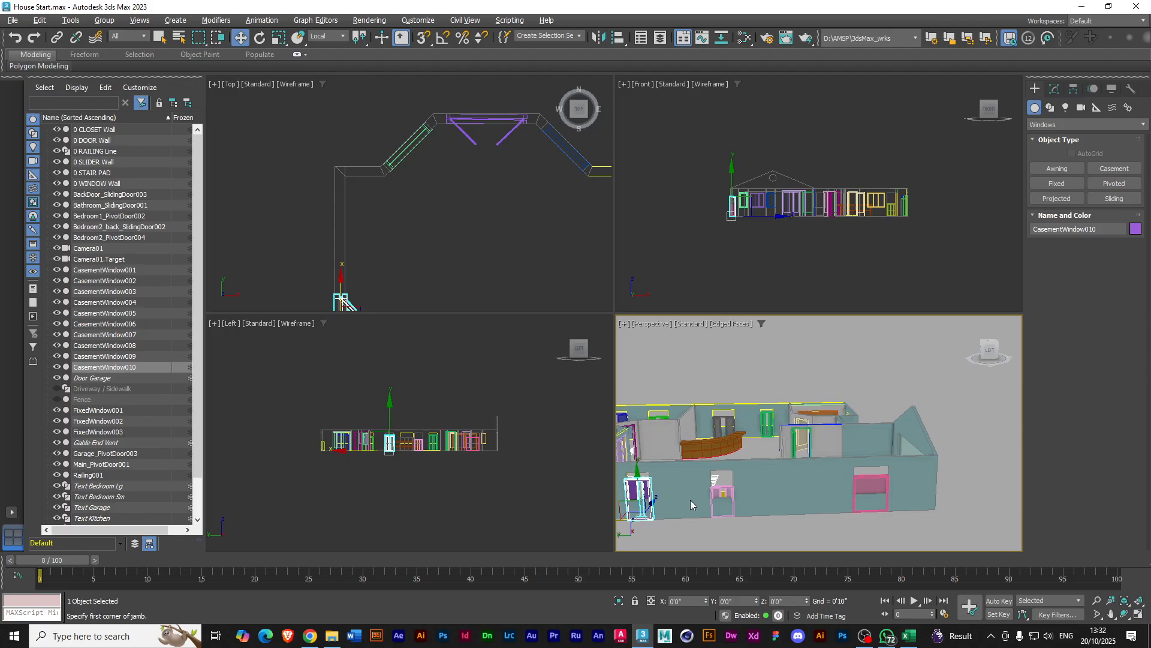
key(alt+w)
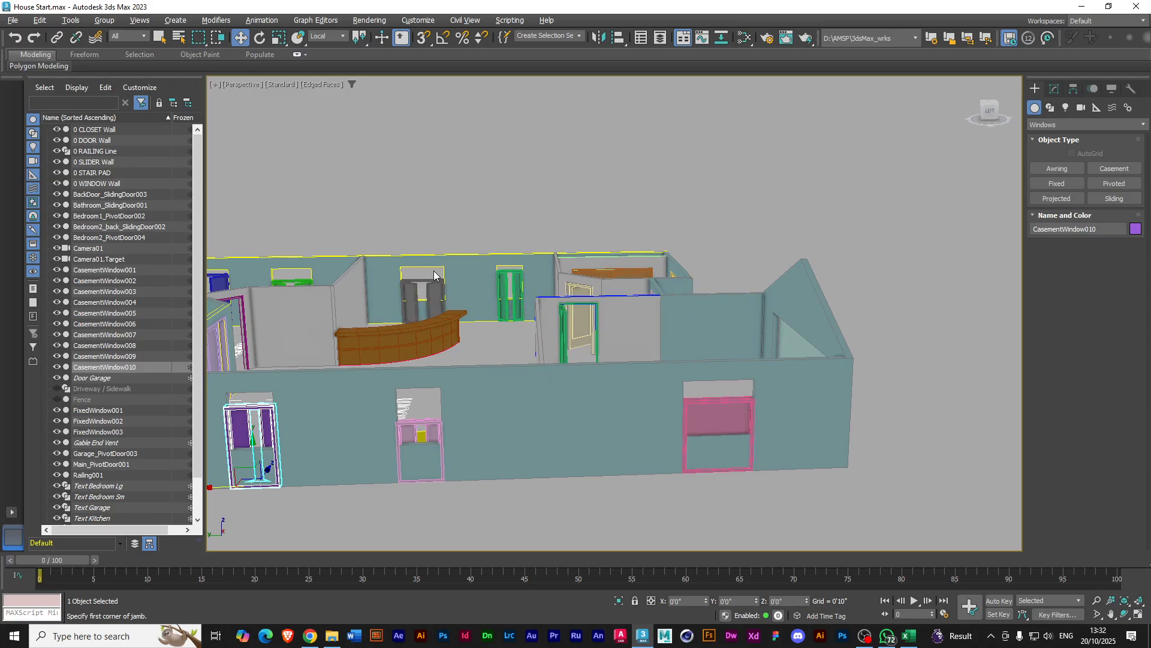
scroll(510, 292, up, 5)
click(511, 286)
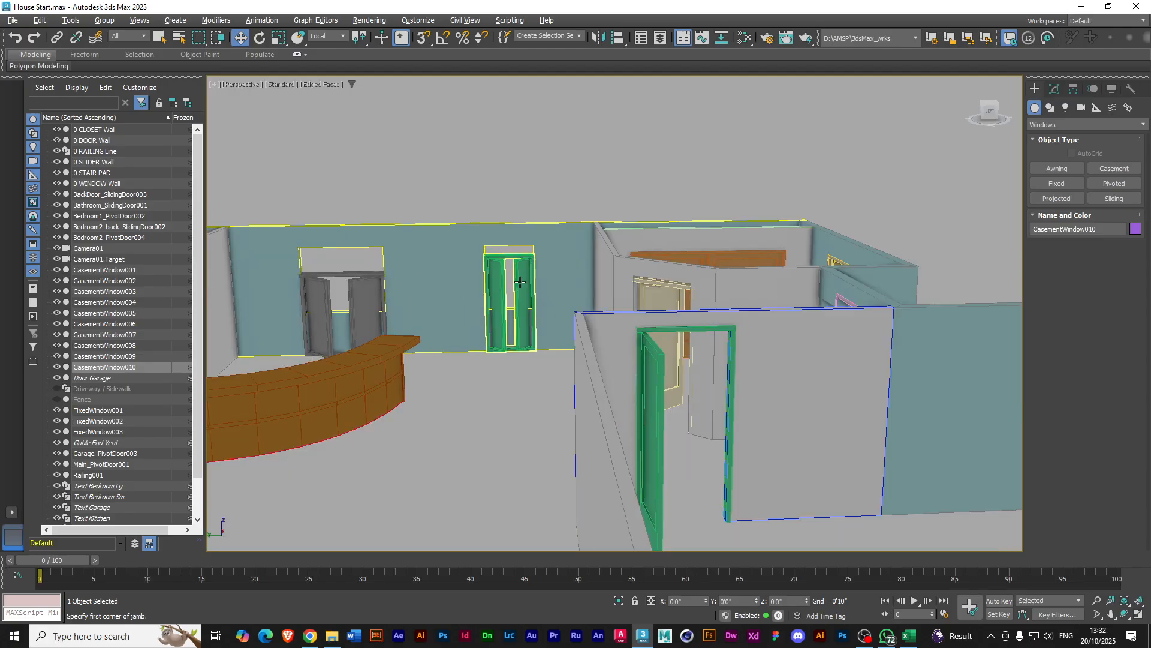
click(1054, 88)
drag(510, 304, 511, 264)
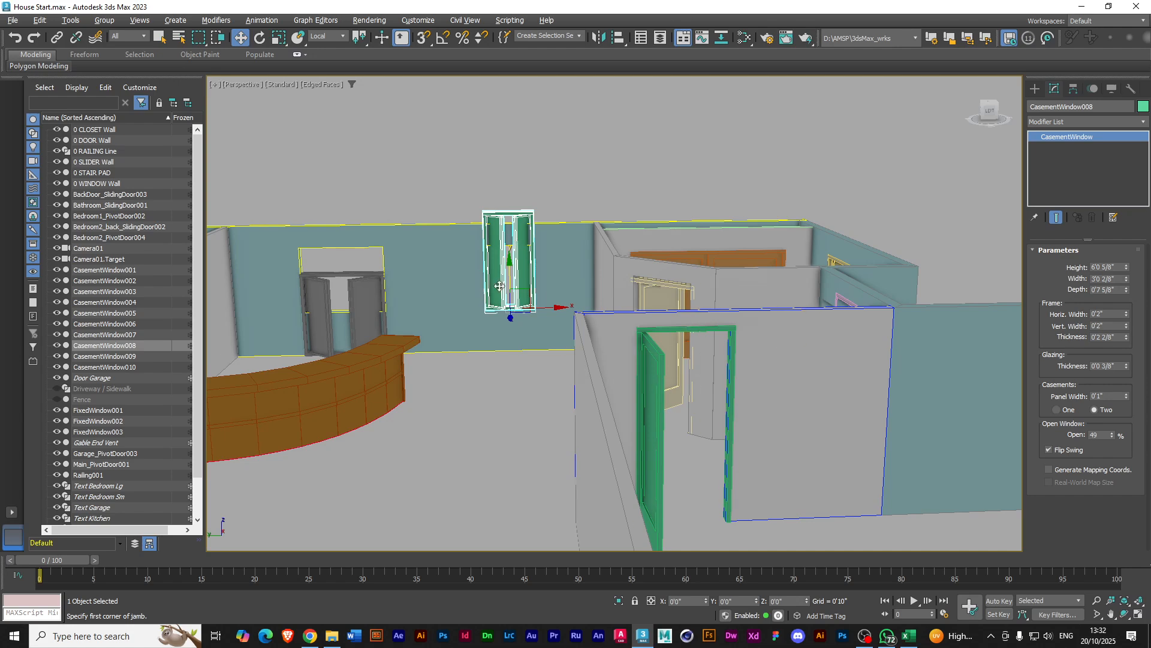
drag(1127, 271, 1112, 288)
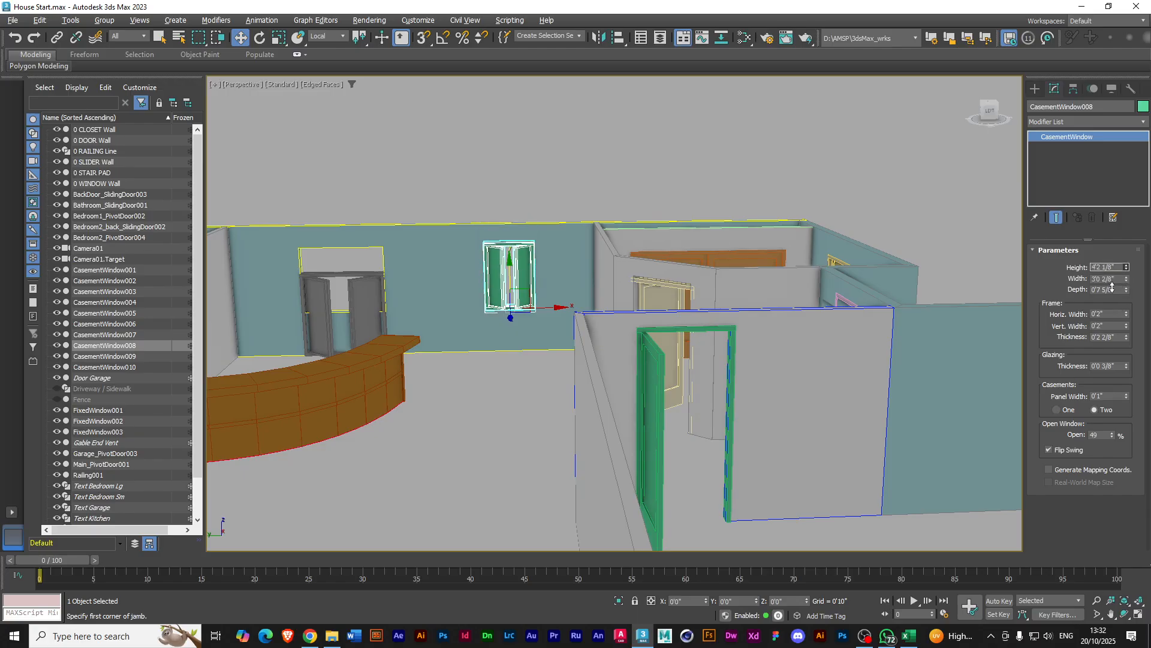
Turn off Flip Swing for the narrow green kitchen casement window so its panels open outward
alt+middle_drag(516, 298, 606, 357)
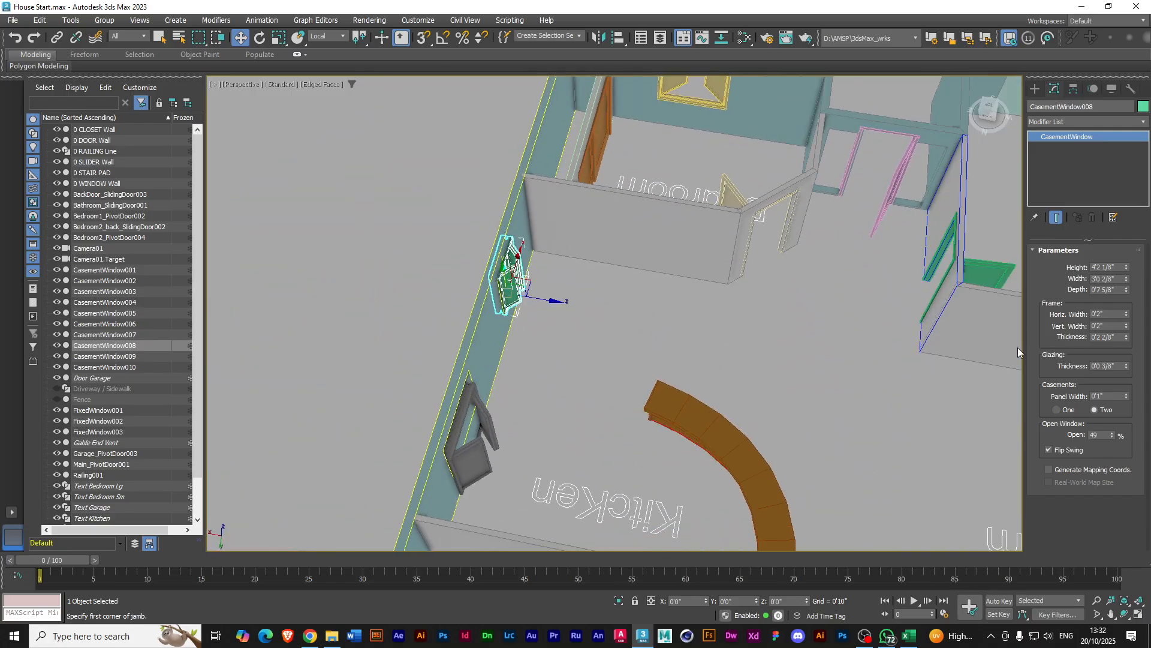
click(1049, 449)
scroll(529, 340, up, 2)
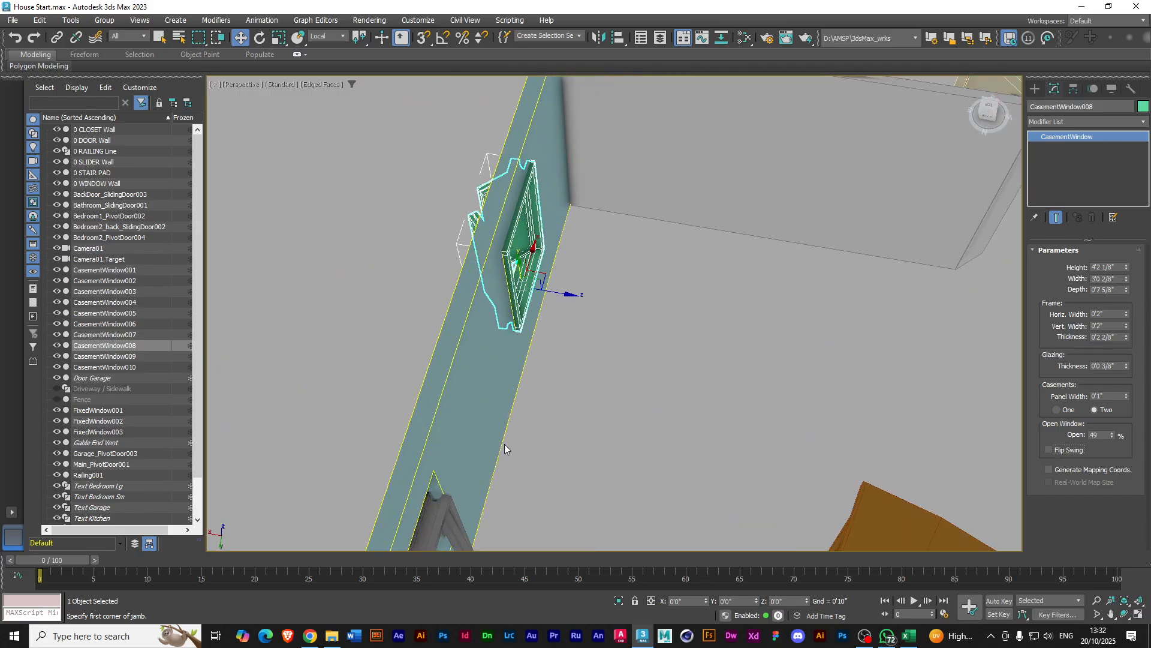
scroll(508, 394, down, 2)
alt+middle_drag(534, 406, 429, 379)
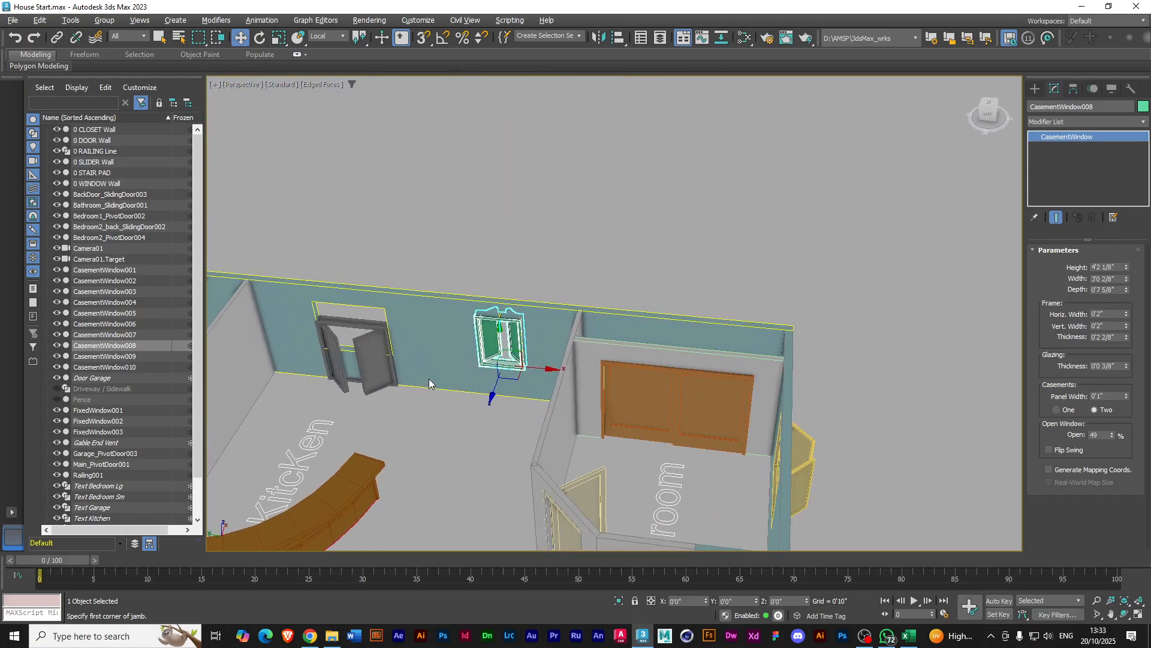
Fit the wide grey kitchen casement window into its opening with a height of 4'3 2/8" and turn off Flip Swing
click(360, 324)
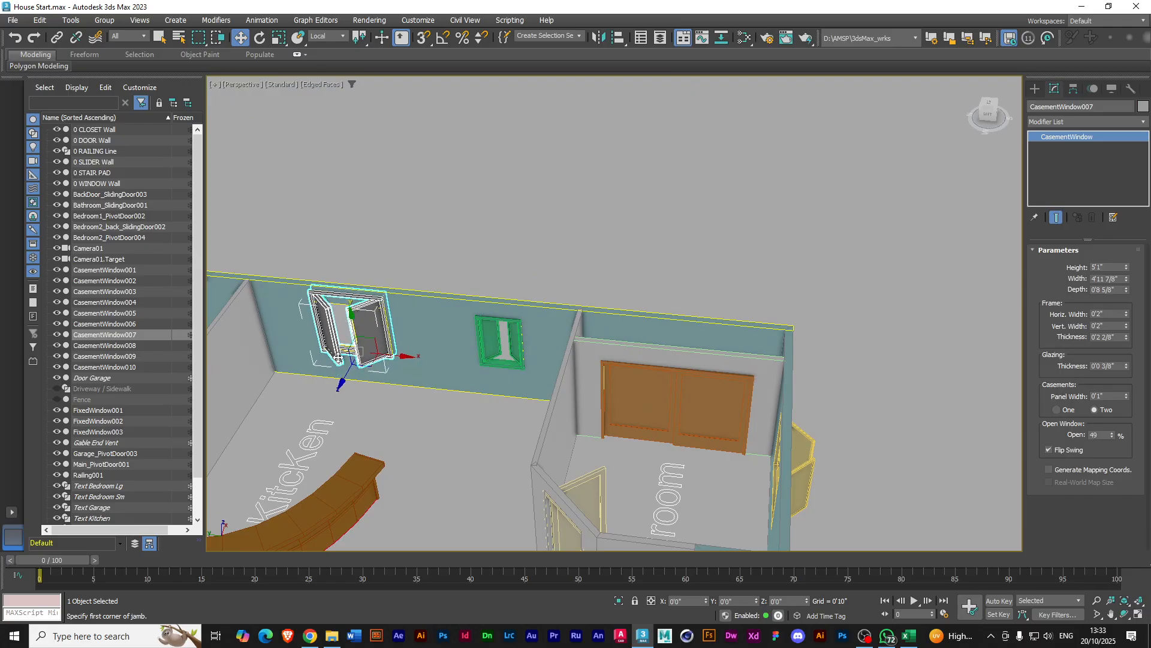
scroll(356, 337, up, 5)
mouse_move(353, 340)
alt+middle_down()
mouse_move(367, 311)
mouse_move(344, 342)
alt+middle_up()
drag(381, 321, 381, 322)
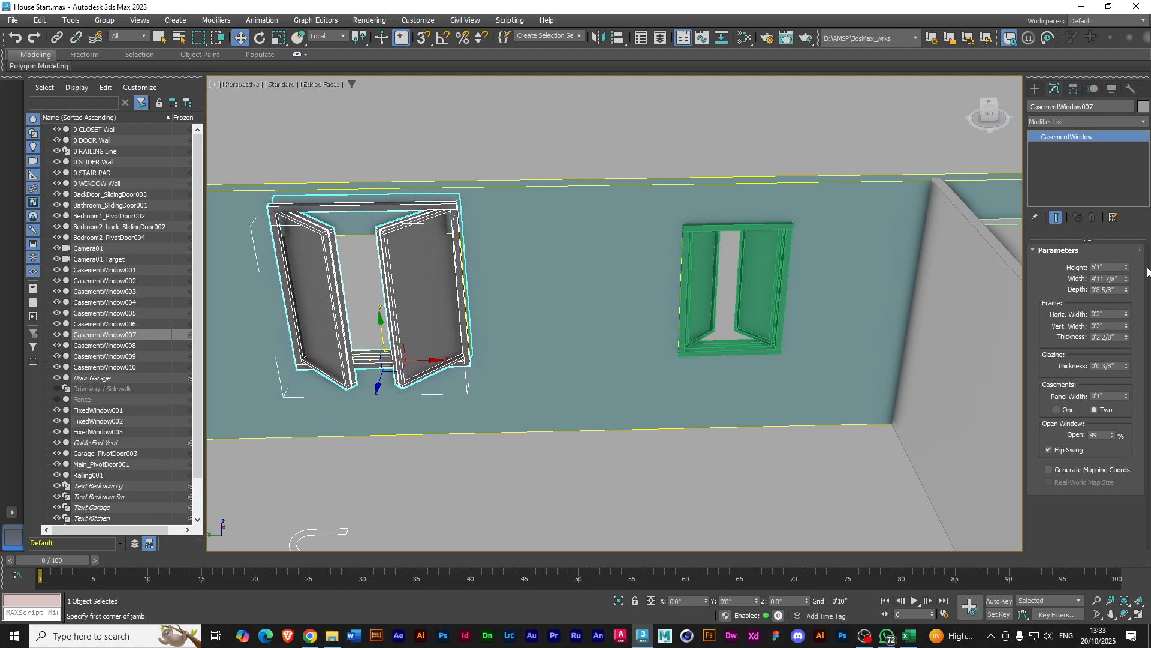
drag(1125, 272, 1121, 275)
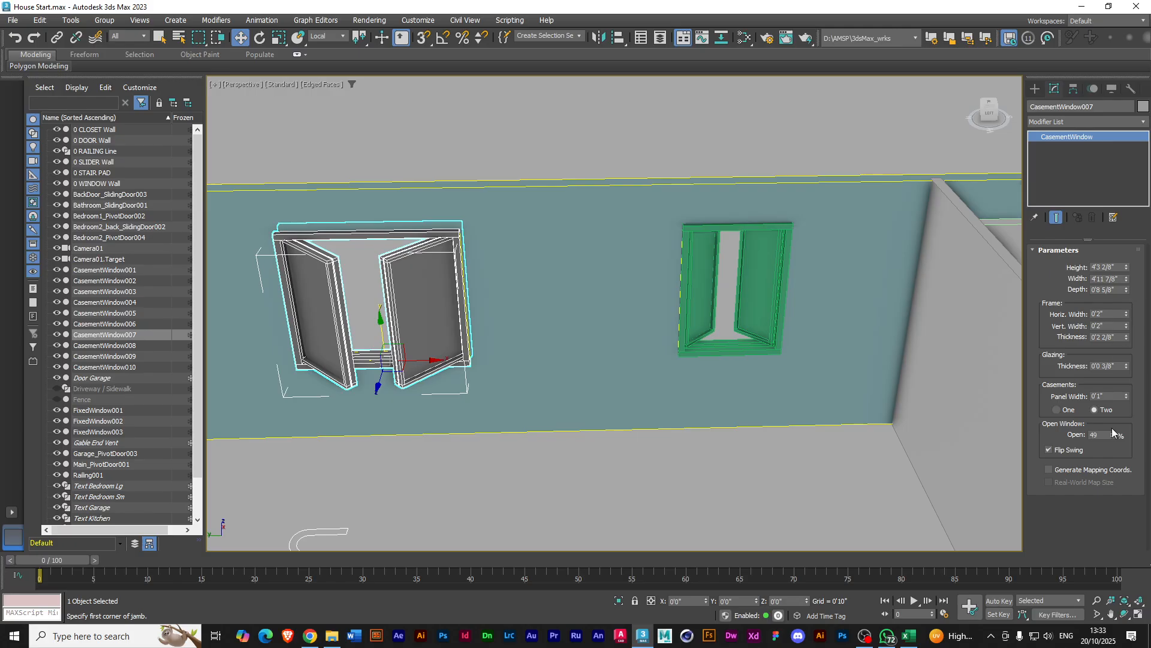
click(1051, 451)
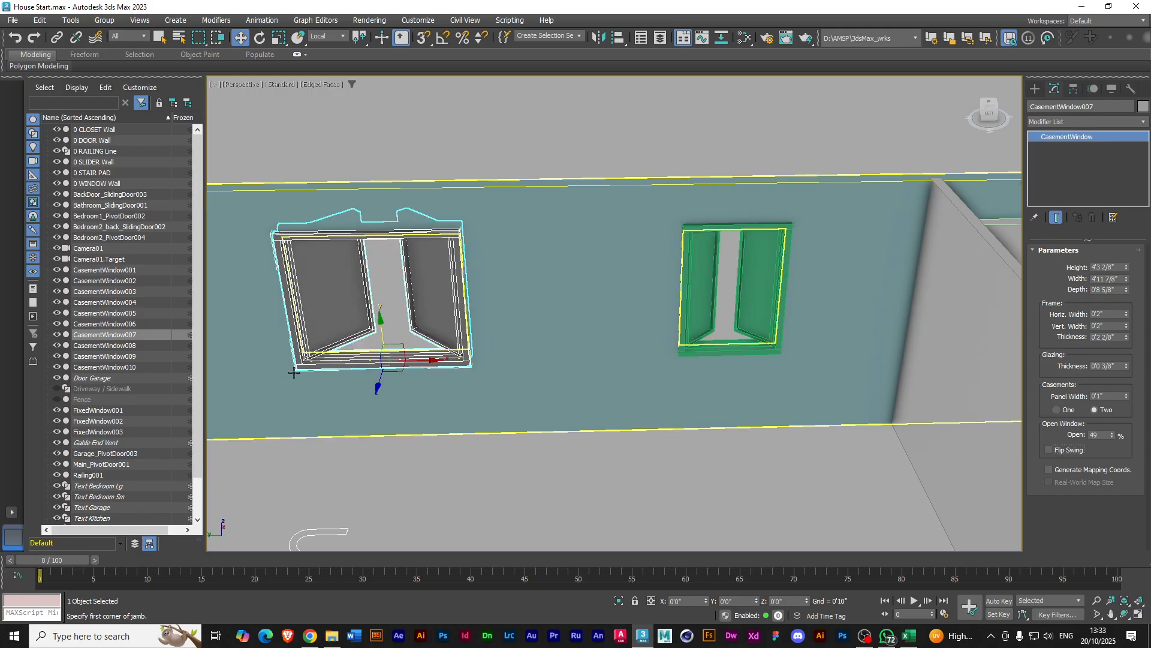
Raise the green bedroom casement window into its wall opening, set its height to 4'3 3/8" and turn off Flip Swing
middle_drag(389, 347, 778, 302)
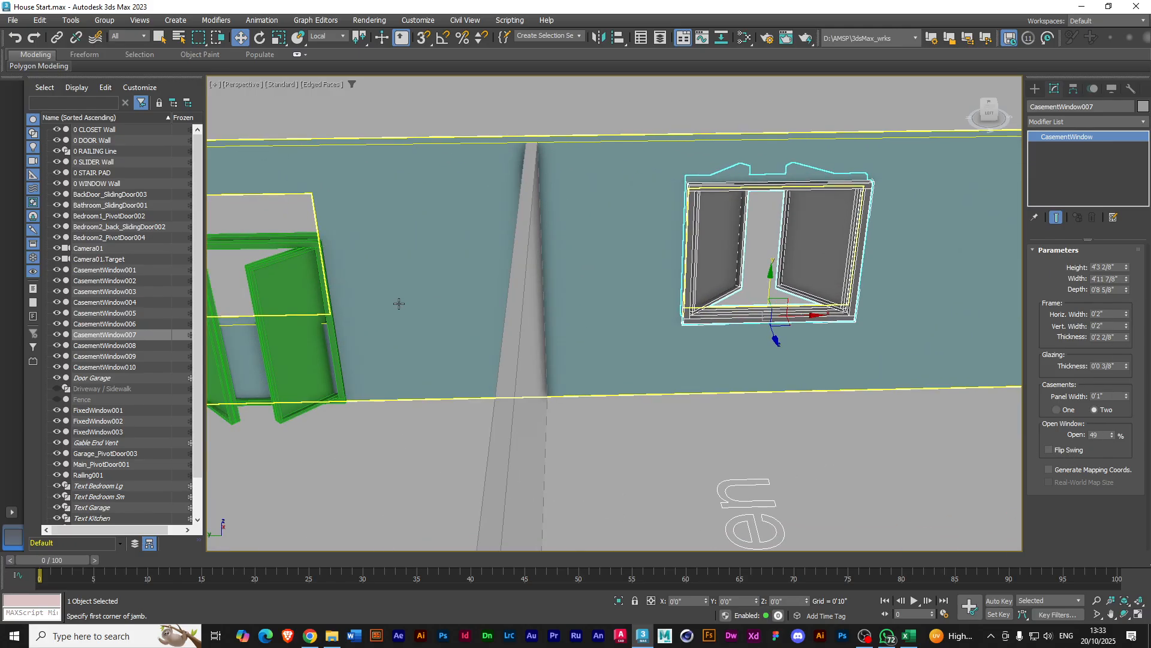
middle_drag(398, 303, 660, 321)
click(539, 323)
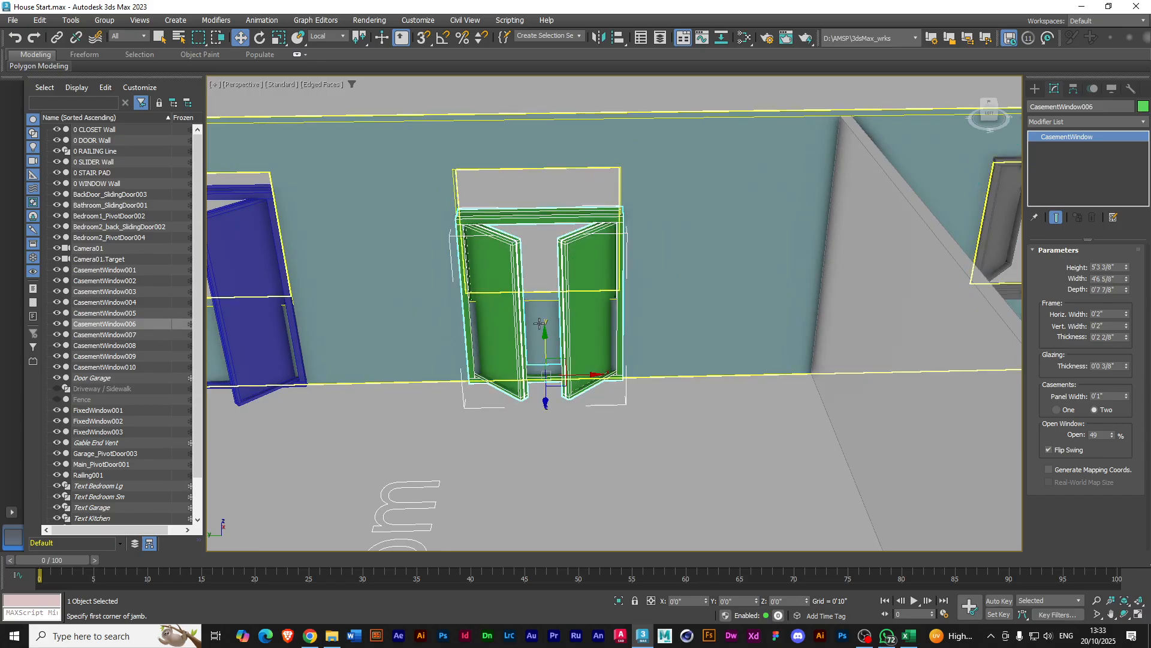
drag(539, 324, 548, 264)
drag(1125, 274, 1124, 305)
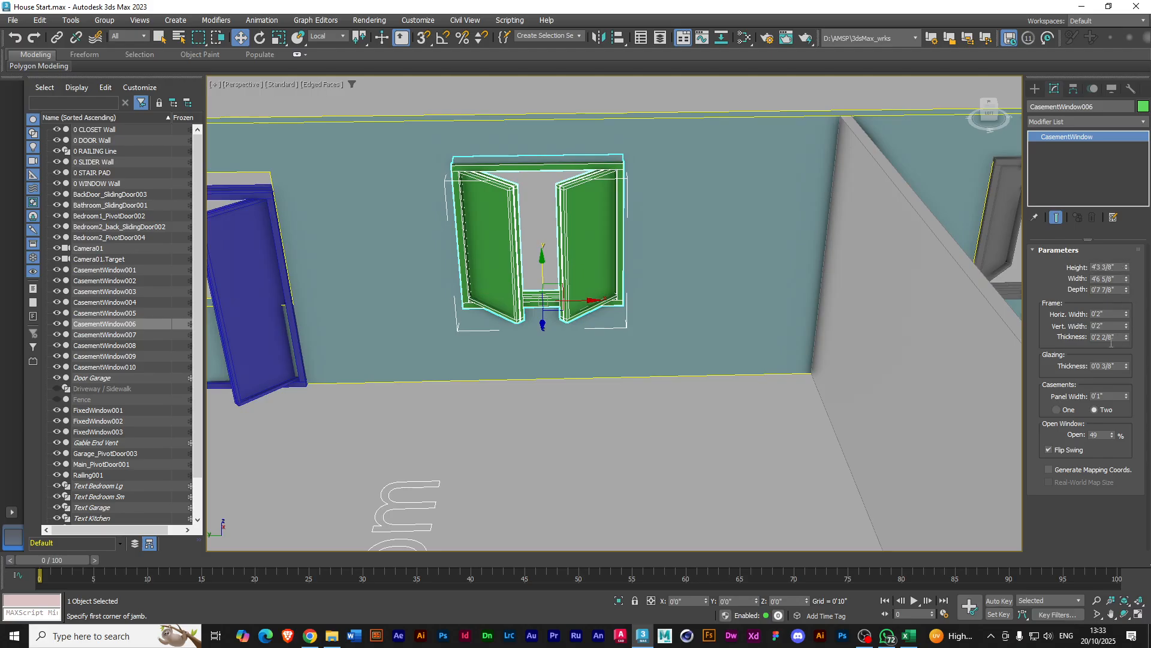
click(1048, 450)
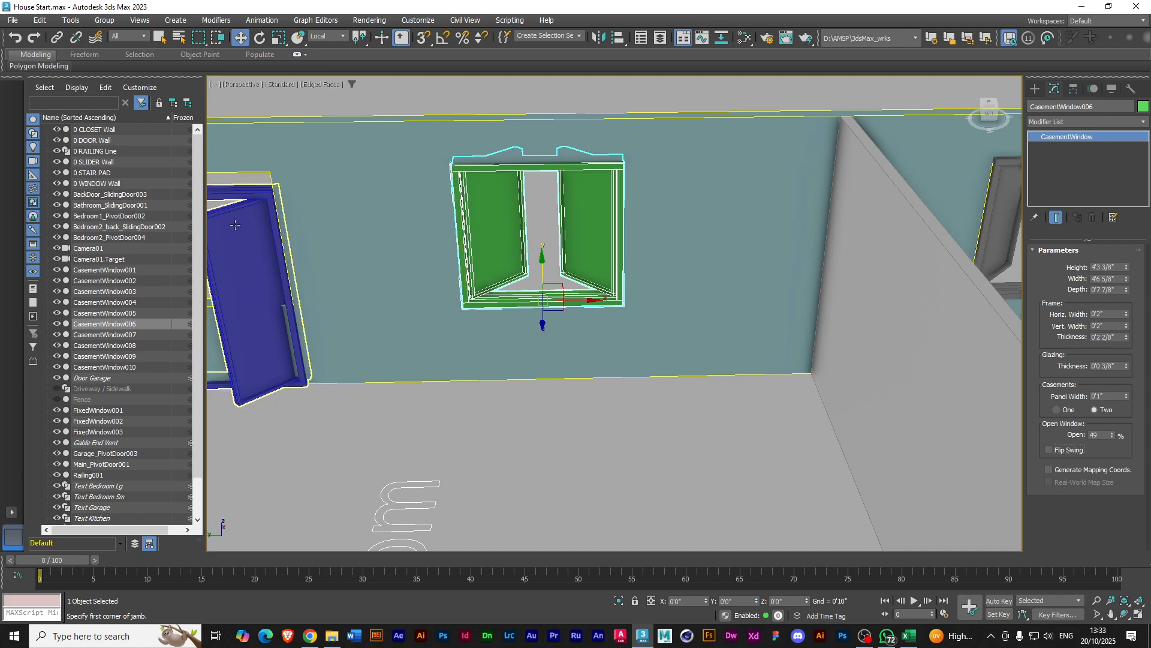
Raise the blue bedroom casement window into its wall opening and set its height to 4'3 3/8"
middle_drag(310, 267, 664, 267)
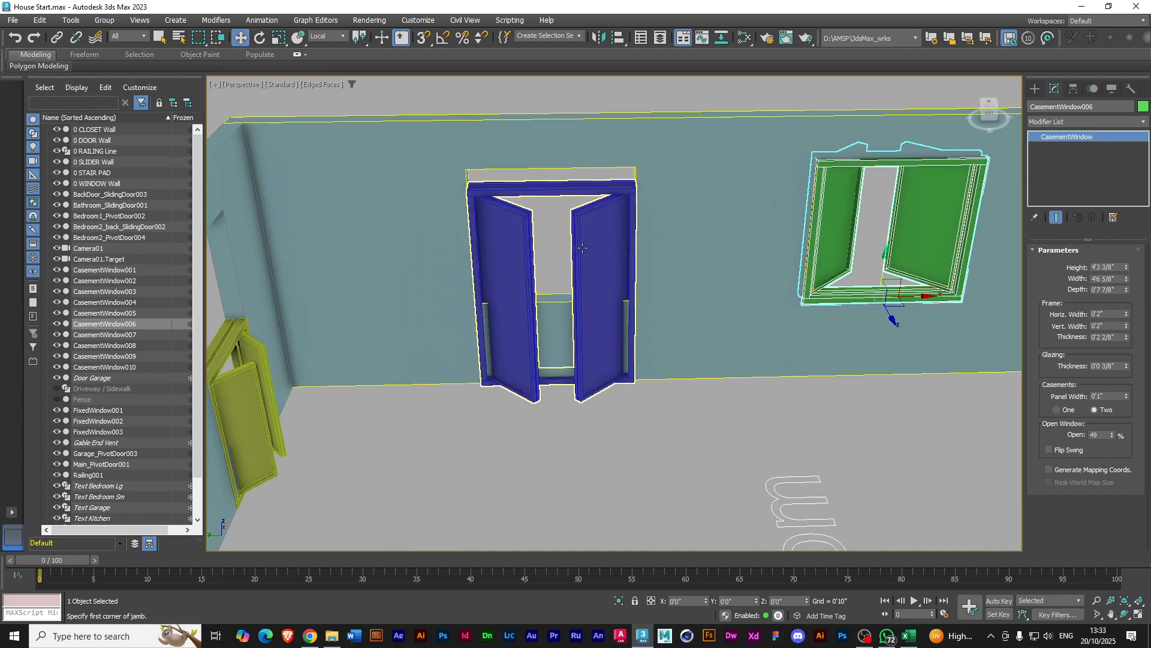
click(562, 343)
drag(561, 343, 560, 271)
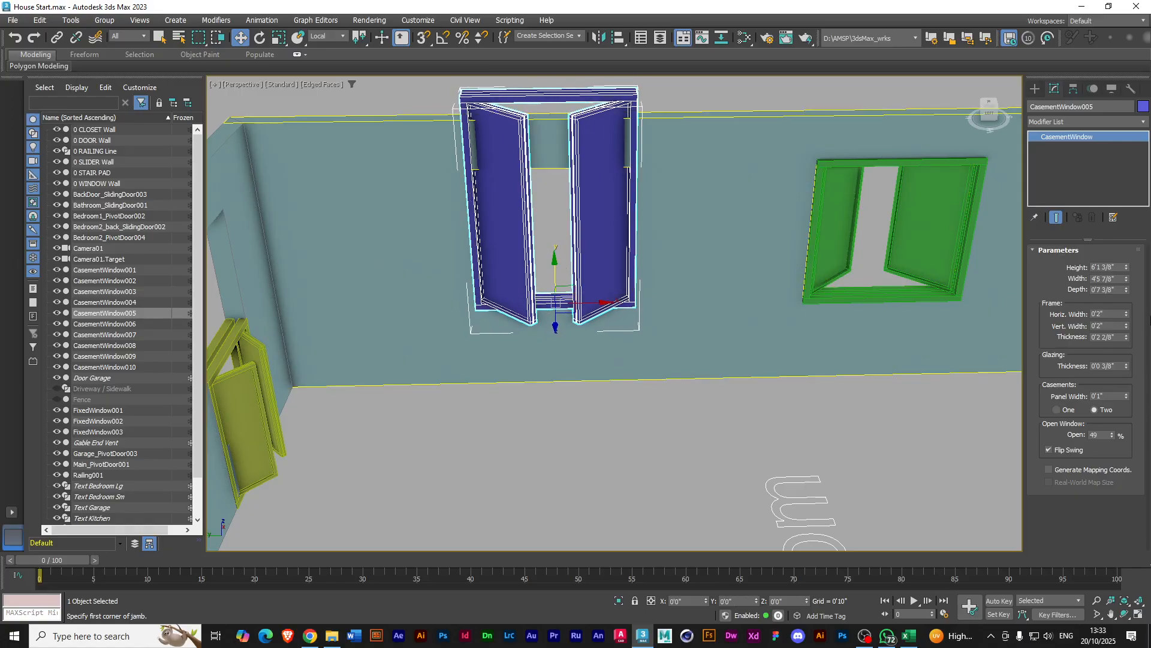
drag(1126, 315, 1121, 296)
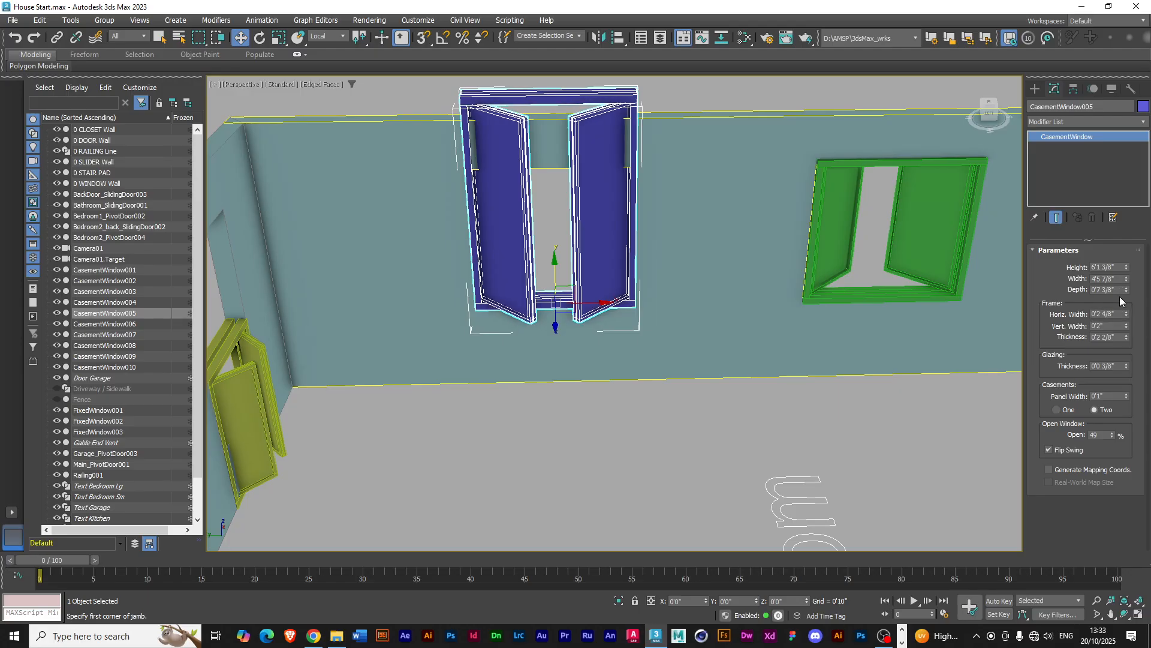
key(ctrl+z)
drag(1126, 275, 1127, 290)
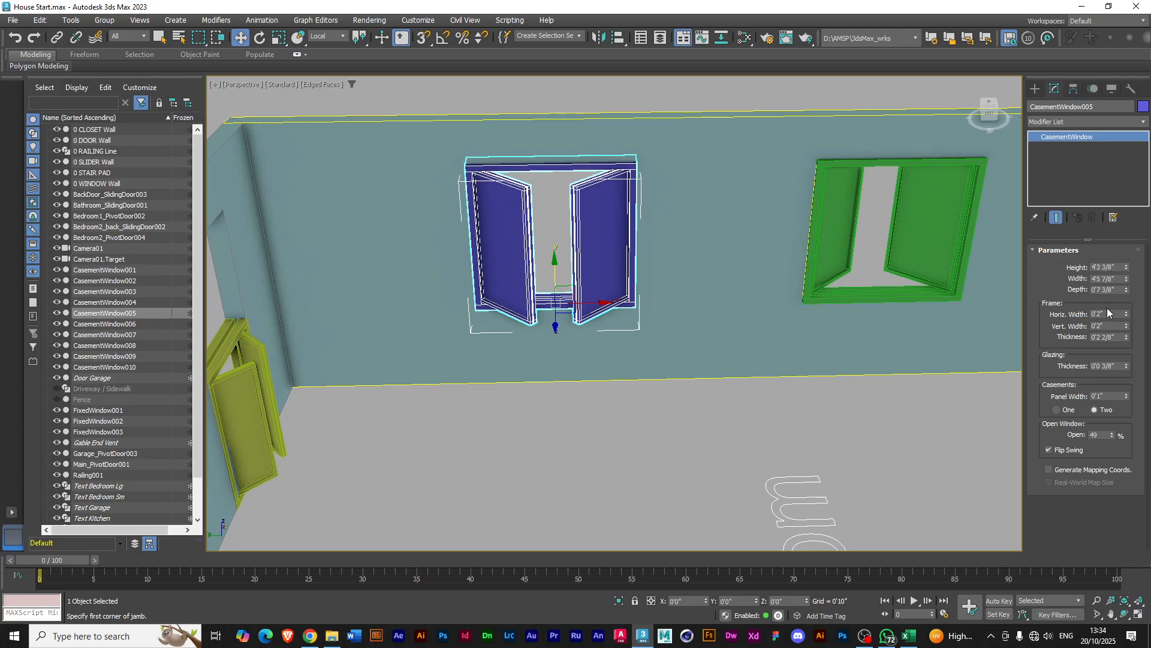
Turn off Flip Swing for the blue bedroom casement window so its panels open outward
alt+middle_drag(702, 289, 714, 269)
click(1126, 269)
drag(1126, 267, 1126, 266)
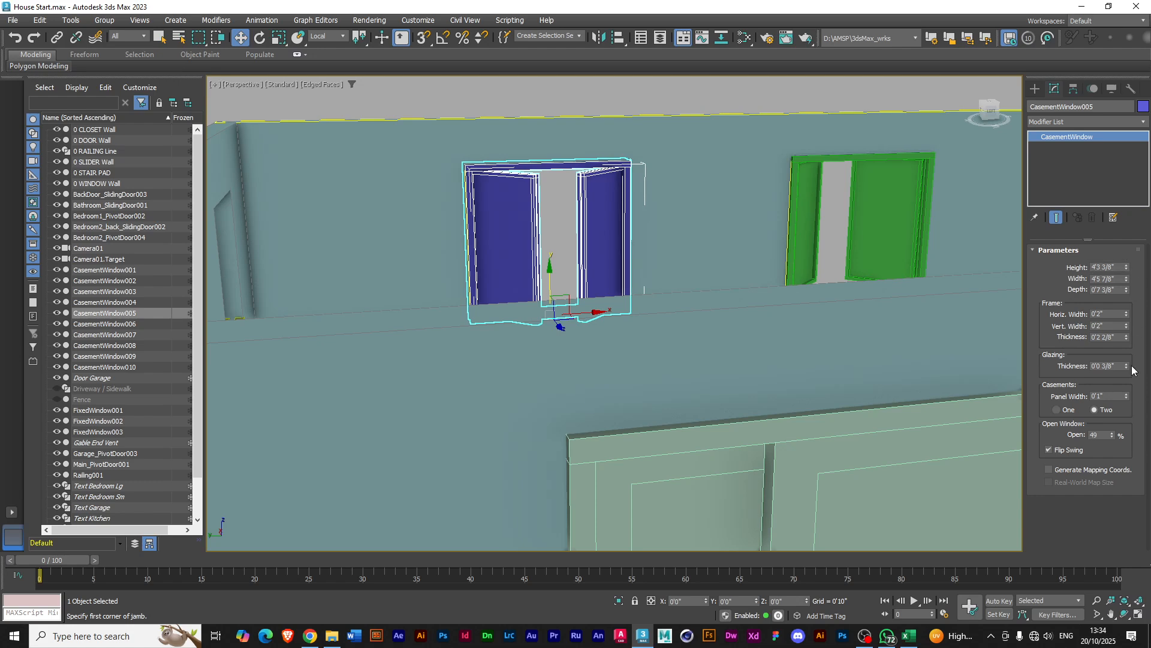
click(1051, 449)
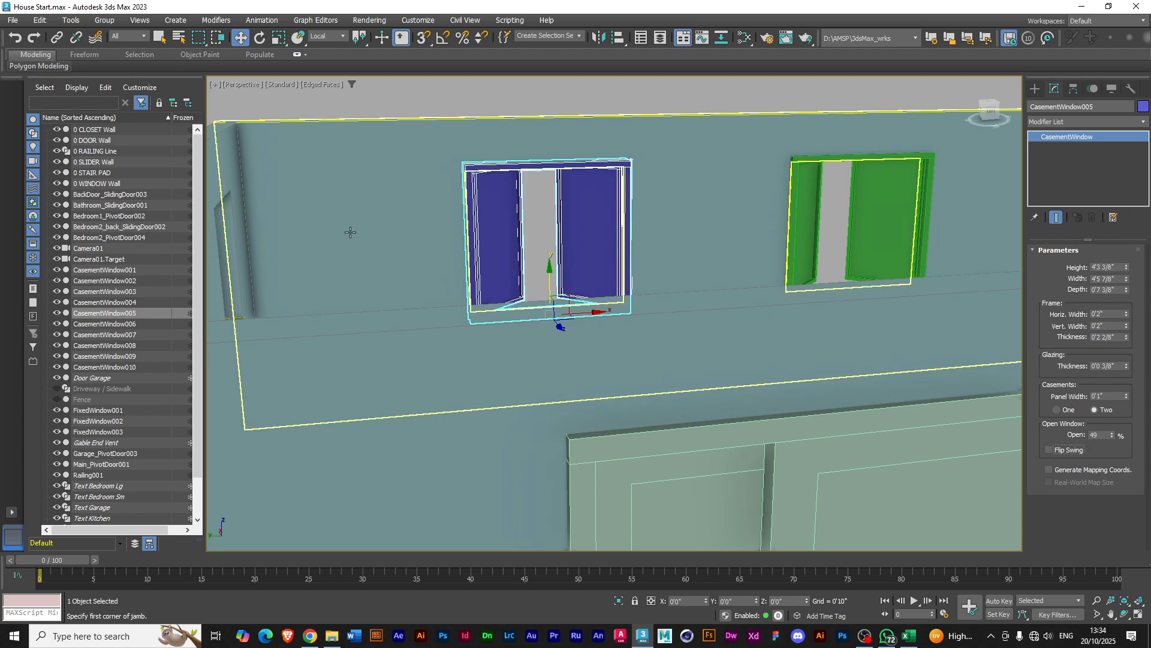
Fit the olive casement window into its end-wall opening with a height of 5'3" and turn off Flip Swing
alt+middle_drag(357, 255, 628, 239)
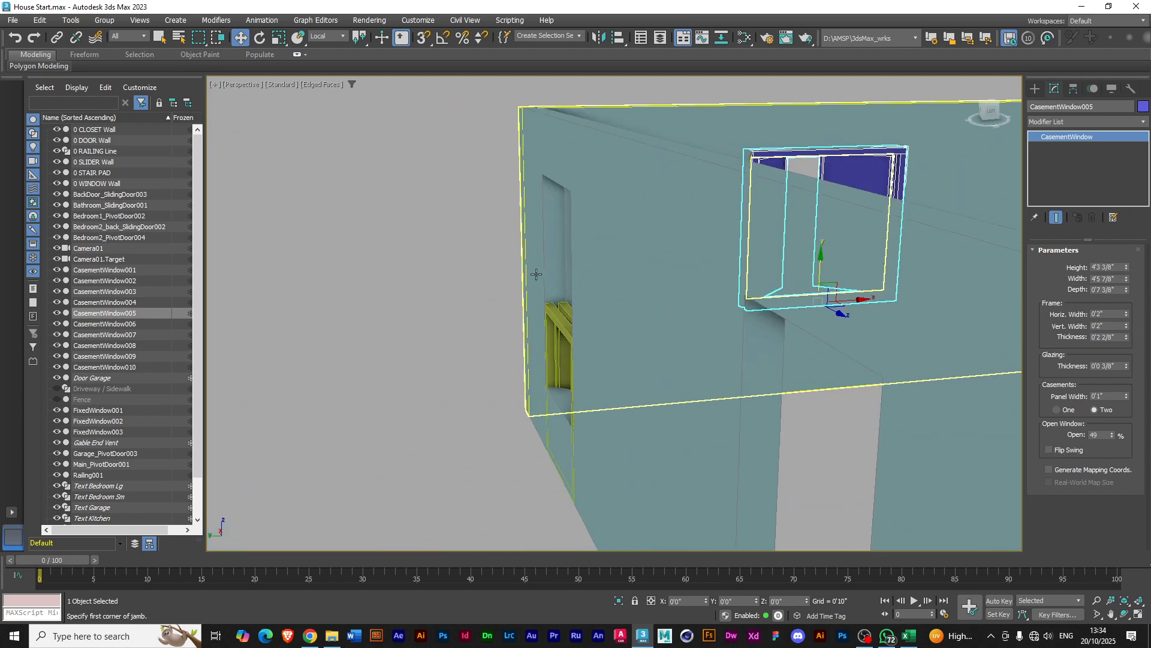
alt+middle_drag(529, 275, 645, 343)
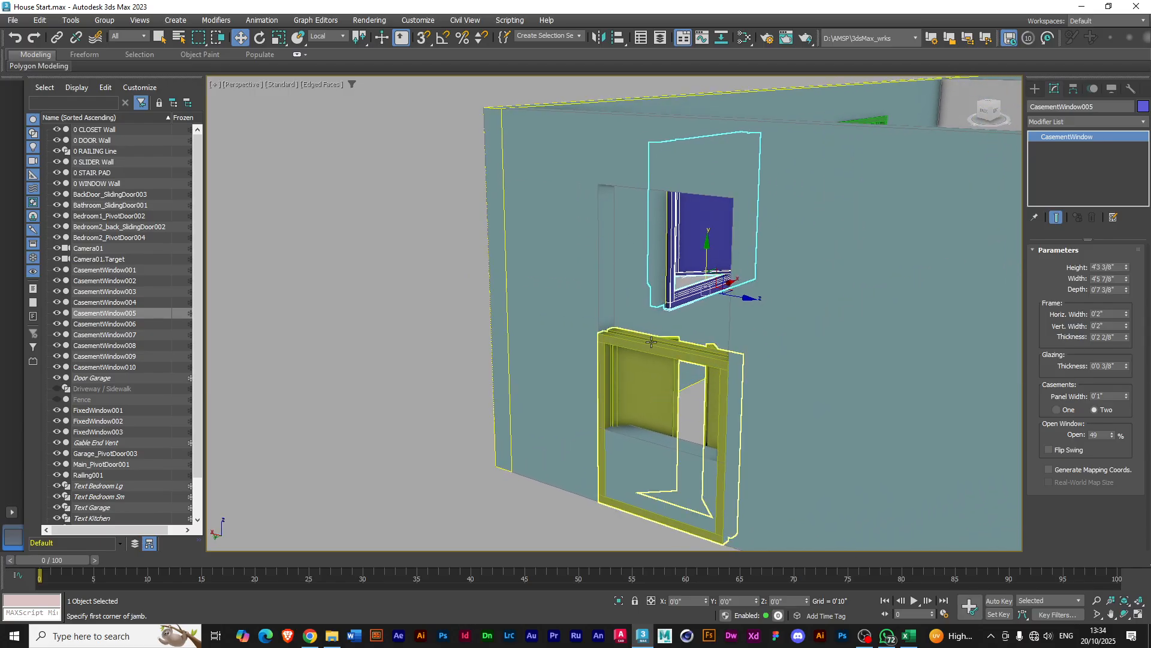
click(647, 346)
drag(666, 469, 655, 398)
drag(1126, 268, 1124, 239)
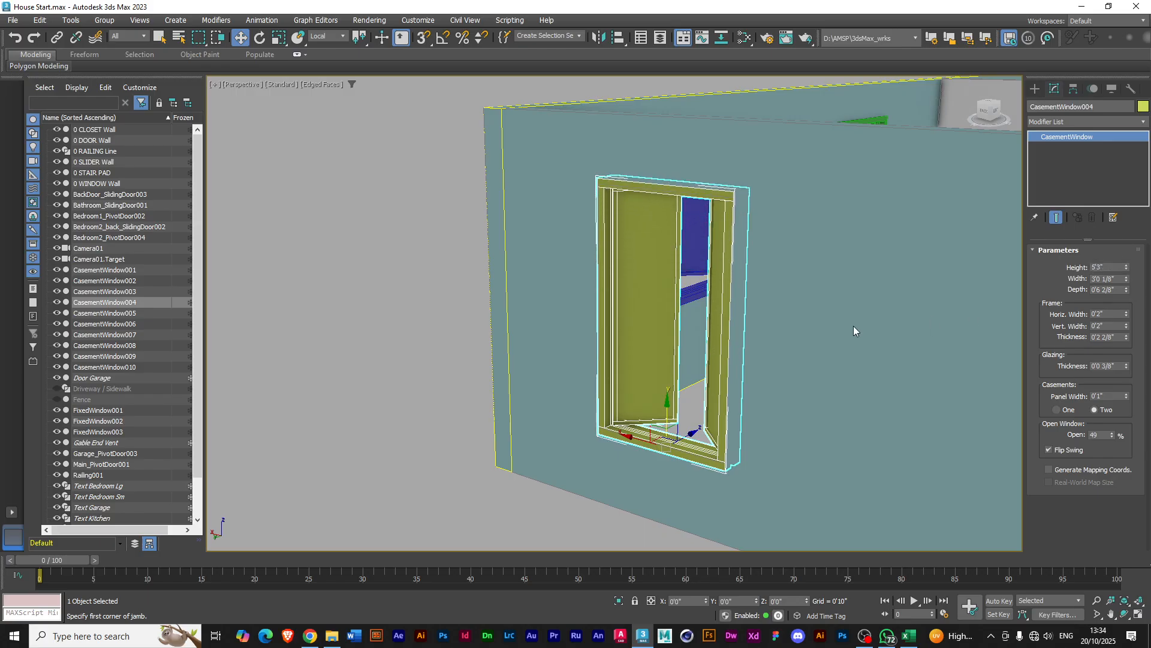
click(1047, 450)
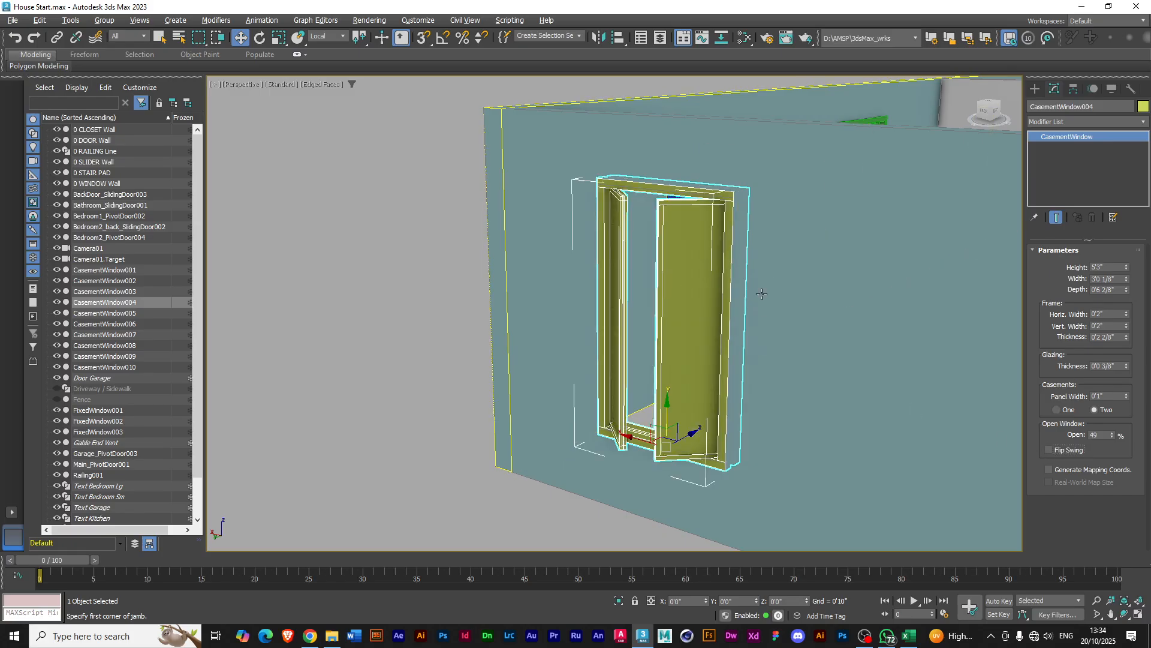
Raise the flat yellow casement window into the other opening of the end wall and set its height to 5'0 7/8"
alt+middle_drag(861, 337, 488, 241)
scroll(430, 293, up, 3)
scroll(415, 297, down, 4)
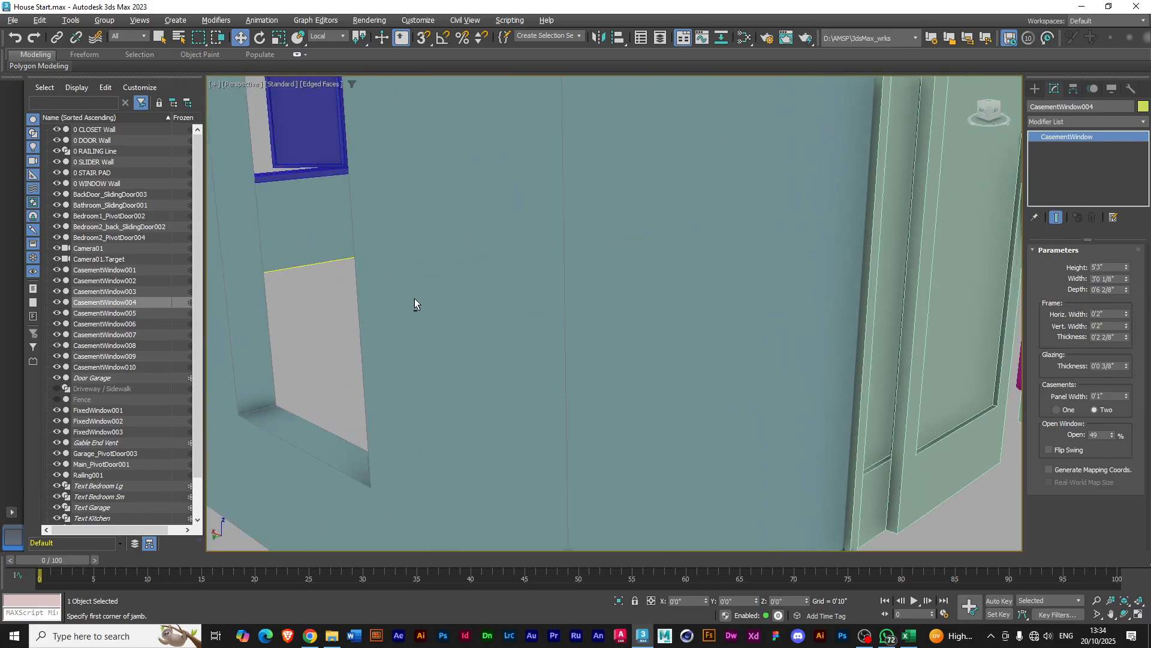
scroll(433, 302, down, 10)
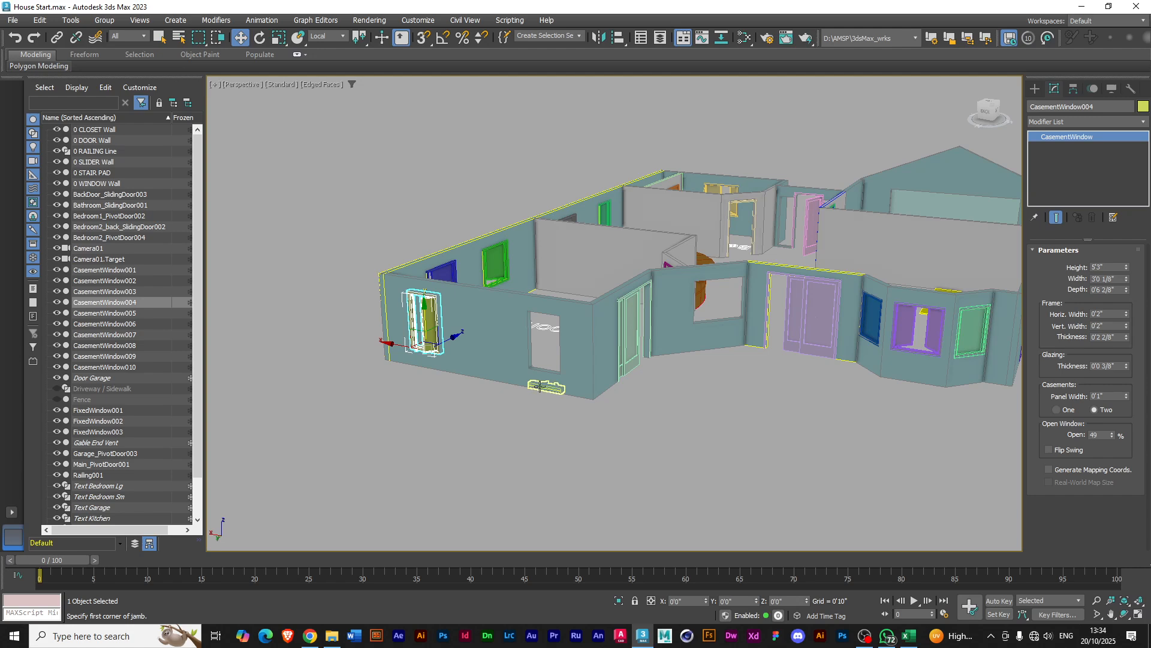
click(542, 387)
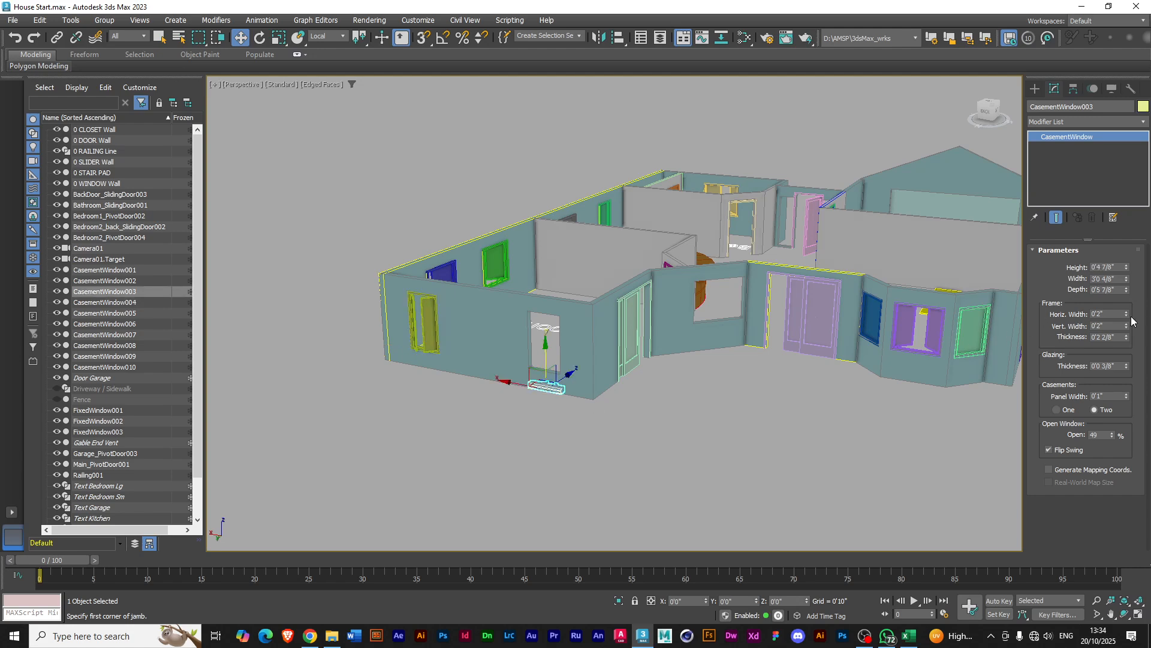
drag(1126, 265, 1114, 43)
drag(545, 347, 545, 329)
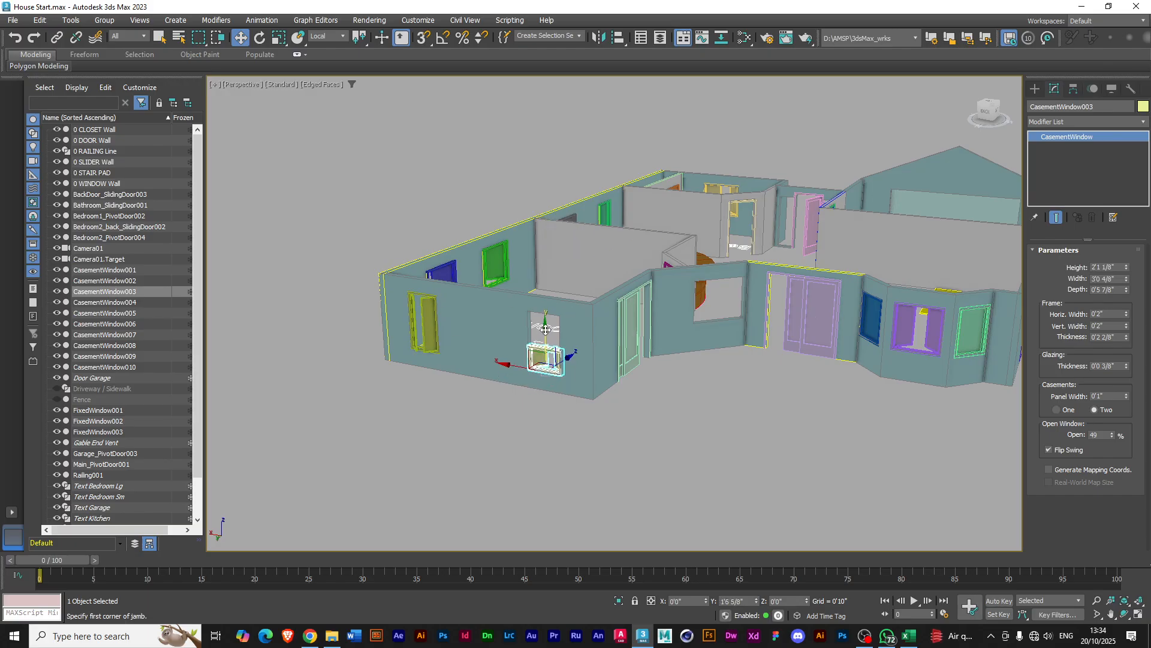
drag(1127, 270, 1118, 182)
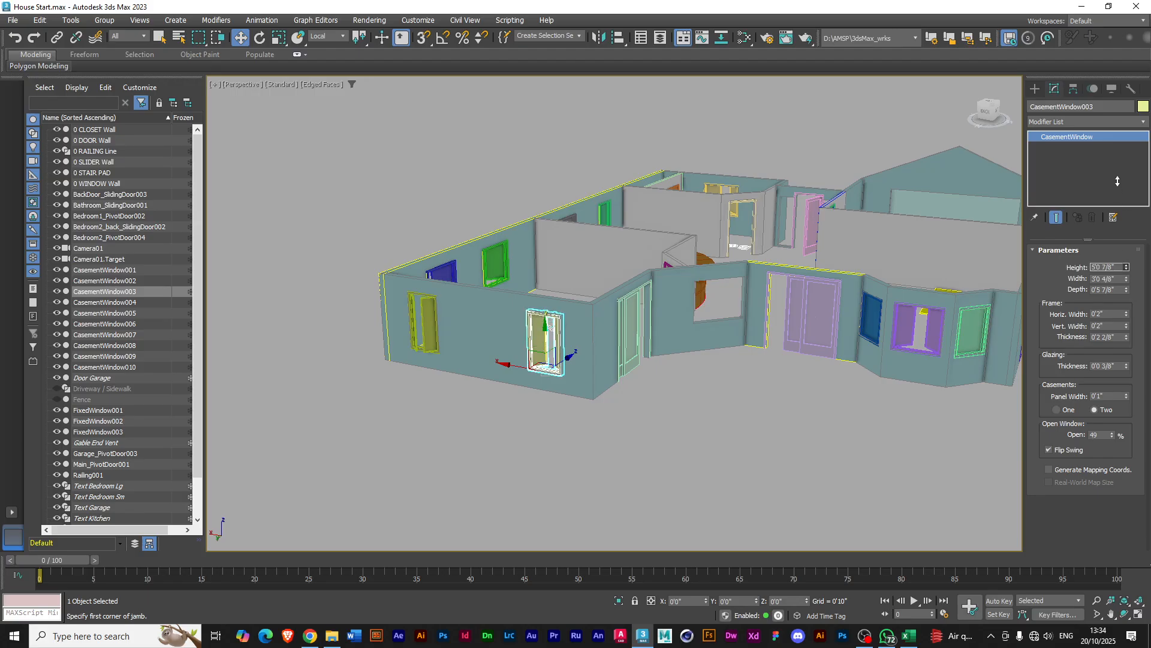
Set the yellow casement window's height to 5'3" to match the olive window on the same wall
scroll(351, 351, up, 4)
click(460, 314)
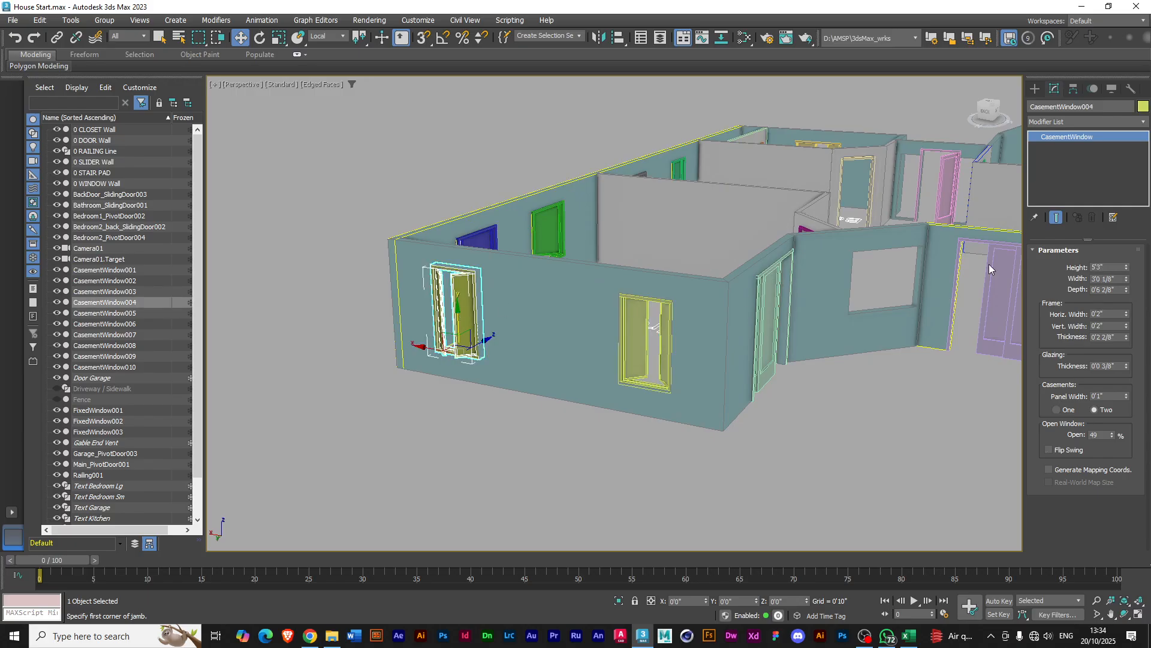
click(631, 331)
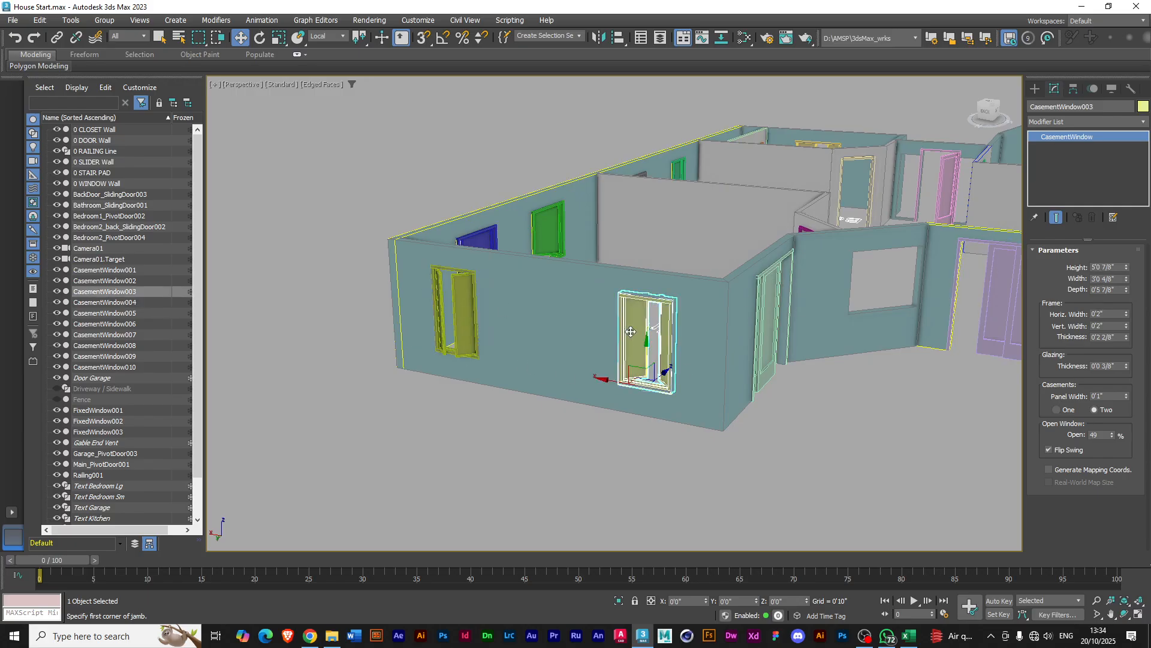
double_click(1106, 268)
text(==)
key(Return)
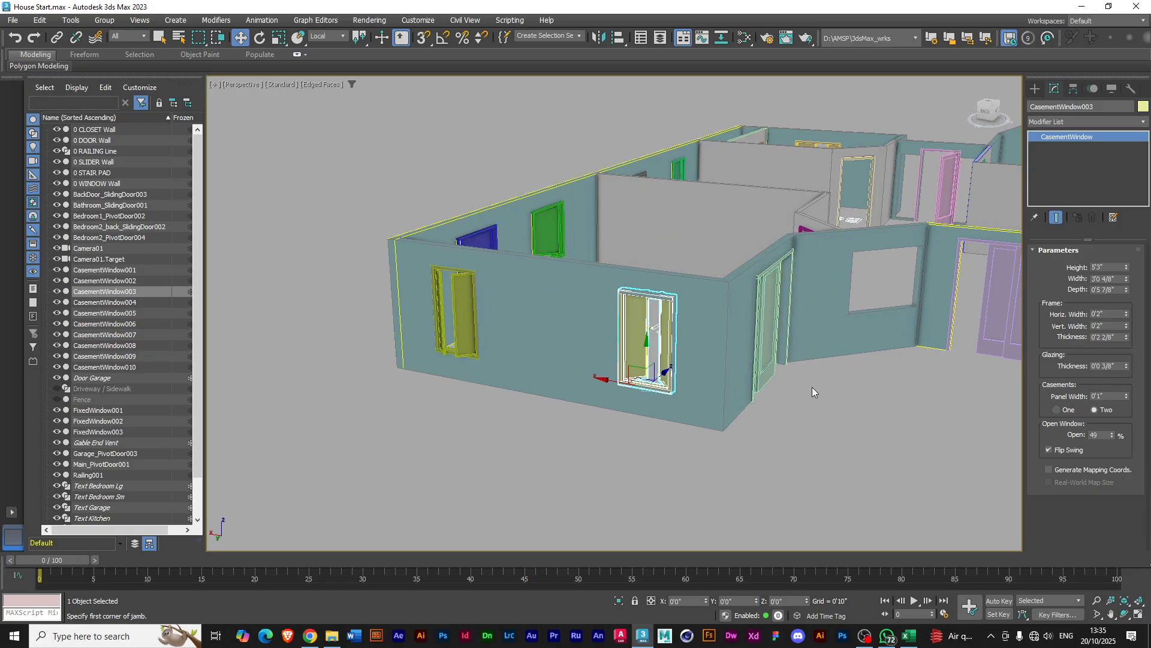
Turn off Flip Swing for the purple casement window in the middle of the bay so its panels open outward
scroll(862, 383, up, 3)
middle_drag(862, 384, 704, 382)
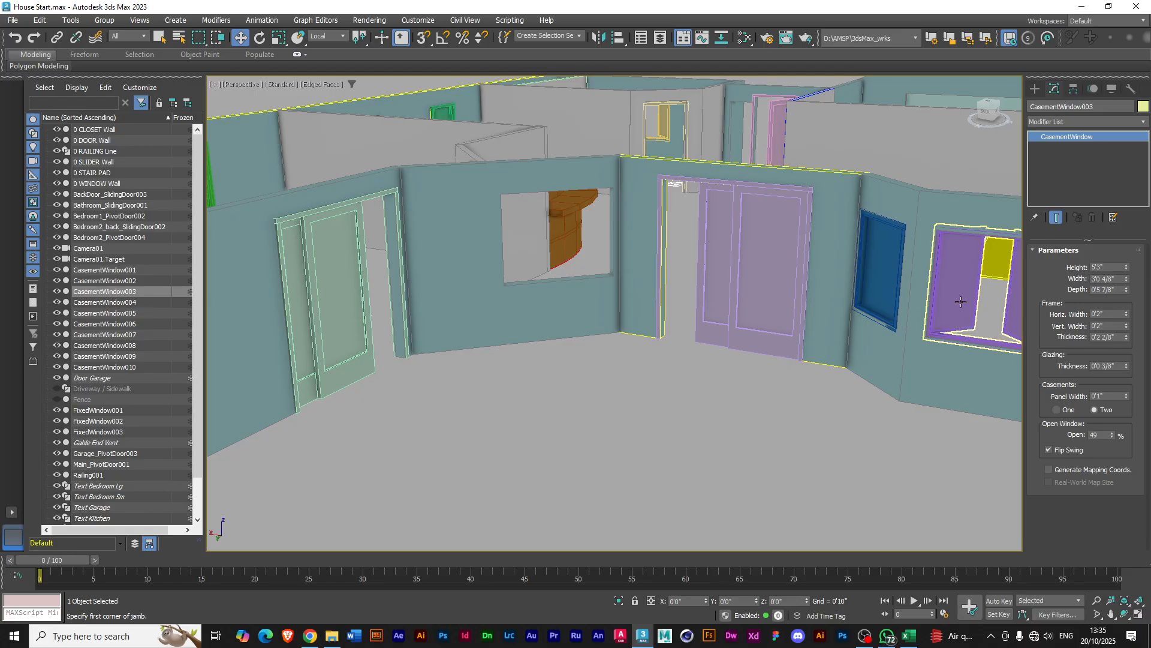
middle_drag(973, 302, 741, 328)
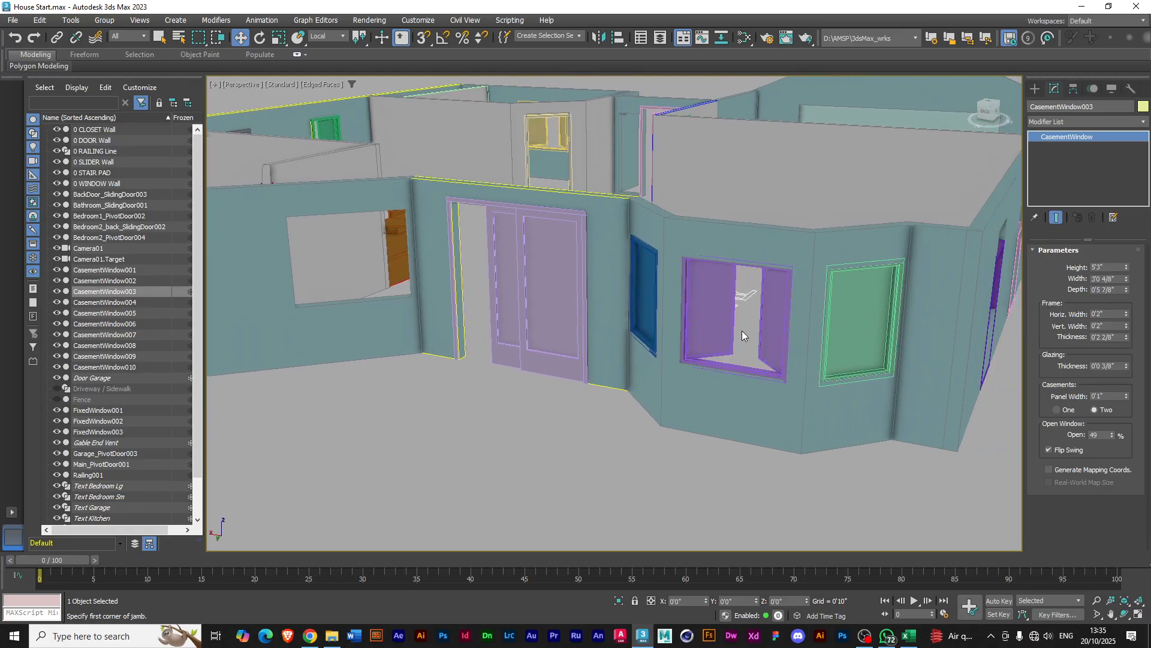
click(716, 333)
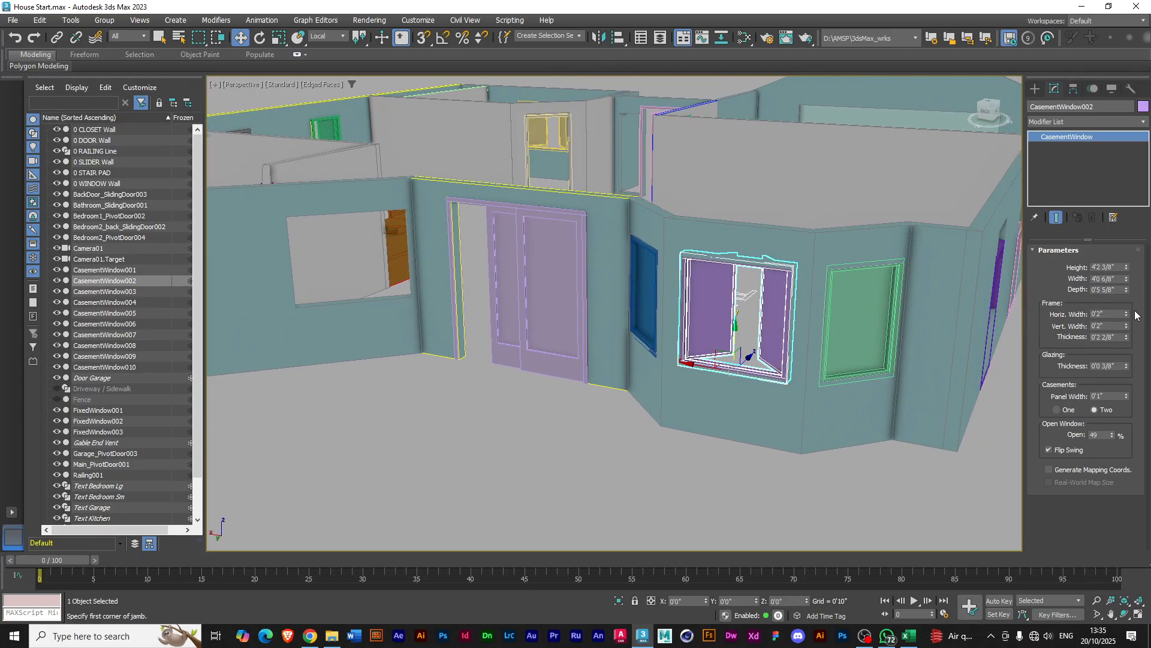
click(1049, 450)
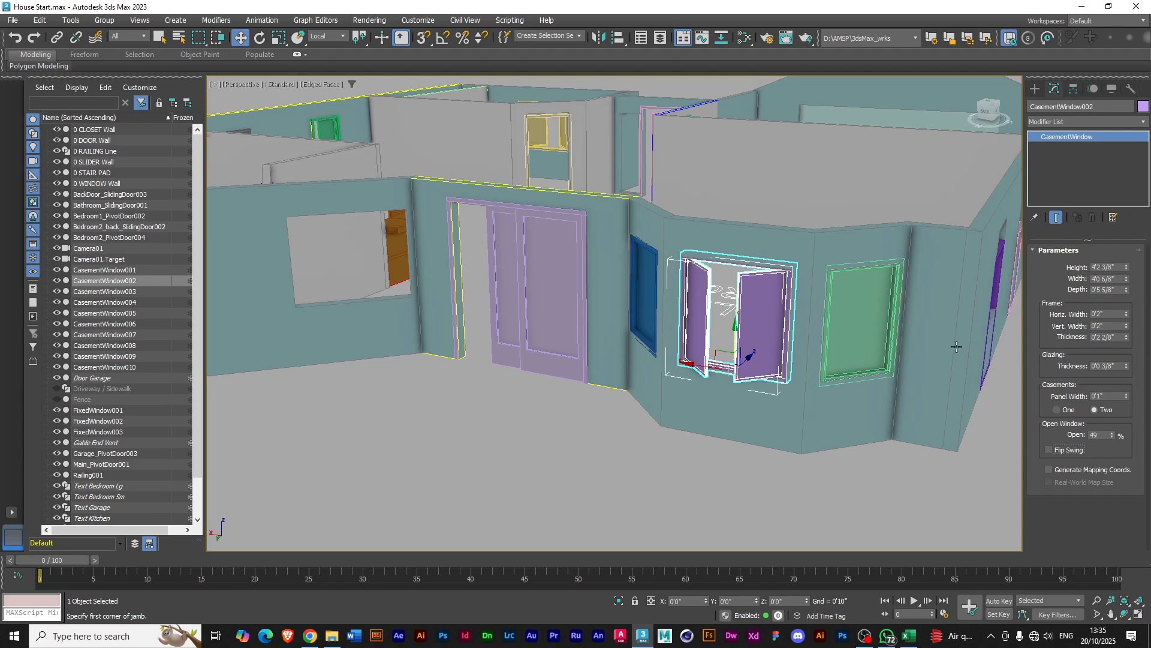
Raise the dark purple casement window beside the bay into its opening, set its height to 4'2 7/8" and turn off Flip Swing
alt+middle_drag(968, 341, 542, 331)
click(653, 334)
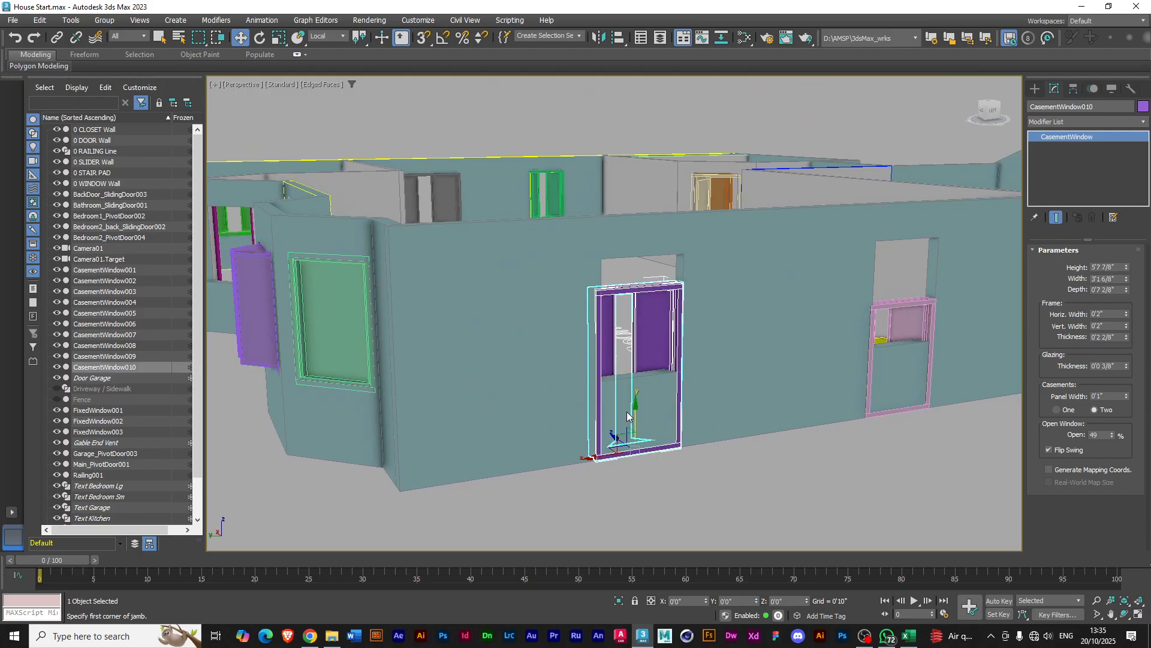
drag(635, 409, 641, 333)
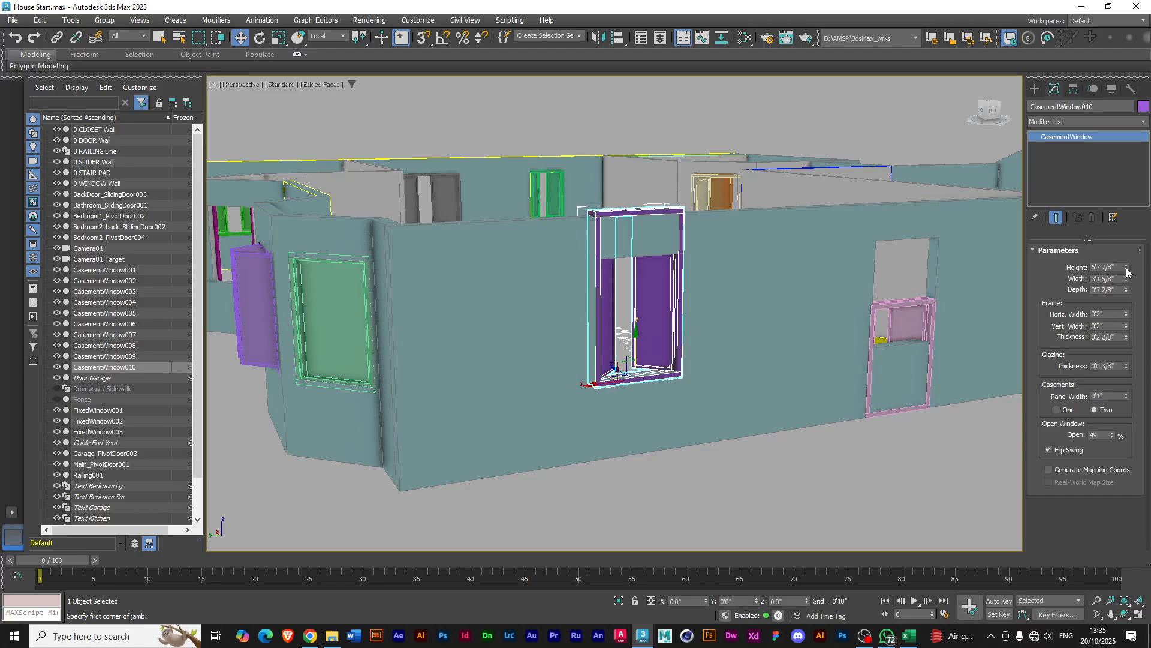
drag(1127, 270, 1126, 284)
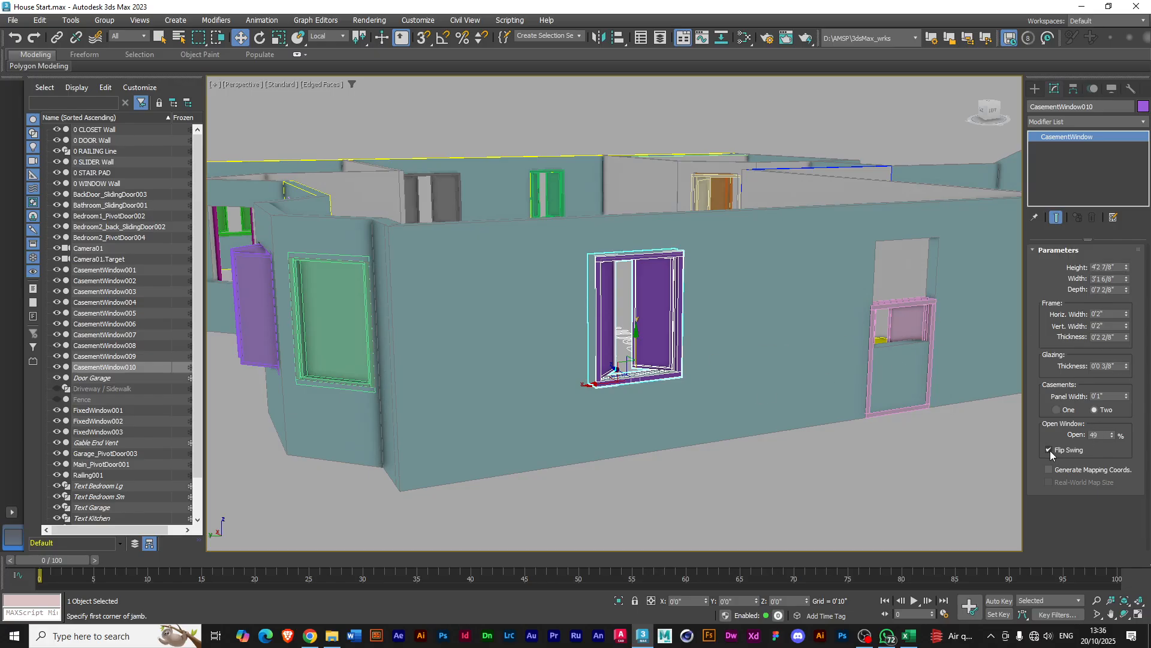
Raise the pink casement window into its opening on the same wall as the dark purple window
click(903, 381)
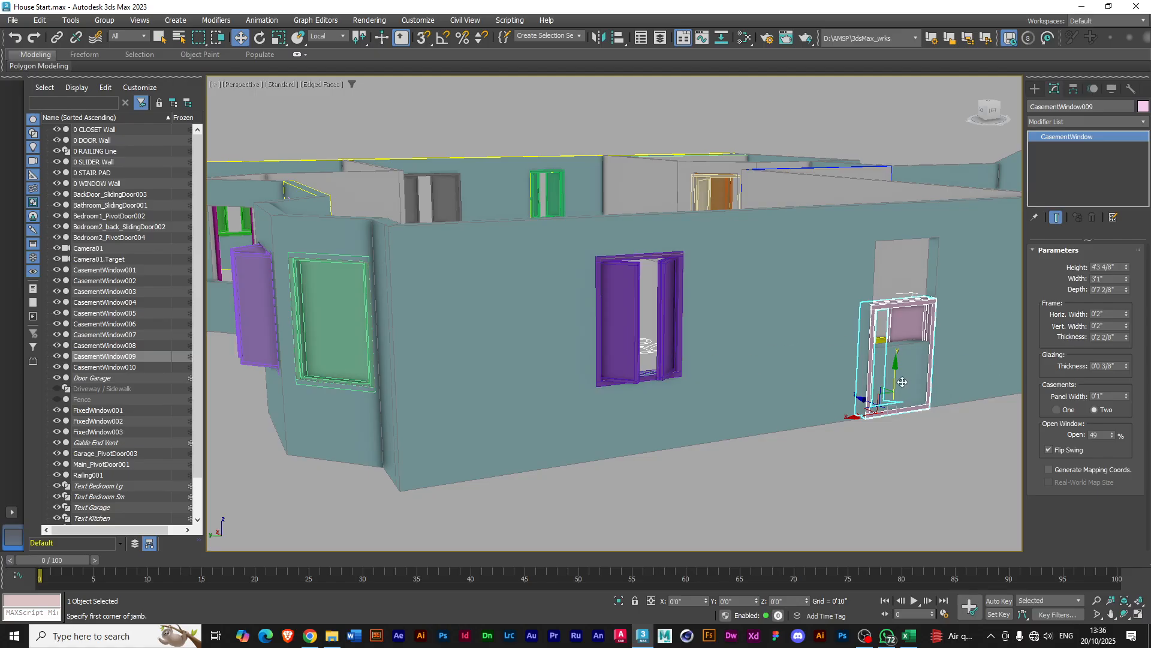
drag(897, 366, 903, 300)
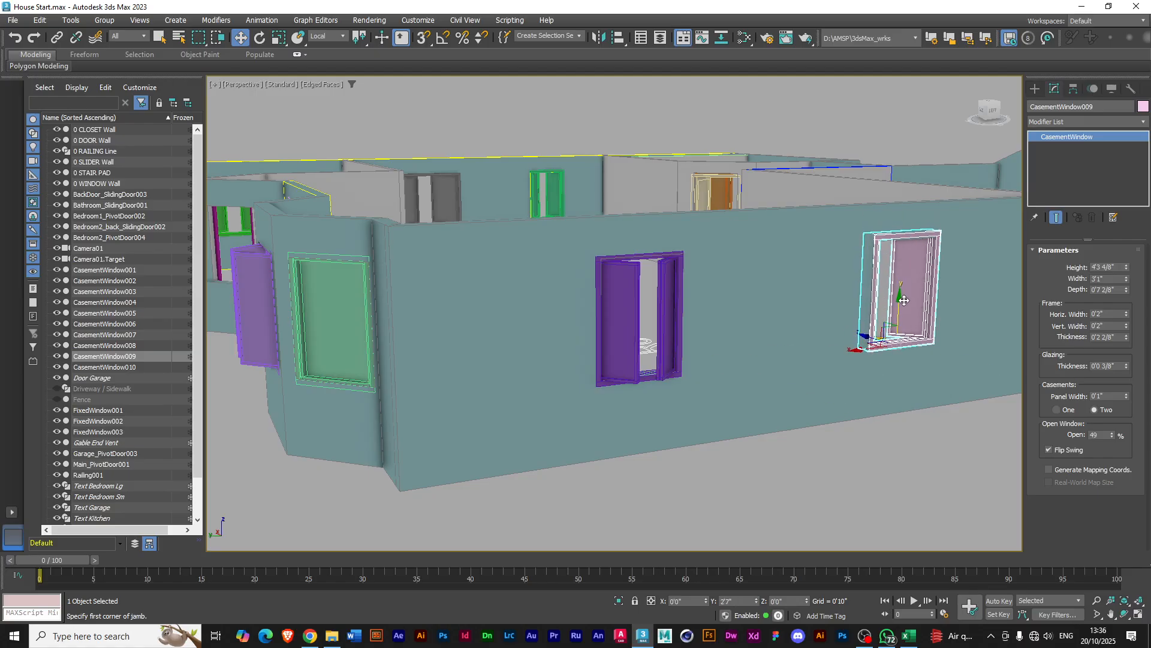
Set the central bay casement window's height to 4'2 7/8" and lower it slightly to cover its opening
alt+middle_drag(316, 345, 427, 333)
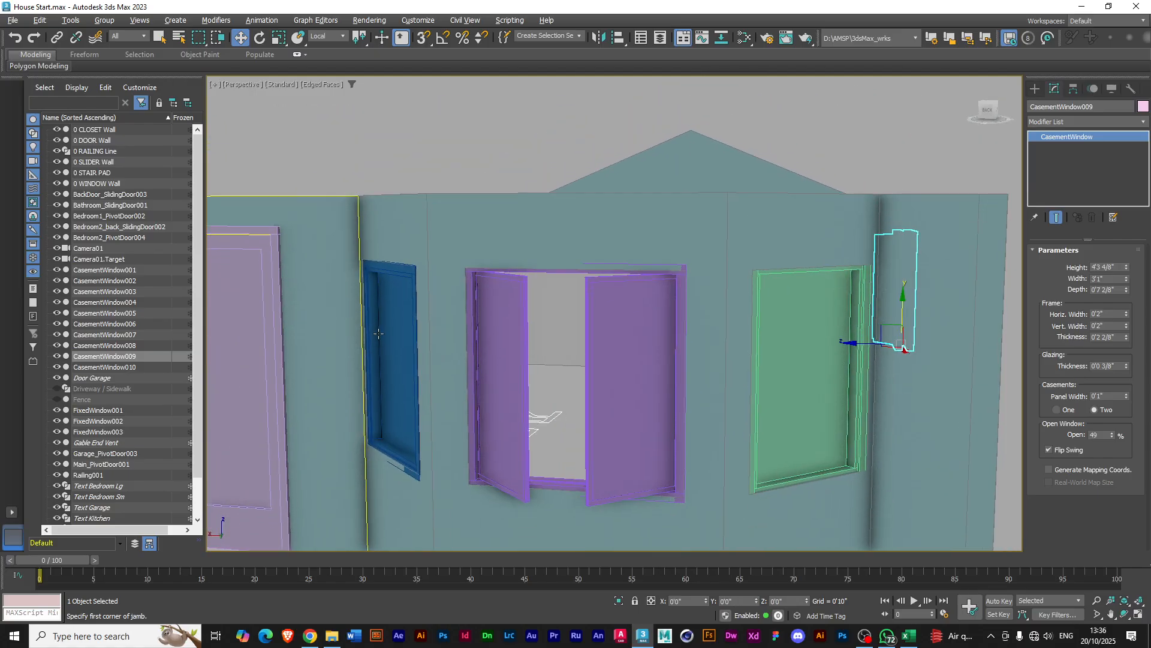
click(680, 312)
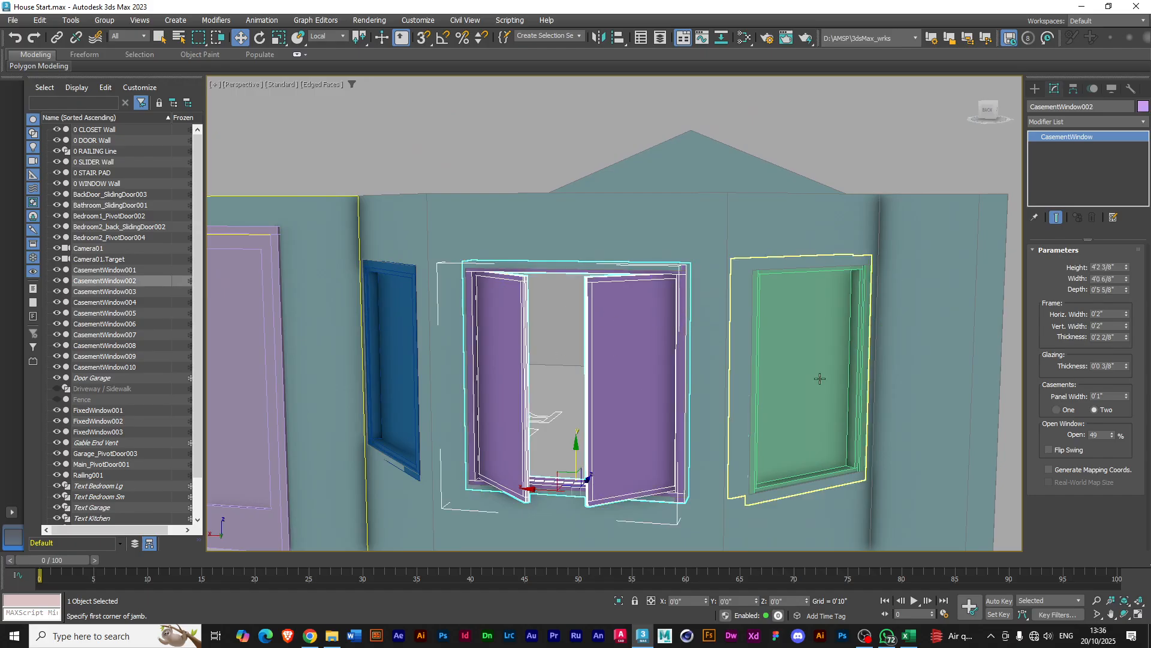
click(1127, 268)
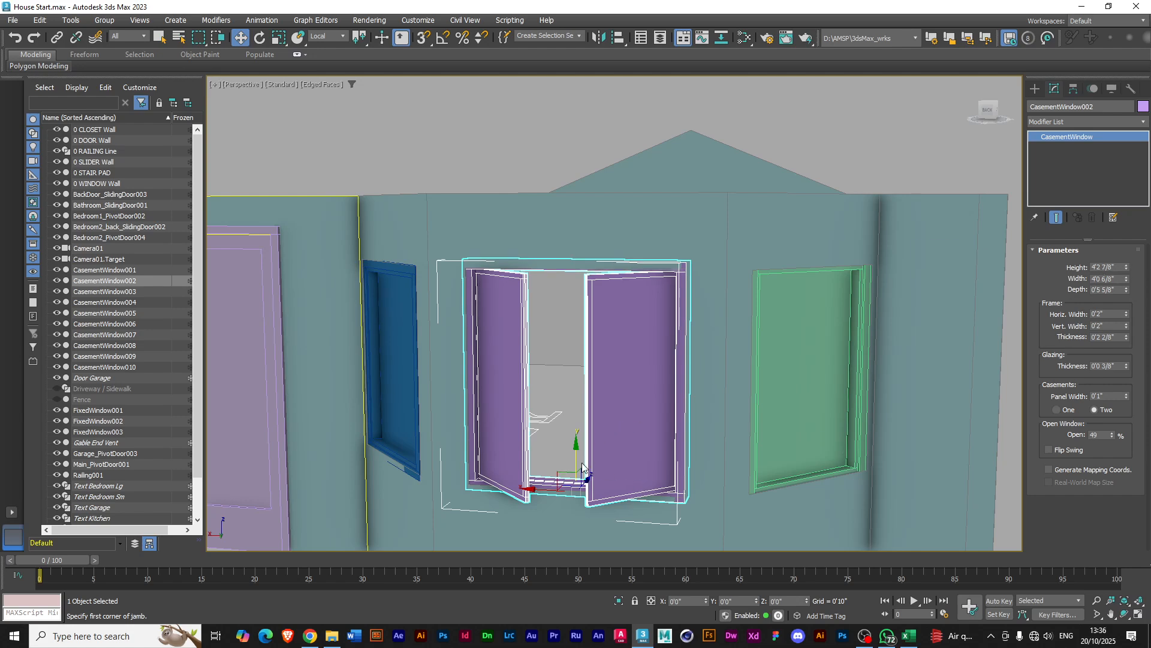
drag(578, 449, 577, 447)
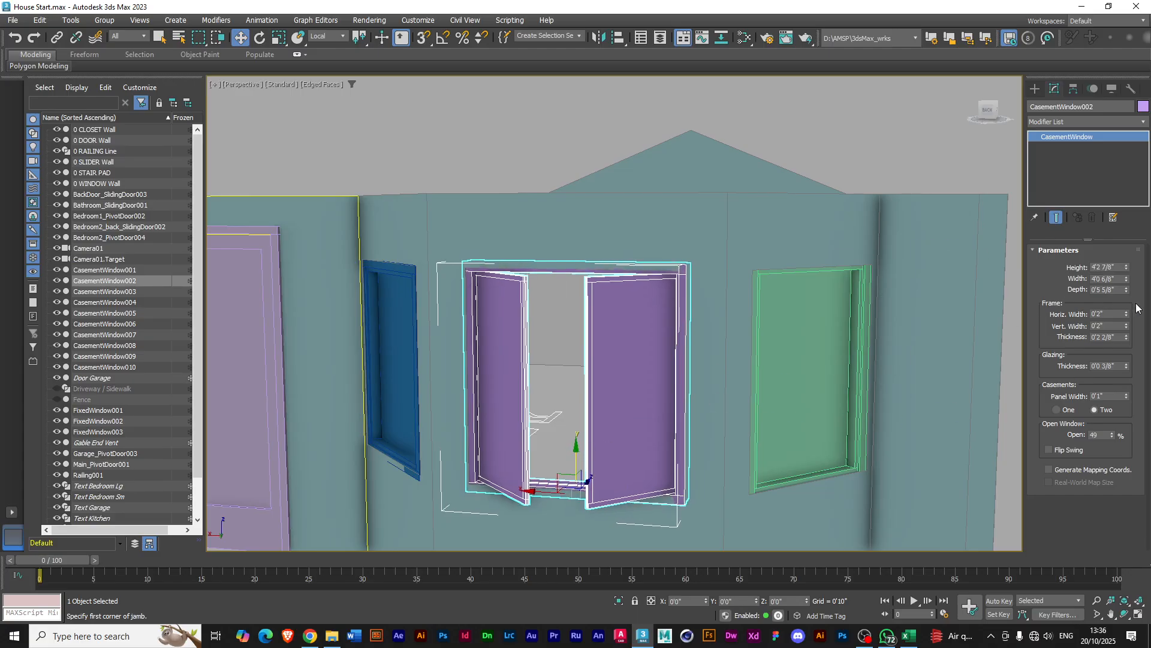
Set the heights of the bay's central purple casement window and the adjacent green fixed window to 4'3 3/8"
click(1127, 268)
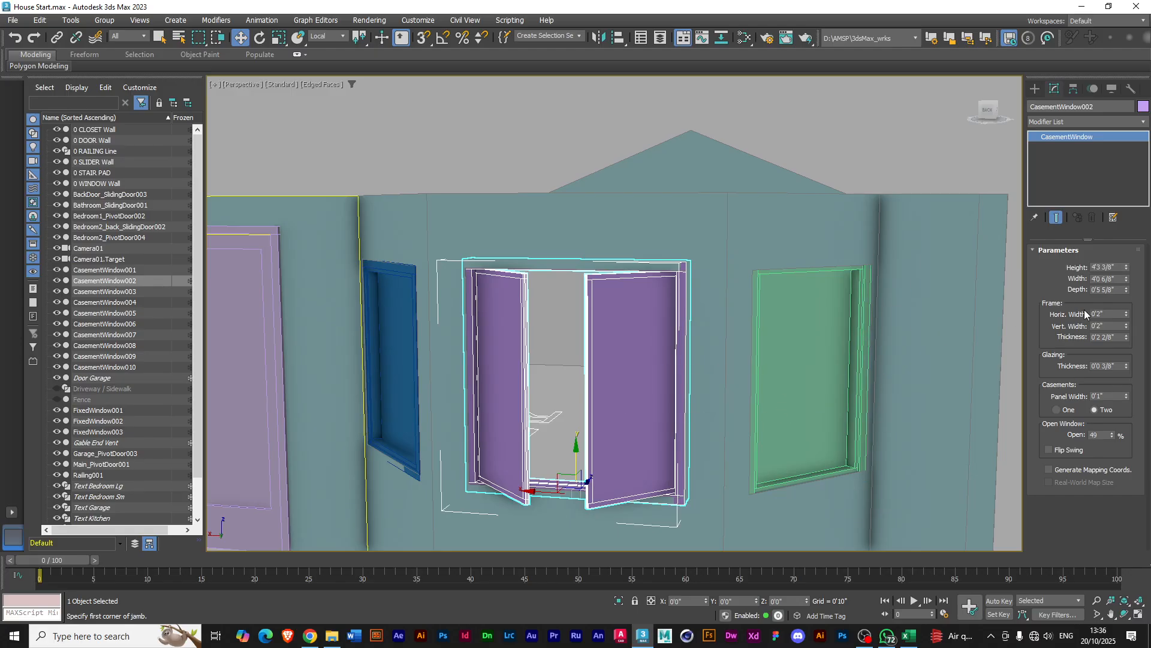
alt+middle_drag(855, 398, 644, 344)
click(644, 345)
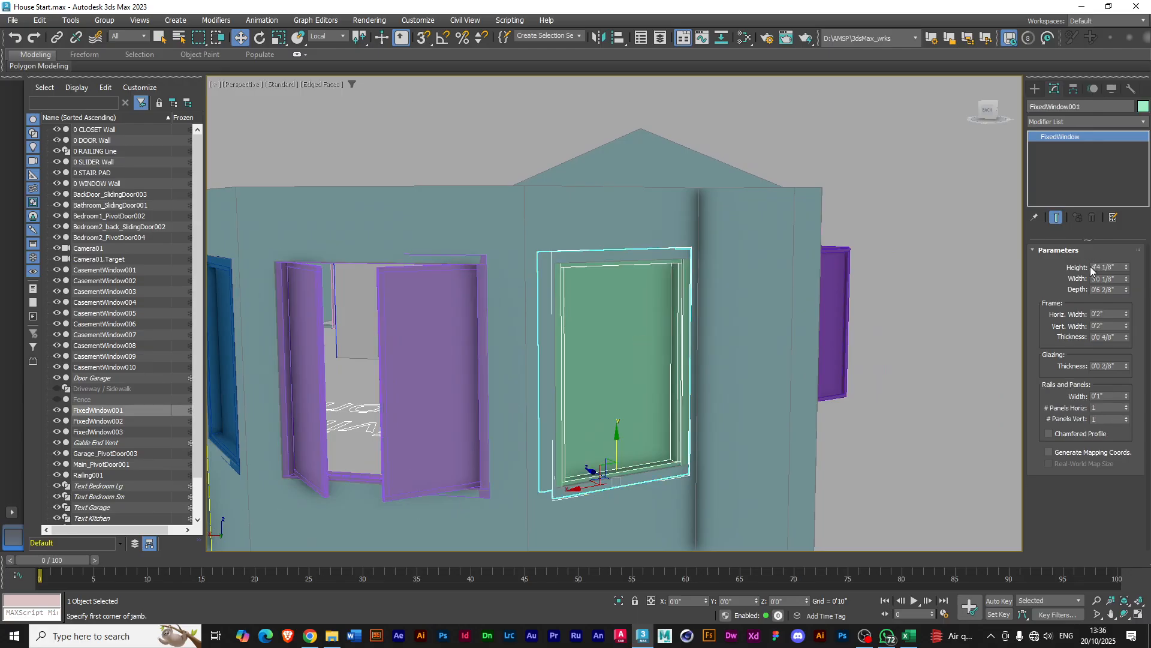
double_click(1099, 267)
text(3)
click(876, 451)
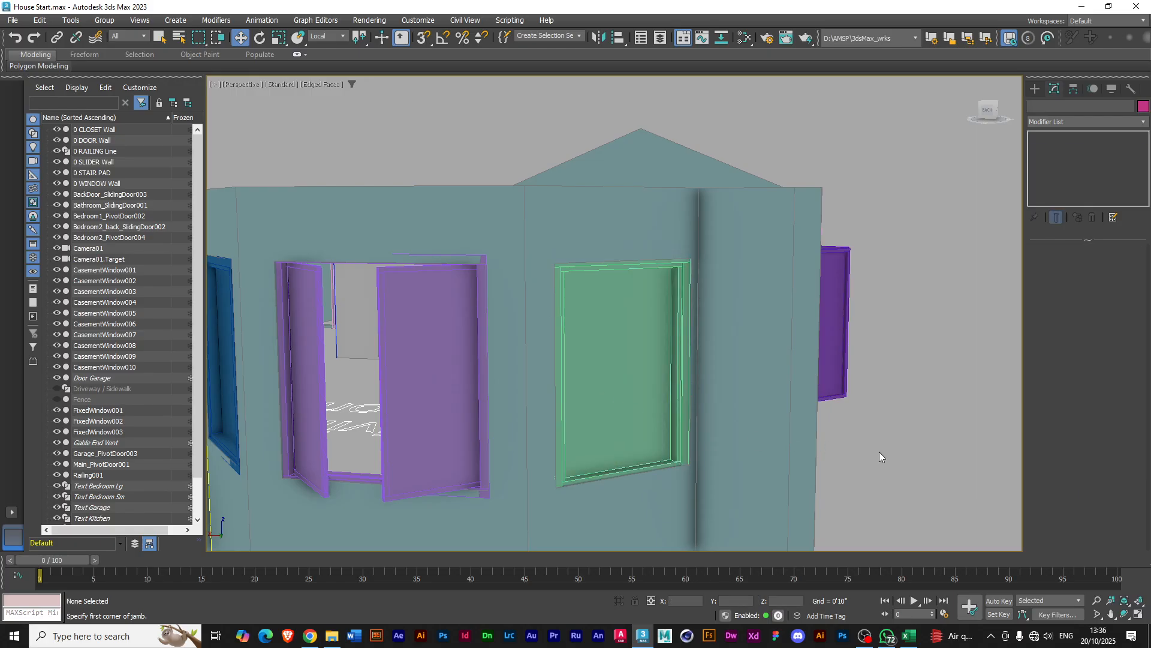
Nudge the green fixed window up slightly and adjust the blue fixed window's position within its bay opening
click(609, 392)
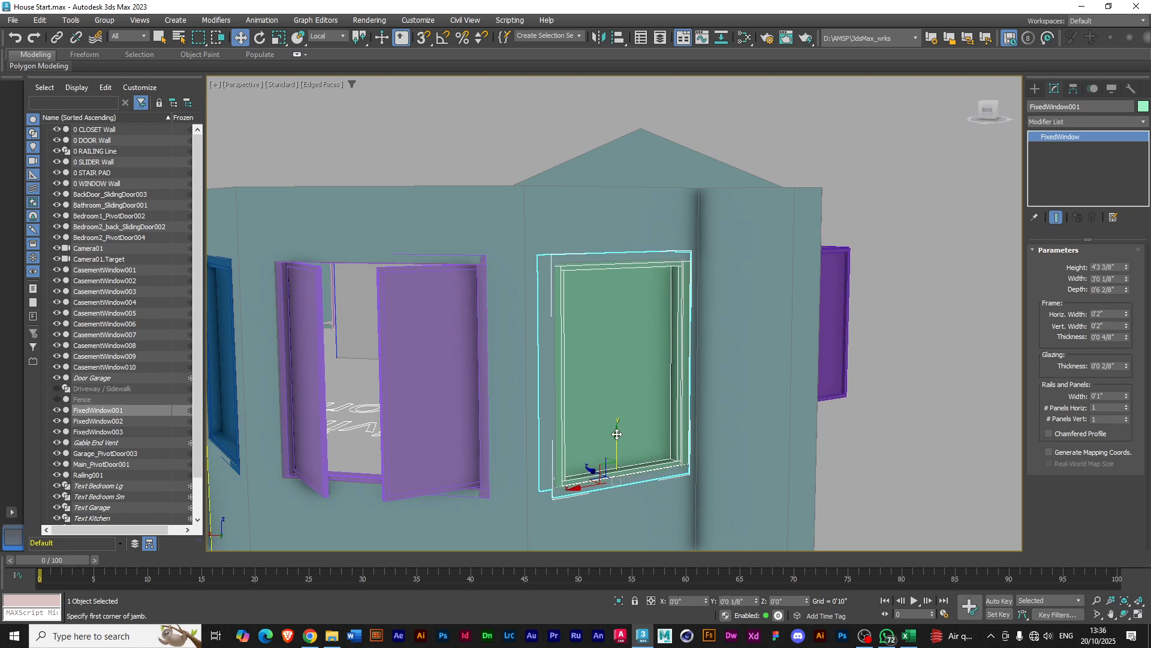
drag(617, 435, 617, 431)
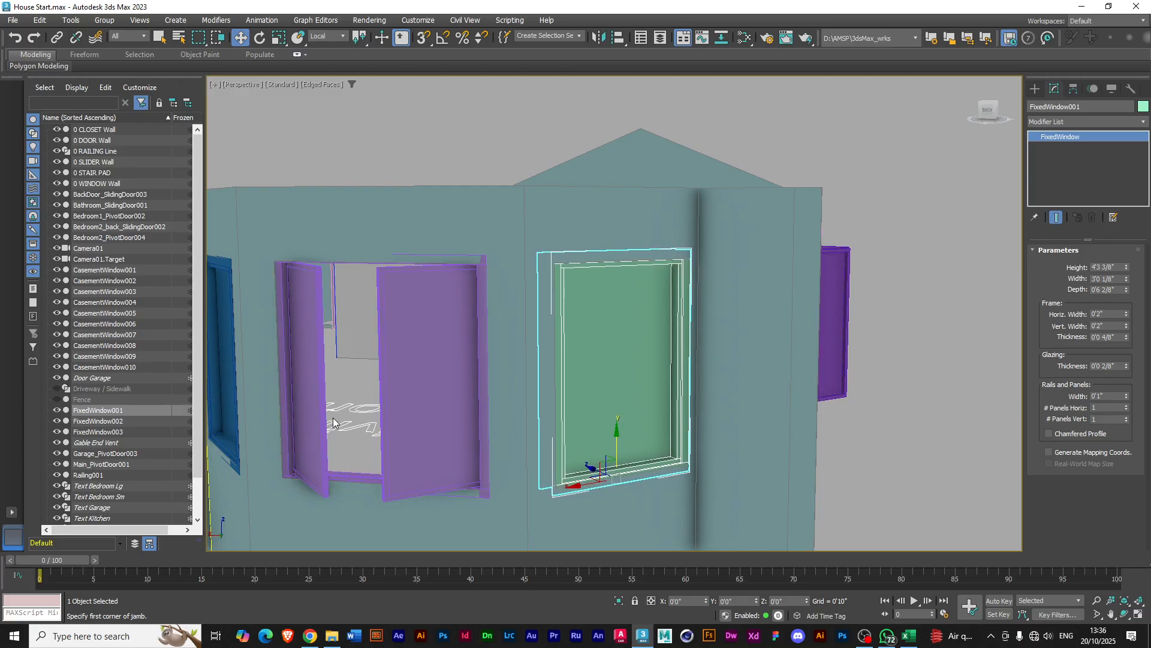
alt+middle_drag(294, 406, 601, 400)
click(301, 403)
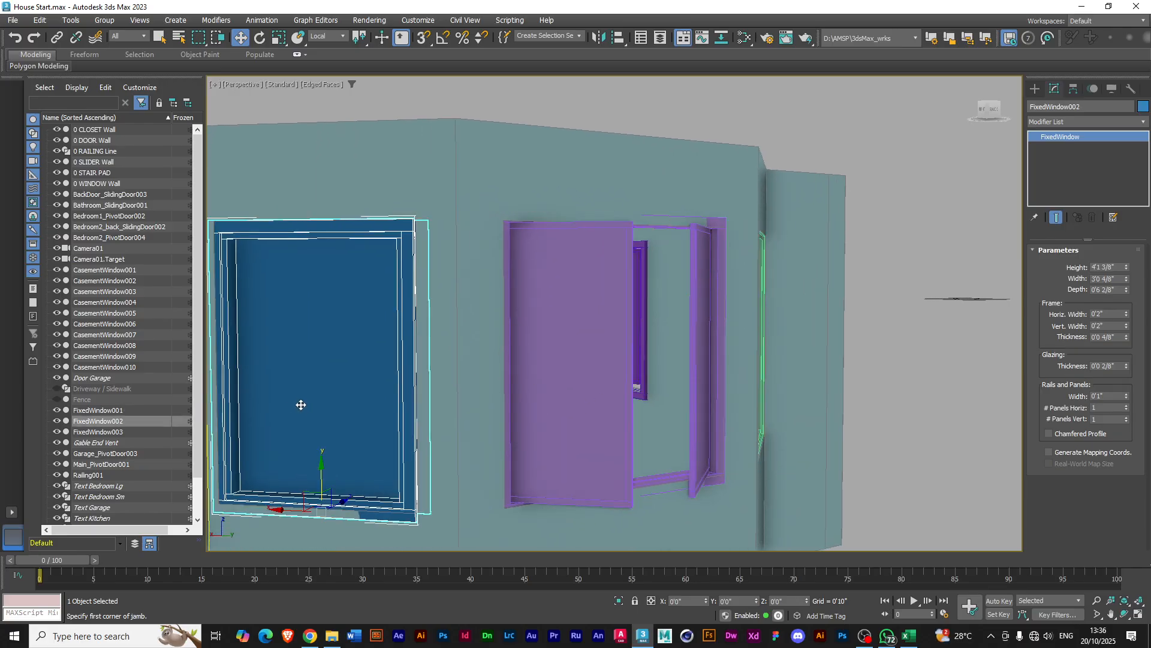
drag(321, 464, 346, 500)
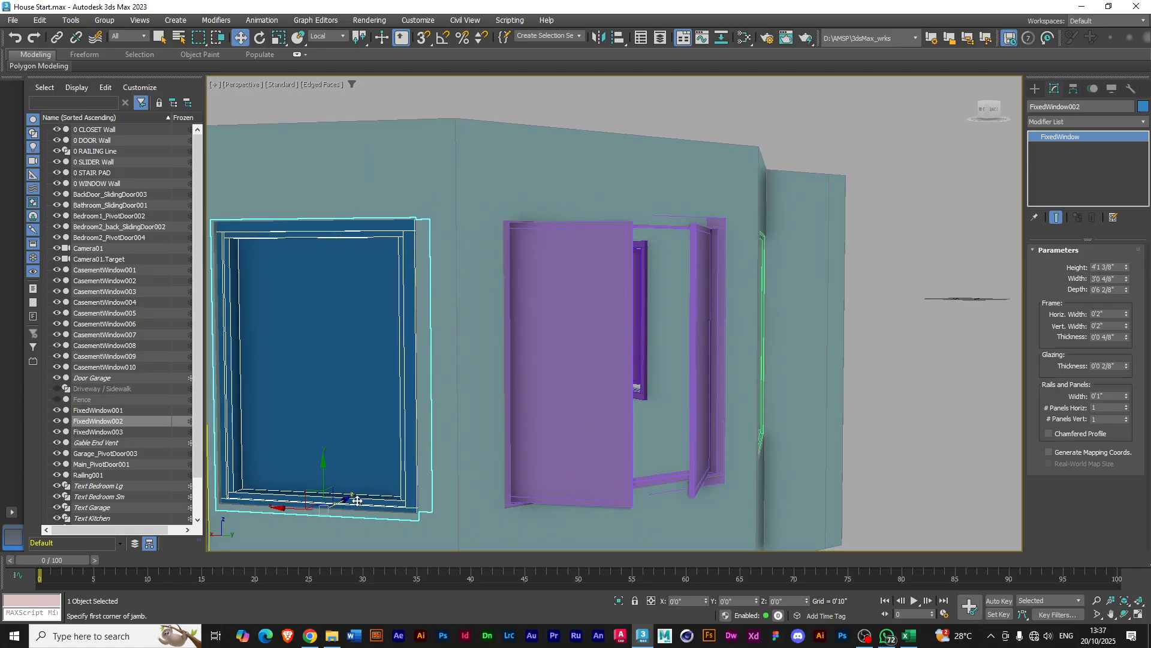
alt+middle_drag(451, 470, 478, 397)
Set the light pink casement window's height to 4'3 7/8" and lower it slightly to cover its opening
click(779, 336)
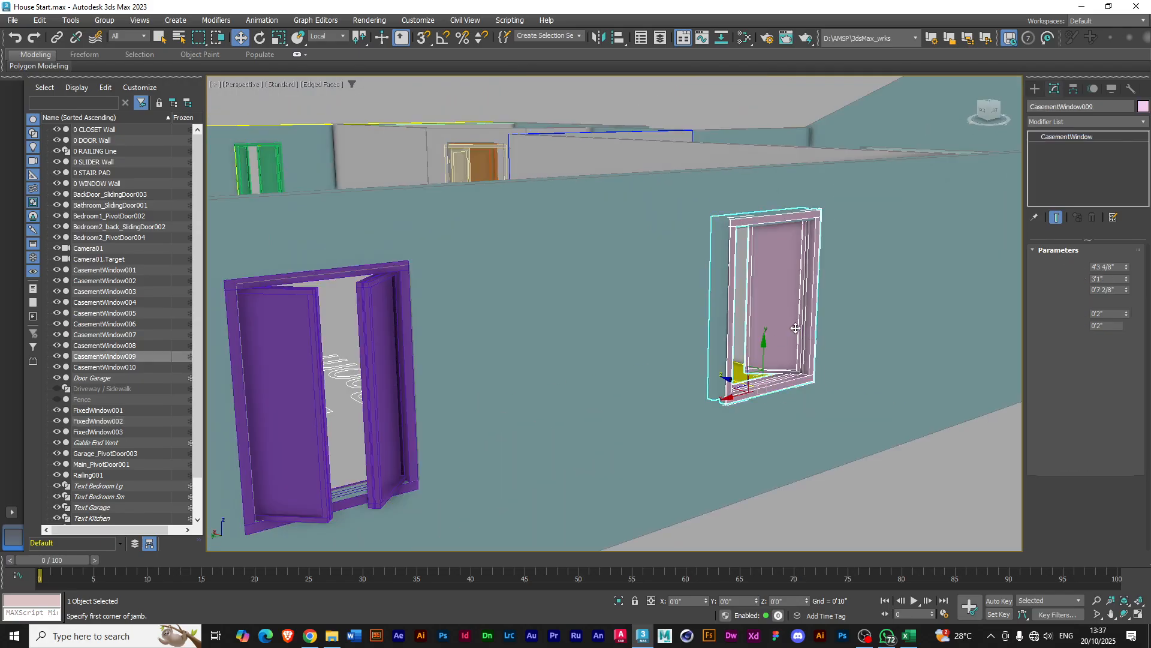
click(1105, 266)
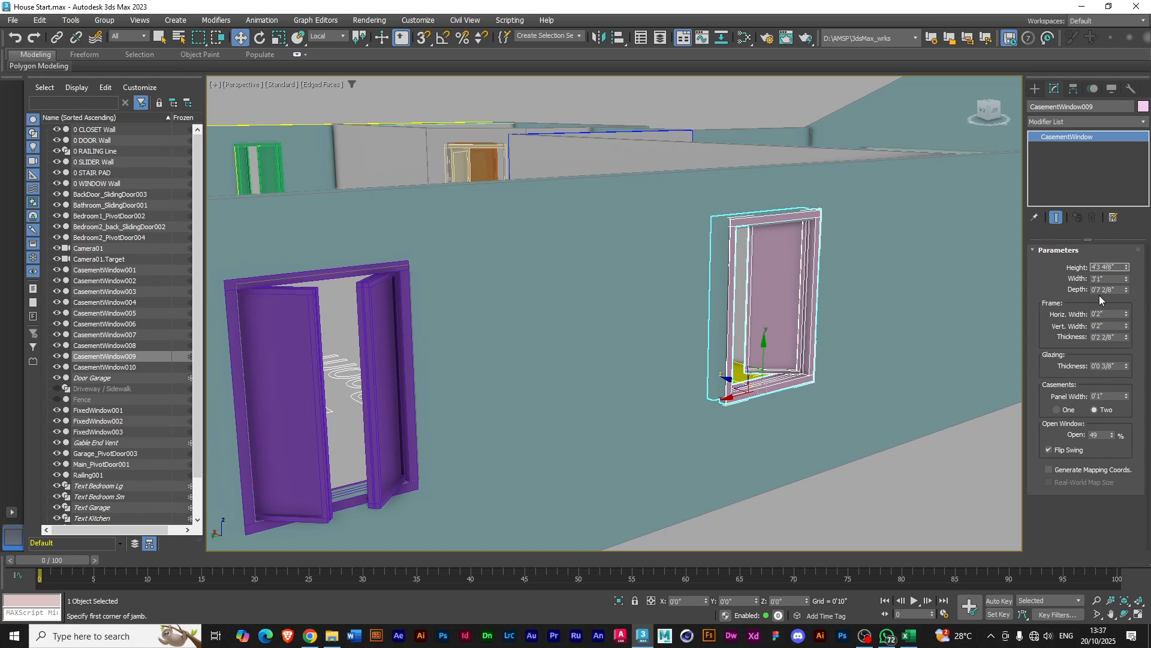
click(857, 328)
click(774, 324)
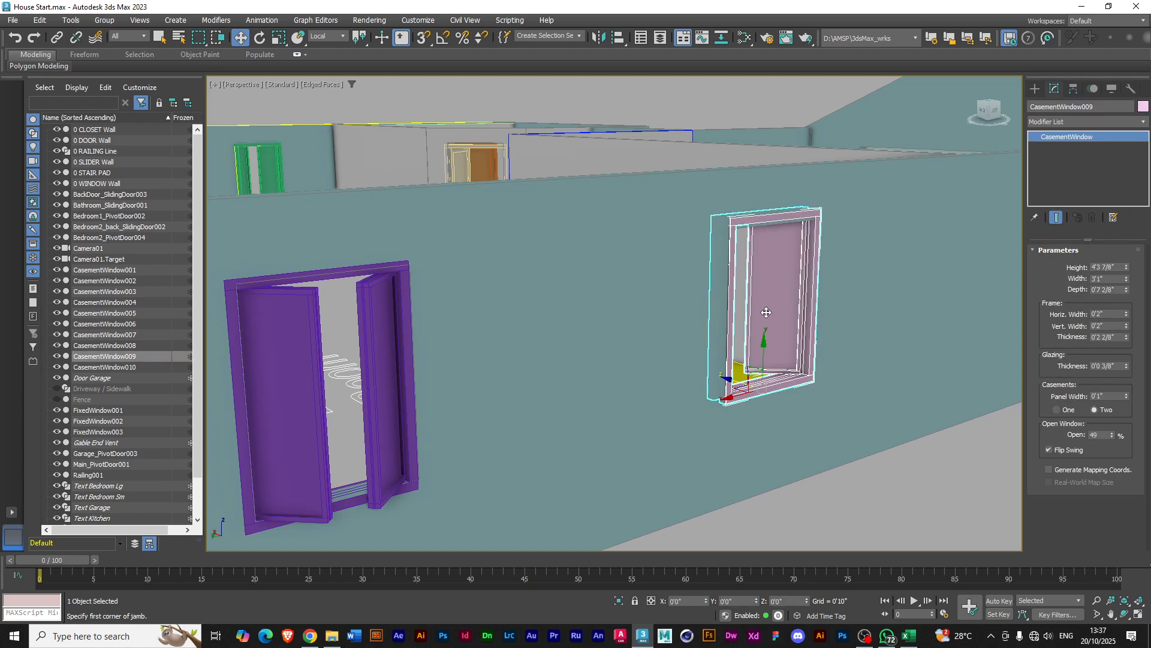
drag(764, 344, 763, 343)
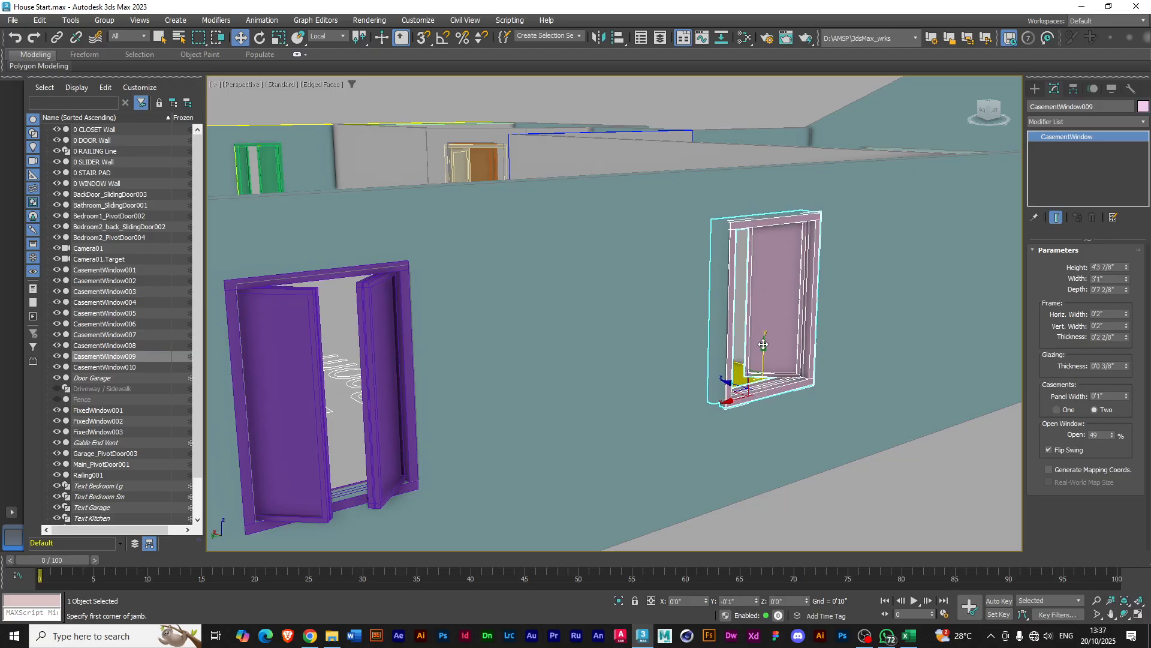
drag(763, 344, 763, 345)
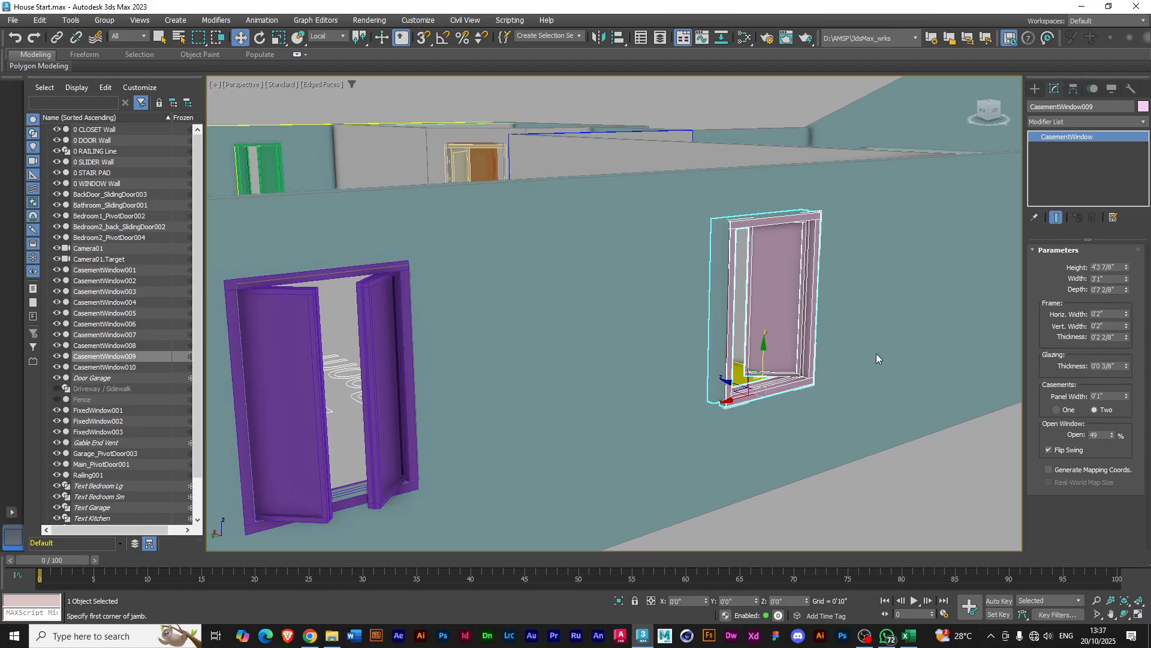
Set the pink fixed window's height to 4'3 7/8" and raise it into the opening near the end of the wall
middle_drag(914, 325, 483, 390)
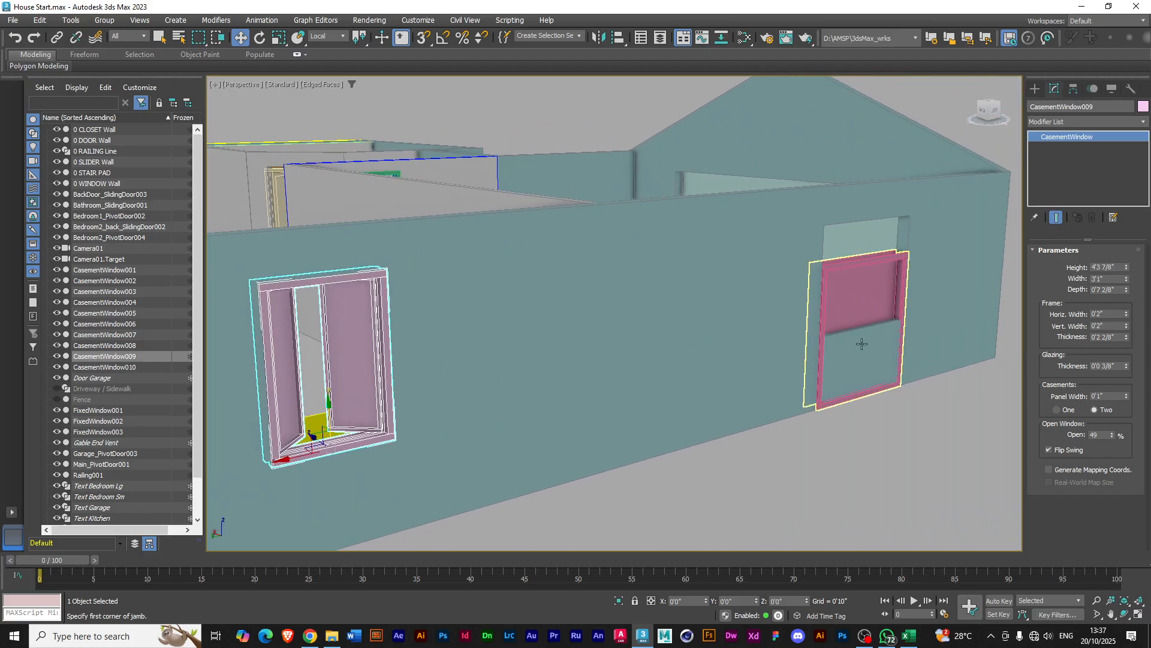
click(863, 309)
drag(1095, 269, 1091, 271)
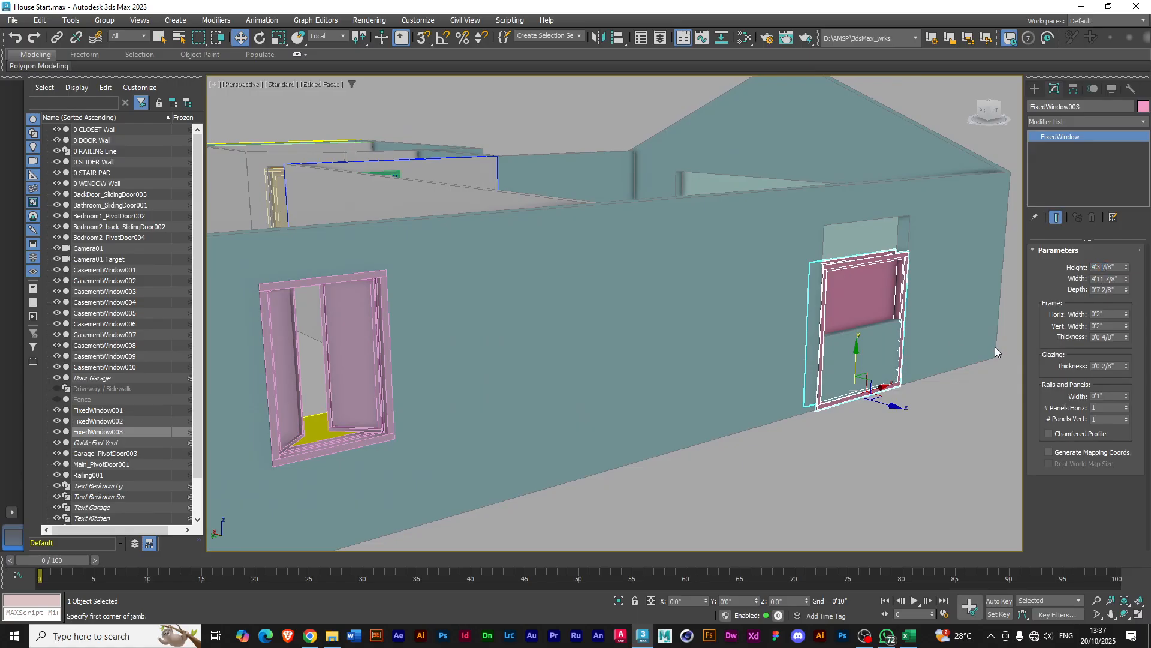
click(957, 404)
click(877, 311)
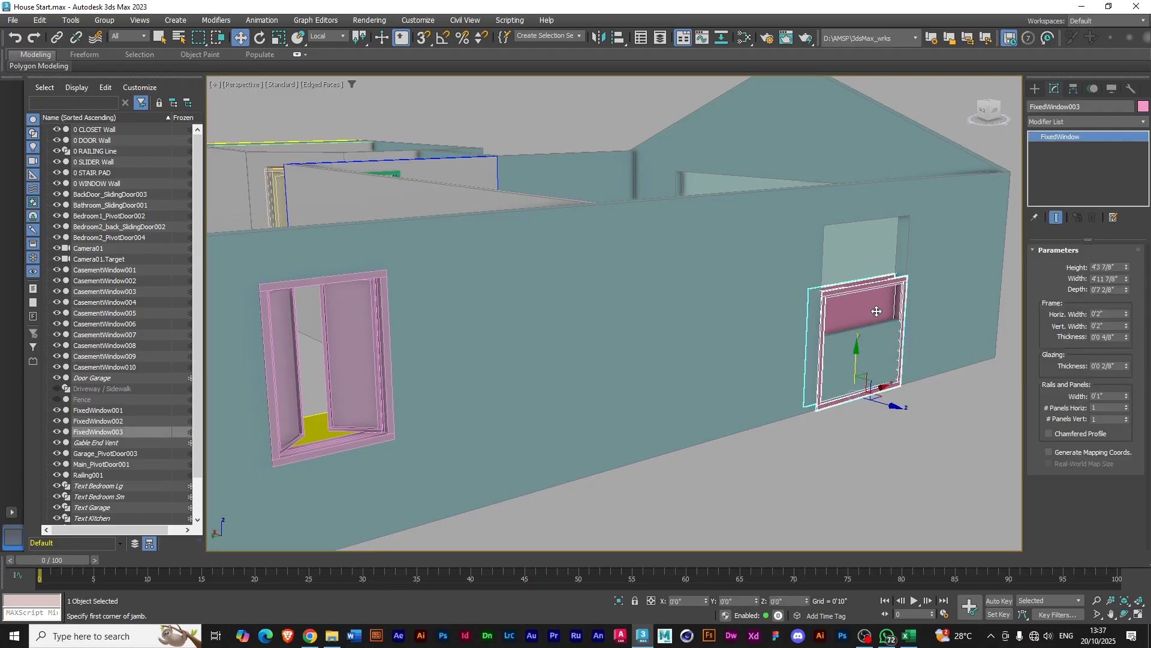
drag(858, 343, 860, 280)
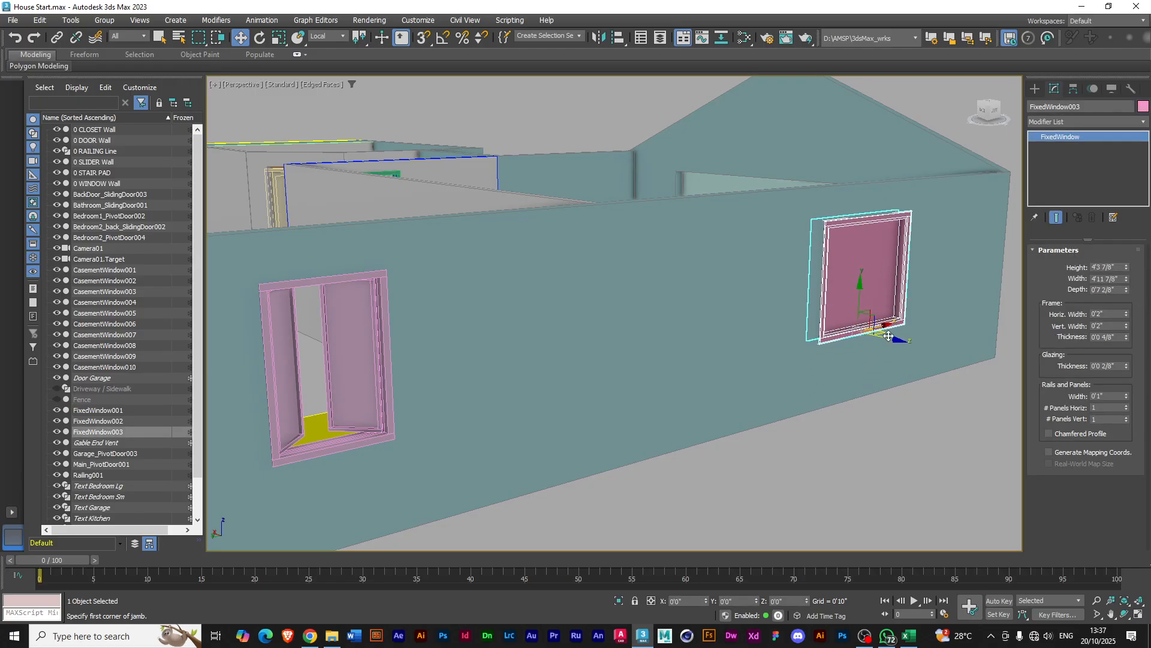
Inspect how the tan casement window fits its opening on the next exterior wall
alt+middle_drag(880, 344, 553, 311)
scroll(636, 357, down, 3)
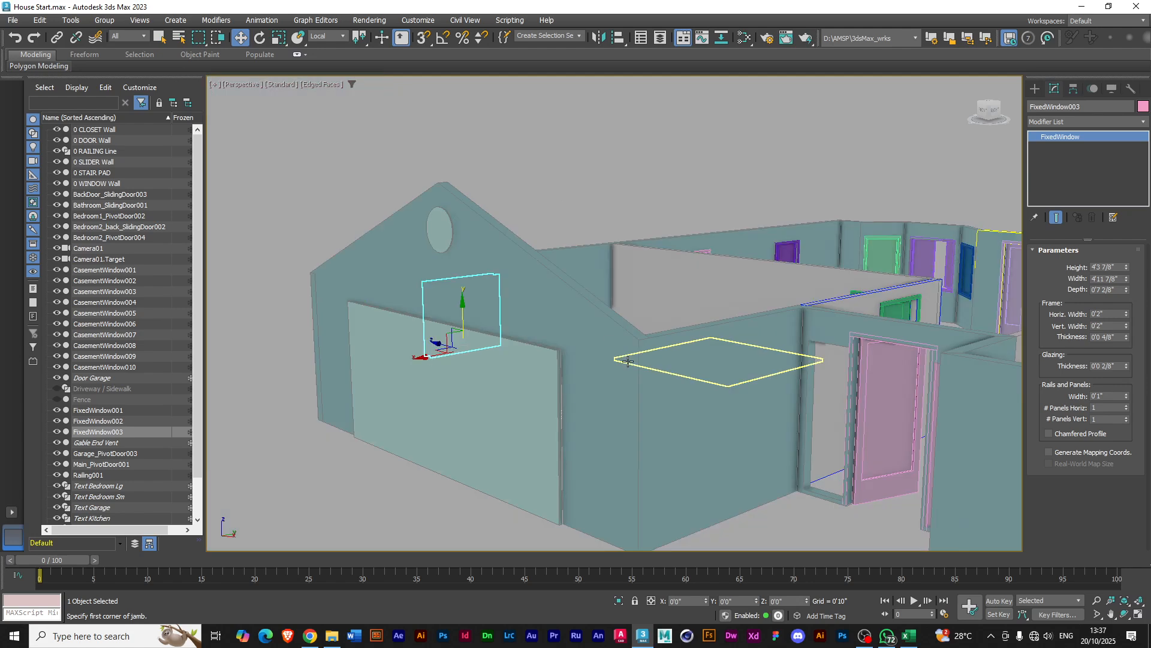
mouse_move(768, 427)
alt+middle_down()
mouse_move(750, 416)
mouse_move(780, 420)
alt+middle_up()
middle_drag(869, 379, 660, 378)
click(820, 313)
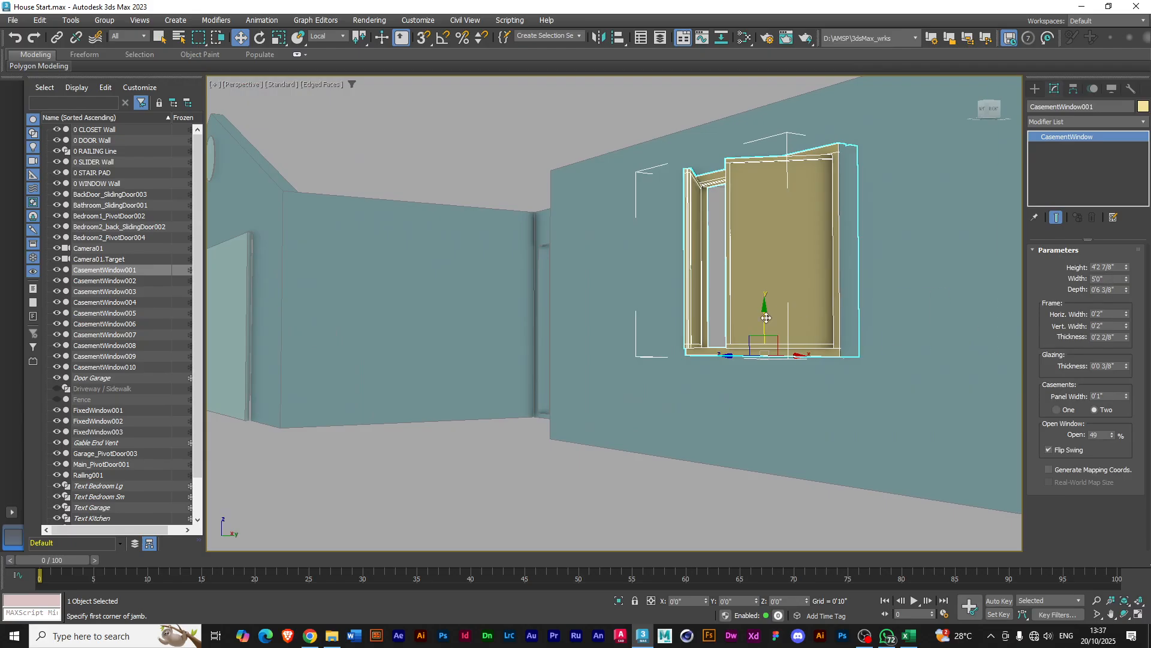
scroll(839, 365, down, 3)
alt+middle_drag(881, 361, 725, 350)
scroll(726, 350, down, 2)
Set the height of the green casement window on the kitchen's outer wall to 4'2 7/8"
alt+middle_drag(890, 369, 881, 404)
click(882, 406)
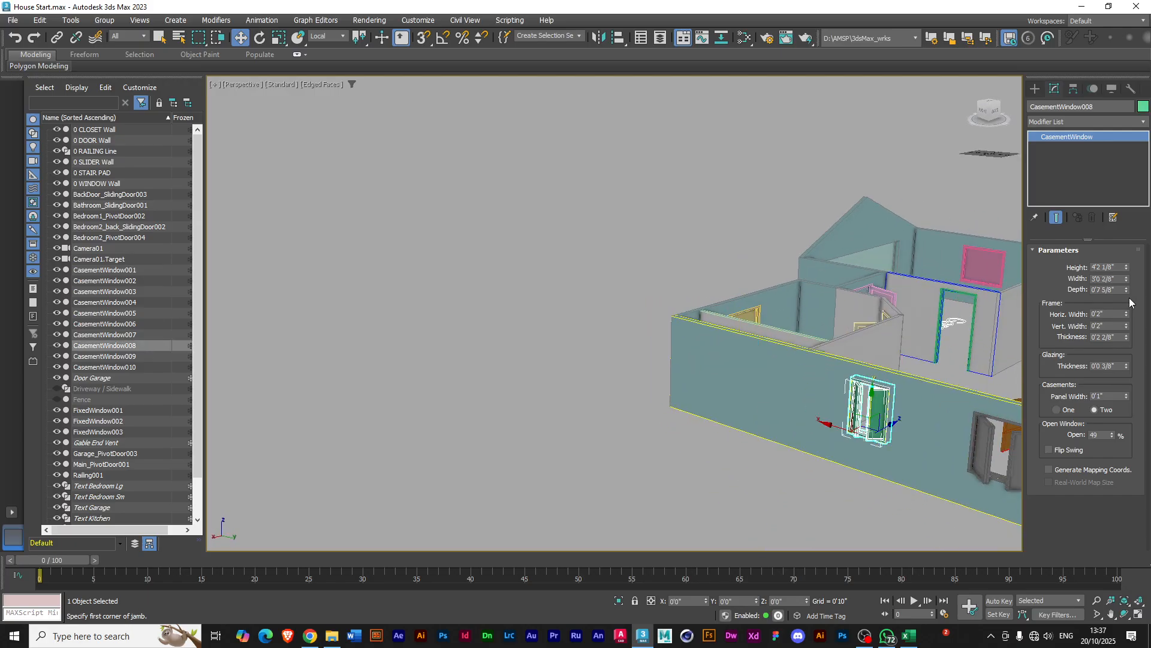
click(1108, 268)
click(880, 505)
Shift the green casement window about 1 1/8" sideways along the kitchen wall to line it up with its opening
middle_drag(907, 411, 676, 396)
scroll(676, 396, up, 8)
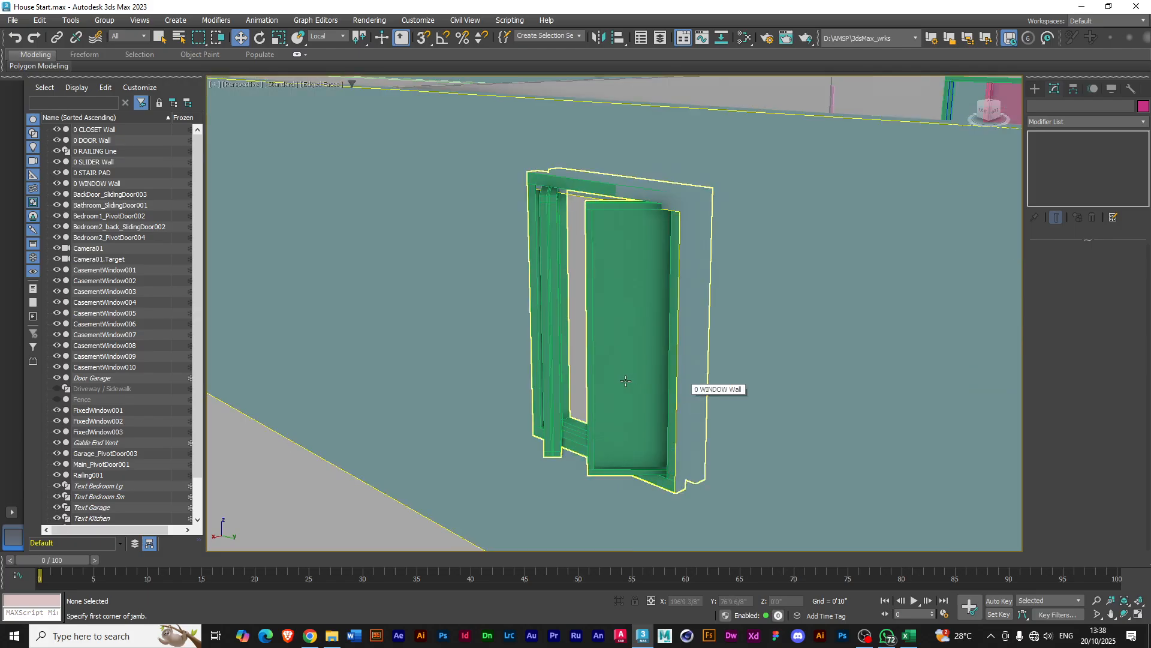
scroll(588, 386, up, 6)
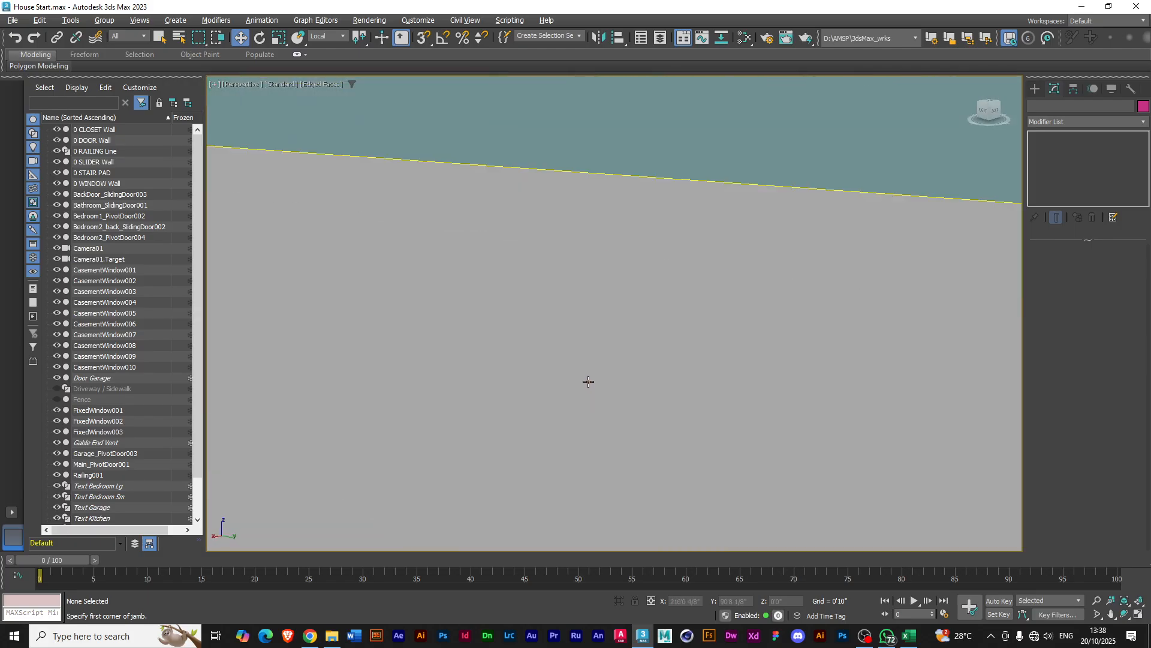
scroll(623, 371, down, 5)
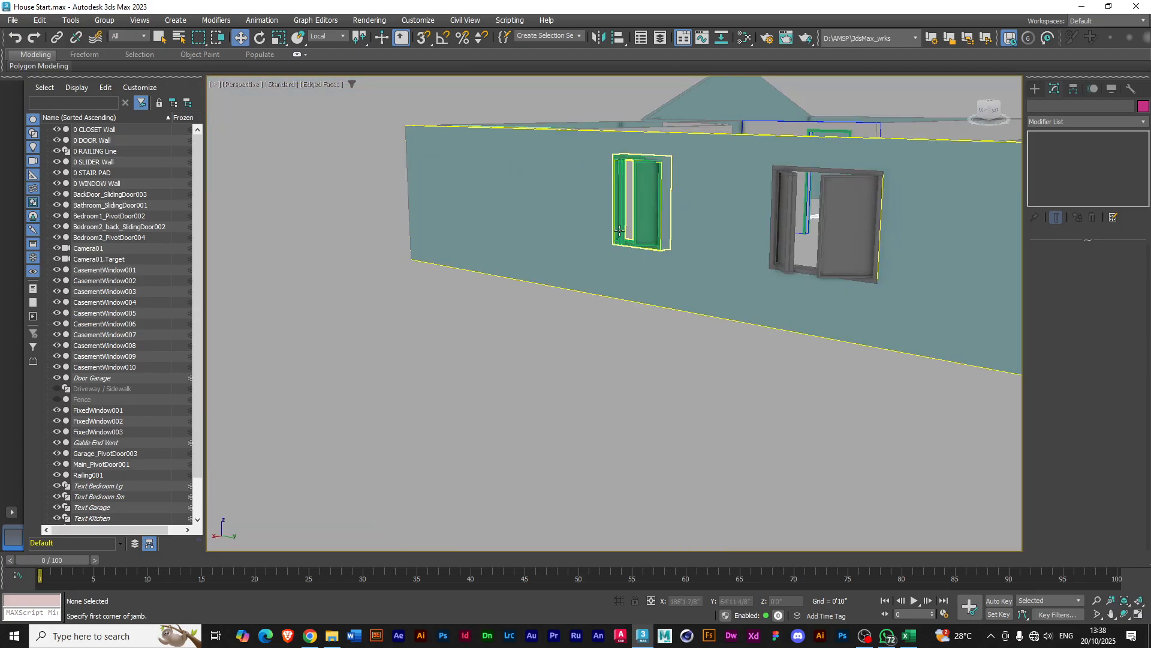
middle_drag(616, 200, 437, 267)
middle_drag(829, 278, 588, 312)
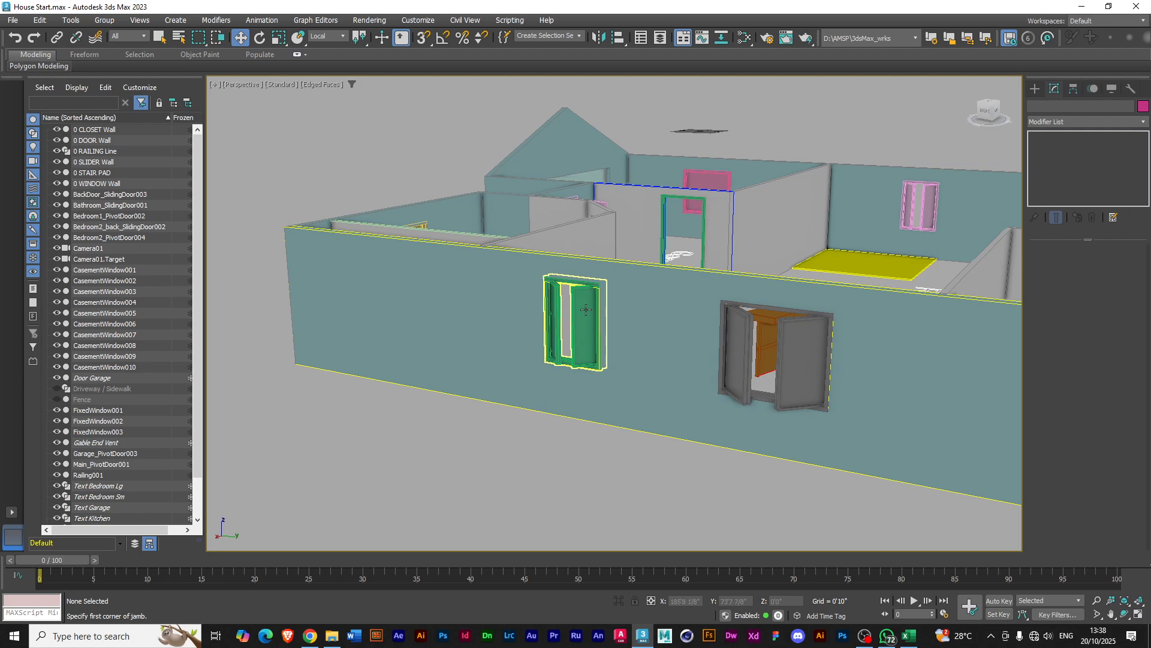
scroll(587, 308, up, 10)
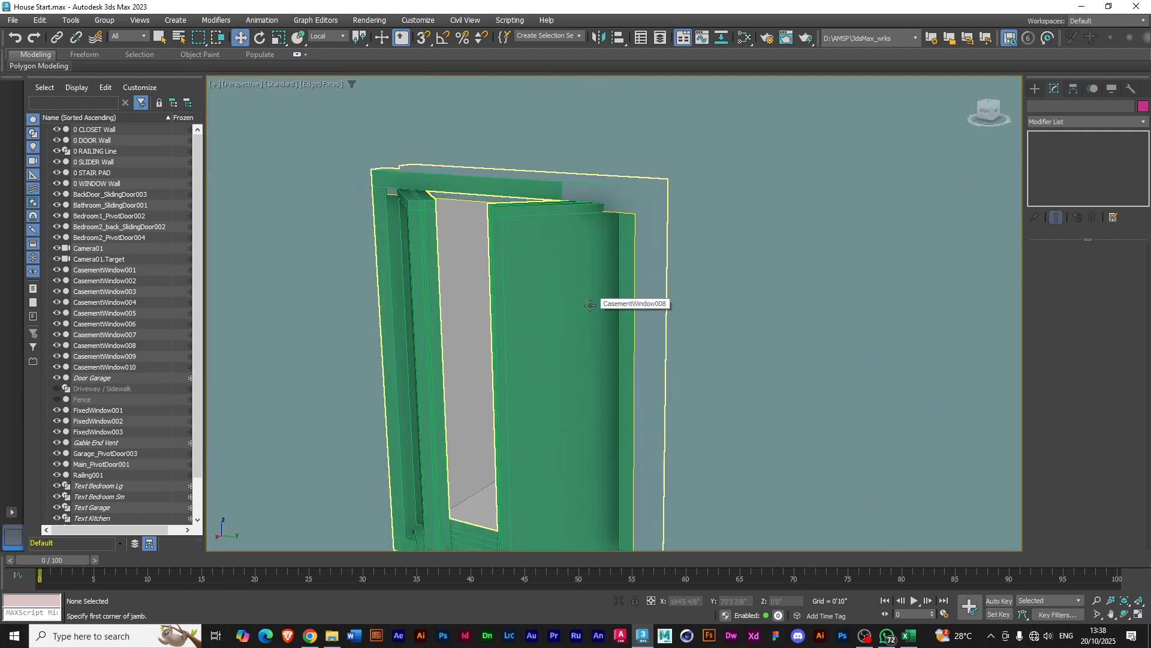
click(588, 303)
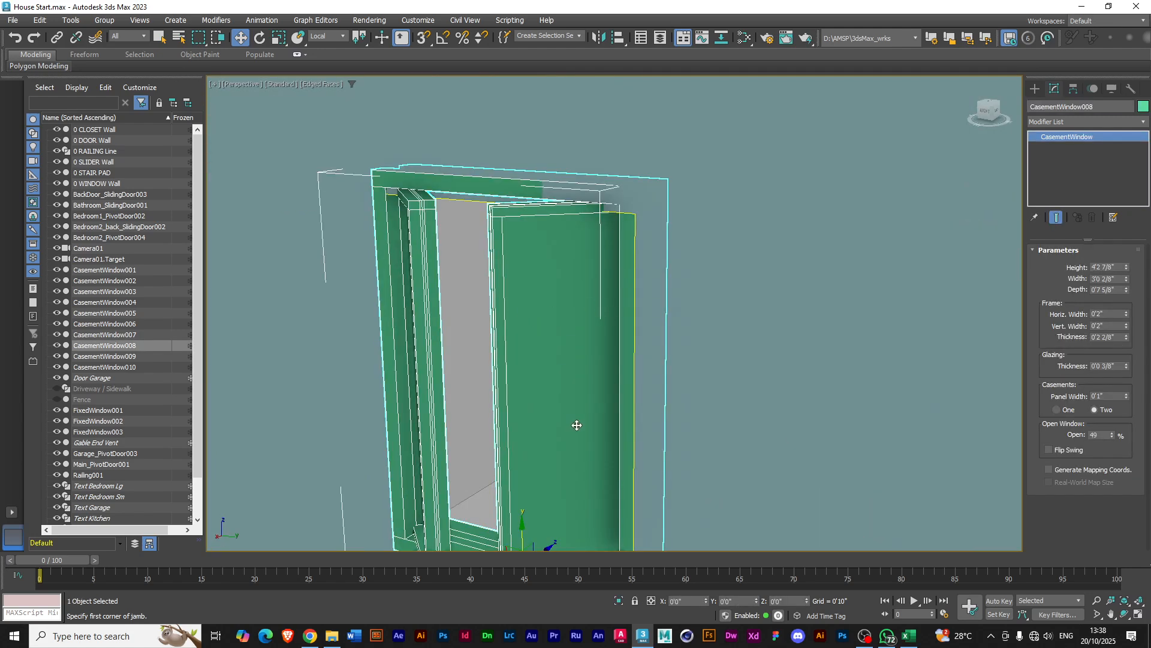
scroll(576, 425, down, 3)
mouse_move(507, 516)
mouse_down()
mouse_move(564, 512)
mouse_move(500, 514)
mouse_up()
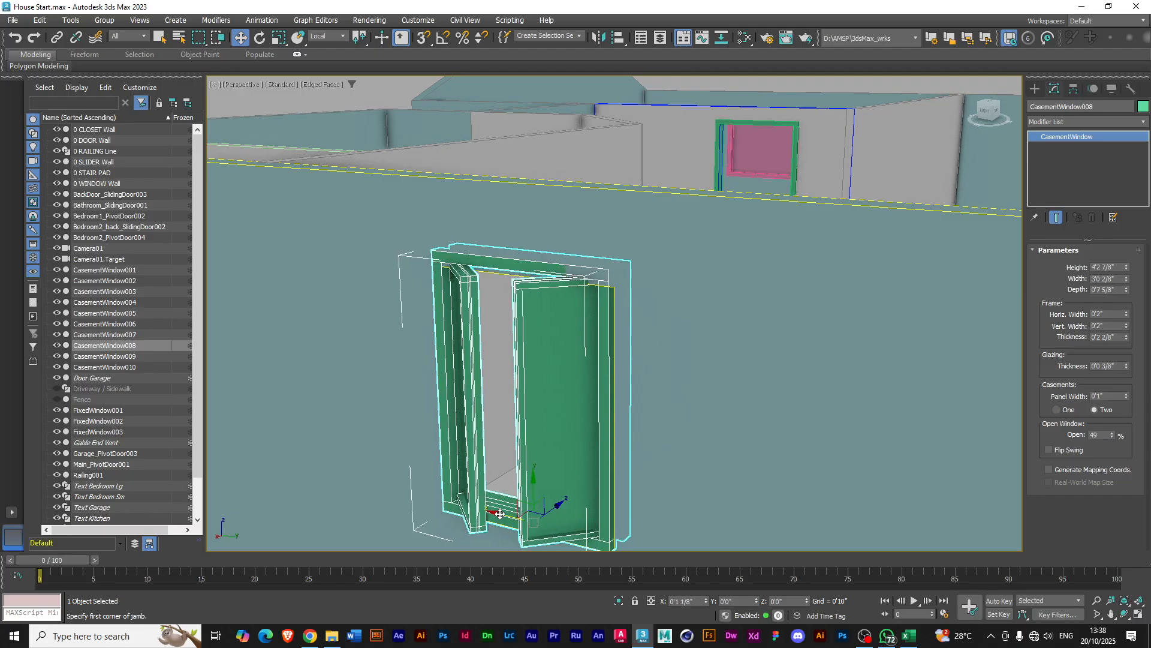
Reposition the green casement window through the wall's thickness and set its frame thickness to 0'3"
alt+middle_drag(570, 457, 734, 479)
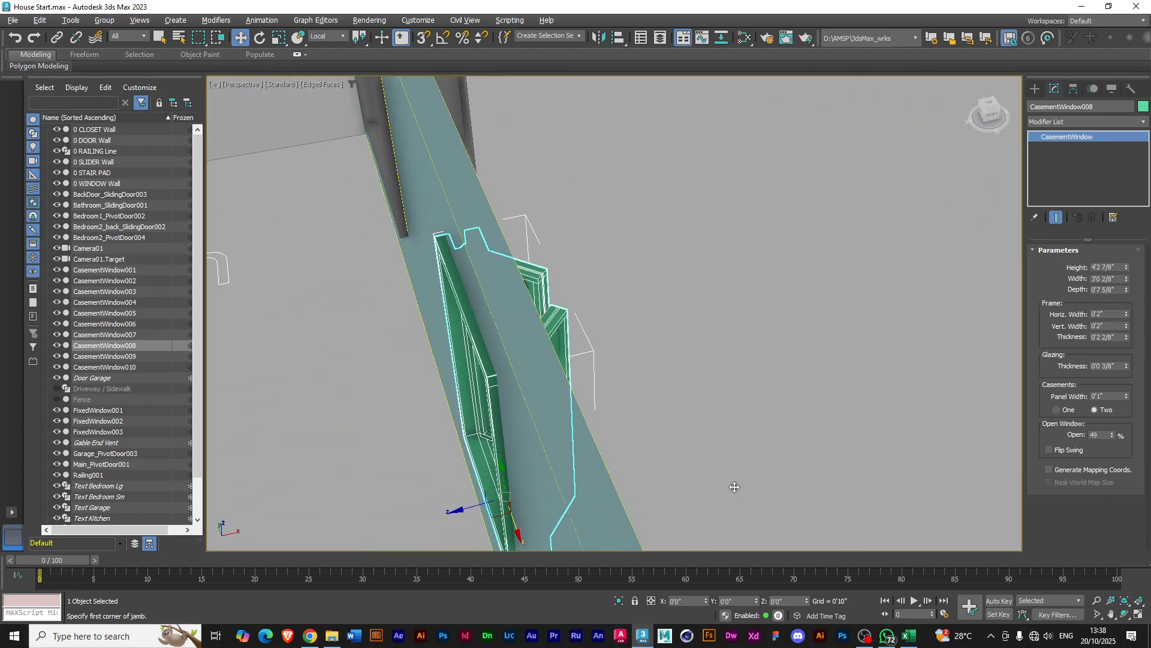
drag(459, 508, 466, 510)
alt+middle_drag(467, 510, 538, 447)
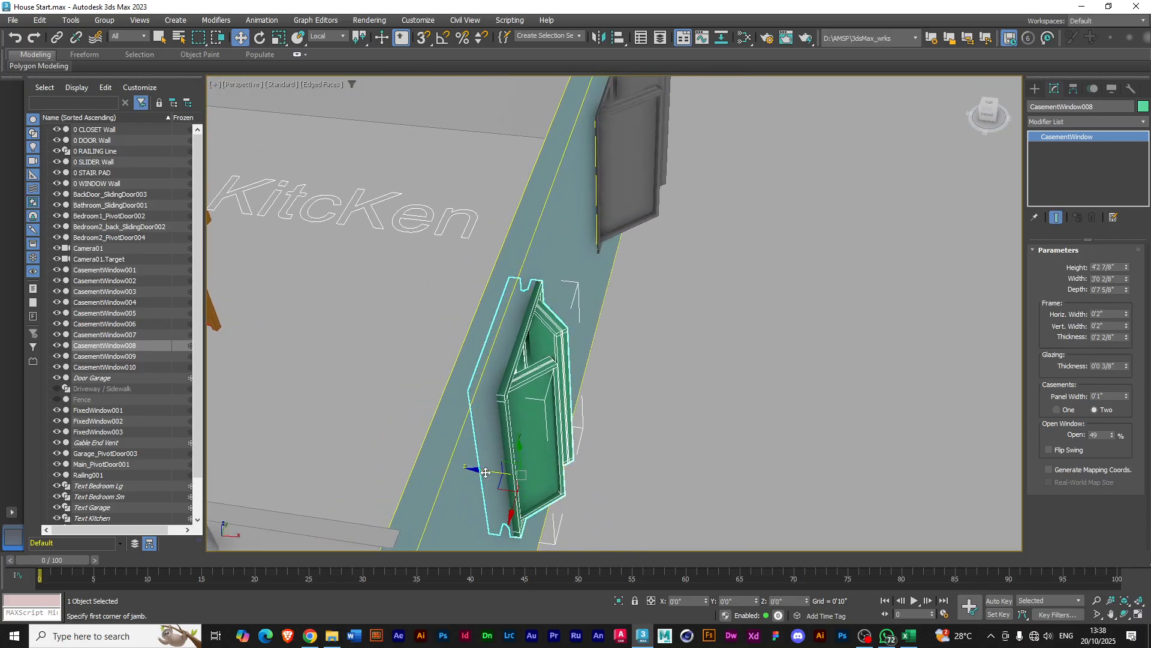
drag(486, 471, 482, 471)
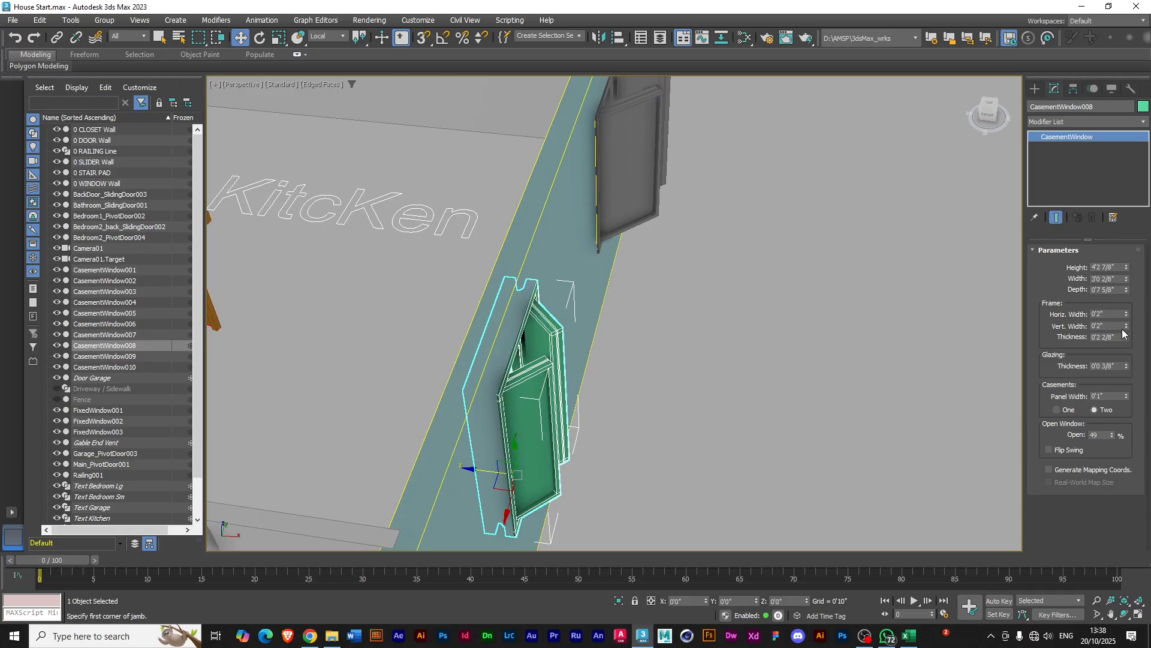
drag(1127, 338, 1128, 321)
scroll(661, 236, up, 2)
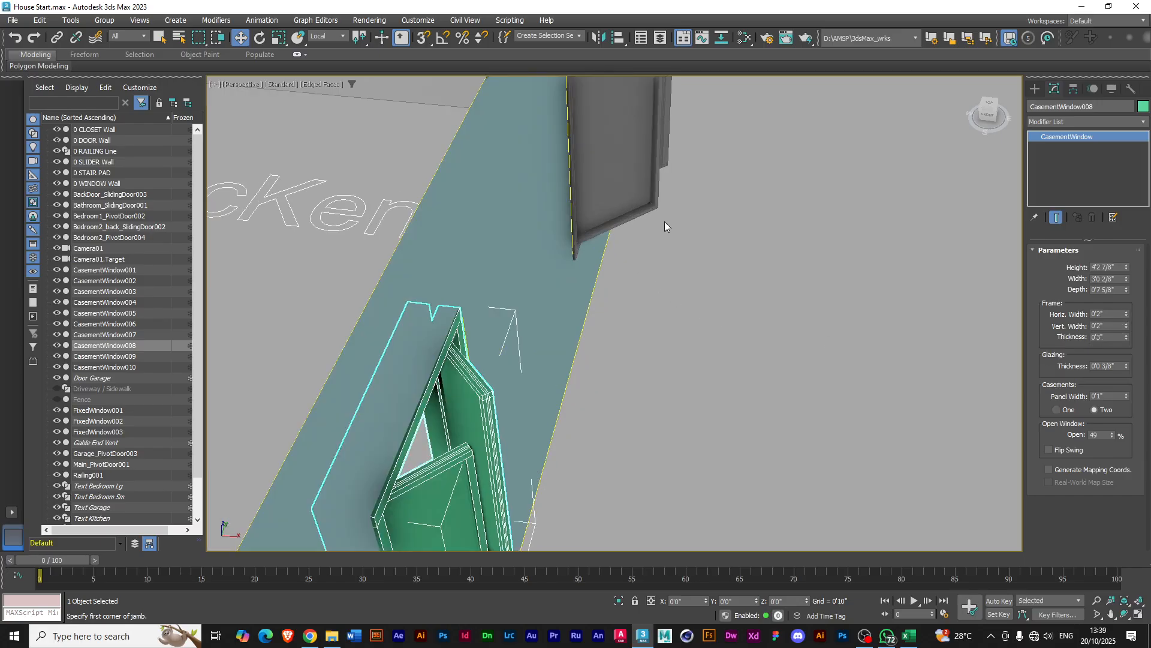
Set the grey kitchen casement window's depth to 0'6 2/8" and adjust its position across the wall's thickness
middle_drag(693, 197, 653, 431)
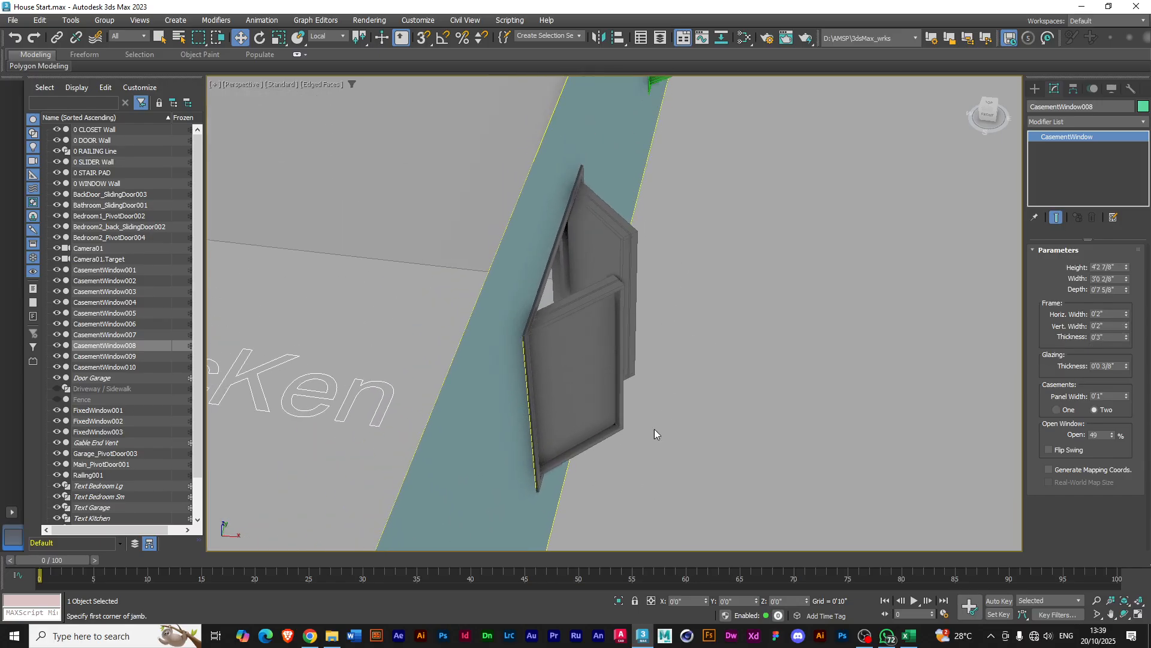
click(618, 273)
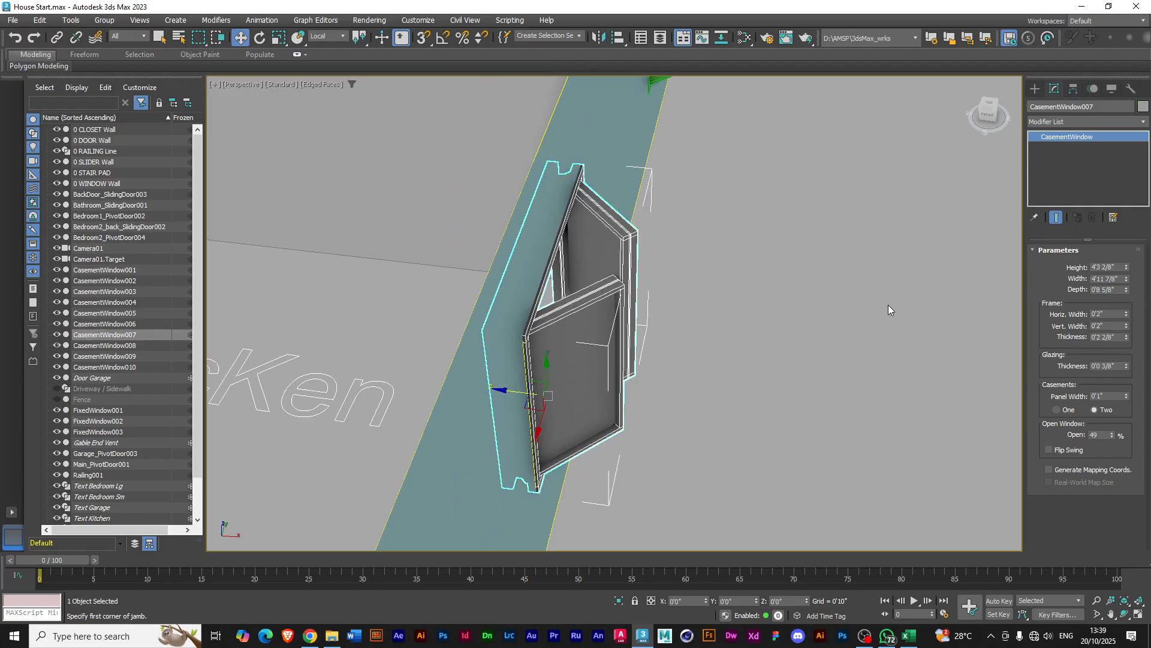
alt+middle_drag(744, 357, 677, 306)
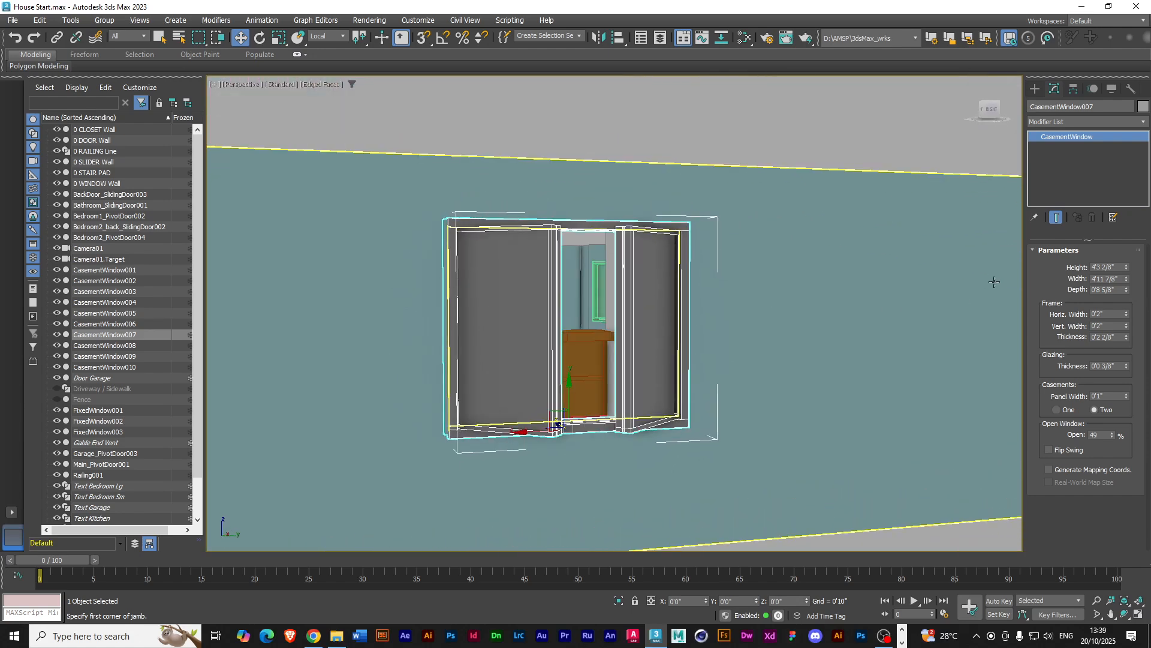
alt+middle_drag(527, 241, 627, 297)
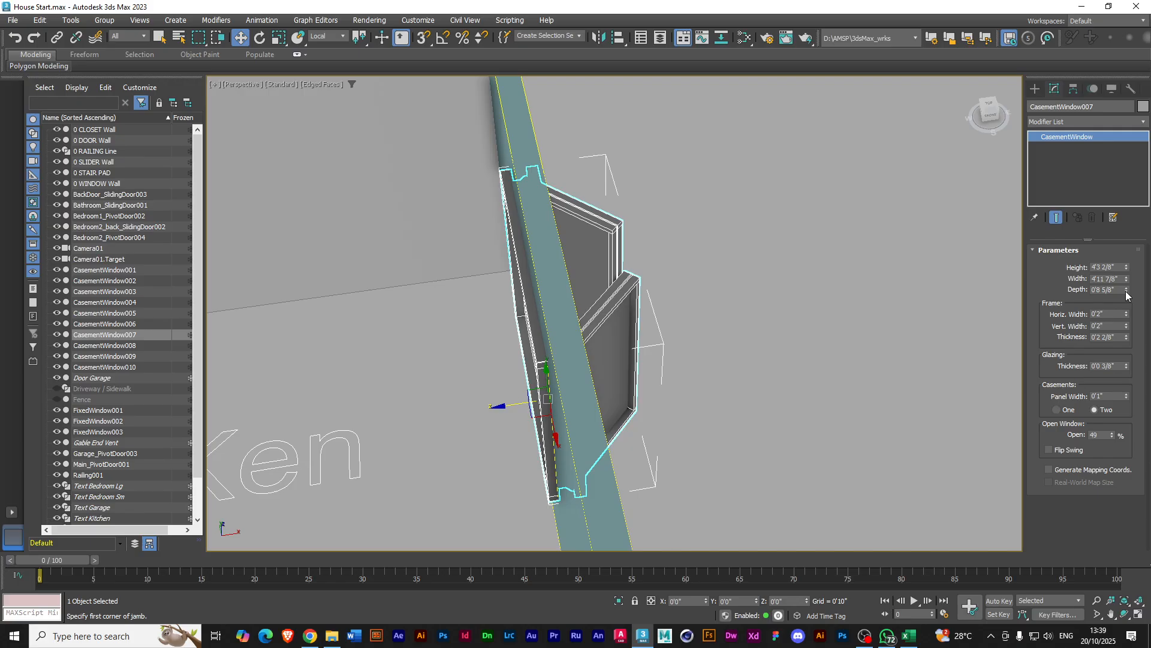
drag(1127, 293, 1124, 307)
drag(499, 407, 500, 409)
alt+middle_drag(673, 401, 860, 364)
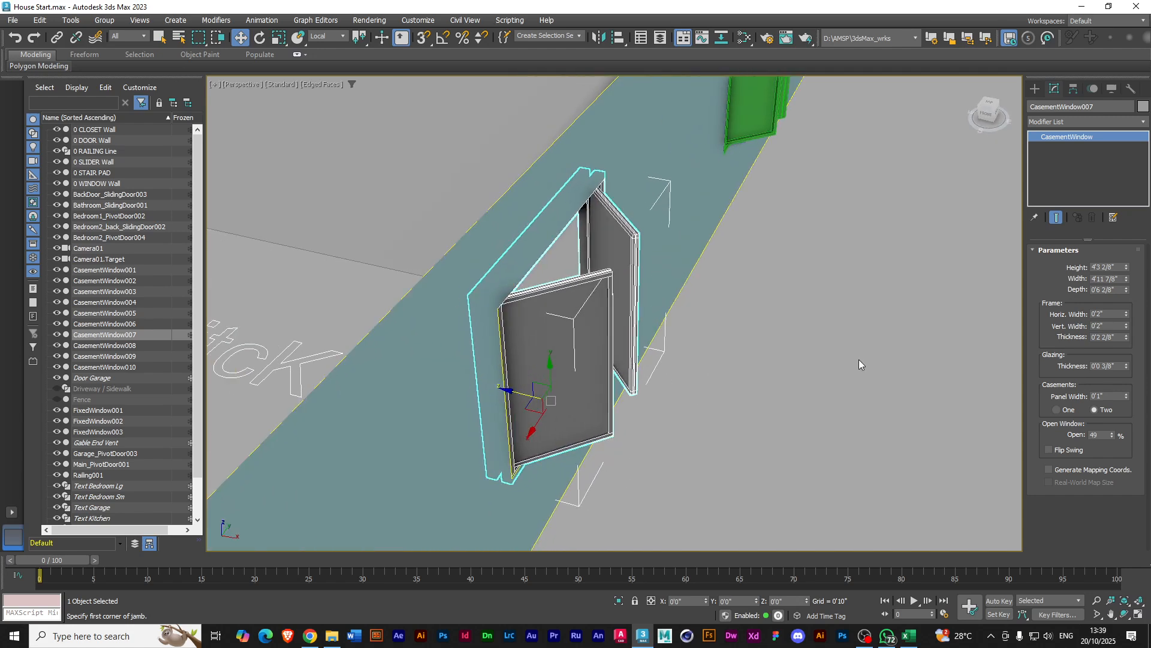
Set the grey kitchen casement window's depth to 0'6 5/8" and shift it about 2/8" through the wall's thickness
click(1128, 289)
click(1129, 289)
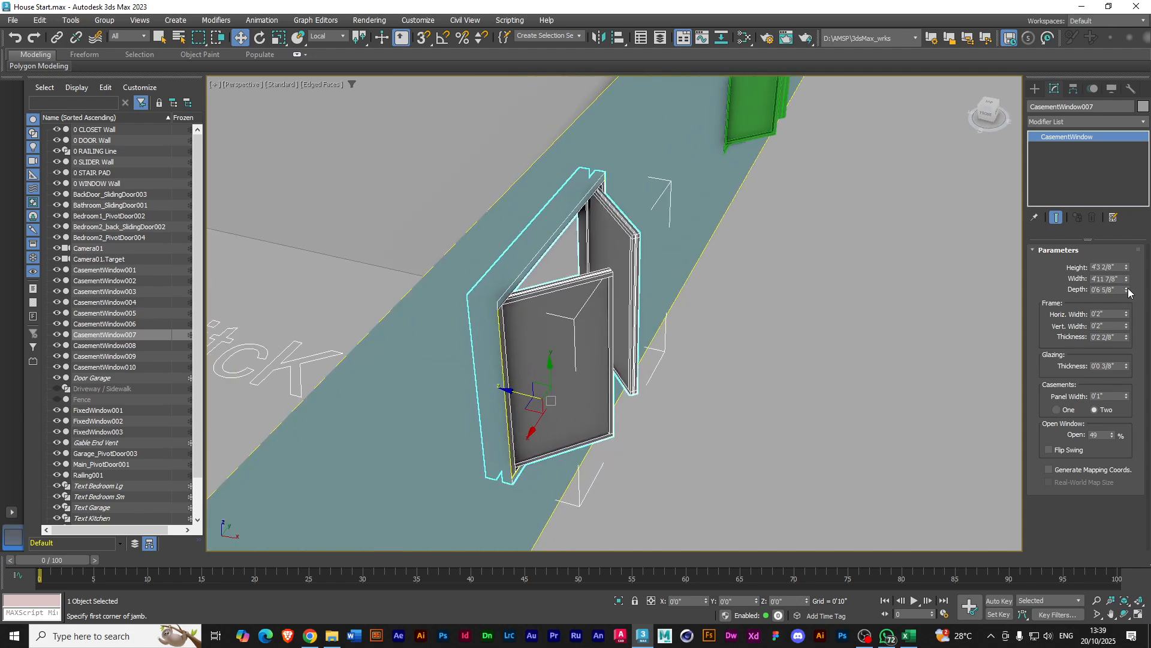
alt+middle_drag(575, 300, 487, 299)
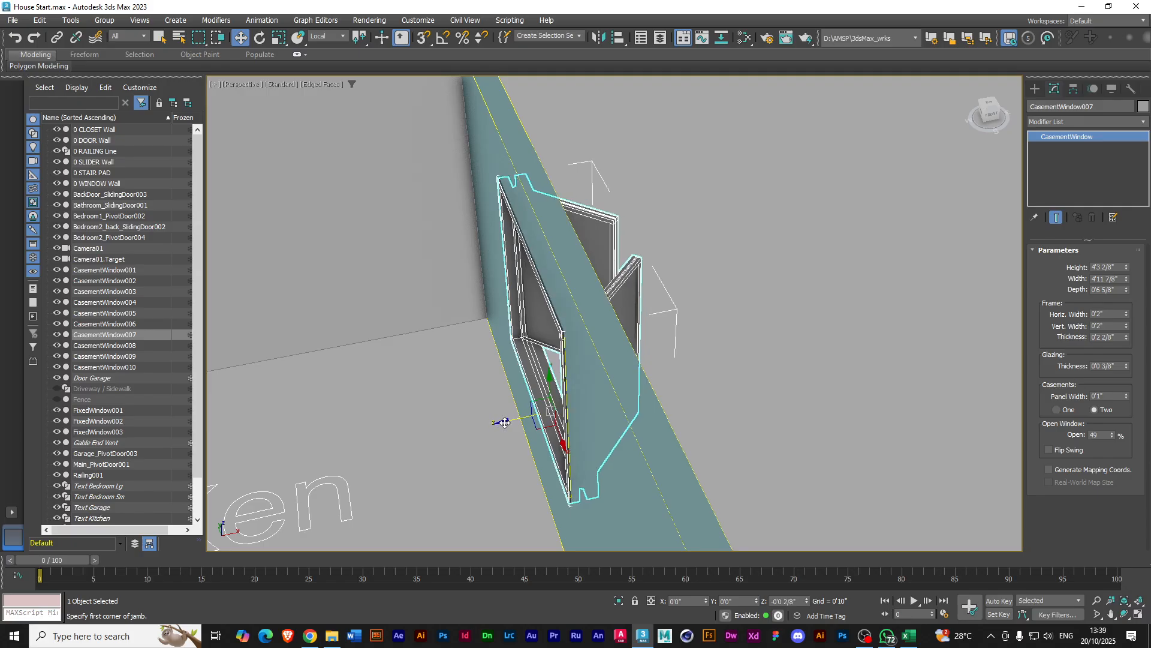
Reposition the green bedroom casement window through the outer wall's thickness and fine-tune its alignment with the opening
scroll(568, 289, down, 4)
middle_drag(544, 188, 546, 465)
scroll(482, 374, up, 2)
scroll(482, 374, up, 2)
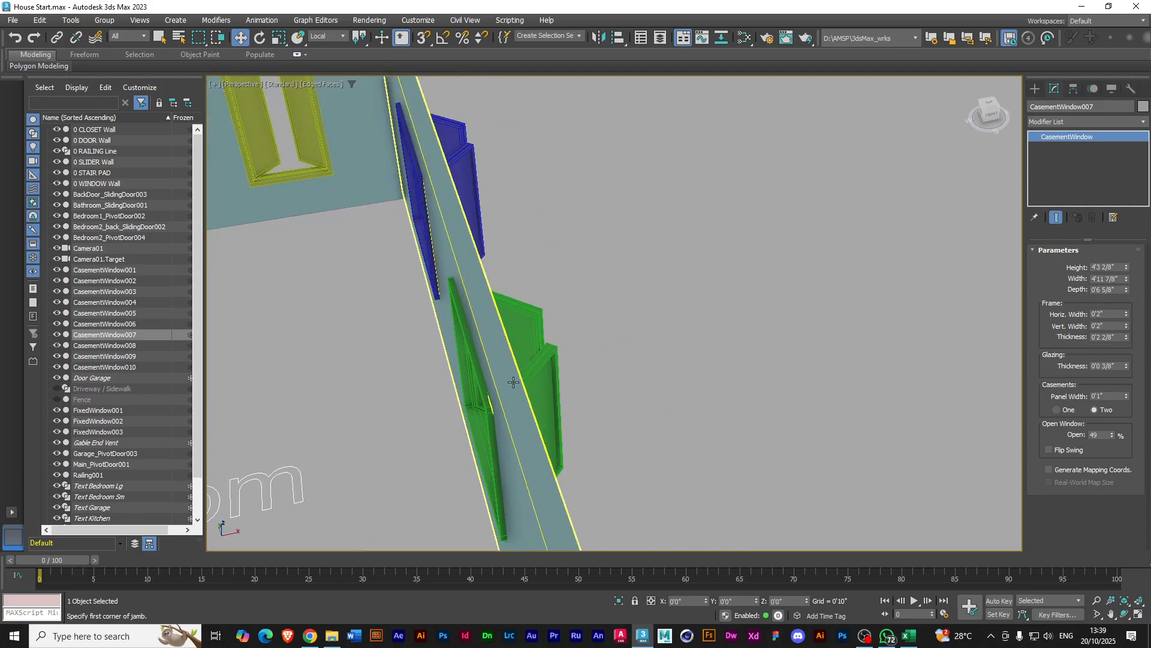
alt+middle_drag(566, 388, 543, 388)
click(579, 375)
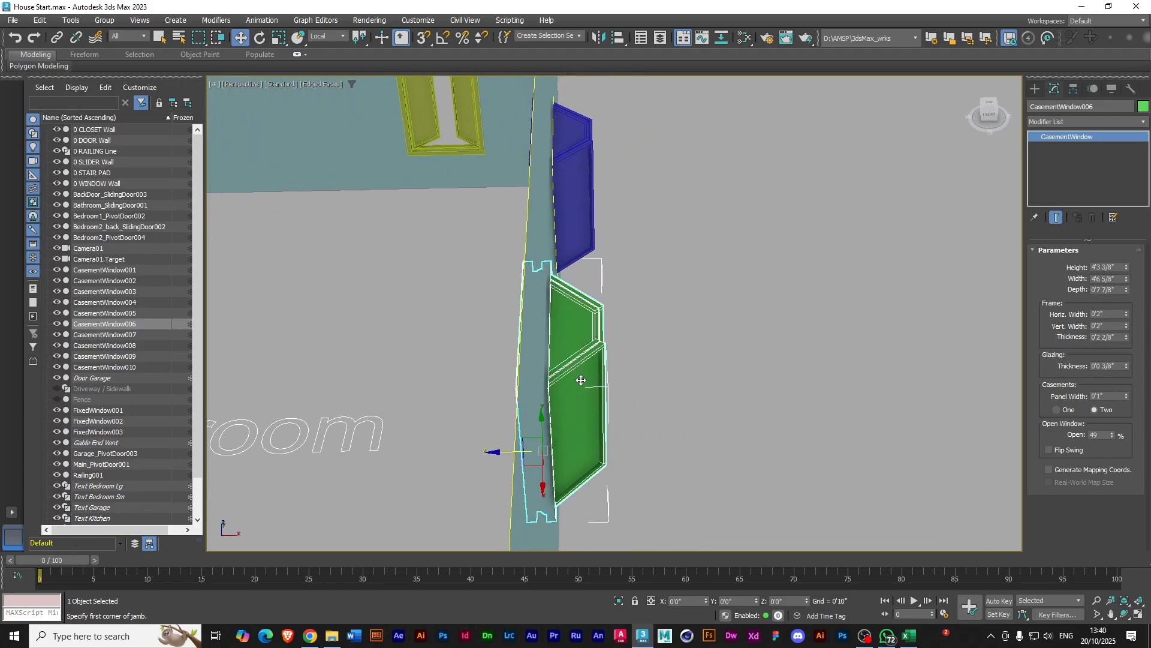
drag(489, 451, 496, 451)
alt+middle_drag(483, 450, 373, 410)
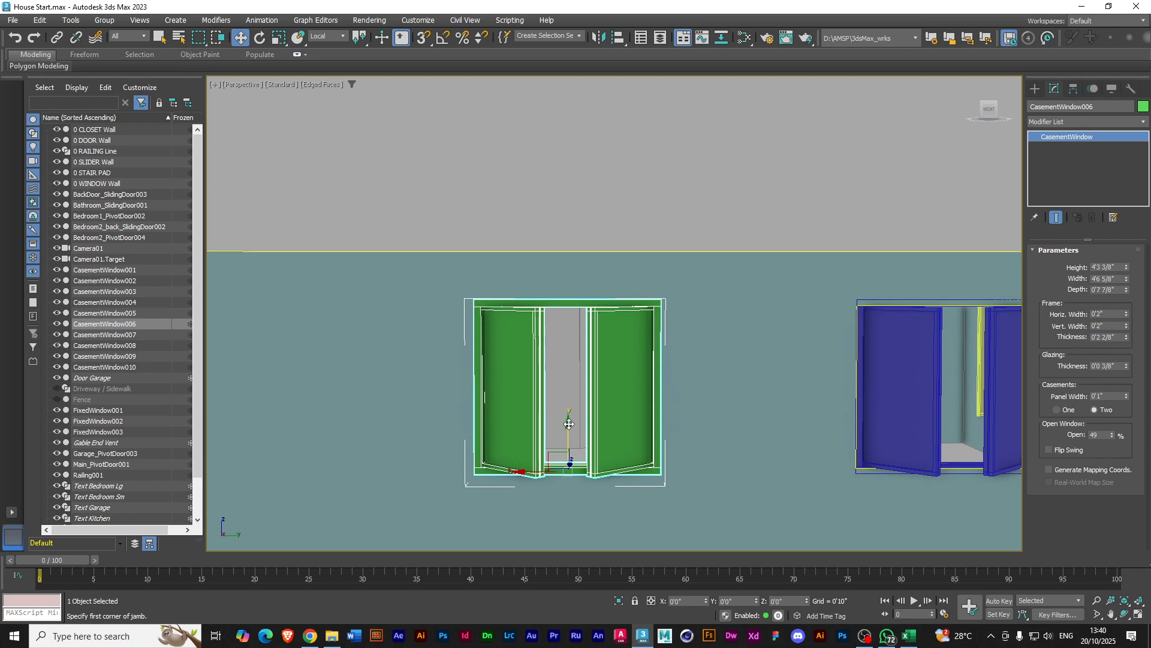
drag(569, 424, 567, 425)
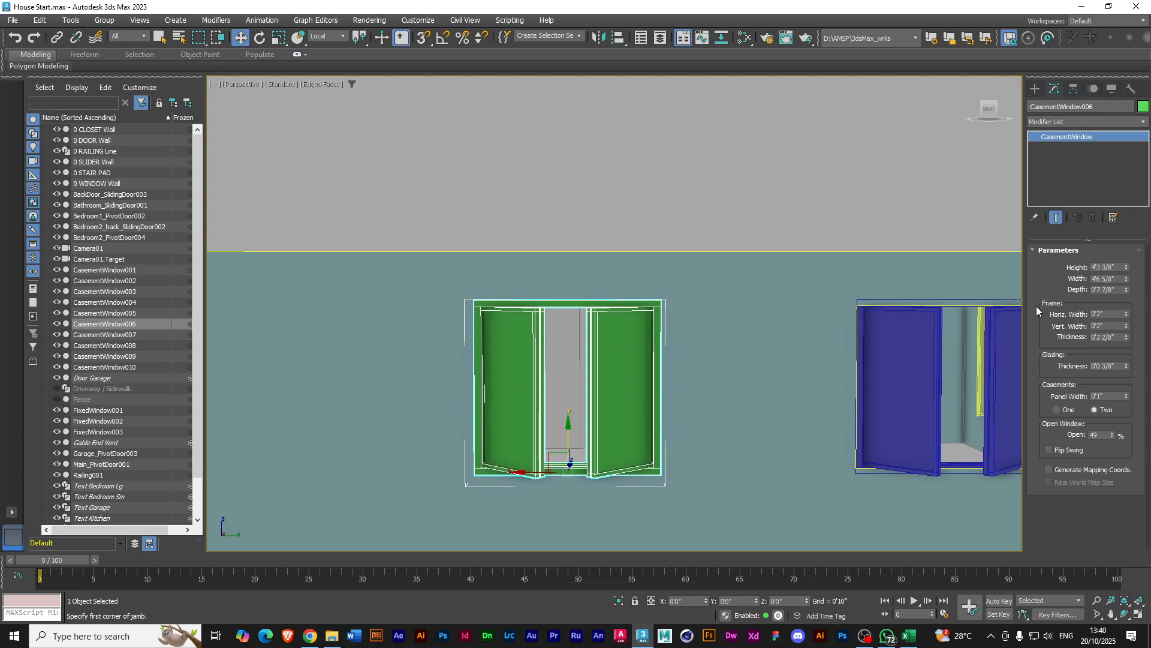
mouse_move(580, 391)
alt+middle_down()
mouse_move(588, 376)
mouse_move(580, 391)
alt+middle_up()
Set the heights of the blue and green bedroom casement windows to 4'3 7/8"
click(909, 383)
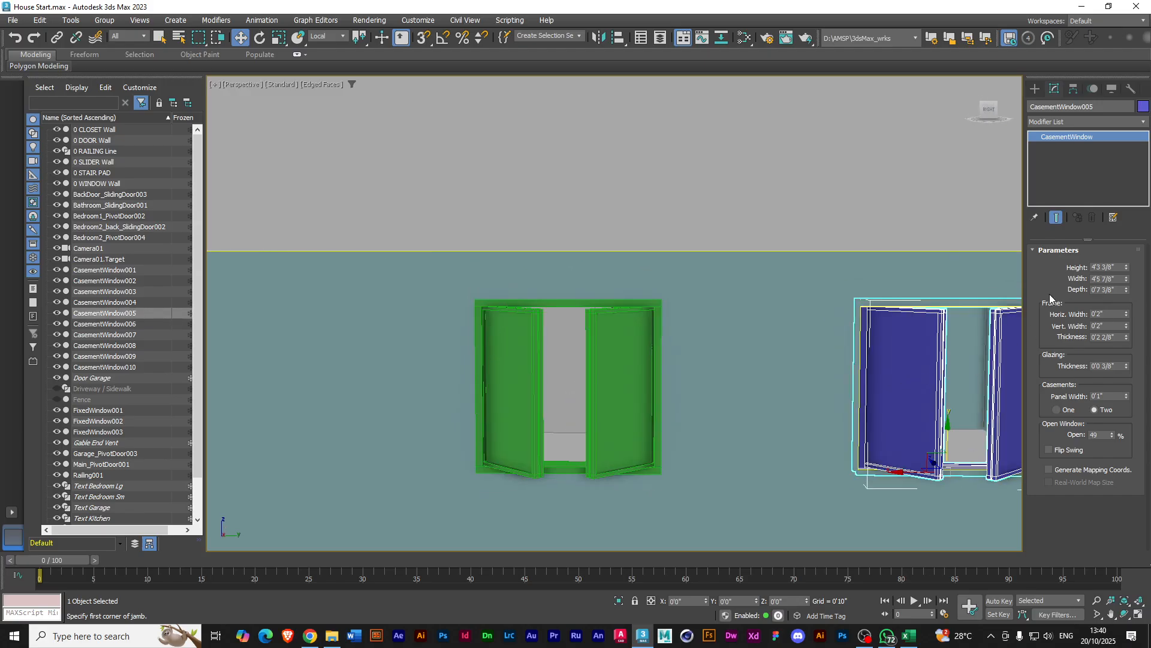
double_click(1105, 268)
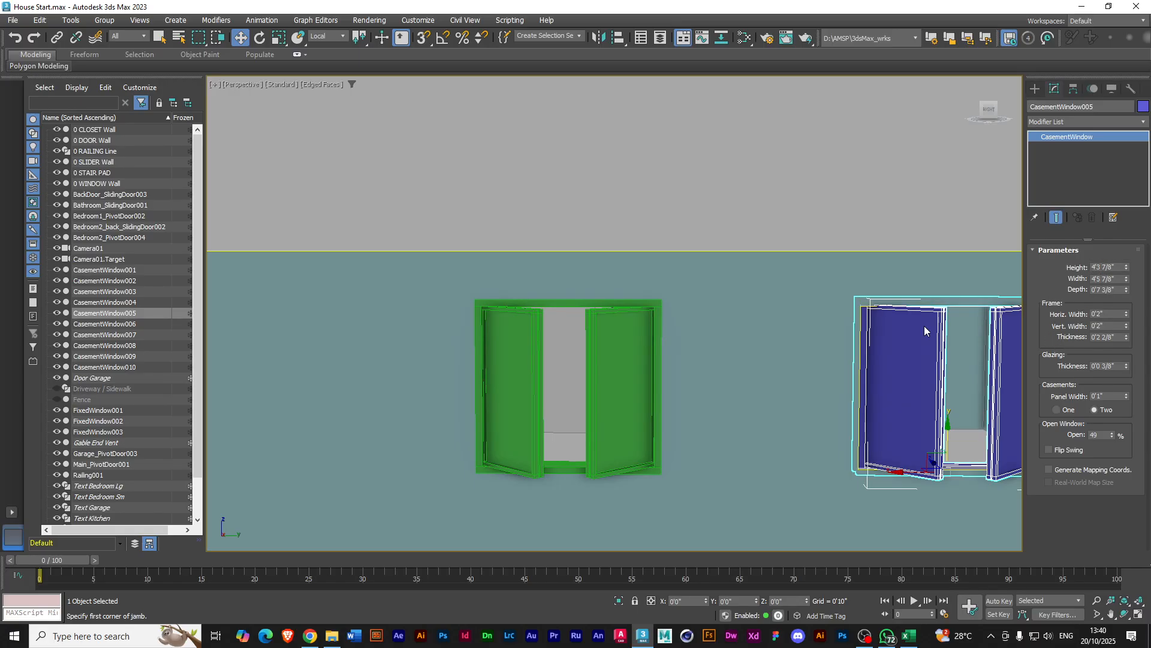
click(599, 353)
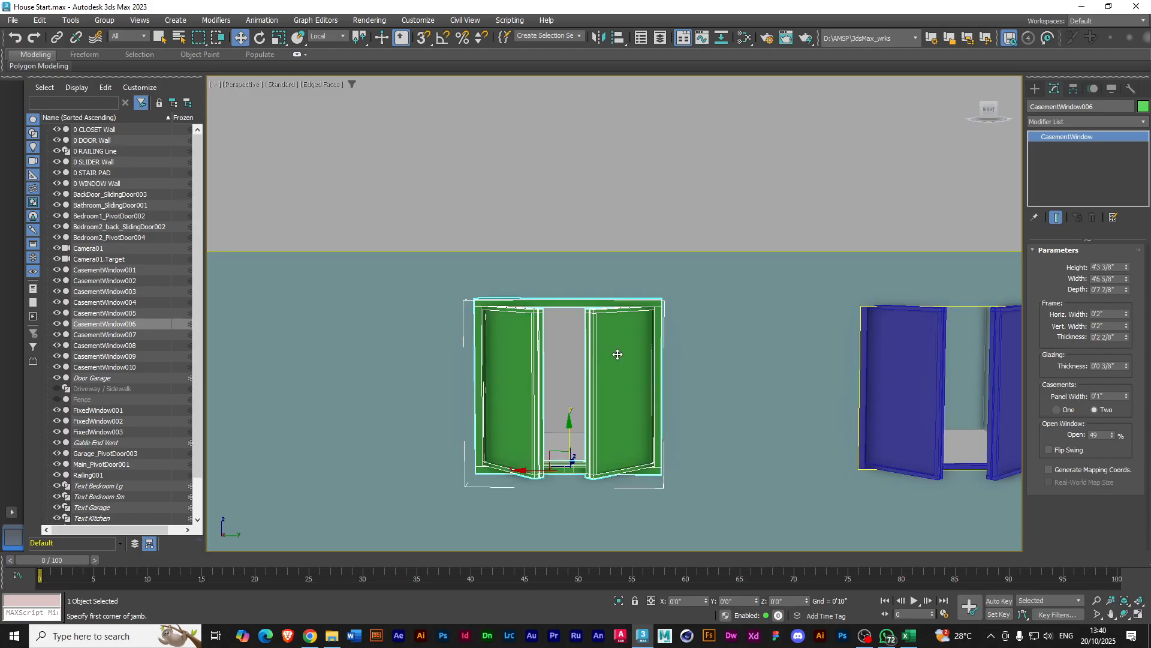
double_click(1106, 267)
click(733, 368)
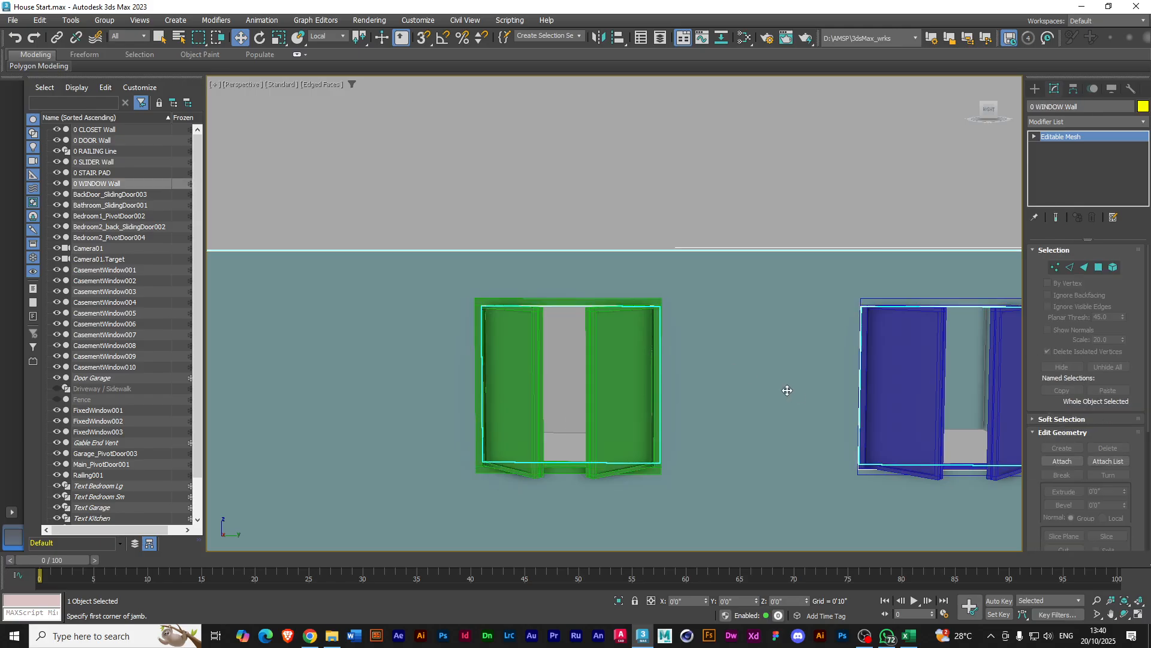
Set the blue bedroom casement window's height to 4'2 7/8"
click(607, 369)
click(918, 366)
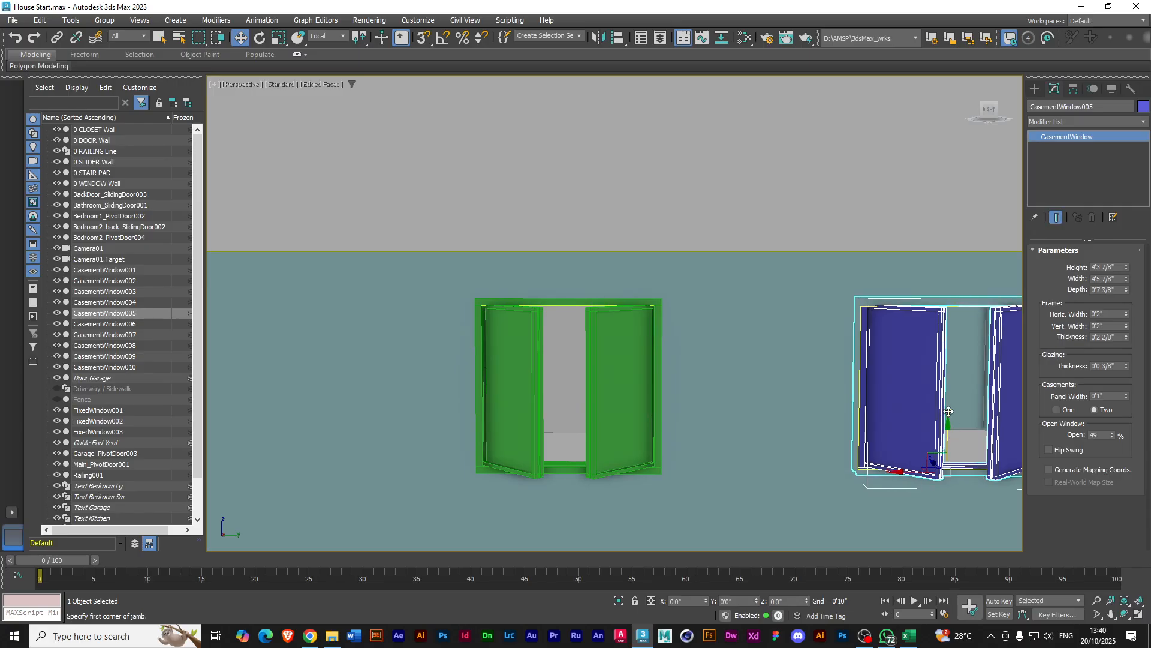
key(z)
scroll(629, 390, up, 4)
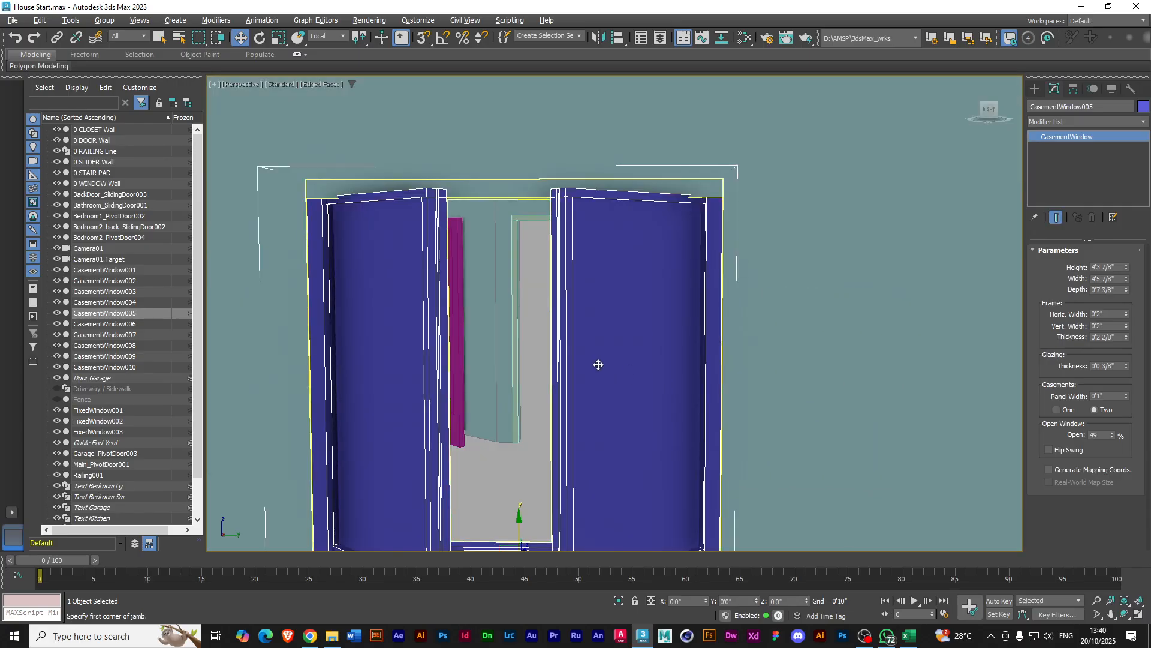
scroll(603, 365, down, 7)
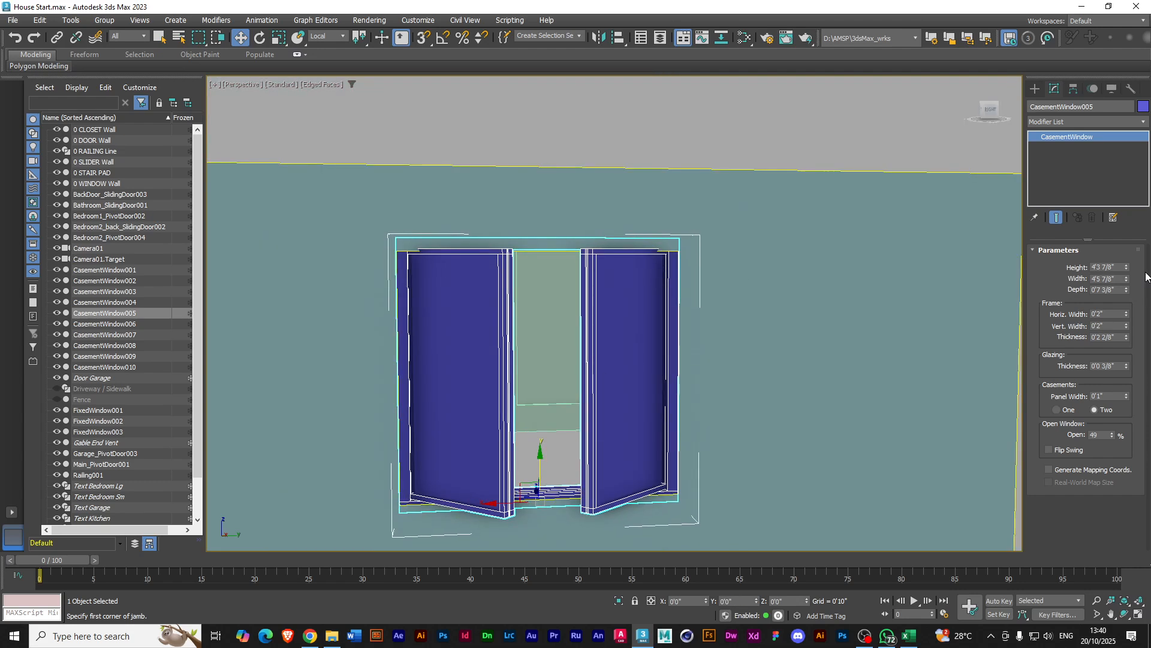
click(1099, 267)
text(2)
key(Return)
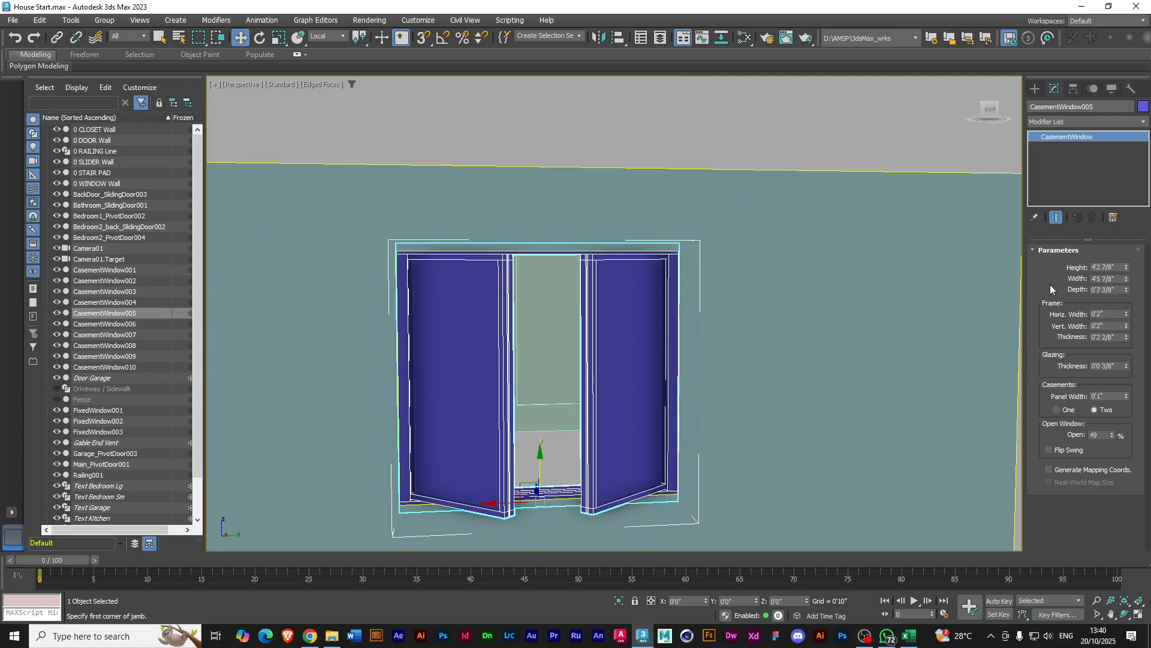
Set the green bedroom casement window's height to 4'2 7/8"
alt+middle_drag(509, 334, 564, 335)
middle_drag(396, 329, 813, 270)
click(381, 224)
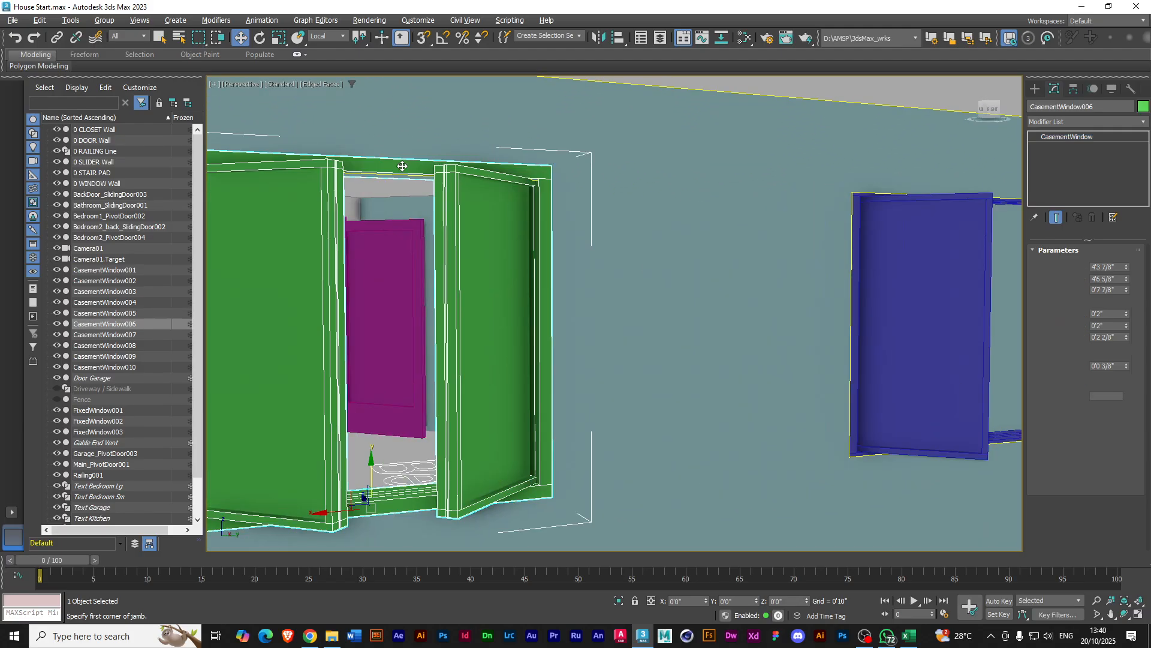
alt+middle_drag(385, 228, 424, 231)
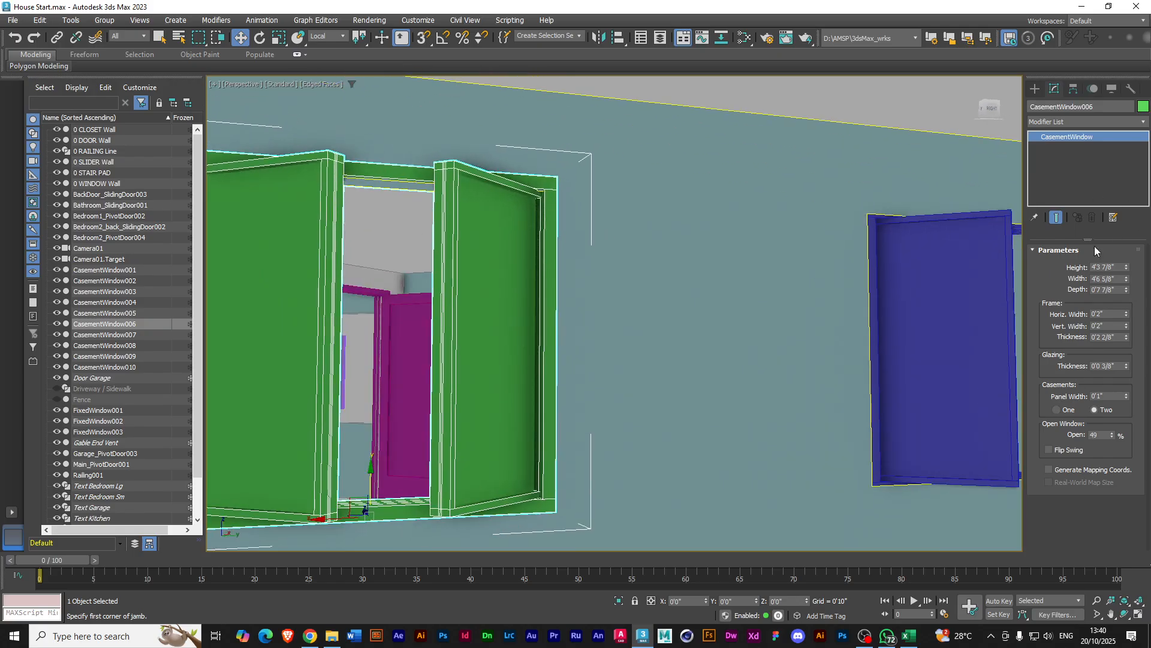
click(1098, 268)
text(2)
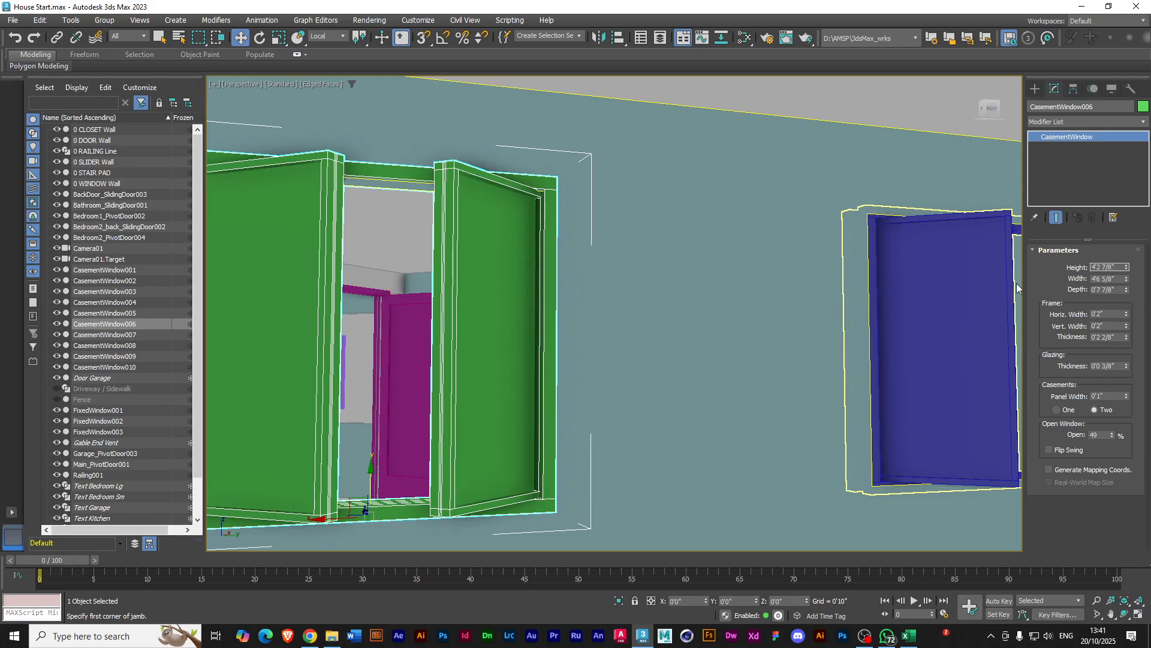
key(Return)
scroll(669, 252, down, 3)
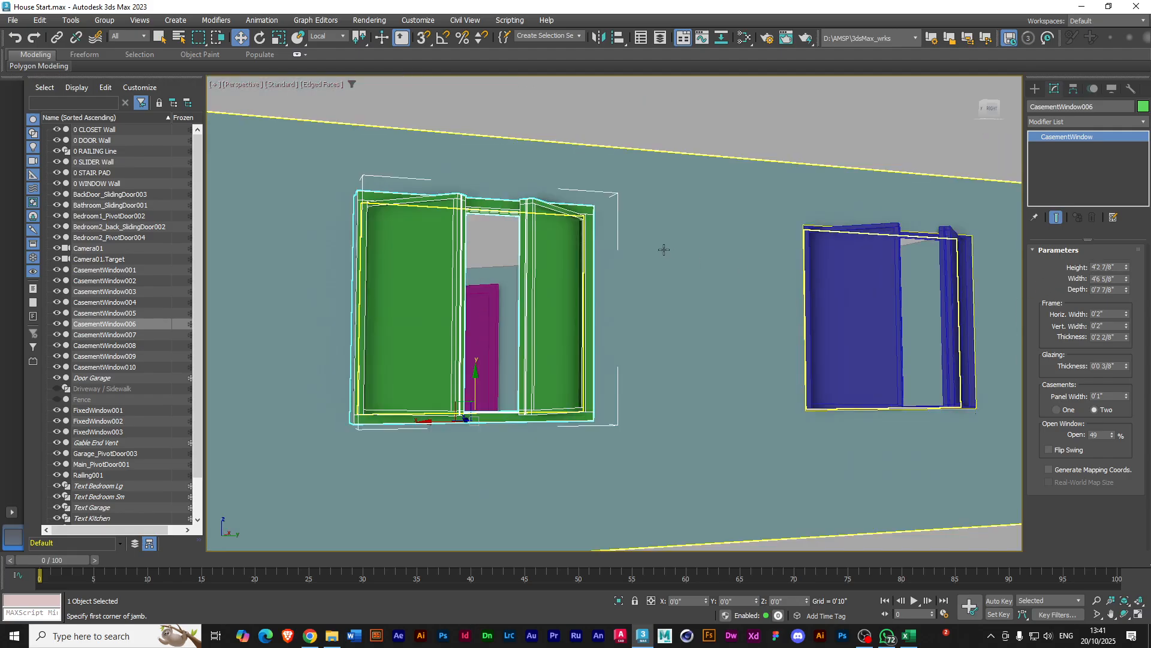
Shift the blue bedroom casement window about 1/8" through the outer wall's thickness
alt+middle_drag(831, 270, 688, 304)
scroll(491, 380, down, 3)
alt+middle_drag(435, 406, 487, 404)
click(485, 401)
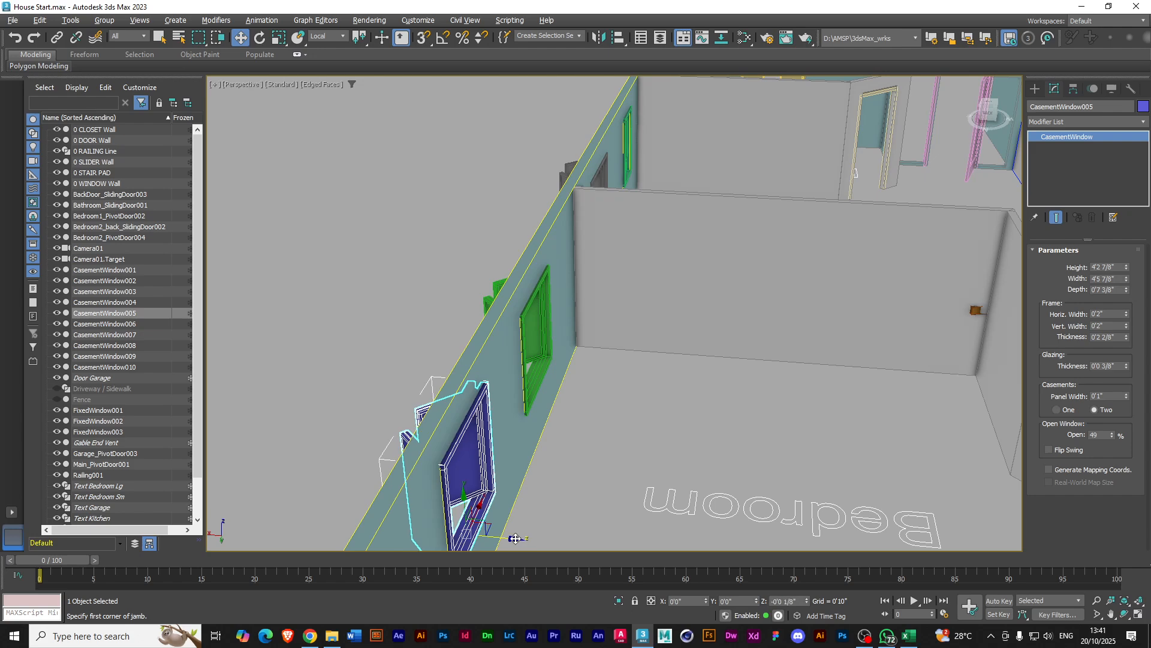
middle_drag(474, 474, 495, 439)
middle_drag(777, 446, 635, 335)
Flip the swing of the inward-opening yellow casement window in the bedroom's end wall so it opens outward
alt+middle_drag(554, 134, 514, 357)
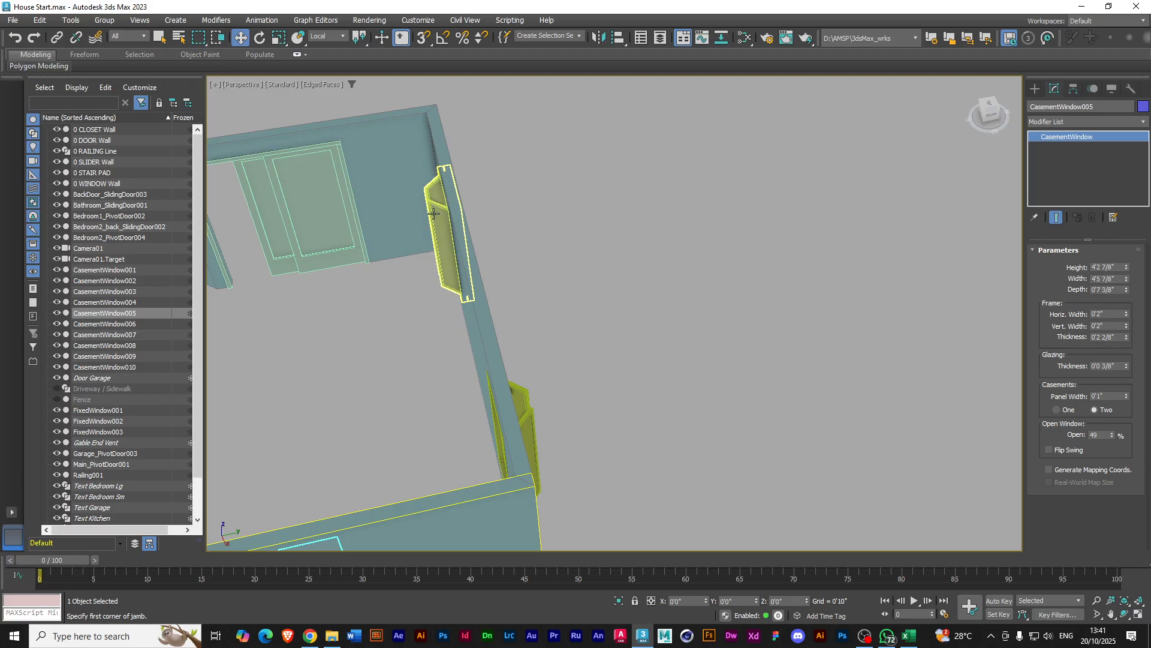
click(434, 213)
click(1069, 448)
click(1057, 447)
Inspect the house's outer walls for an opening that still has no window
scroll(394, 273, down, 3)
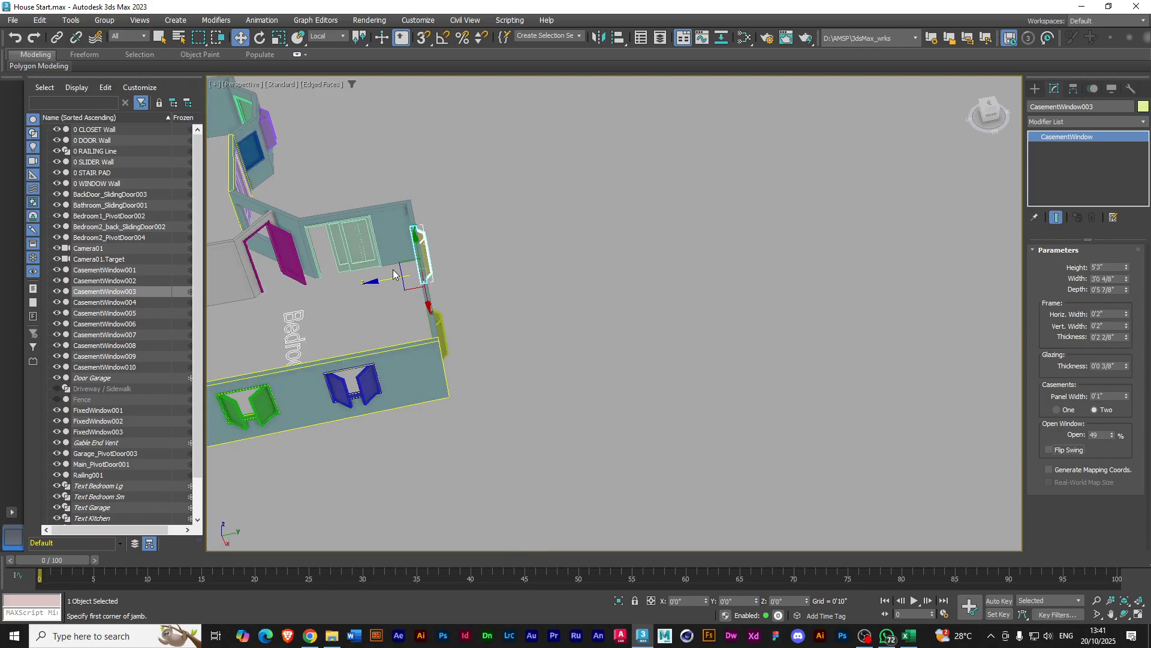
alt+middle_drag(264, 282, 365, 240)
scroll(351, 251, up, 3)
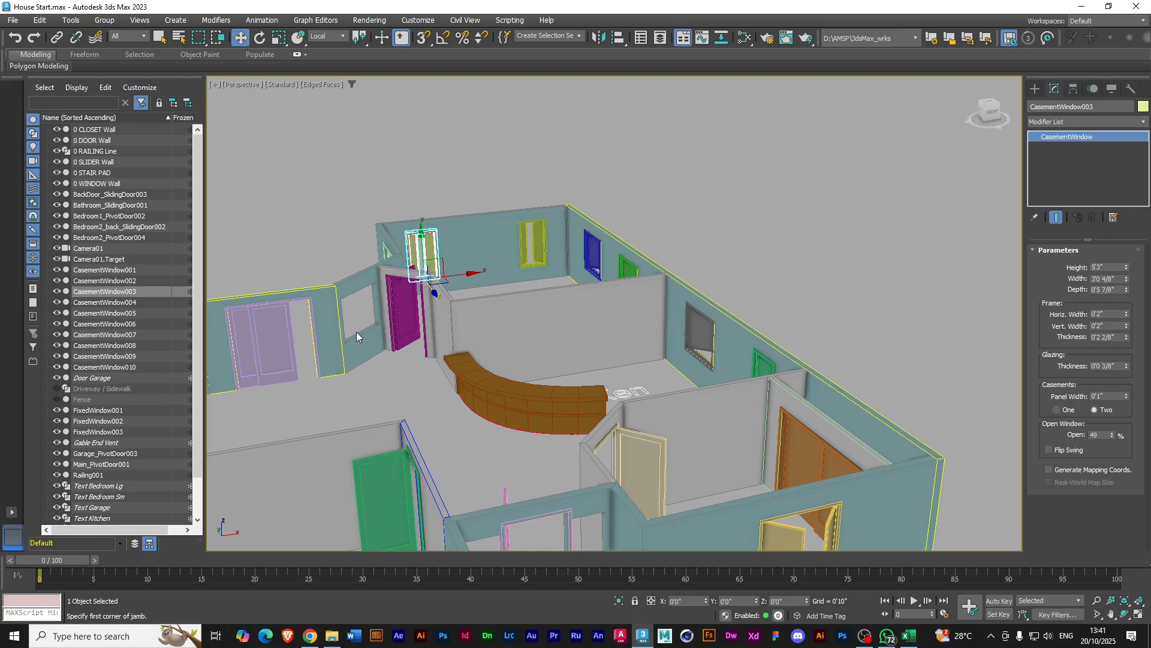
middle_drag(357, 332, 533, 312)
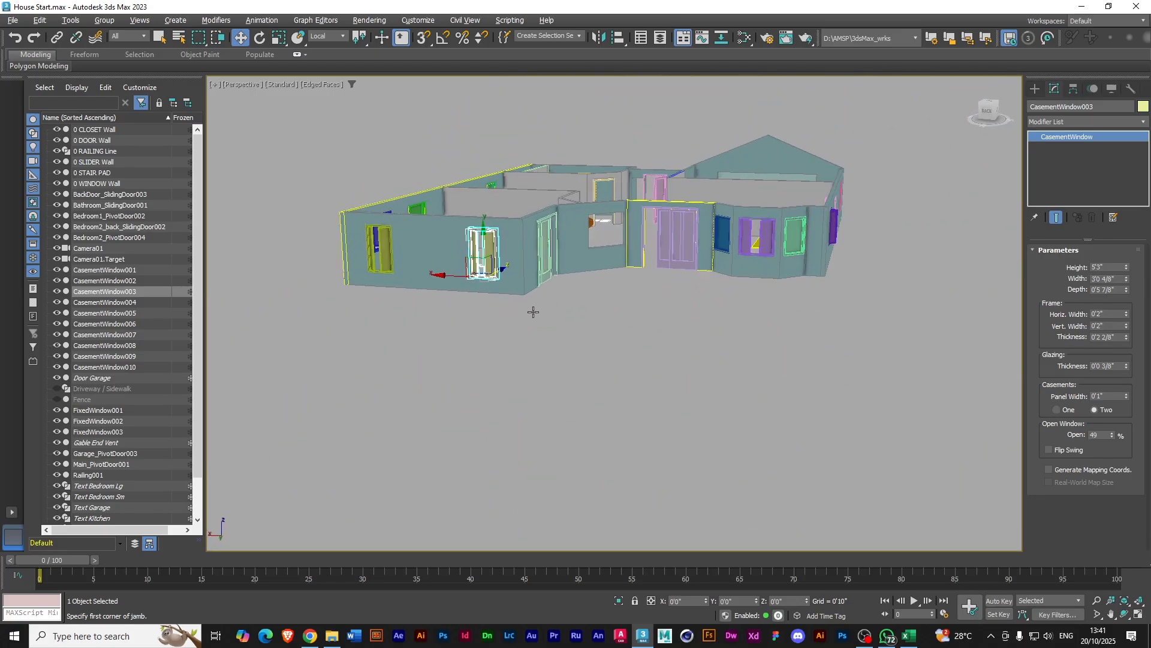
scroll(729, 258, up, 3)
mouse_move(704, 246)
alt+middle_down()
mouse_move(644, 257)
mouse_move(683, 268)
mouse_move(703, 260)
alt+middle_up()
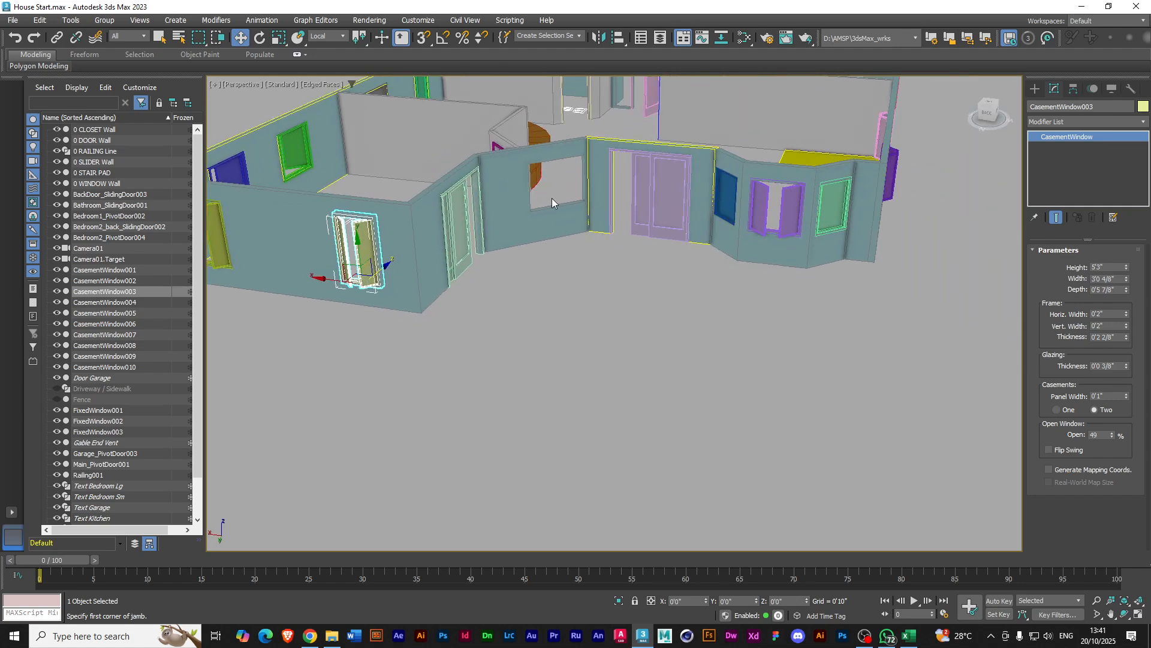
scroll(553, 202, up, 3)
Draw a fixed window along the angled wall beside the sliding door, about 5' wide, 6" deep and 3'3" high
key(alt+w)
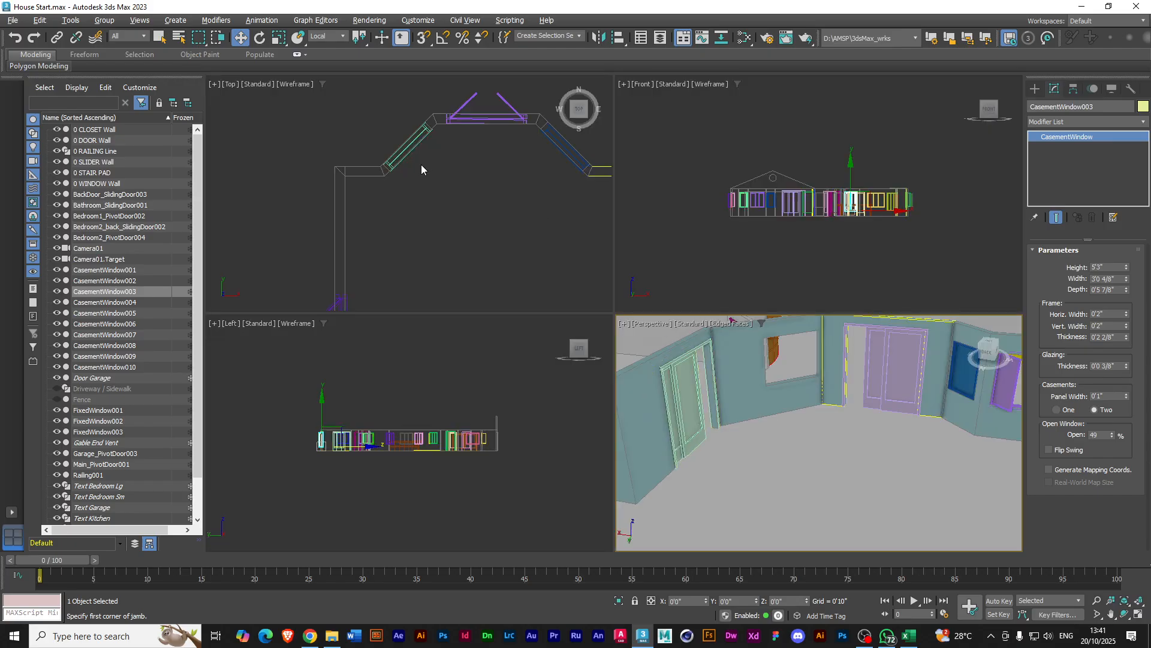
middle_drag(554, 183, 248, 188)
middle_drag(503, 207, 389, 220)
scroll(410, 185, up, 2)
scroll(410, 185, up, 2)
middle_drag(413, 172, 414, 232)
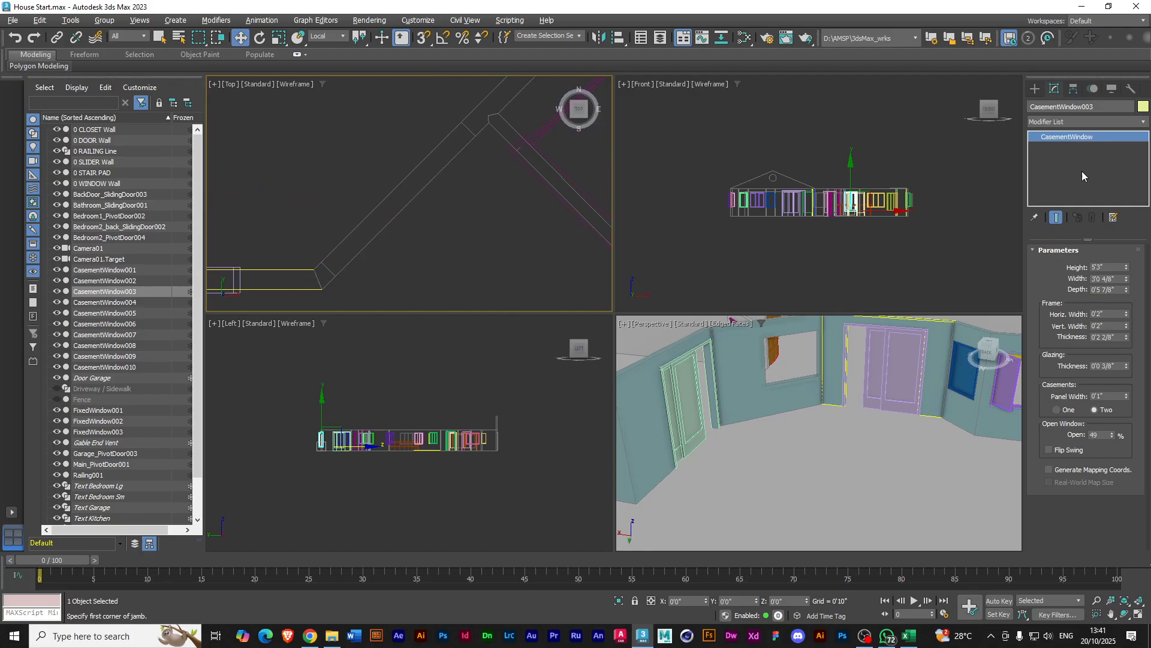
click(1035, 88)
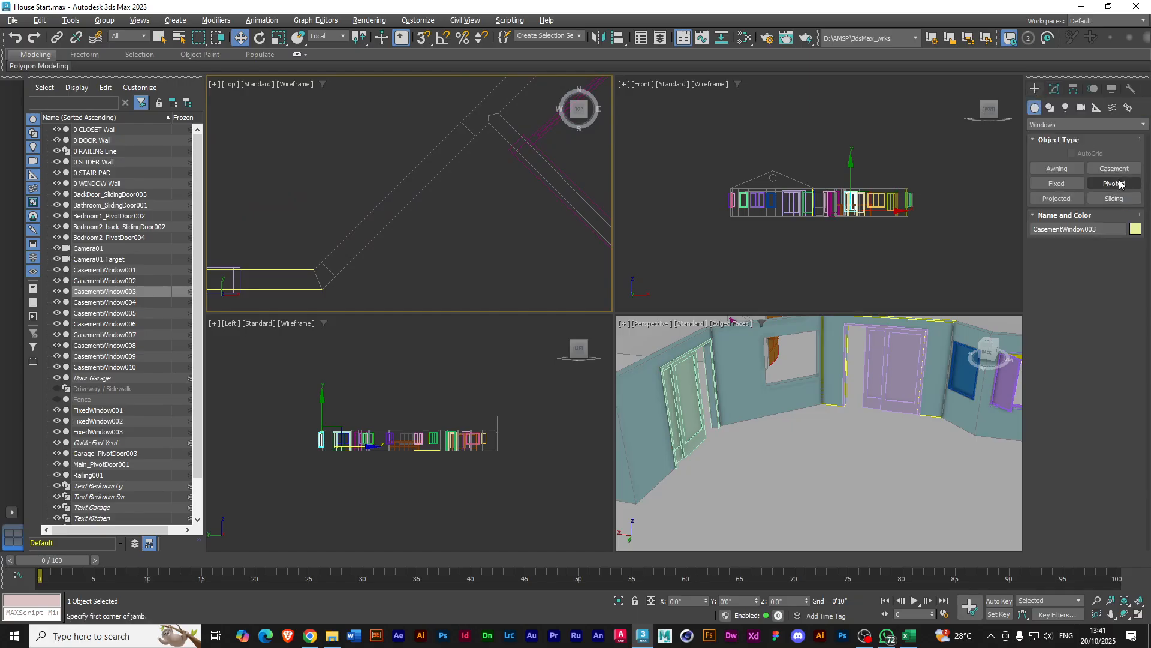
click(1076, 184)
drag(322, 262, 463, 122)
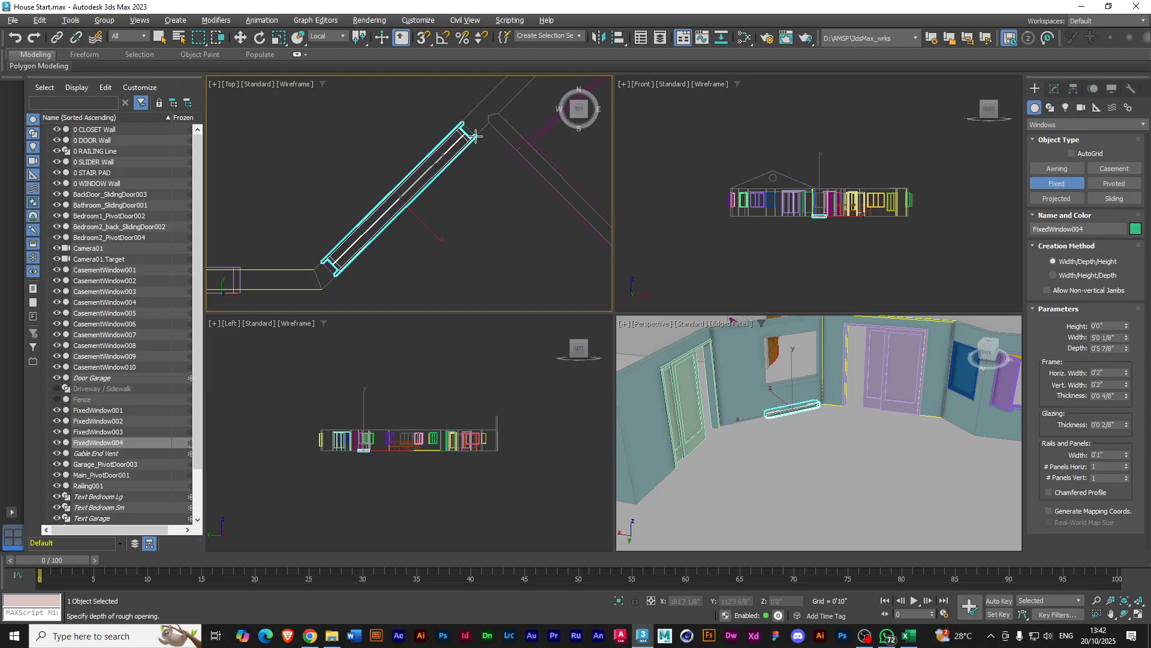
click(474, 136)
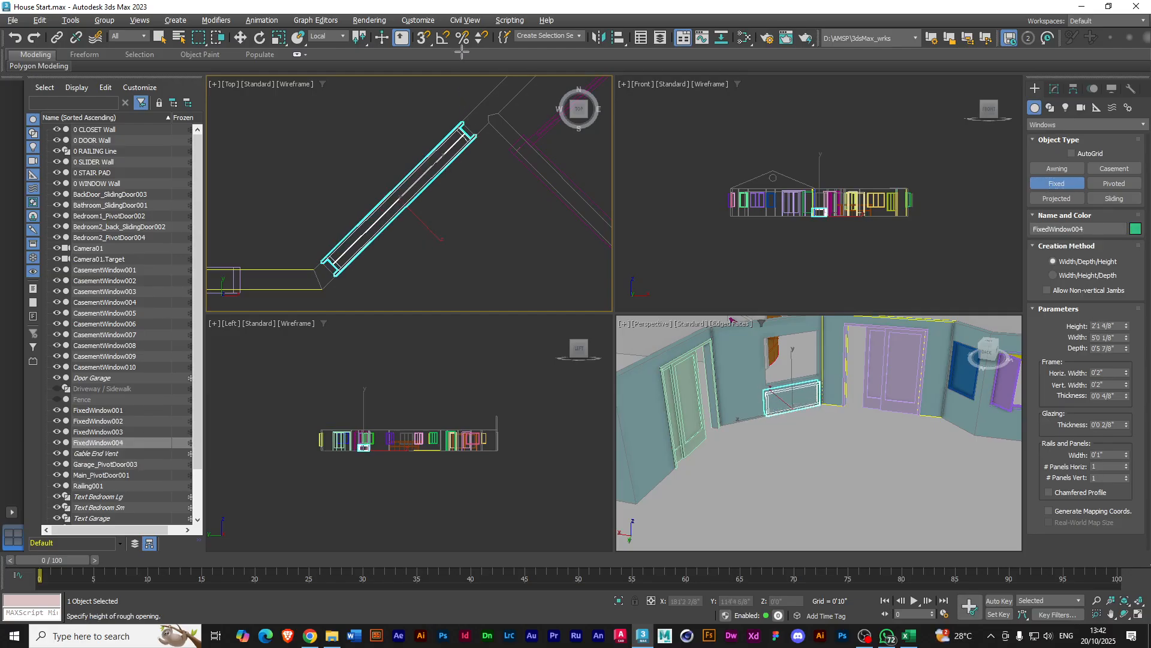
click(458, 9)
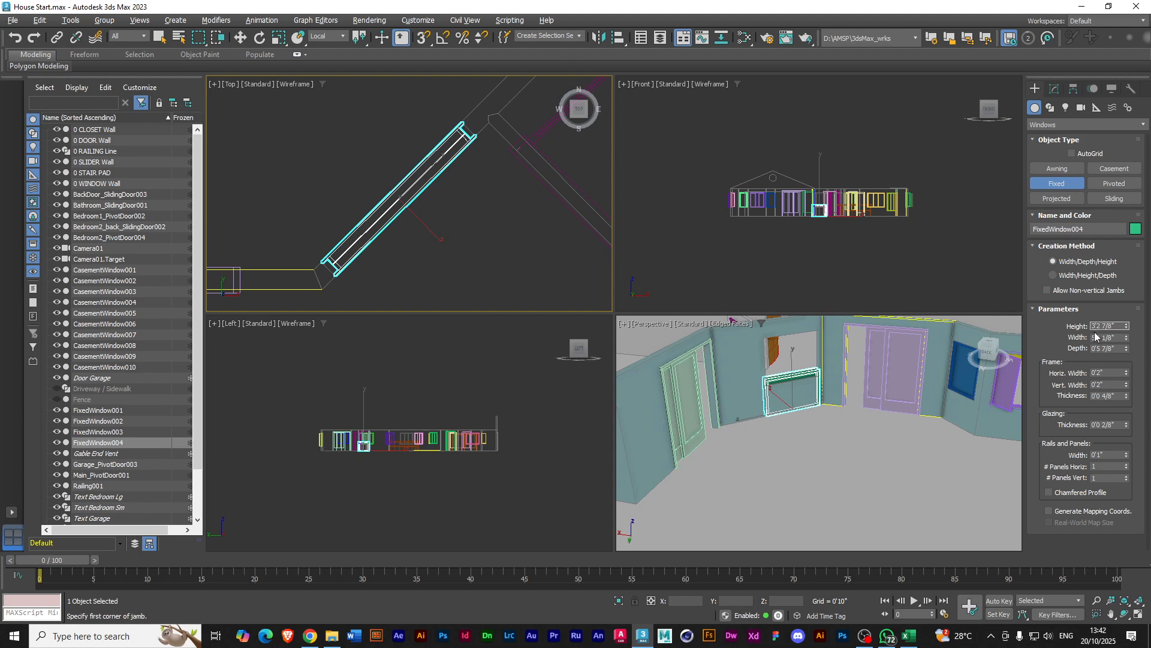
Set the new fixed window's height to 4'2 7/8" and raise it into the angled wall's opening
key(BackSpace)
text(4w)
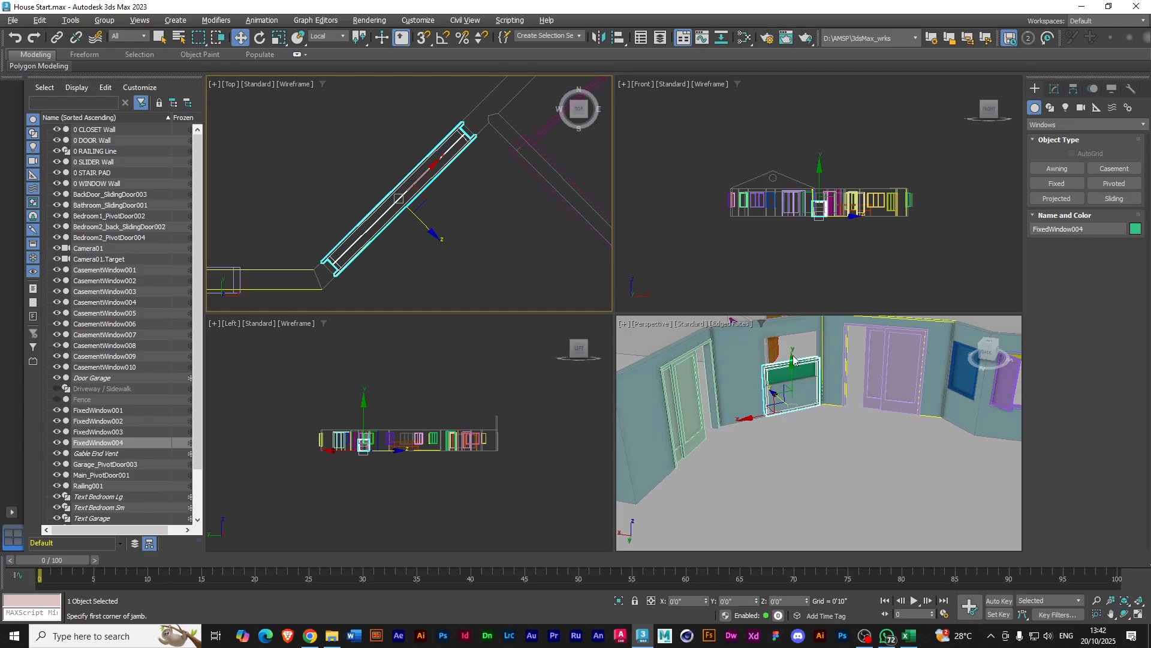
drag(791, 366, 791, 336)
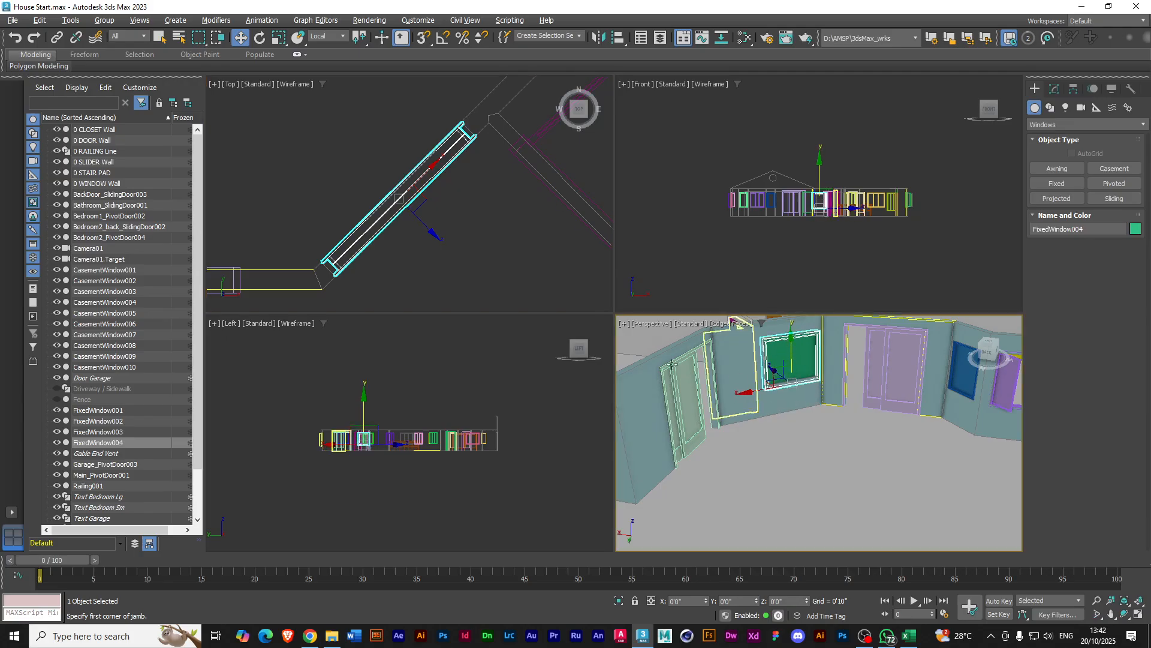
scroll(817, 372, up, 2)
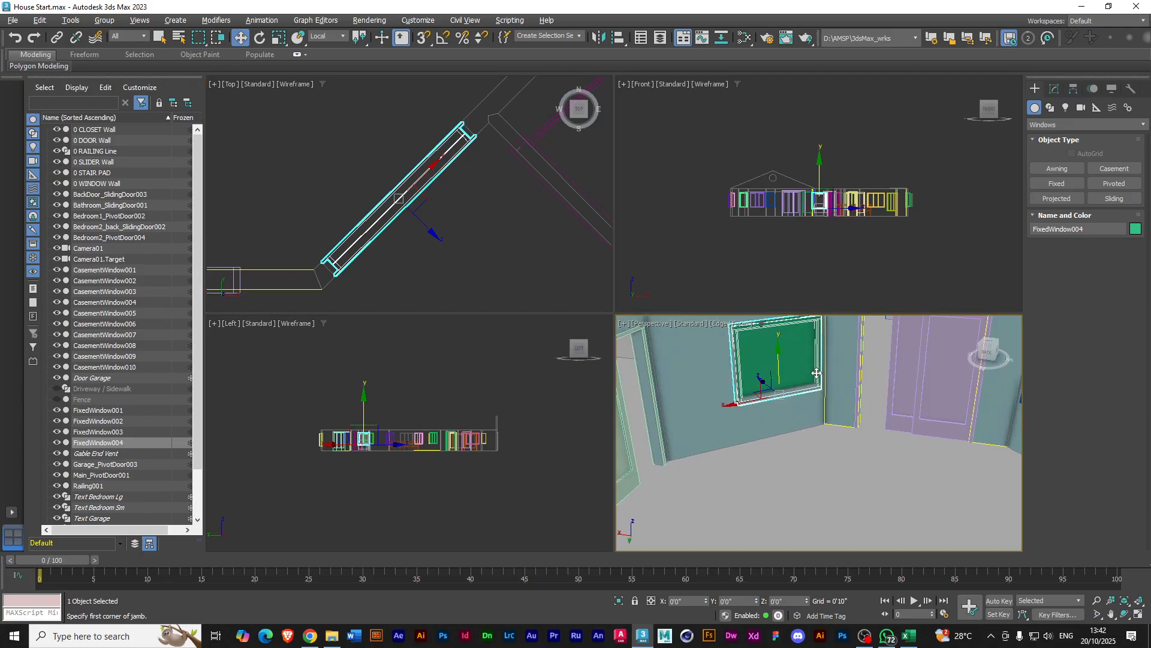
key(alt+w)
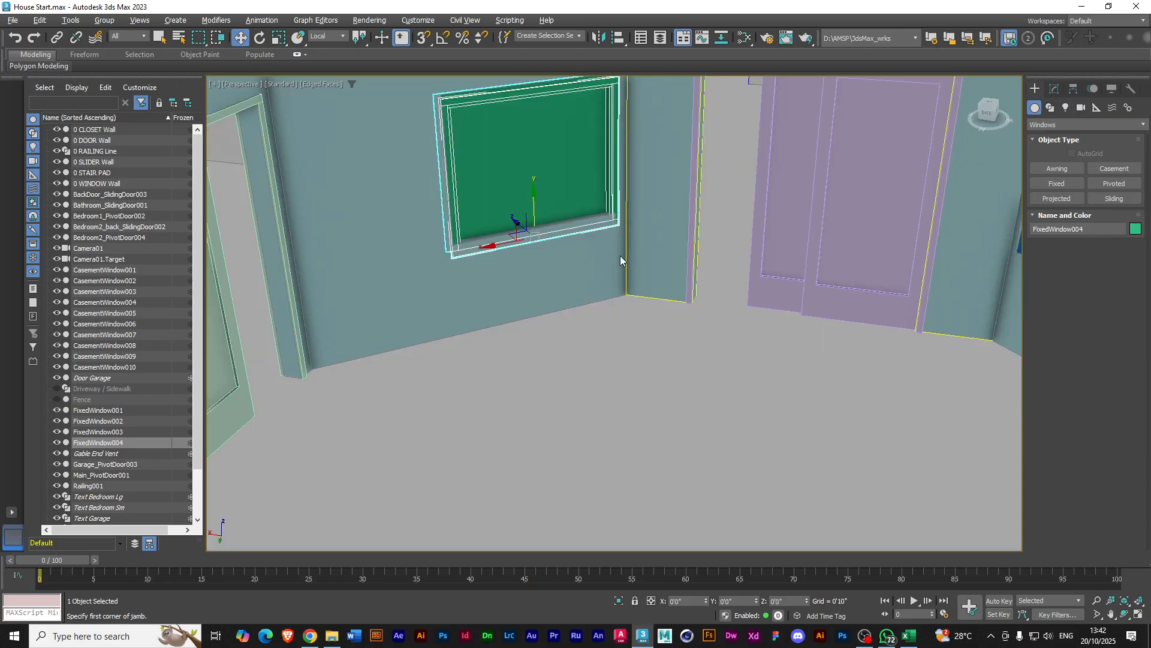
scroll(617, 255, down, 3)
mouse_move(596, 325)
alt+middle_down()
mouse_move(578, 289)
mouse_move(626, 309)
mouse_move(607, 309)
alt+middle_up()
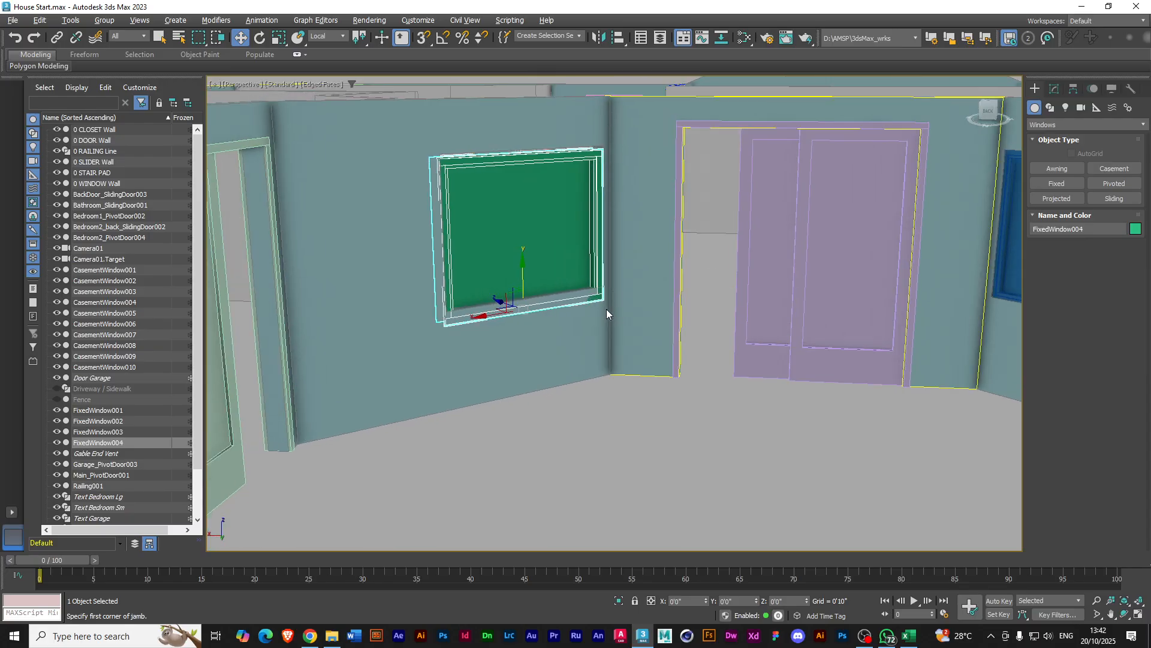
Nudge the new fixed window slightly upward to fit the angled wall's opening, then clear the selection
drag(523, 269, 522, 258)
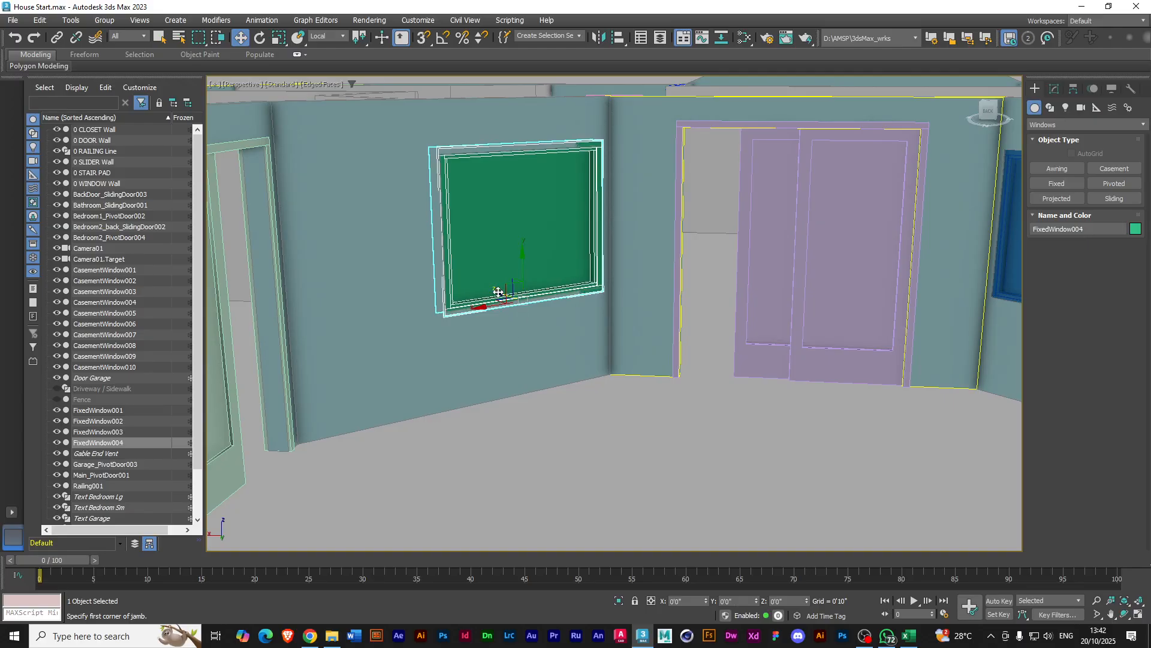
drag(499, 292, 498, 291)
alt+middle_drag(437, 297, 503, 314)
drag(489, 297, 490, 298)
scroll(484, 324, down, 8)
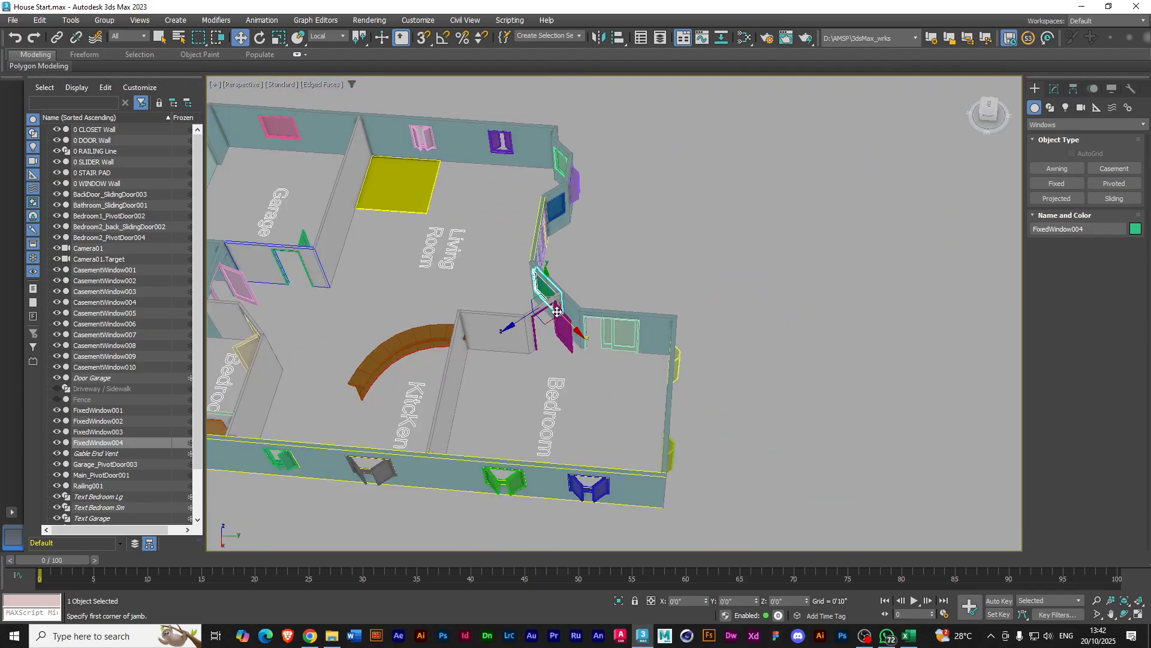
alt+middle_drag(481, 327, 489, 411)
click(454, 469)
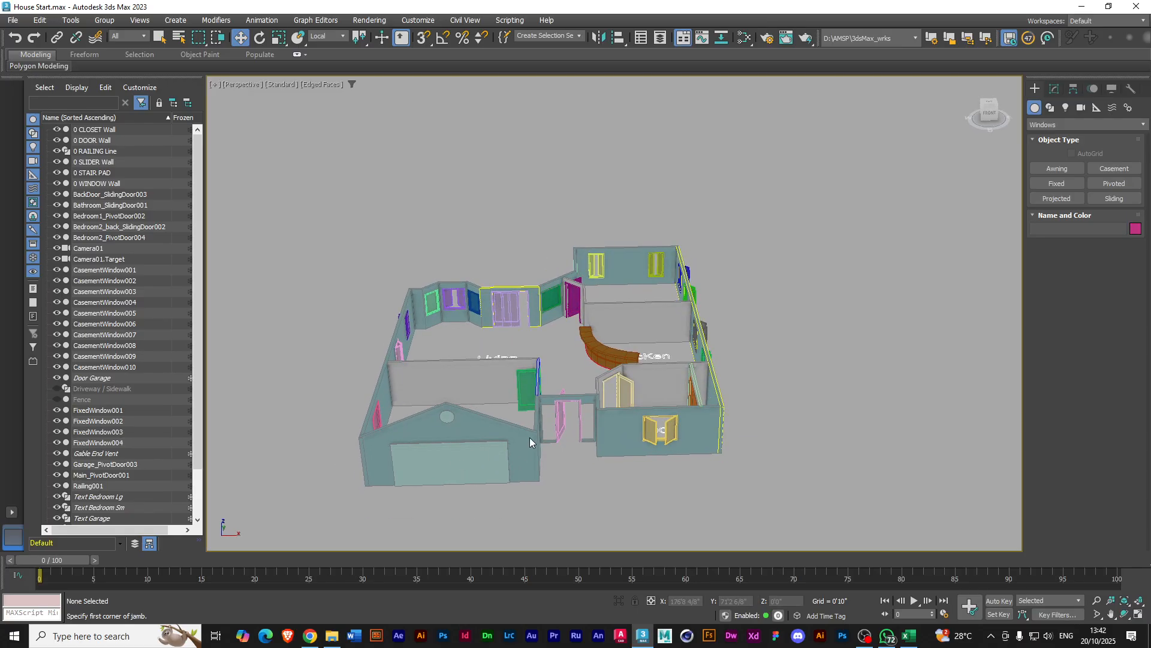
Save the scene as a new 3ds Max file named House ongoing in the 3dsMax_wrks folder
scroll(530, 437, up, 4)
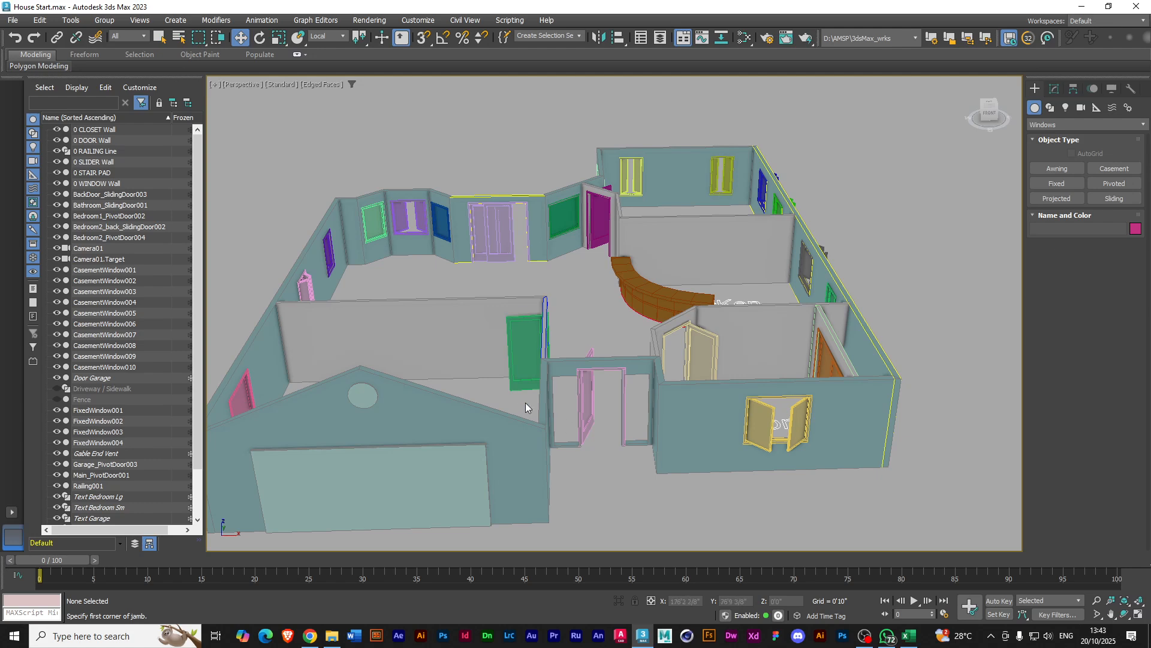
click(12, 21)
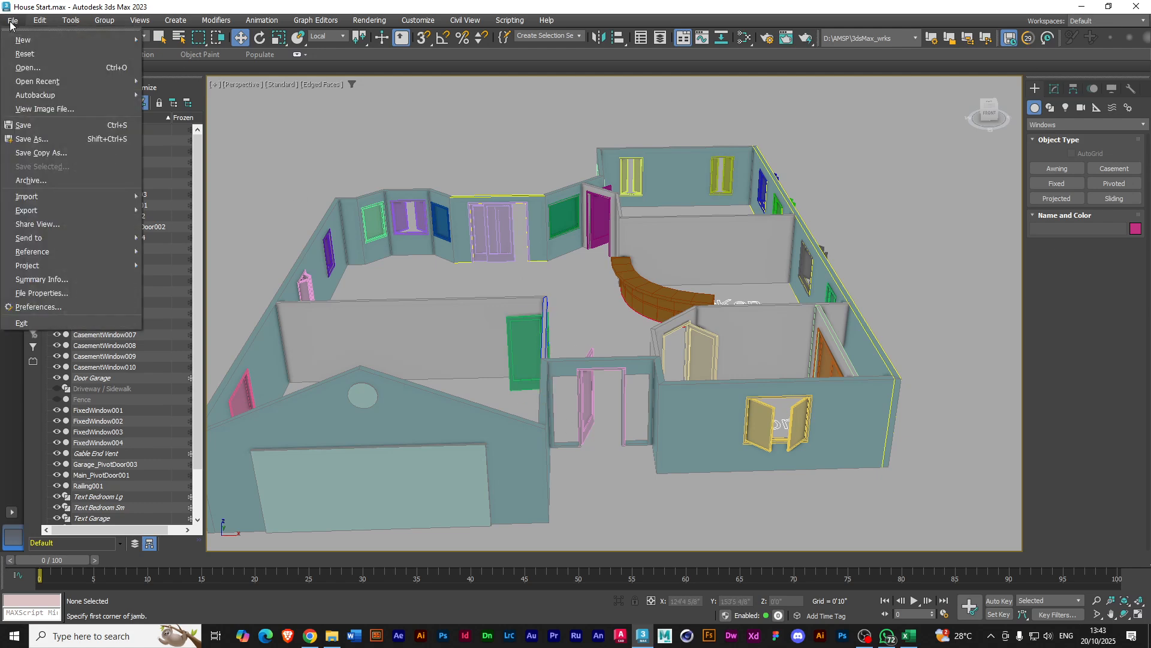
click(45, 141)
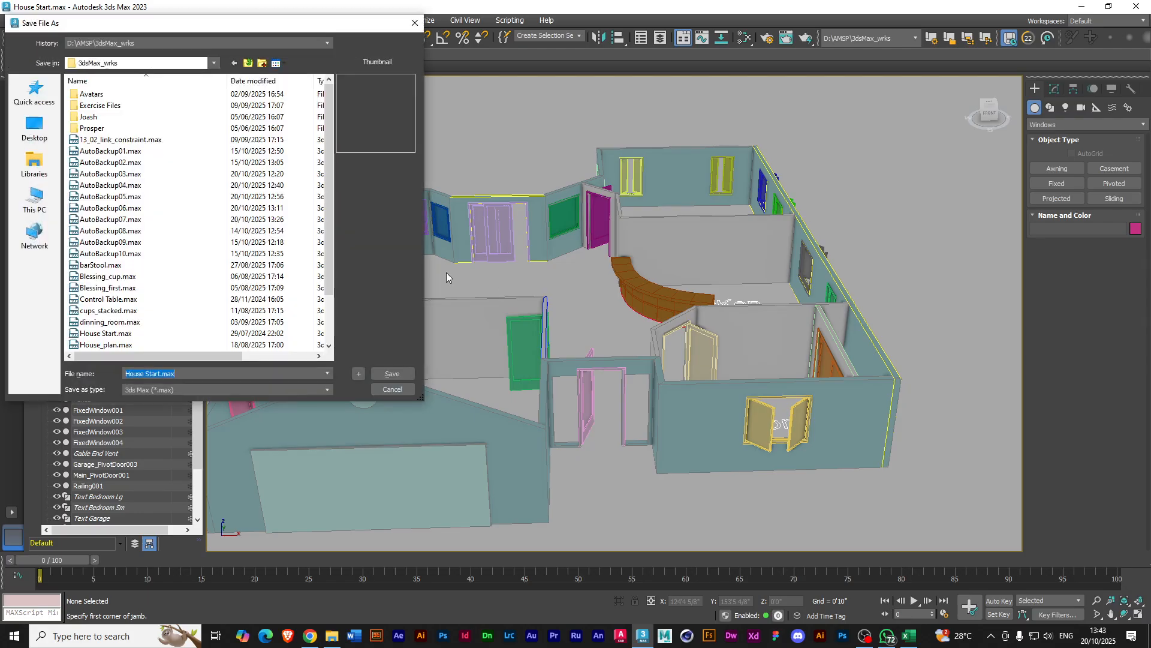
click(161, 378)
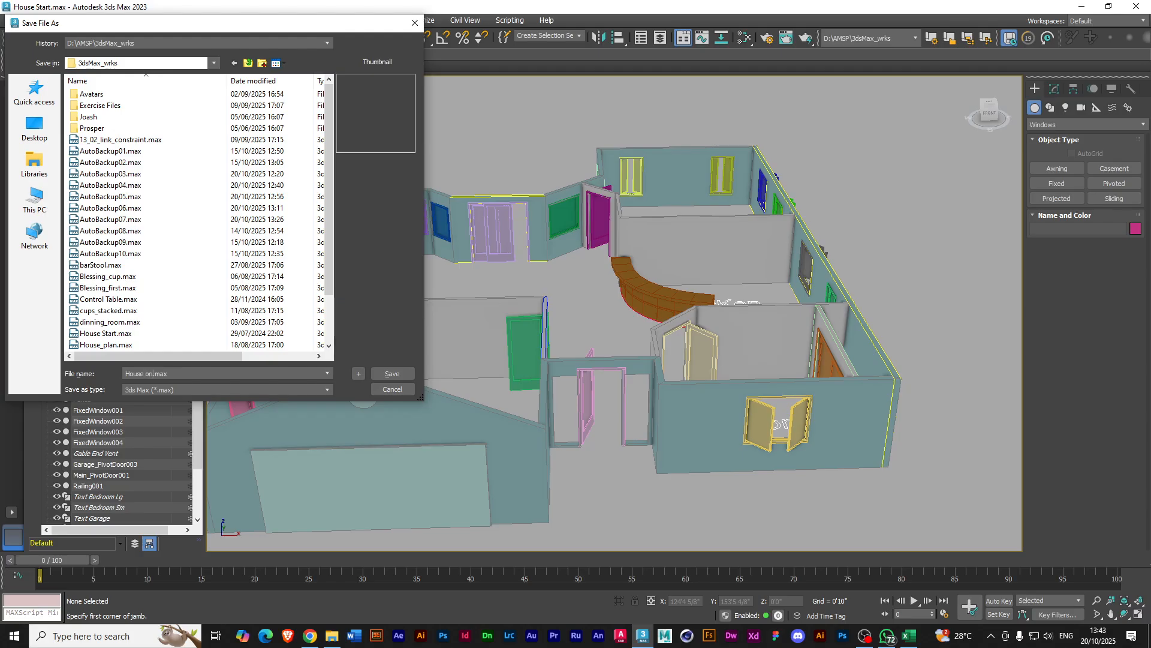
text(ng)
click(392, 374)
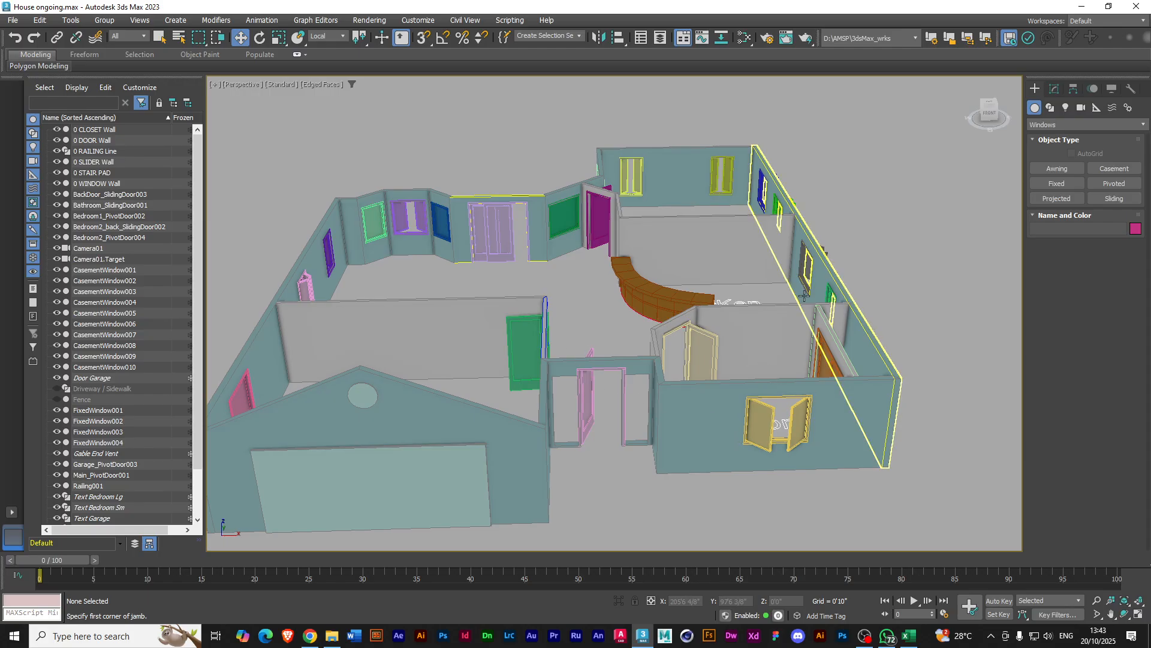
scroll(670, 385, down, 3)
alt+middle_drag(673, 391, 595, 355)
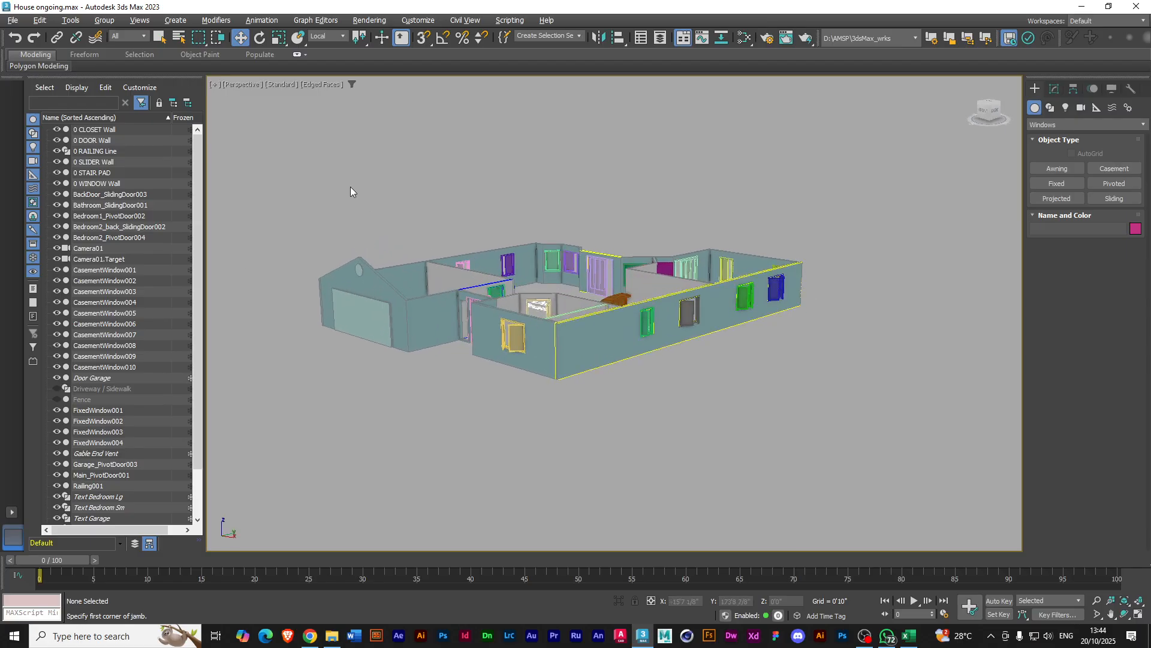
drag(260, 146, 650, 327)
drag(850, 415, 852, 417)
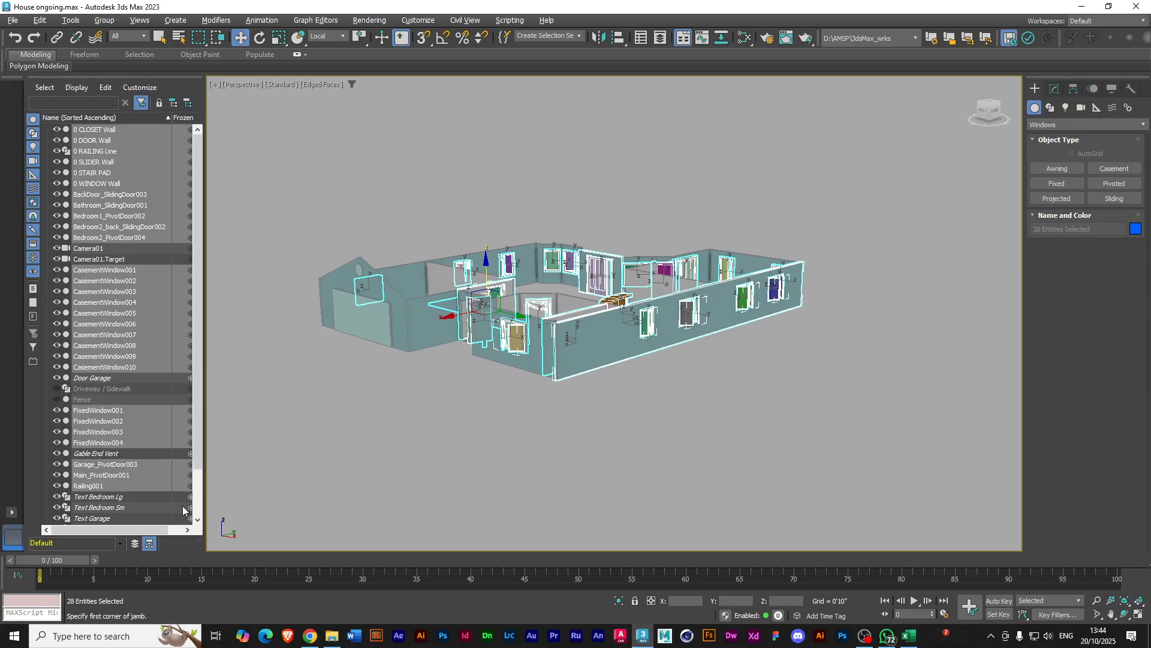
click(332, 455)
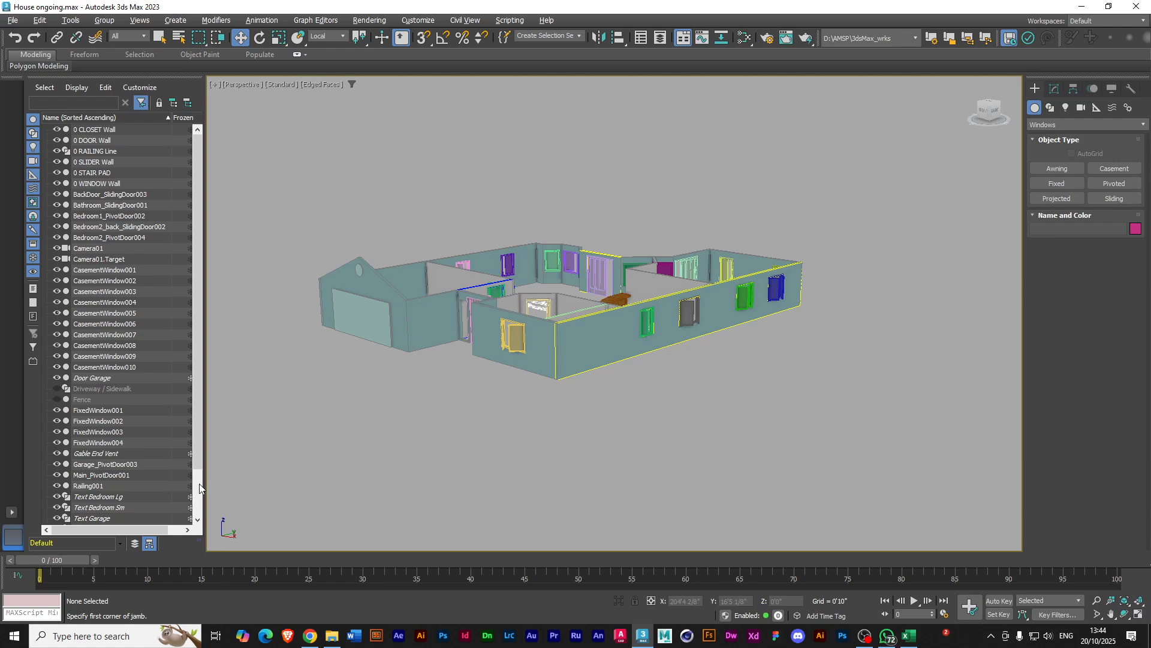
Unfreeze the garage door, gable end vent, room text labels, and the exterior and interior walls
click(187, 530)
click(187, 530)
click(173, 497)
click(173, 454)
click(173, 379)
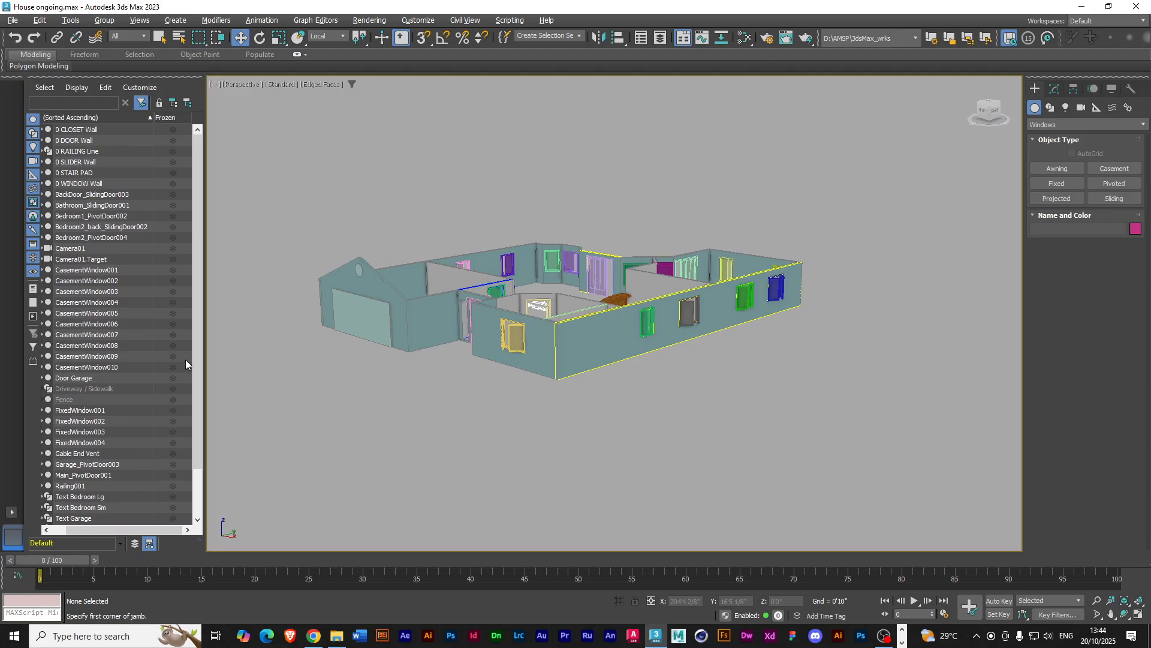
drag(196, 145, 221, 213)
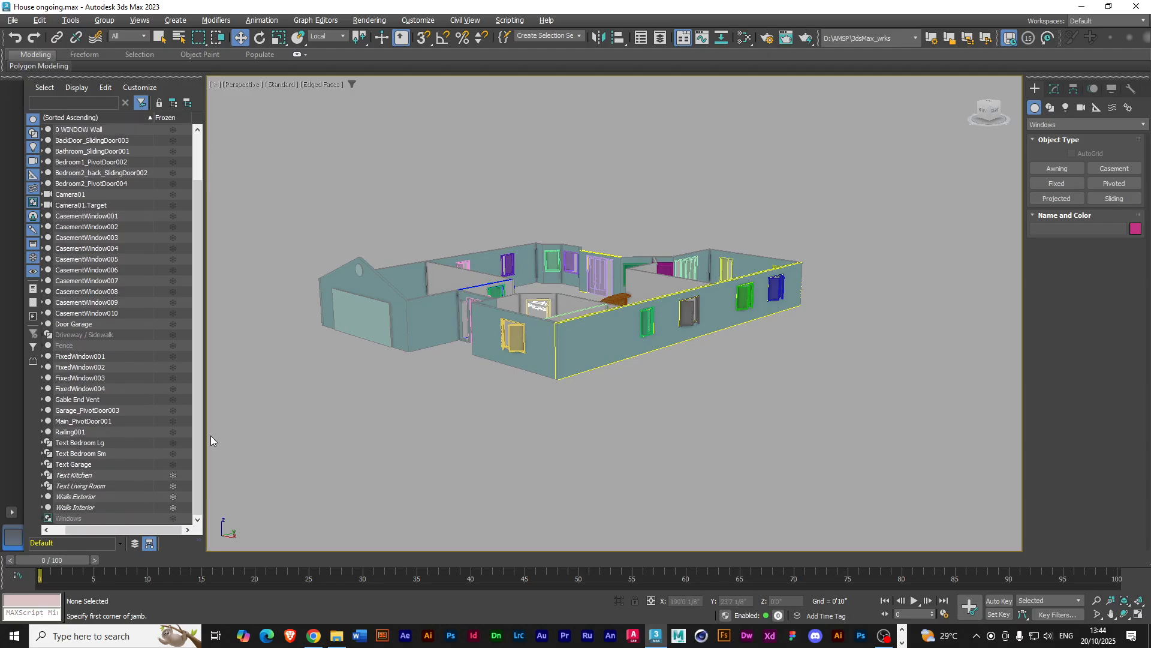
click(174, 475)
click(173, 486)
click(174, 496)
click(173, 507)
Select all parts of the house and combine them into one group with the default name
drag(288, 142, 749, 337)
drag(858, 450, 876, 452)
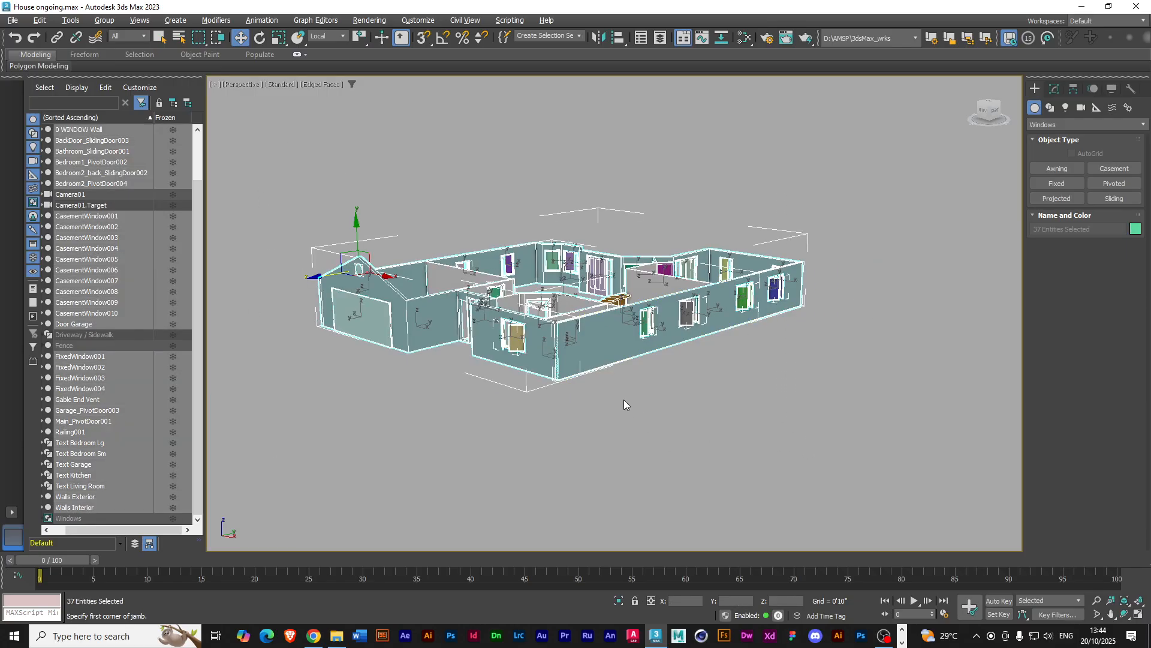
scroll(623, 400, down, 6)
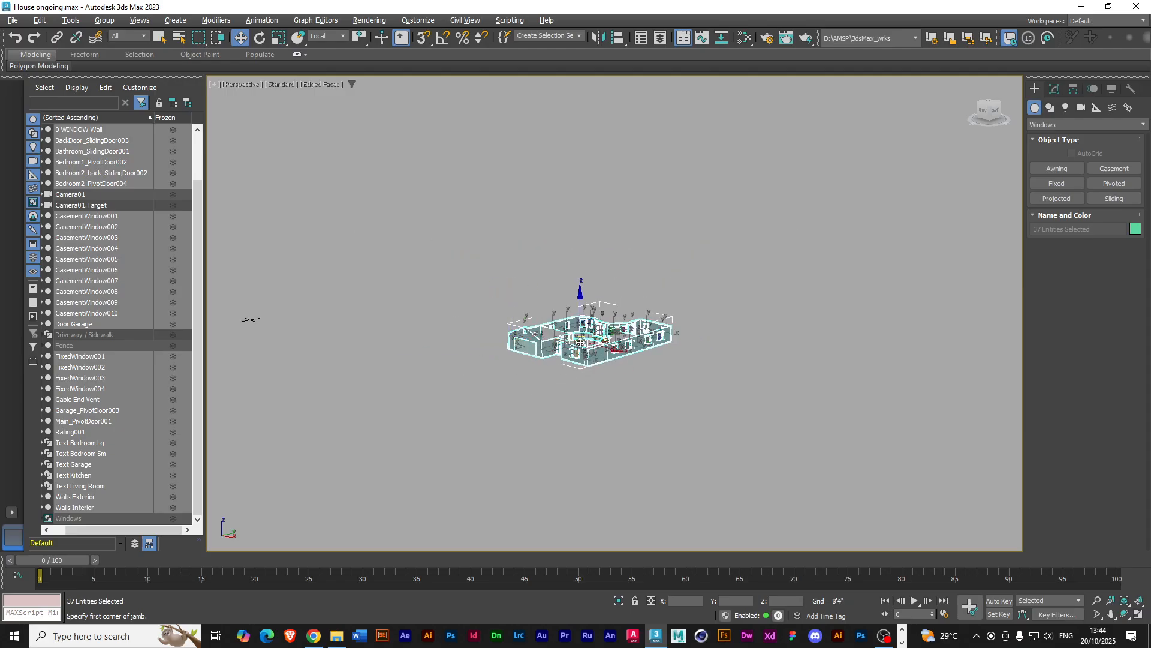
alt+middle_drag(540, 338, 577, 398)
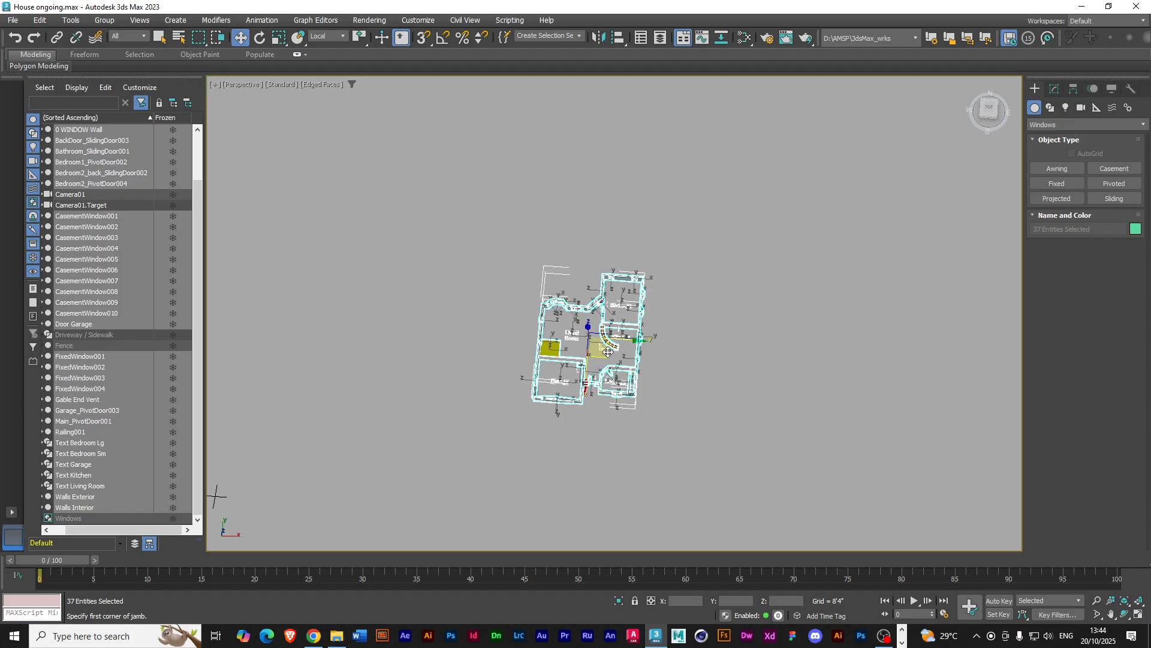
drag(608, 352, 561, 360)
key(ctrl+z)
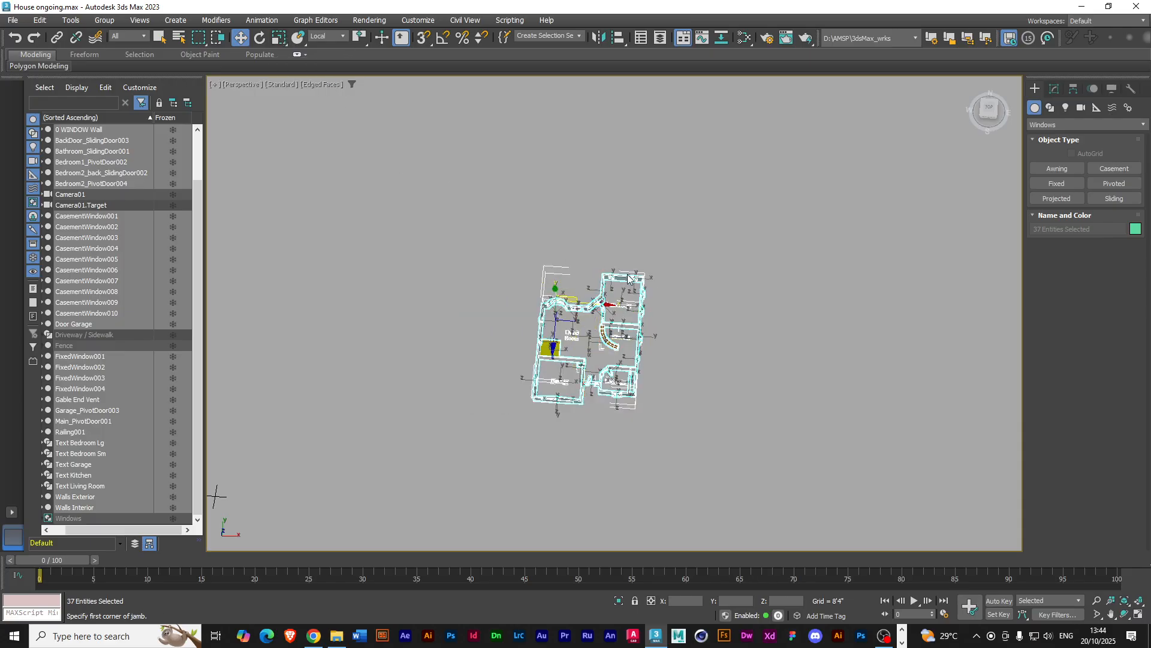
click(113, 21)
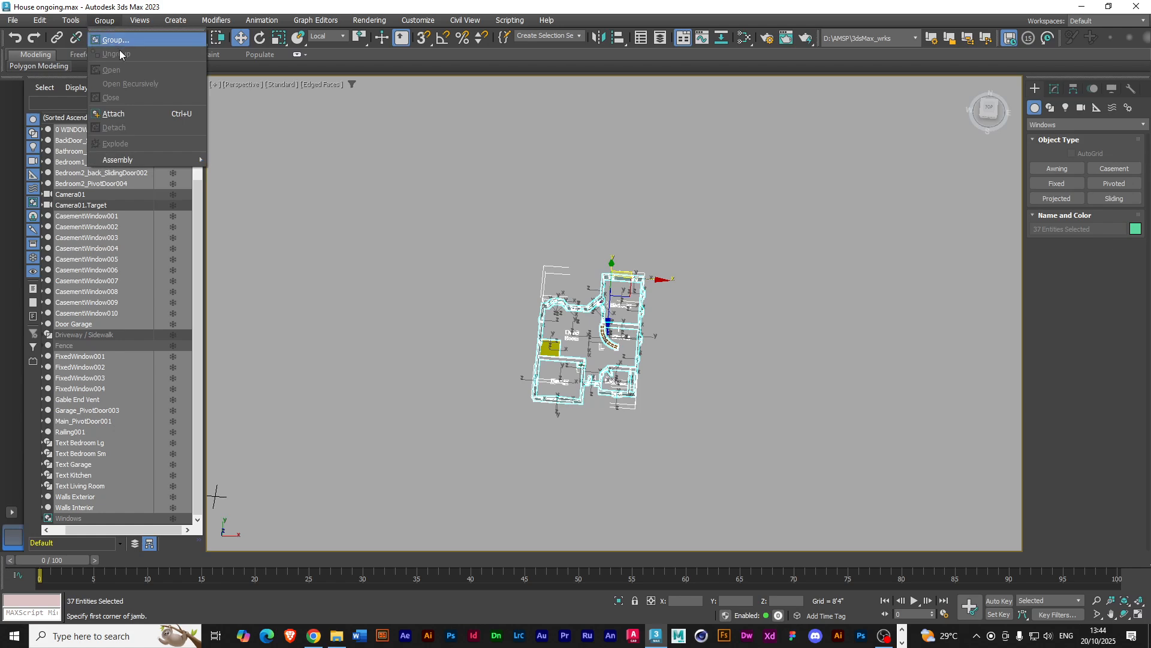
click(119, 40)
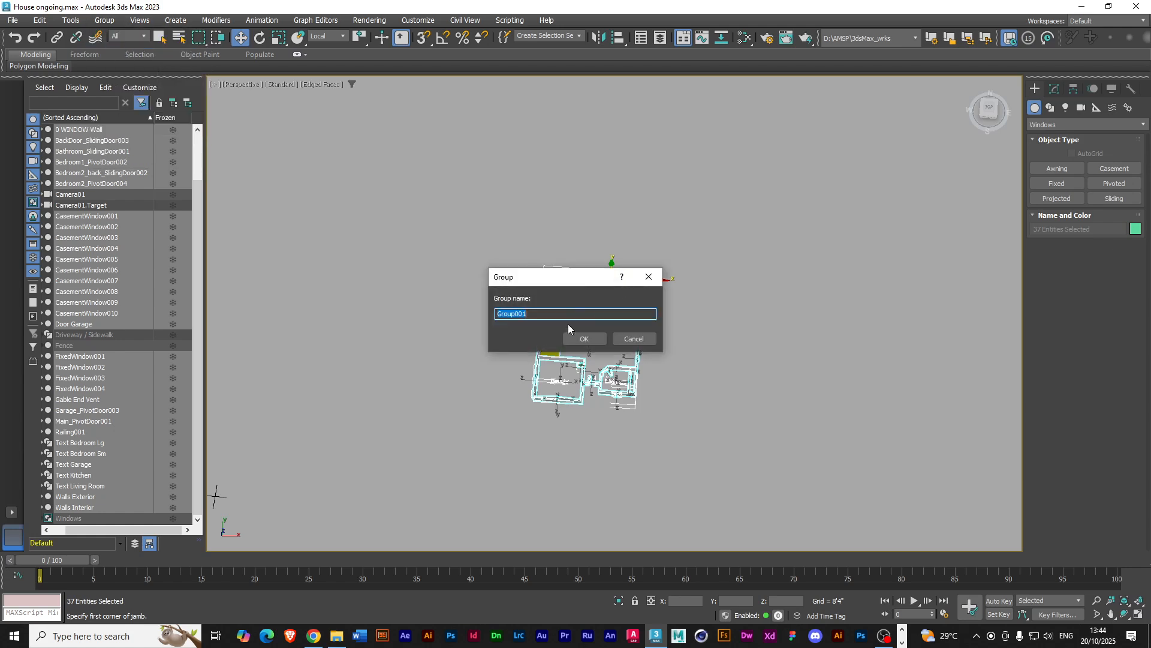
key(Return)
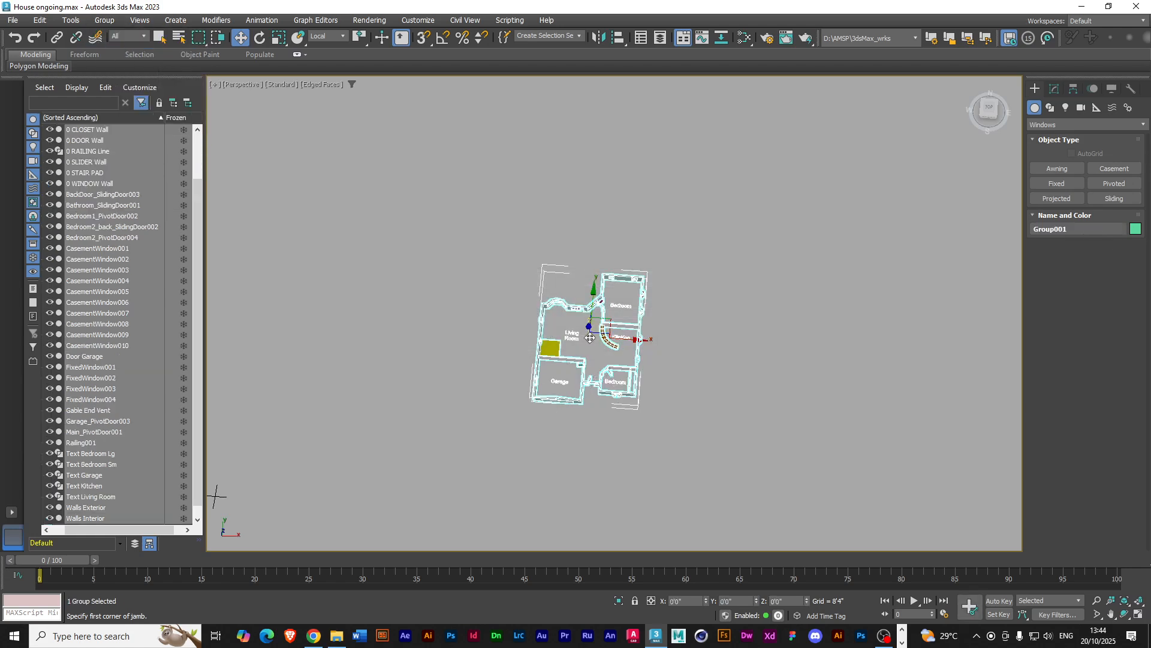
Move the grouped house across the ground plane until the home grid lies at about the middle of the floor plan
drag(605, 323, 352, 341)
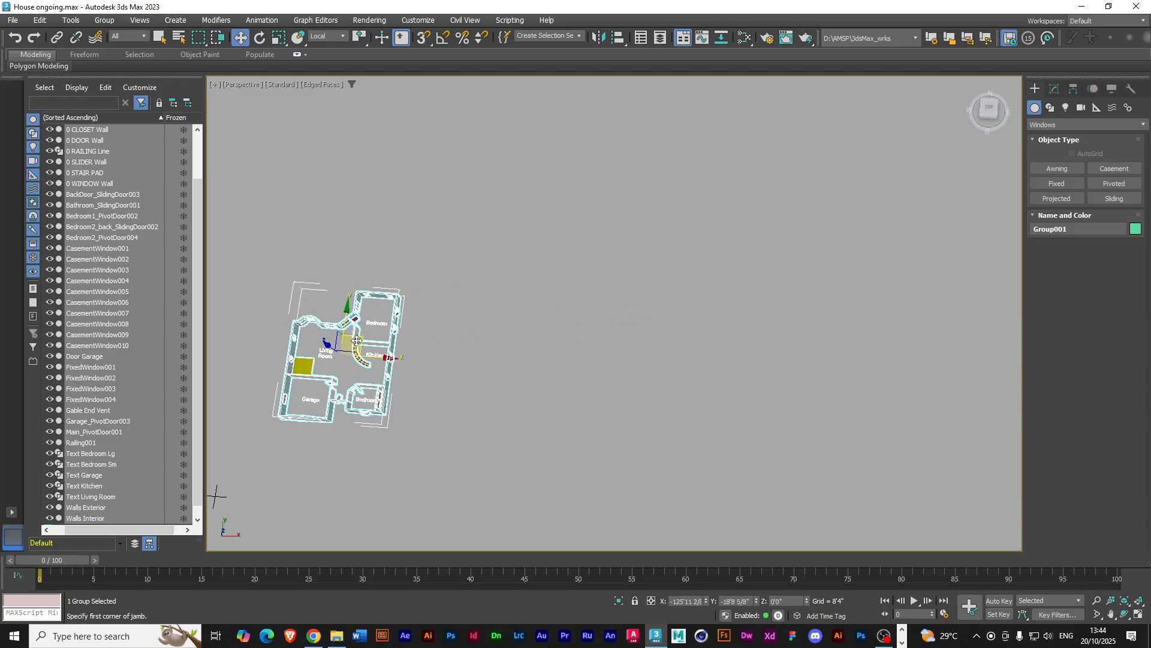
middle_drag(339, 399, 756, 370)
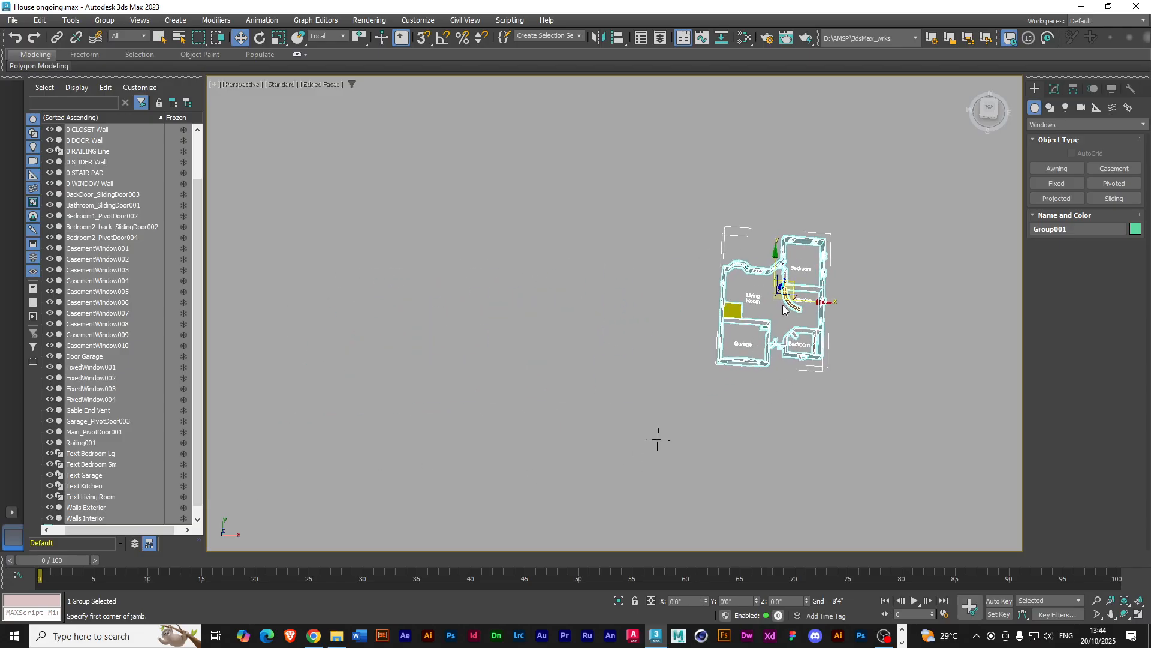
drag(767, 323, 676, 432)
middle_drag(612, 432, 574, 311)
scroll(650, 343, up, 5)
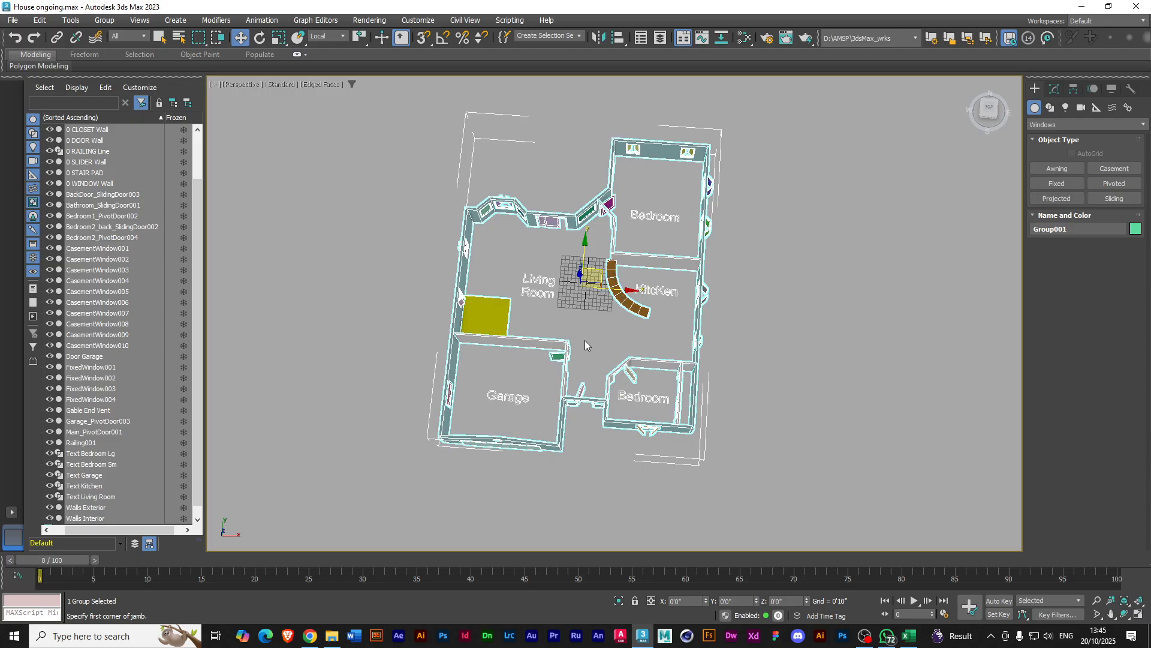
Ungroup the whole house back into separate objects and clear the selection
alt+middle_drag(609, 398, 647, 343)
scroll(646, 342, up, 2)
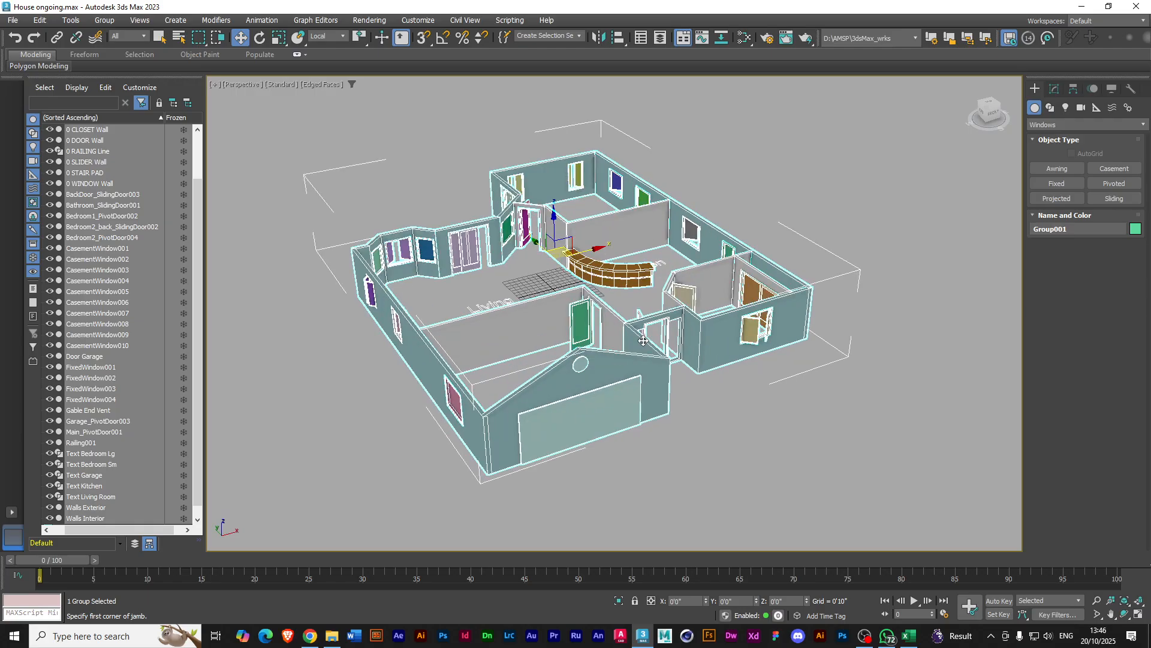
mouse_move(652, 322)
alt+middle_down()
mouse_move(591, 340)
mouse_move(604, 322)
mouse_move(637, 320)
alt+middle_up()
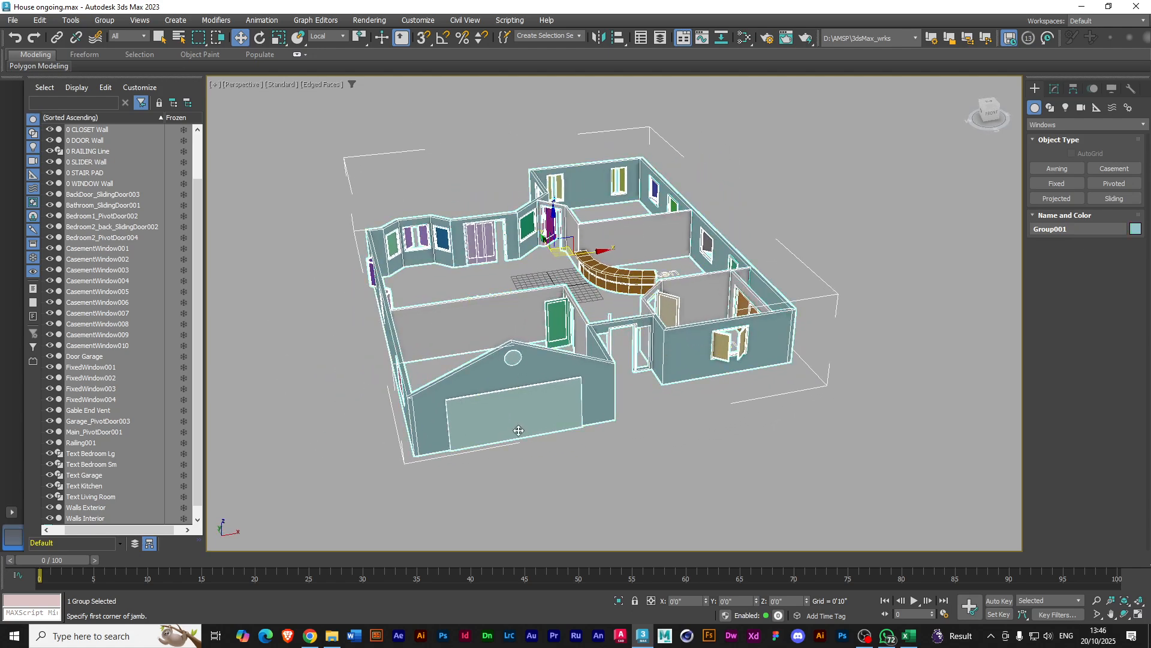
click(545, 466)
click(537, 426)
click(90, 21)
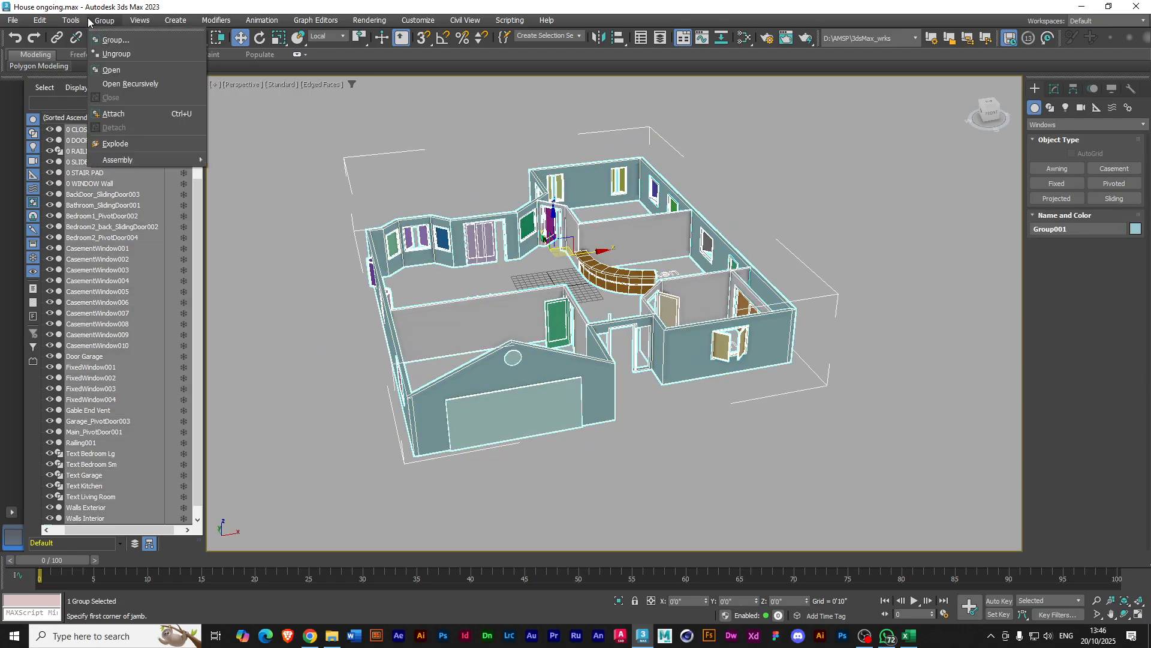
click(116, 53)
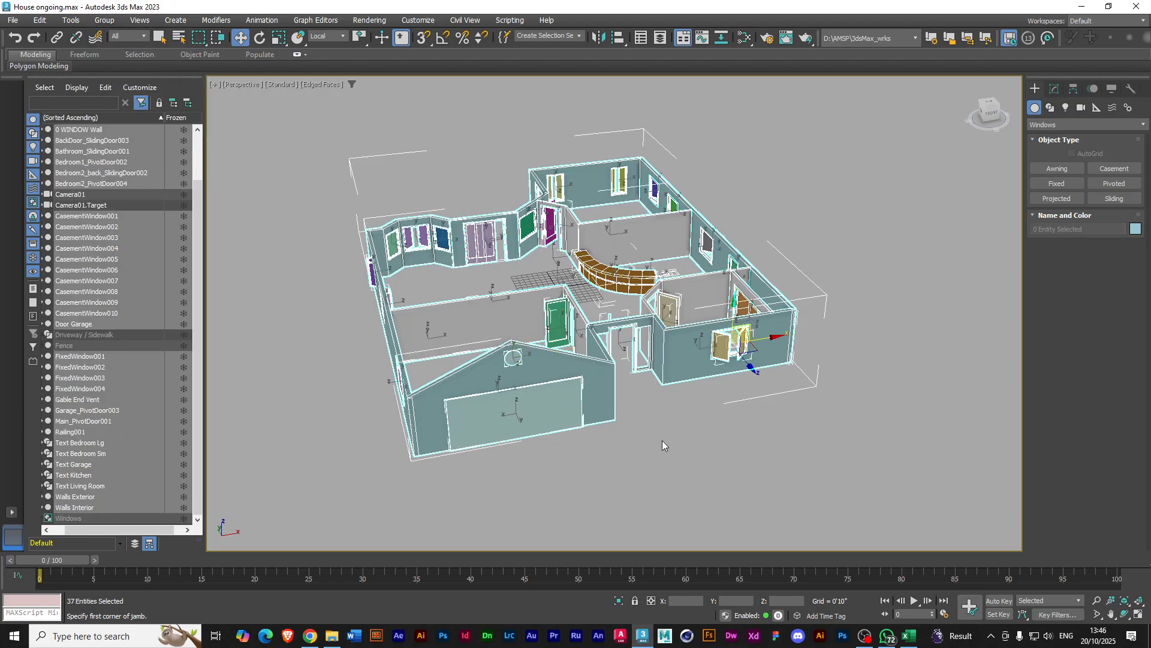
click(661, 441)
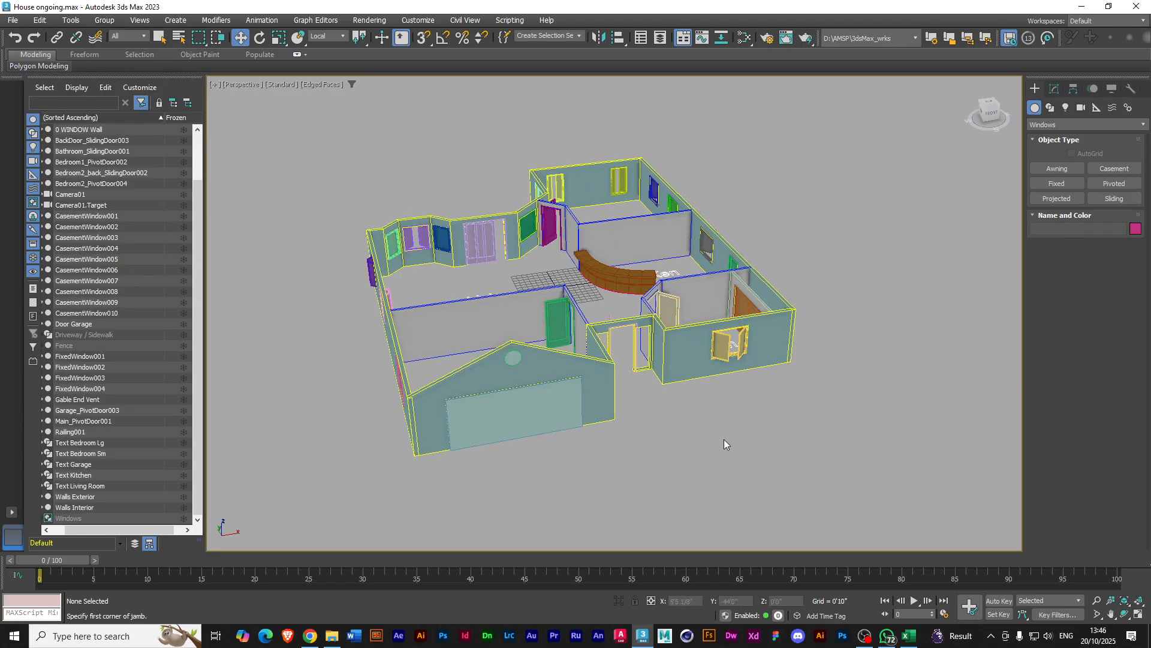
Inspect the ungrouped house, checking that the garage door and the side wall's pink casement window can each be selected individually
scroll(649, 389, up, 5)
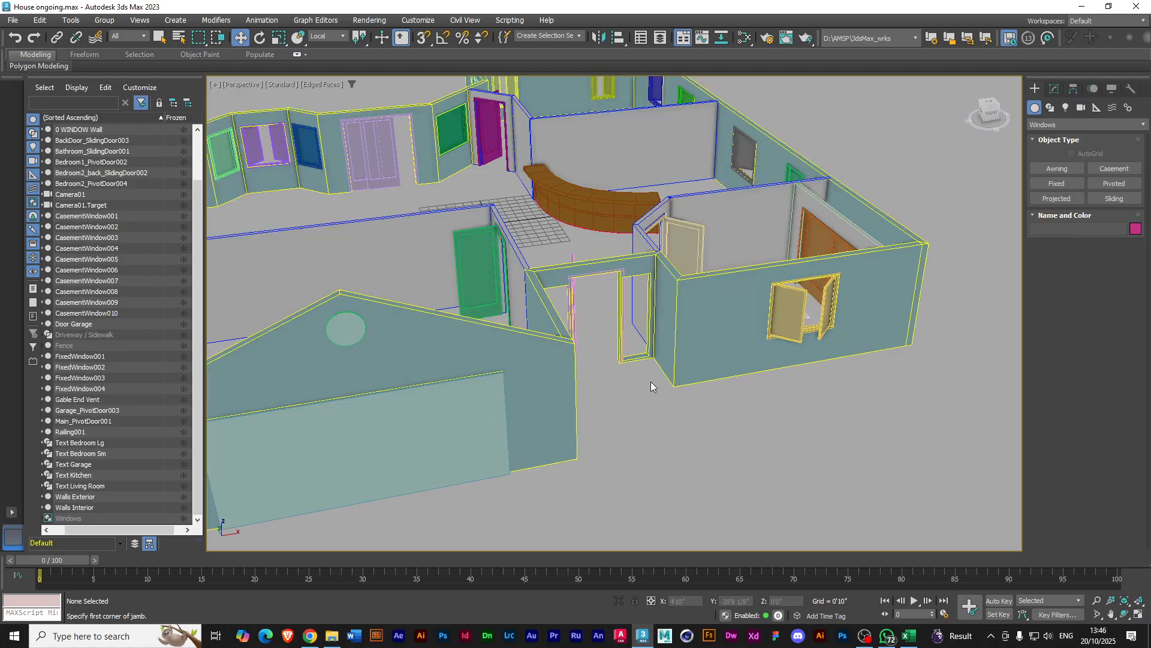
click(447, 418)
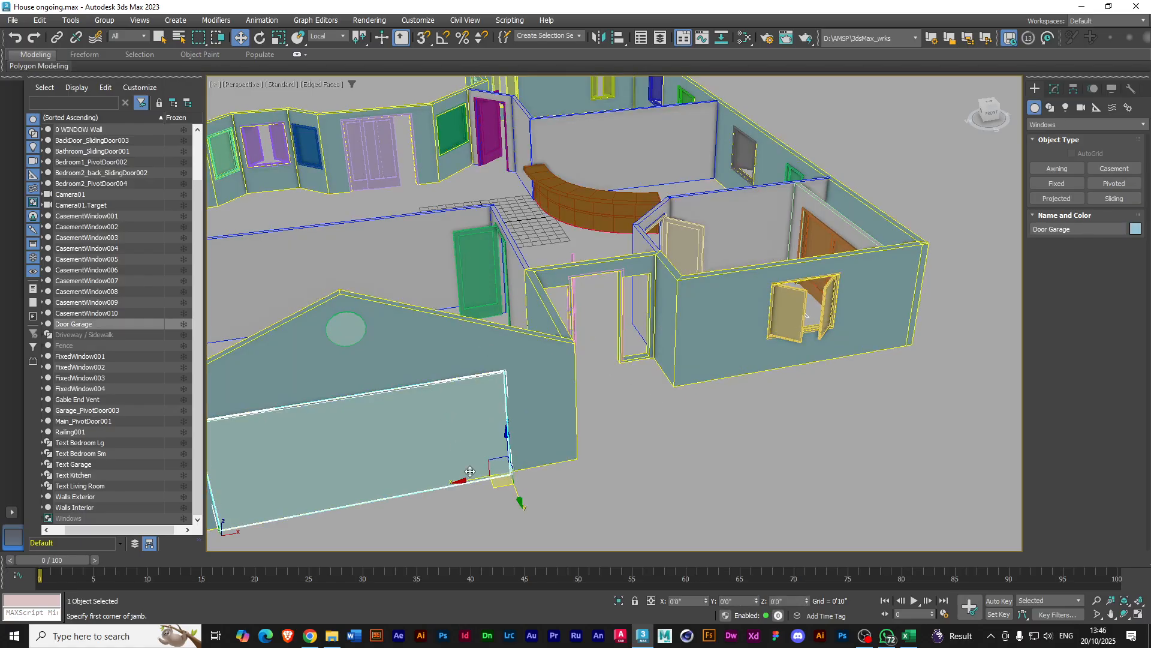
alt+middle_drag(501, 499, 470, 468)
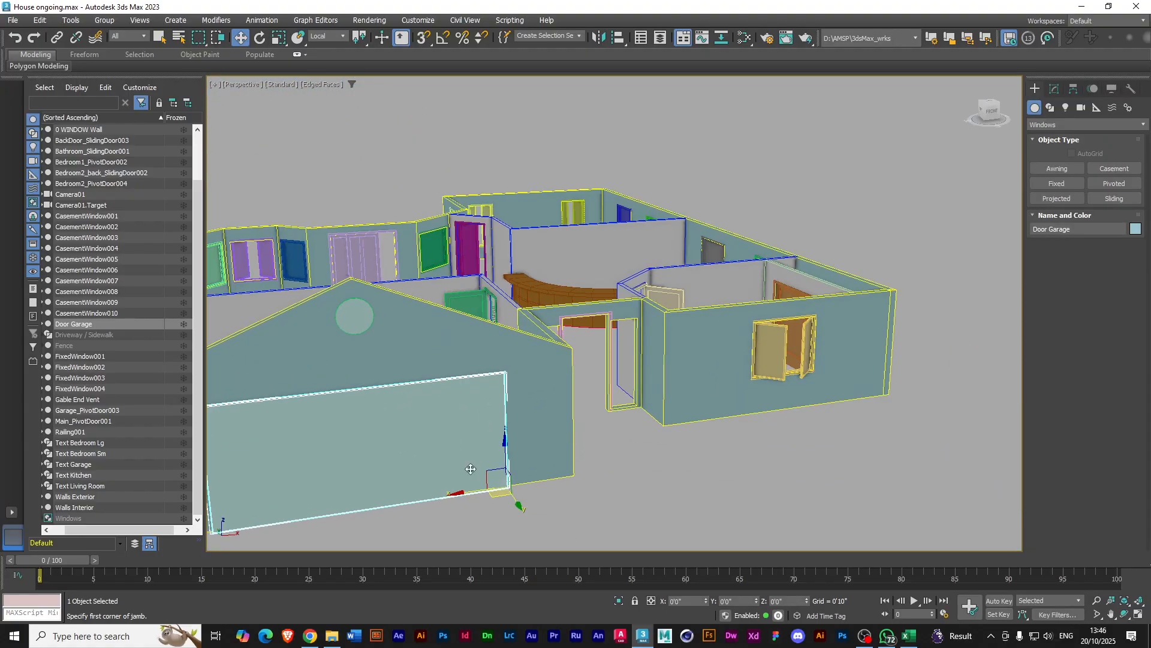
scroll(455, 442, down, 3)
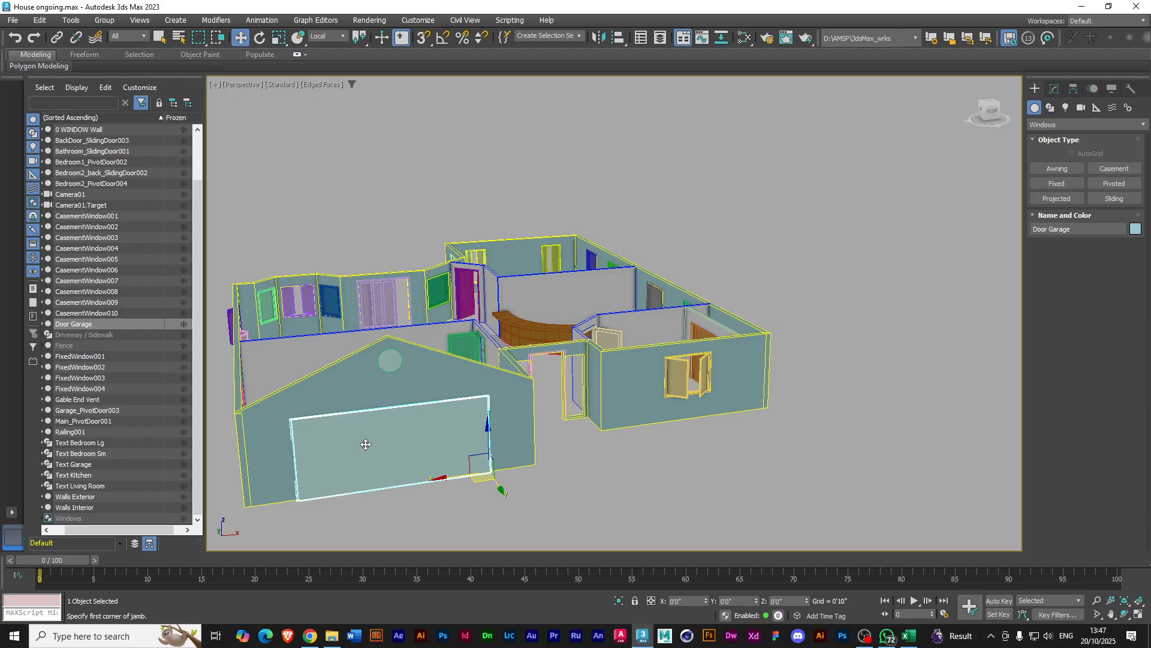
middle_drag(384, 264, 479, 286)
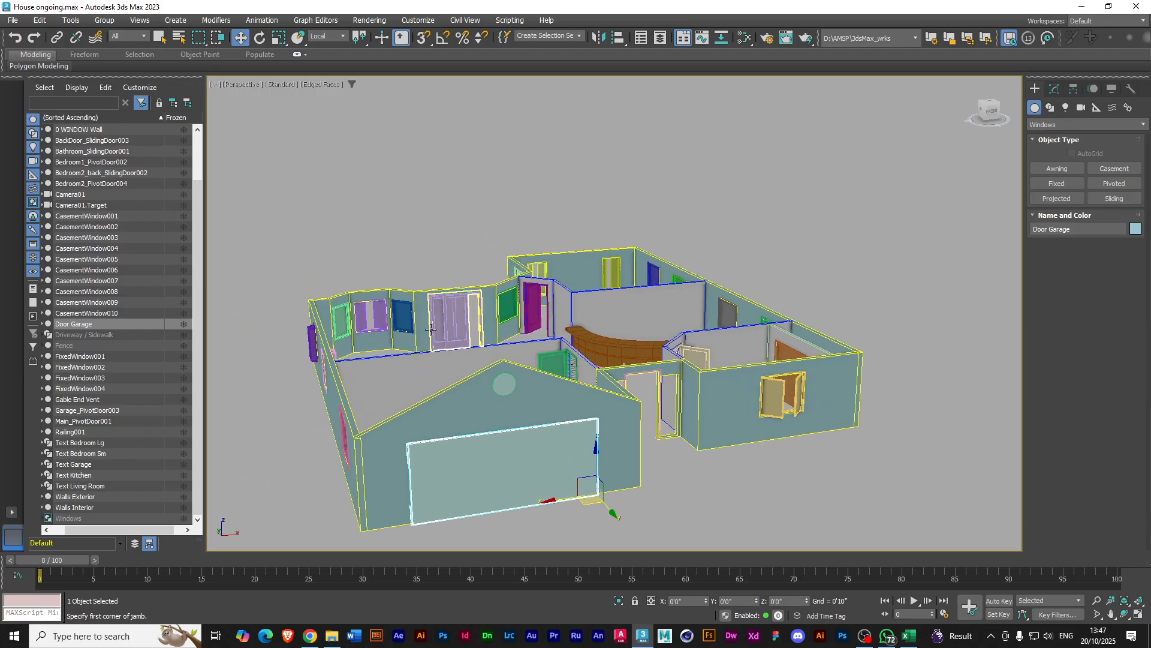
alt+middle_drag(379, 372, 422, 376)
middle_drag(315, 362, 345, 417)
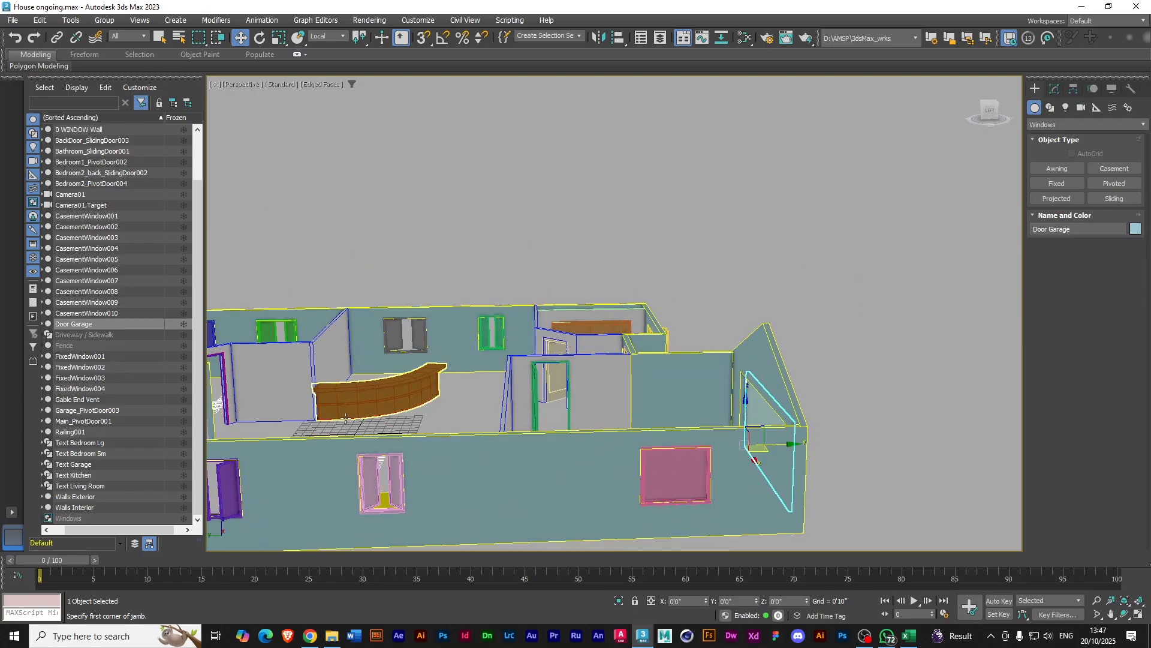
click(368, 470)
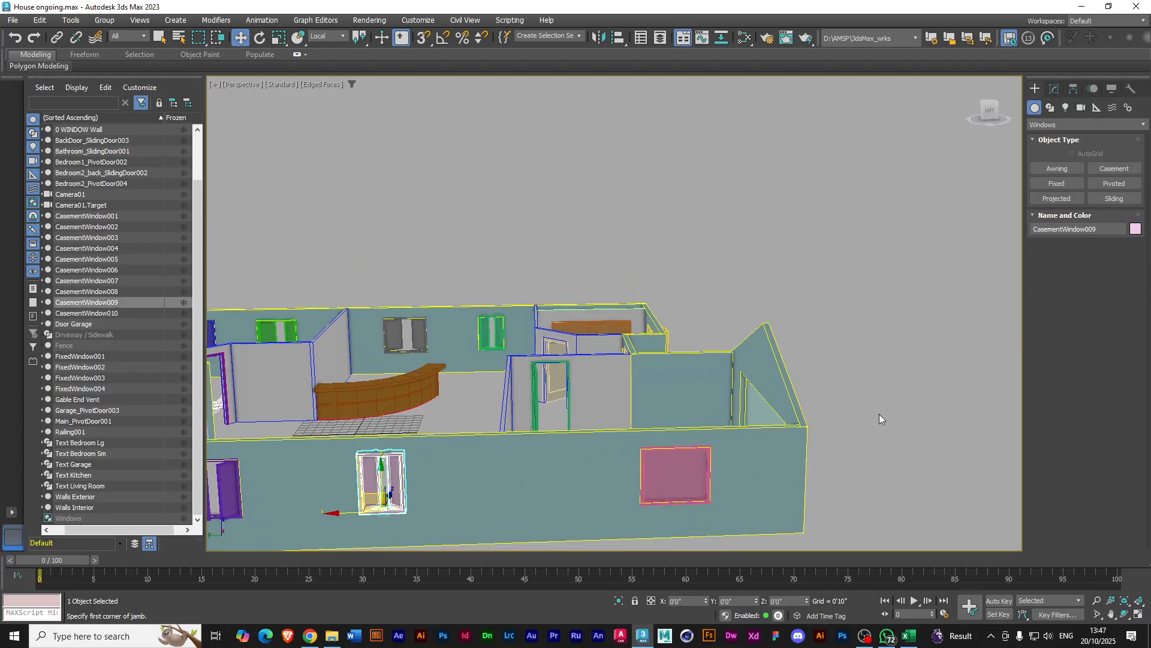
Turn off Flip Swing on the side wall's selected casement window and check the house from the back and the garage side
click(1055, 90)
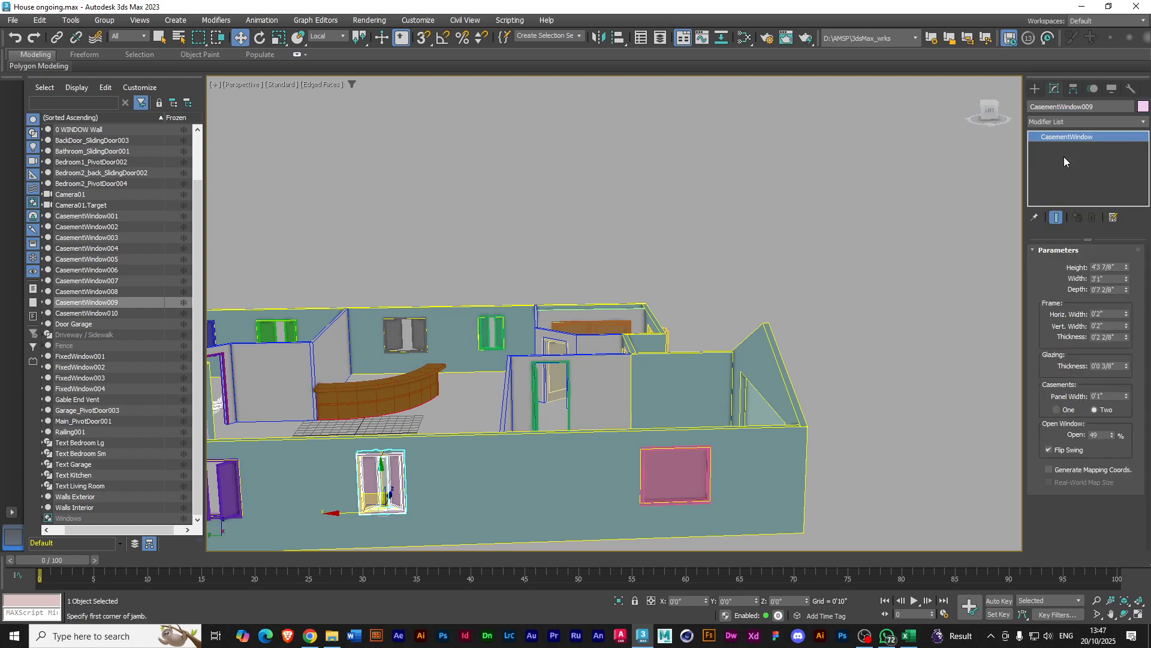
click(1048, 450)
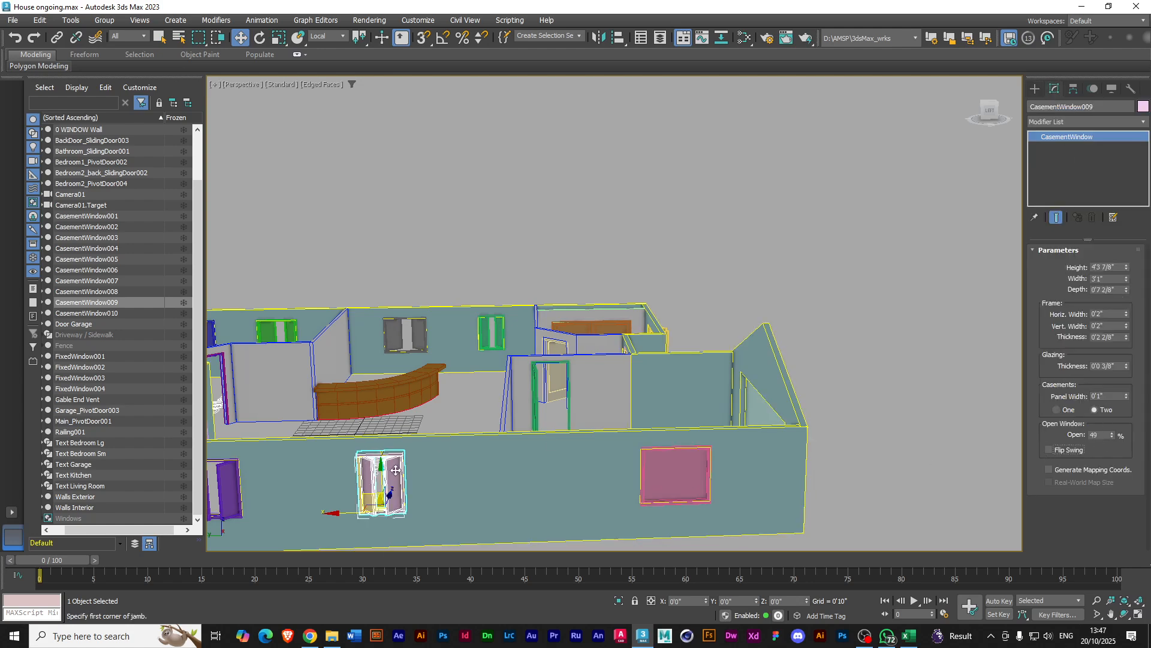
scroll(379, 464, down, 2)
scroll(379, 464, down, 2)
alt+middle_drag(379, 464, 429, 471)
scroll(430, 470, up, 4)
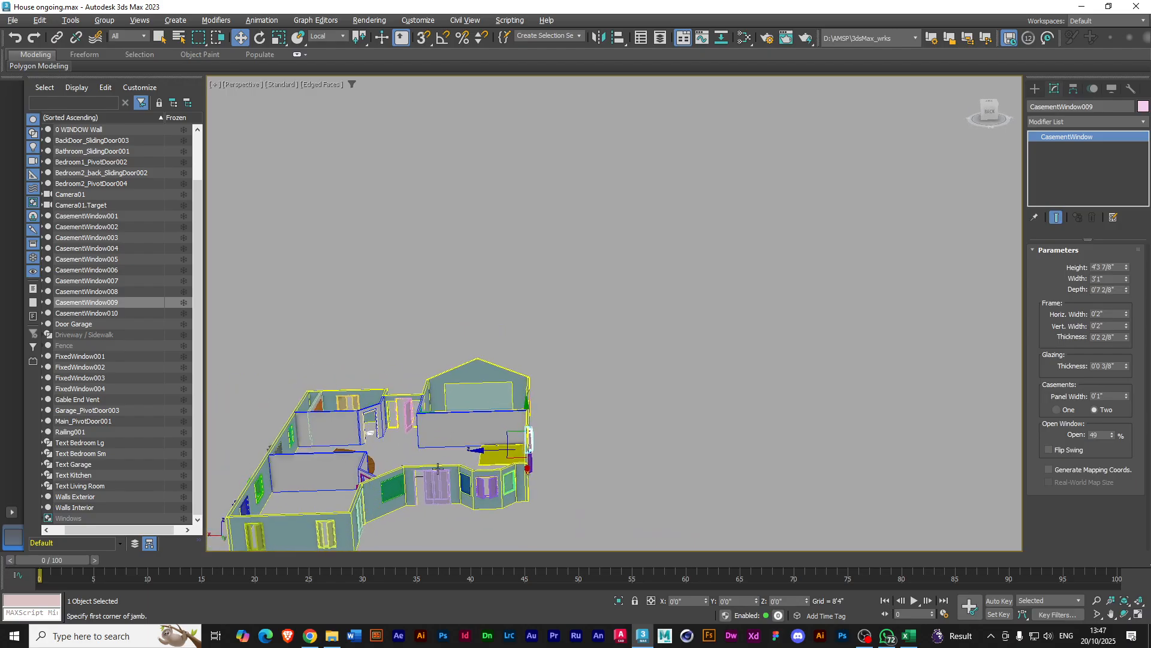
scroll(426, 471, down, 5)
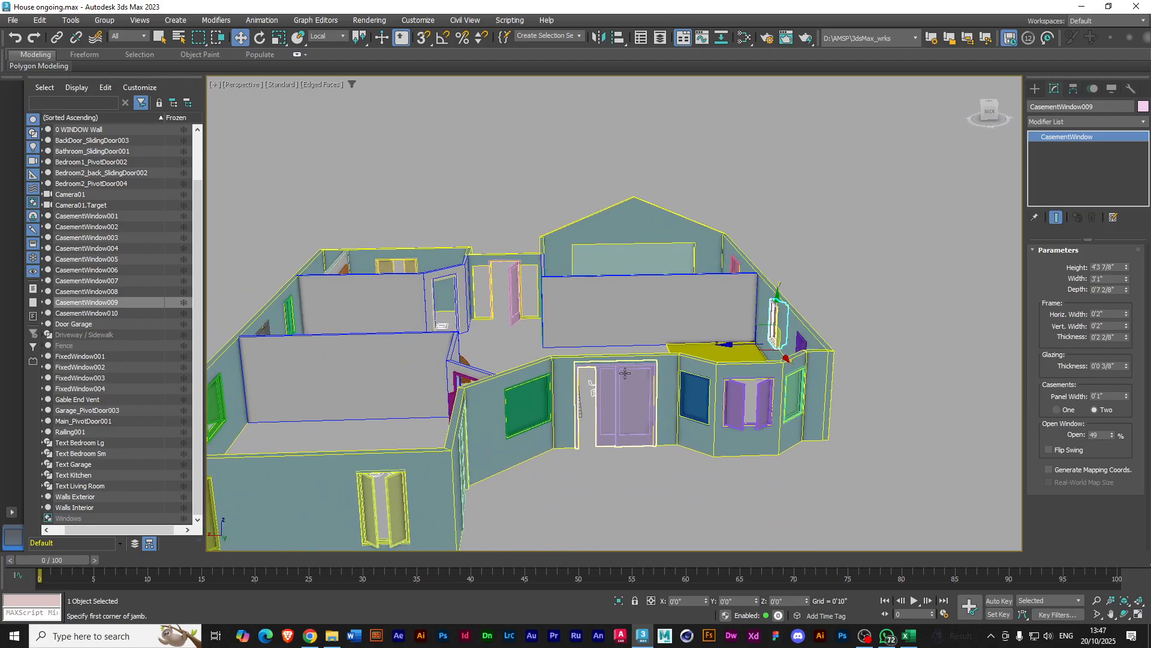
alt+middle_drag(370, 445, 624, 406)
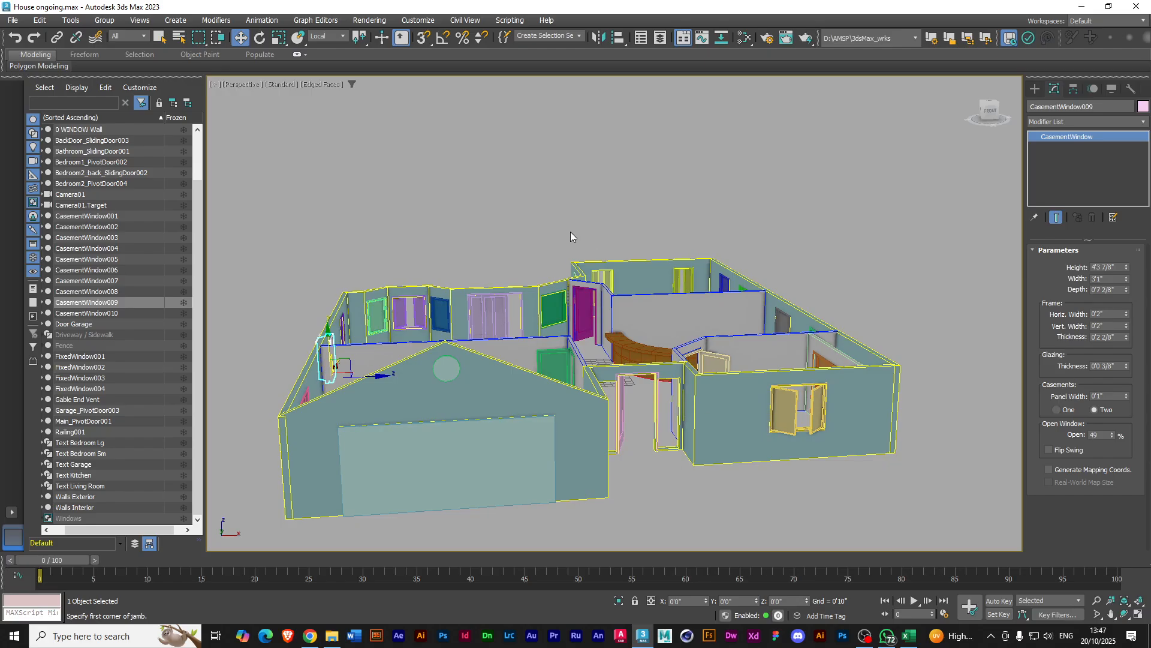
scroll(650, 431, up, 3)
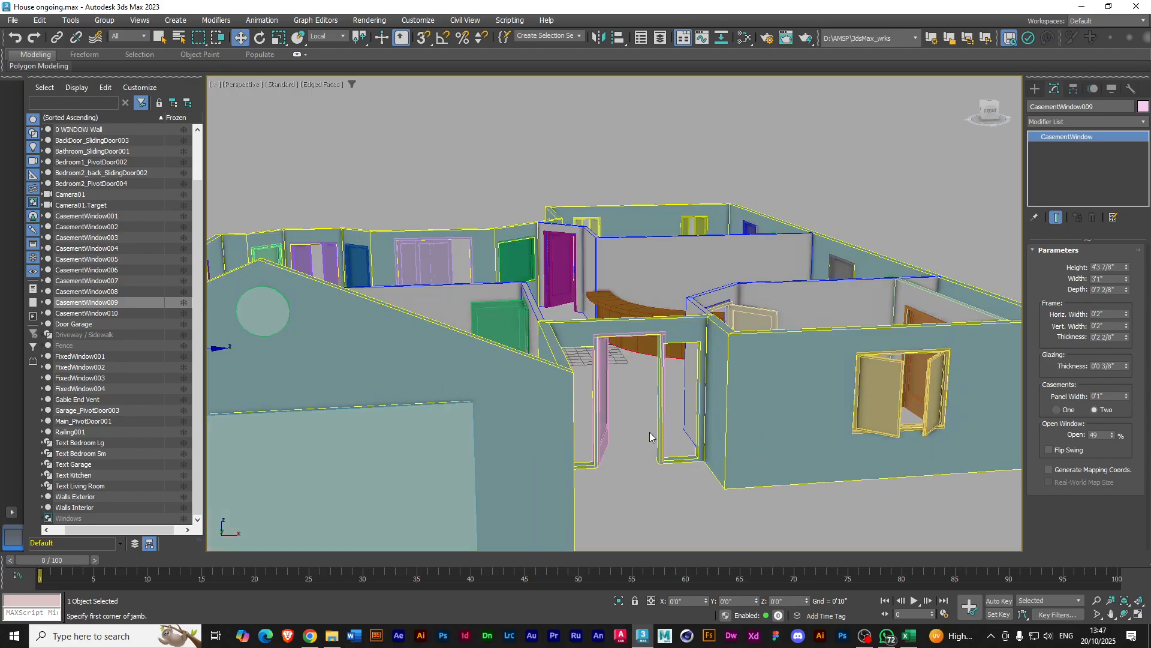
scroll(650, 432, down, 5)
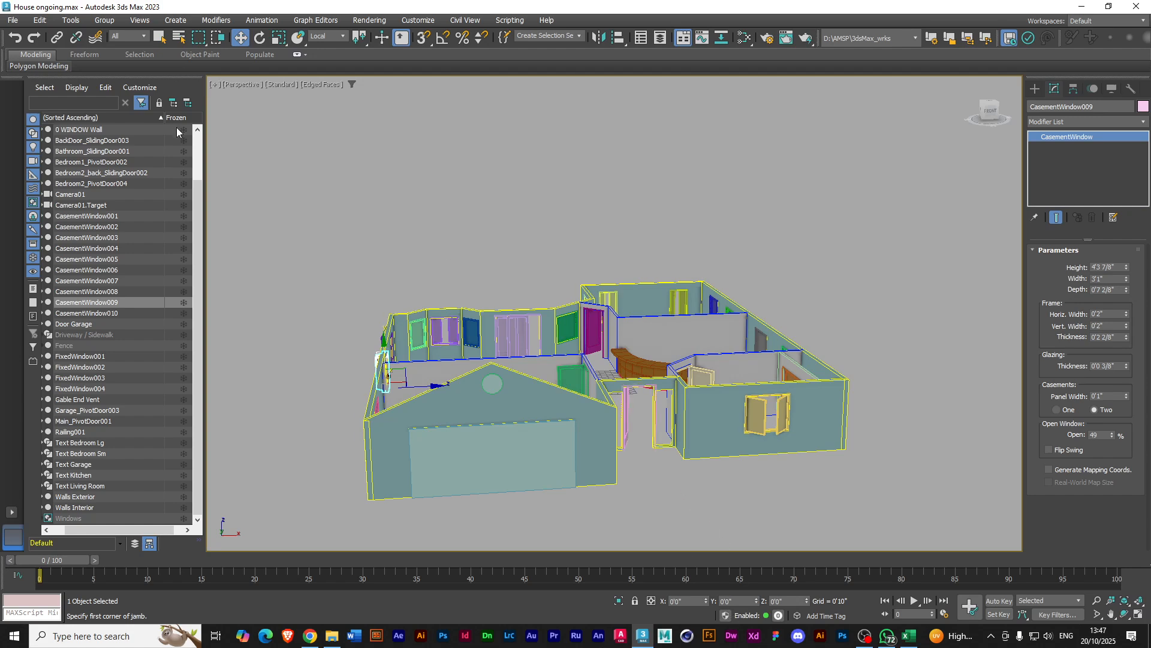
Open the scene file House_plan.max from the 3dsMax_wrks folder
click(13, 22)
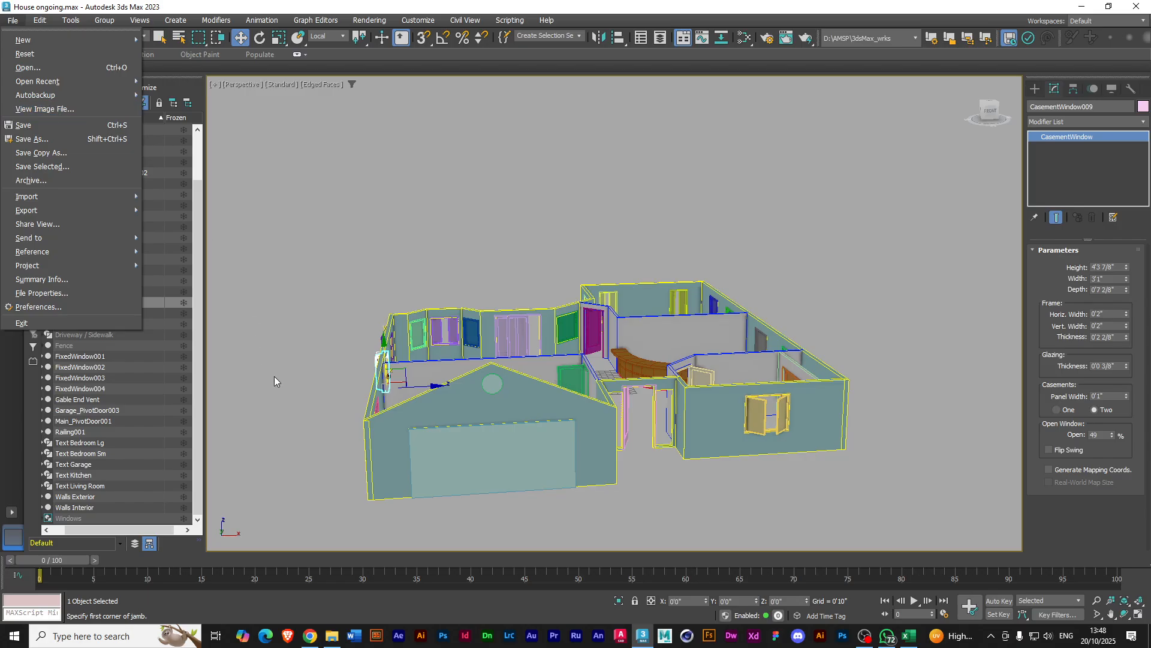
click(26, 69)
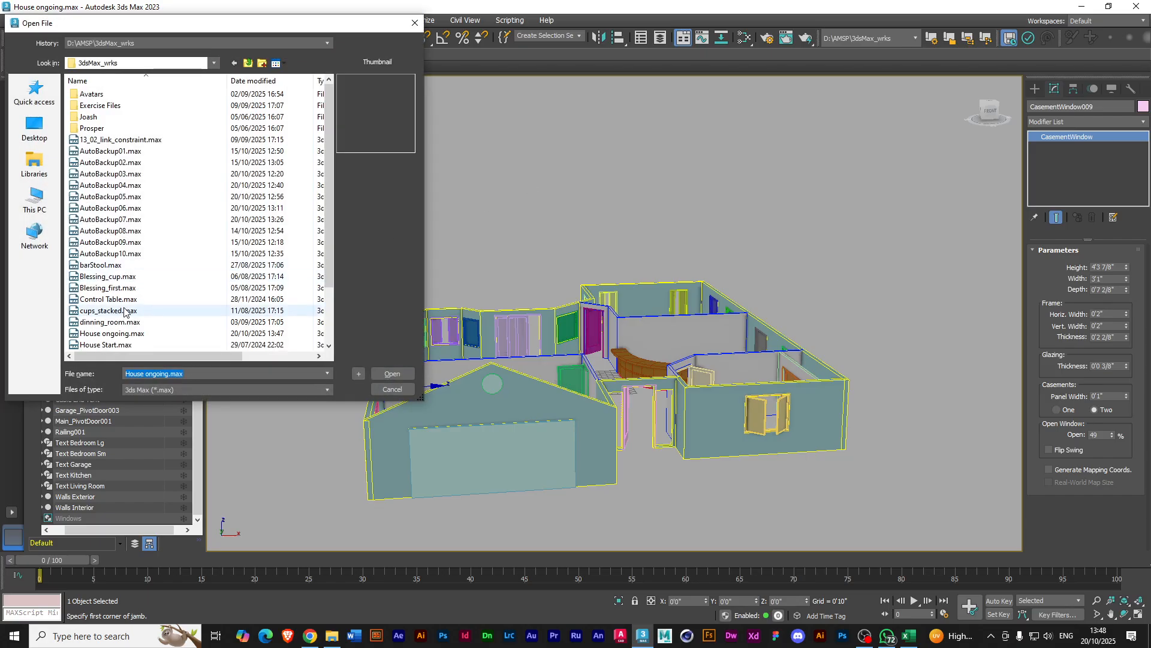
scroll(124, 312, down, 2)
click(106, 288)
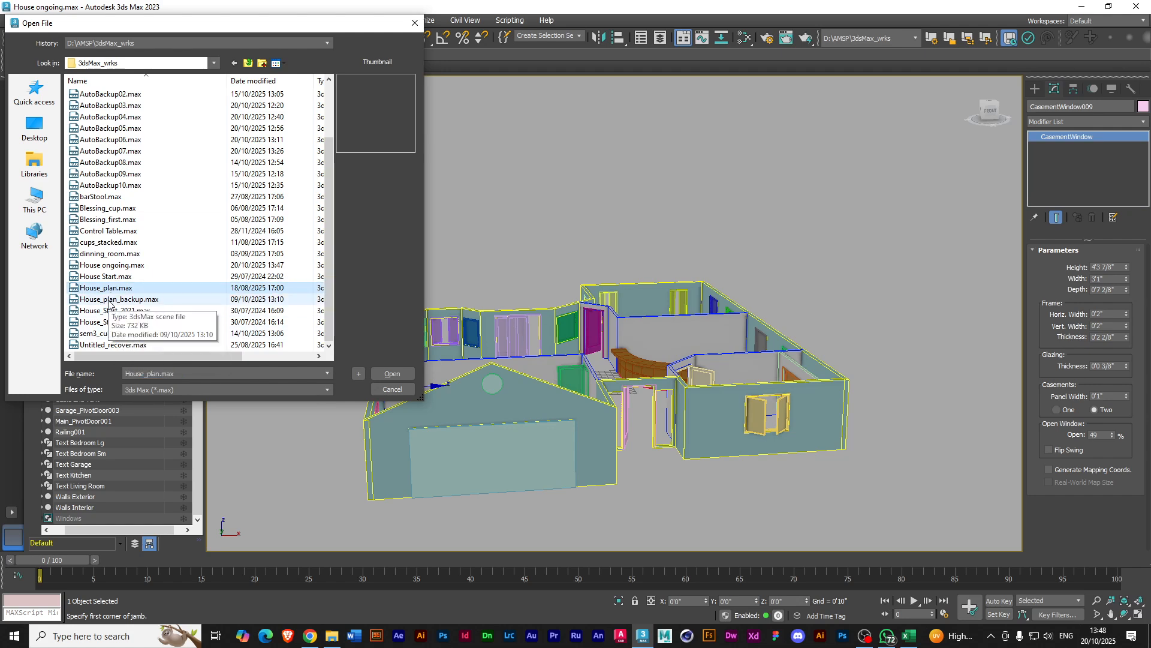
click(110, 300)
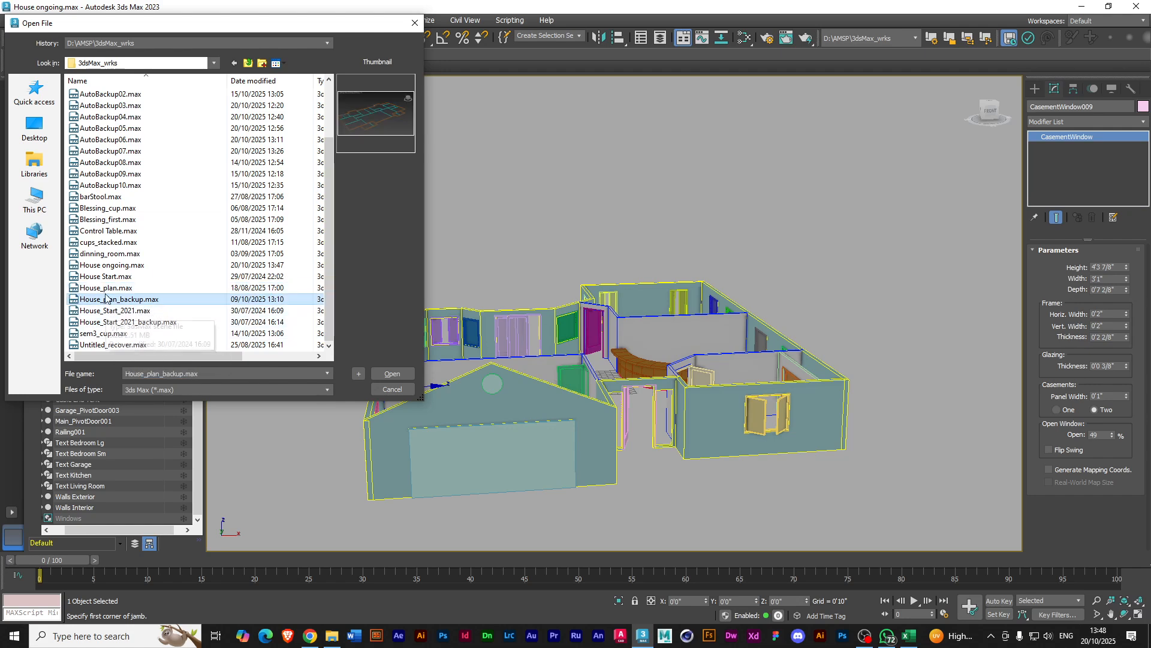
click(108, 289)
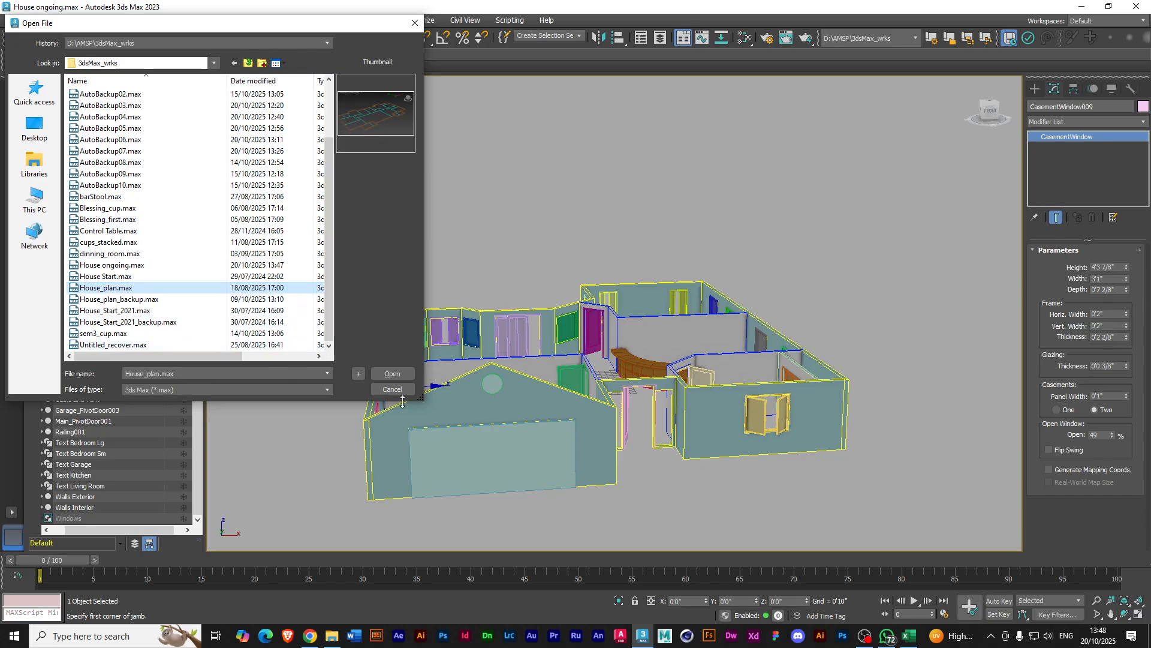
click(392, 374)
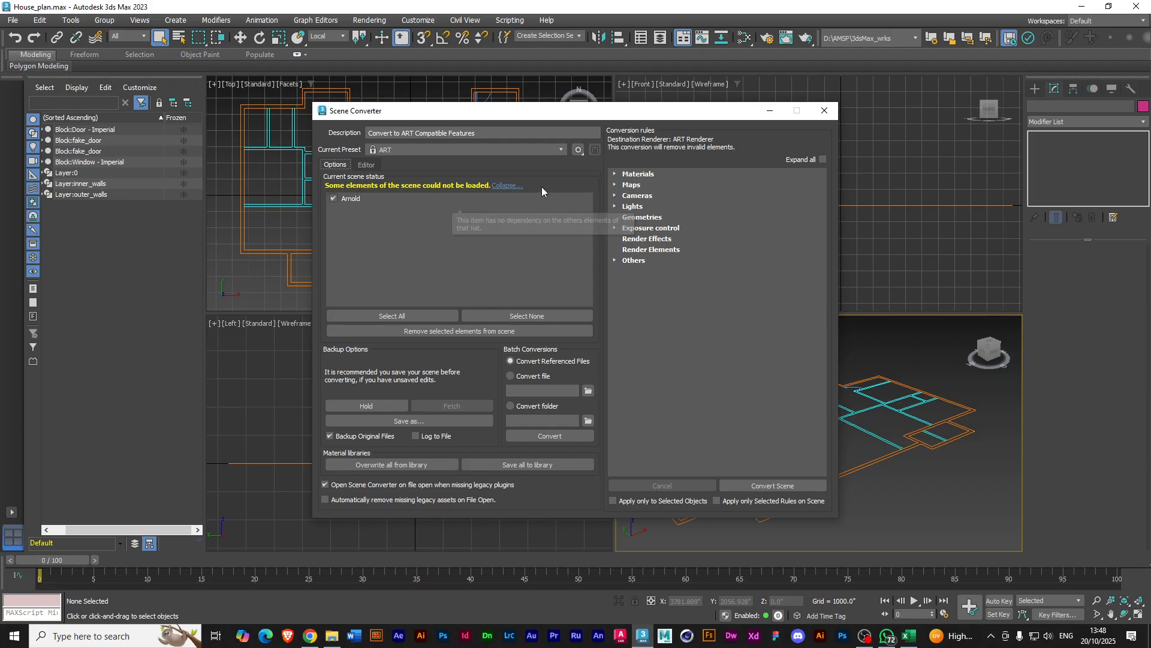
Convert the opened scene with the ART preset in the Scene Converter and close the converter
click(561, 150)
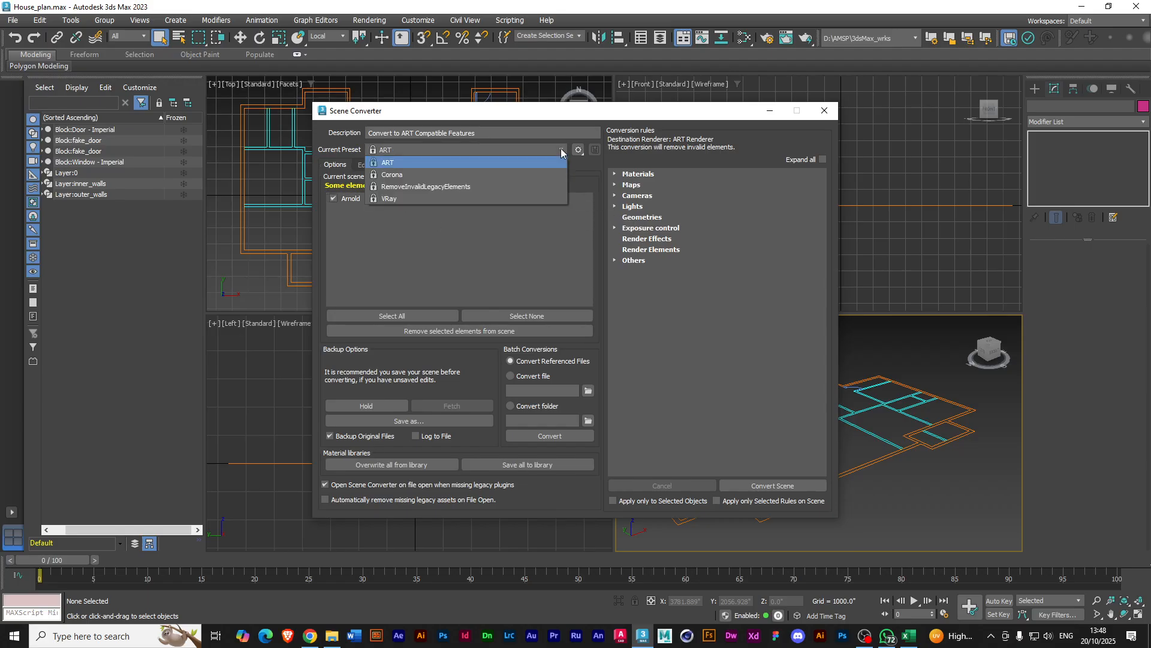
click(561, 150)
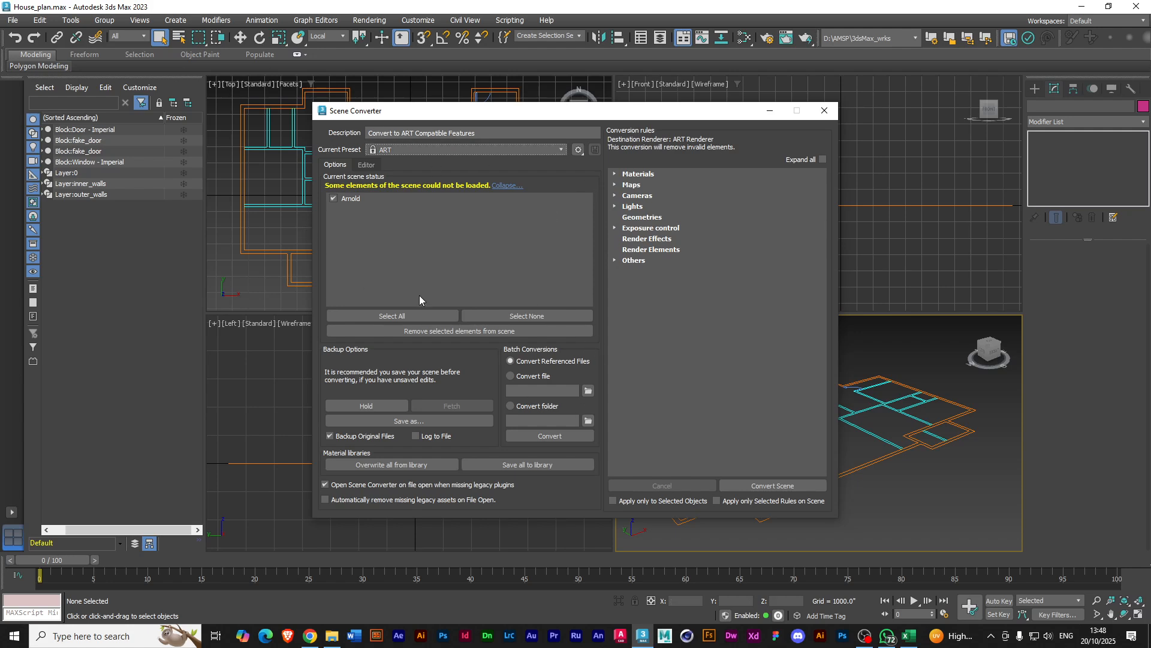
click(787, 488)
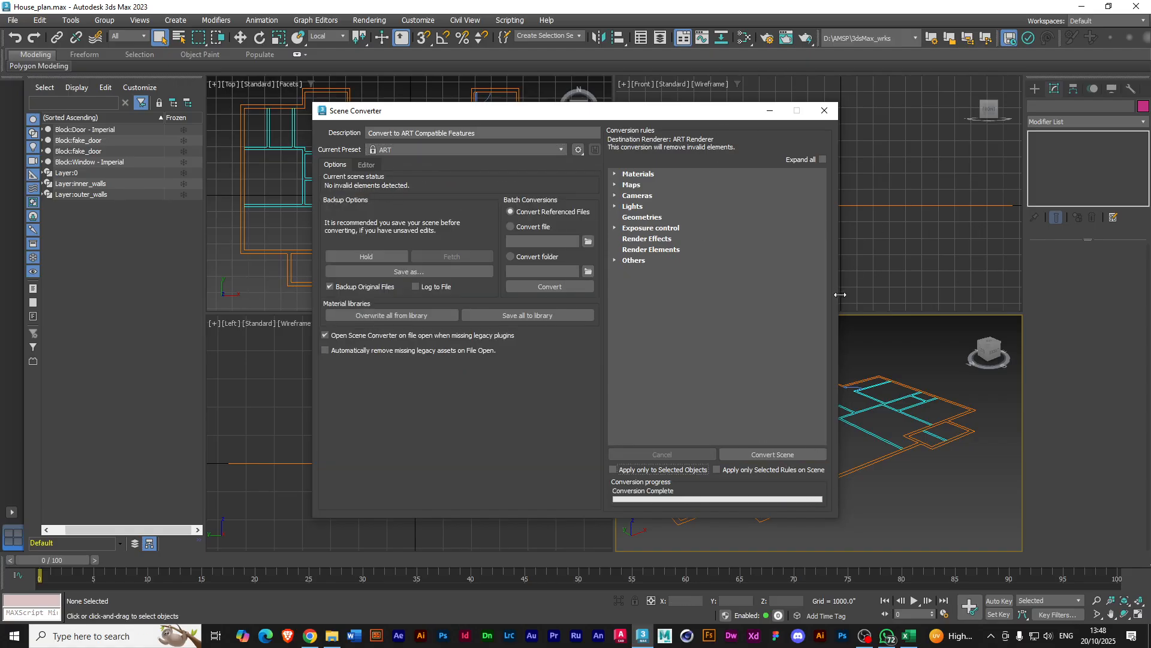
click(825, 111)
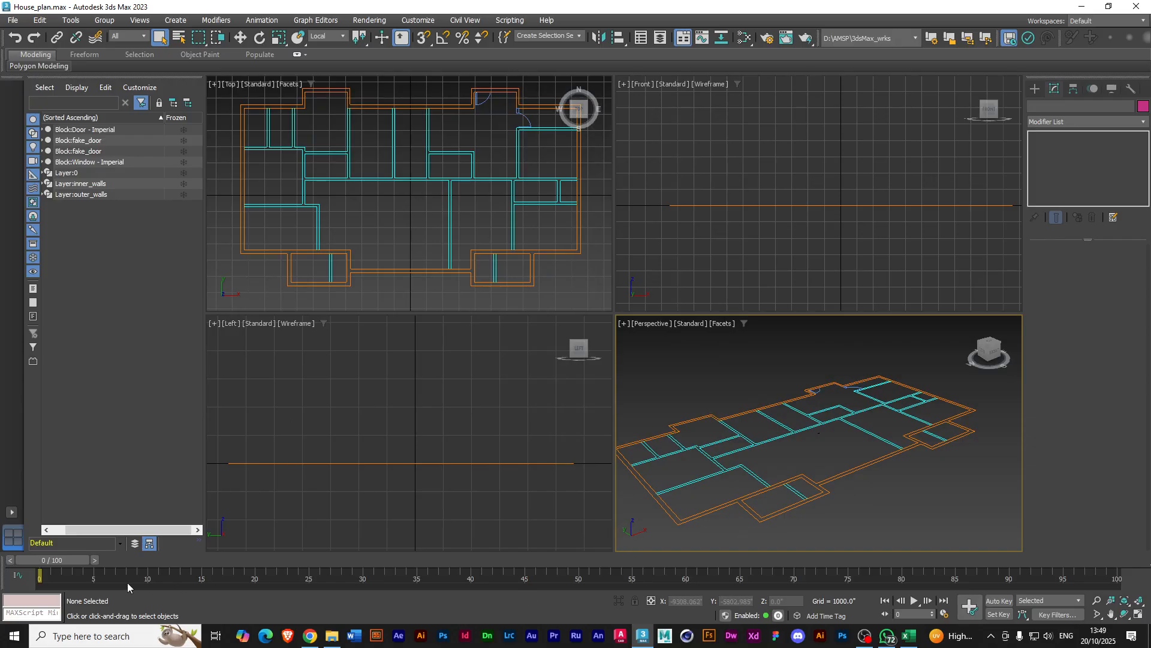
Switch to File Explorer and open the floor plan image 7 bedr gfp 75.jpg from the AMSP folder's Int_Design subfolder
click(332, 636)
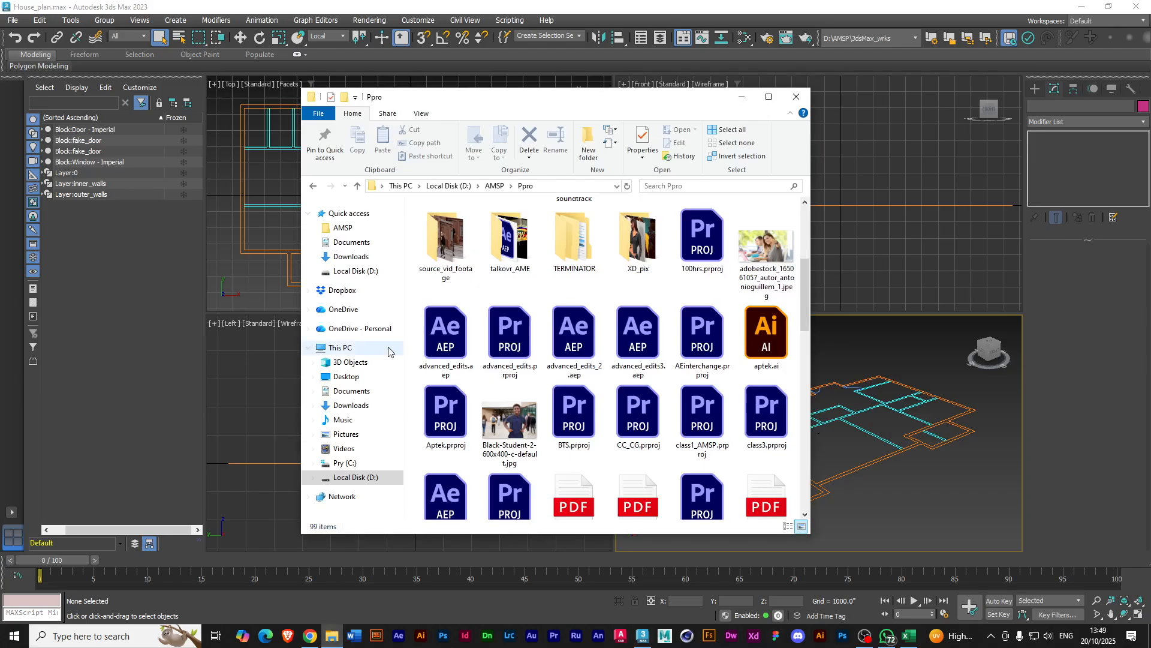
click(495, 186)
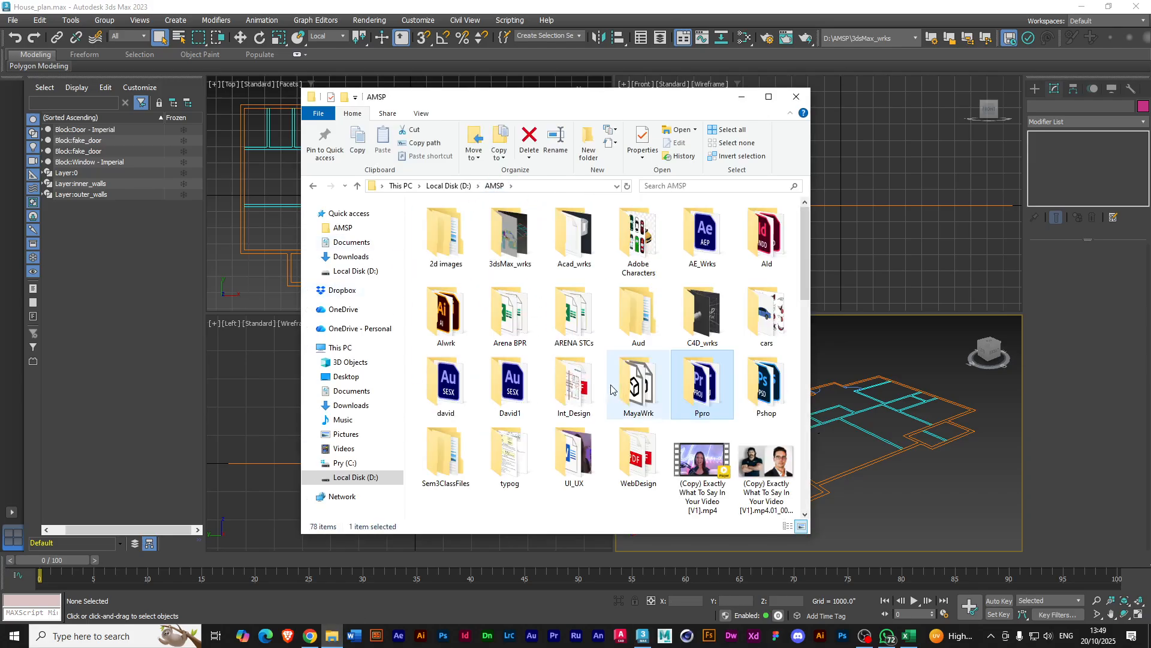
double_click(573, 390)
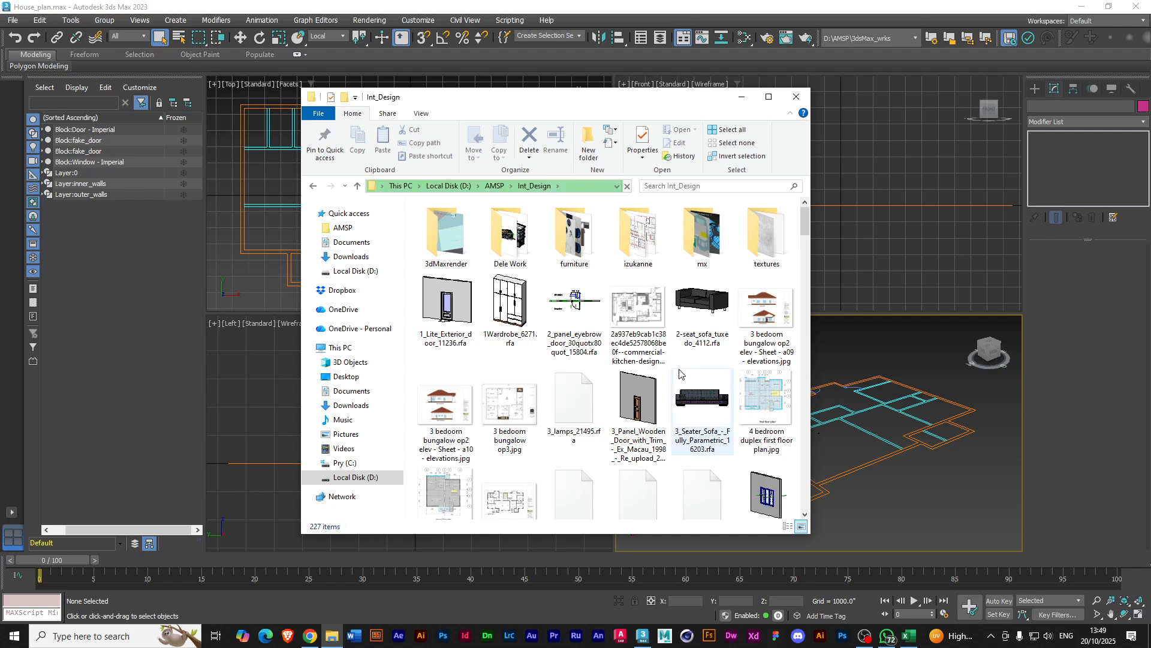
click(512, 500)
scroll(621, 255, down, 1)
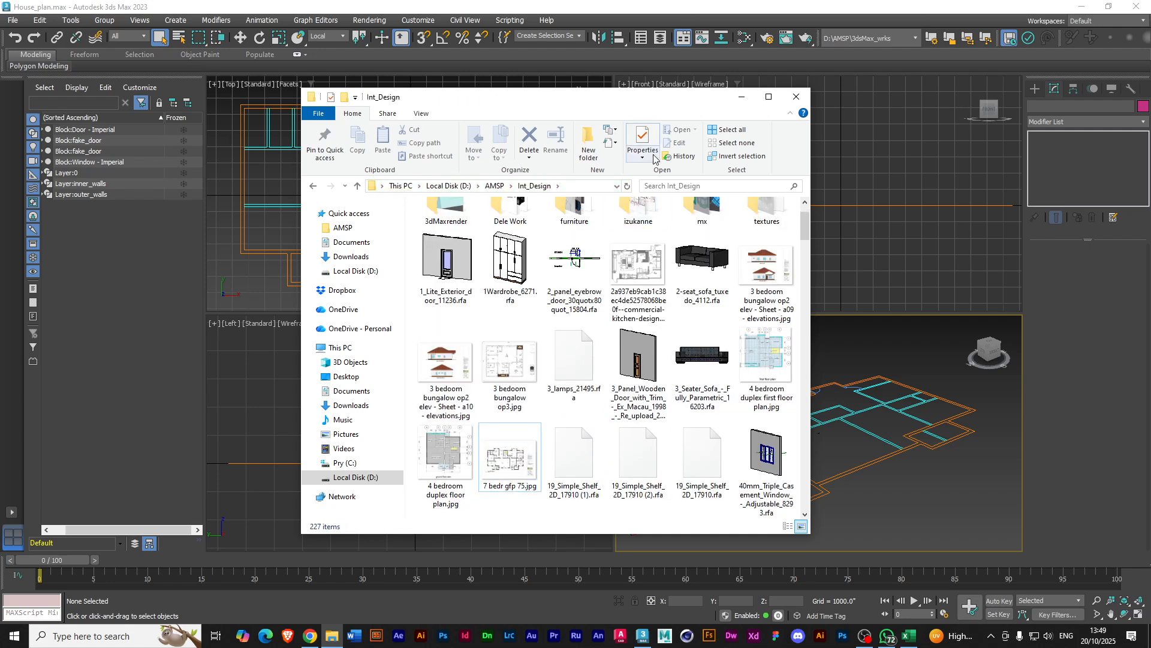
click(742, 99)
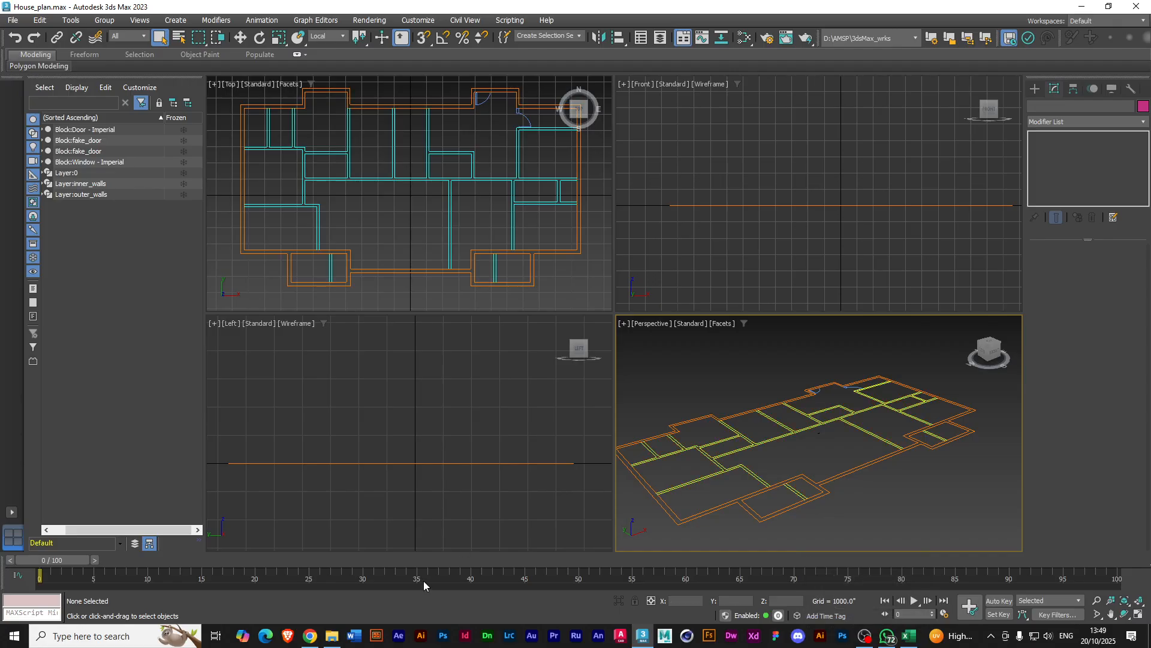
click(333, 637)
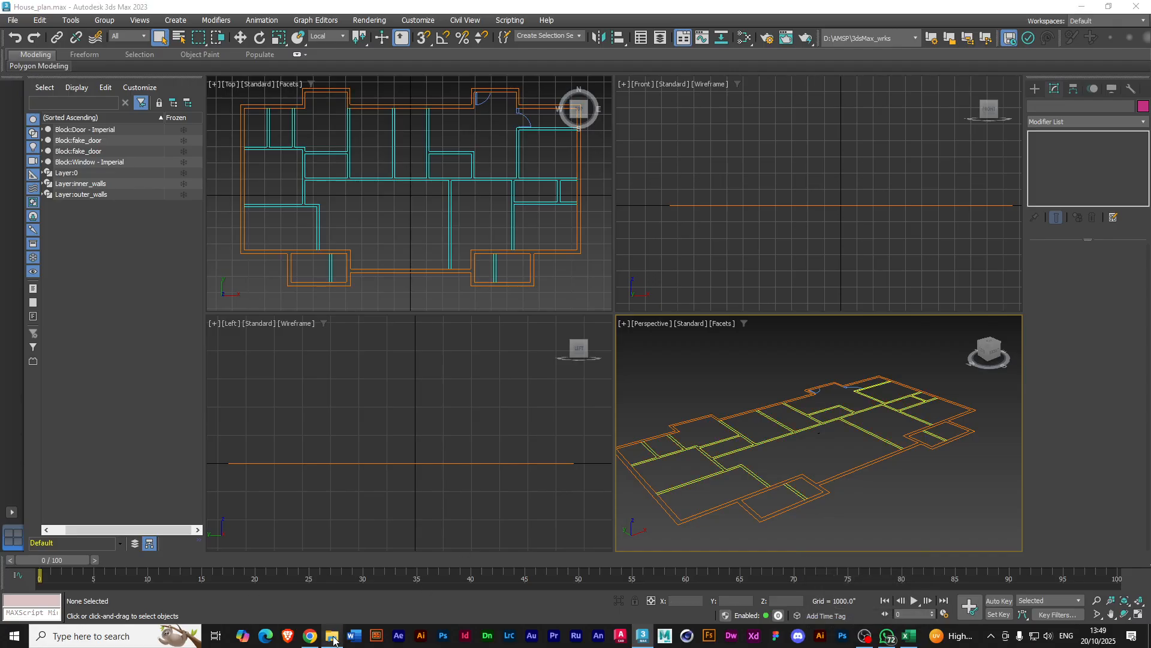
click(502, 467)
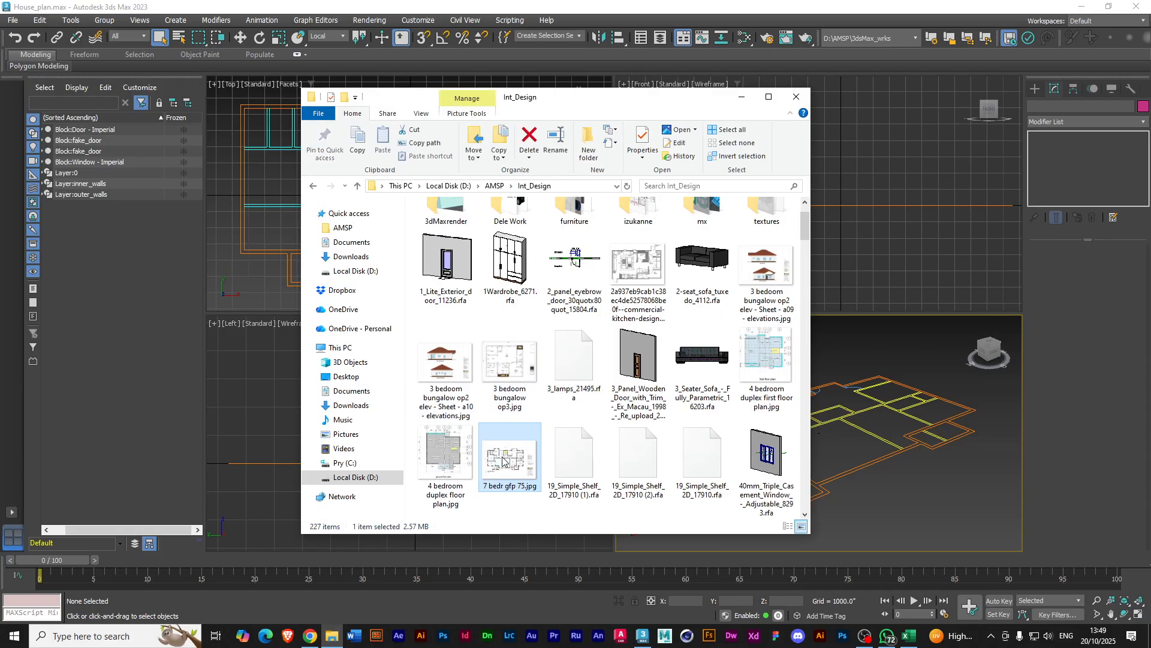
double_click(503, 463)
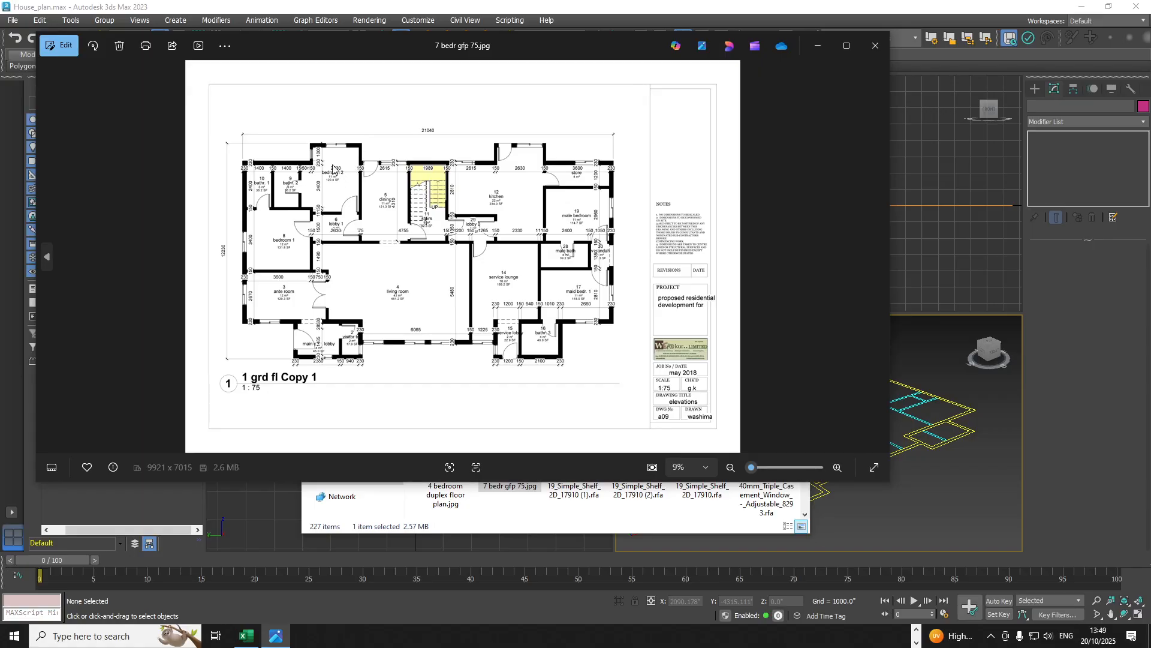
click(605, 518)
click(744, 106)
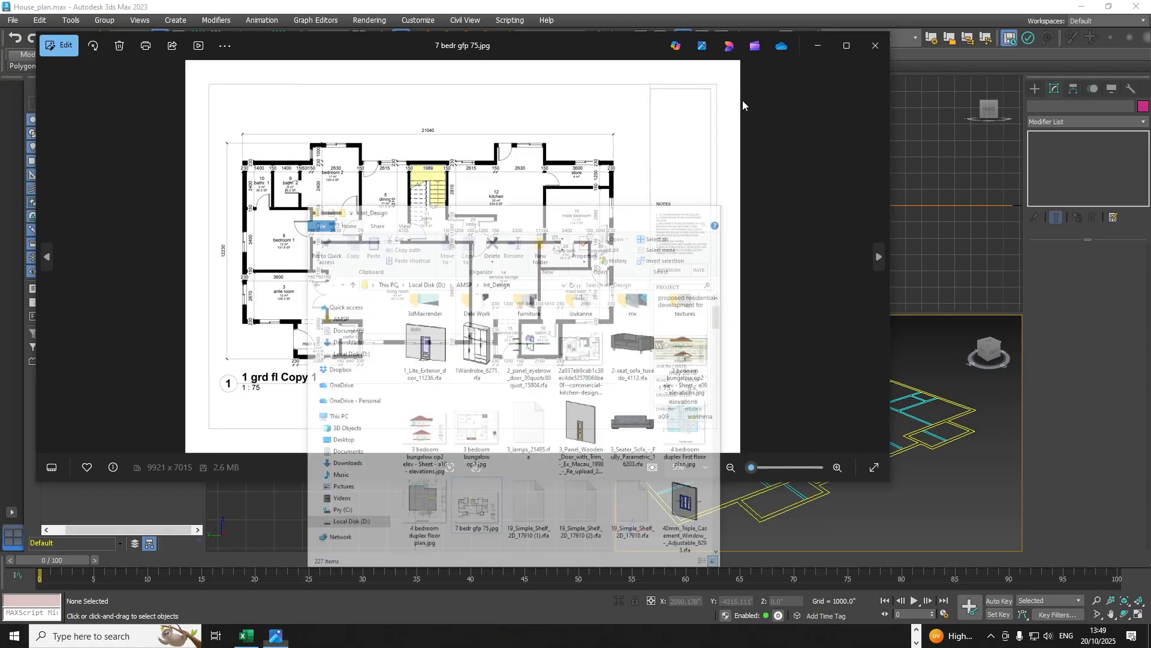
Examine the room layout, openings and wall dimensions on the ground floor plan image and return to 3ds Max
scroll(431, 252, up, 3)
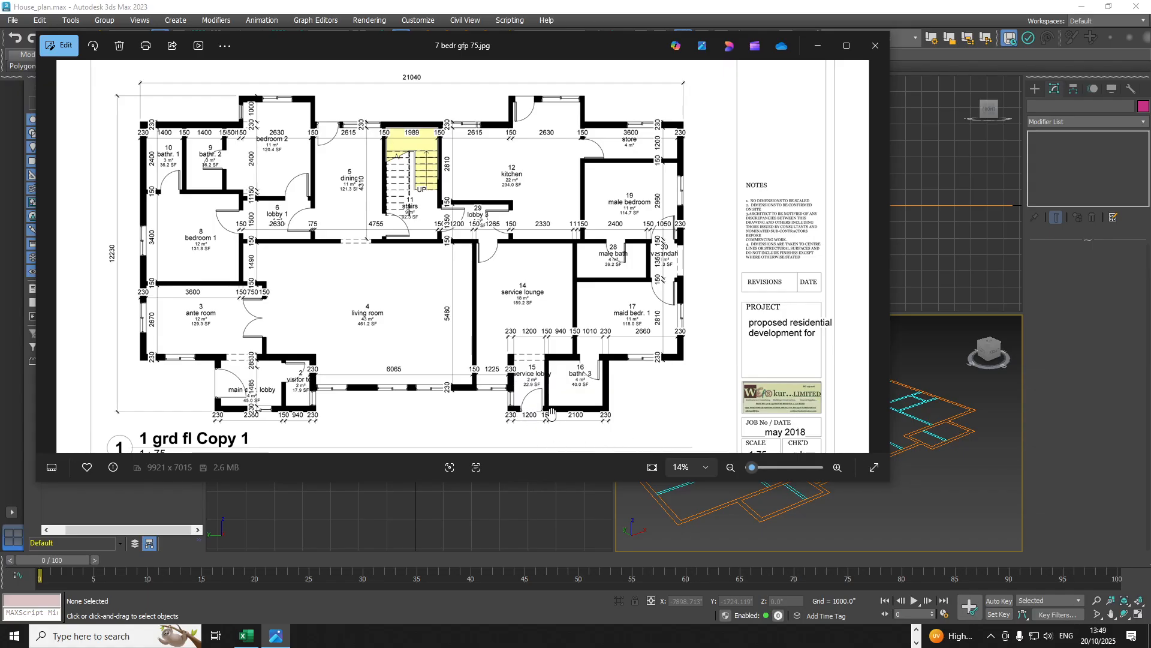
scroll(549, 414, up, 1)
scroll(549, 413, up, 2)
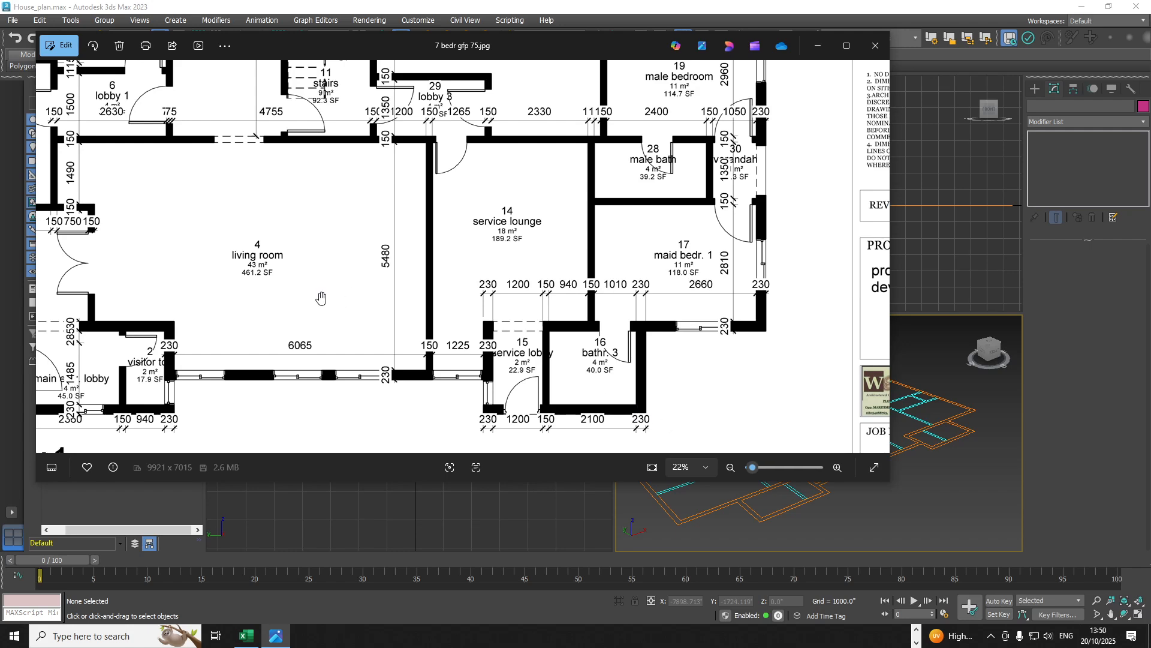
scroll(323, 298, down, 2)
drag(319, 264, 444, 314)
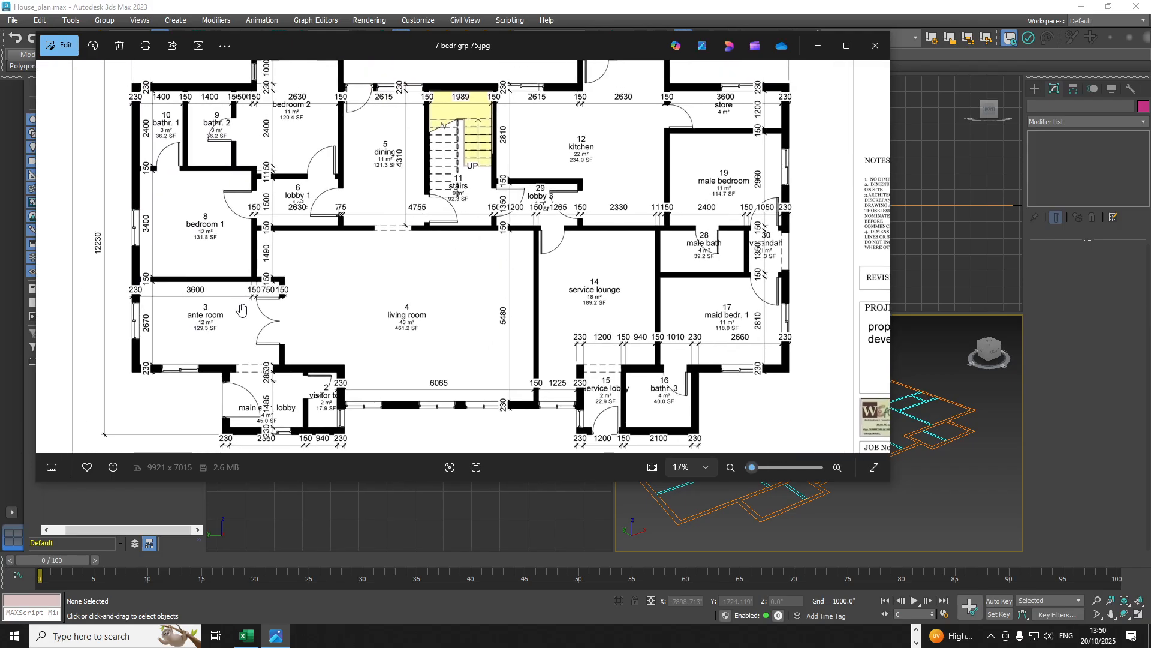
click(944, 14)
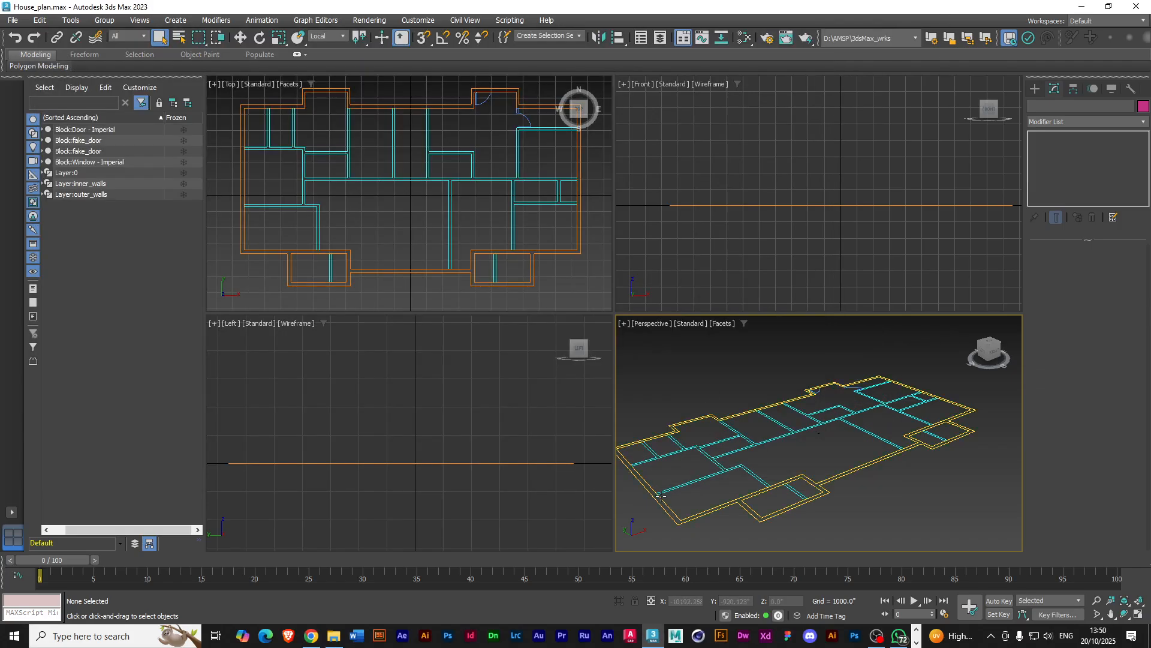